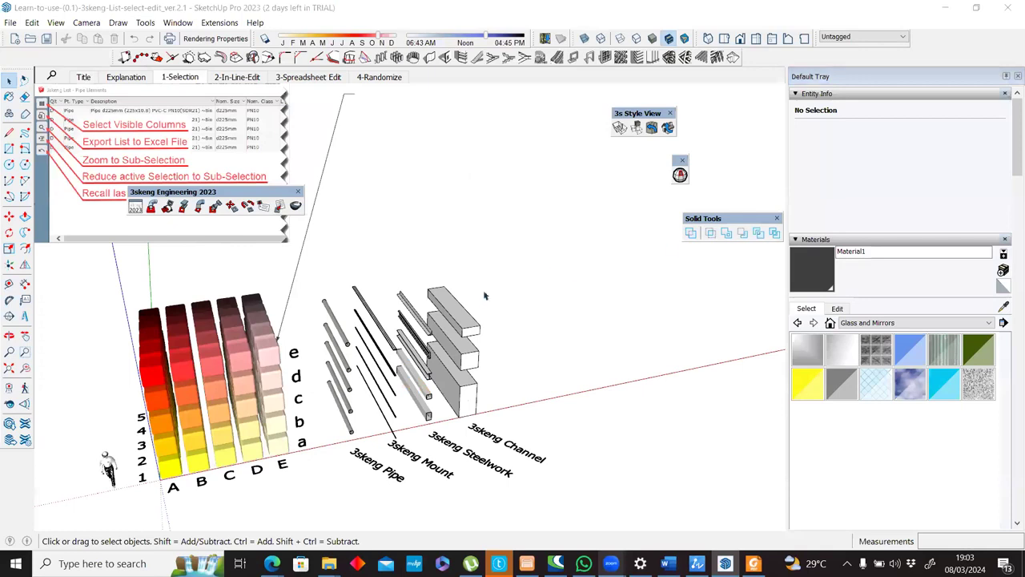
# Select individual pipes in the 3skeng Pipe row one at a time to inspect their tags.
pyautogui.moveTo(472, 364); pyautogui.dragTo(440, 383, button='middle')
pyautogui.scroll(3, 433, 392)
pyautogui.scroll(2, 427, 388)
pyautogui.moveTo(401, 328); pyautogui.dragTo(380, 290, button='middle')
pyautogui.click(378, 293)
pyautogui.click(373, 232)
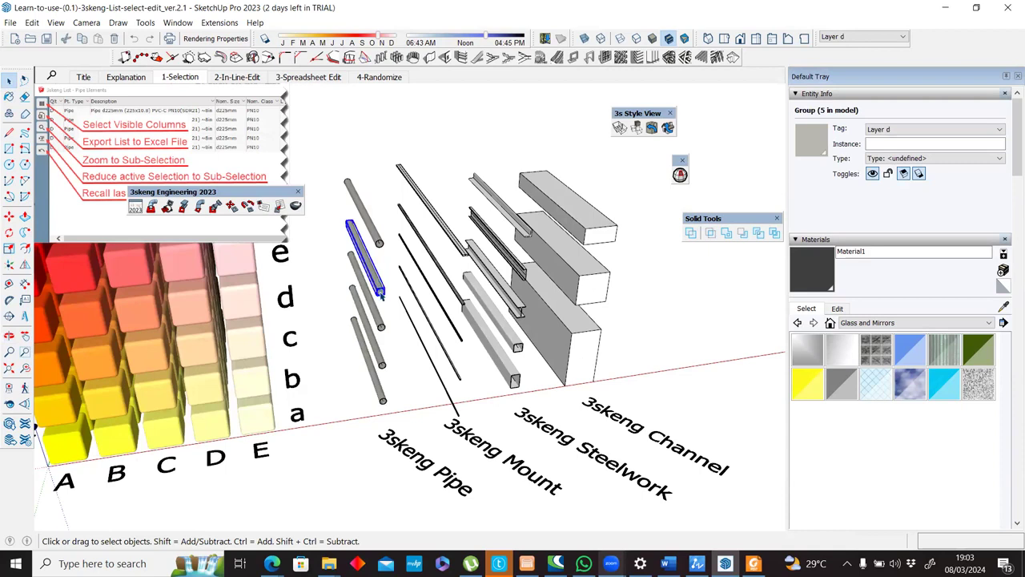
pyautogui.click(379, 243)
pyautogui.scroll(5, 460, 410)
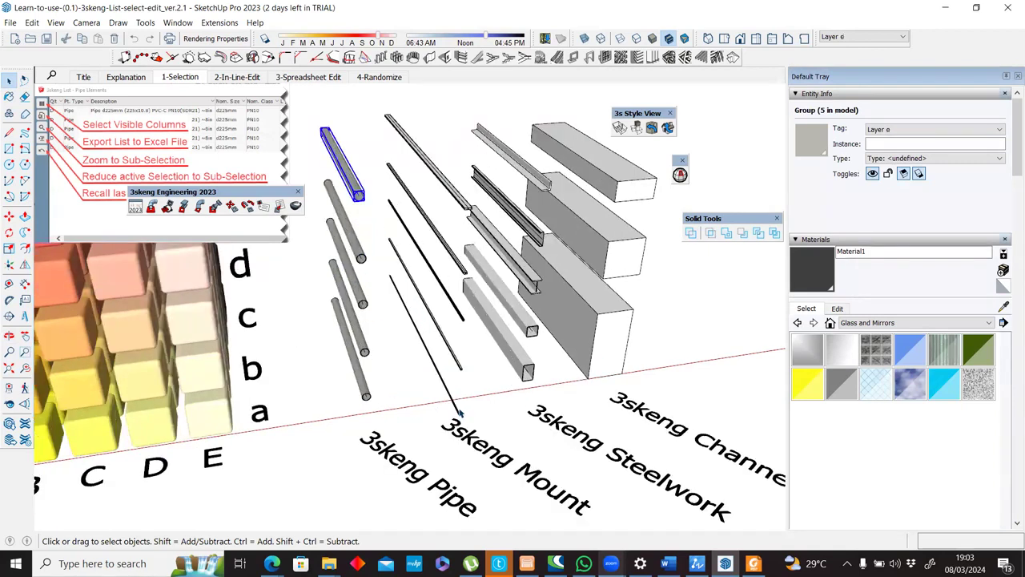
# Select a lower 3skeng mount and the lowest steelwork member in turn to inspect their tags.
pyautogui.scroll(3, 466, 302)
pyautogui.click(468, 303)
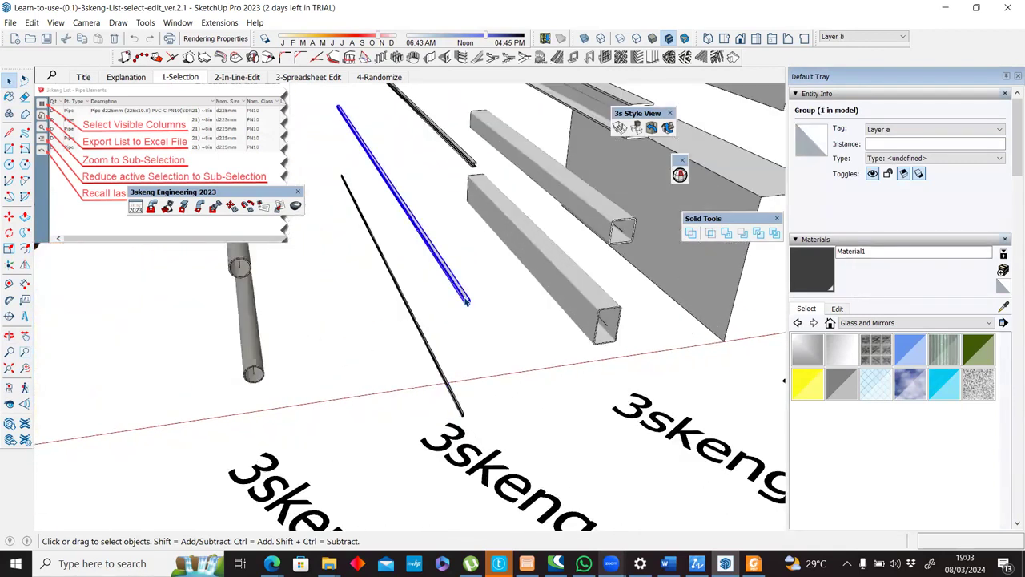
pyautogui.scroll(5, 468, 303)
pyautogui.scroll(-3, 461, 306)
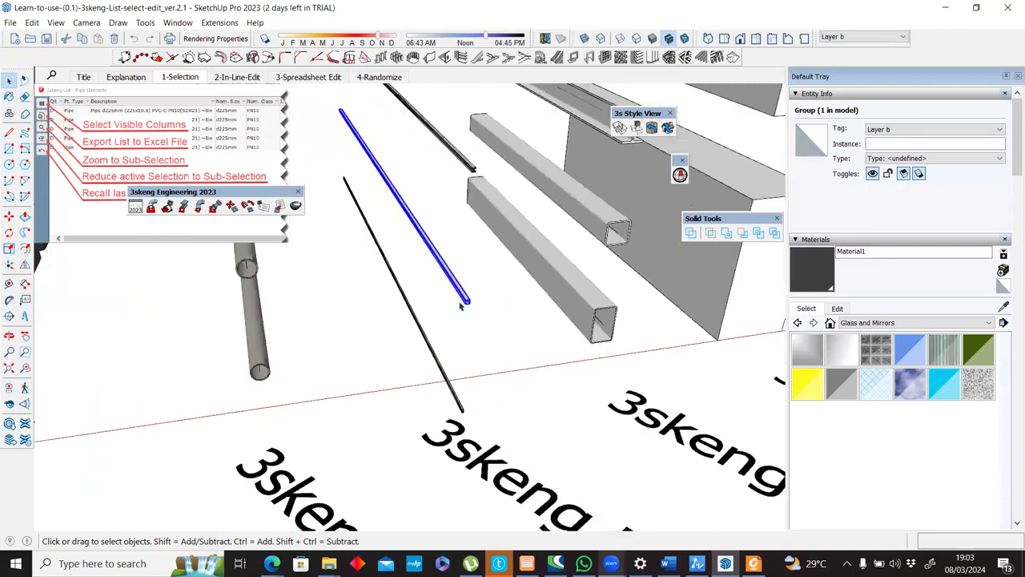
pyautogui.scroll(-2, 510, 301)
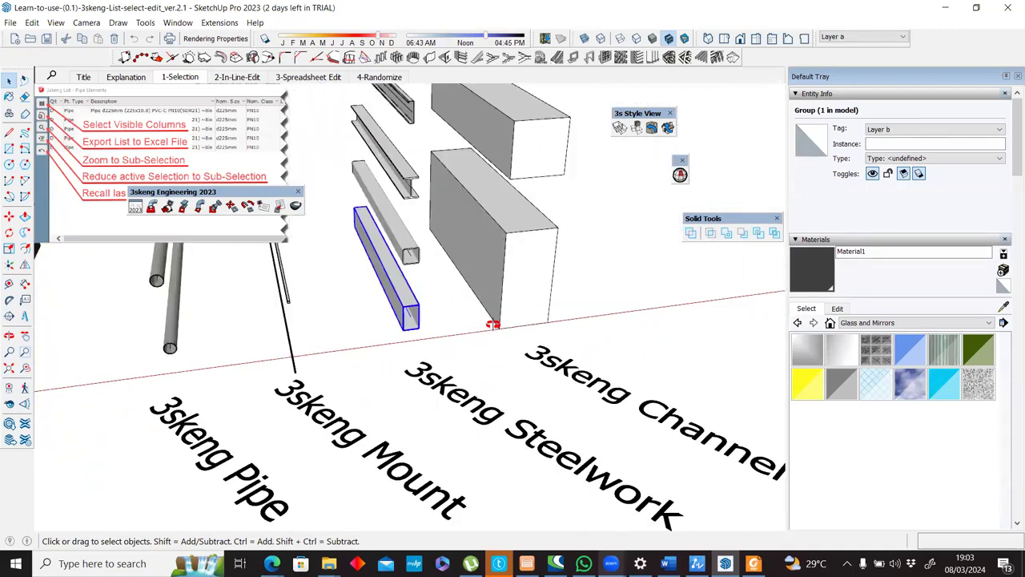
pyautogui.moveTo(488, 320); pyautogui.dragTo(421, 343, button='middle')
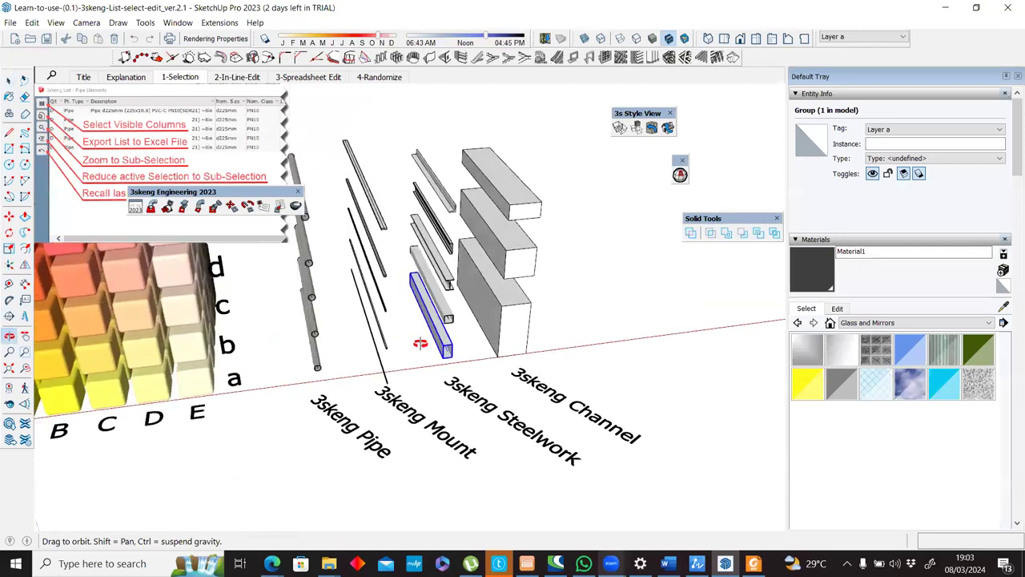
pyautogui.scroll(-4, 461, 320)
pyautogui.moveTo(443, 110); pyautogui.dragTo(449, 13, button='middle')
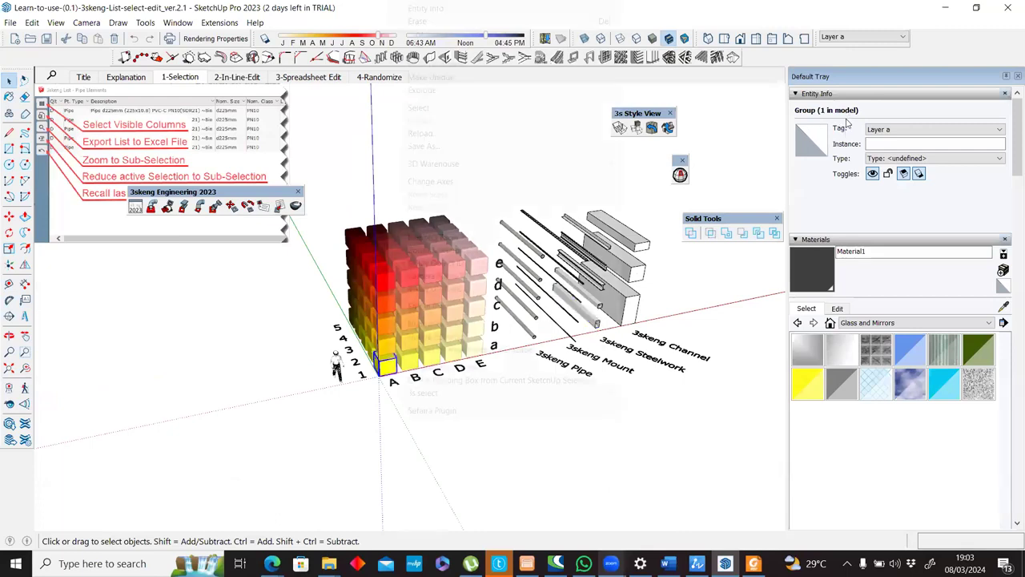
# Inspect the tag, instance and definition of several cubes in the coloured array, starting with cube A1, and clear the selection.
pyautogui.click(426, 8)
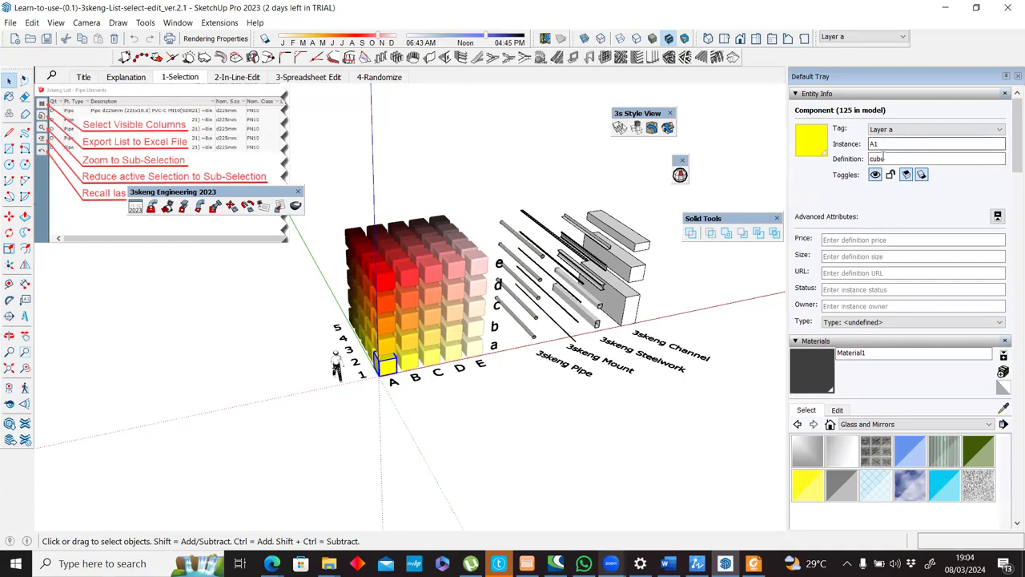
pyautogui.click(433, 271)
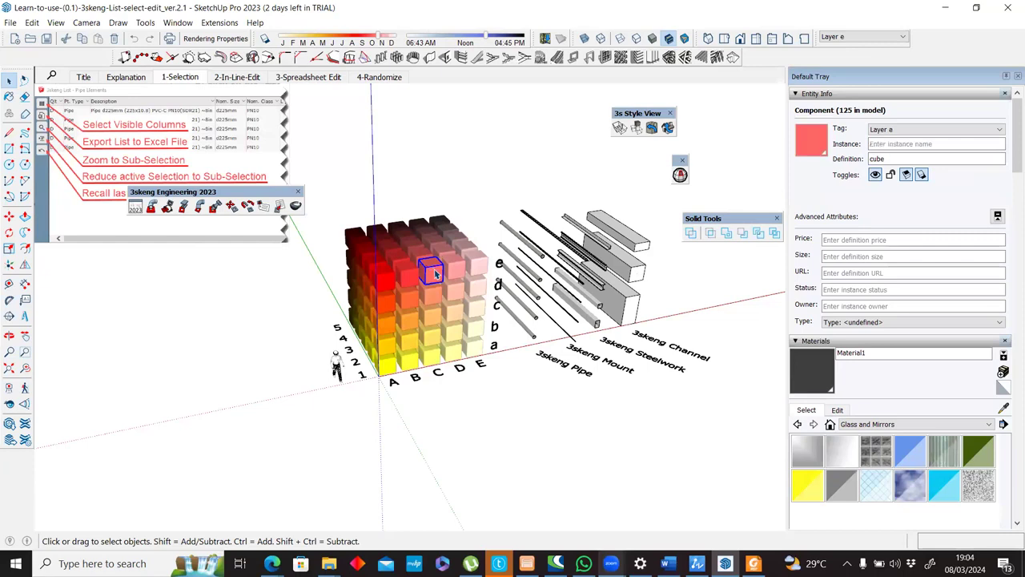
pyautogui.click(438, 297)
pyautogui.click(436, 326)
pyautogui.click(438, 346)
pyautogui.click(433, 357)
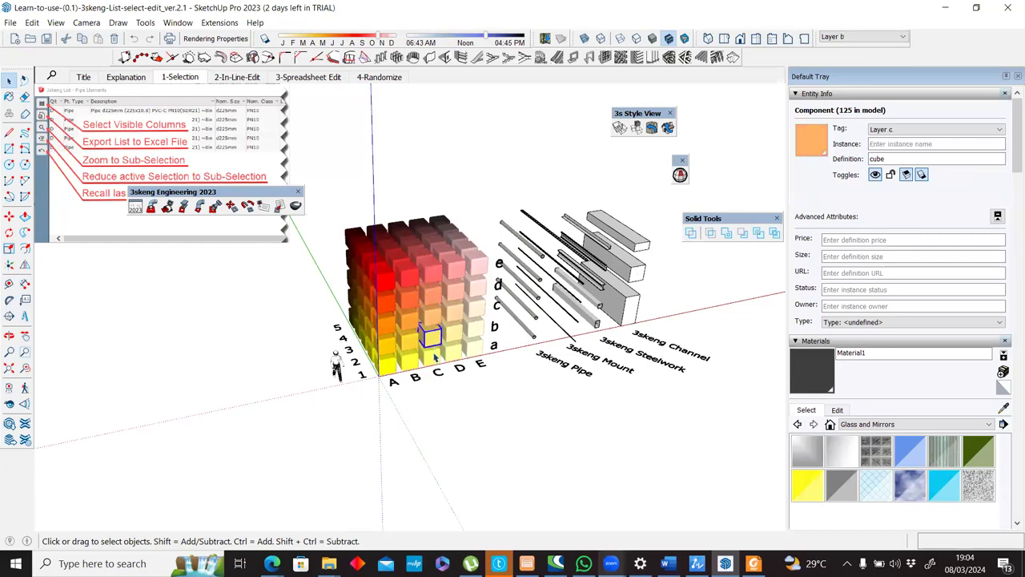
pyautogui.click(453, 358)
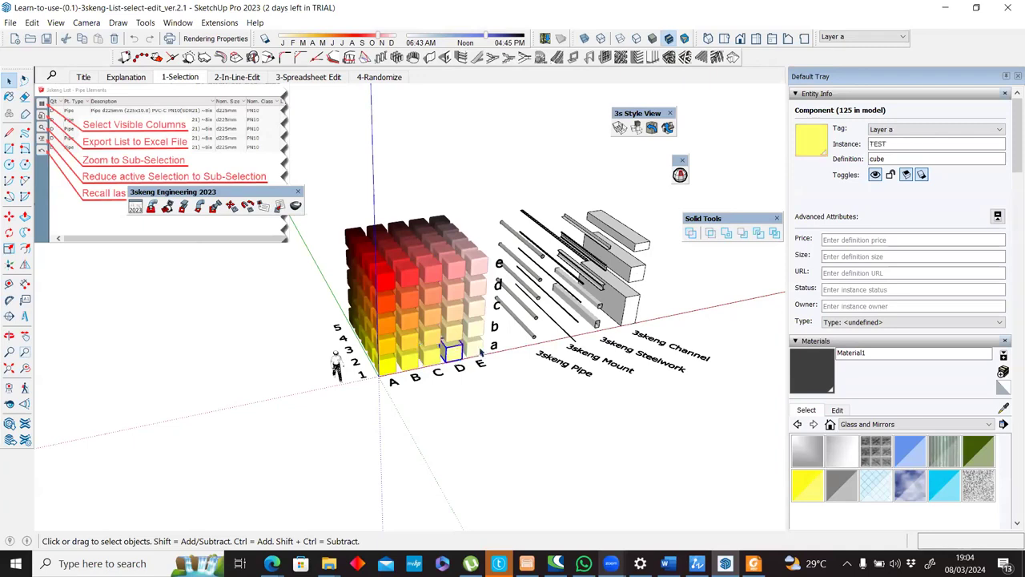
pyautogui.click(480, 349)
pyautogui.click(476, 327)
pyautogui.click(525, 394)
# Select everything in the model, including the cubes, text labels, human figure and 3skeng elements.
pyautogui.moveTo(522, 362); pyautogui.dragTo(422, 439, button='middle')
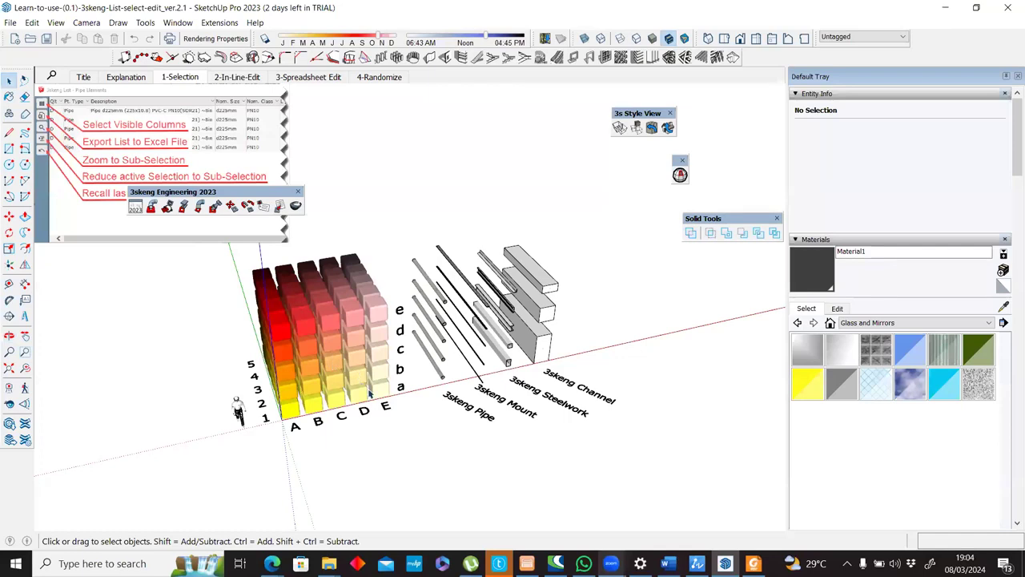
pyautogui.hotkey('ctrl', 'a')
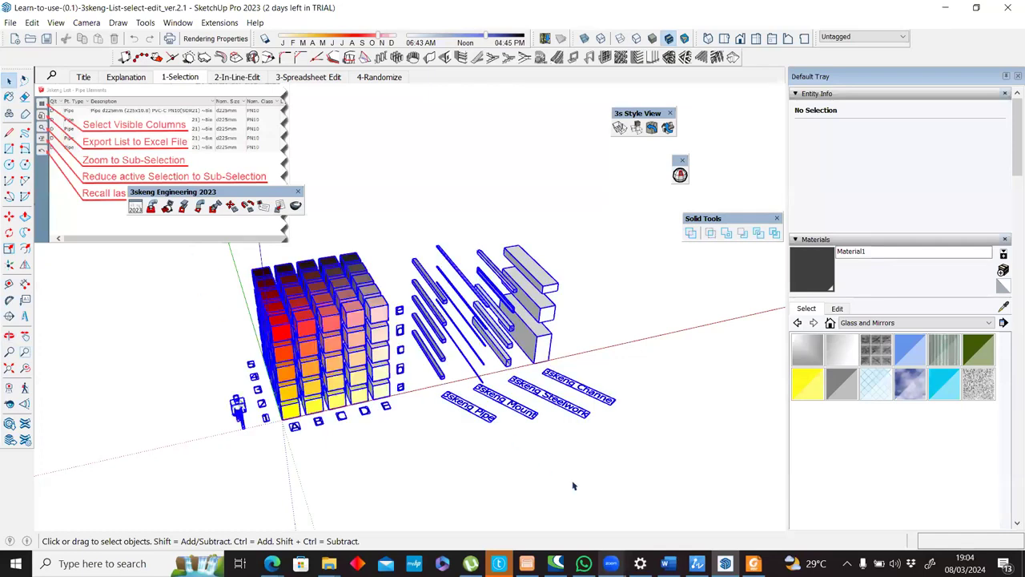
pyautogui.click(429, 430)
pyautogui.scroll(-2, 195, 296)
pyautogui.moveTo(185, 252); pyautogui.dragTo(573, 484)
pyautogui.scroll(3, 317, 490)
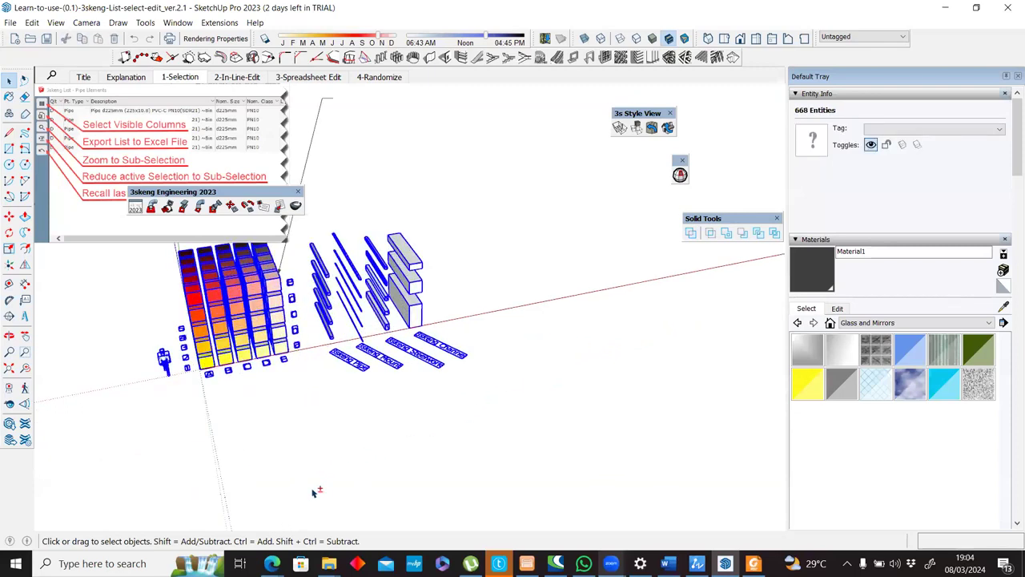
# Remove the text labels and the human figure from the selection, keeping the cubes and 3skeng elements.
pyautogui.scroll(3, 530, 394)
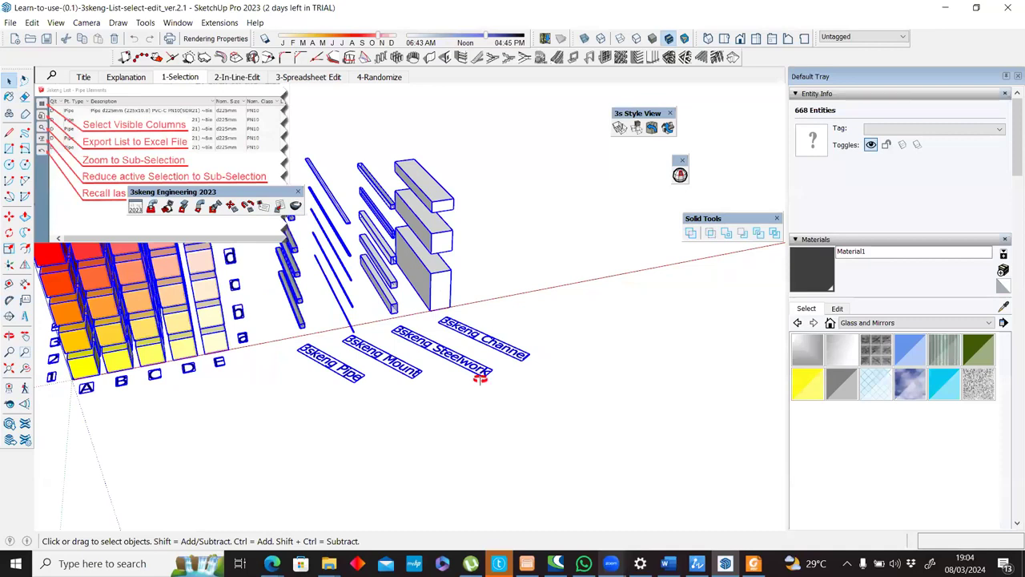
pyautogui.moveTo(480, 379); pyautogui.dragTo(362, 308, button='middle')
pyautogui.scroll(-3, 440, 370)
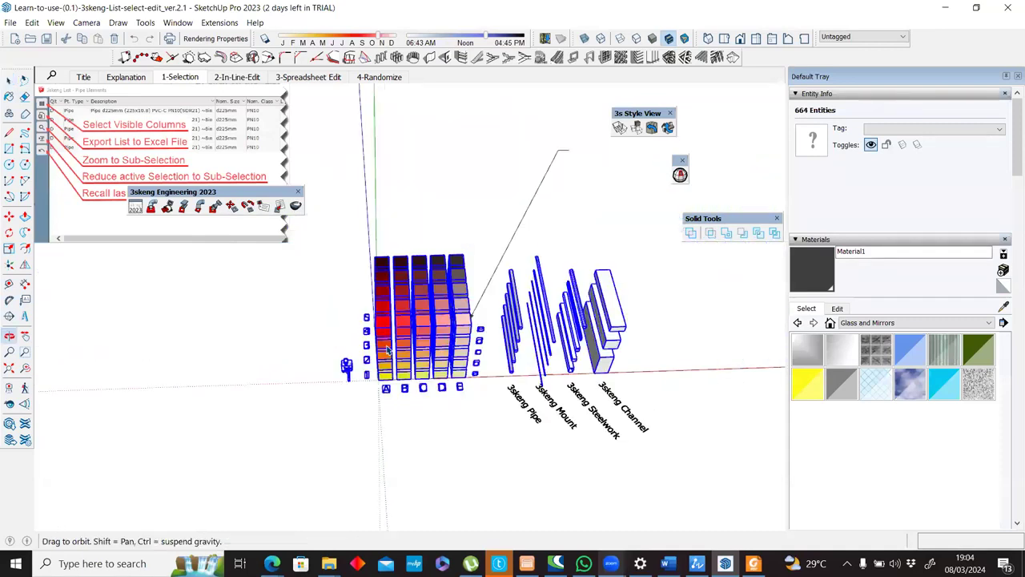
pyautogui.keyDown('shift'); pyautogui.moveTo(369, 303); pyautogui.dragTo(303, 447); pyautogui.keyUp('shift')
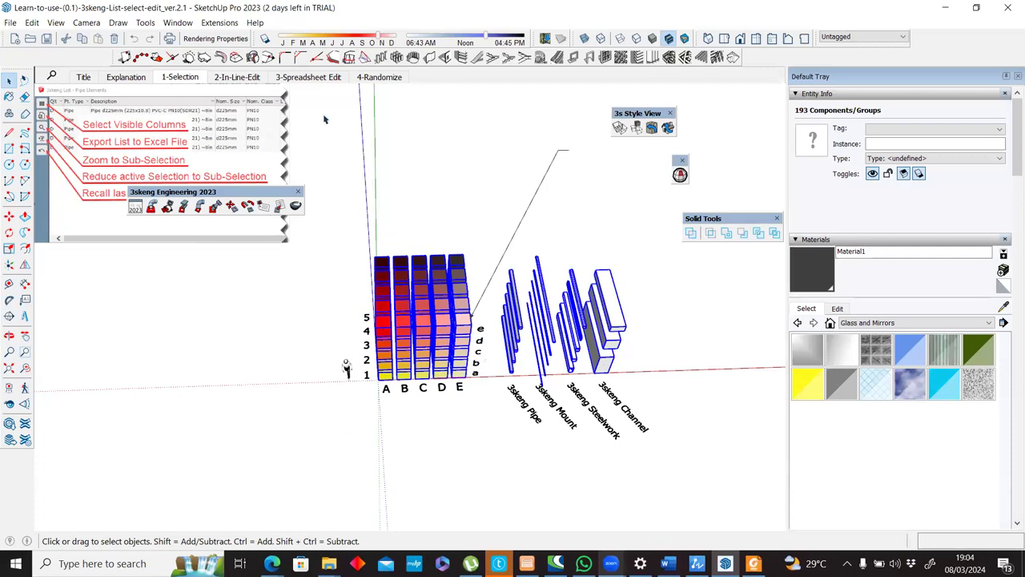
# Clear the selection and reselect the cube array together with all 3skeng elements, leaving out the text labels.
pyautogui.click(465, 322)
pyautogui.moveTo(424, 299); pyautogui.dragTo(360, 198, button='middle')
pyautogui.rightClick(360, 198)
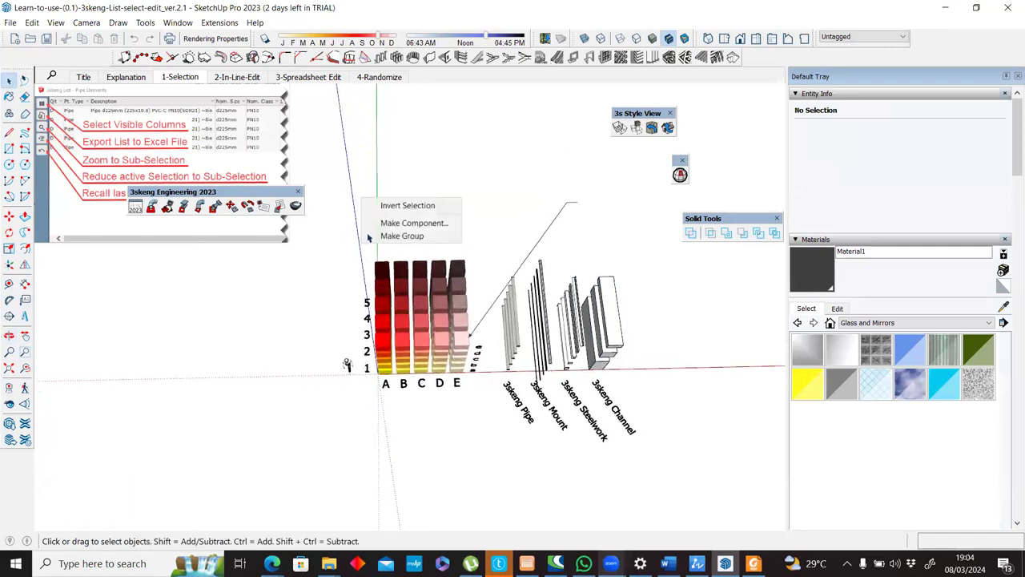
pyautogui.click(470, 377)
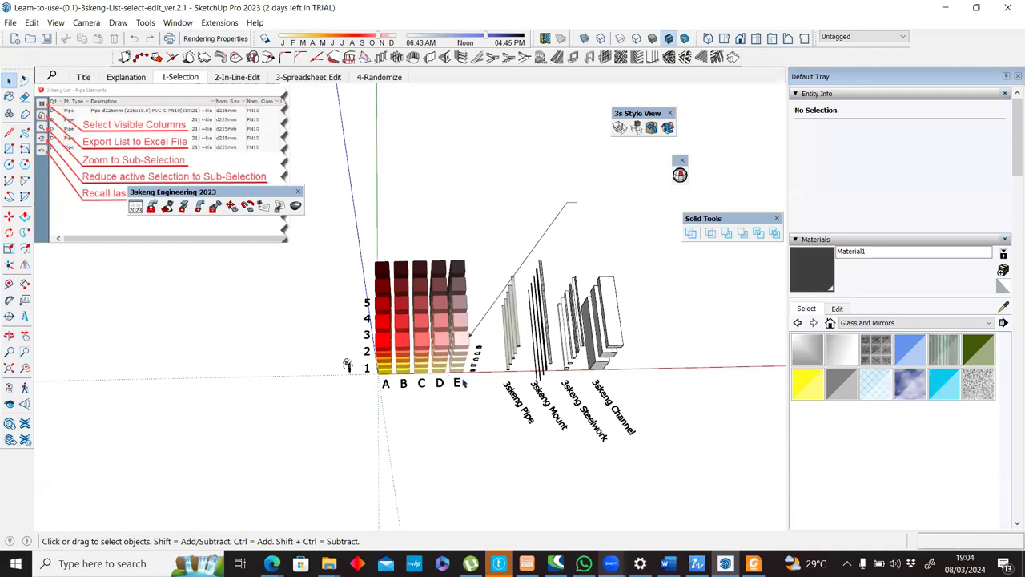
pyautogui.moveTo(469, 377); pyautogui.dragTo(470, 376)
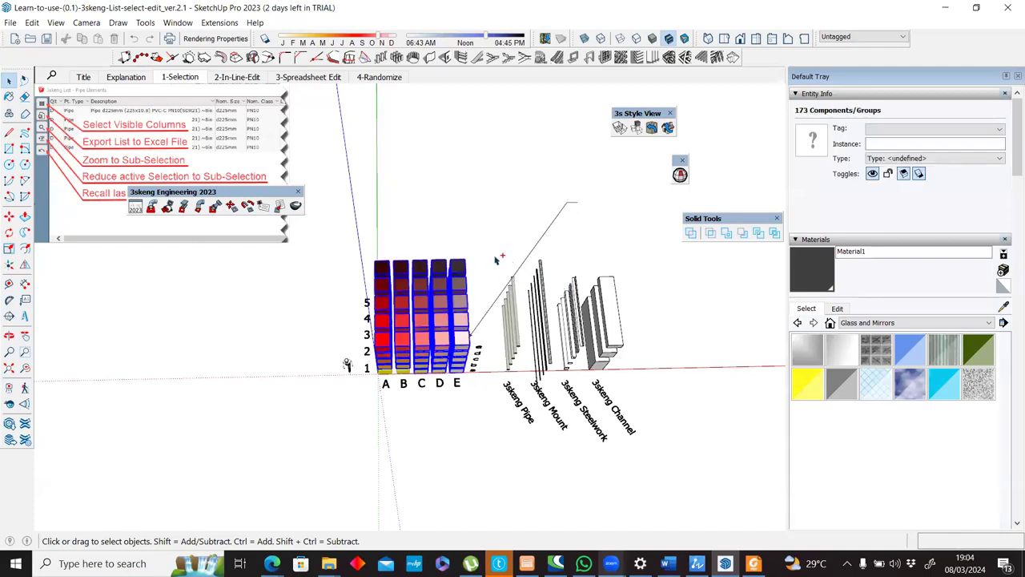
pyautogui.keyDown('ctrl'); pyautogui.moveTo(620, 366); pyautogui.dragTo(643, 388); pyautogui.keyUp('ctrl')
pyautogui.keyDown('ctrl'); pyautogui.moveTo(494, 254); pyautogui.dragTo(642, 387); pyautogui.keyUp('ctrl')
pyautogui.moveTo(485, 183); pyautogui.dragTo(470, 265, button='middle')
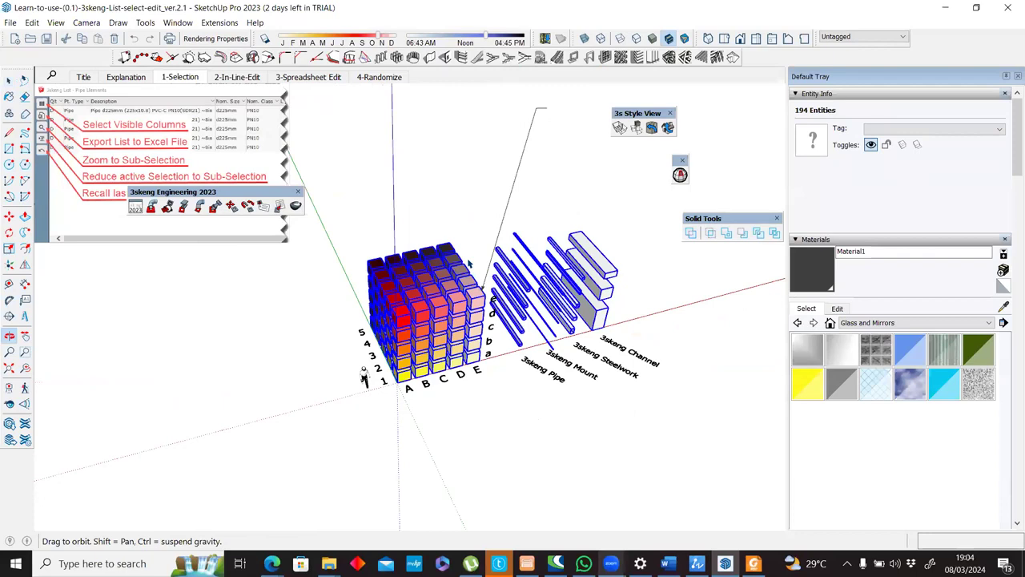
pyautogui.scroll(3, 469, 264)
pyautogui.moveTo(469, 264); pyautogui.dragTo(470, 264, button='middle')
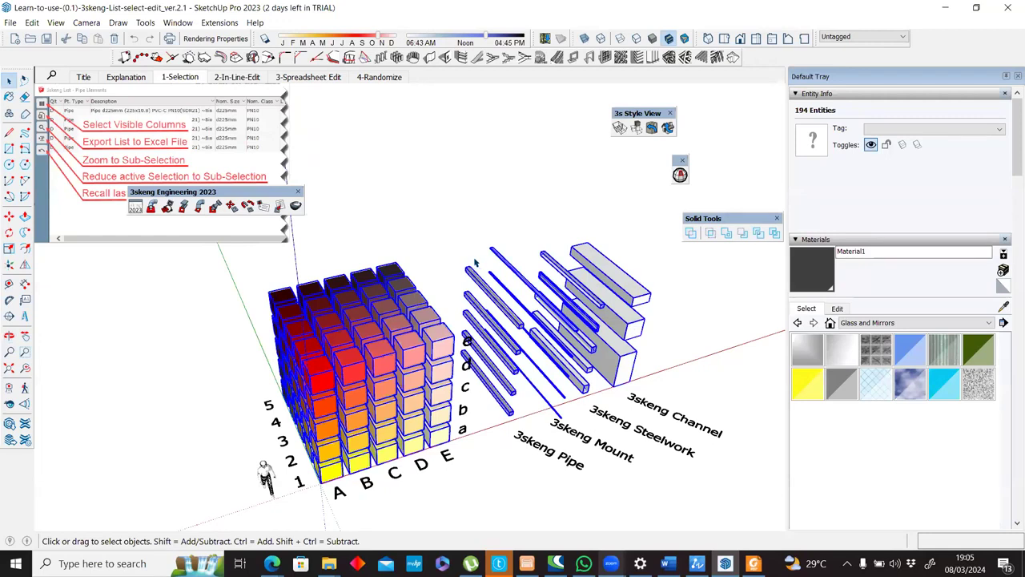
pyautogui.click(12, 23)
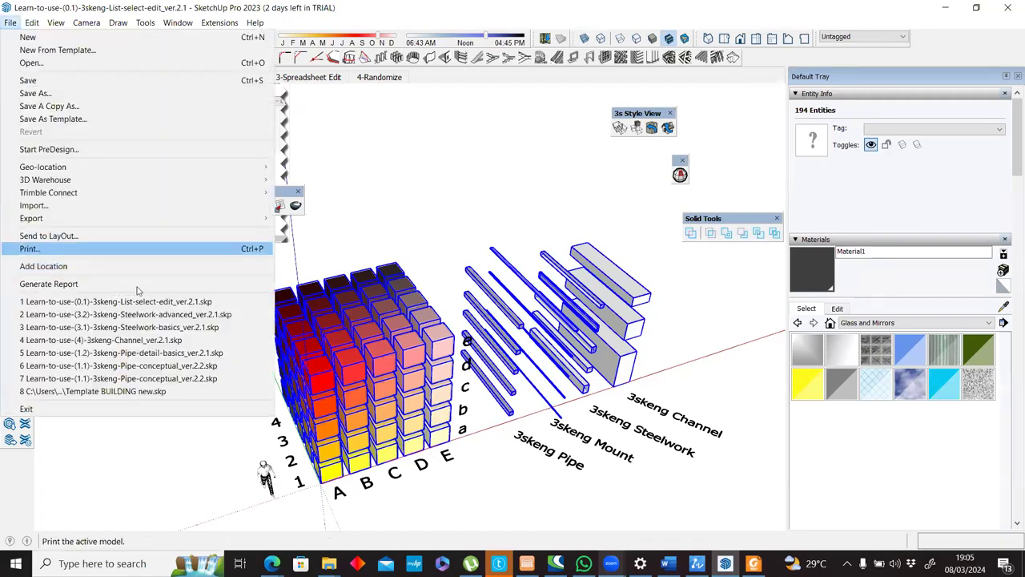
pyautogui.click(487, 13)
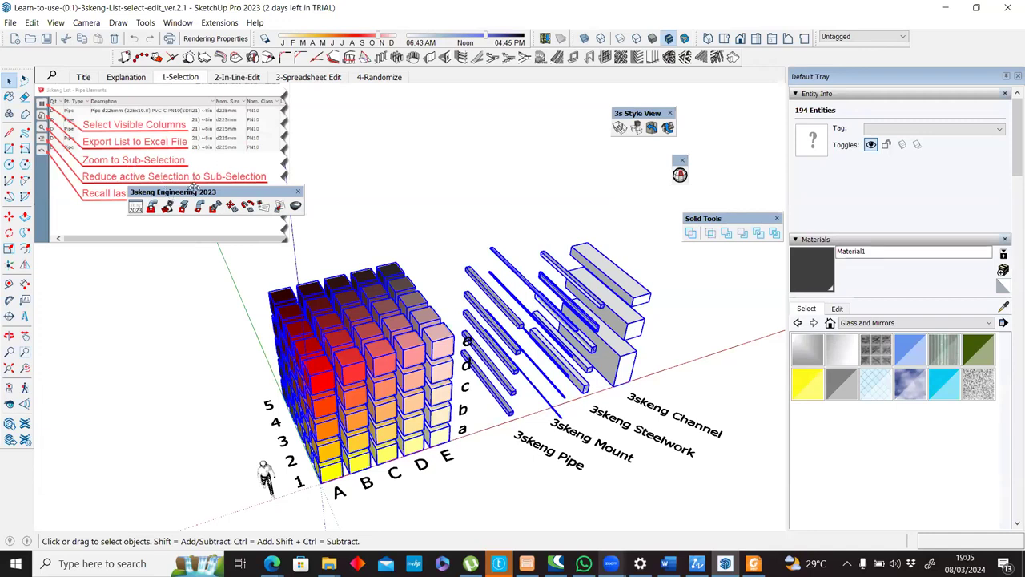
# Move the 3skeng Engineering toolbar aside and open the 3skeng 2023 dialog with the selection's element categories over the model.
pyautogui.moveTo(193, 190); pyautogui.dragTo(227, 190)
pyautogui.moveTo(296, 191); pyautogui.dragTo(287, 189)
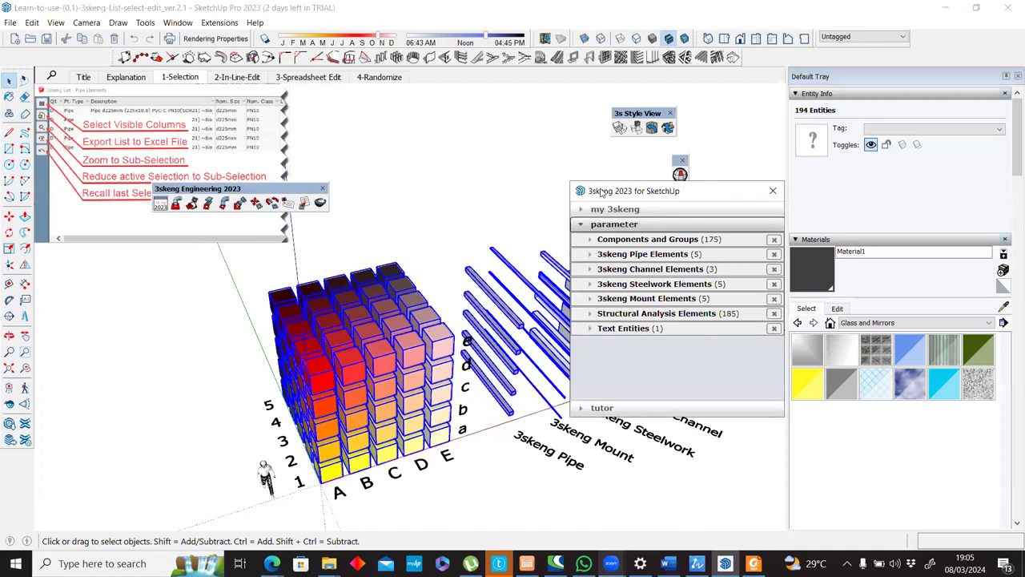
pyautogui.moveTo(602, 192)
pyautogui.mouseDown()
pyautogui.moveTo(484, 133)
pyautogui.moveTo(613, 99)
pyautogui.mouseUp()
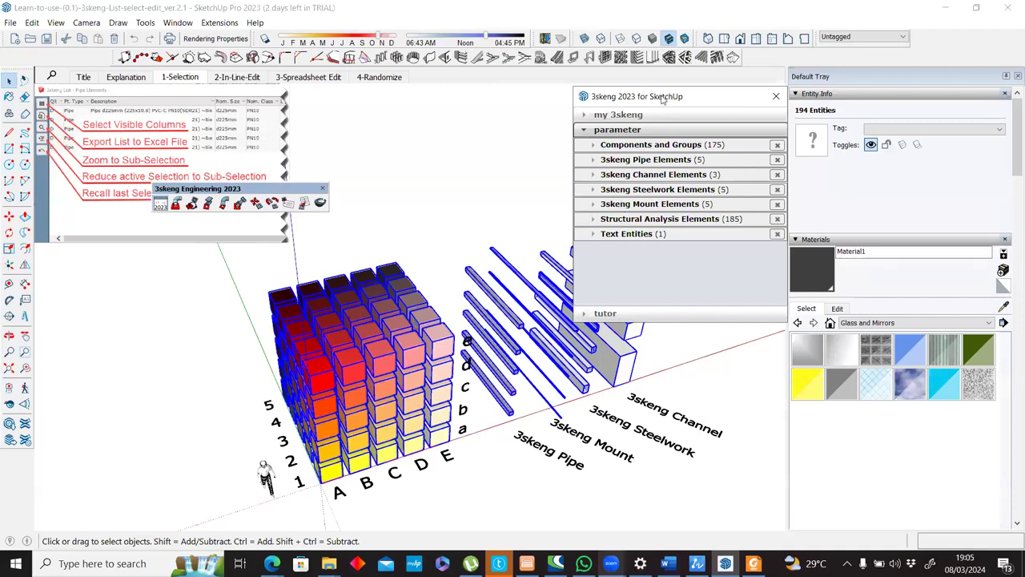
pyautogui.moveTo(662, 96); pyautogui.dragTo(577, 84)
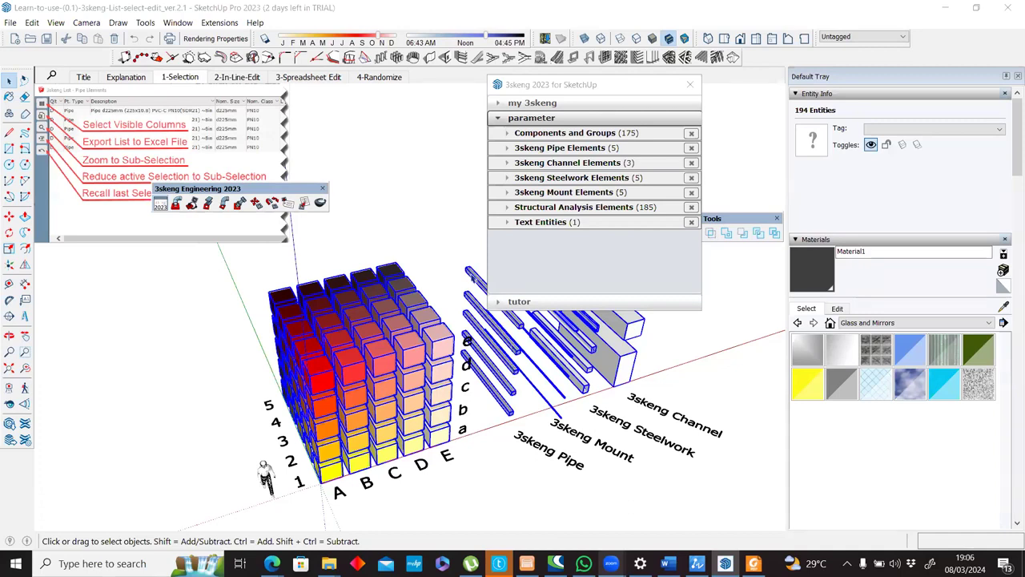
# Look at the list views offered under 3skeng Pipe Elements and collapse the category again.
pyautogui.click(610, 152)
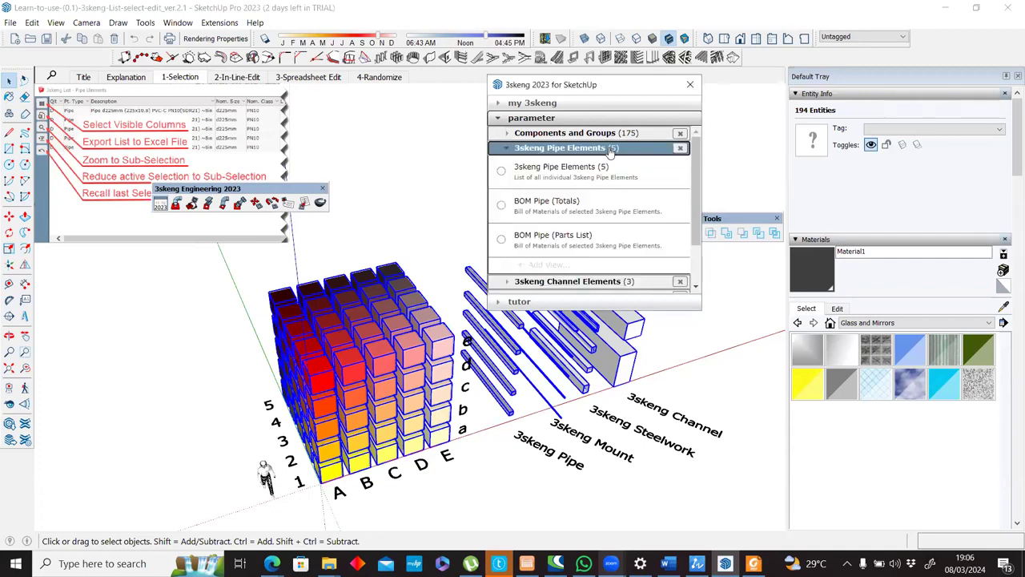
pyautogui.click(611, 153)
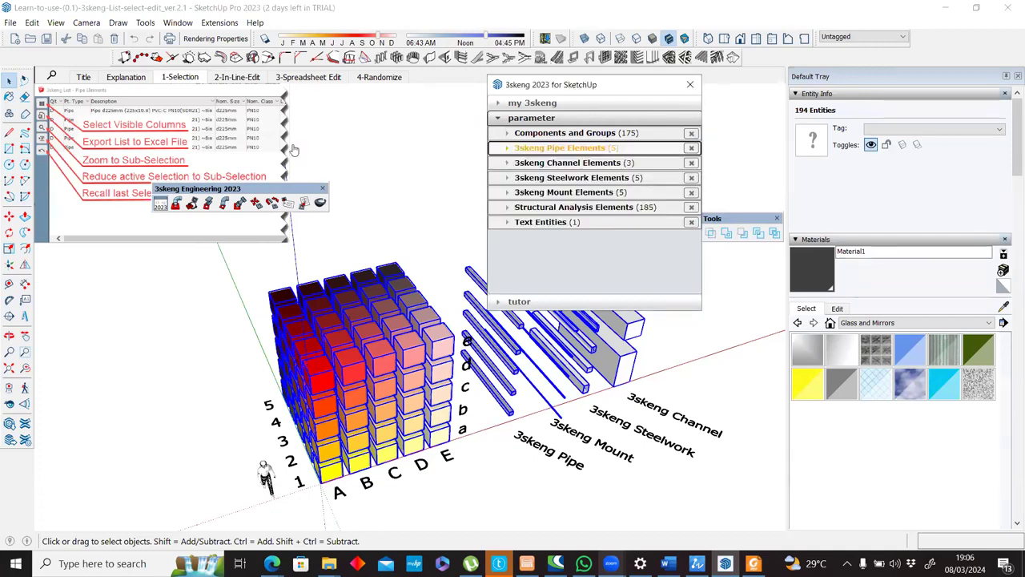
# Reposition the 3skeng dialog clear of the linear elements and review the list views under Structural Analysis Elements.
pyautogui.moveTo(557, 85); pyautogui.dragTo(228, 102)
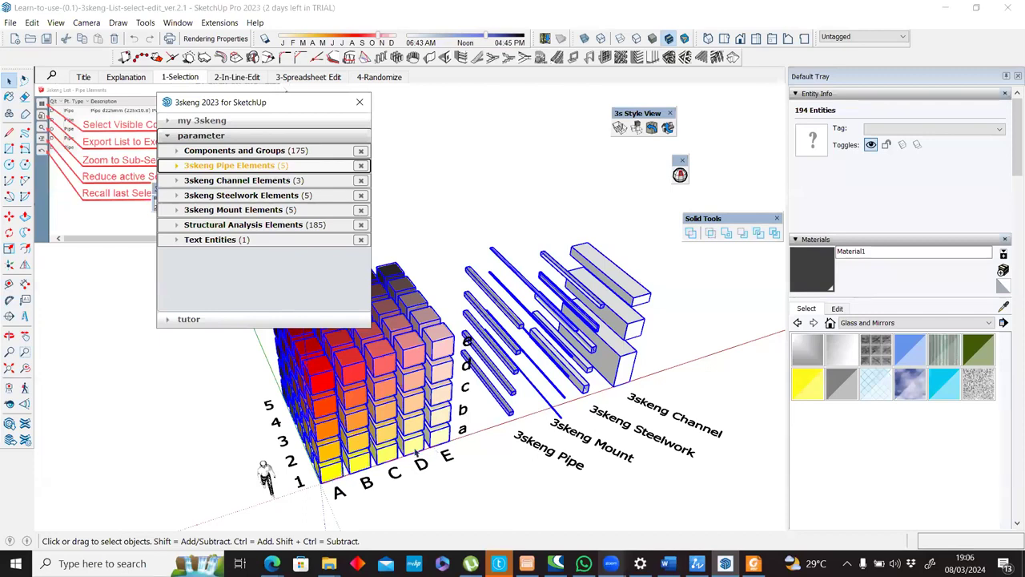
pyautogui.moveTo(438, 400); pyautogui.dragTo(315, 547, button='middle')
pyautogui.moveTo(486, 273); pyautogui.dragTo(588, 446, button='middle')
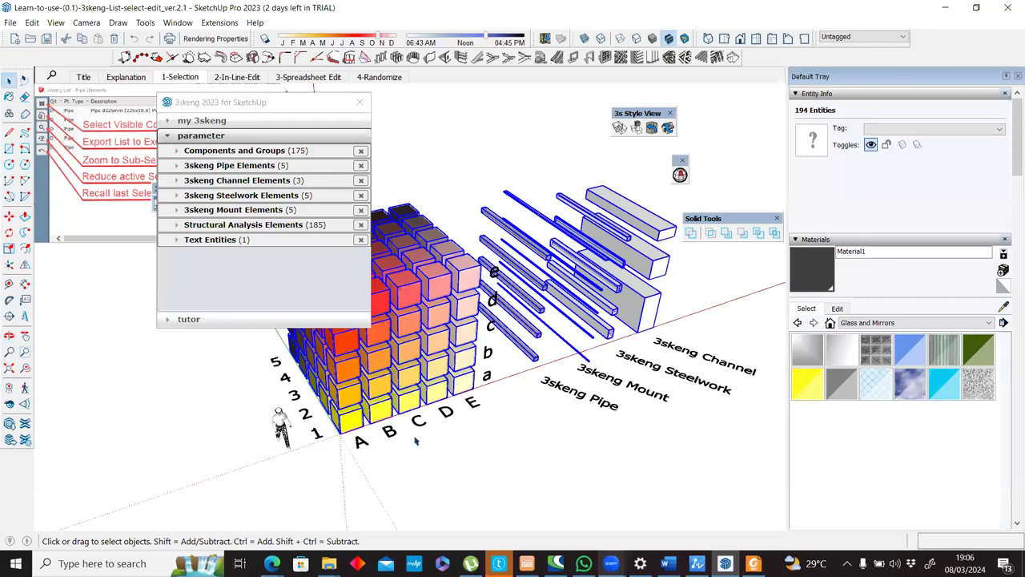
pyautogui.scroll(-1, 419, 438)
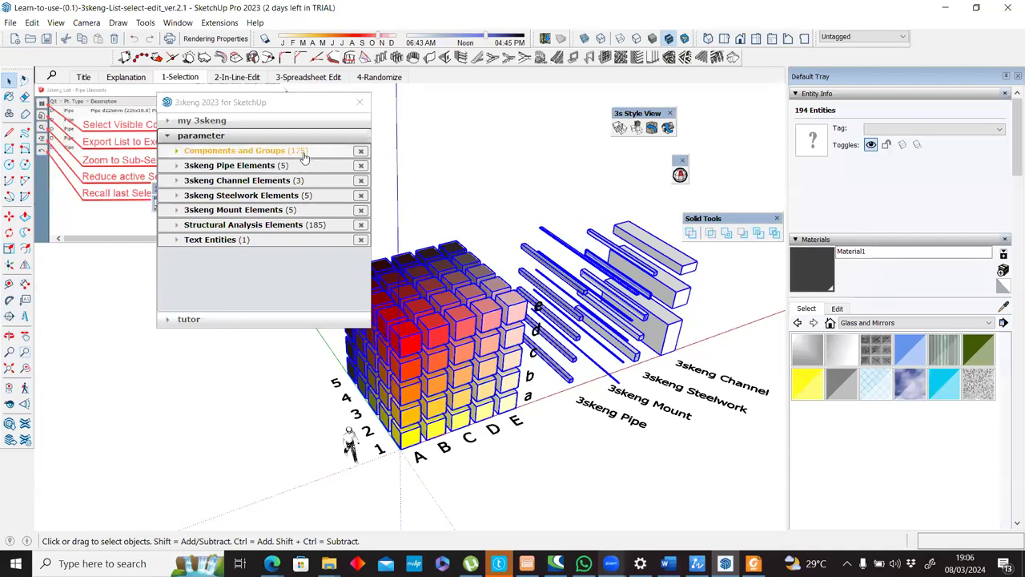
pyautogui.click(202, 227)
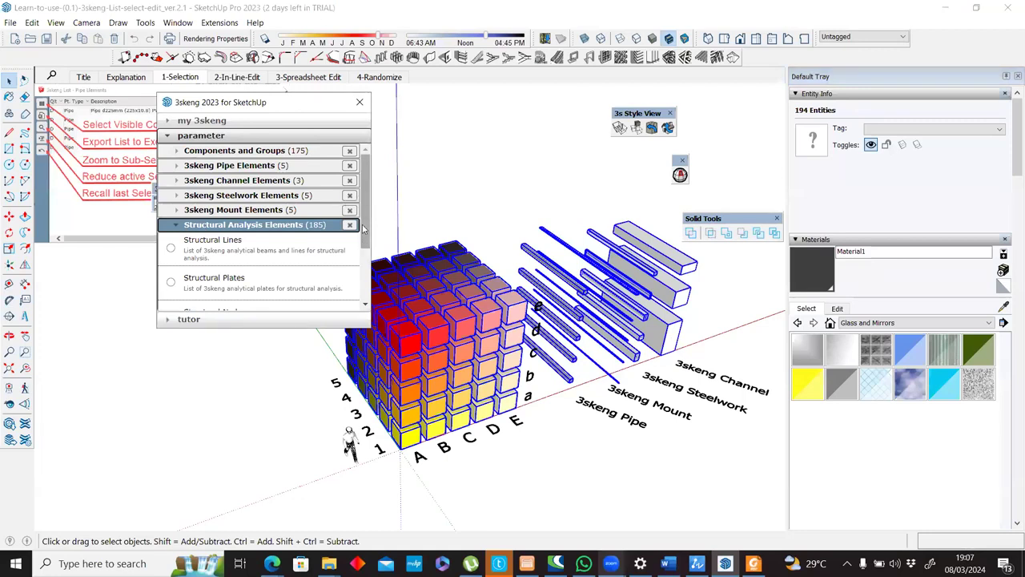
pyautogui.scroll(-3, 365, 230)
pyautogui.scroll(1, 368, 204)
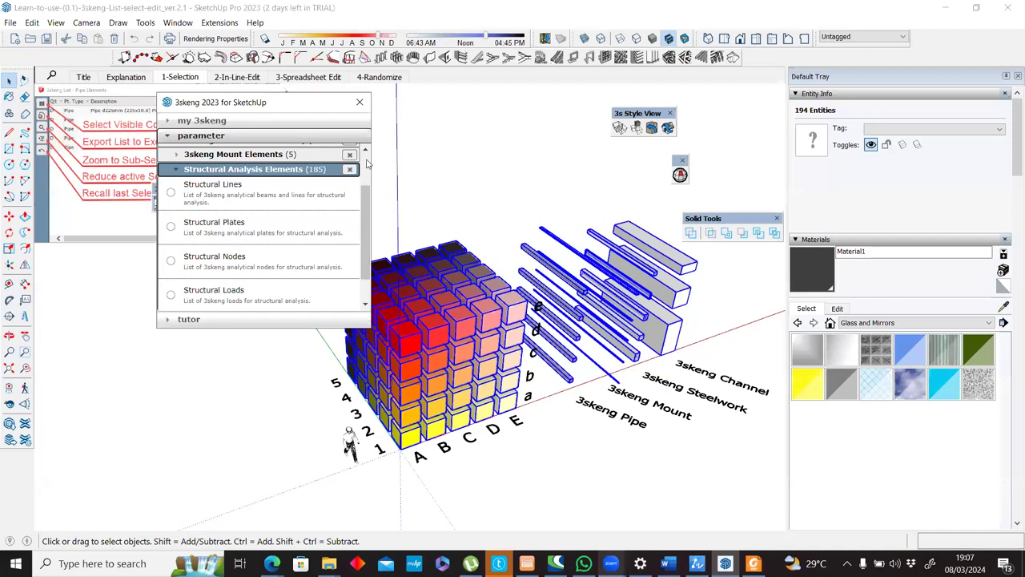
pyautogui.scroll(2, 367, 164)
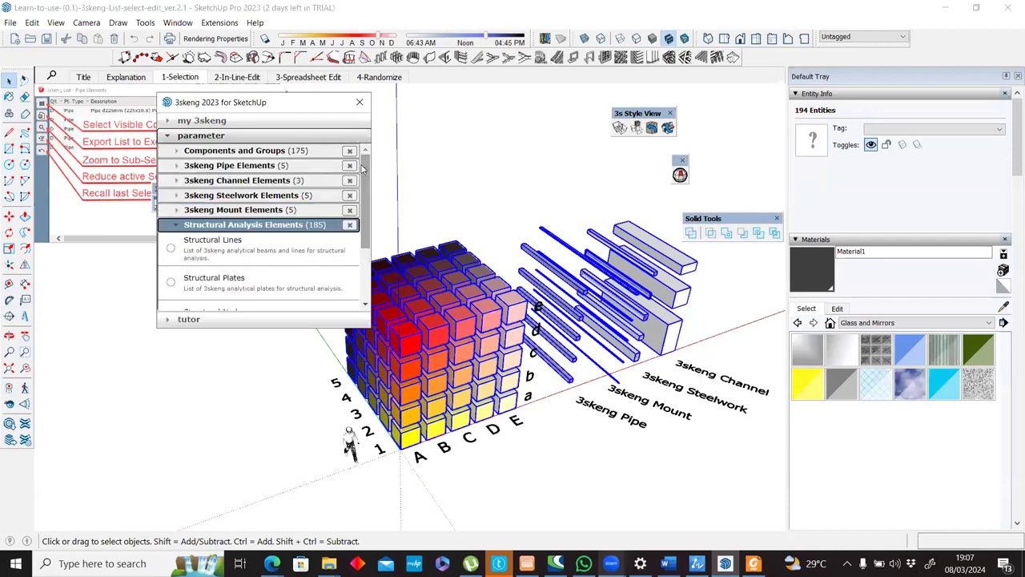
# Look through the remaining Structural Analysis Elements list views and inspect the selected linear elements up close in the model.
pyautogui.moveTo(367, 174); pyautogui.dragTo(361, 215)
pyautogui.scroll(-1, 360, 205)
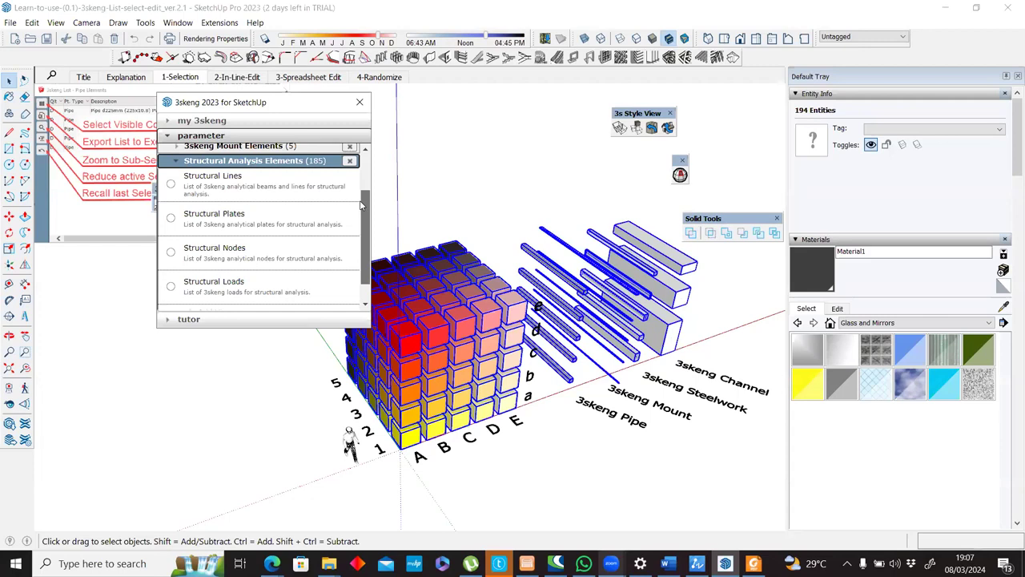
pyautogui.scroll(-1, 361, 205)
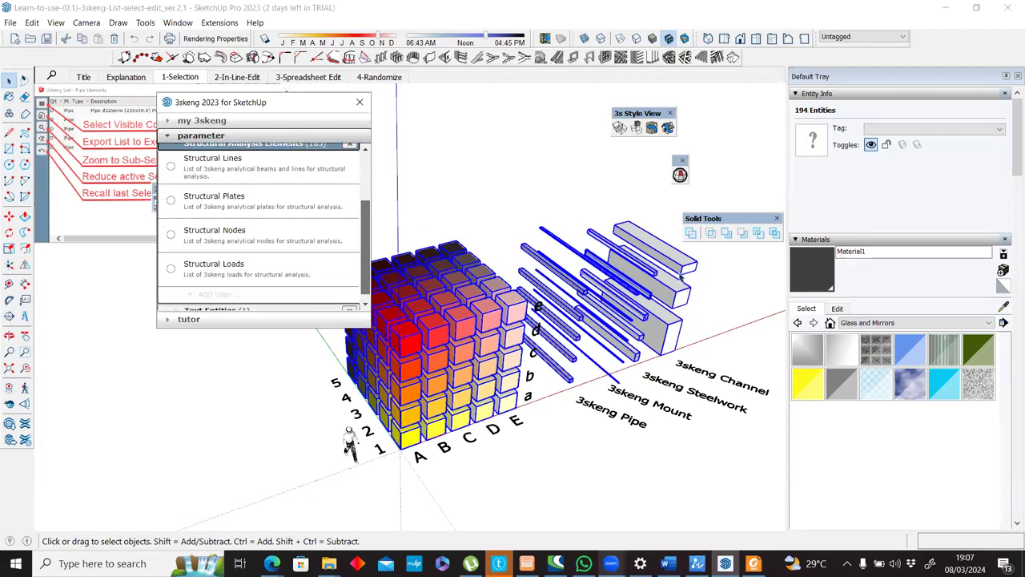
pyautogui.scroll(4, 578, 272)
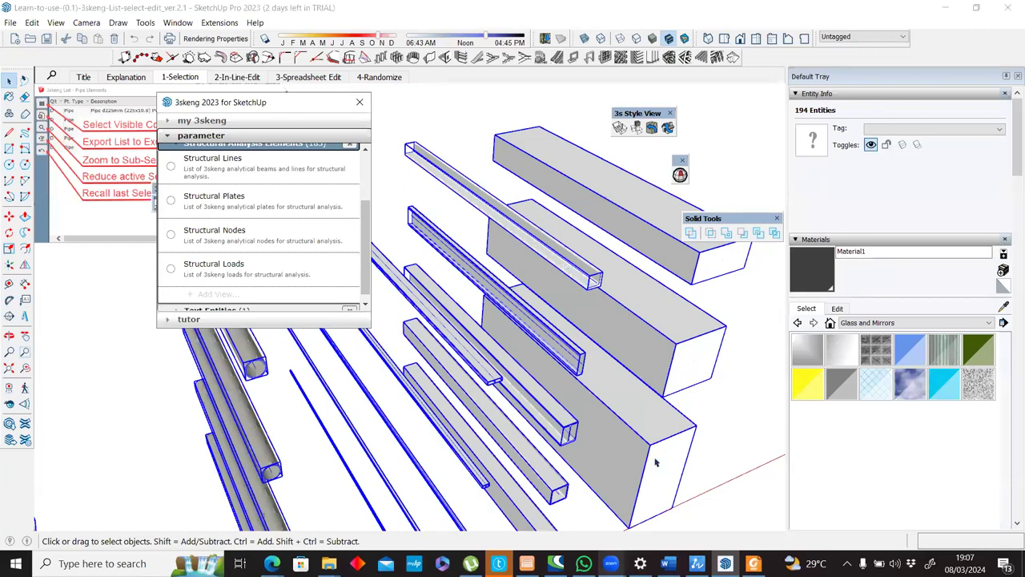
pyautogui.scroll(-5, 605, 415)
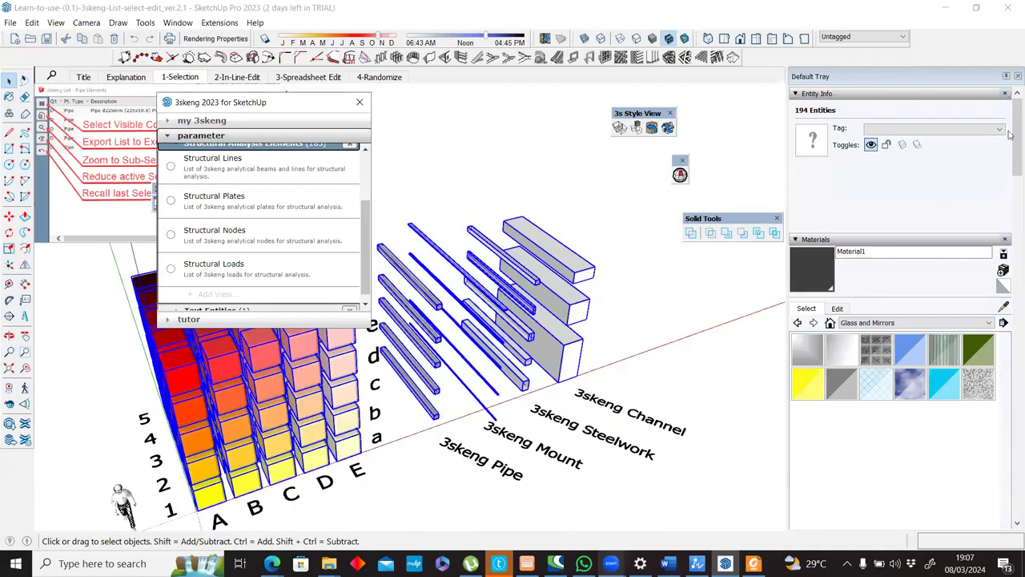
# Browse the tray past Components and Styles to the model's Tags list.
pyautogui.click(1011, 237)
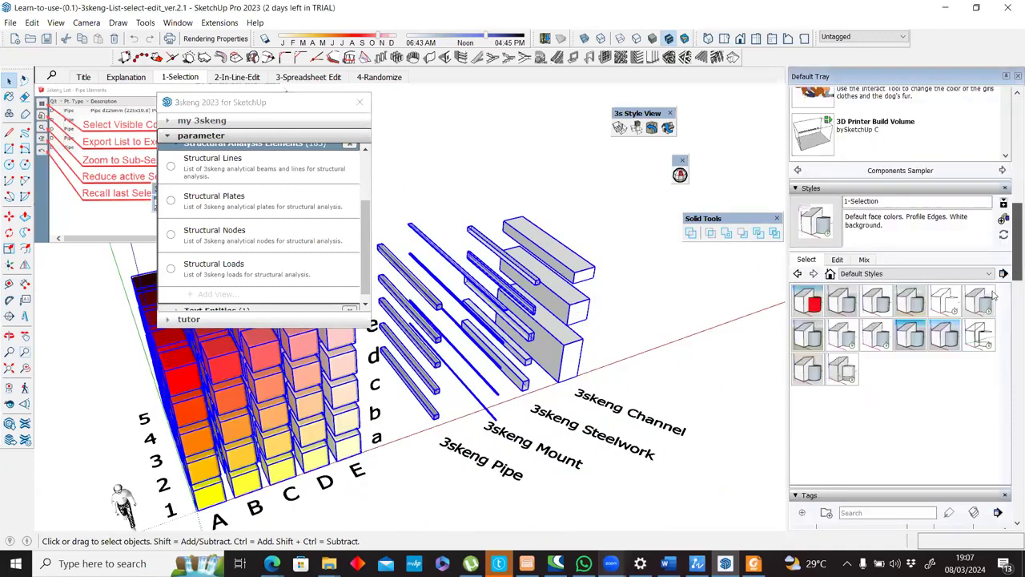
pyautogui.scroll(-4, 995, 295)
pyautogui.click(858, 261)
pyautogui.click(843, 273)
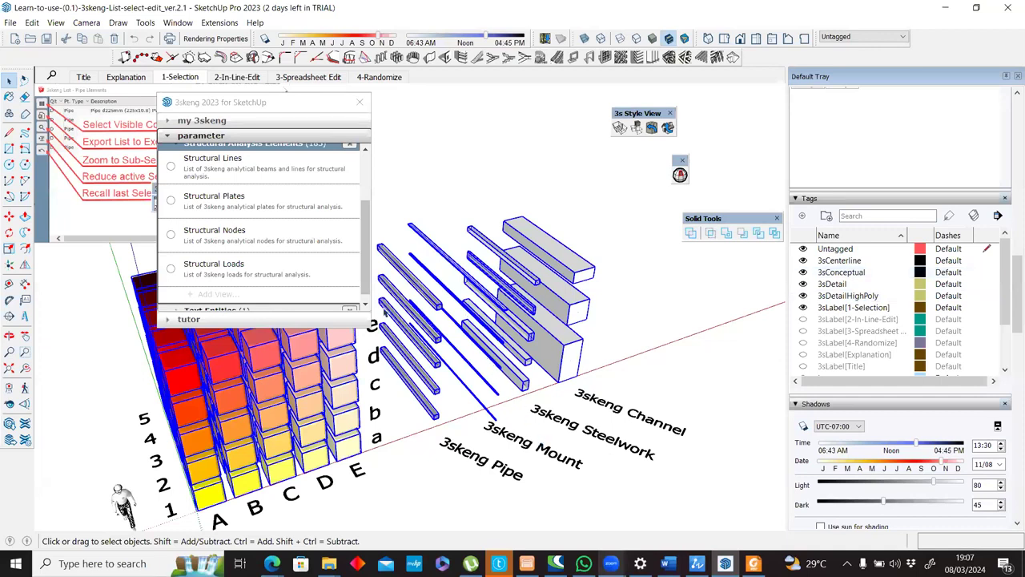
# Go back through the element categories in the 3skeng dialog and check the list views under Text Entities.
pyautogui.moveTo(366, 231); pyautogui.dragTo(366, 199)
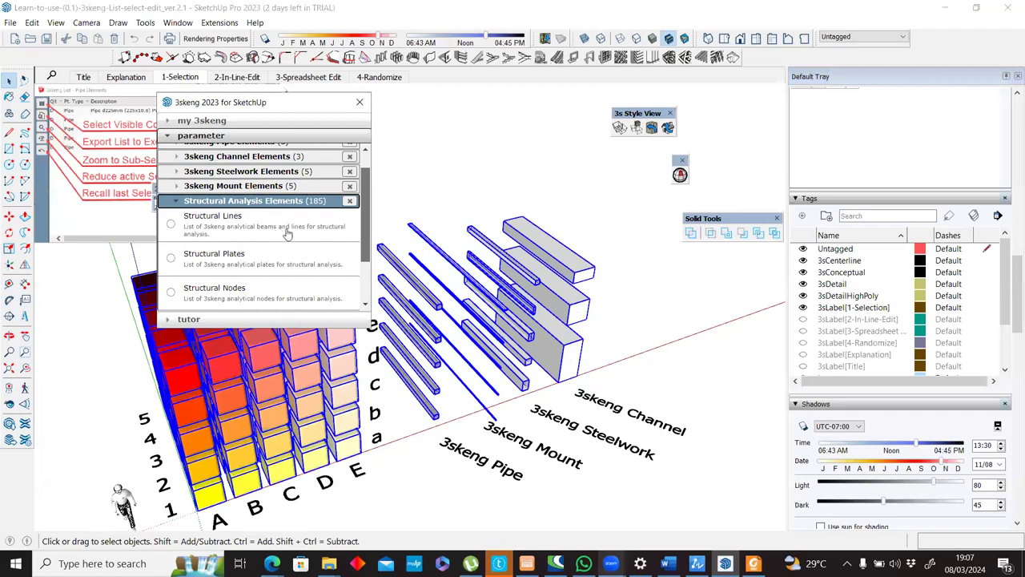
pyautogui.scroll(1, 288, 232)
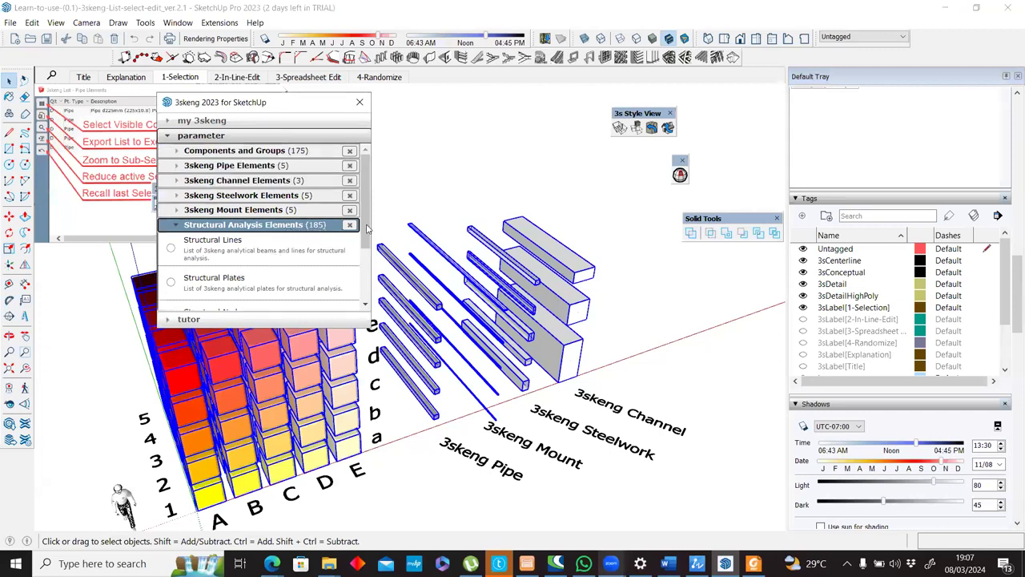
pyautogui.scroll(-1, 368, 273)
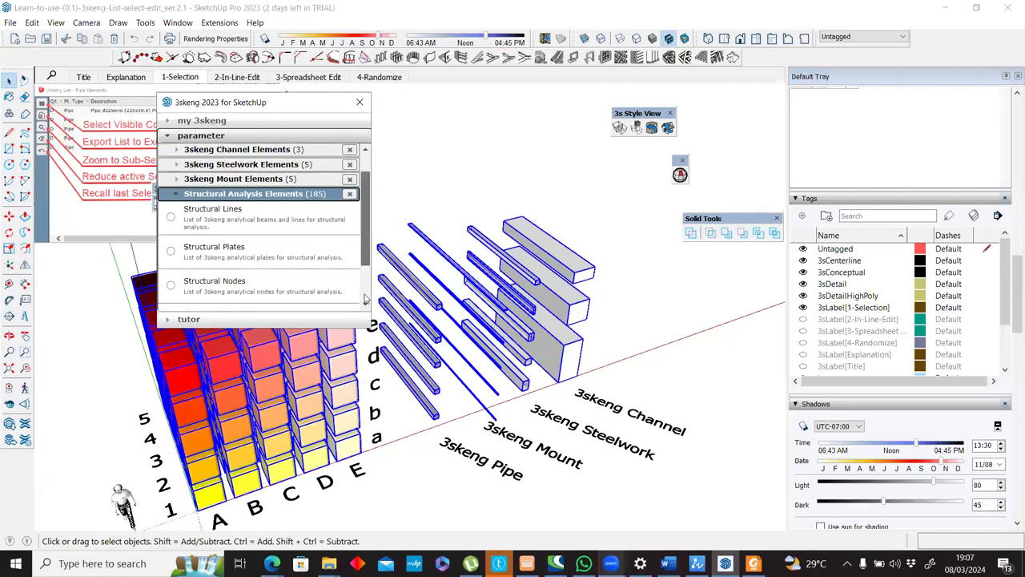
pyautogui.scroll(-2, 216, 304)
pyautogui.click(216, 303)
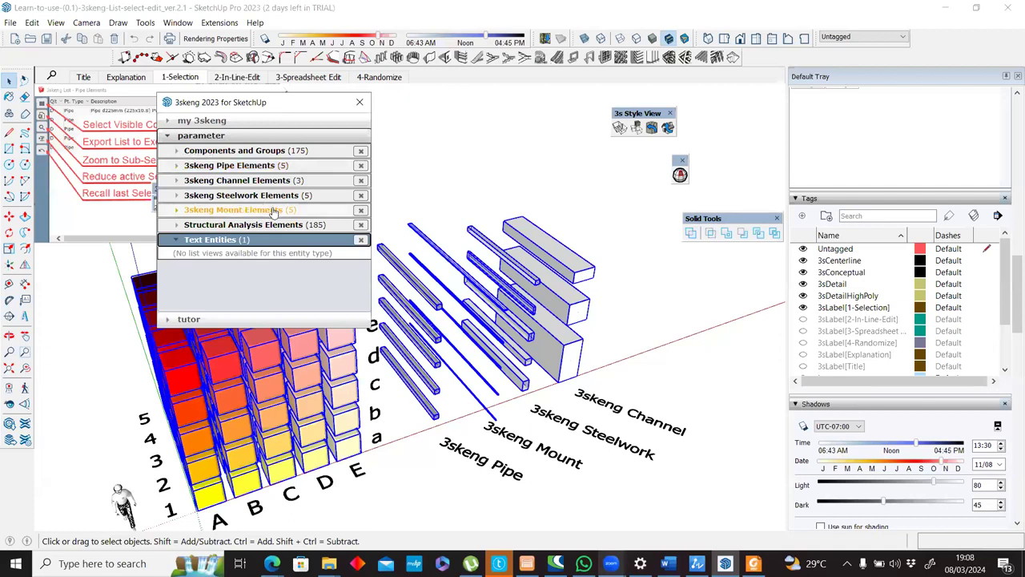
# Remove the 3skeng Mount Elements category from the selection and move the 3skeng dialog below the 3skeng Engineering toolbar.
pyautogui.click(360, 210)
pyautogui.moveTo(369, 335); pyautogui.dragTo(458, 330, button='middle')
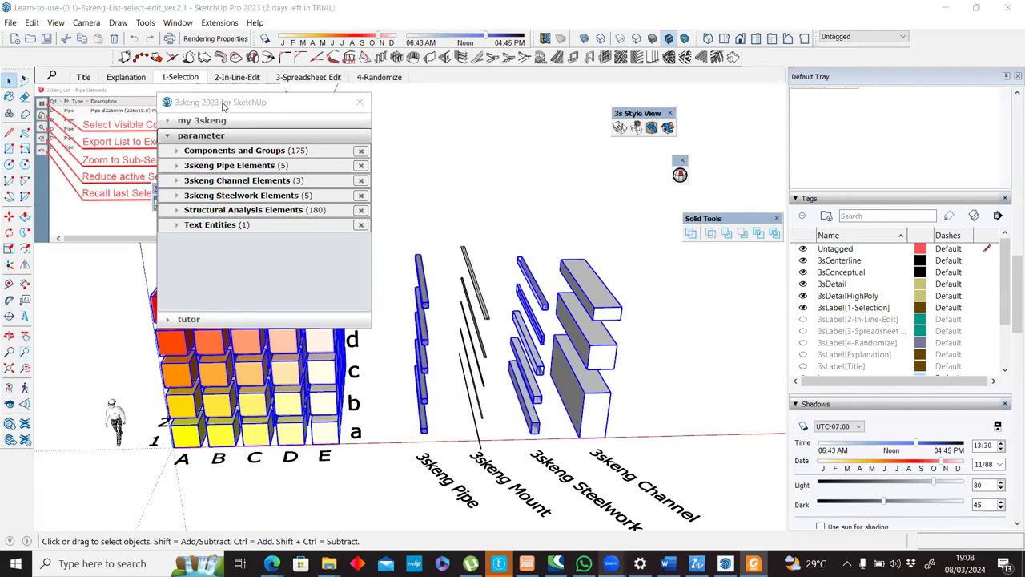
pyautogui.moveTo(223, 106); pyautogui.dragTo(239, 227)
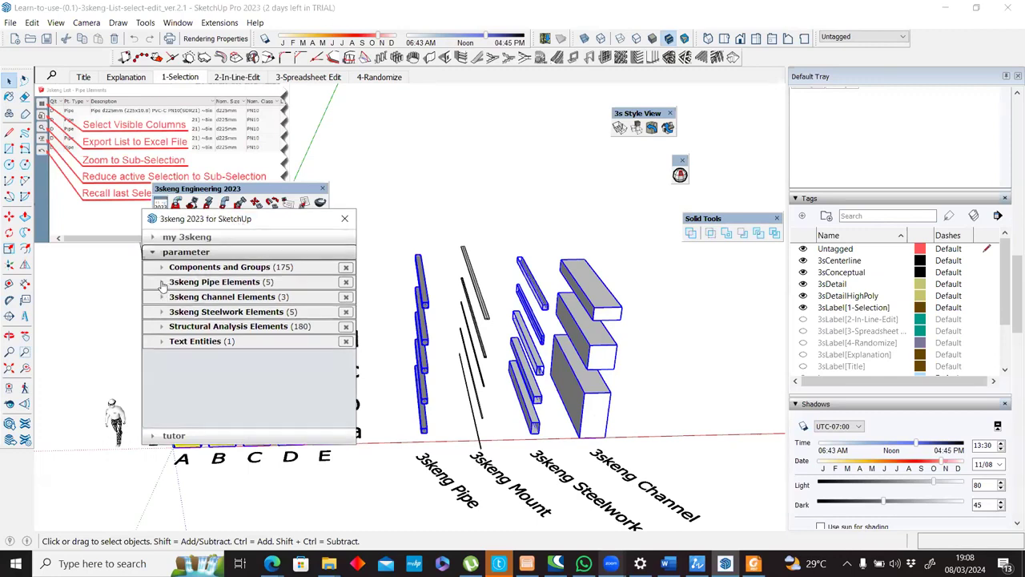
# Expand 3skeng Pipe Elements in the 3skeng dialog and open the list of all individual pipe elements.
pyautogui.click(163, 284)
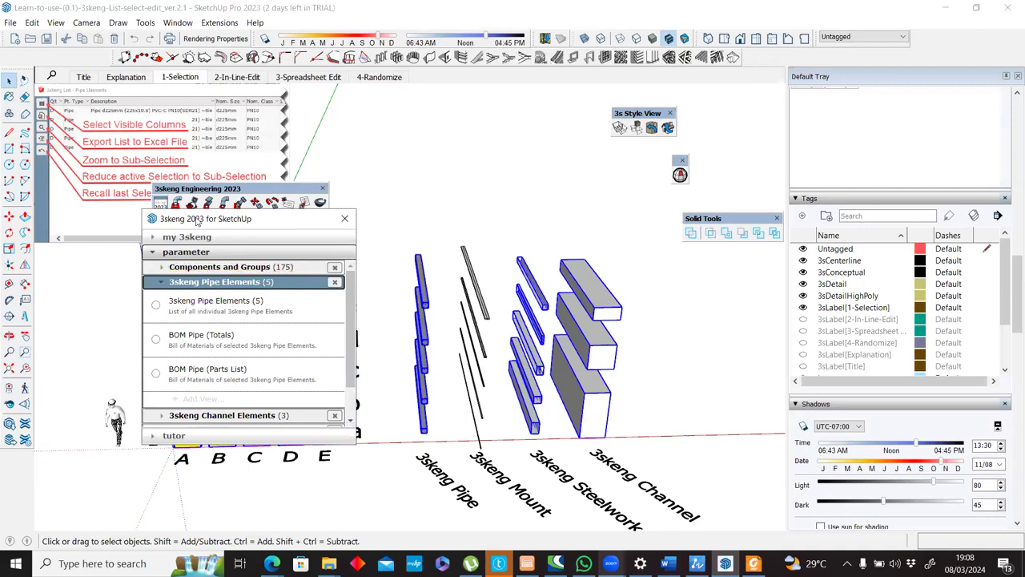
pyautogui.moveTo(196, 217); pyautogui.dragTo(201, 215)
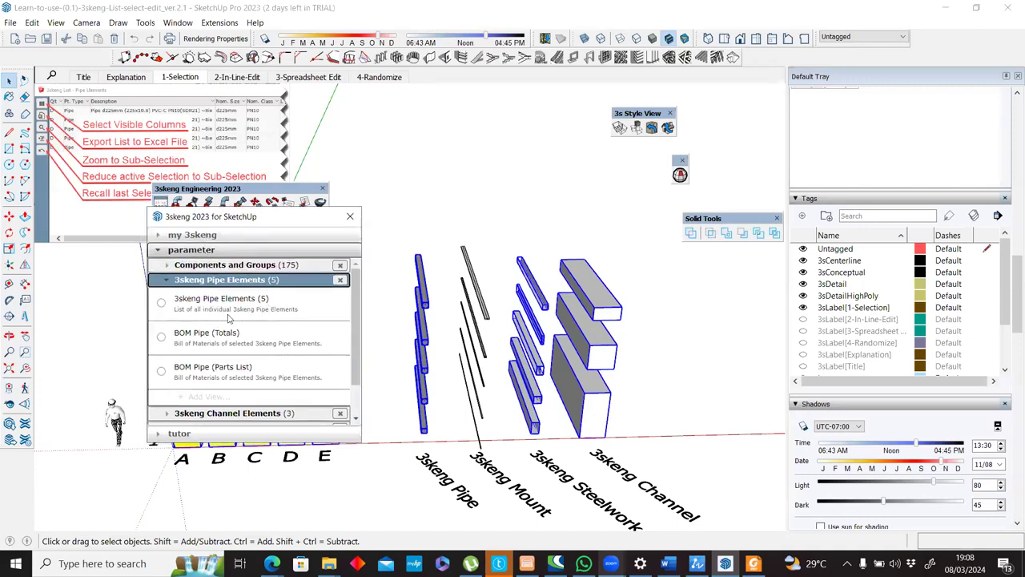
pyautogui.click(186, 303)
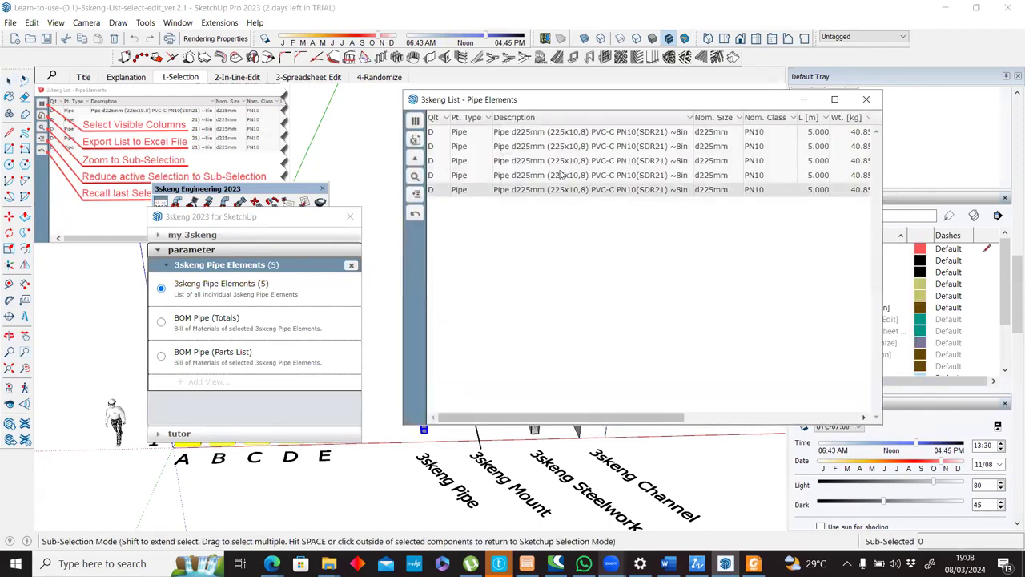
pyautogui.click(493, 134)
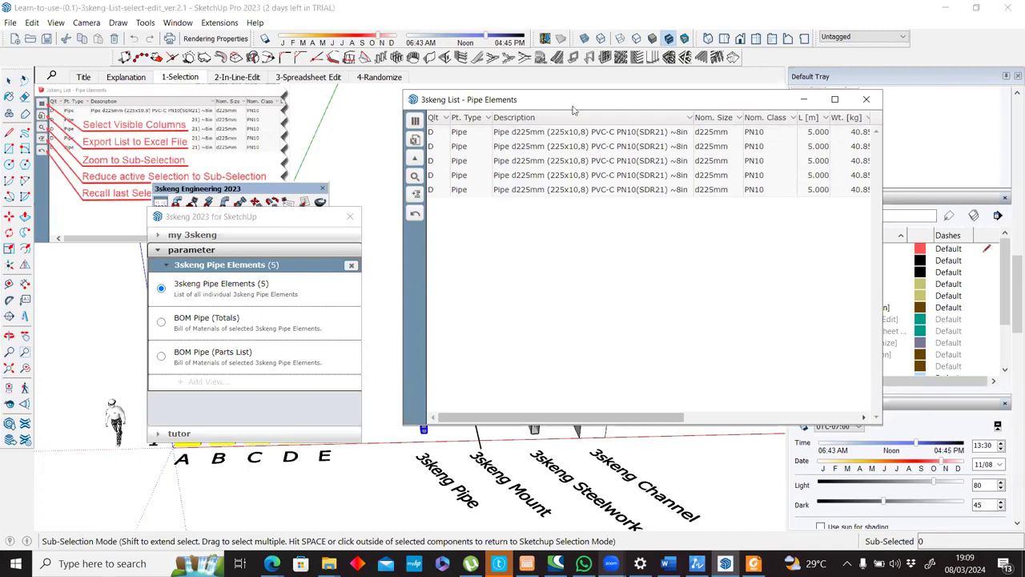
# Move the Pipe Elements list and the 3skeng dialog apart so the selected pipes can be seen between them.
pyautogui.moveTo(574, 109); pyautogui.dragTo(665, 105)
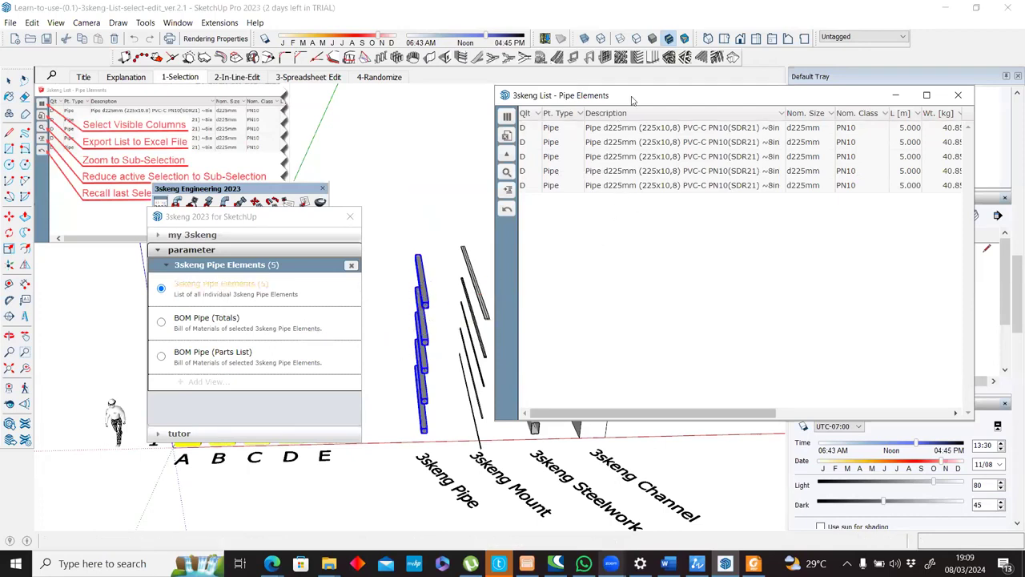
pyautogui.moveTo(661, 105); pyautogui.dragTo(692, 109)
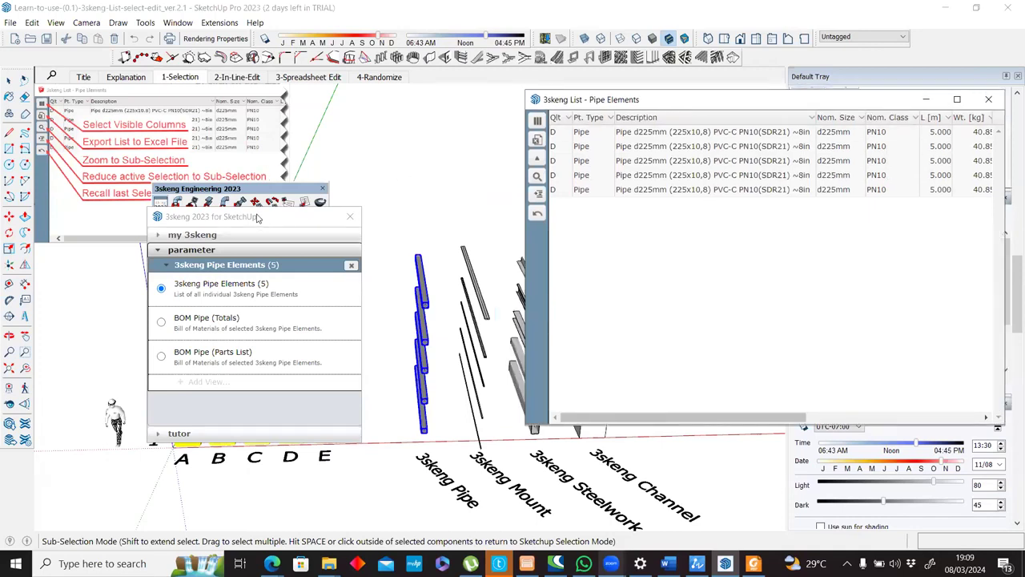
pyautogui.moveTo(258, 217); pyautogui.dragTo(197, 134)
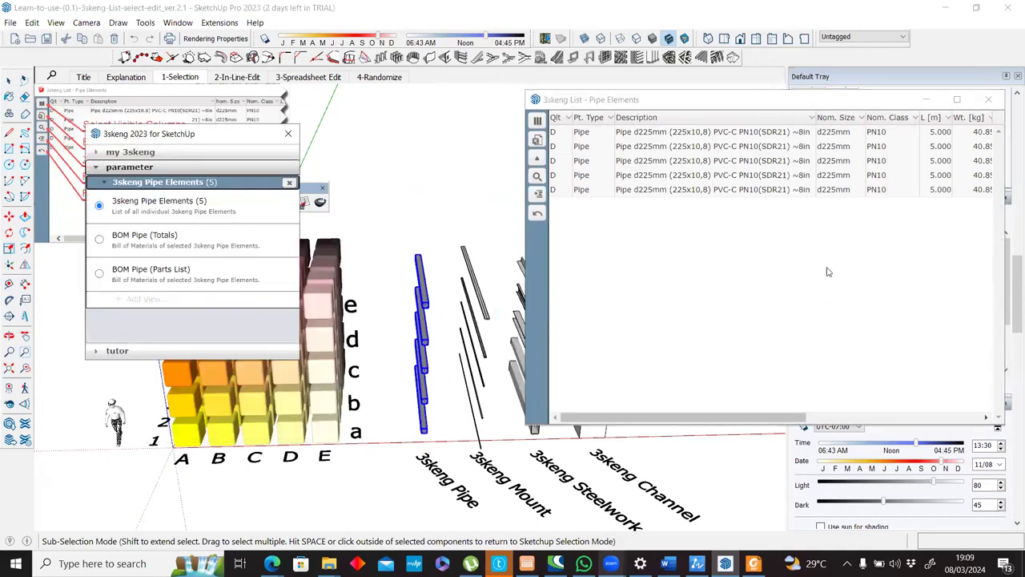
# Examine the Layer and Material columns of the Pipe Elements list alongside the Tags list in the tray.
pyautogui.moveTo(811, 104); pyautogui.dragTo(662, 112)
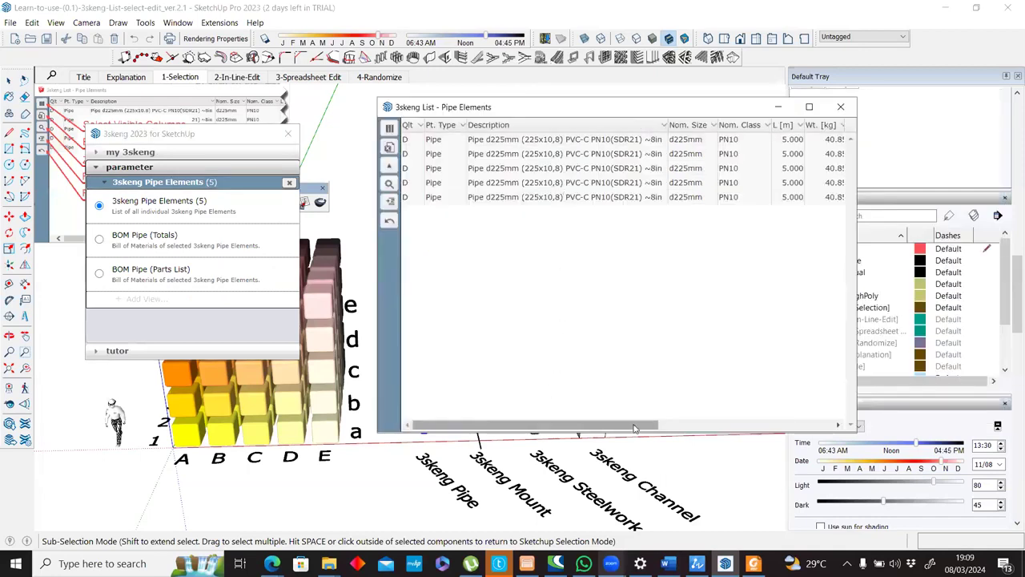
pyautogui.click(708, 426)
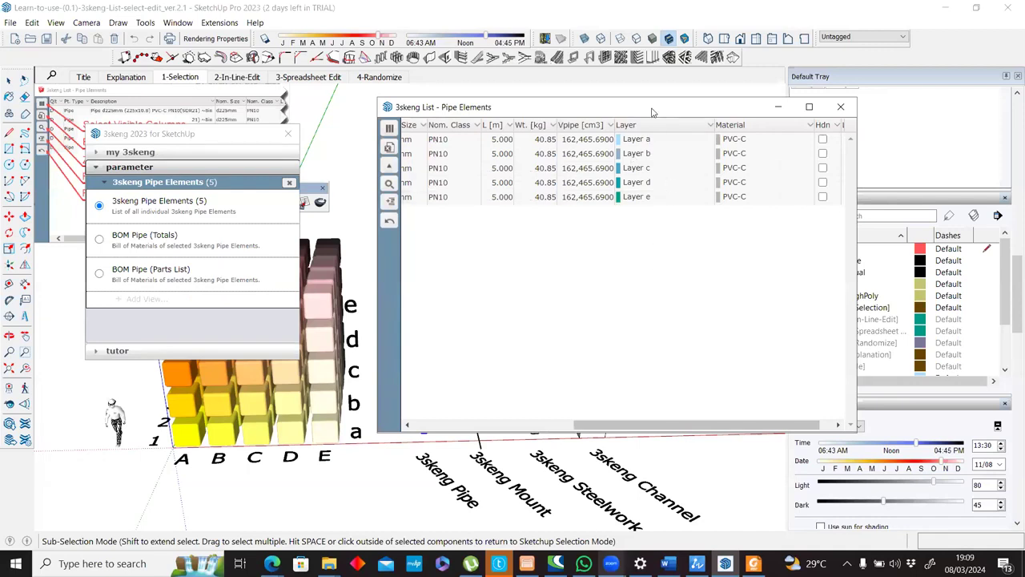
pyautogui.moveTo(651, 112); pyautogui.dragTo(568, 111)
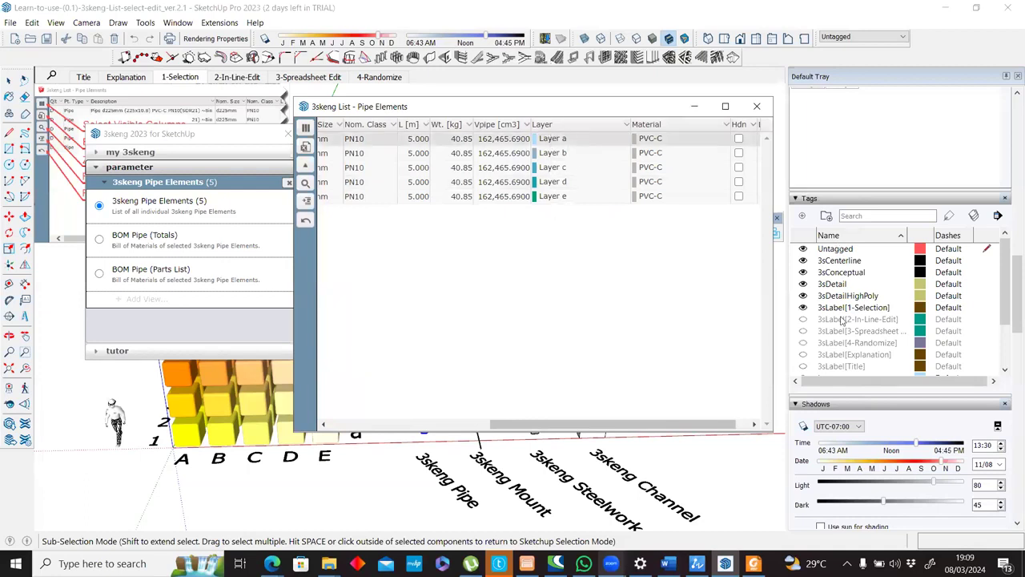
pyautogui.click(1009, 340)
pyautogui.moveTo(1009, 340); pyautogui.dragTo(1007, 246)
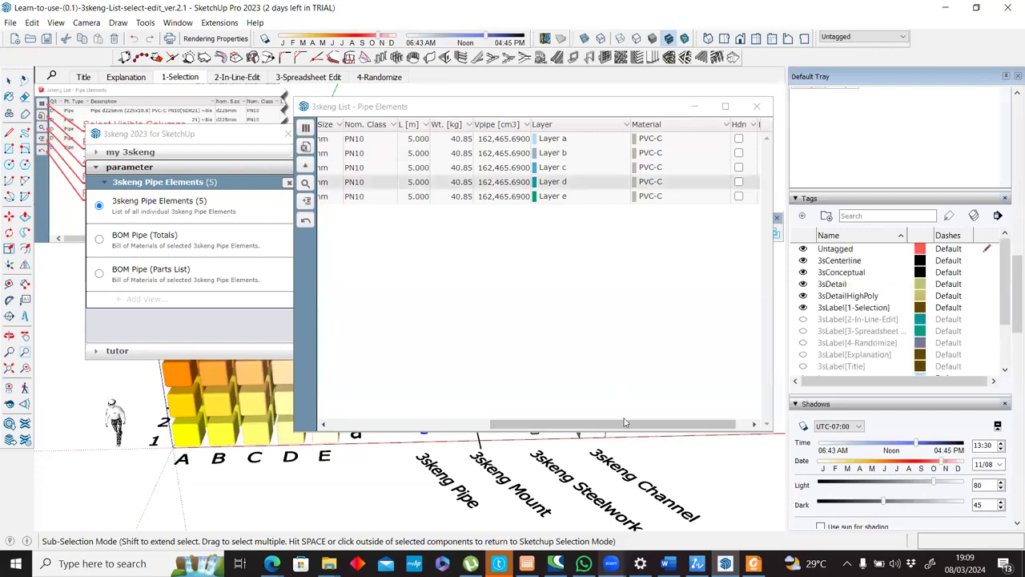
pyautogui.moveTo(599, 426)
pyautogui.mouseDown()
pyautogui.moveTo(492, 415)
pyautogui.moveTo(614, 419)
pyautogui.mouseUp()
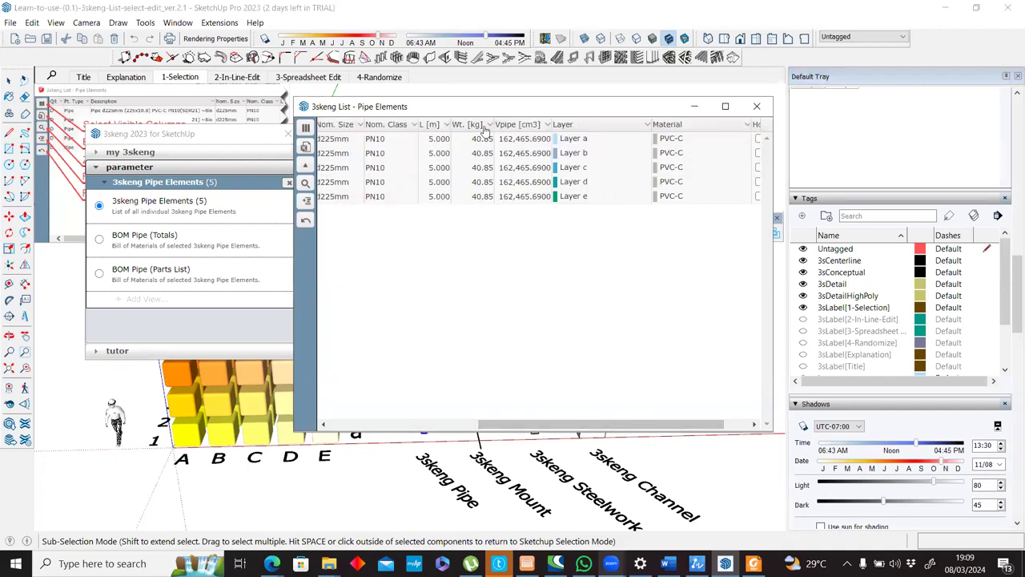
# Collapse the 3skeng Pipe Elements category and select only the 3skeng Channel elements in the model.
pyautogui.click(104, 183)
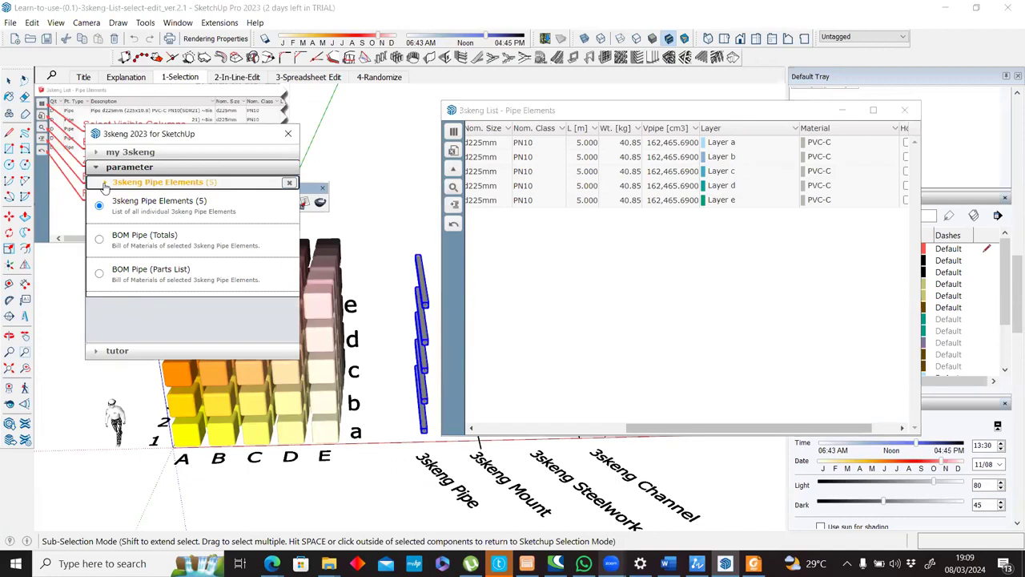
pyautogui.scroll(-3, 393, 288)
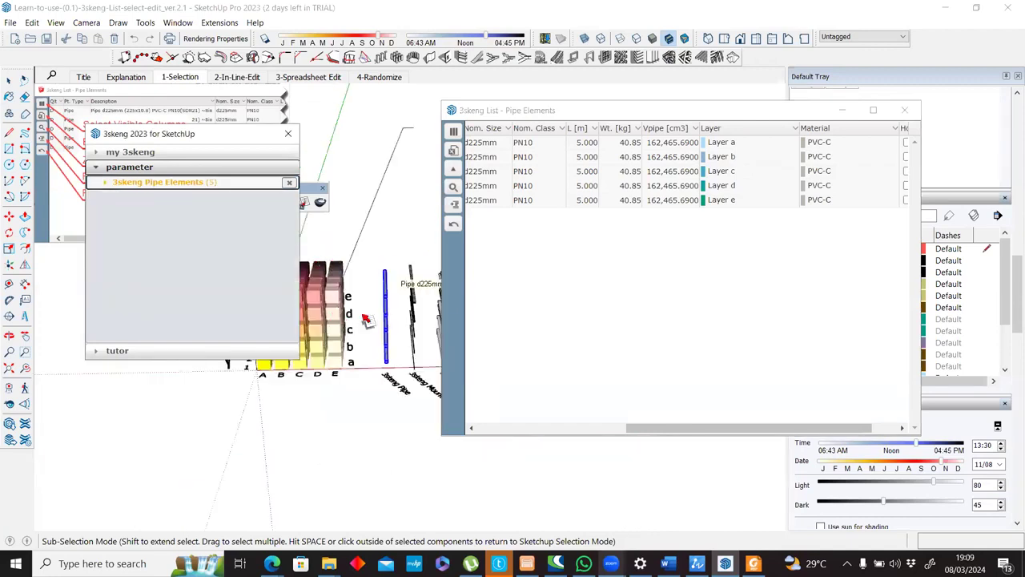
pyautogui.moveTo(366, 320); pyautogui.dragTo(388, 258, button='middle')
pyautogui.click(430, 368)
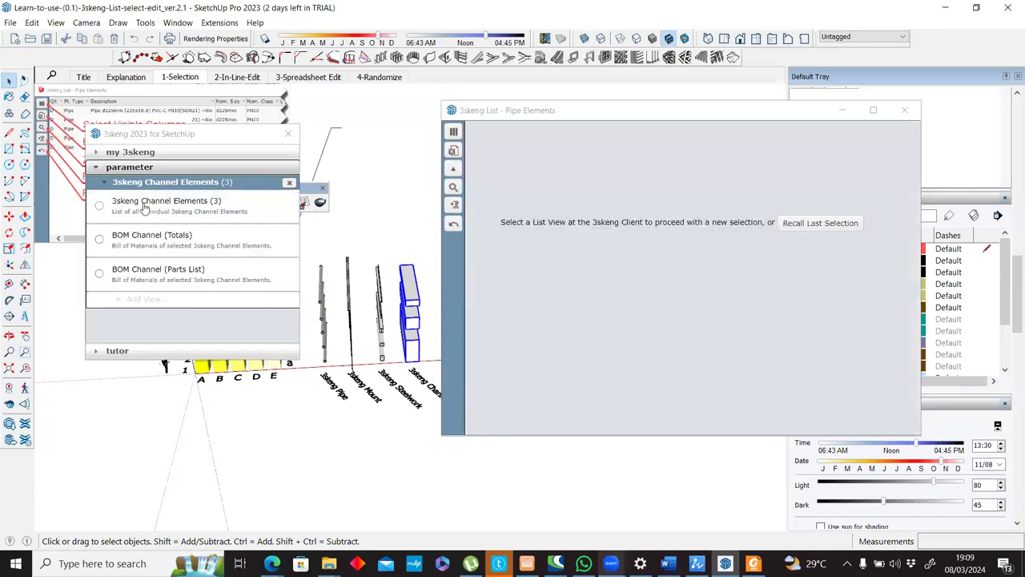
# Open the list of individual 3skeng Channel Elements and move its window clear of the channels in the model.
pyautogui.click(144, 207)
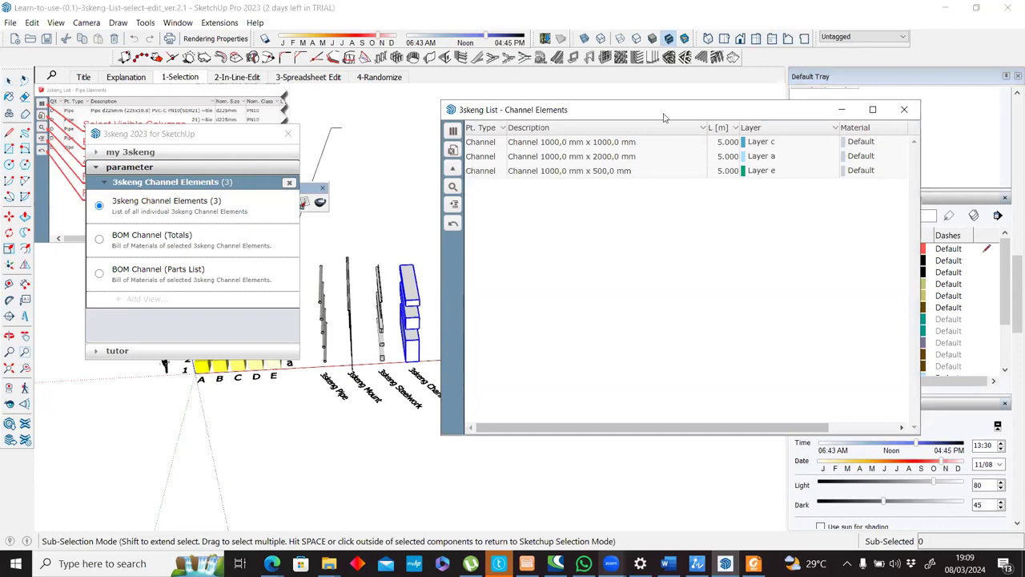
pyautogui.moveTo(662, 112); pyautogui.dragTo(532, 87)
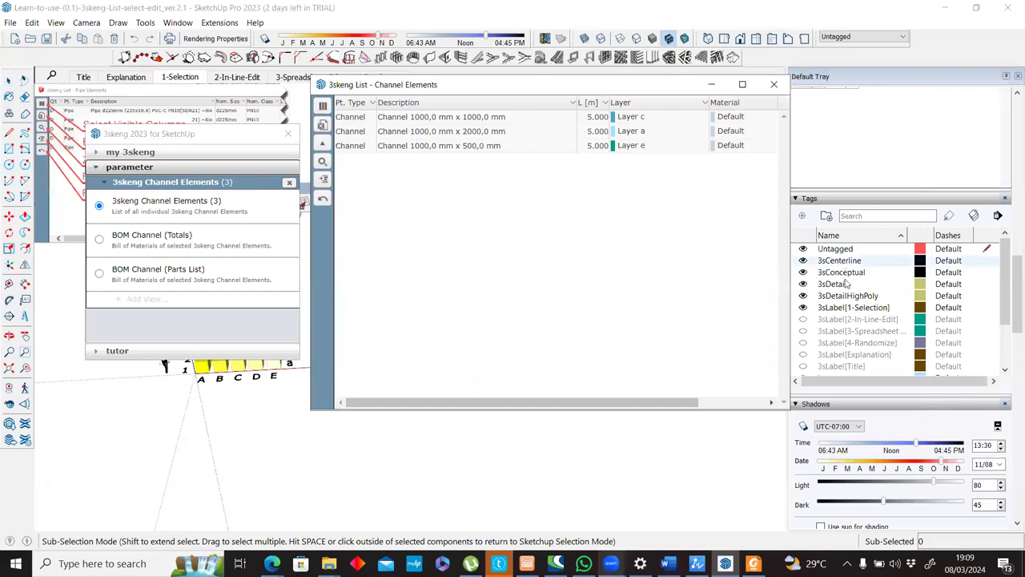
pyautogui.moveTo(483, 89); pyautogui.dragTo(735, 130)
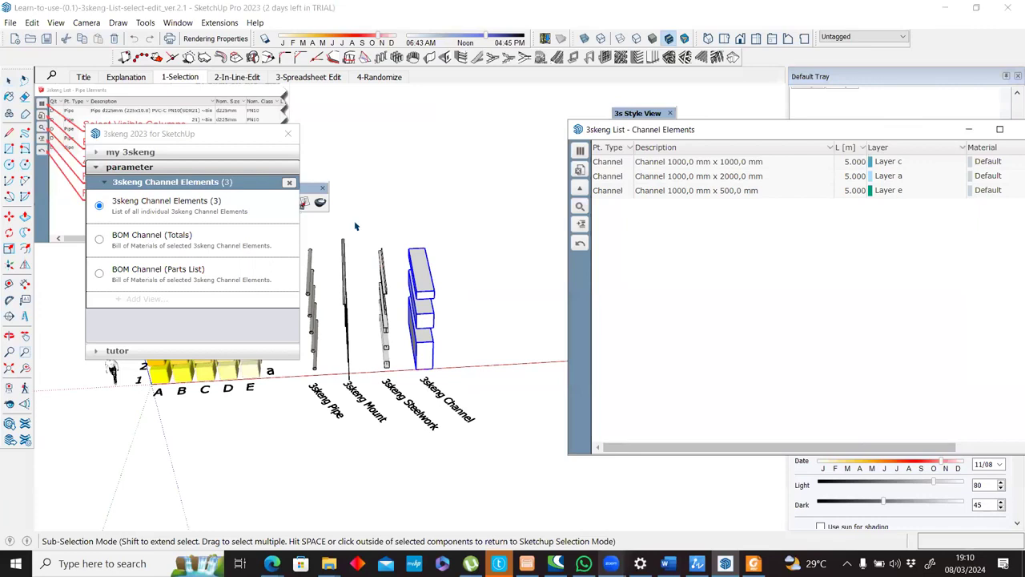
# Select only the 3skeng Steelwork elements, open their individual element list and review its columns.
pyautogui.moveTo(354, 221); pyautogui.dragTo(404, 382)
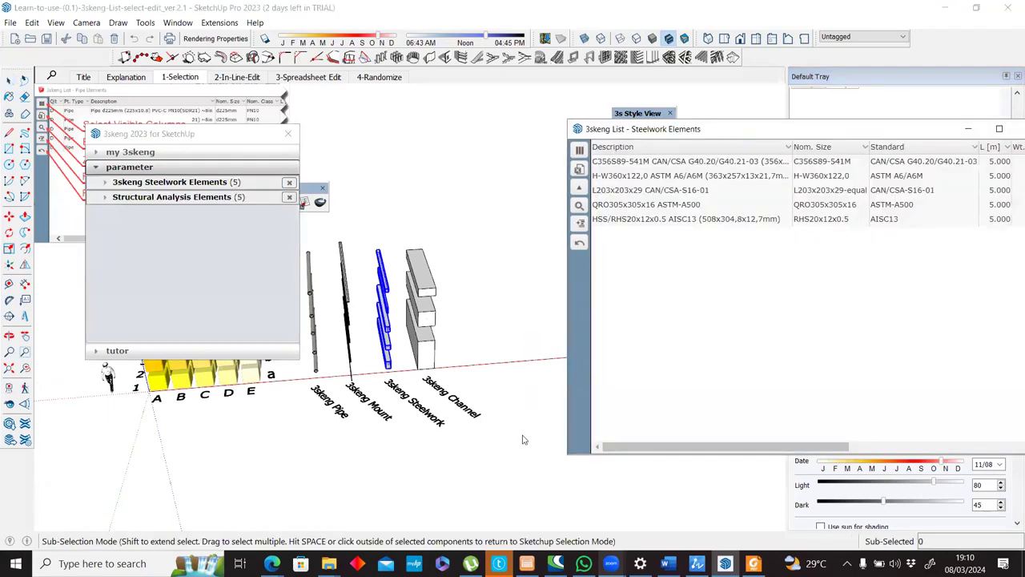
pyautogui.moveTo(641, 442); pyautogui.dragTo(471, 403)
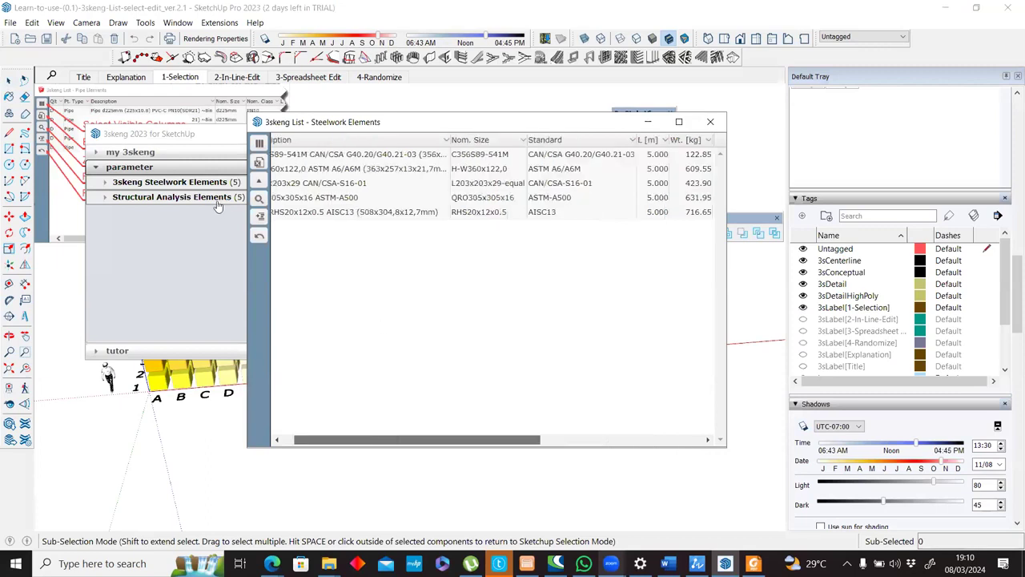
pyautogui.moveTo(435, 440); pyautogui.dragTo(596, 441)
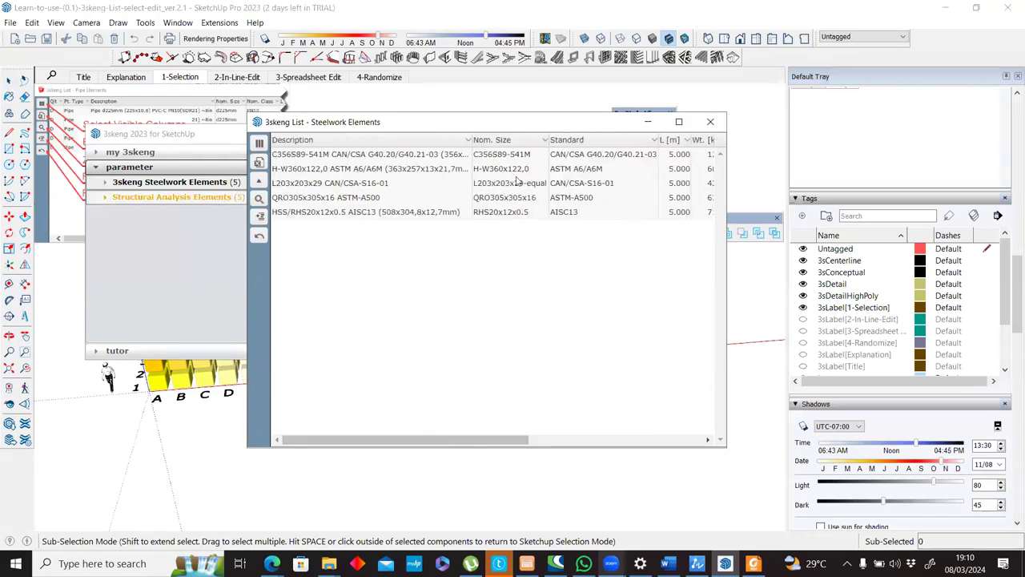
# Open the Structural Lines list of the selected steelwork under Structural Analysis Elements.
pyautogui.click(210, 197)
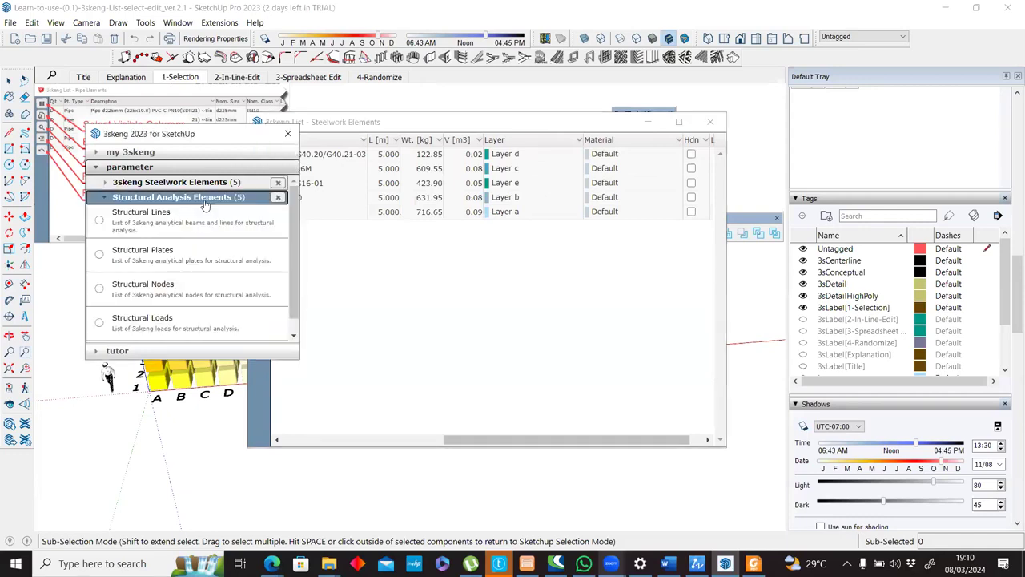
pyautogui.click(141, 215)
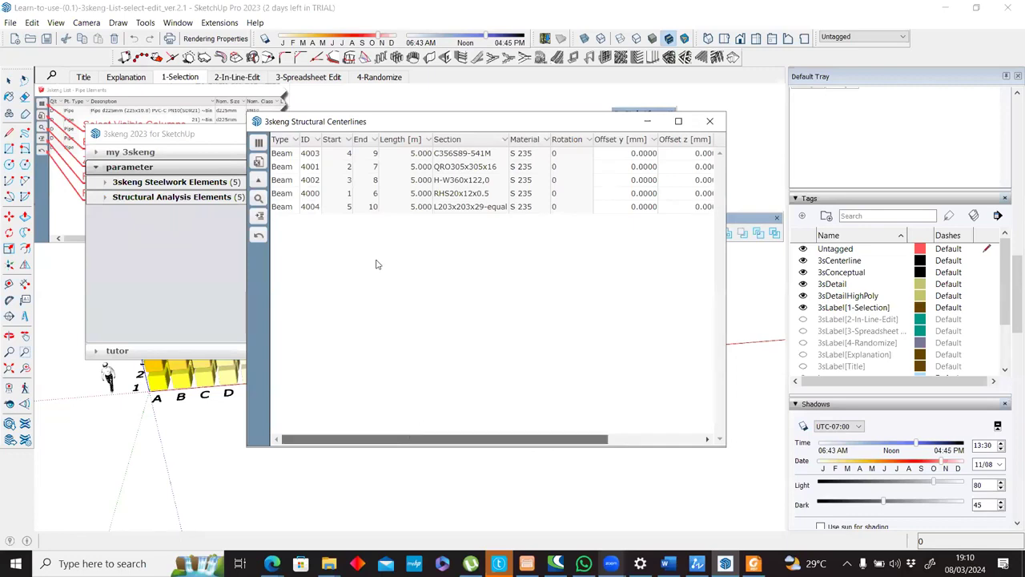
# Move the Structural Centerlines list clear of the model and inspect the centerlines of the selected steelwork beams up close.
pyautogui.moveTo(512, 128); pyautogui.dragTo(812, 146)
pyautogui.scroll(3, 376, 314)
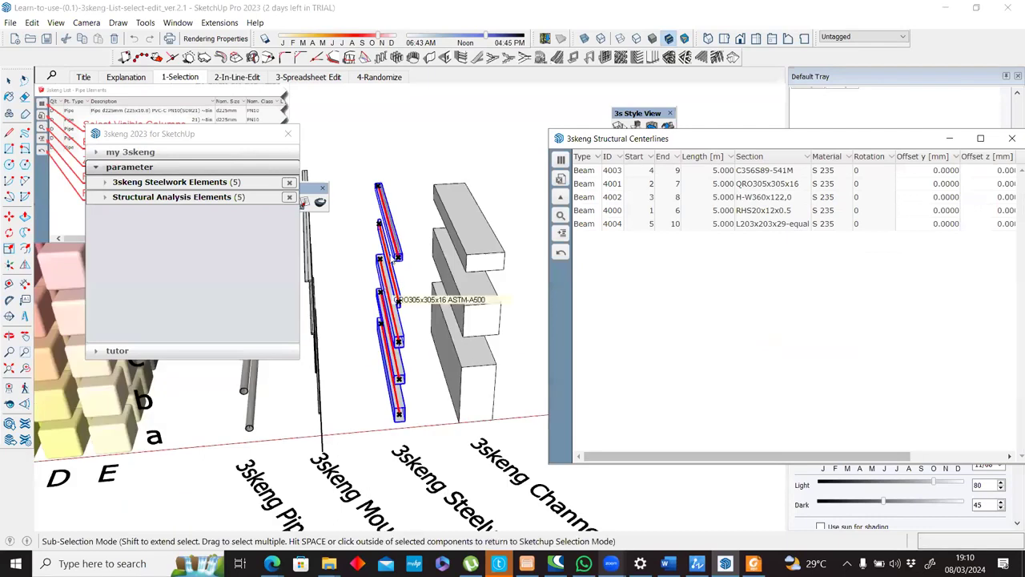
pyautogui.scroll(5, 421, 245)
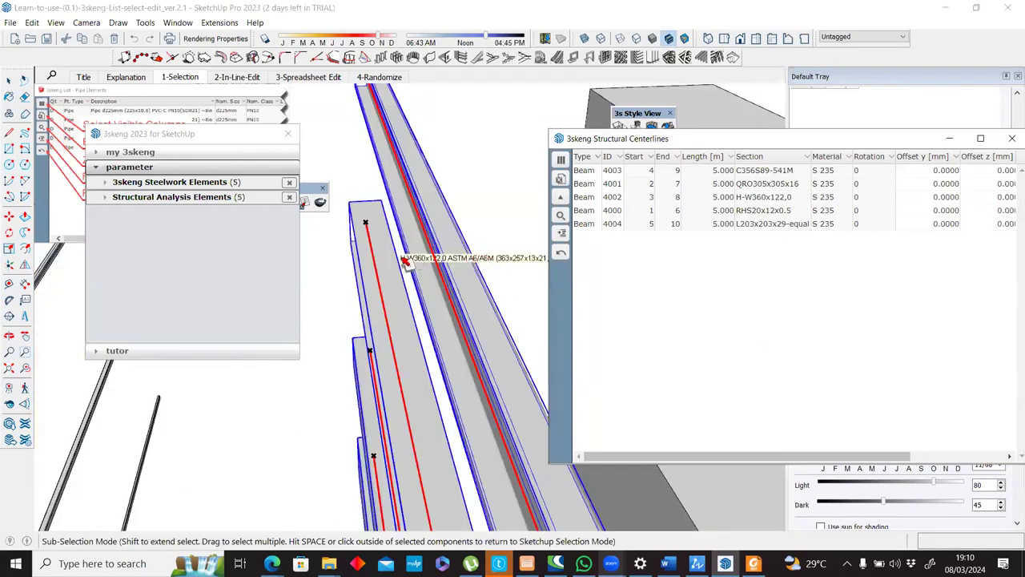
pyautogui.scroll(-5, 404, 261)
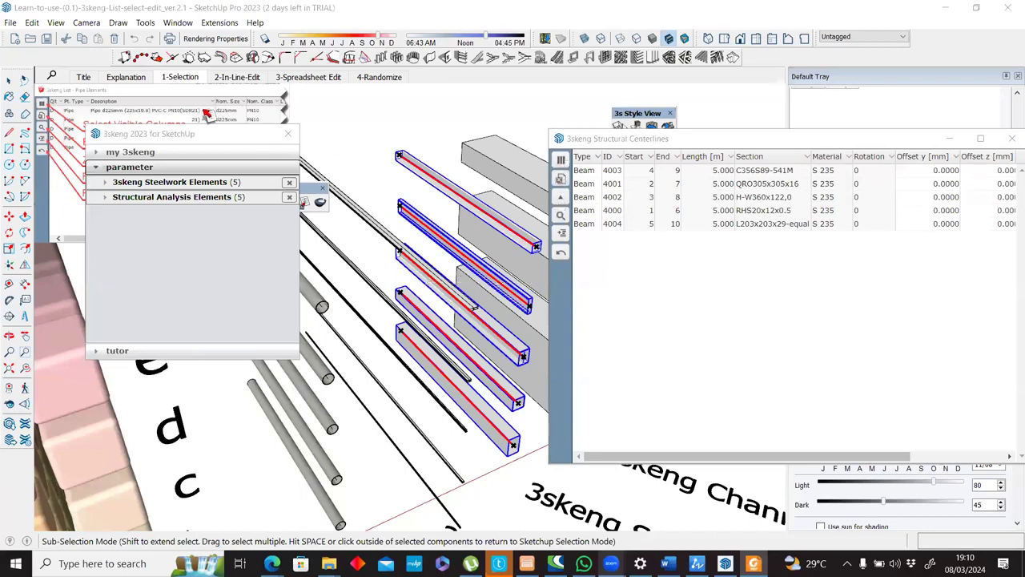
# Move the 3skeng window clear of the pipes, leave sub-selection mode and select only the row of 3skeng pipes.
pyautogui.moveTo(166, 136); pyautogui.dragTo(416, 168)
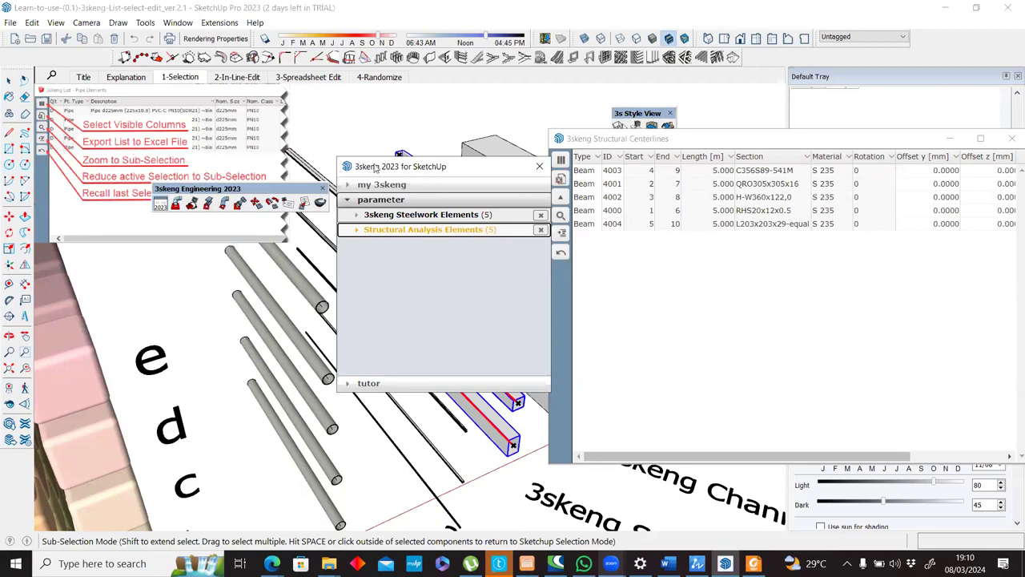
pyautogui.moveTo(360, 168); pyautogui.dragTo(491, 124)
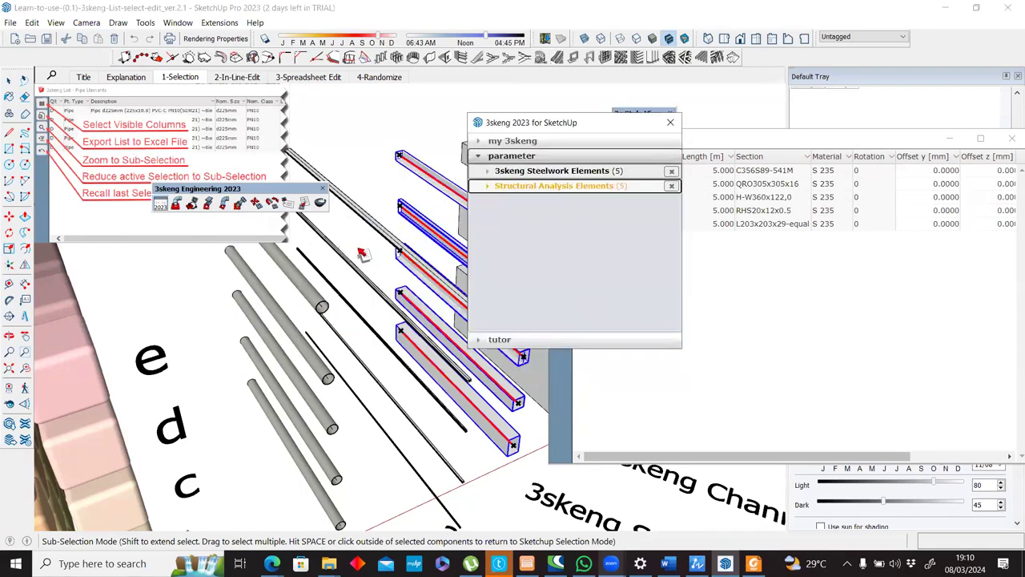
pyautogui.scroll(-5, 356, 279)
pyautogui.moveTo(385, 302); pyautogui.dragTo(344, 199, button='middle')
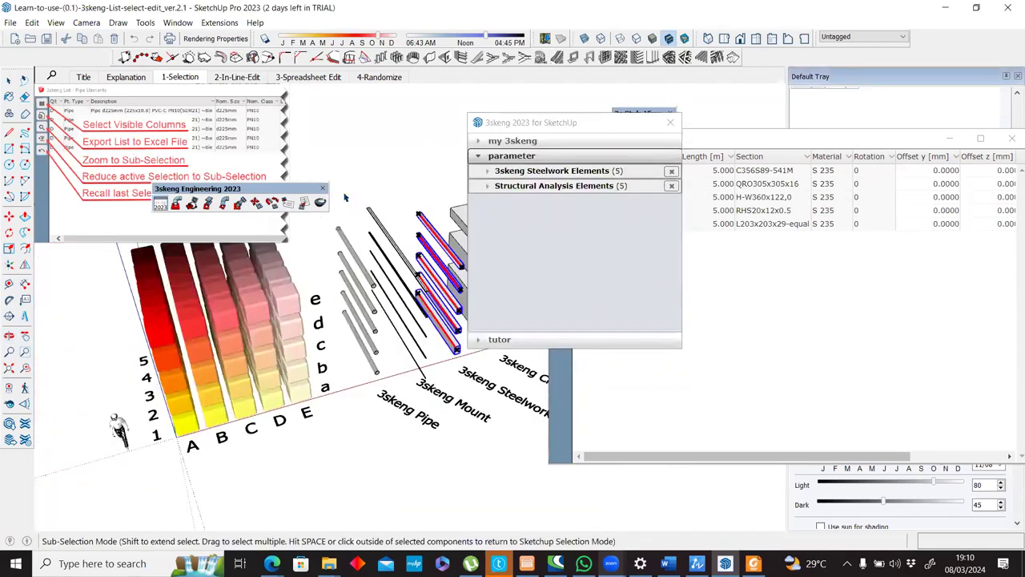
pyautogui.moveTo(343, 299); pyautogui.dragTo(334, 299, button='middle')
pyautogui.press('space')
pyautogui.moveTo(333, 209); pyautogui.dragTo(386, 388)
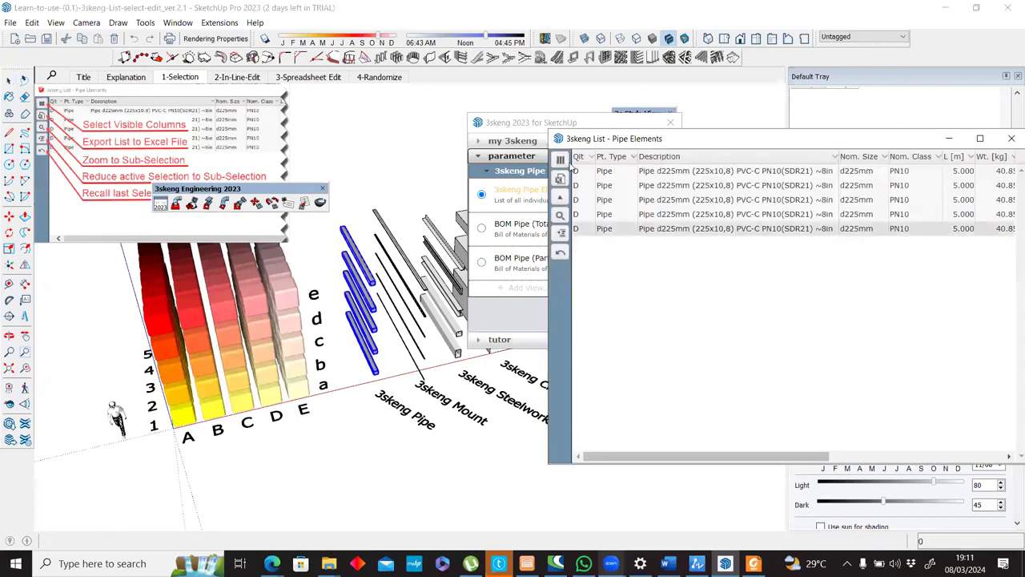
# Look through the visible-column options of the Pipe Elements list and review its columns through to Locked.
pyautogui.click(561, 160)
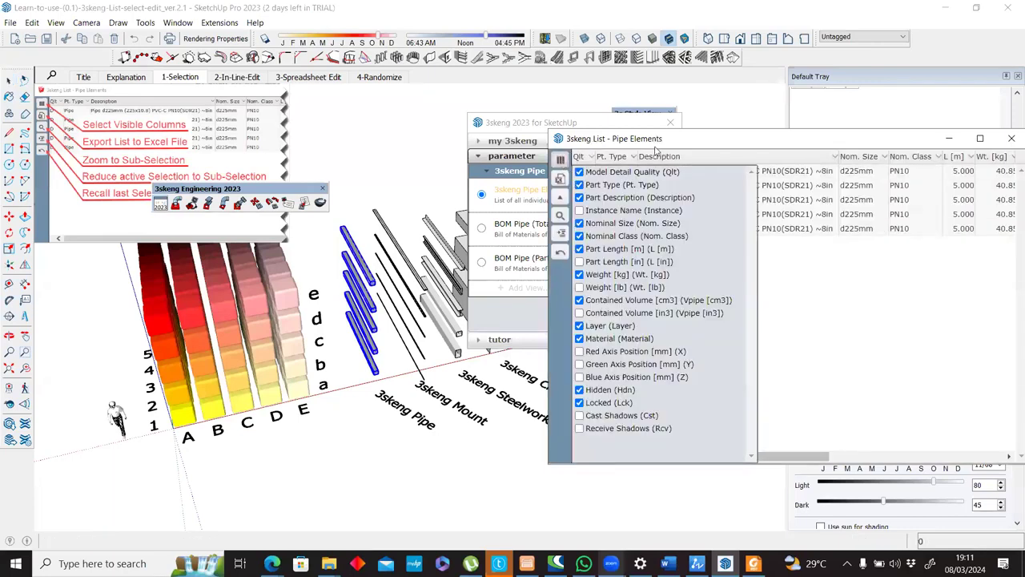
pyautogui.moveTo(663, 146); pyautogui.dragTo(447, 151)
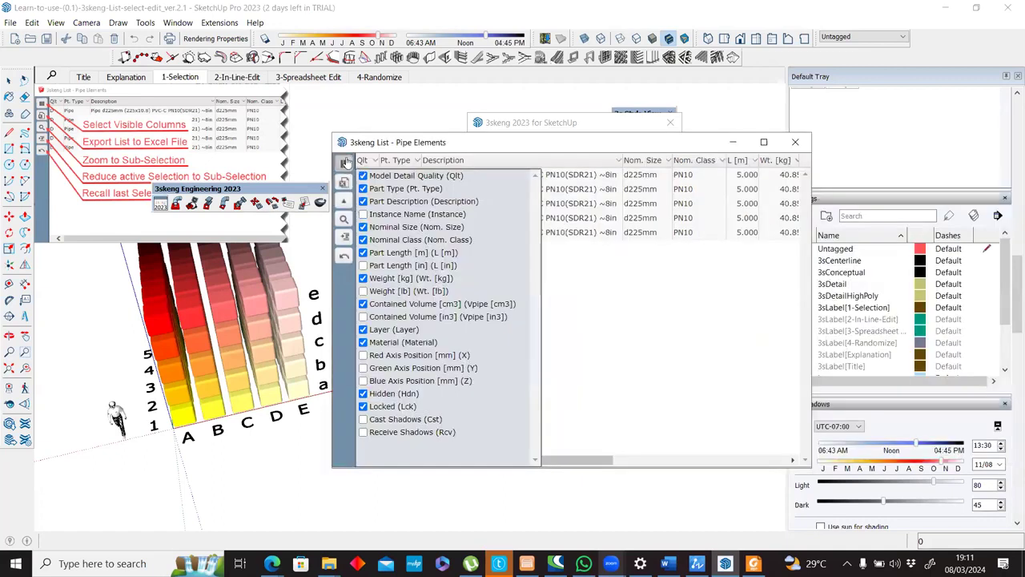
pyautogui.click(344, 163)
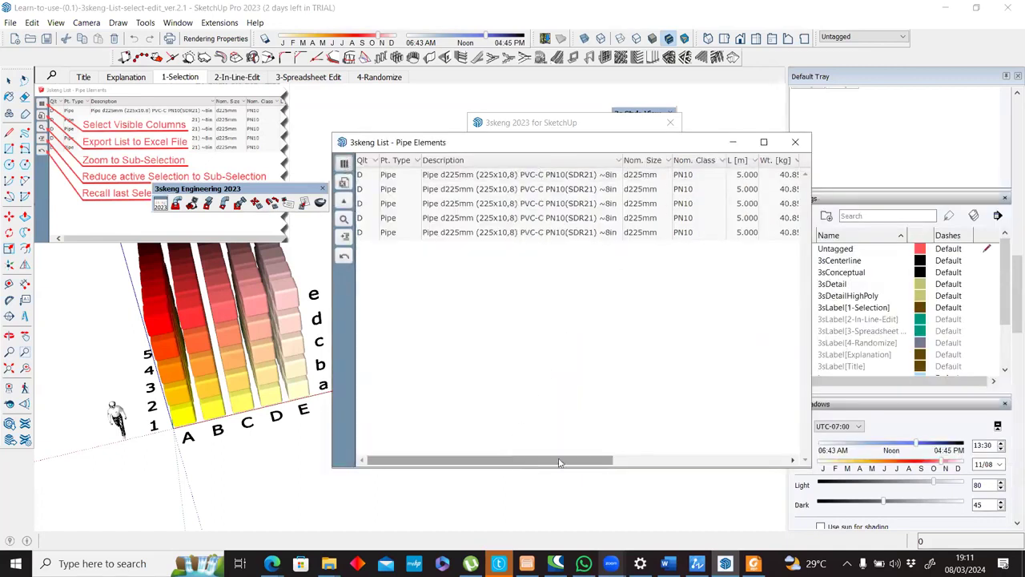
pyautogui.moveTo(509, 460); pyautogui.dragTo(709, 457)
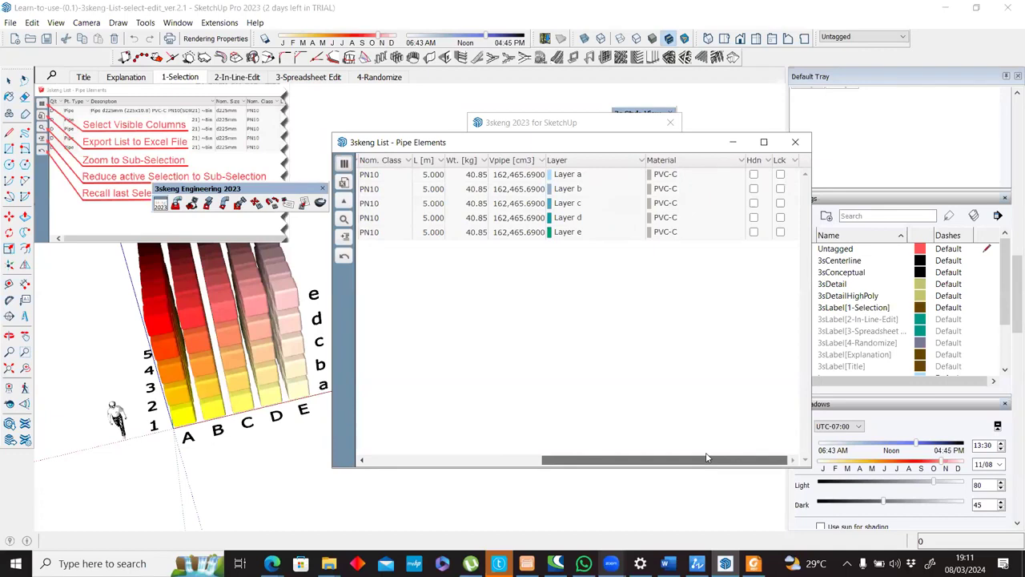
pyautogui.moveTo(695, 460); pyautogui.dragTo(411, 453)
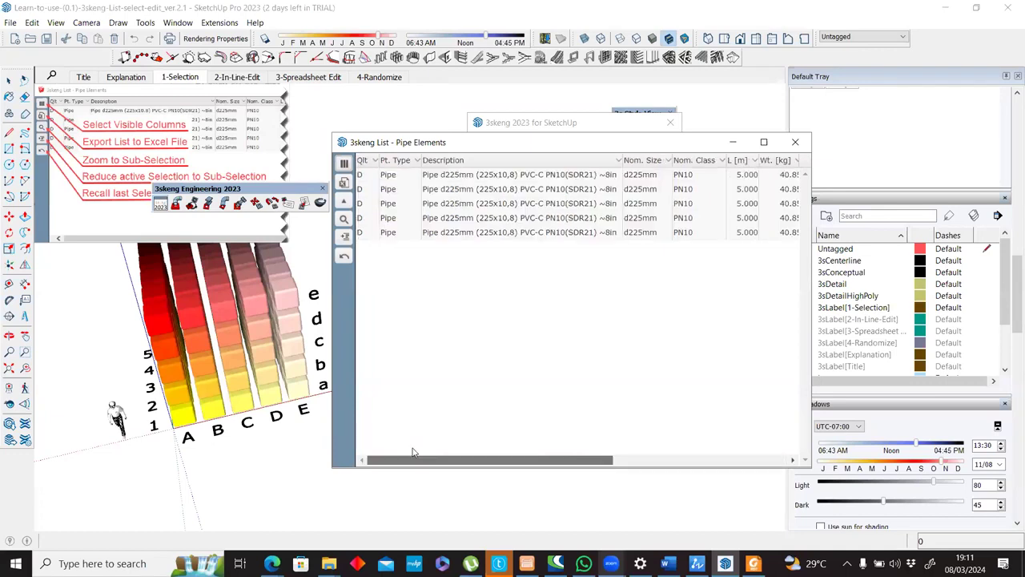
# Hide the Contained Volume [cm3] and Material columns in the Pipe Elements list.
pyautogui.click(344, 163)
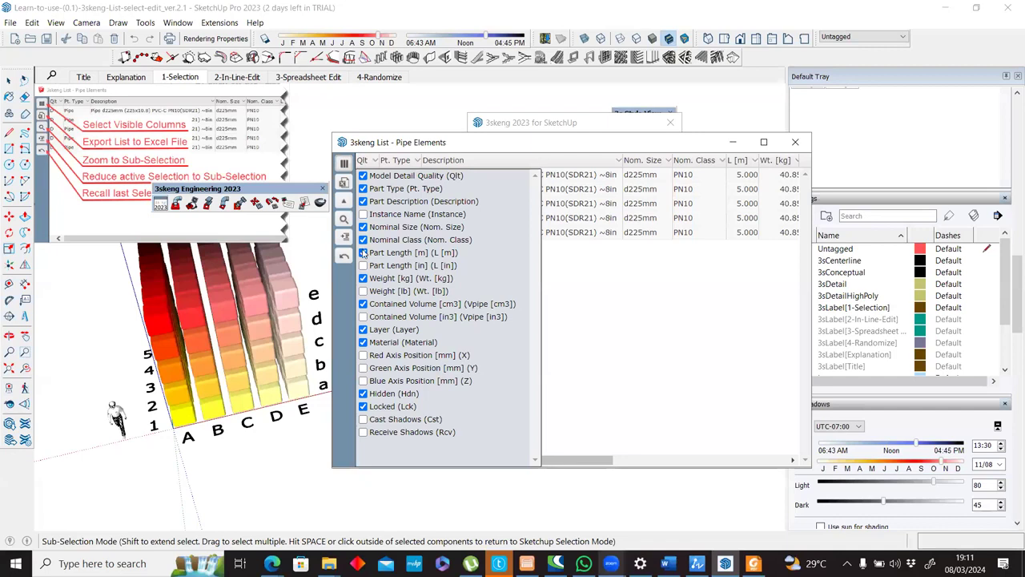
pyautogui.click(362, 304)
pyautogui.moveTo(560, 461); pyautogui.dragTo(738, 464)
pyautogui.click(709, 449)
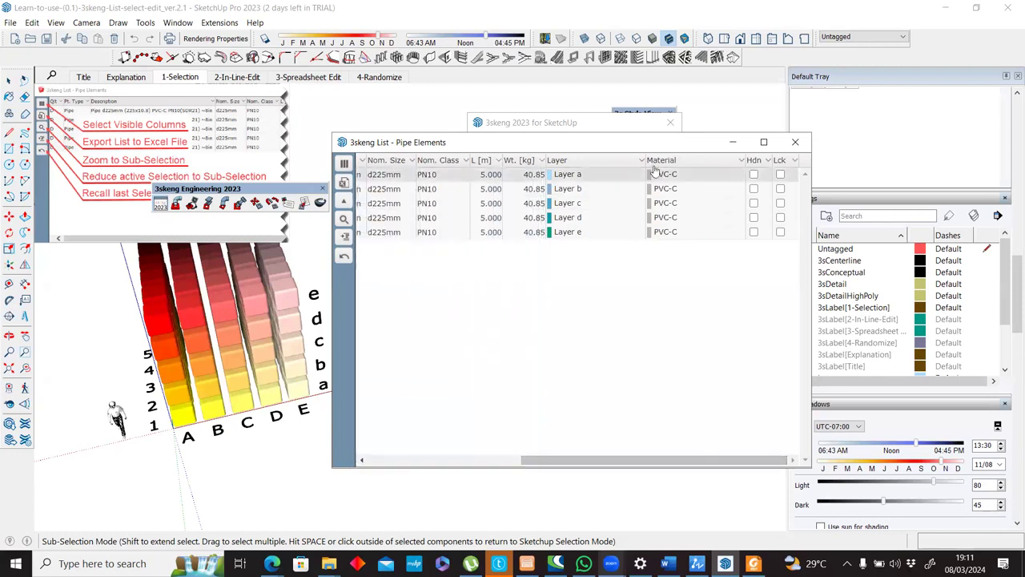
pyautogui.click(342, 164)
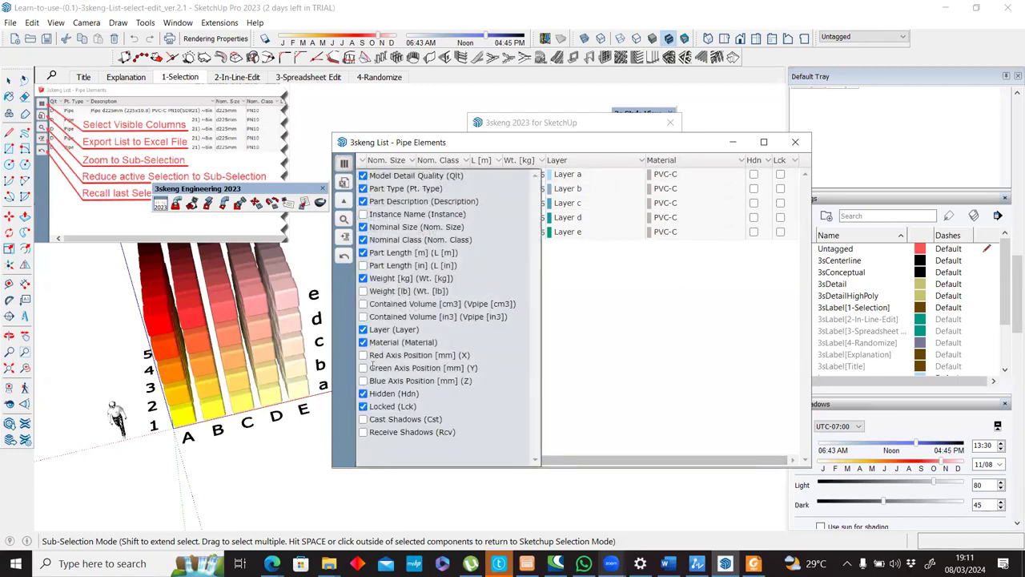
pyautogui.click(364, 343)
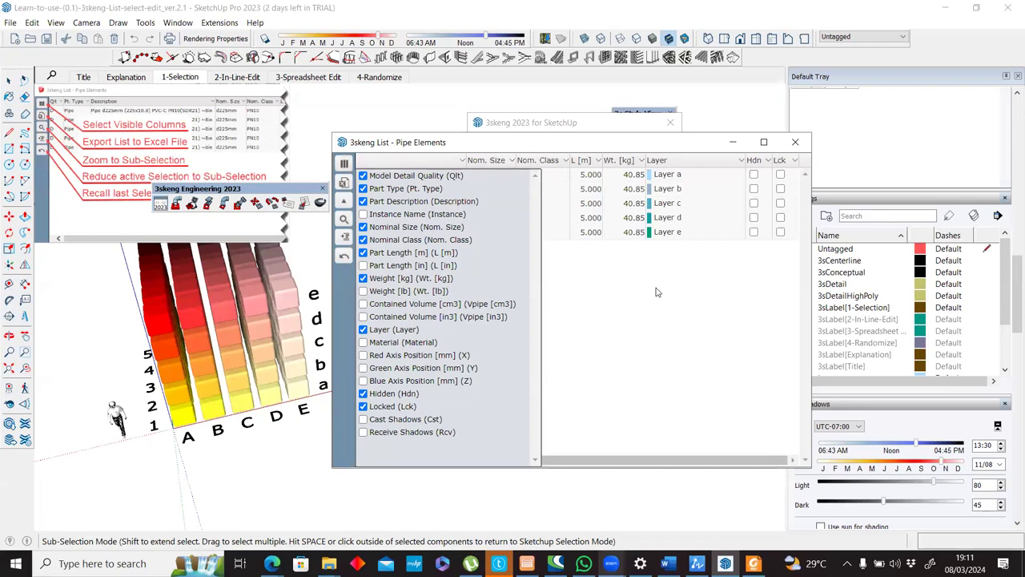
pyautogui.click(764, 211)
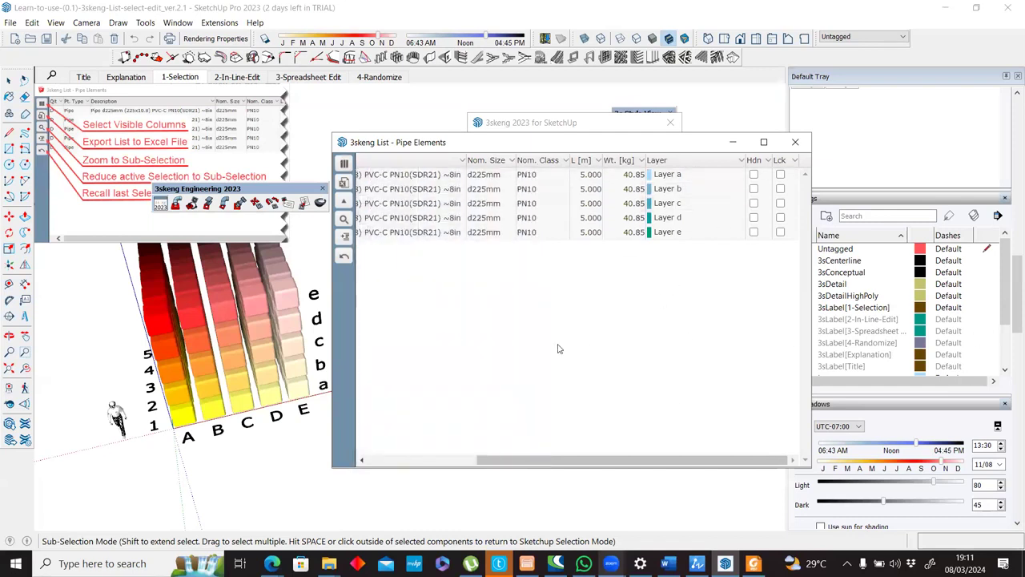
# Show the Material and Contained Volume [cm3] columns again in the Pipe Elements list.
pyautogui.click(753, 563)
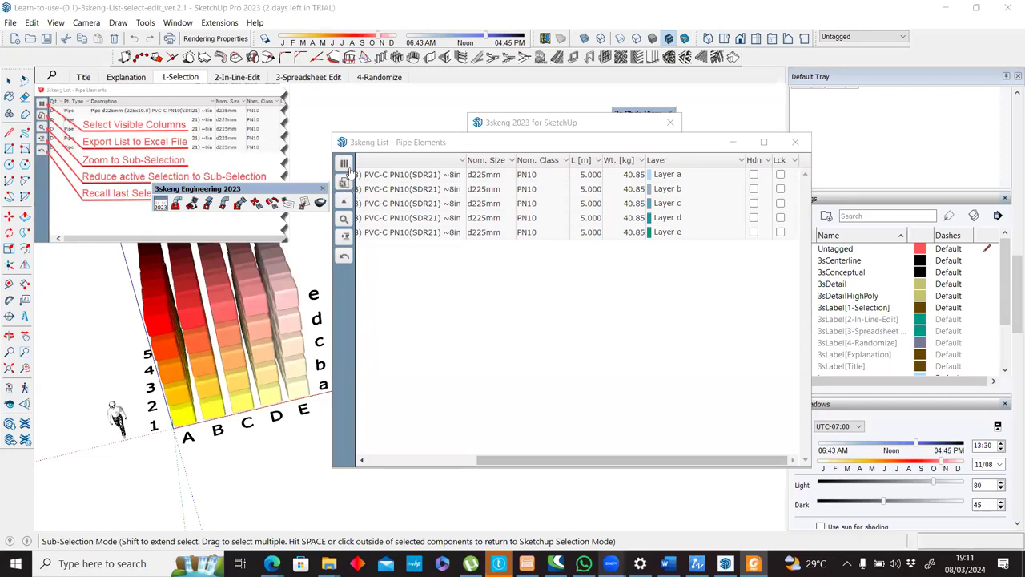
pyautogui.click(345, 164)
pyautogui.click(364, 342)
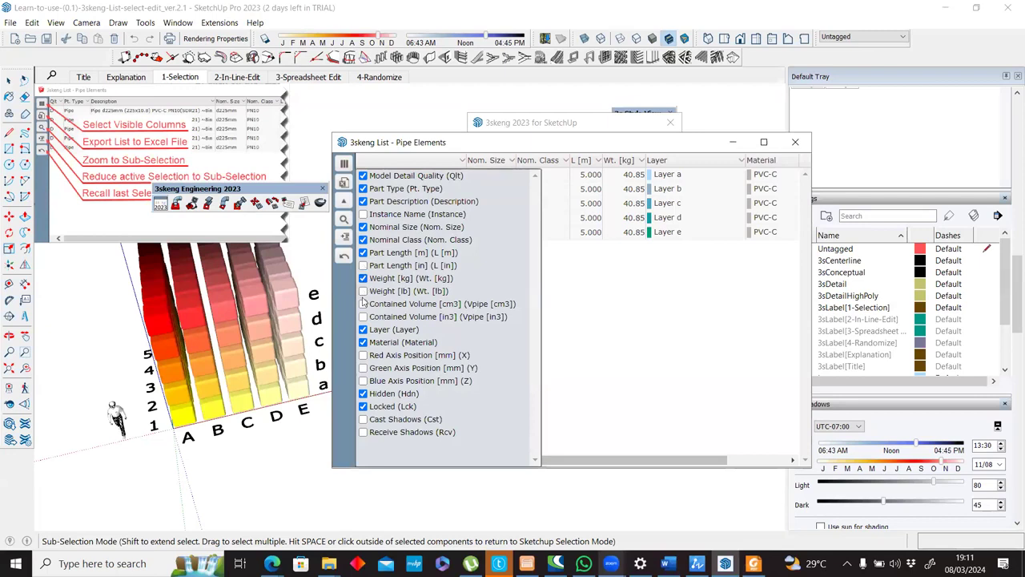
pyautogui.click(362, 304)
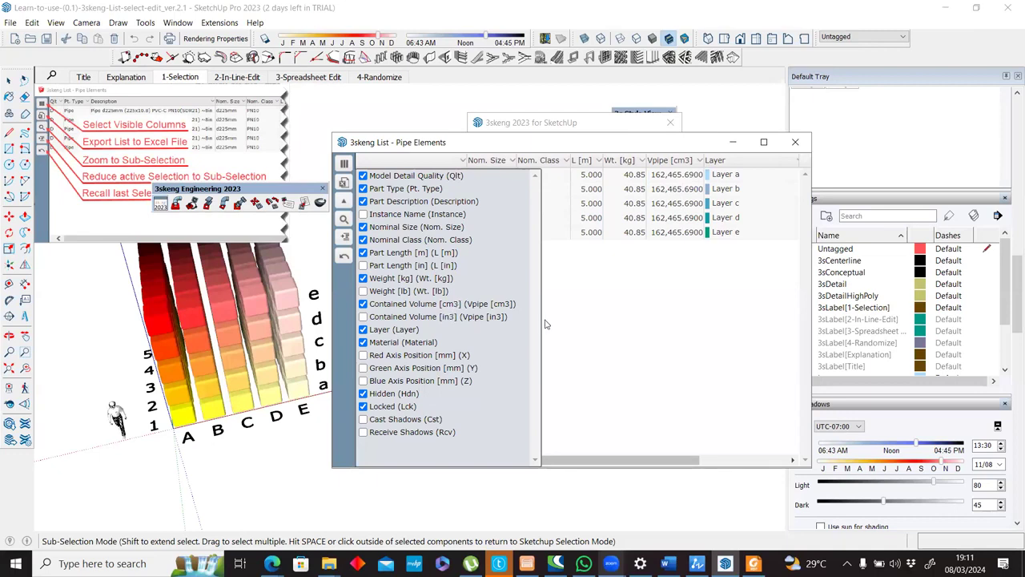
pyautogui.click(344, 165)
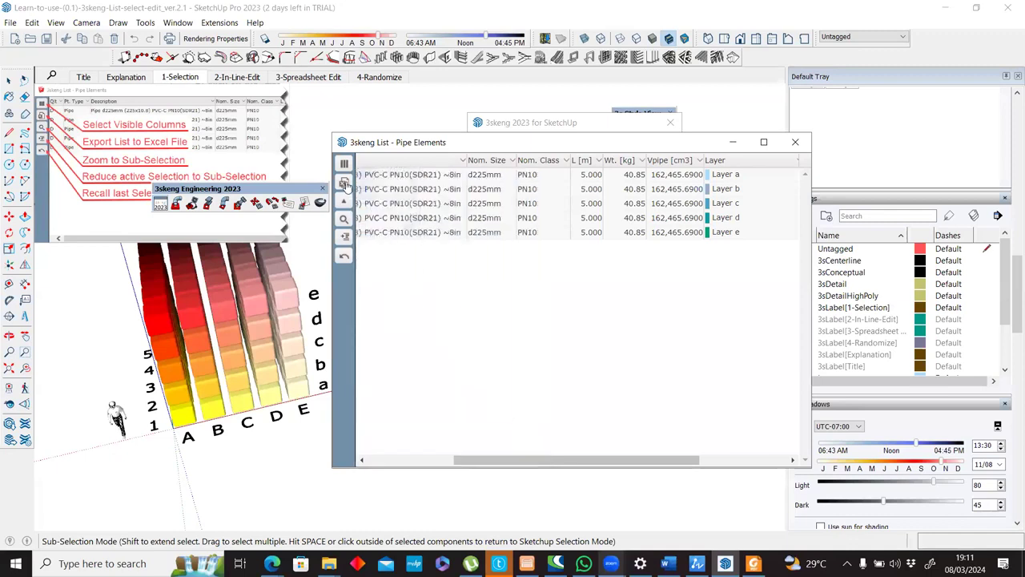
# Export the Pipe Elements list to an Excel file in the 3skeng folder under the proposed name, replacing the existing file.
pyautogui.click(345, 183)
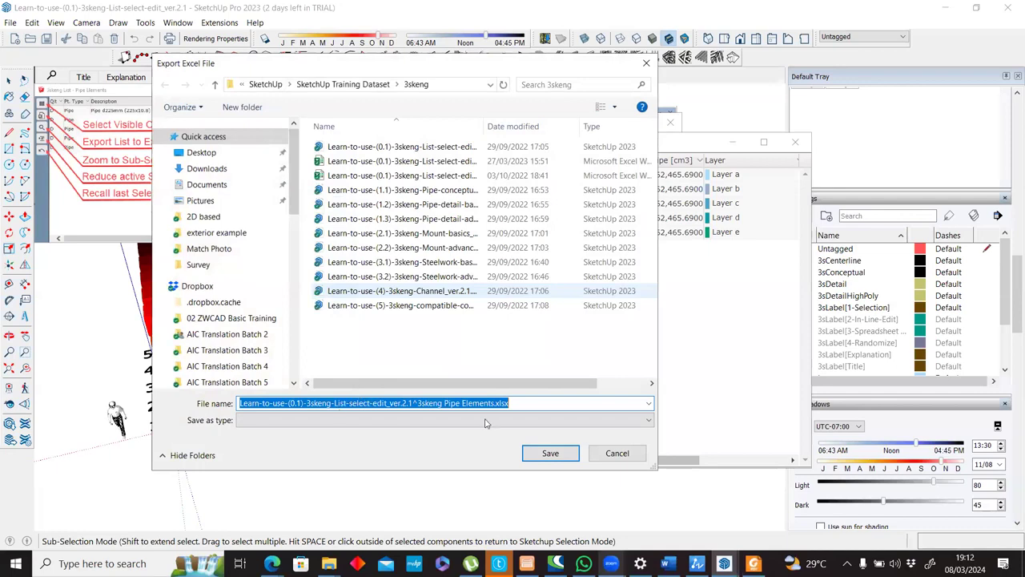
pyautogui.click(550, 454)
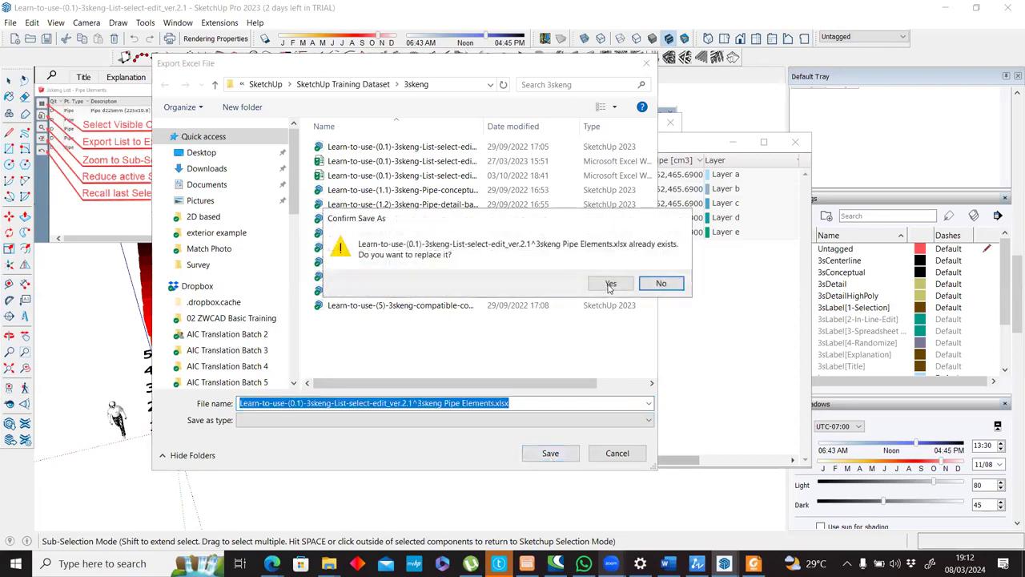
pyautogui.click(609, 284)
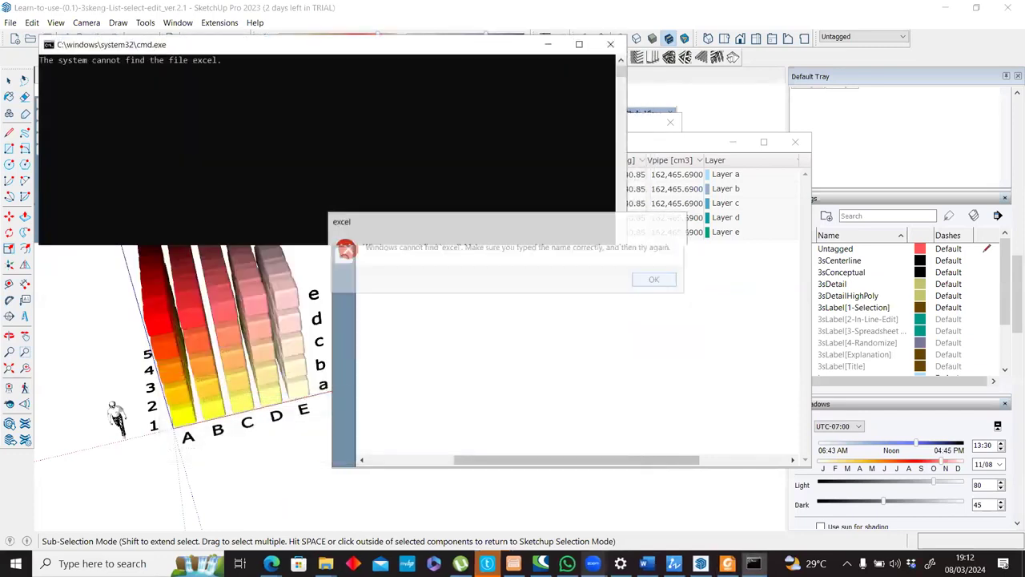
pyautogui.press('Return')
# Switch to File Explorer and open the exported 3skeng Pipe Elements workbook in Excel to check its contents.
pyautogui.moveTo(328, 563)
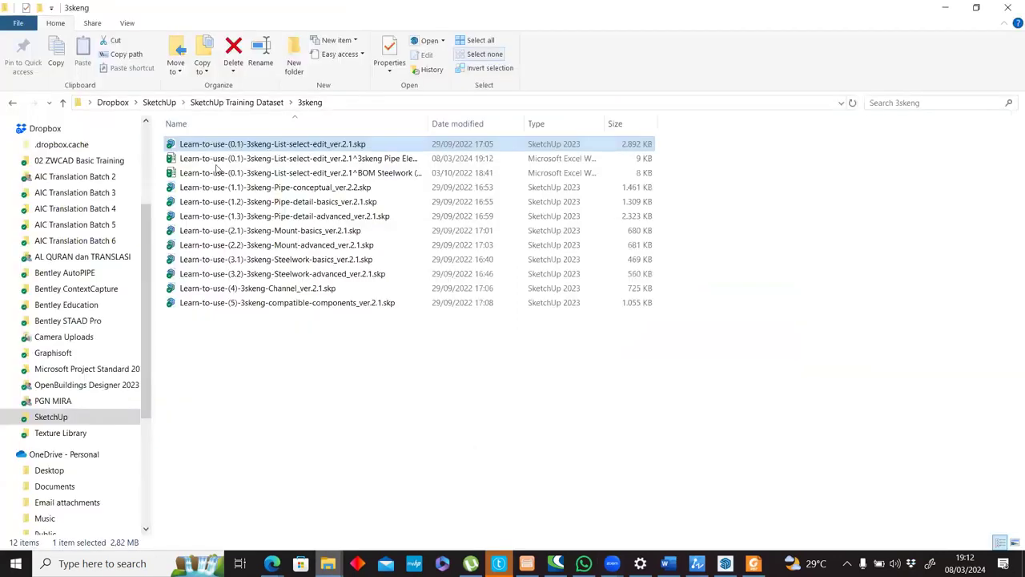
pyautogui.doubleClick(230, 160)
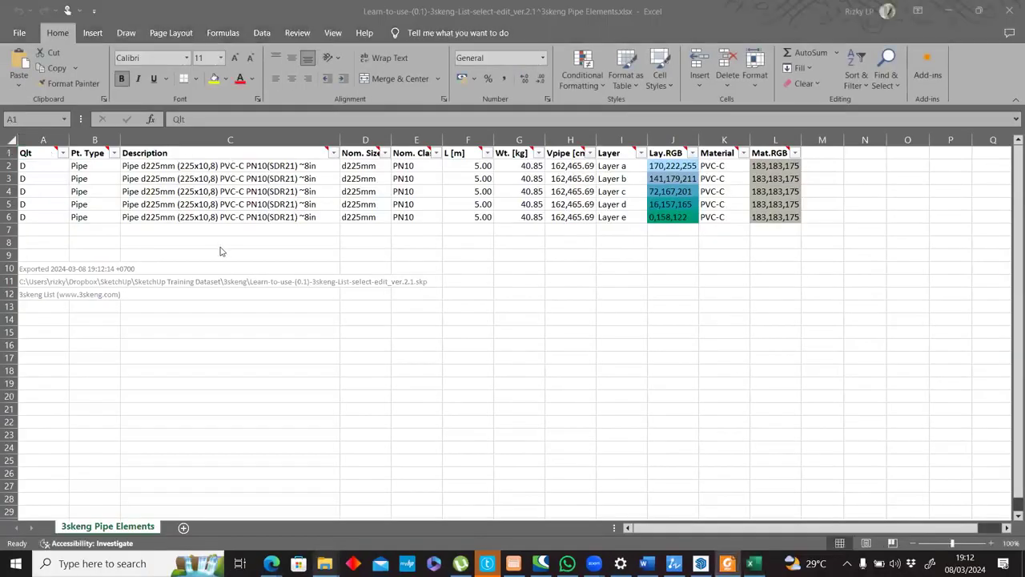
pyautogui.click(225, 370)
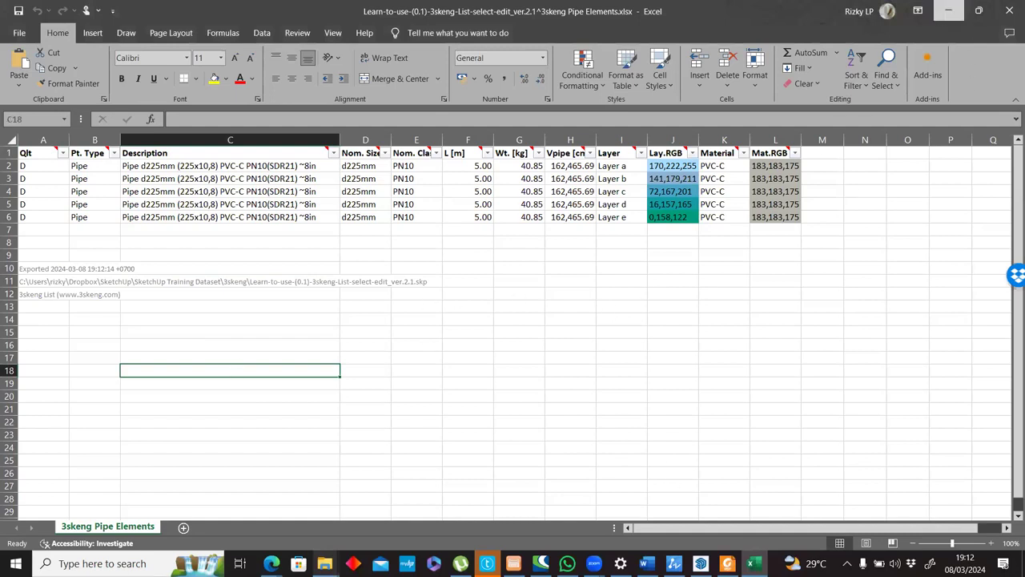
# Minimize the workbook, switch back to SketchUp and move the Pipe Elements list clear of the selected pipes.
pyautogui.click(948, 11)
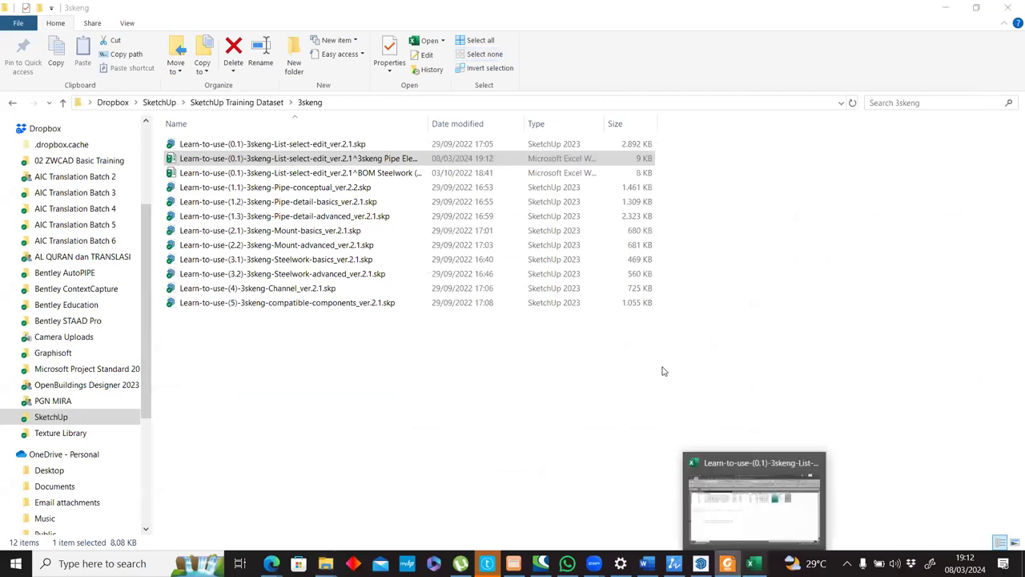
pyautogui.hotkey('alt', 'Tab')
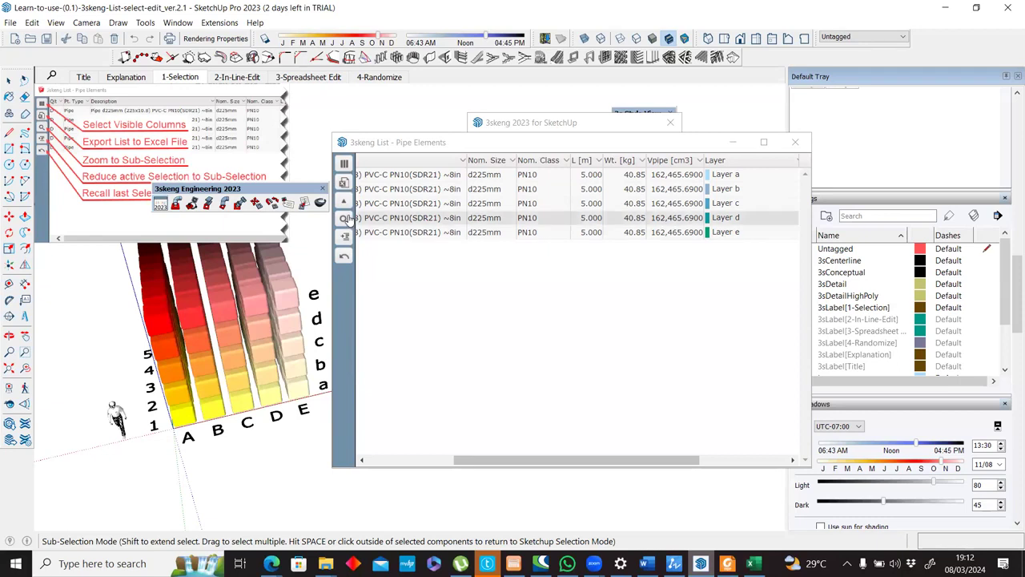
pyautogui.click(461, 143)
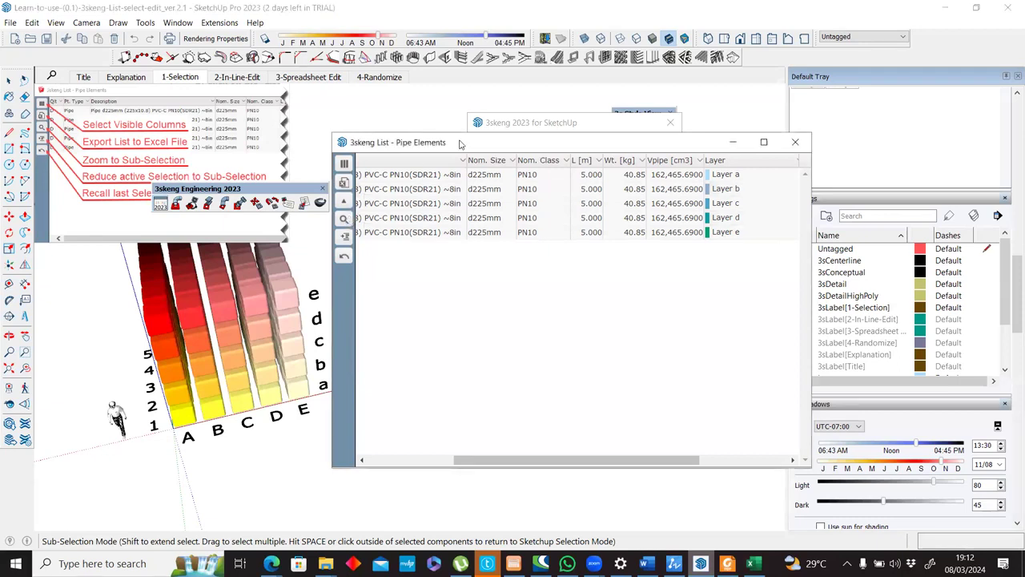
pyautogui.moveTo(460, 143); pyautogui.dragTo(582, 132)
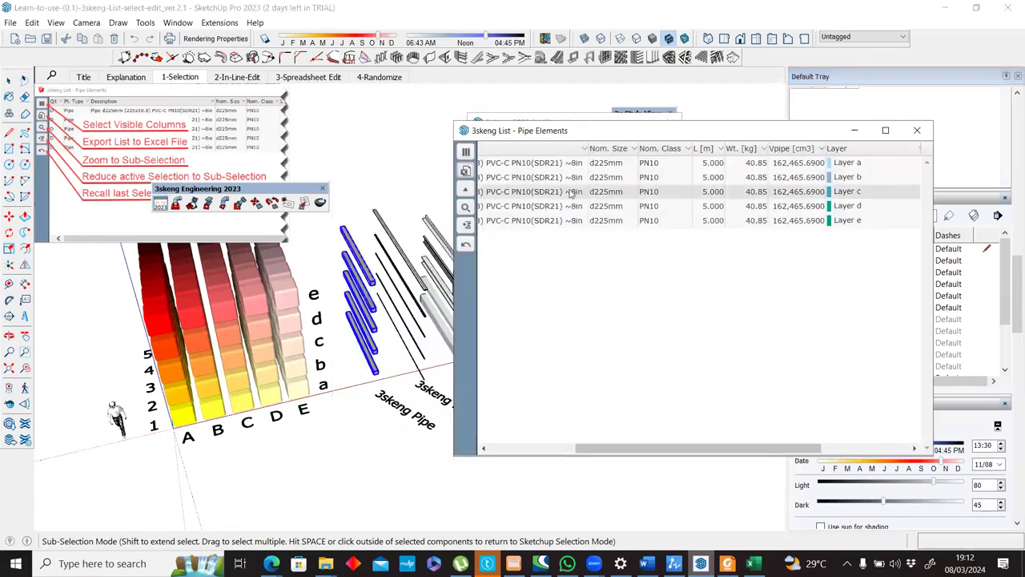
# Try the IFC 2x3 Coordination View export from the Pipe Elements list, with the proposed file name in the 3skeng folder.
pyautogui.click(570, 193)
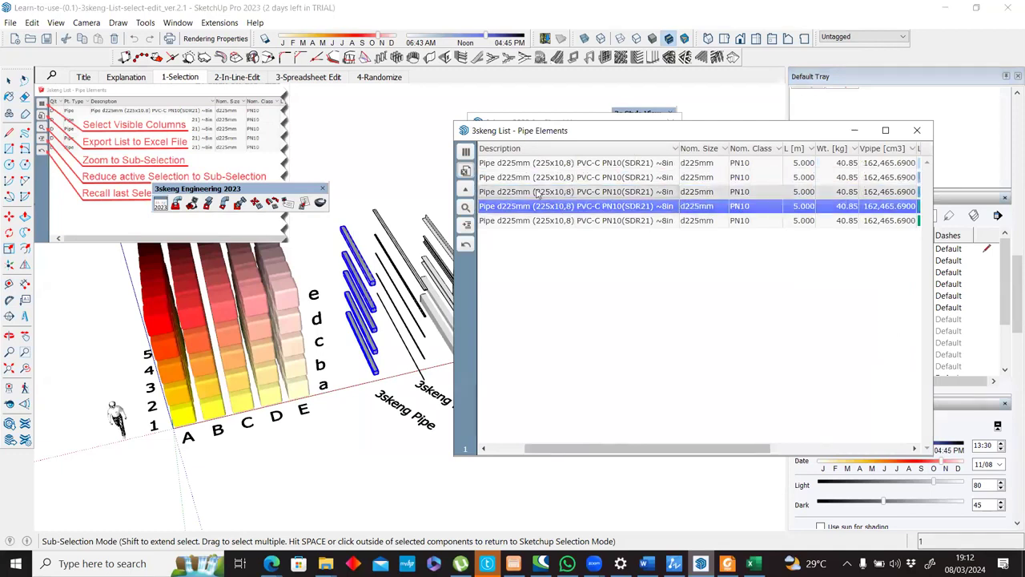
pyautogui.click(466, 187)
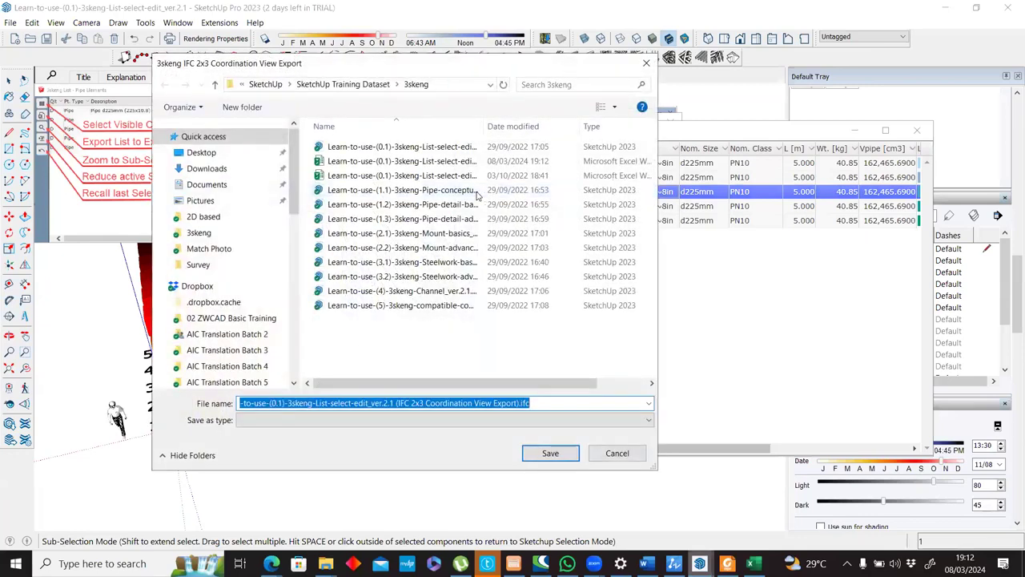
pyautogui.click(550, 453)
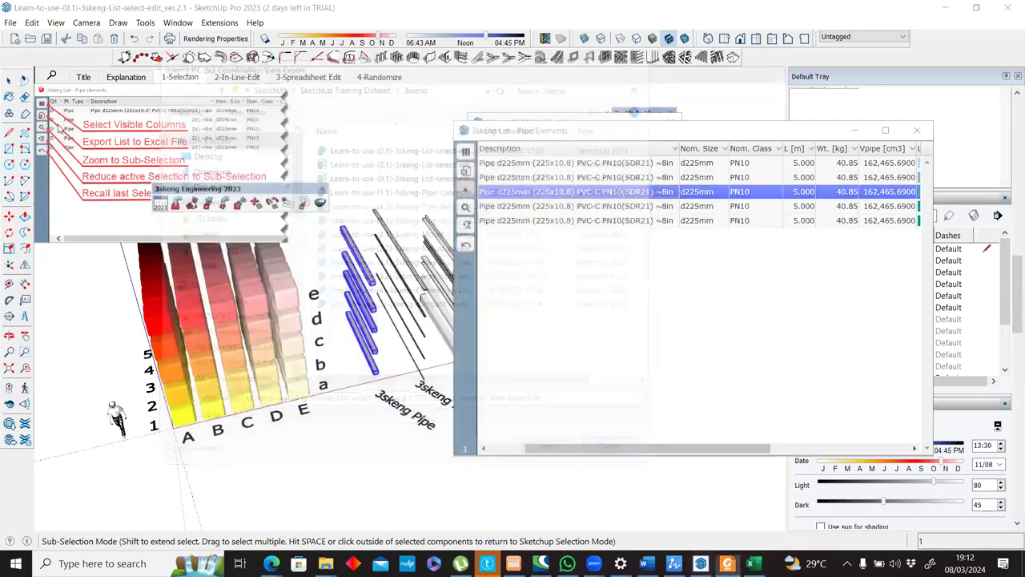
pyautogui.click(465, 194)
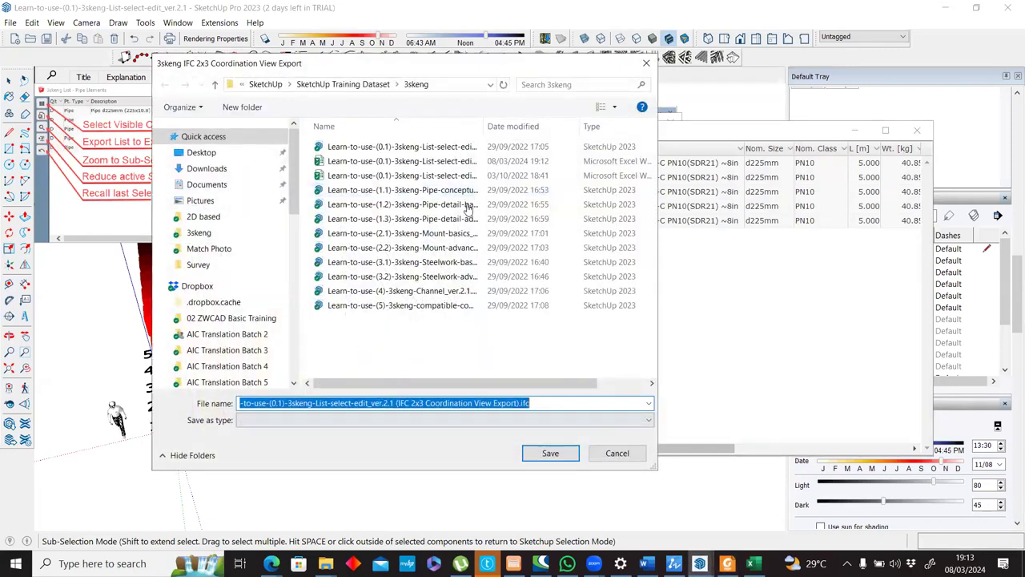
# Select the third pipe in the Pipe Elements list, zoom to it, and move the list clear of the pipes.
pyautogui.click(587, 194)
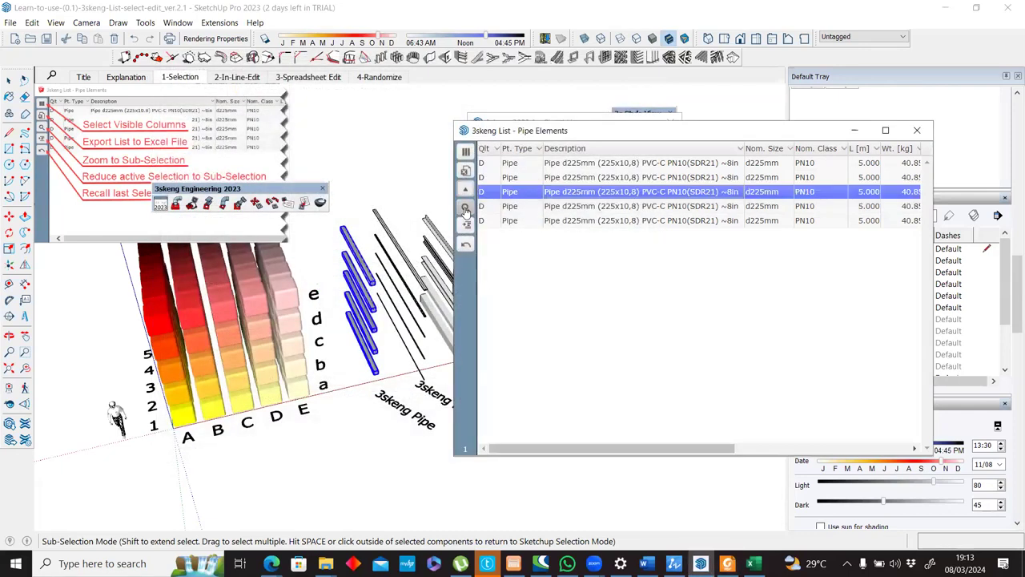
pyautogui.click(466, 210)
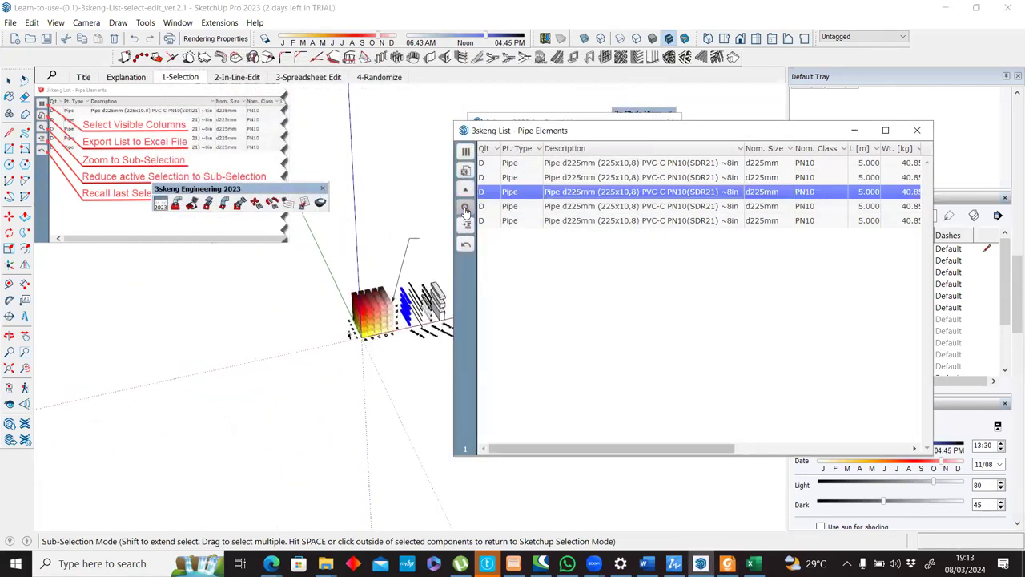
pyautogui.moveTo(515, 138); pyautogui.dragTo(598, 169)
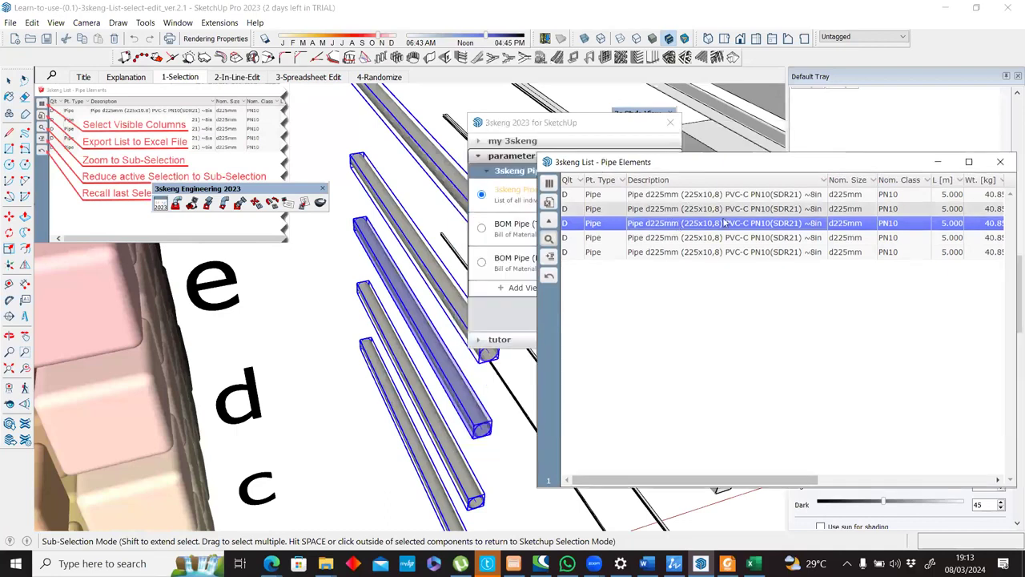
# Zoom to the first pipe in the Pipe Elements list and move the 3skeng Engineering toolbar off the instruction labels.
pyautogui.click(684, 196)
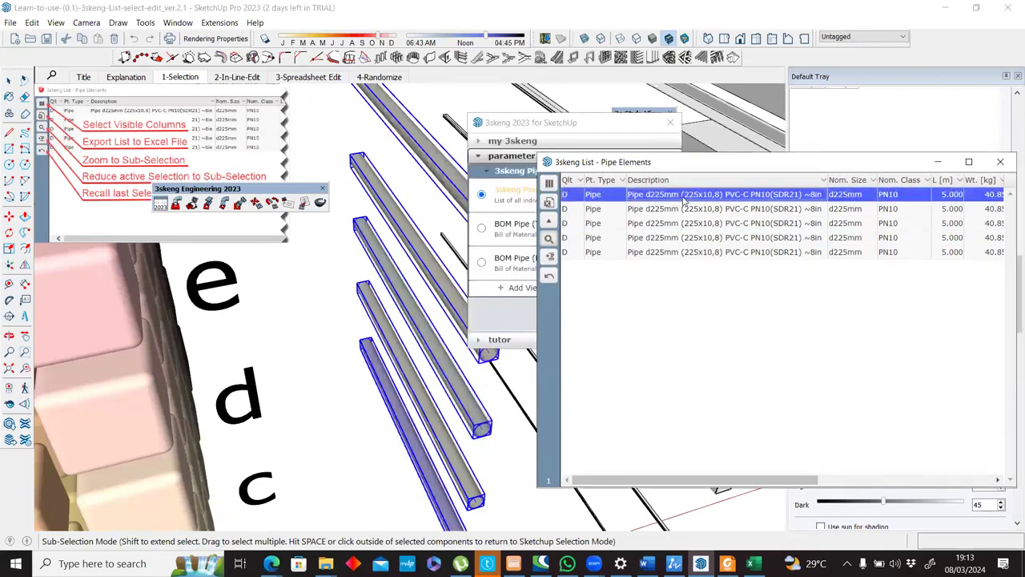
pyautogui.click(550, 239)
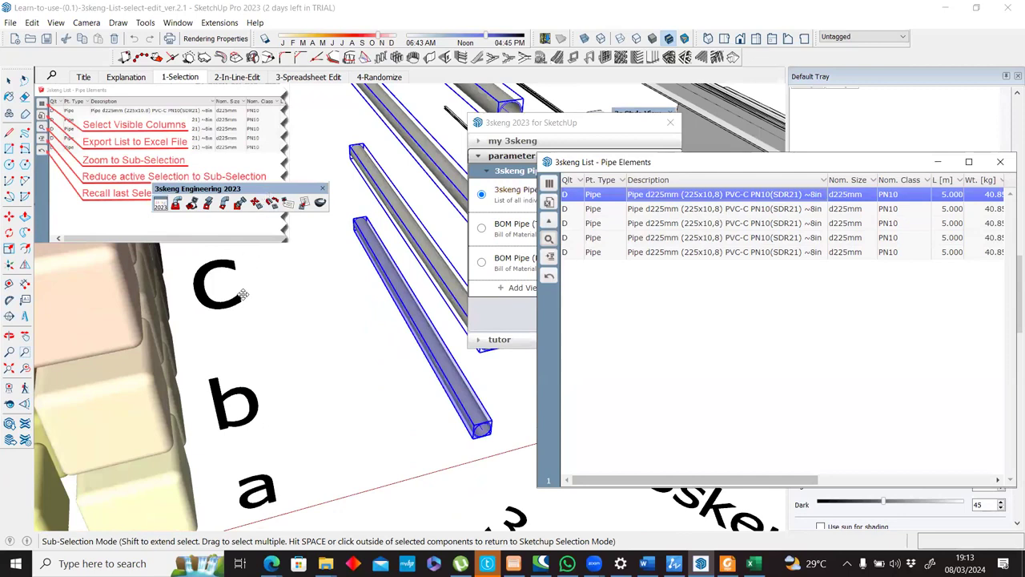
pyautogui.moveTo(265, 193); pyautogui.dragTo(246, 297)
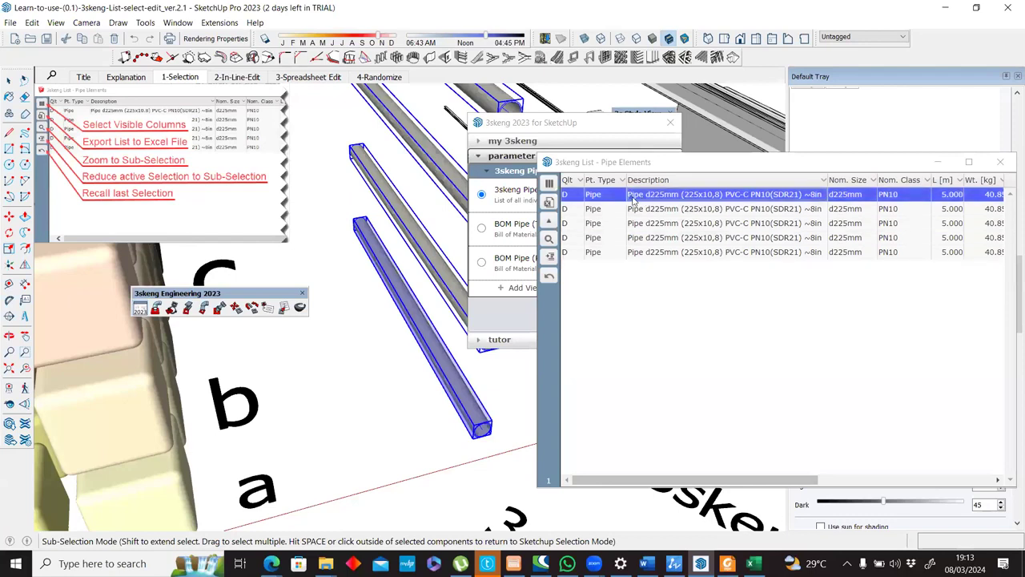
# Reduce the active selection to the first pipe in the list, then reduce it again with no row chosen.
pyautogui.scroll(-4, 360, 320)
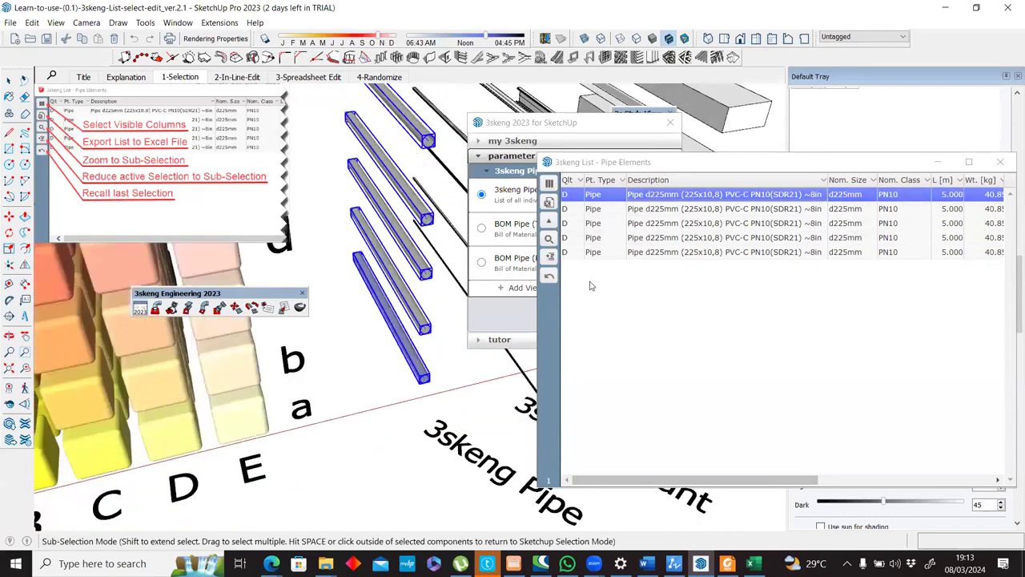
pyautogui.click(549, 257)
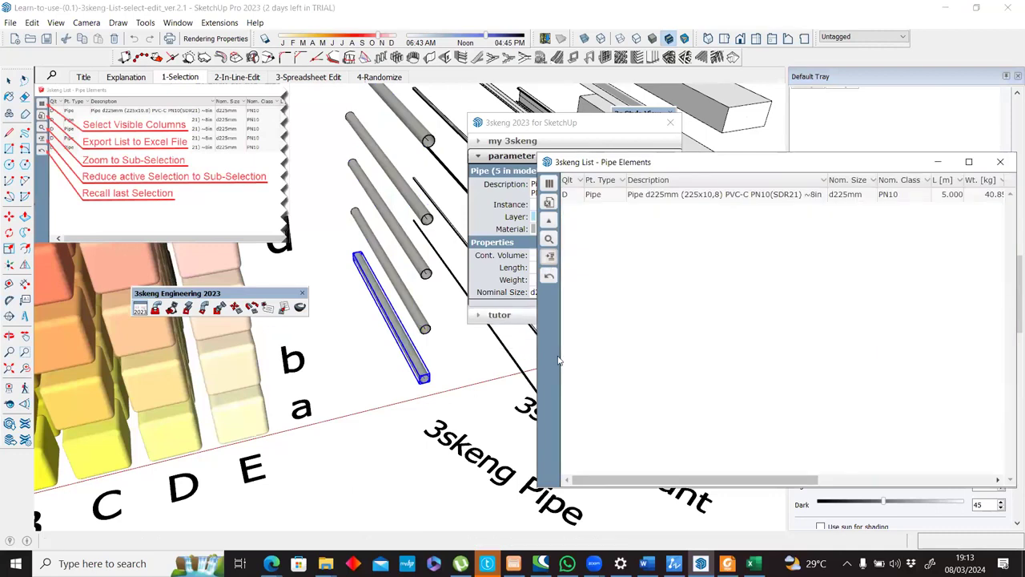
pyautogui.click(551, 257)
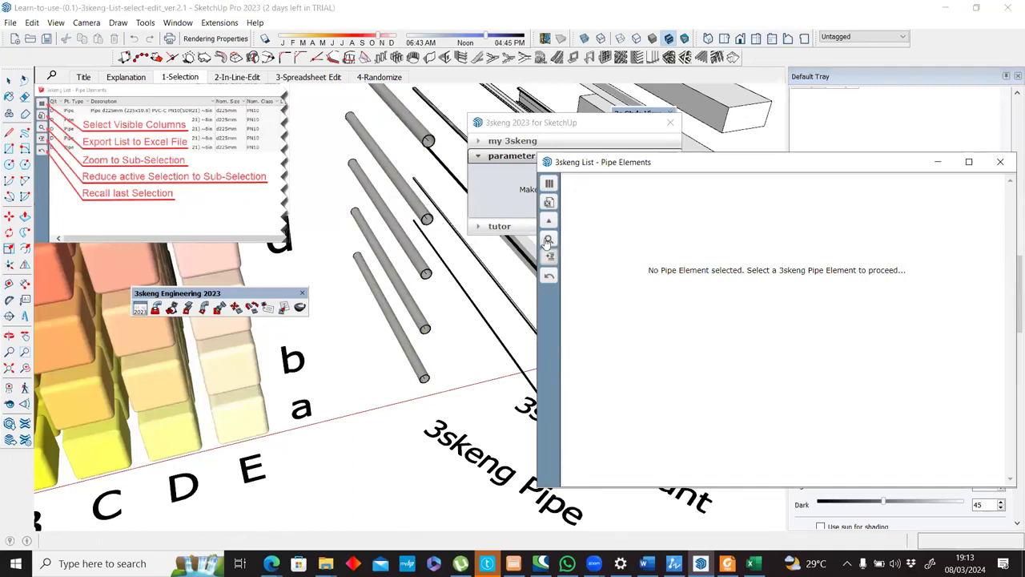
pyautogui.scroll(-3, 421, 281)
pyautogui.click(396, 185)
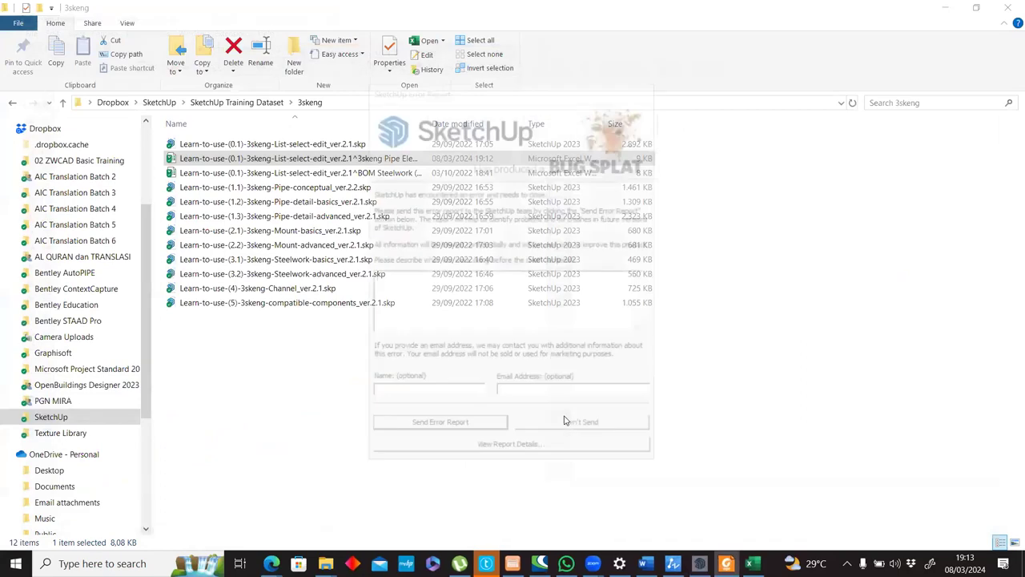
# Dismiss the SketchUp error report without sending it and reopen Learn-to-use-(0.1)-3skeng-List-select-edit_ver.2.1.skp, accepting the file version notice.
pyautogui.click(574, 431)
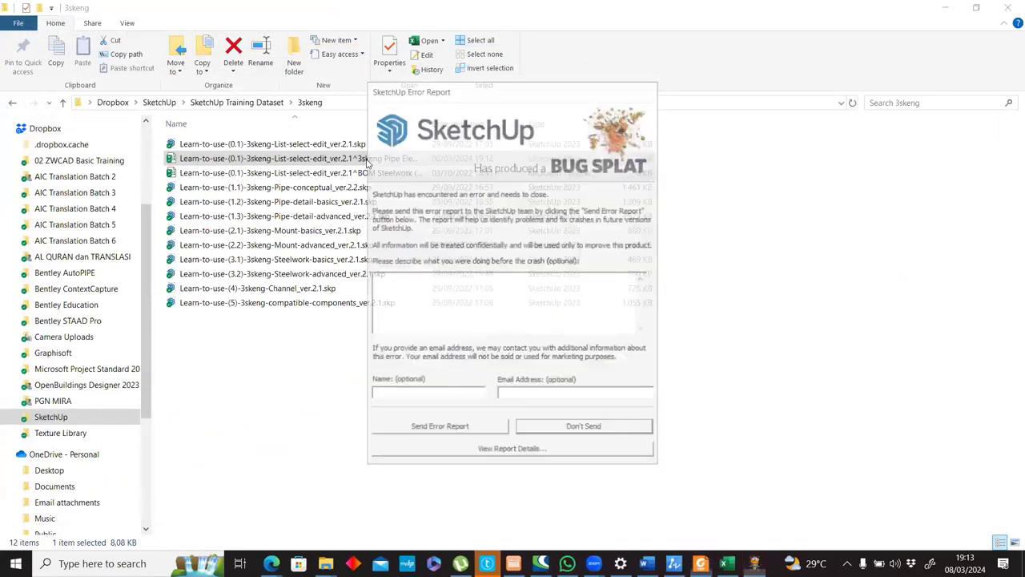
pyautogui.doubleClick(370, 144)
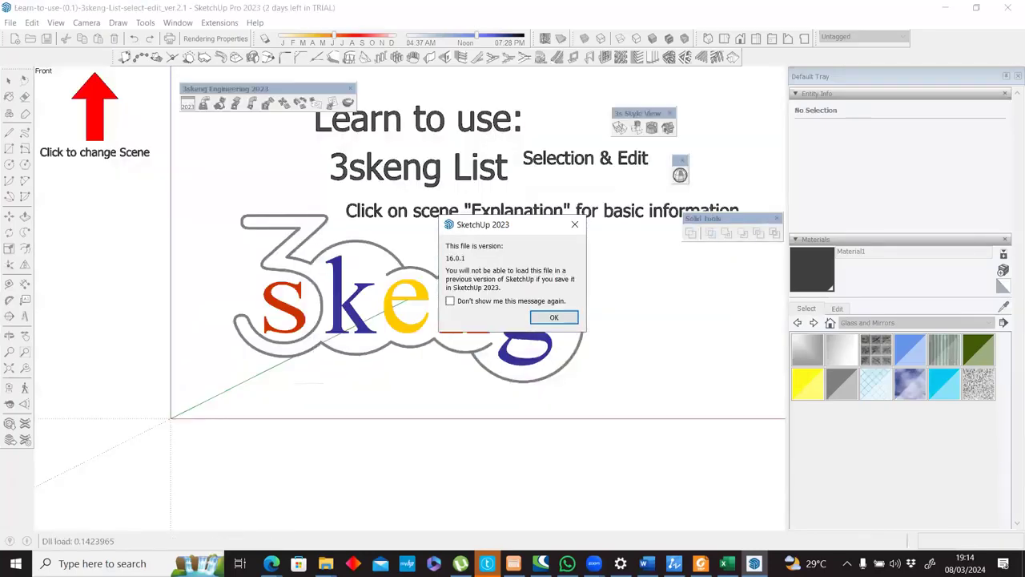
pyautogui.click(553, 317)
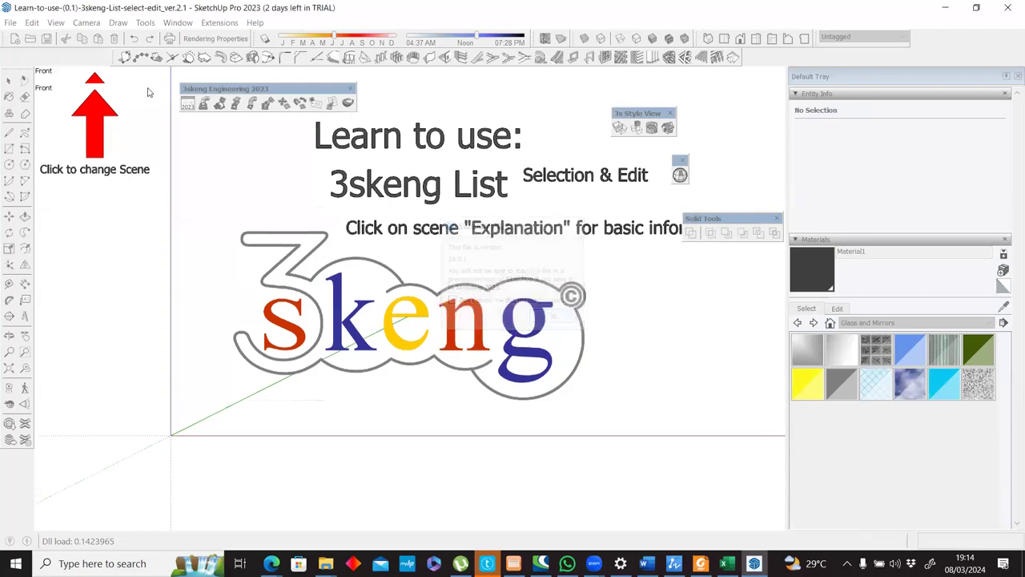
# Go to the 1-Selection scene, select the five 3skeng pipes and open their 3skeng Pipe Elements list.
pyautogui.click(191, 77)
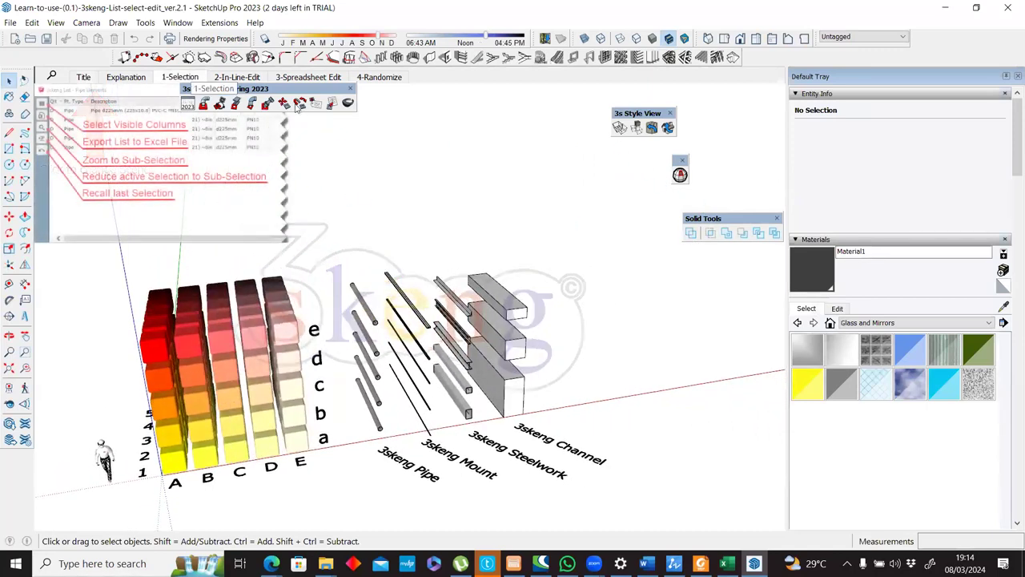
pyautogui.click(328, 107)
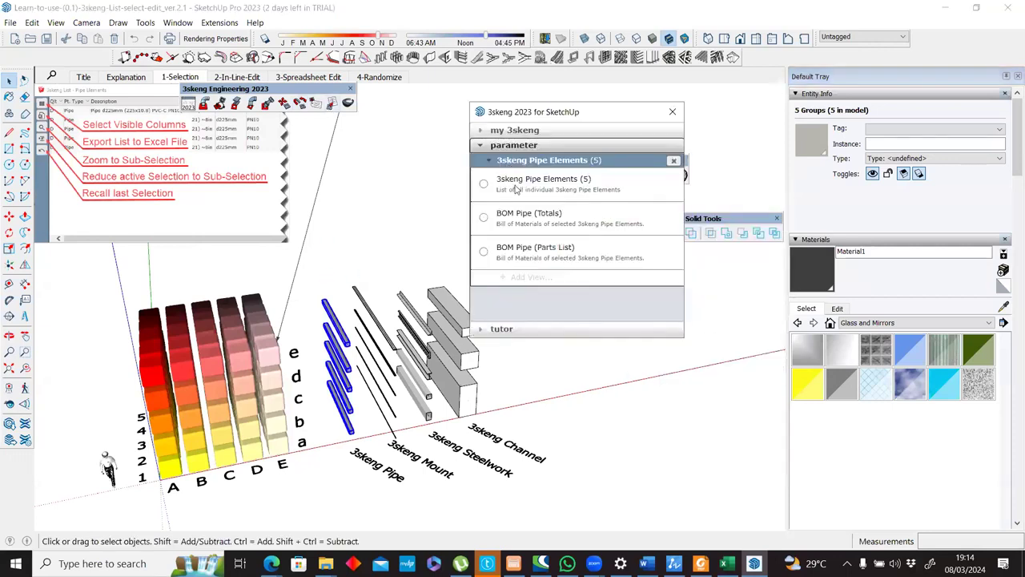
pyautogui.click(521, 183)
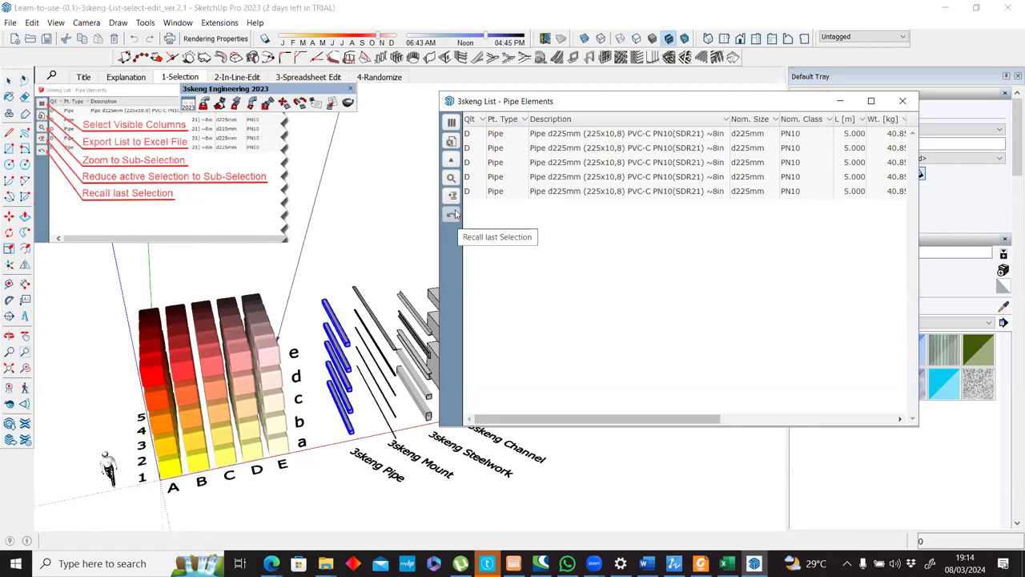
# Choose two pipes, including the second row, in the Pipe Elements list and reduce the active selection to them.
pyautogui.click(534, 149)
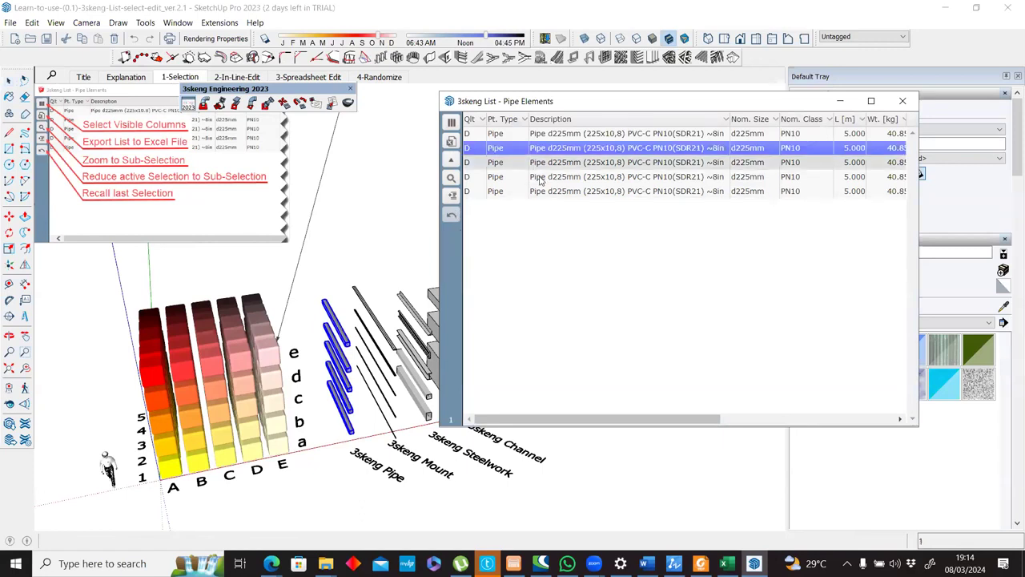
pyautogui.click(451, 198)
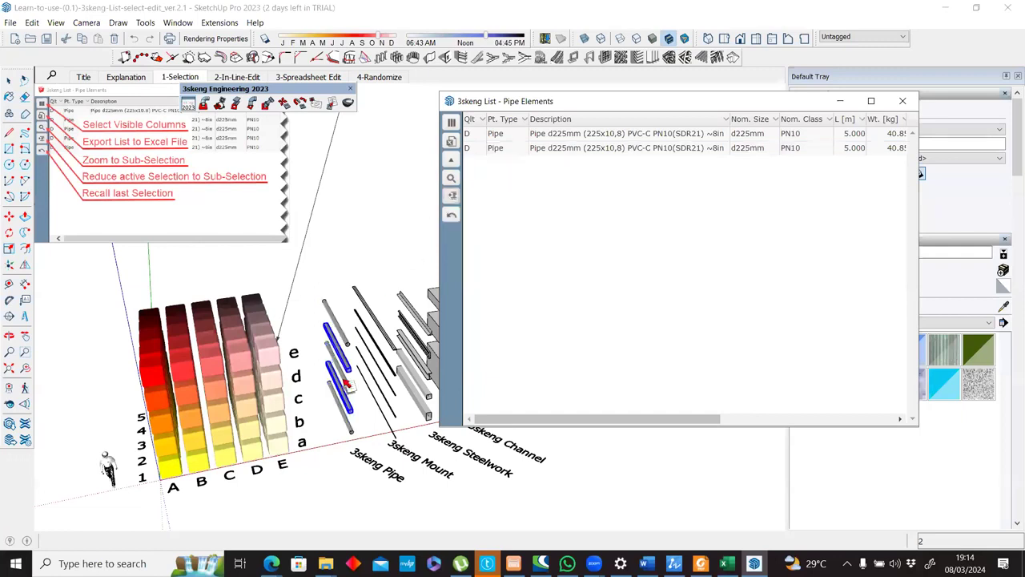
pyautogui.scroll(3, 350, 389)
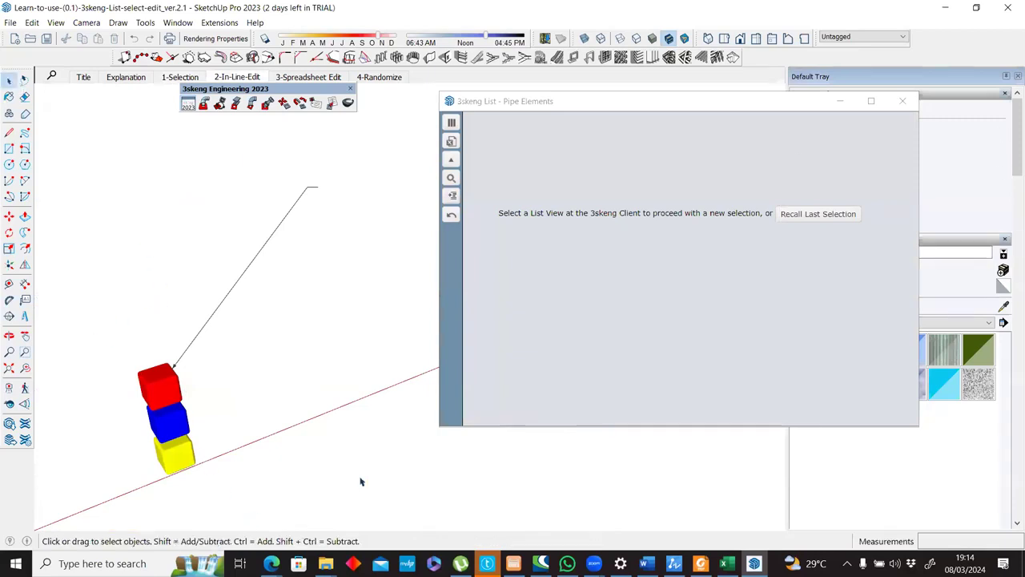
# Select the red, blue and yellow cubes in the 2-In-Line-Edit scene, and replace the Pipe Elements list with the 3skeng client.
pyautogui.moveTo(96, 328); pyautogui.dragTo(361, 481)
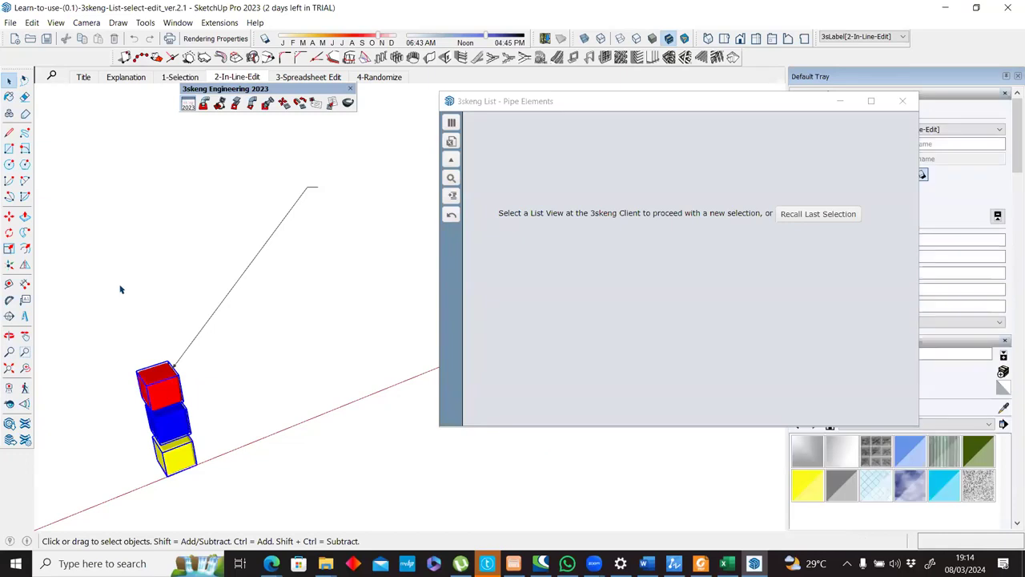
pyautogui.click(451, 127)
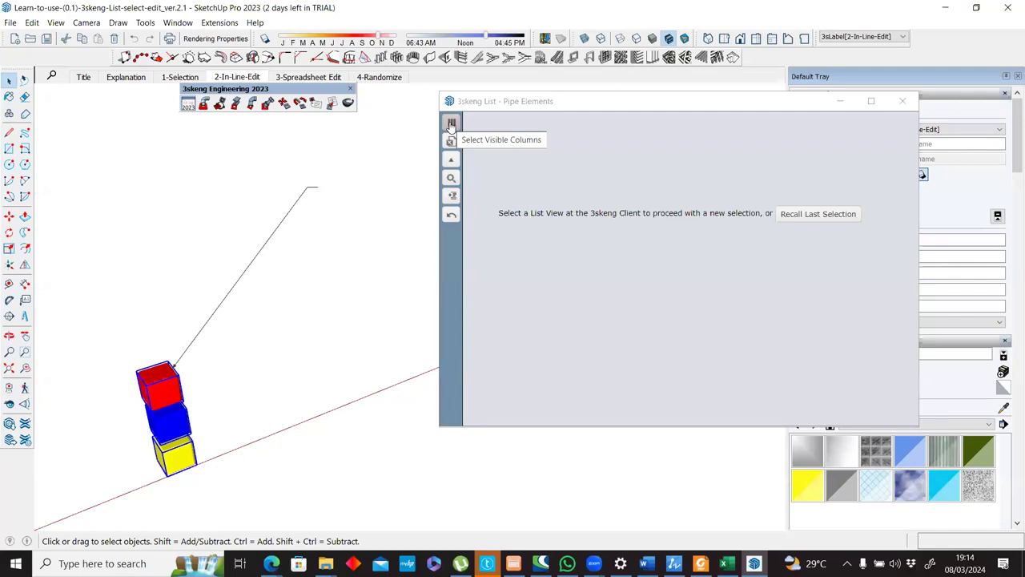
pyautogui.click(332, 106)
pyautogui.click(904, 104)
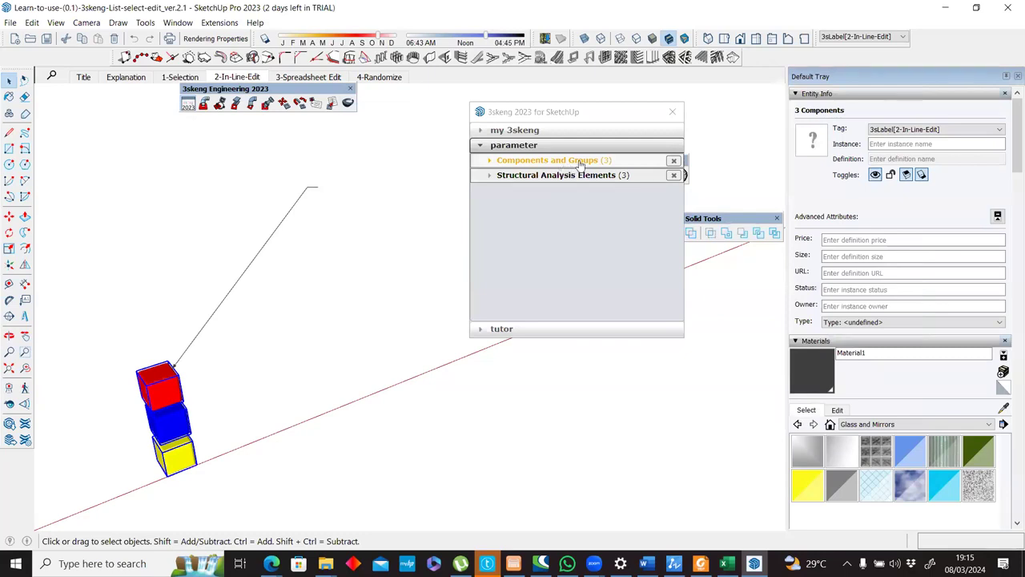
# Open the Components list for the three cubes and examine its material, position, size, scale and rotation columns.
pyautogui.click(581, 163)
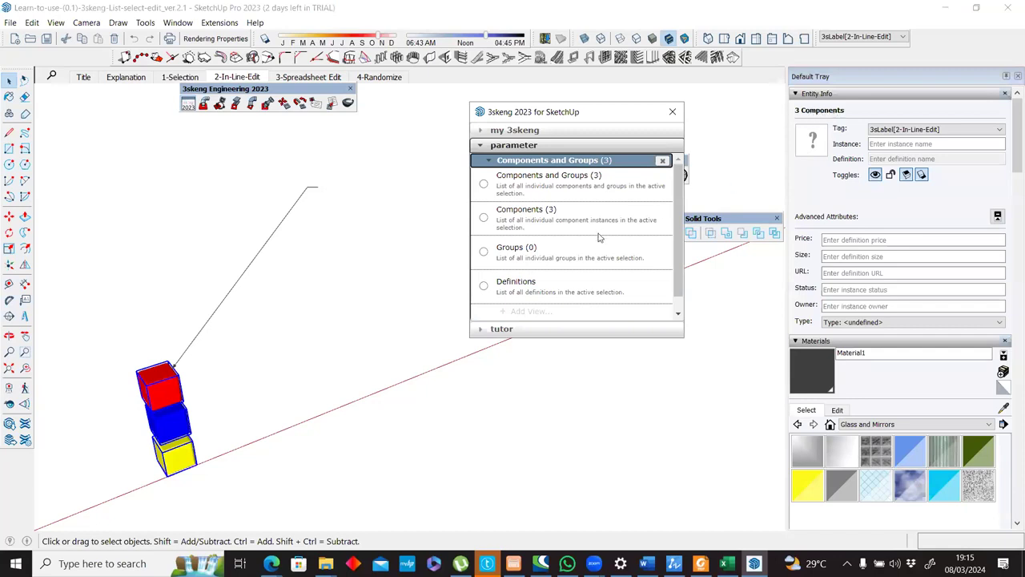
pyautogui.click(520, 212)
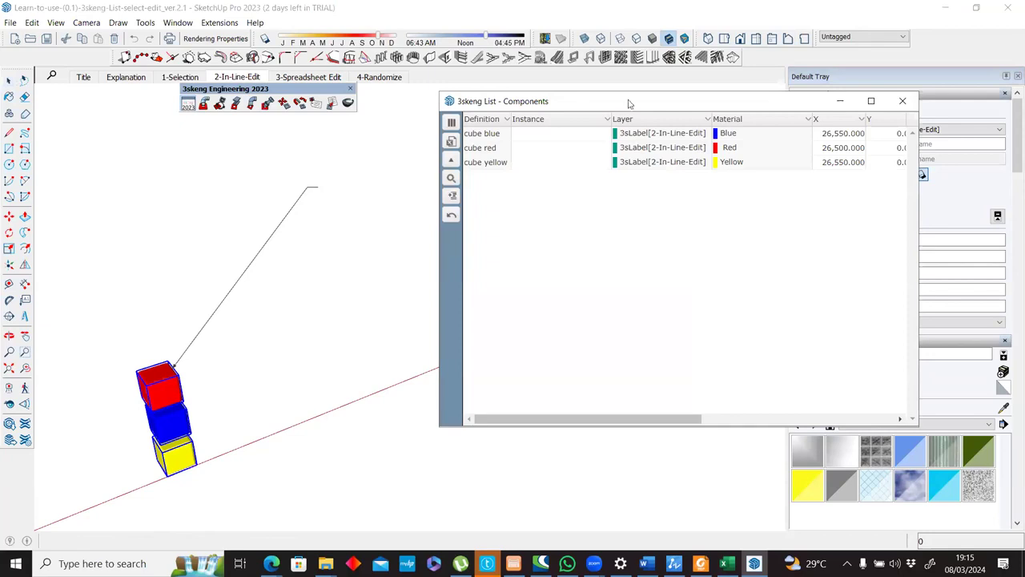
pyautogui.moveTo(624, 103); pyautogui.dragTo(527, 104)
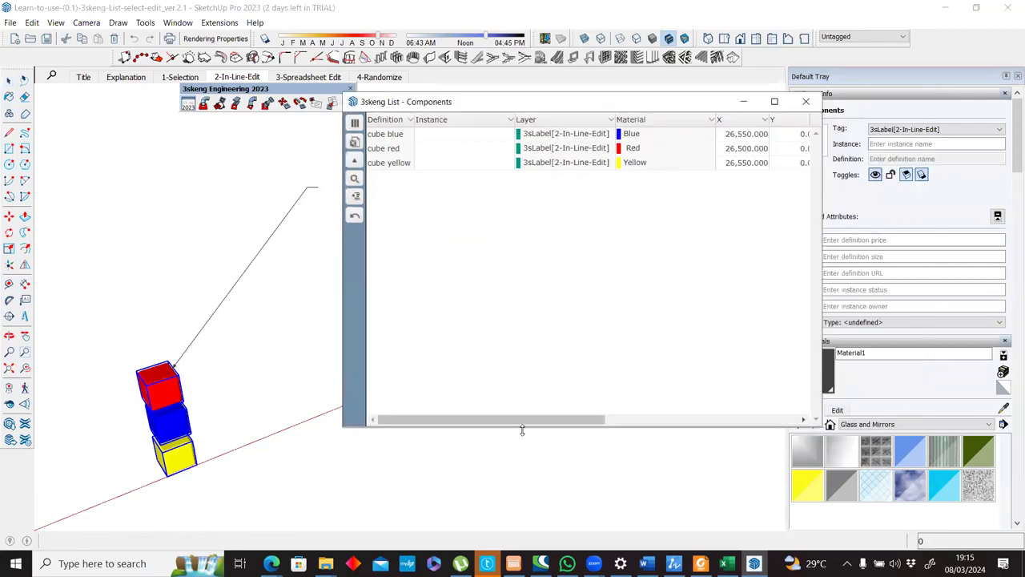
pyautogui.click(602, 166)
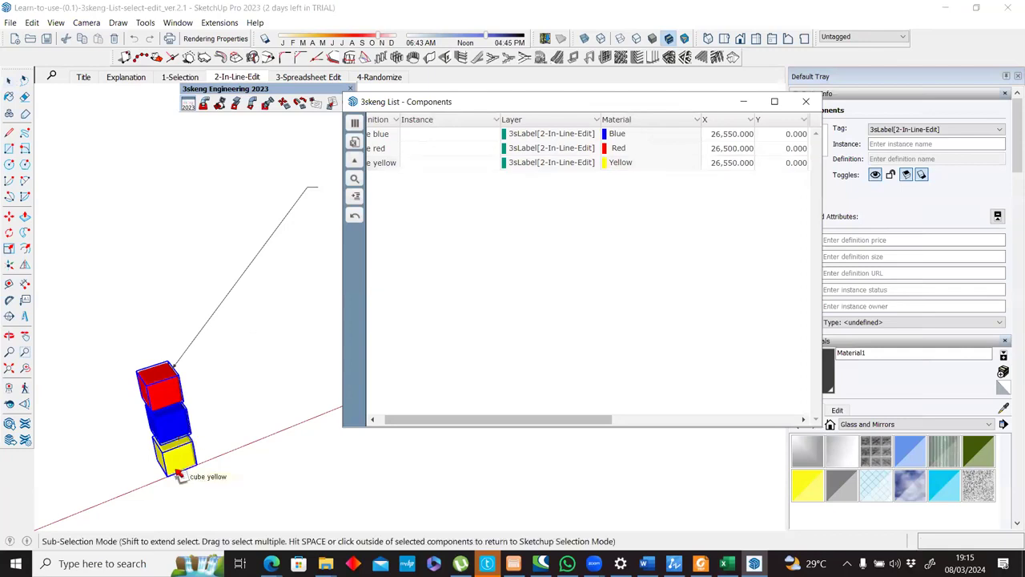
pyautogui.moveTo(541, 420); pyautogui.dragTo(664, 408)
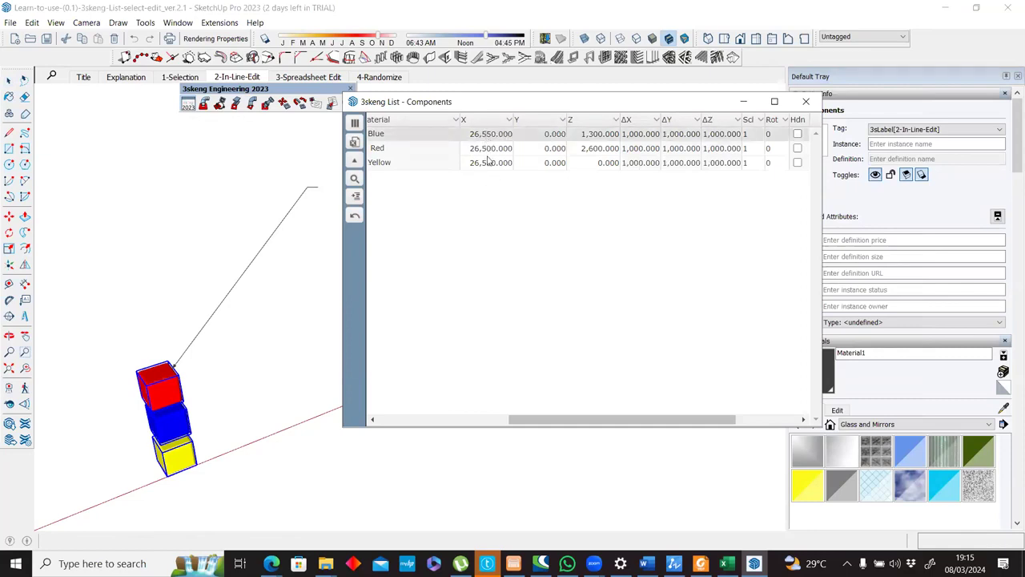
# Open the dynamic component attributes and select the red cube alone to show its attributes.
pyautogui.click(10, 82)
pyautogui.click(169, 385)
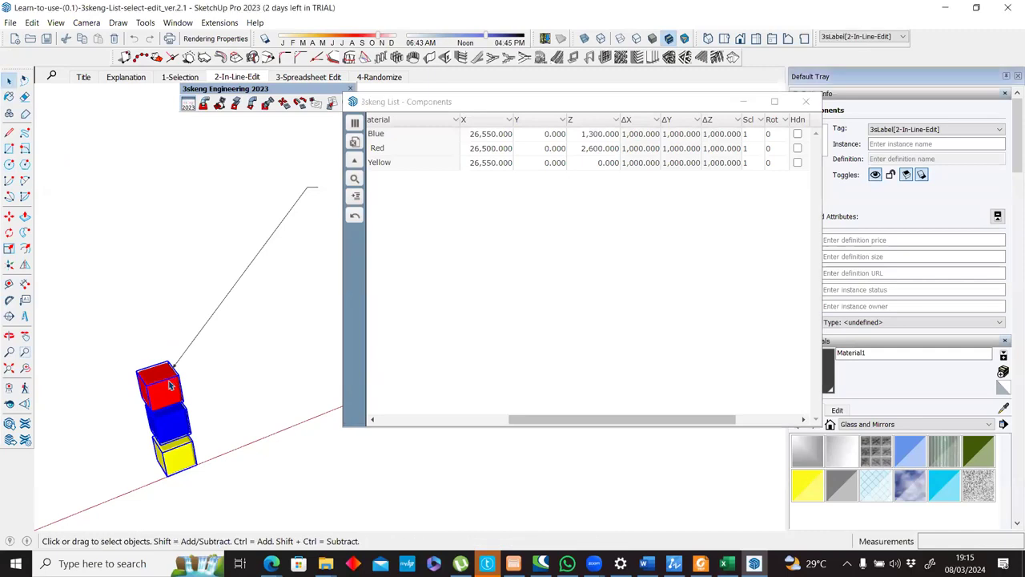
pyautogui.rightClick(183, 370)
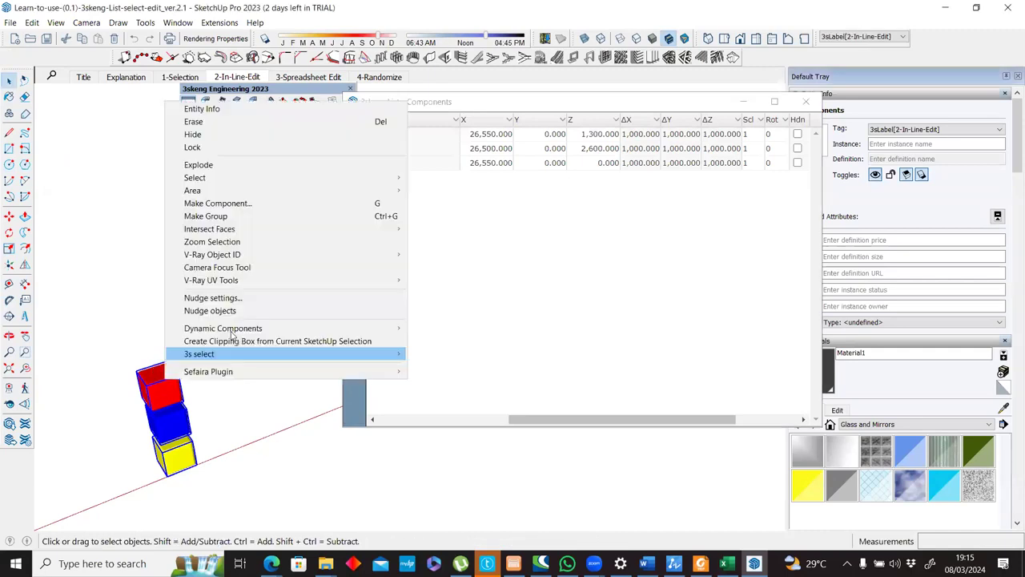
pyautogui.click(466, 342)
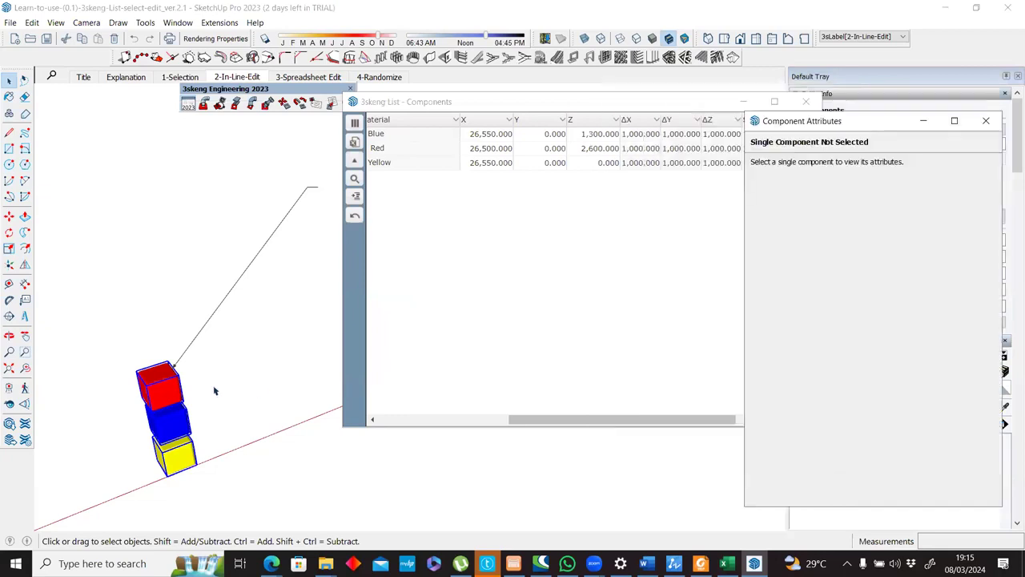
pyautogui.click(163, 388)
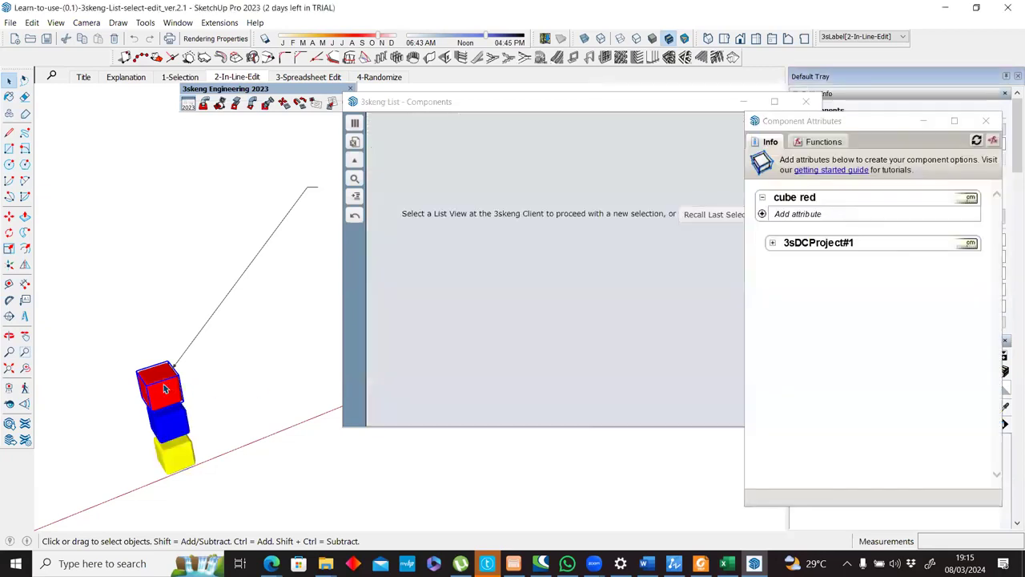
# Add the X, Y and Z position attributes to the red cube's component attributes.
pyautogui.click(773, 243)
pyautogui.click(773, 242)
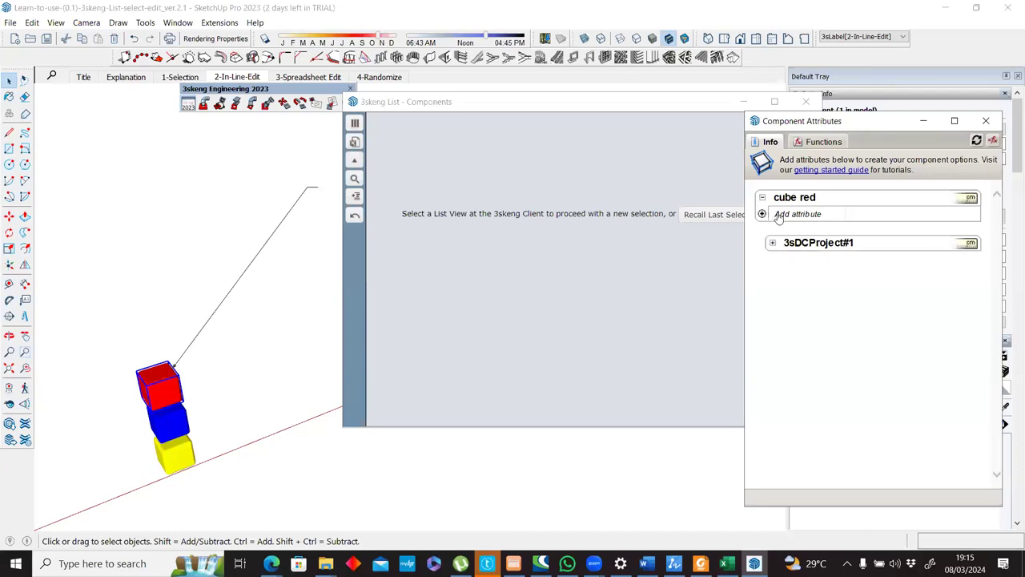
pyautogui.click(797, 214)
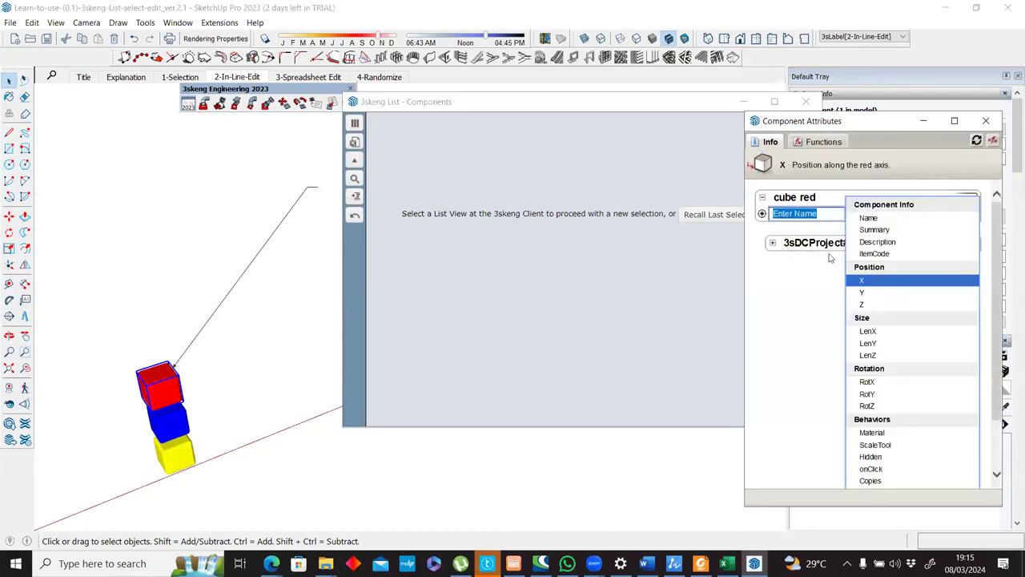
pyautogui.click(860, 280)
pyautogui.click(794, 243)
pyautogui.click(862, 304)
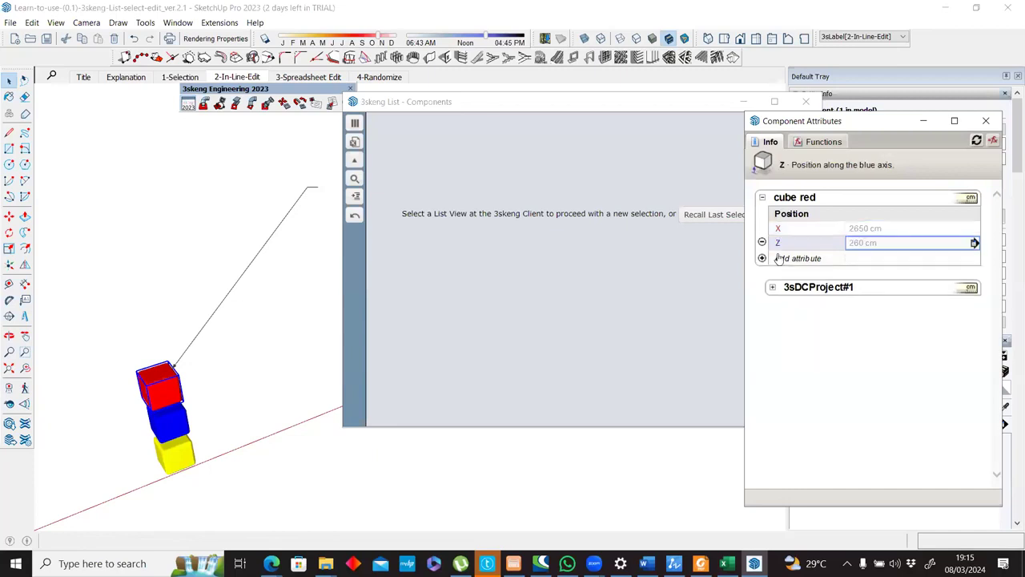
pyautogui.click(798, 258)
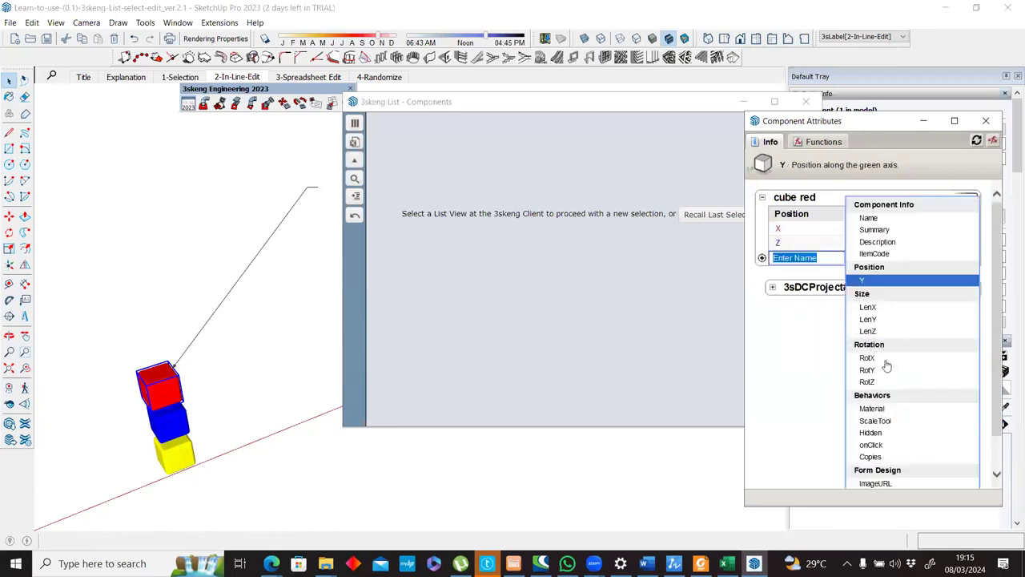
pyautogui.click(805, 319)
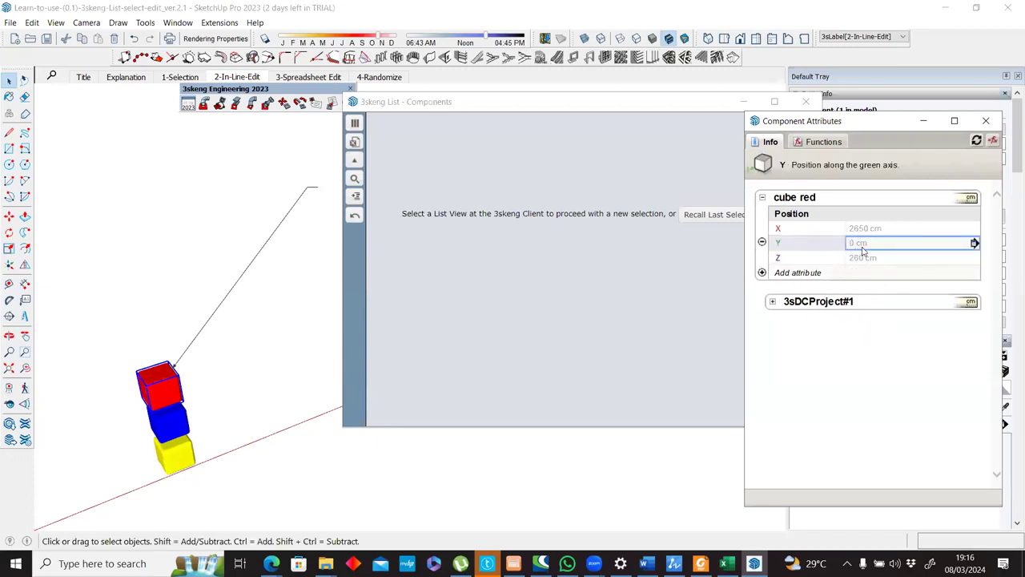
# Select all three cubes, close the empty Components list and reopen the Components list from the 3skeng client.
pyautogui.moveTo(106, 318); pyautogui.dragTo(296, 528)
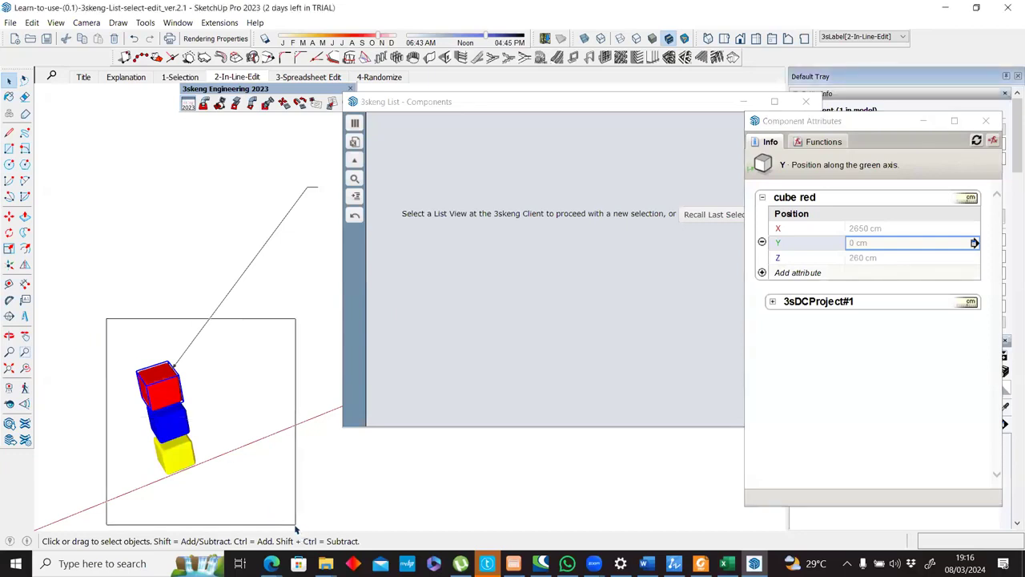
pyautogui.click(355, 124)
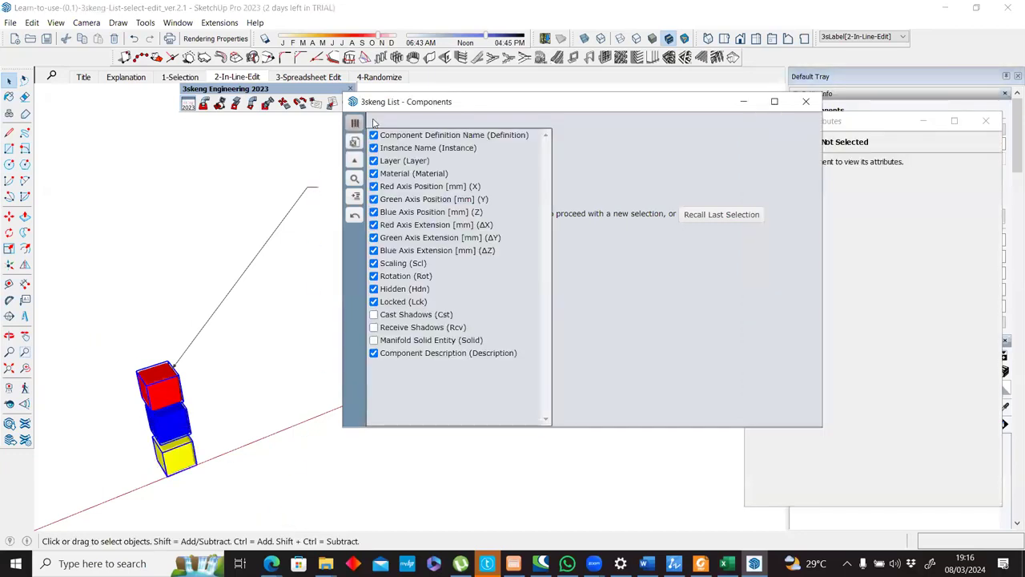
pyautogui.click(318, 102)
pyautogui.click(330, 103)
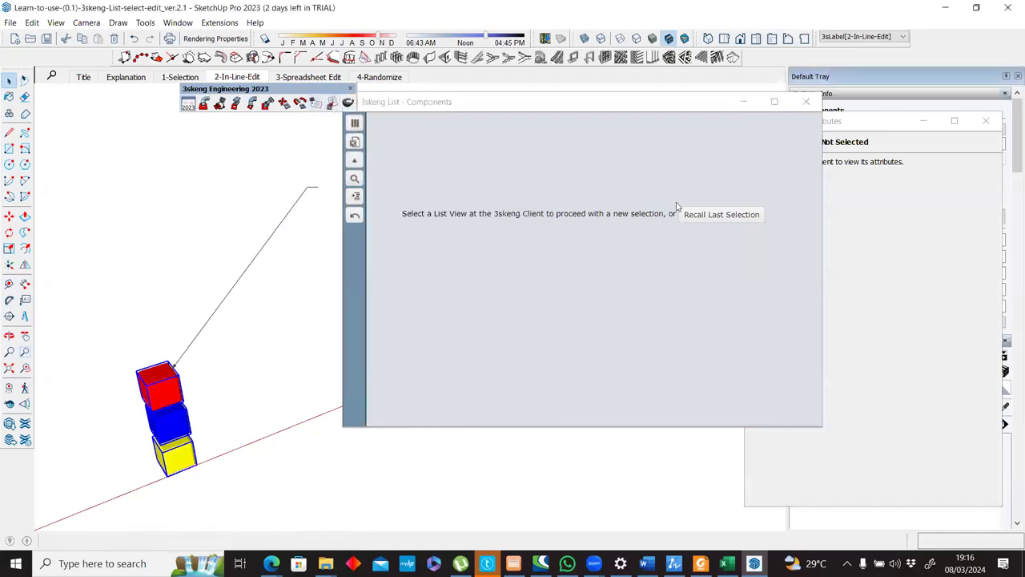
pyautogui.click(805, 101)
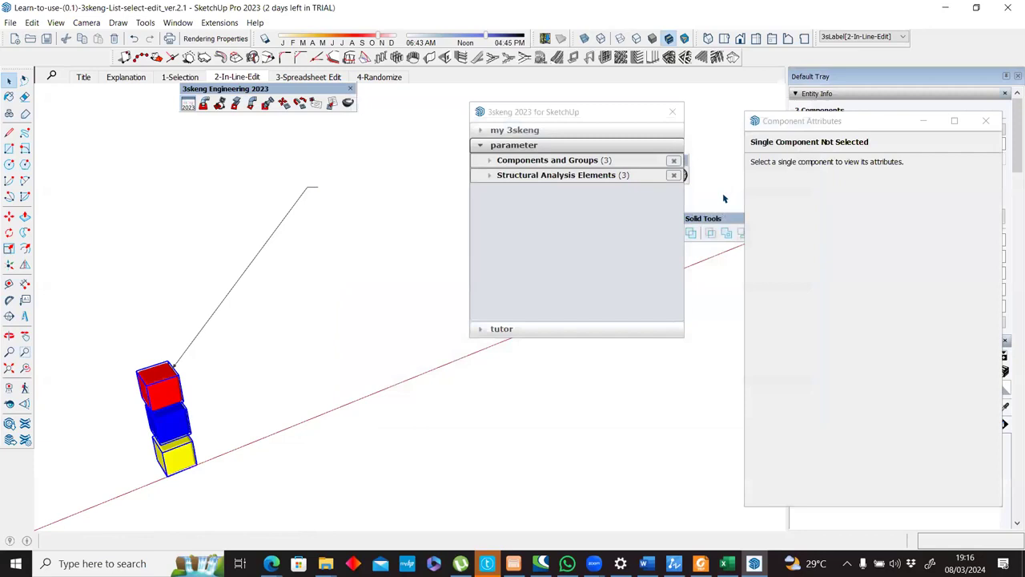
pyautogui.click(596, 165)
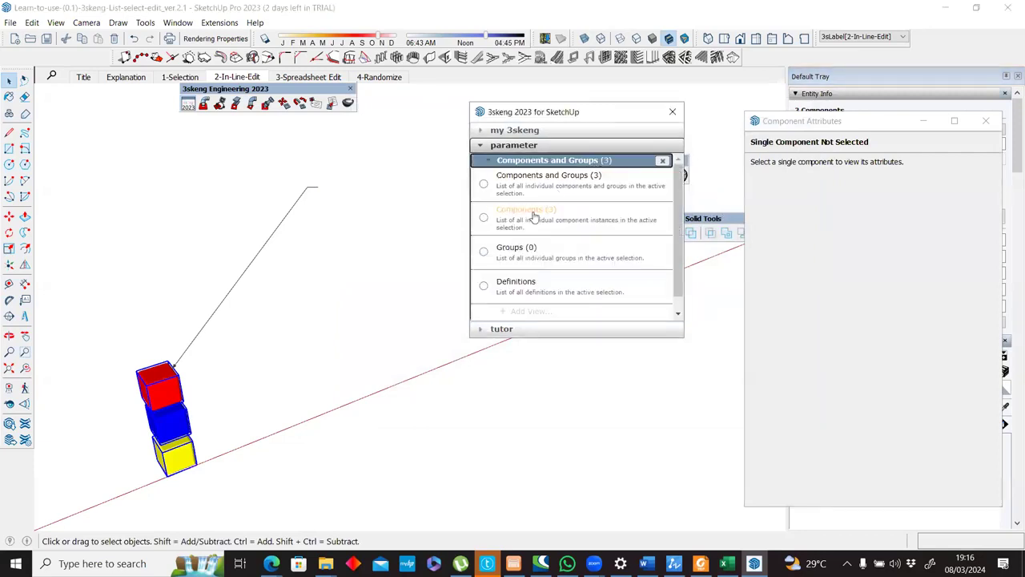
pyautogui.click(536, 213)
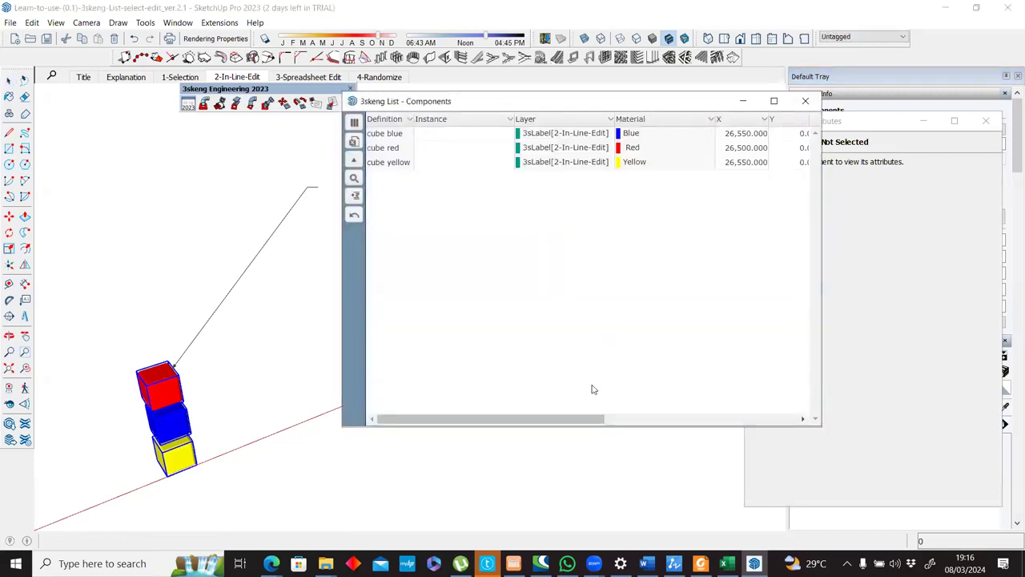
# Close the component attributes, move the list clear of the cubes and examine their position, size, scale and rotation columns.
pyautogui.moveTo(579, 418); pyautogui.dragTo(684, 419)
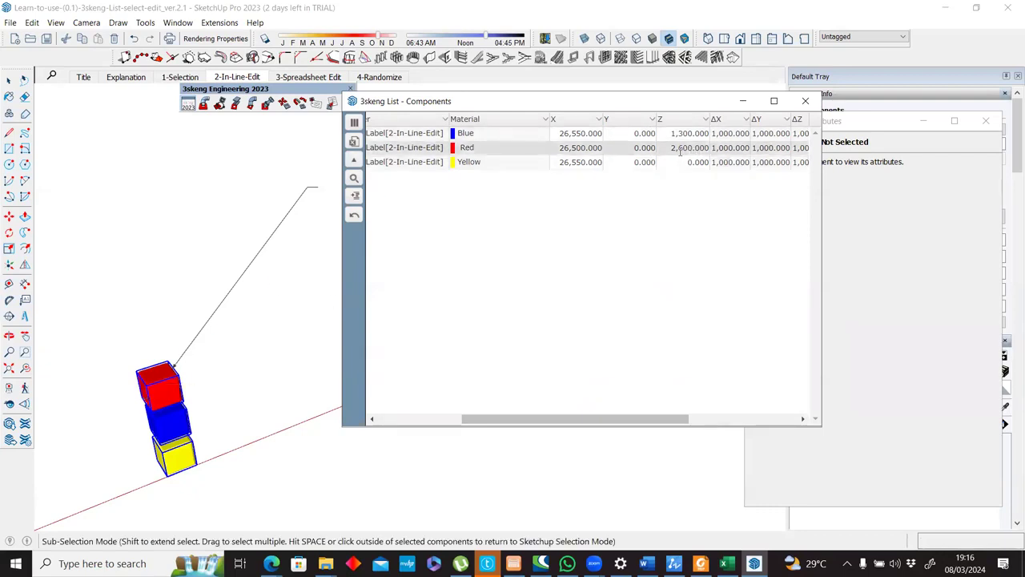
pyautogui.moveTo(689, 101); pyautogui.dragTo(726, 133)
pyautogui.click(985, 121)
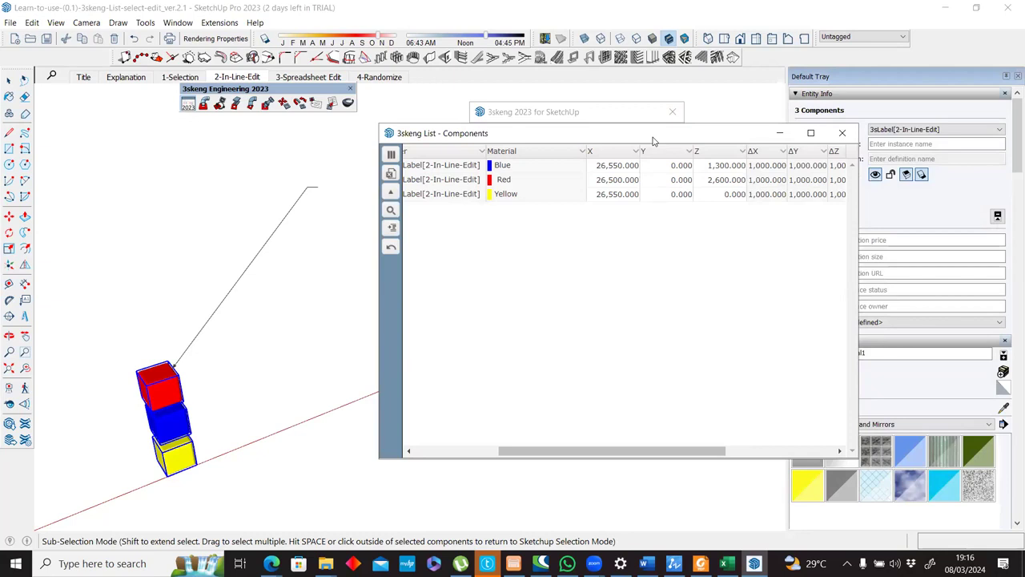
pyautogui.moveTo(652, 140); pyautogui.dragTo(730, 142)
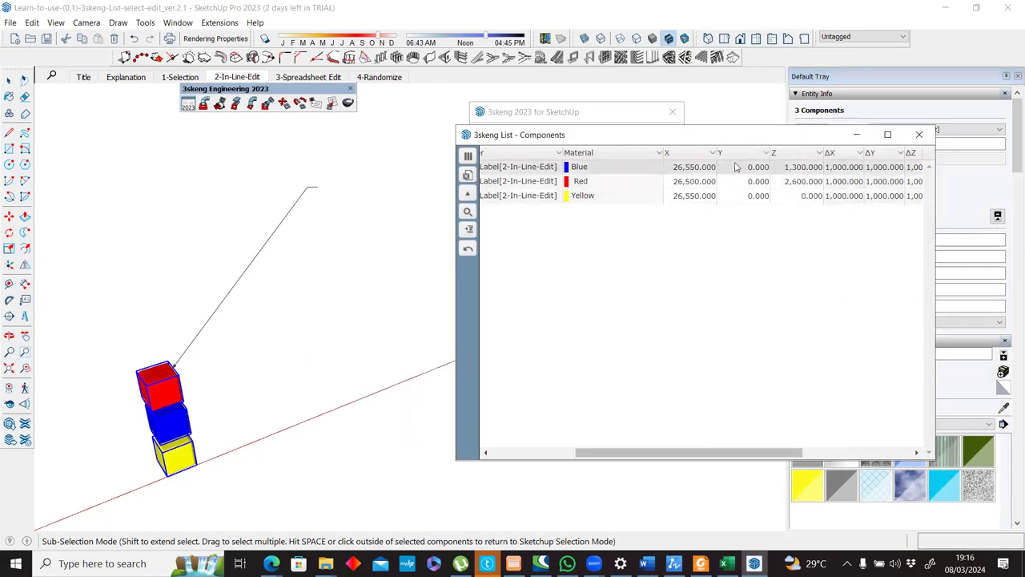
pyautogui.moveTo(697, 457); pyautogui.dragTo(748, 448)
pyautogui.hscroll(3, 748, 450)
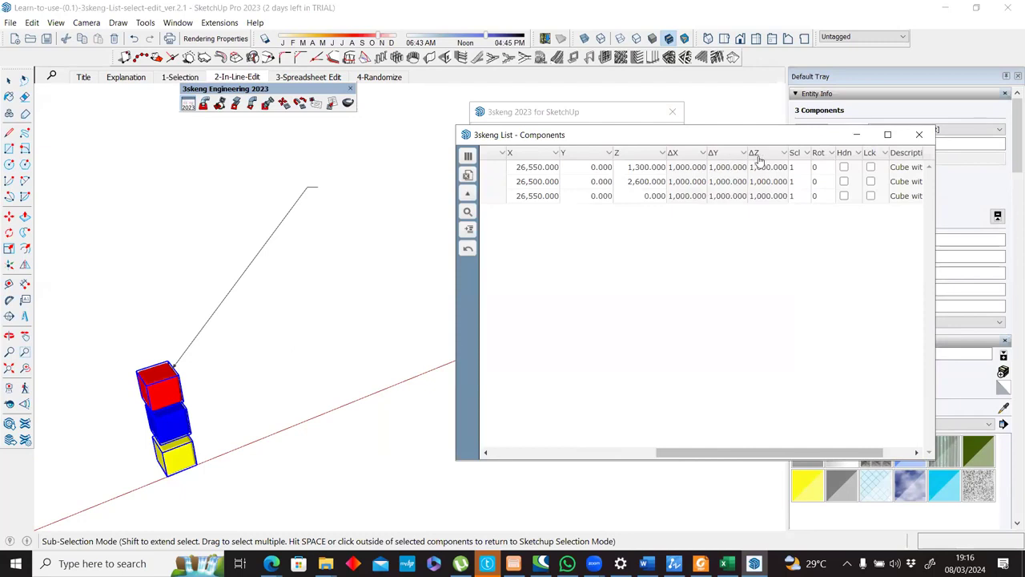
pyautogui.moveTo(313, 331)
pyautogui.mouseDown(button='middle')
pyautogui.moveTo(395, 242)
pyautogui.moveTo(392, 334)
pyautogui.moveTo(382, 299)
pyautogui.moveTo(320, 338)
pyautogui.mouseUp(button='middle')
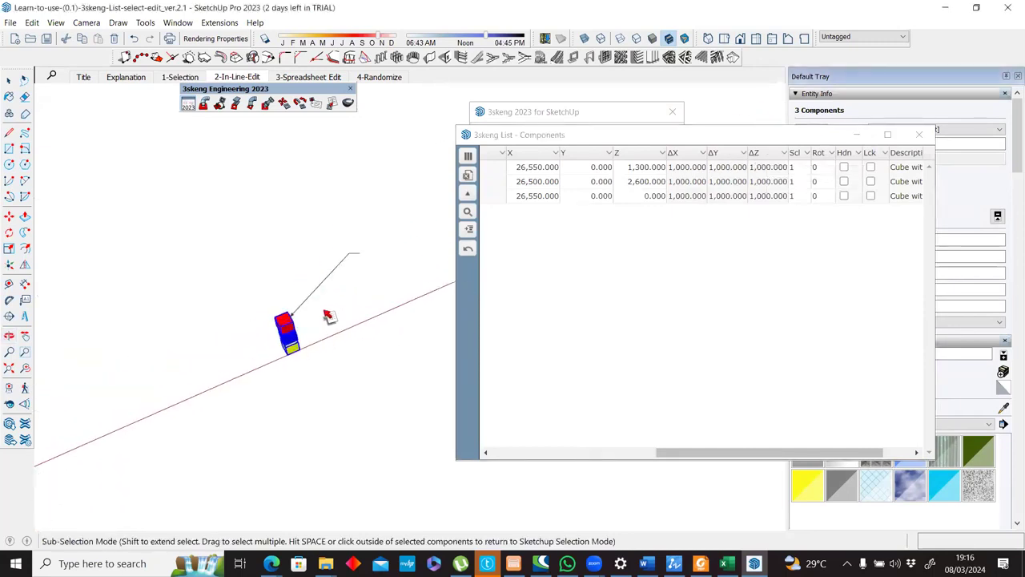
pyautogui.scroll(5, 328, 317)
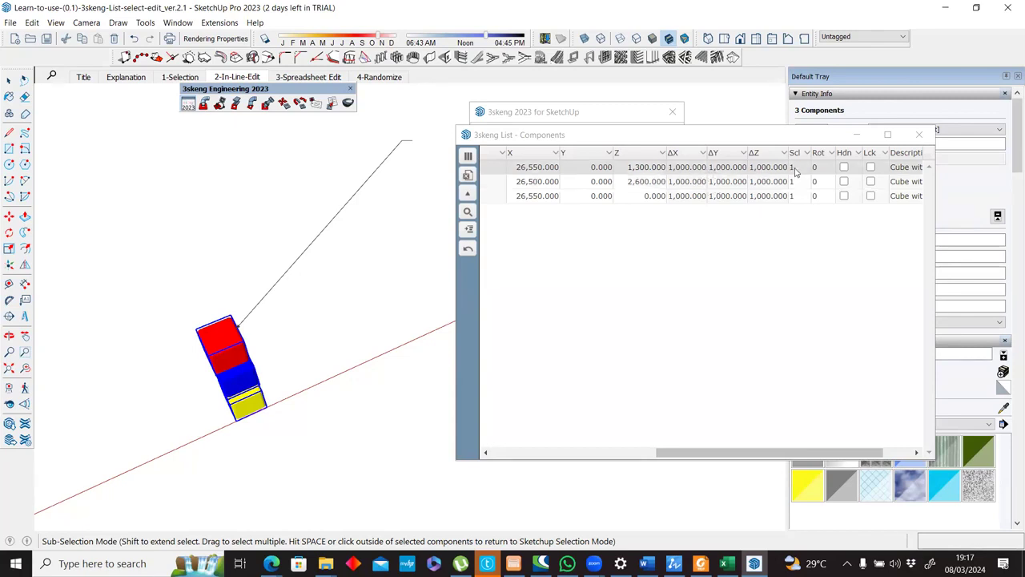
# Set the red cube's X position to 30000 in the Components list.
pyautogui.moveTo(694, 452); pyautogui.dragTo(610, 453)
pyautogui.doubleClick(709, 166)
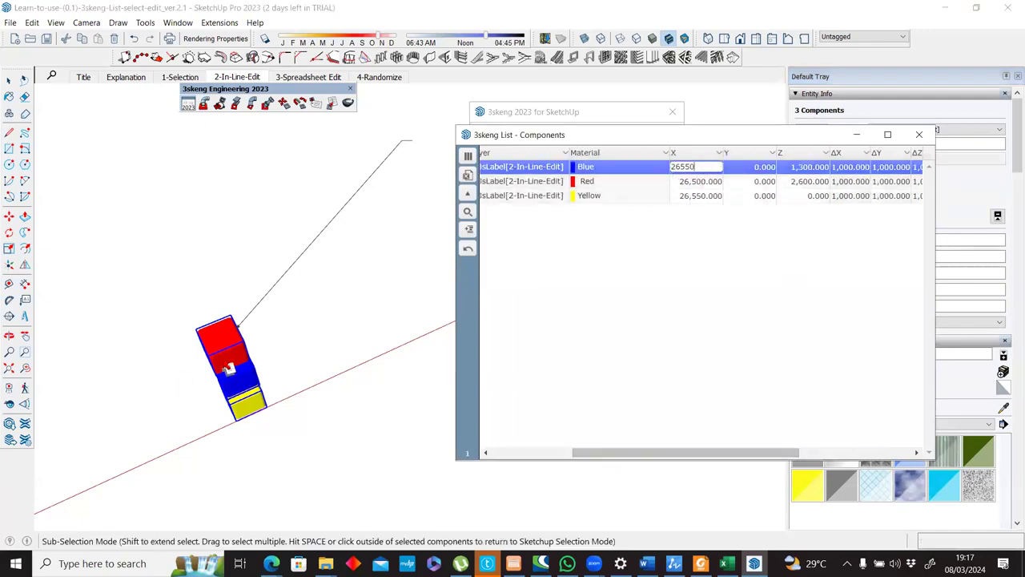
pyautogui.press('Return')
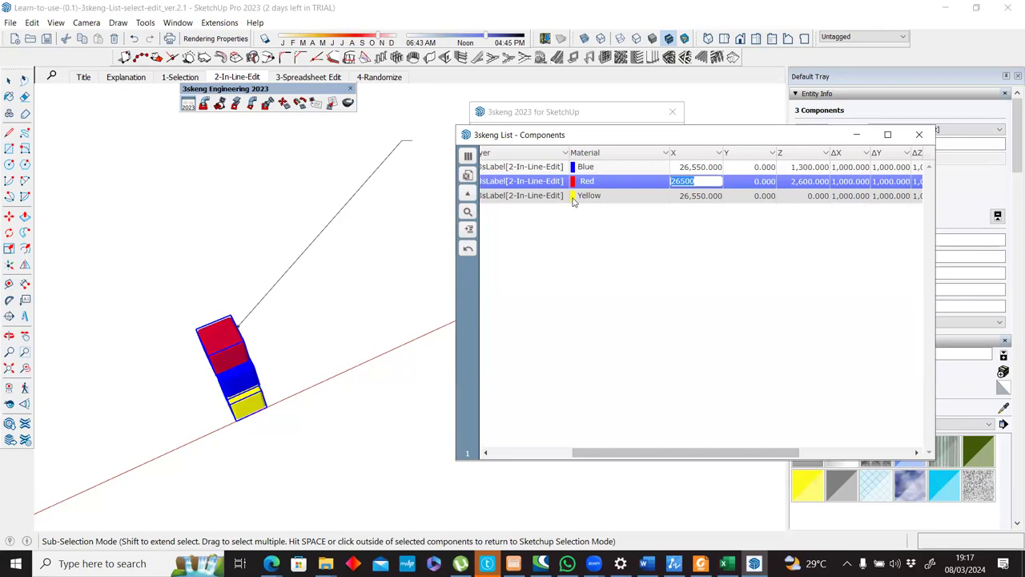
pyautogui.write('30,000.000')
pyautogui.press('Return')
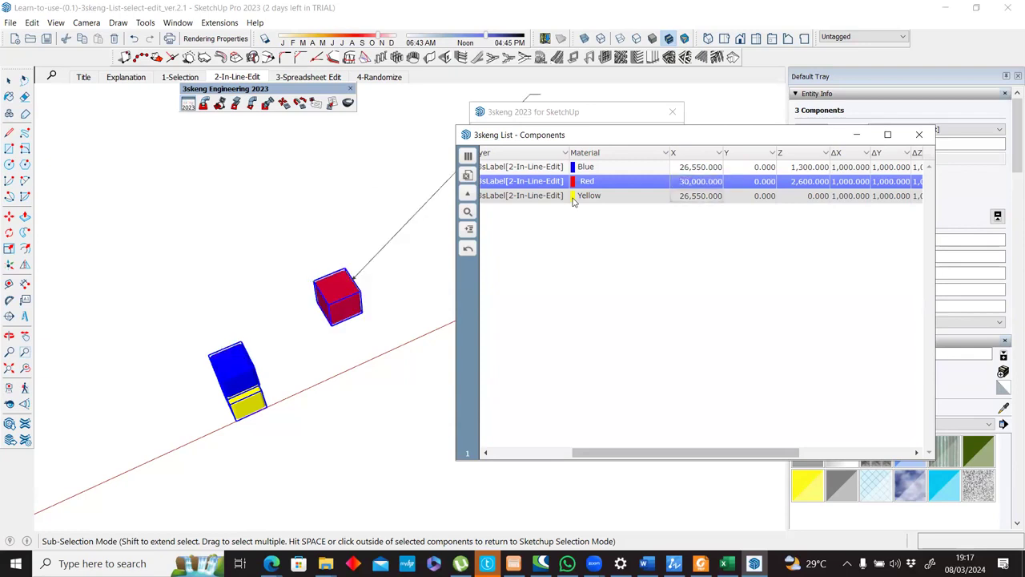
# Undo the red cube's X position change.
pyautogui.doubleClick(698, 181)
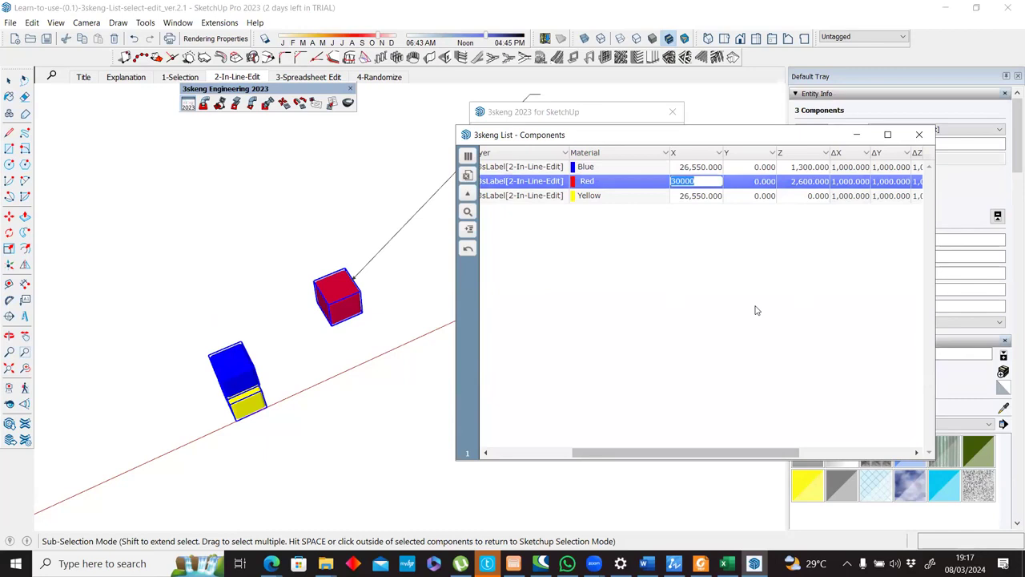
pyautogui.press('Return')
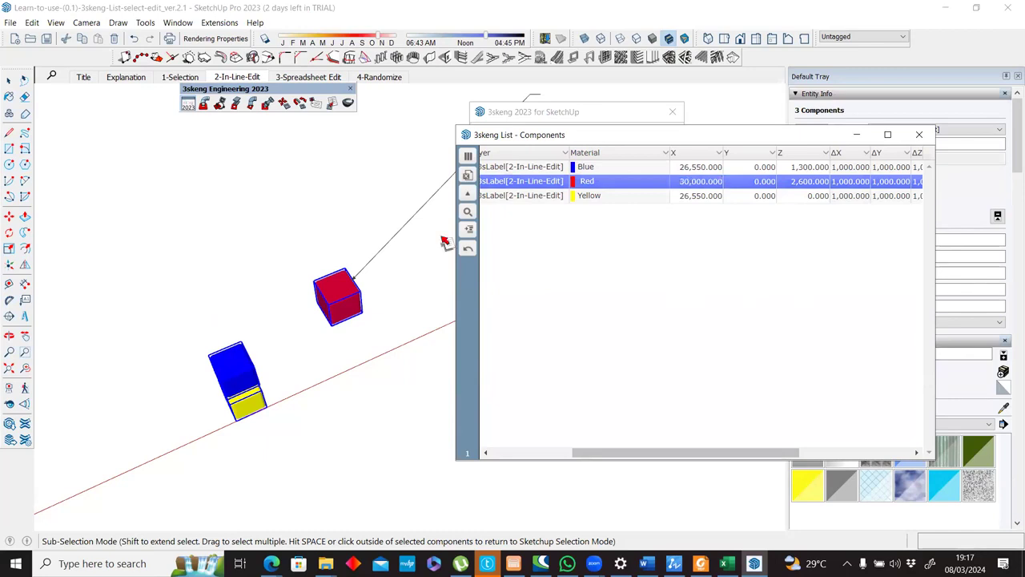
pyautogui.moveTo(425, 232); pyautogui.dragTo(422, 229, button='middle')
pyautogui.moveTo(422, 229); pyautogui.dragTo(425, 233, button='middle')
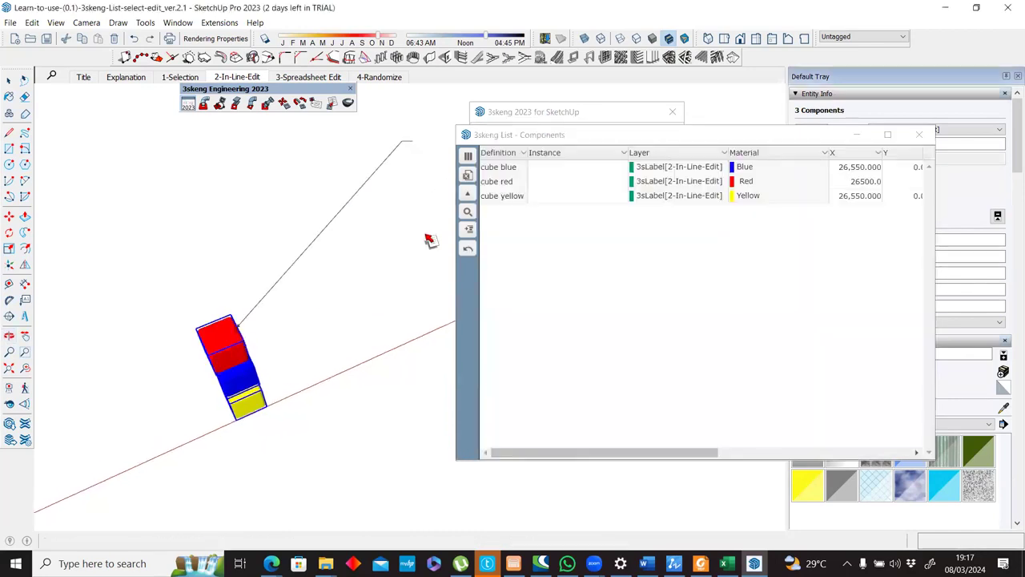
# Choose the red cube's row in the Components list and open its Z position for editing.
pyautogui.moveTo(639, 453); pyautogui.dragTo(759, 454)
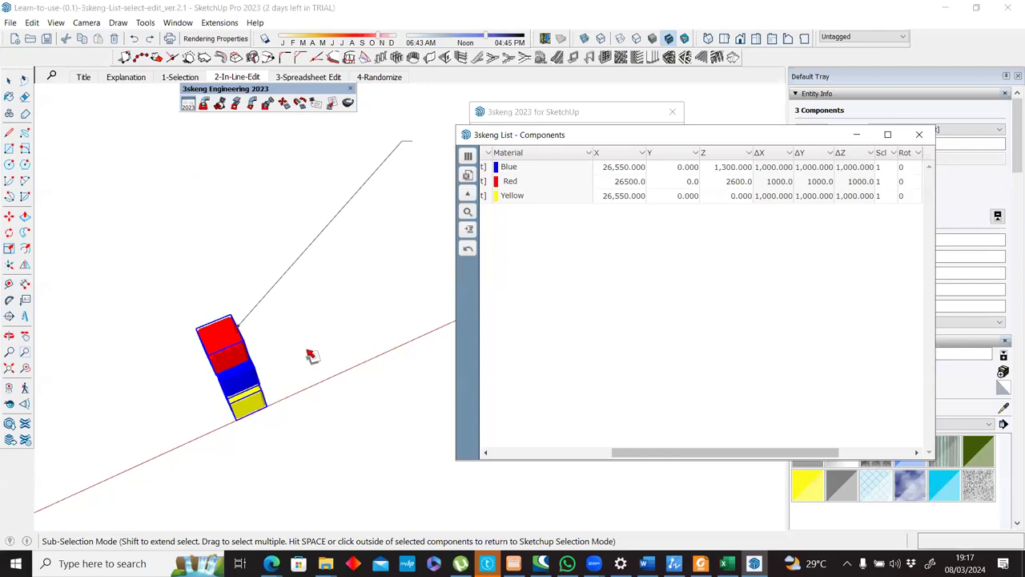
pyautogui.click(778, 168)
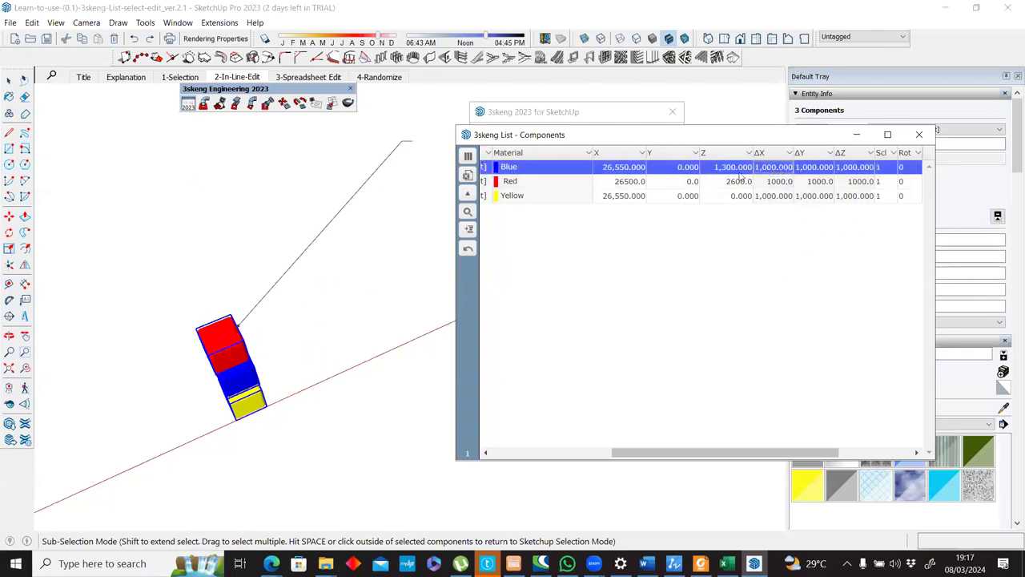
pyautogui.click(714, 181)
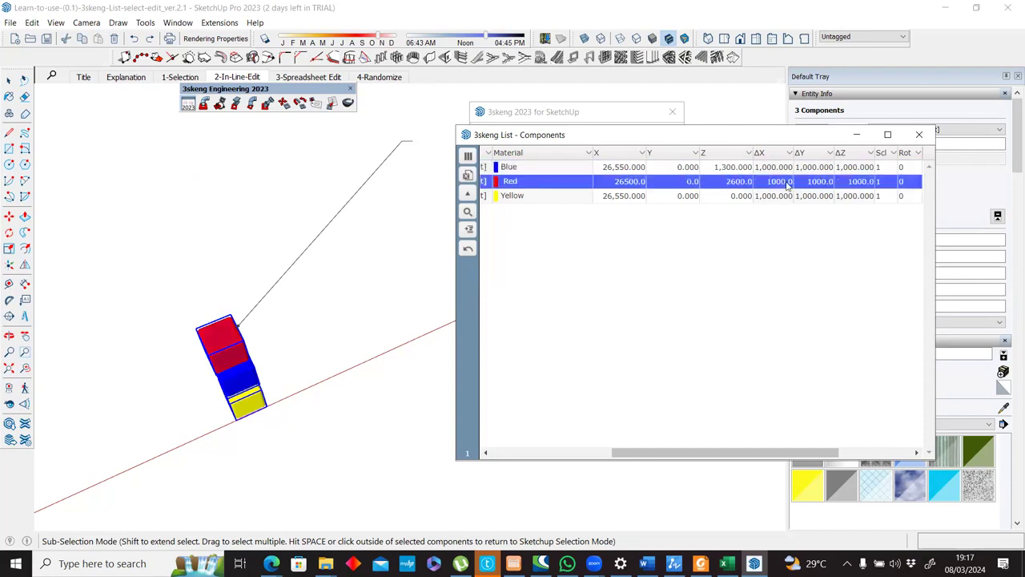
pyautogui.doubleClick(731, 181)
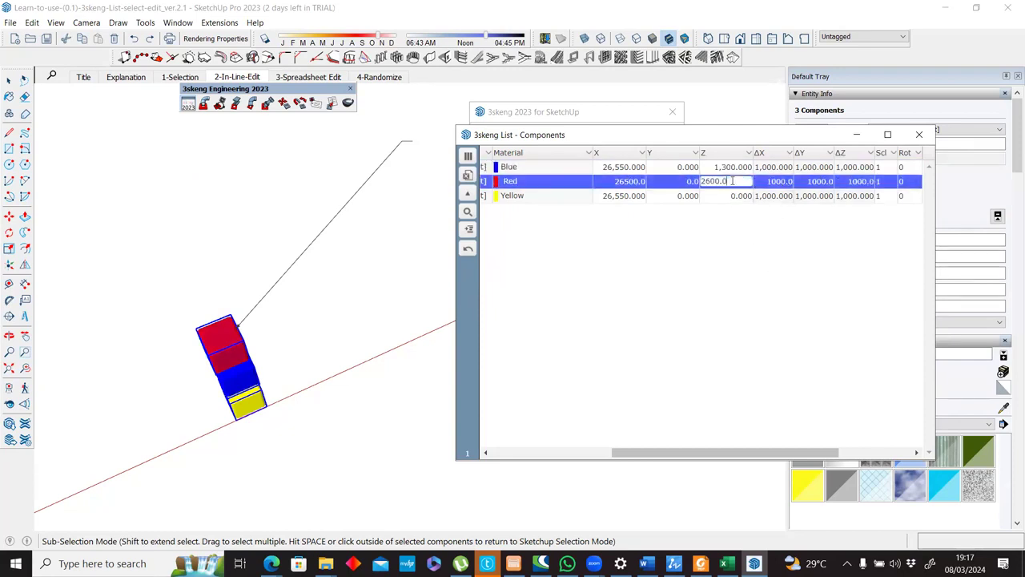
pyautogui.click(774, 185)
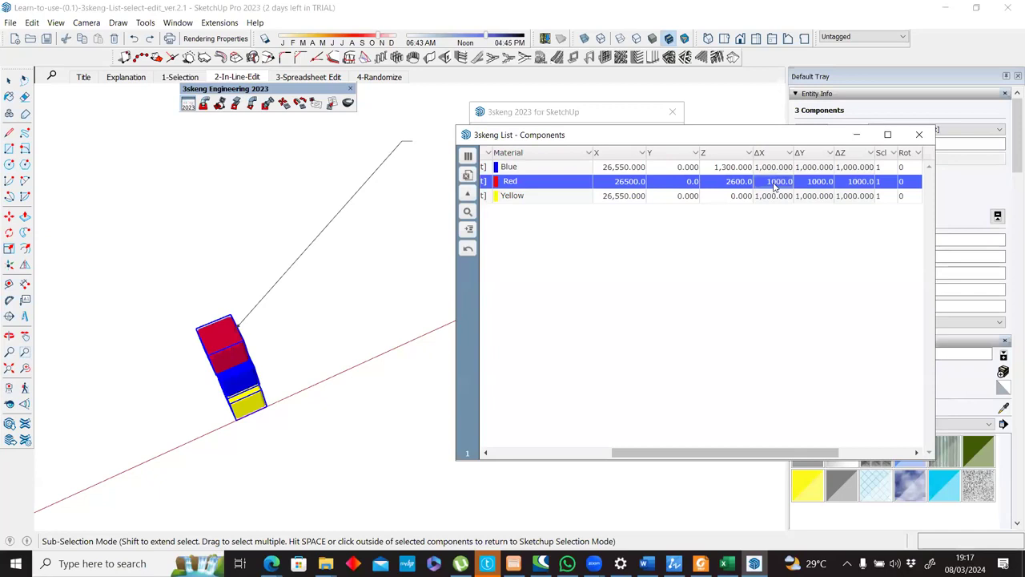
# Set the red cube's scale to 2 in the Components list.
pyautogui.moveTo(746, 453); pyautogui.dragTo(814, 452)
pyautogui.doubleClick(747, 183)
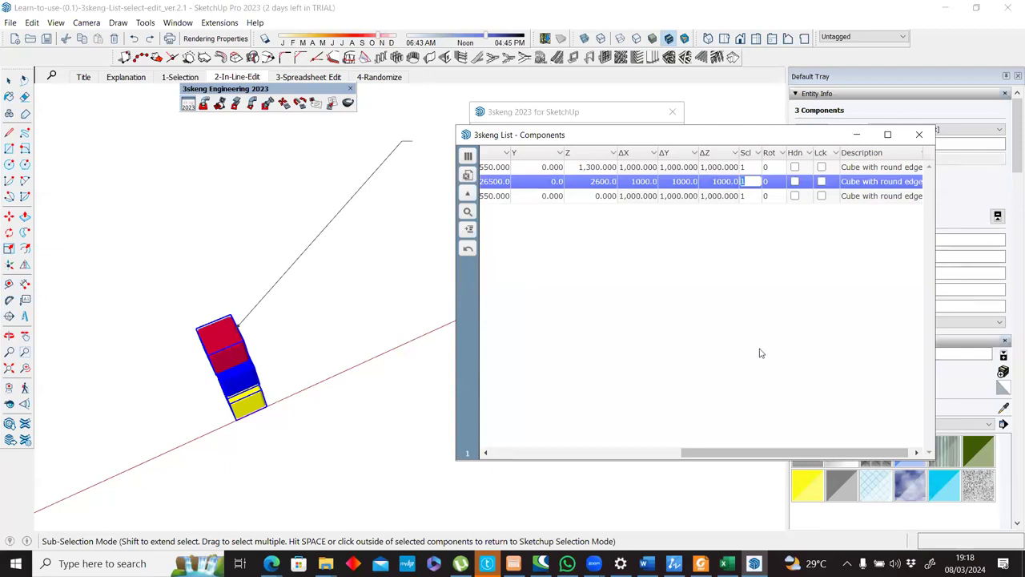
pyautogui.write('2')
pyautogui.press('Return')
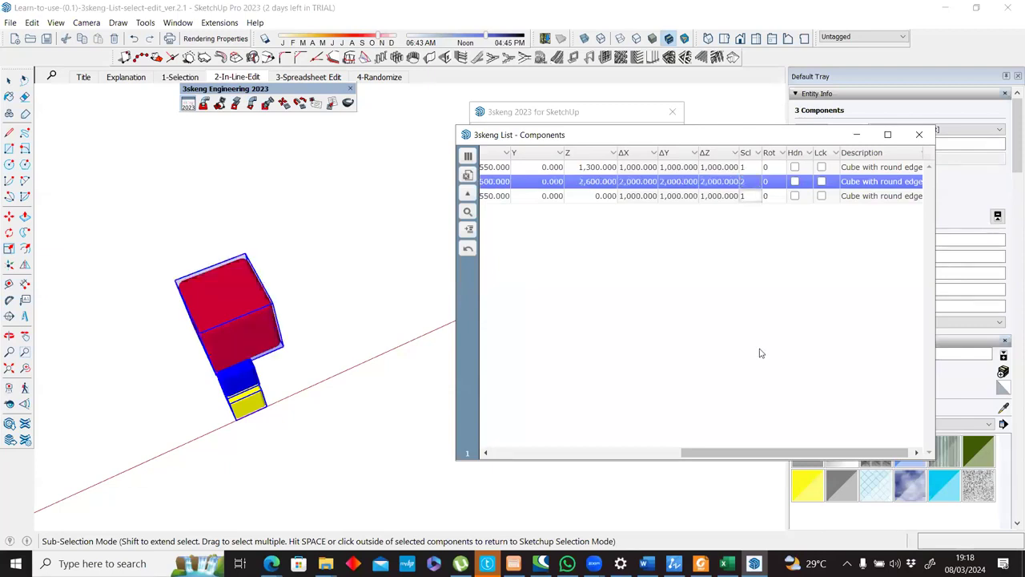
# Set the red cube's scale back to 1.
pyautogui.doubleClick(745, 181)
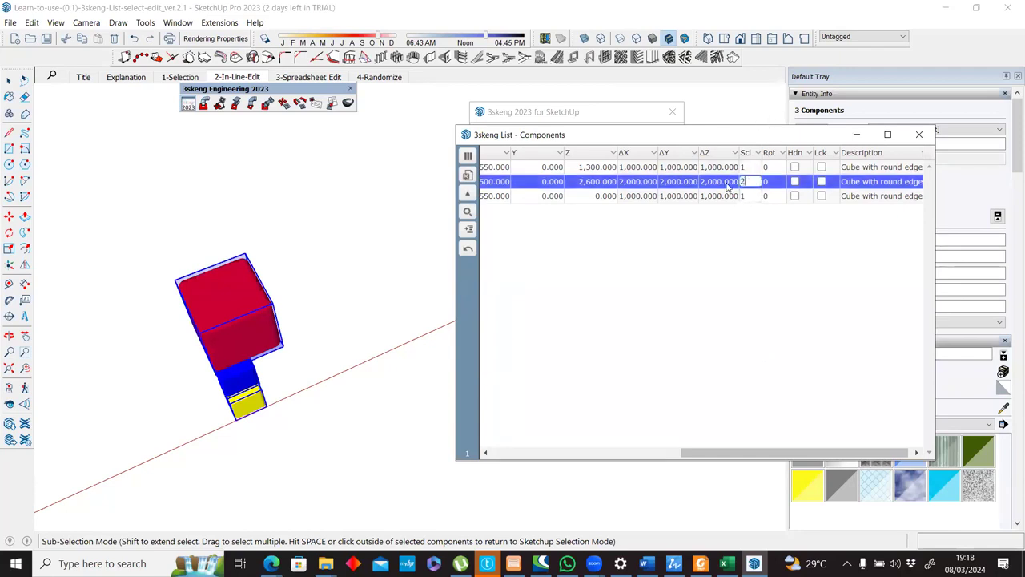
pyautogui.write('1')
pyautogui.press('Return')
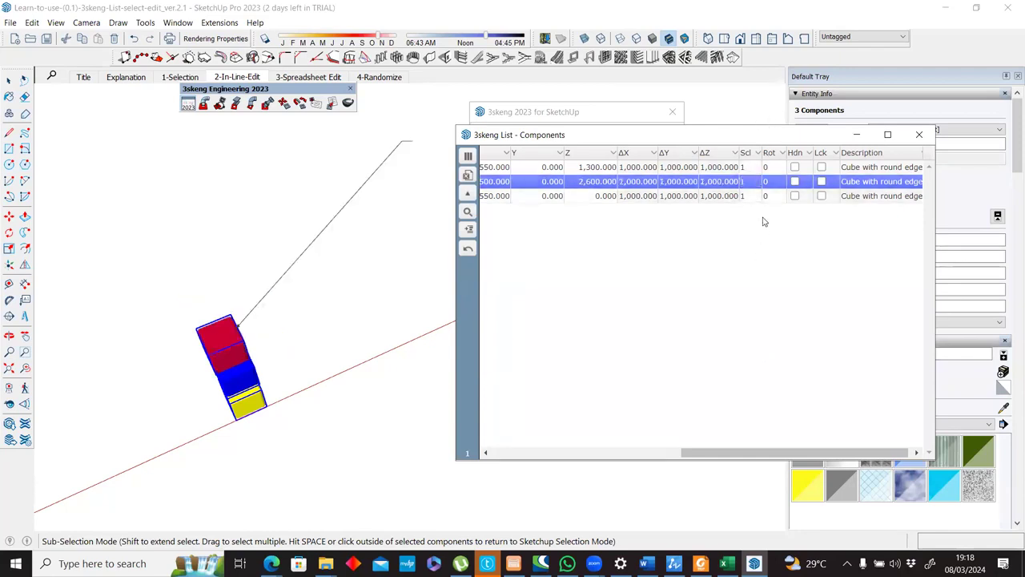
# Rotate the red cube by 45 in the Components list and view the result from another angle.
pyautogui.doubleClick(765, 182)
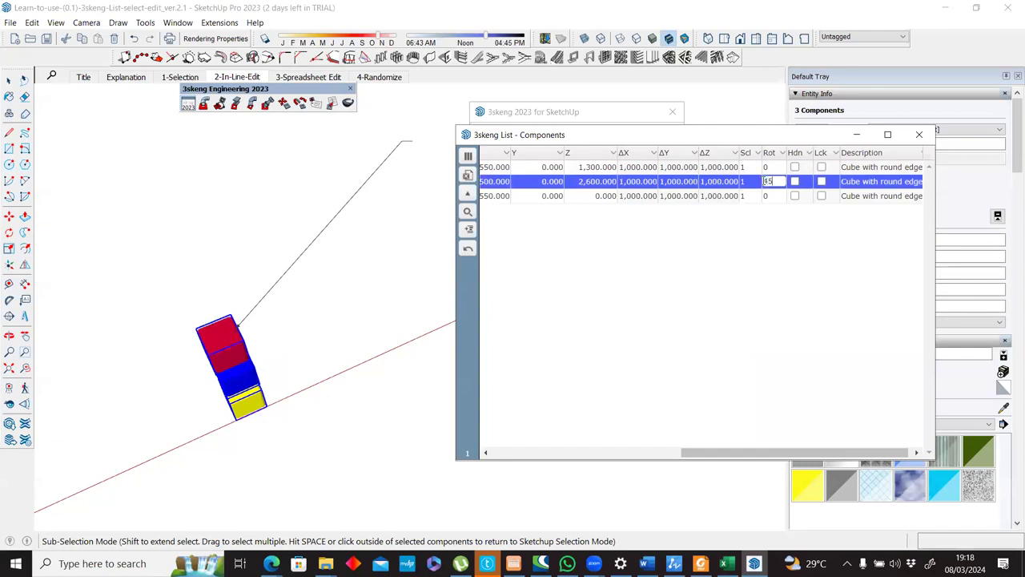
pyautogui.press('Return')
pyautogui.scroll(5, 201, 381)
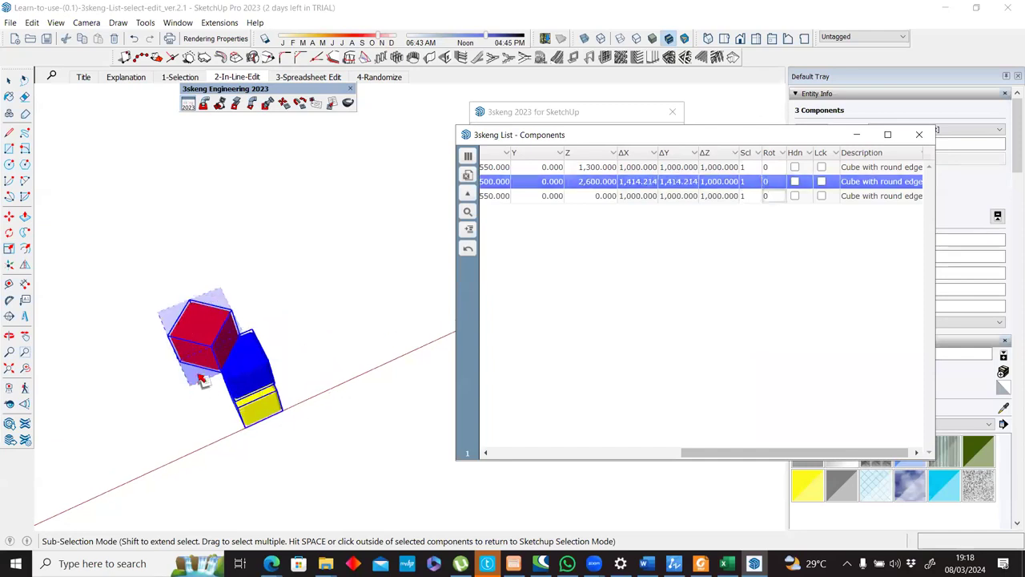
pyautogui.moveTo(346, 246); pyautogui.dragTo(254, 305, button='middle')
pyautogui.scroll(-4, 254, 305)
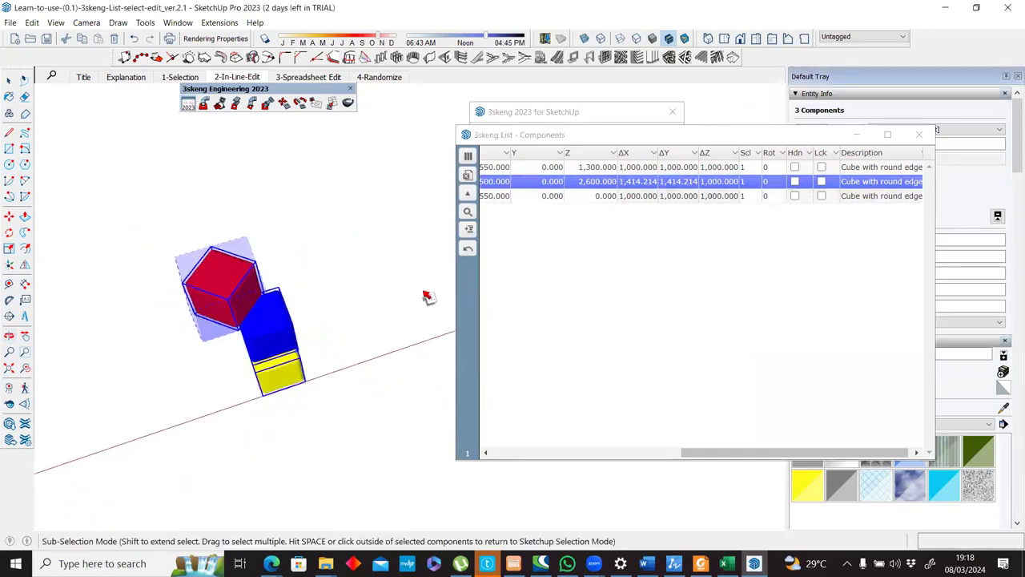
# Reselect all three cubes, reopen their Components list and examine the position, scale and rotation columns.
pyautogui.click(328, 276)
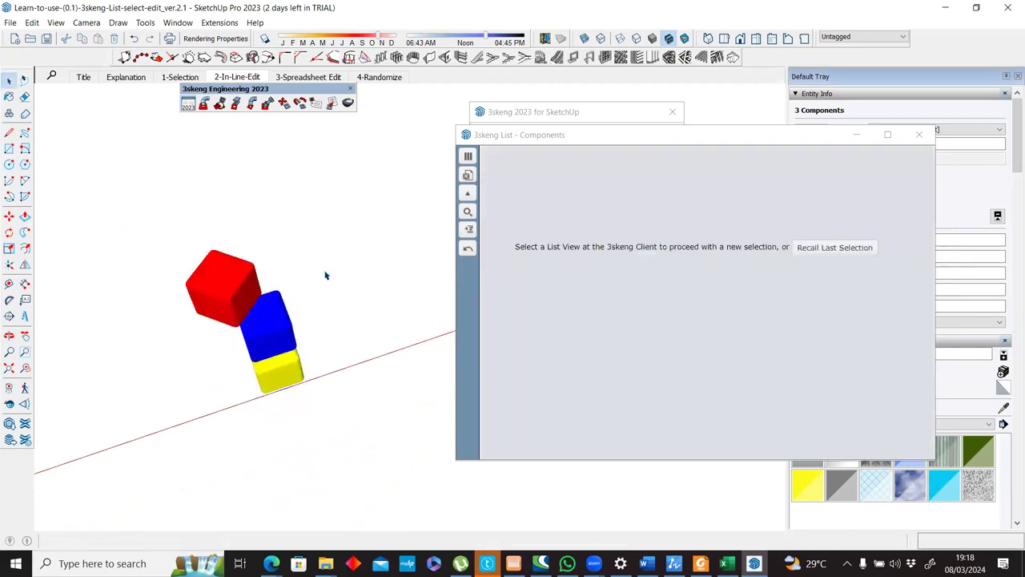
pyautogui.click(206, 279)
pyautogui.moveTo(246, 388); pyautogui.dragTo(149, 469)
pyautogui.click(522, 112)
pyautogui.moveTo(522, 112); pyautogui.dragTo(435, 102)
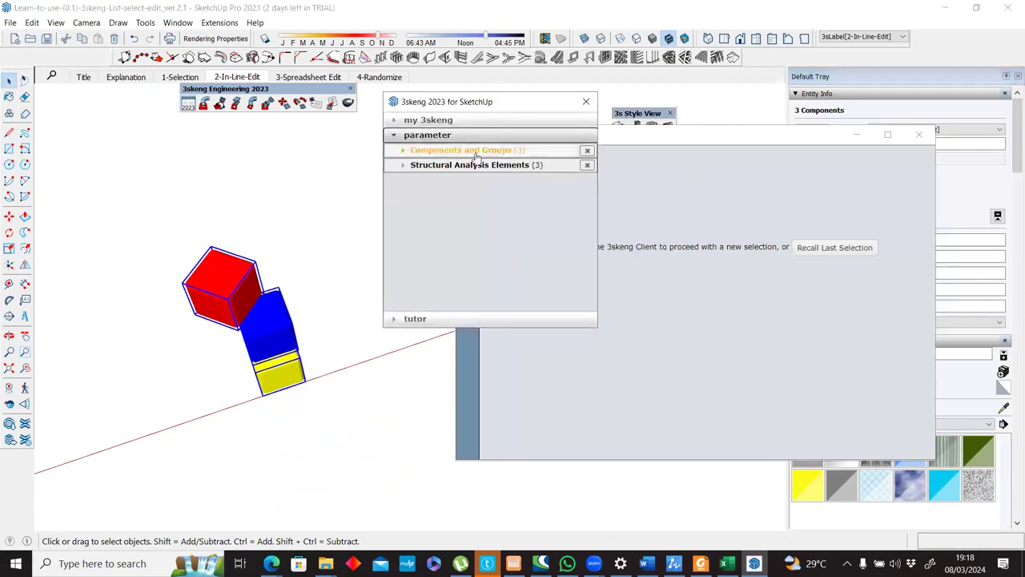
pyautogui.click(464, 150)
pyautogui.click(429, 205)
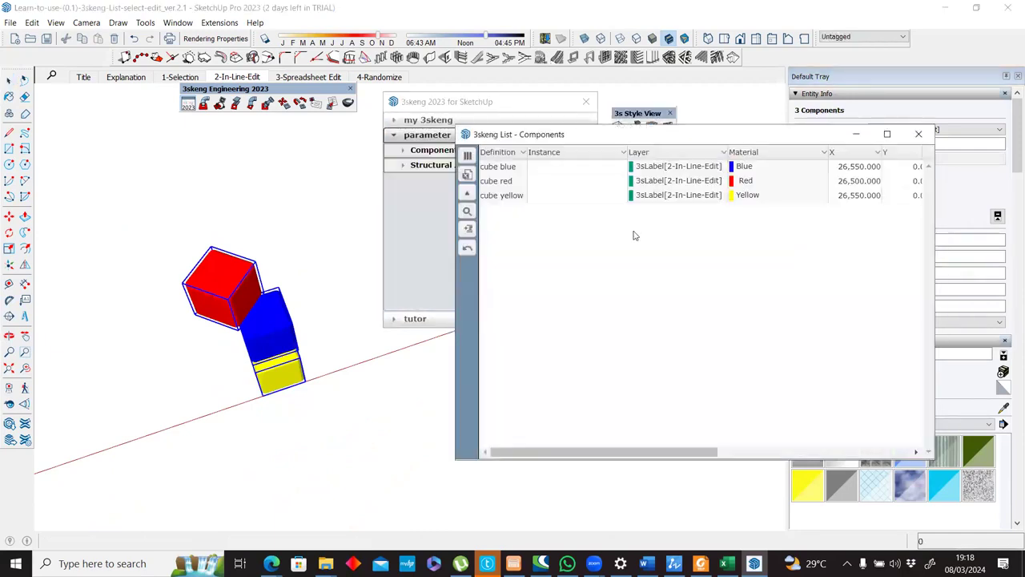
pyautogui.moveTo(681, 449); pyautogui.dragTo(867, 425)
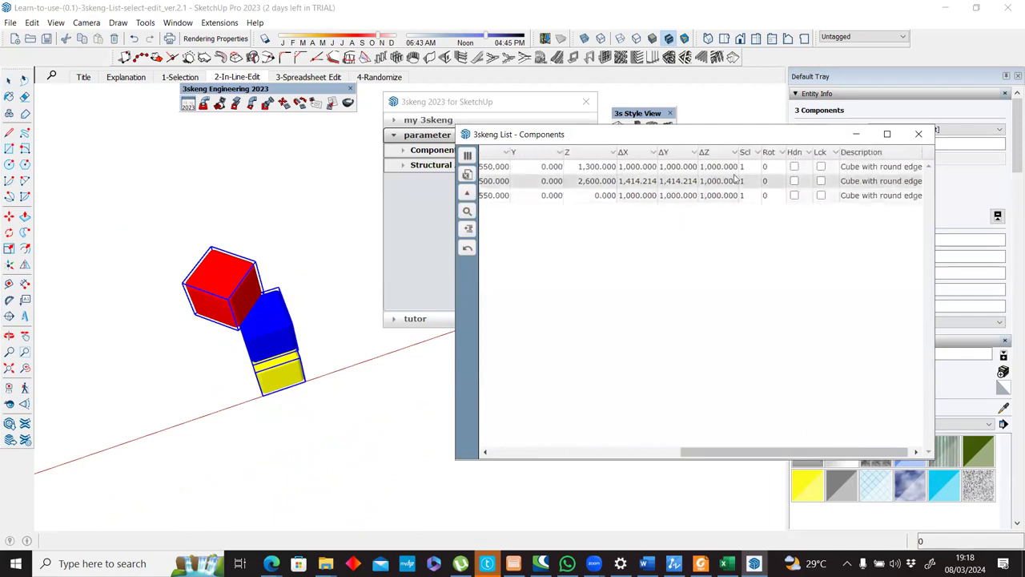
pyautogui.click(316, 217)
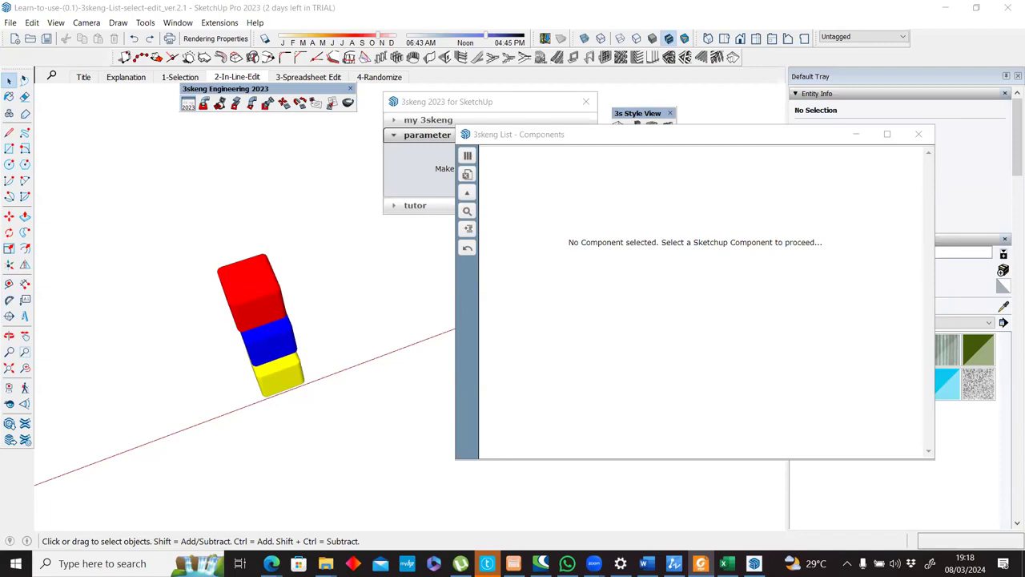
# Close the empty list, bring up the Components list for the three cubes again, and close it.
pyautogui.click(919, 134)
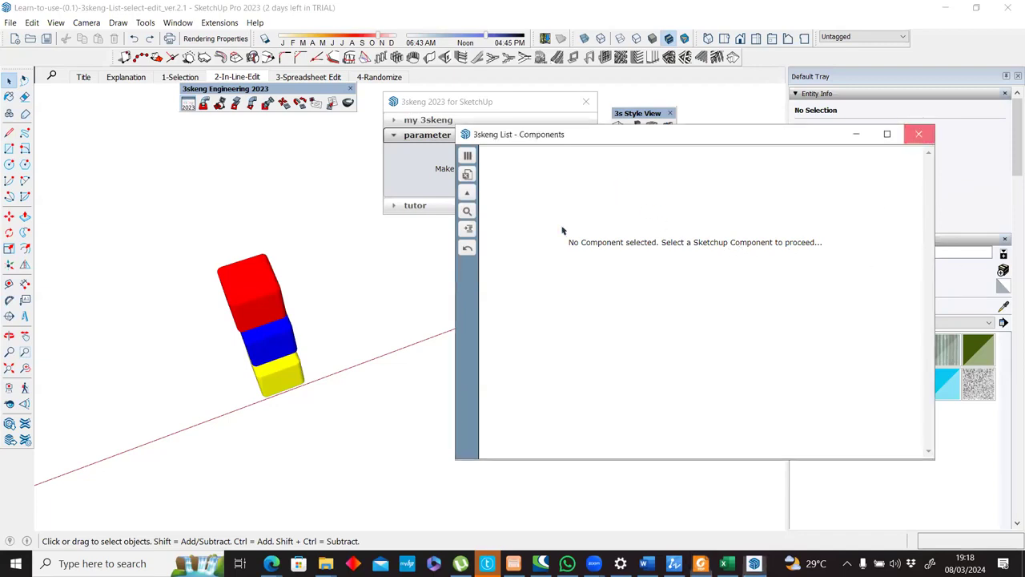
pyautogui.moveTo(163, 222); pyautogui.dragTo(383, 473)
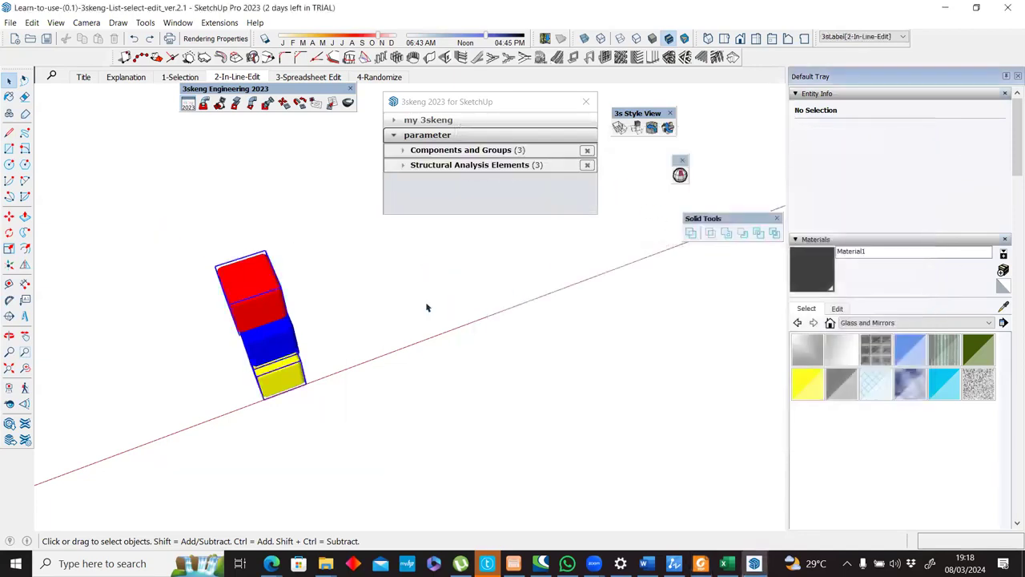
pyautogui.click(439, 151)
pyautogui.click(436, 206)
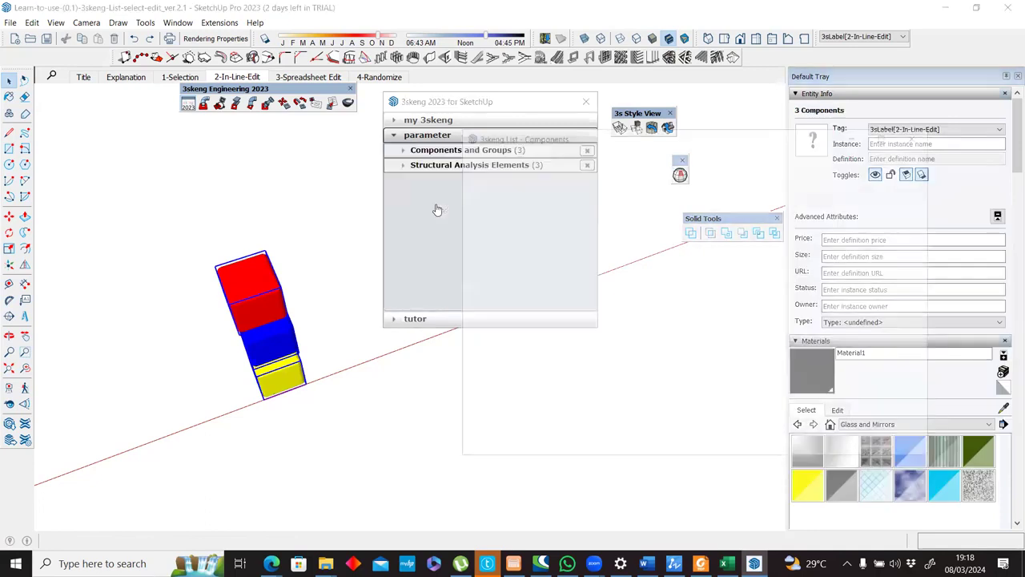
pyautogui.moveTo(647, 449)
pyautogui.mouseDown()
pyautogui.moveTo(823, 446)
pyautogui.moveTo(642, 451)
pyautogui.mouseUp()
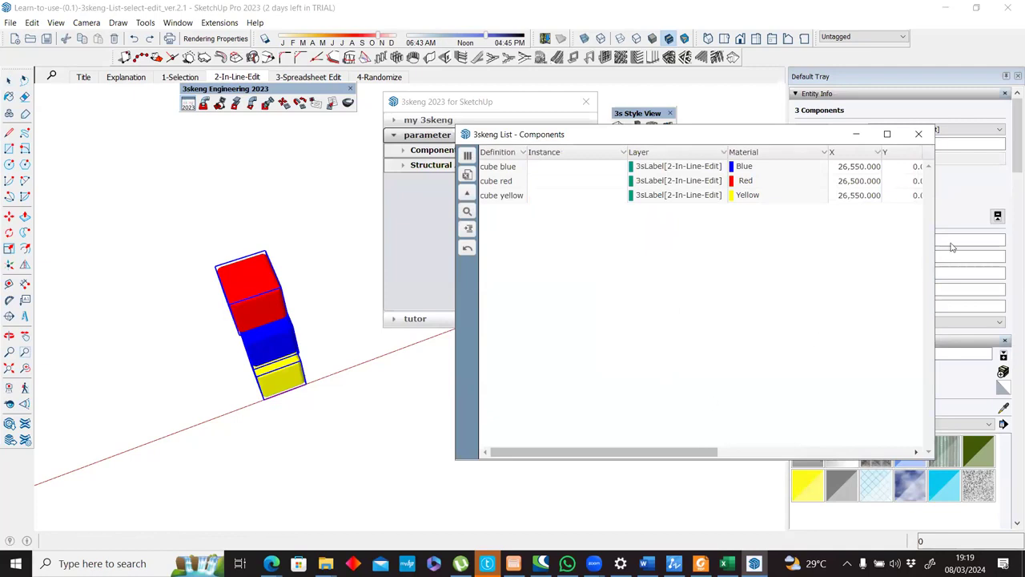
pyautogui.click(919, 134)
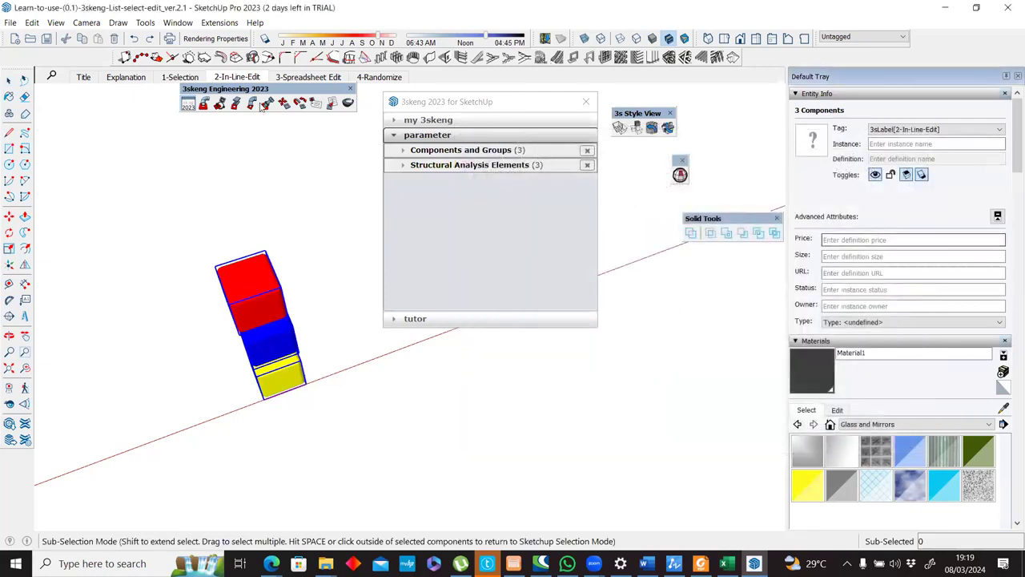
# Switch to the 3-Spreadsheet Edit scene and select the whole stack of stair components.
pyautogui.click(302, 78)
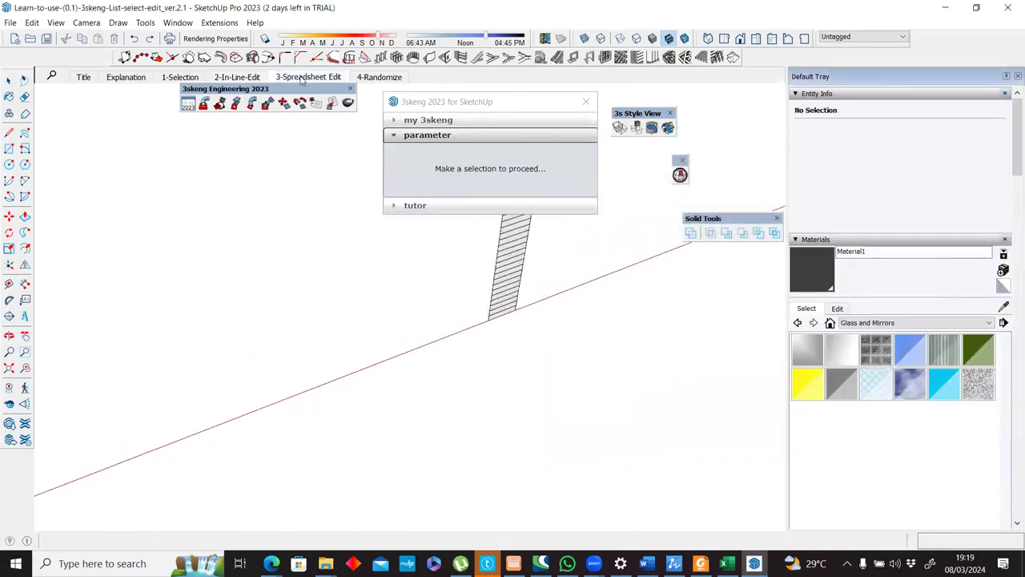
pyautogui.moveTo(146, 258); pyautogui.dragTo(147, 258, button='middle')
pyautogui.moveTo(108, 241); pyautogui.dragTo(282, 519)
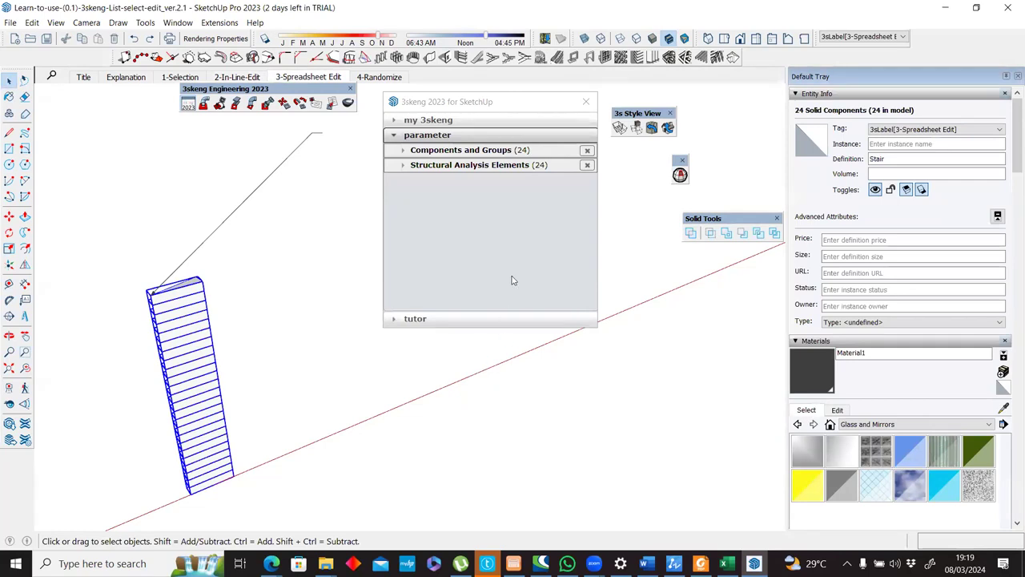
# Open the Components list for the selected stairs and place it beside the model.
pyautogui.click(447, 150)
pyautogui.click(481, 150)
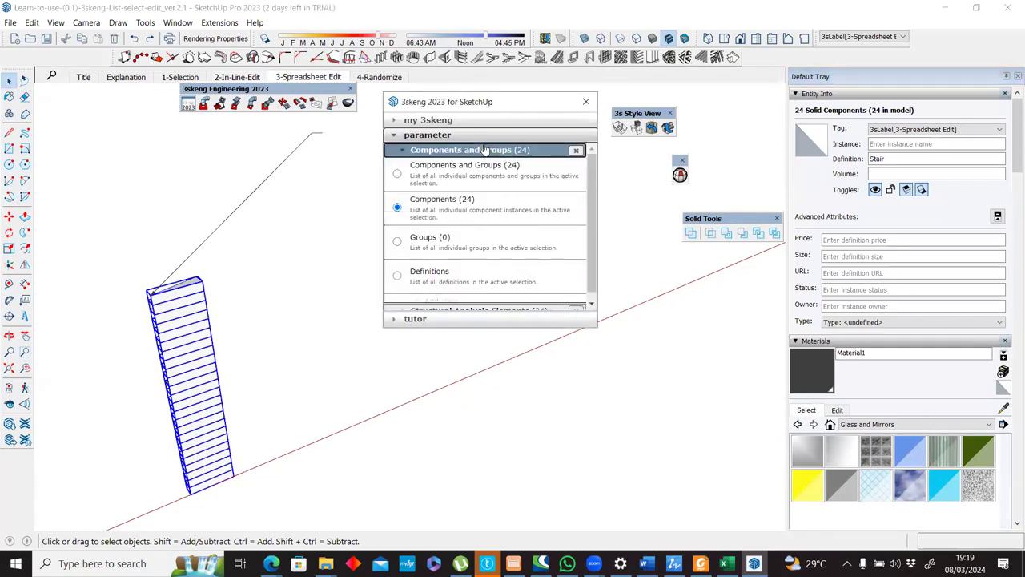
pyautogui.click(441, 201)
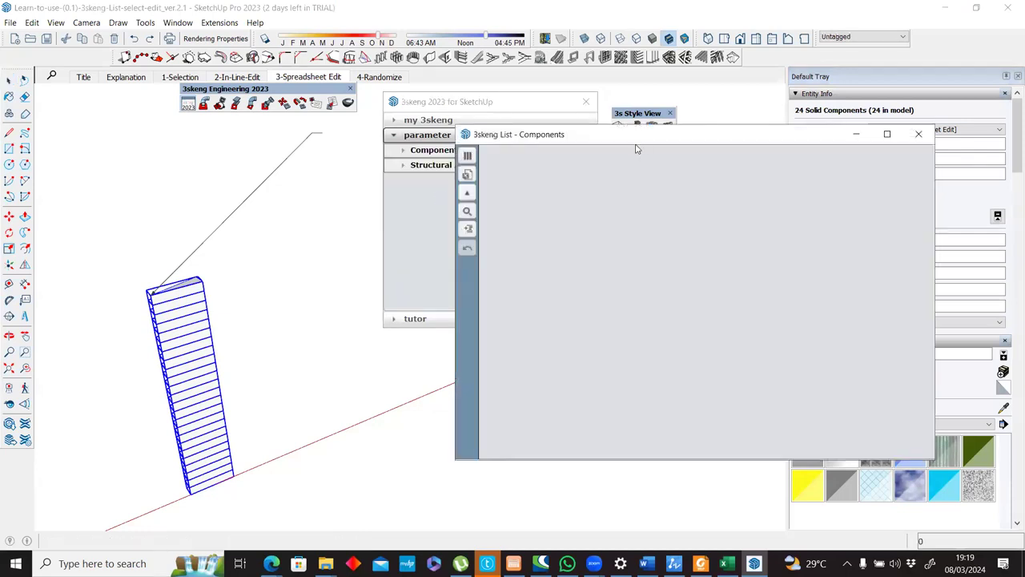
pyautogui.moveTo(631, 138); pyautogui.dragTo(588, 142)
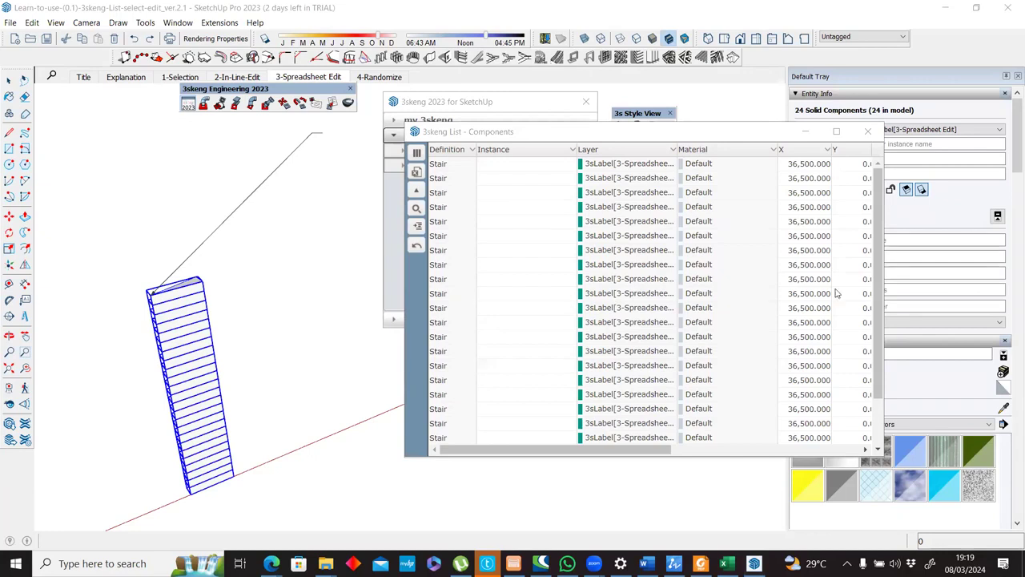
pyautogui.moveTo(596, 455)
pyautogui.mouseDown()
pyautogui.moveTo(709, 451)
pyautogui.moveTo(597, 452)
pyautogui.mouseUp()
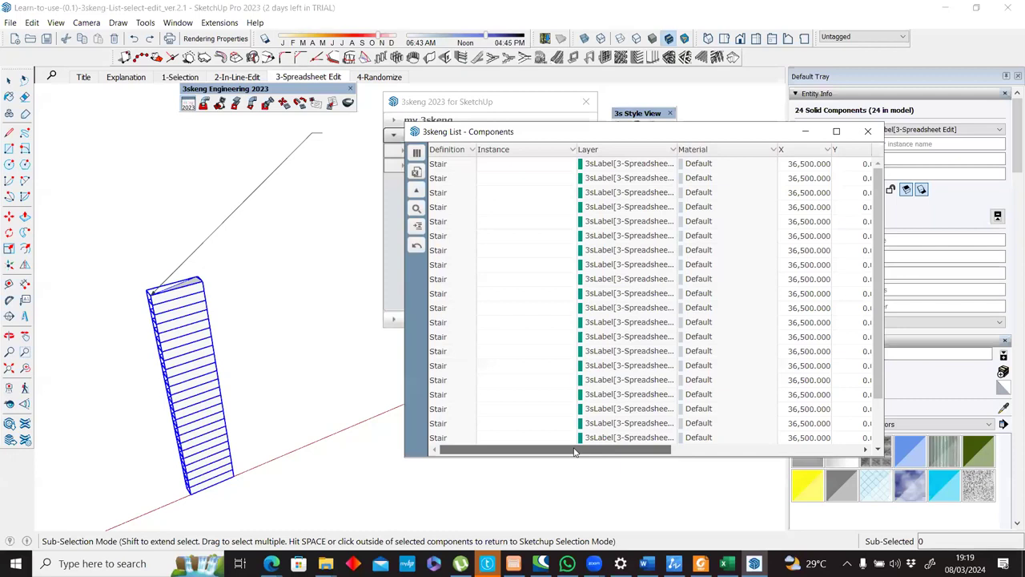
pyautogui.moveTo(184, 316); pyautogui.dragTo(246, 289, button='middle')
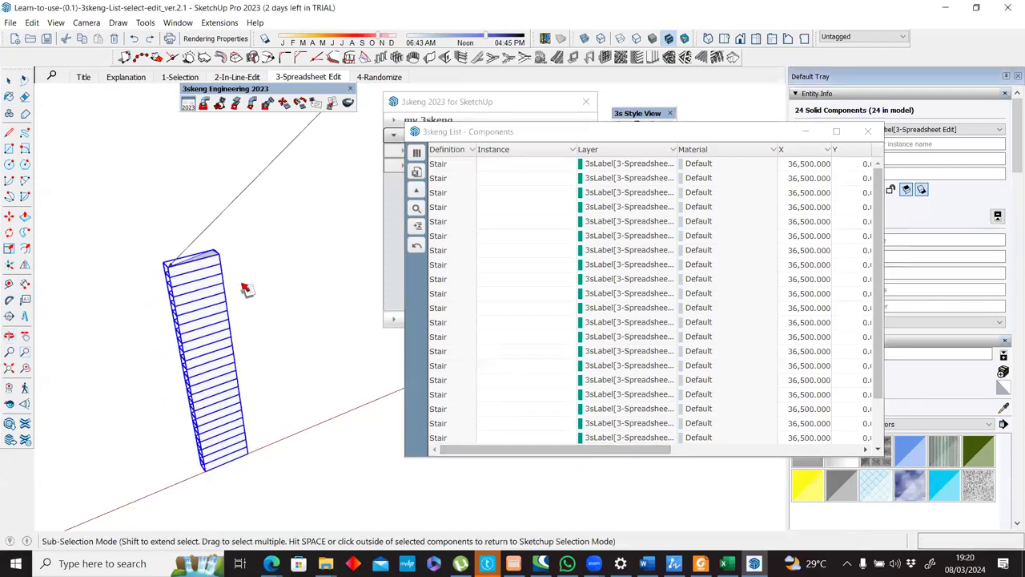
# Select every stair row in the Components list.
pyautogui.click(449, 165)
pyautogui.moveTo(495, 205); pyautogui.dragTo(950, 496)
pyautogui.moveTo(880, 521); pyautogui.dragTo(851, 439)
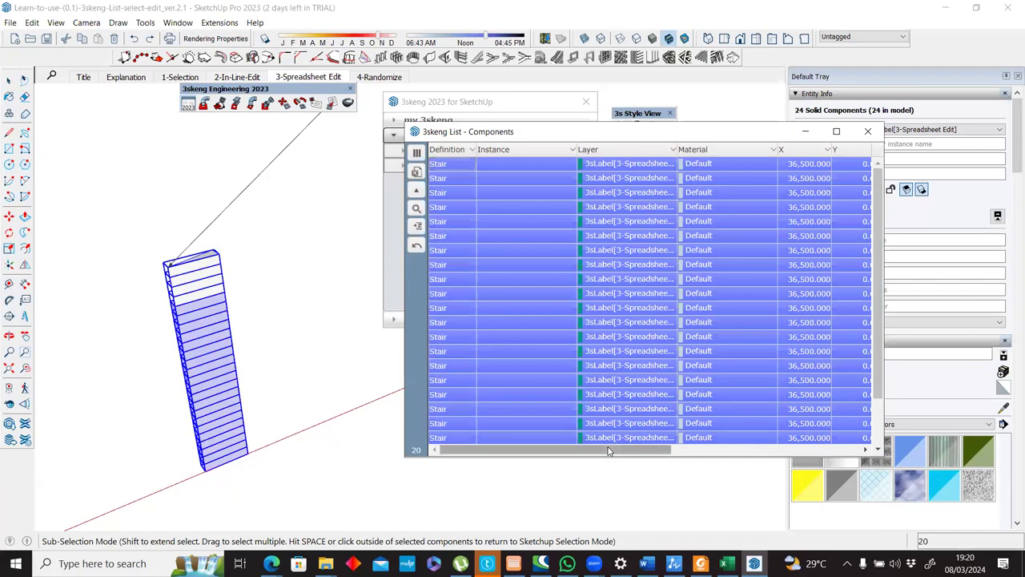
pyautogui.hscroll(10, 576, 451)
pyautogui.click(459, 169)
pyautogui.hotkey('ctrl', 'a')
pyautogui.moveTo(551, 446); pyautogui.dragTo(737, 452)
pyautogui.hscroll(-4, 515, 455)
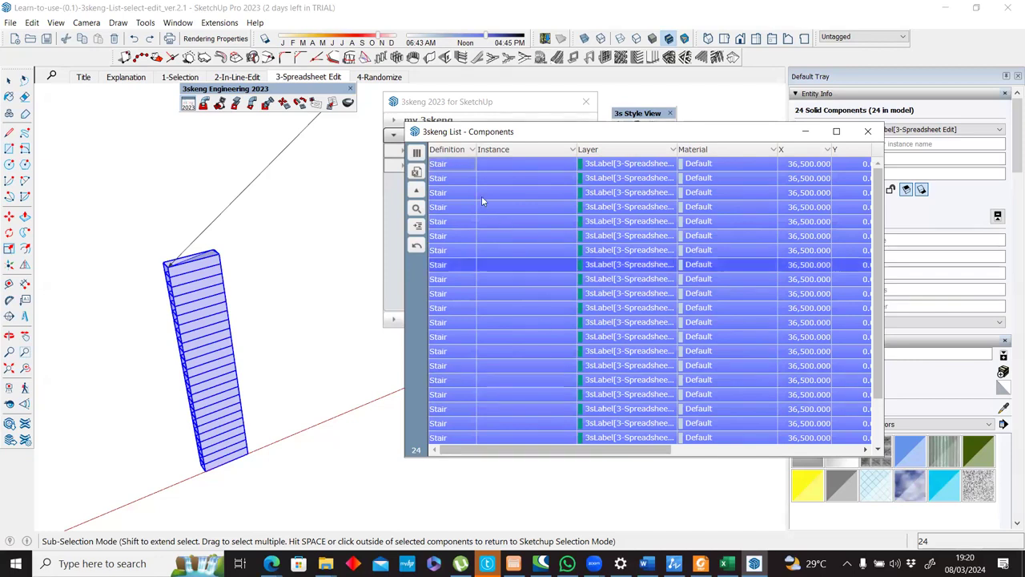
# Select the stair rows from first to last, view them in Spreadsheet Edit and close it without applying changes.
pyautogui.click(446, 166)
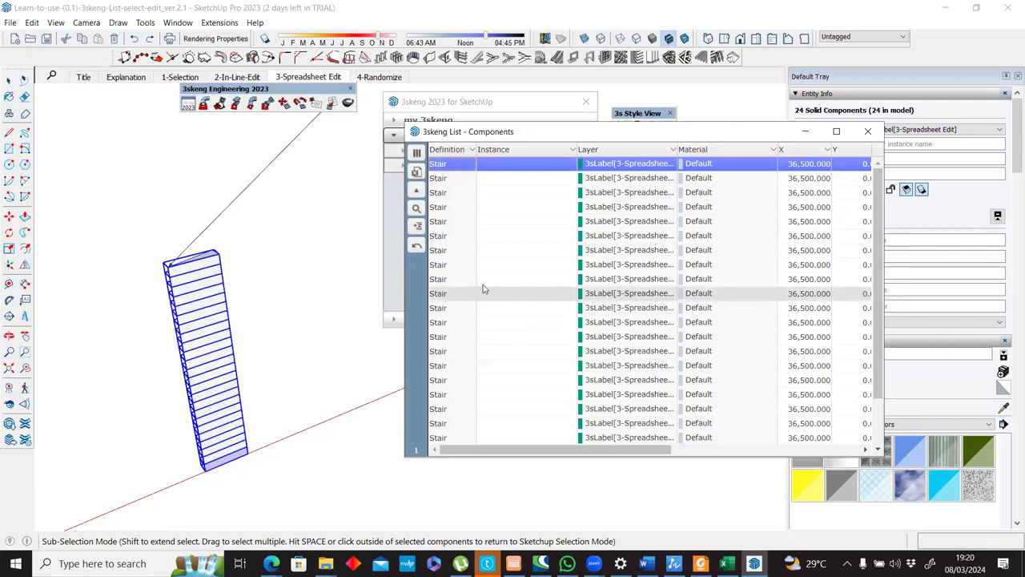
pyautogui.scroll(-2, 491, 421)
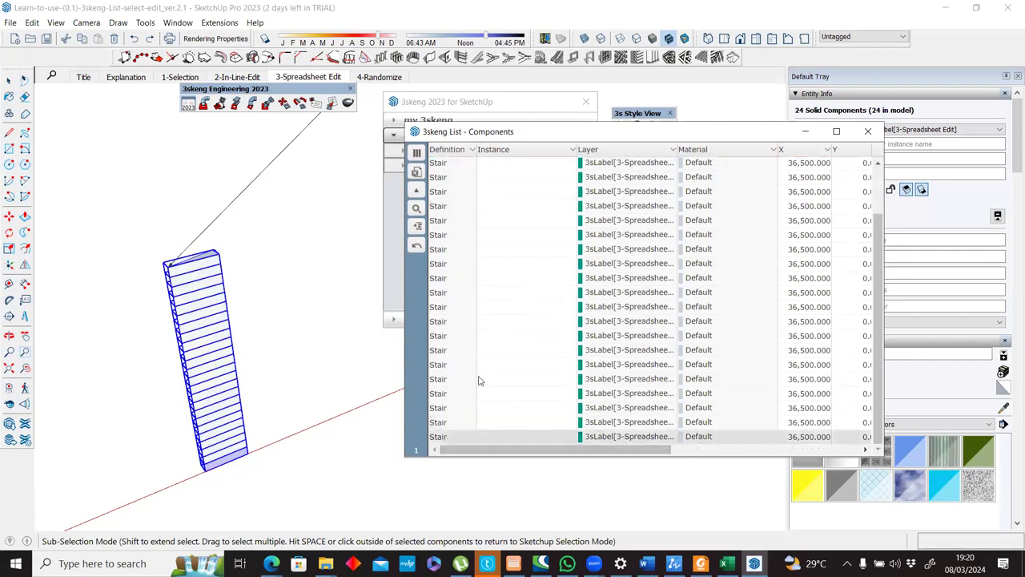
pyautogui.keyDown('shift'); pyautogui.click(447, 438); pyautogui.keyUp('shift')
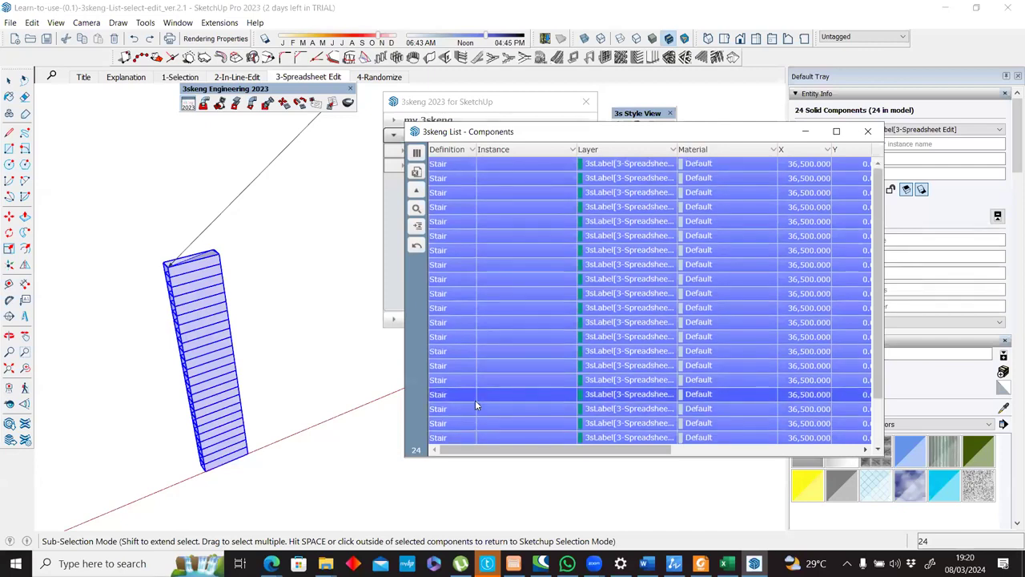
pyautogui.rightClick(465, 176)
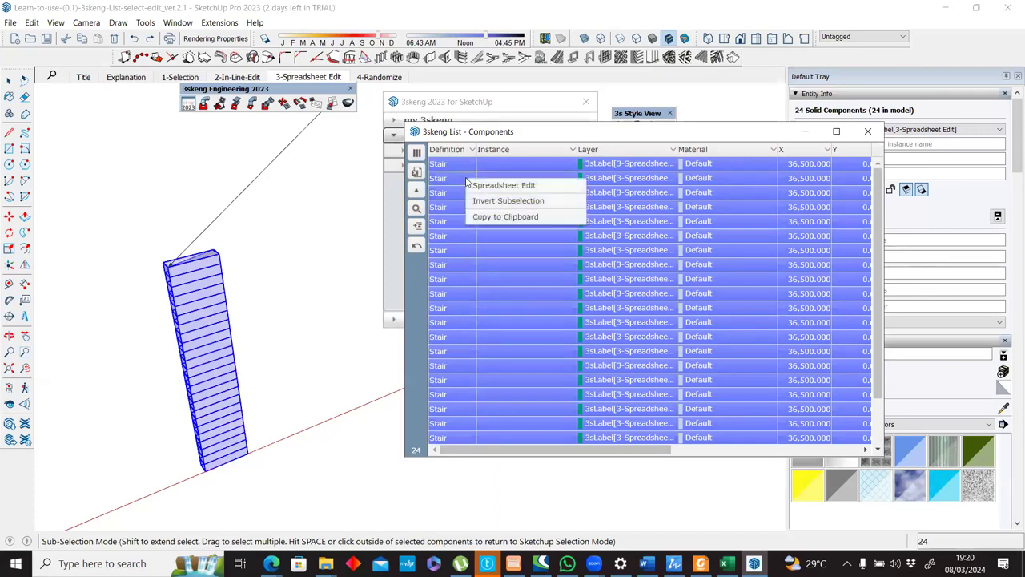
pyautogui.click(480, 185)
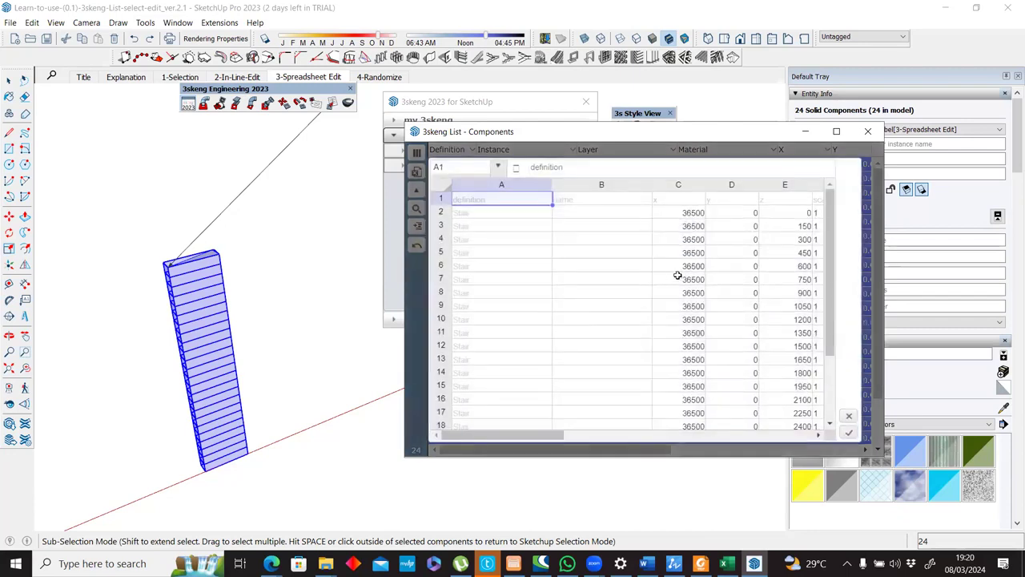
pyautogui.moveTo(551, 437)
pyautogui.mouseDown()
pyautogui.moveTo(536, 437)
pyautogui.moveTo(606, 435)
pyautogui.moveTo(543, 435)
pyautogui.mouseUp()
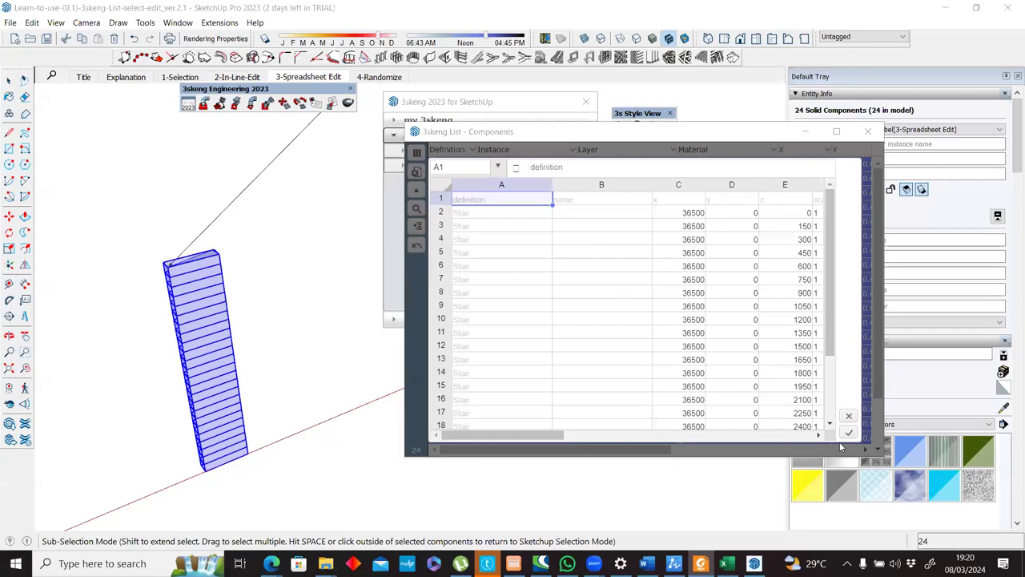
pyautogui.click(849, 415)
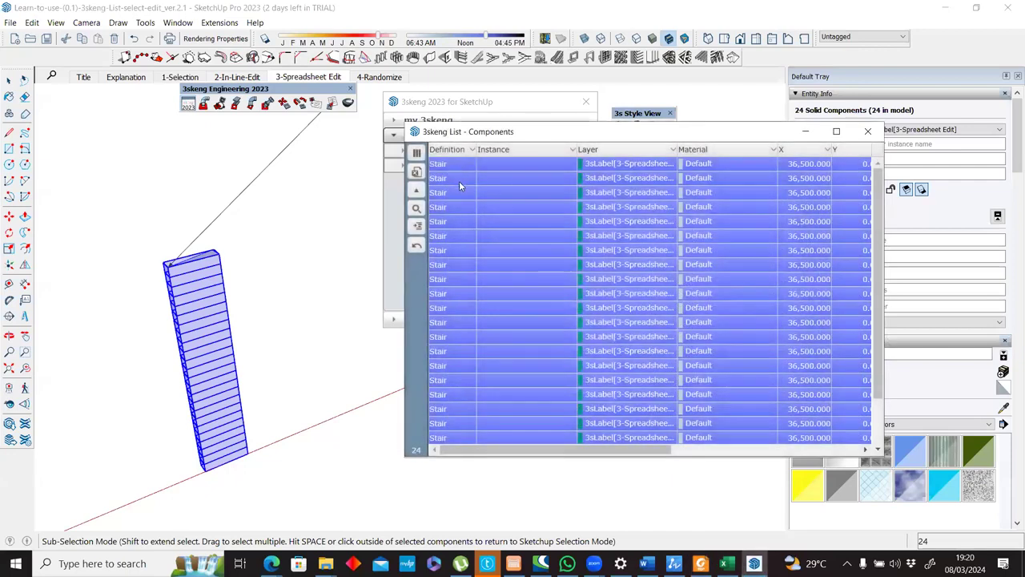
# Select the full range of stair rows again, from the first stair through the last.
pyautogui.click(459, 165)
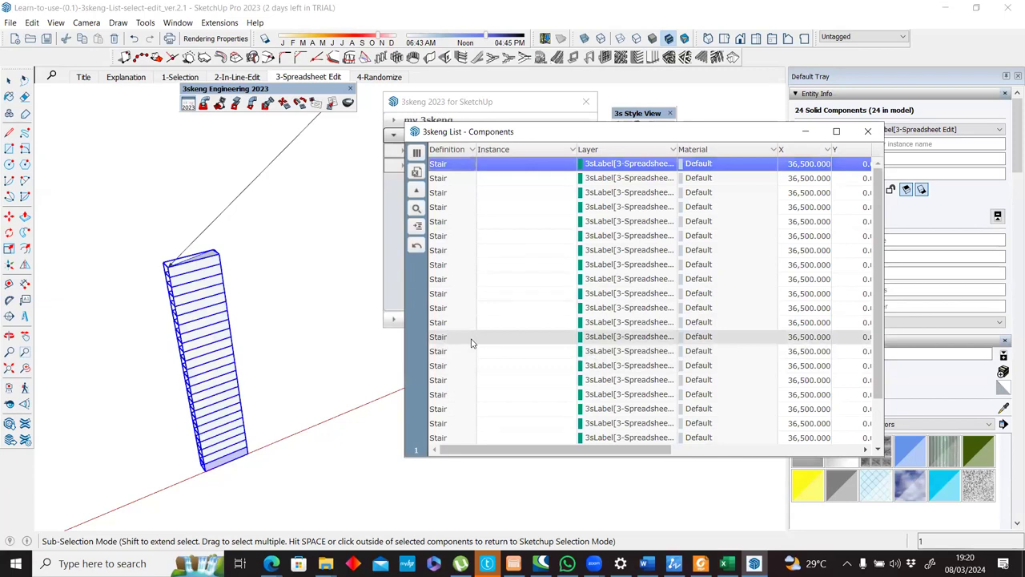
pyautogui.hotkey('ctrl', 'a')
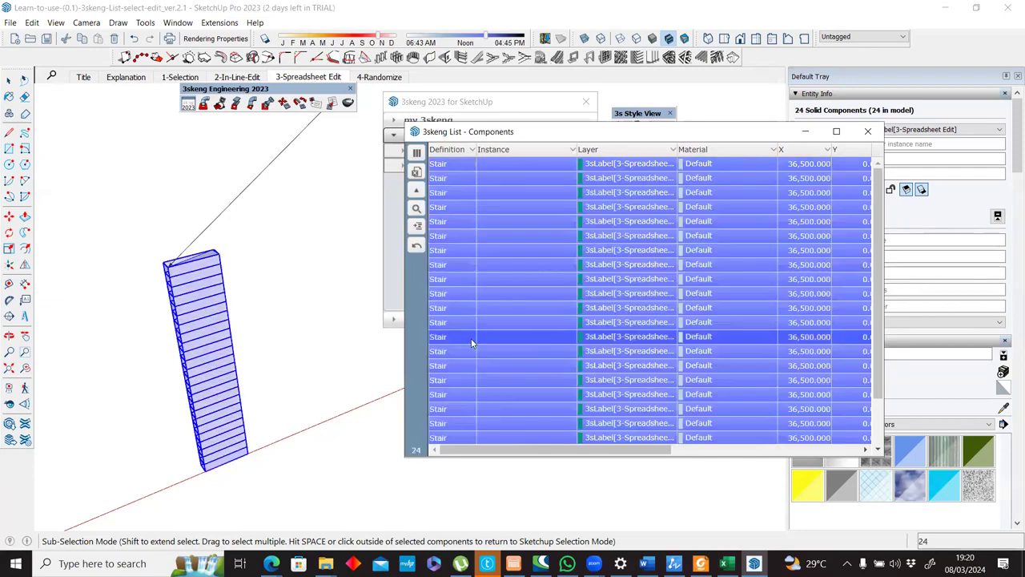
pyautogui.click(446, 165)
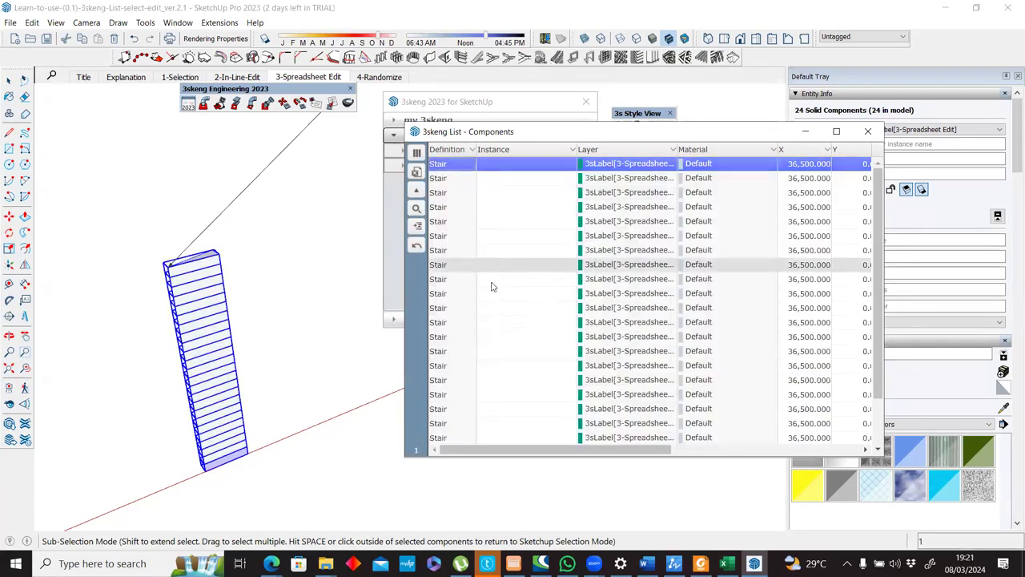
pyautogui.scroll(-2, 478, 413)
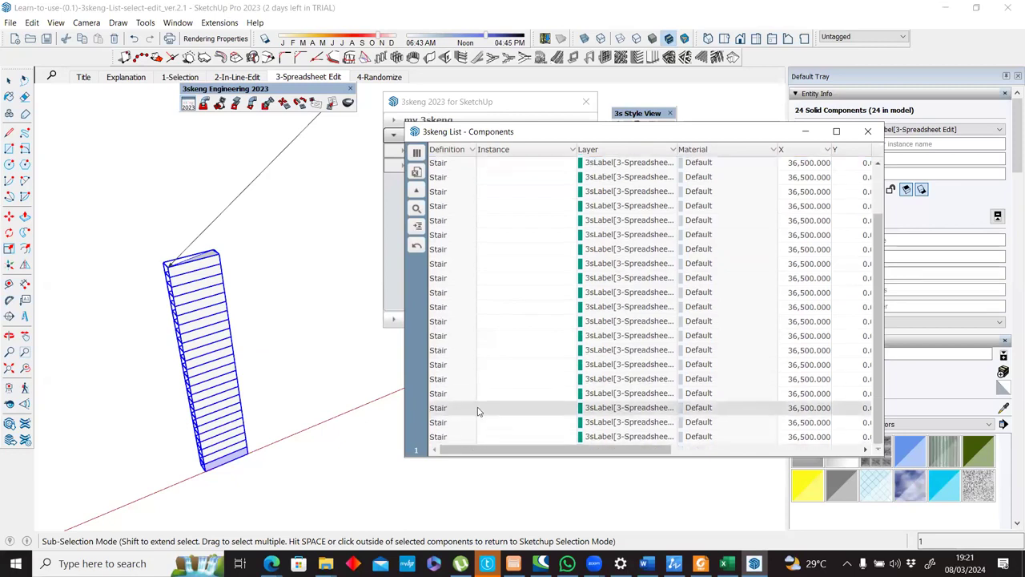
pyautogui.keyDown('shift'); pyautogui.click(446, 438); pyautogui.keyUp('shift')
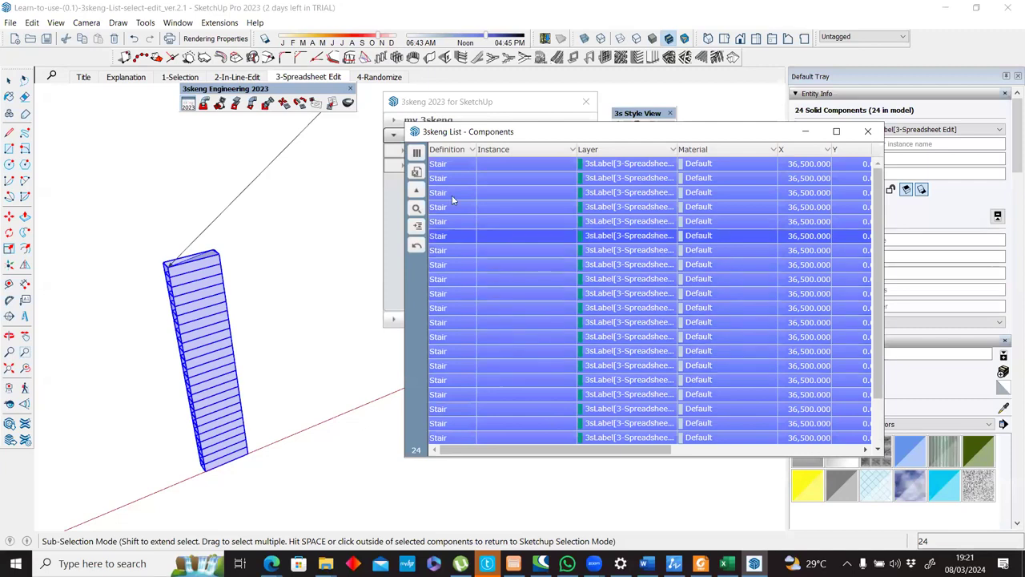
# Open the selected stairs in Spreadsheet Edit and enter the formula =G2+15 in rotation cell G3.
pyautogui.rightClick(468, 252)
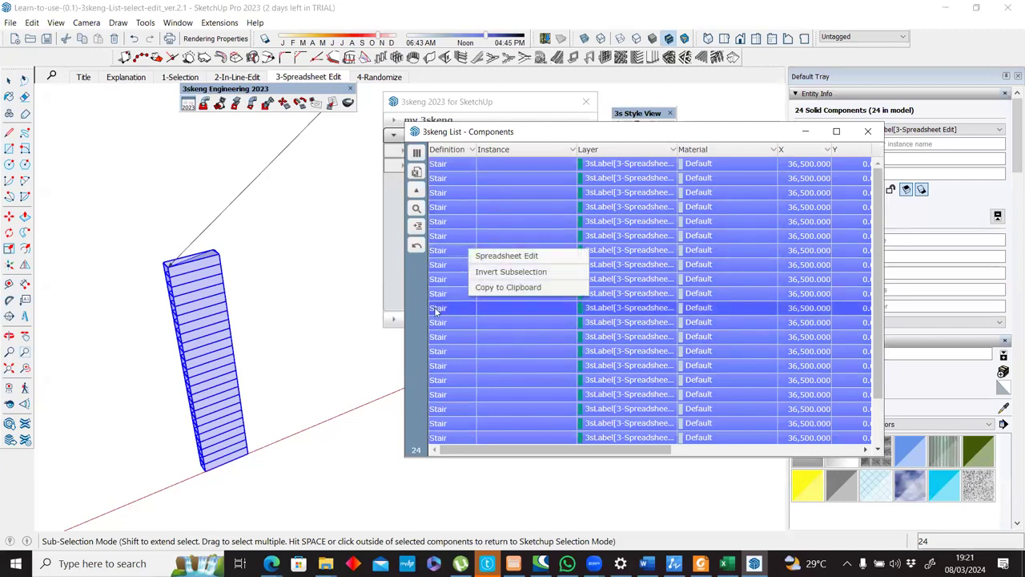
pyautogui.click(522, 257)
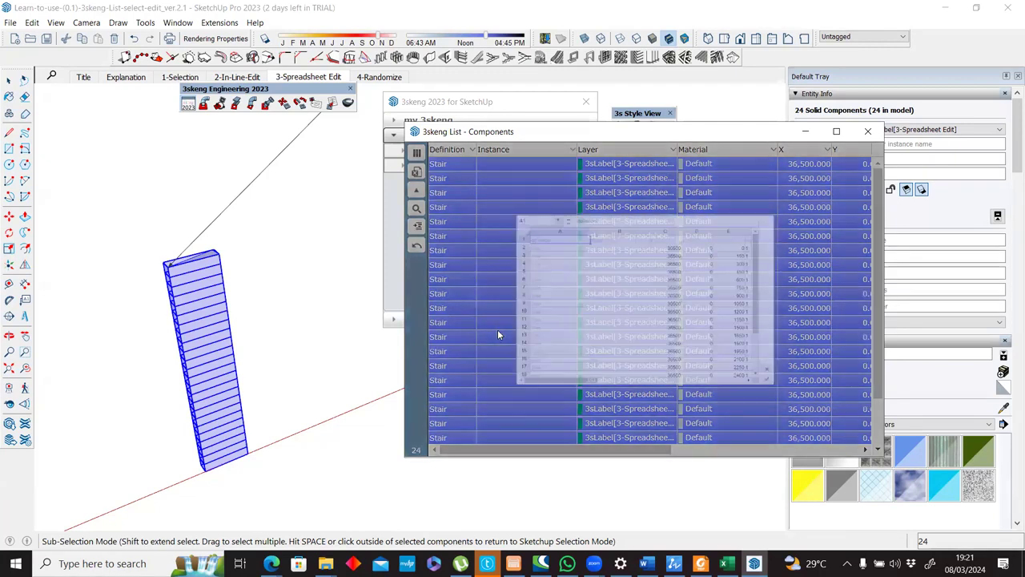
pyautogui.moveTo(520, 433); pyautogui.dragTo(569, 418)
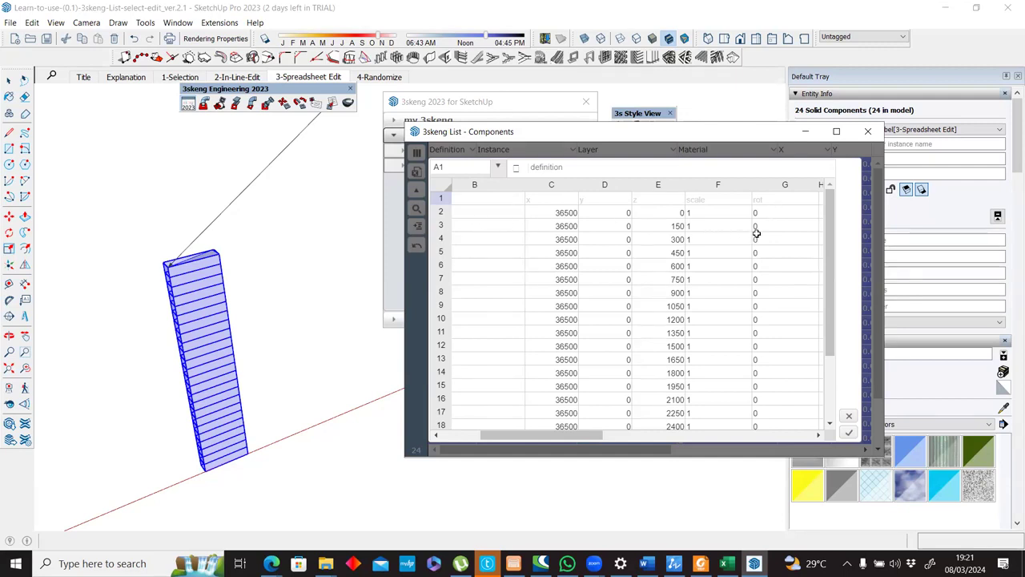
pyautogui.click(765, 227)
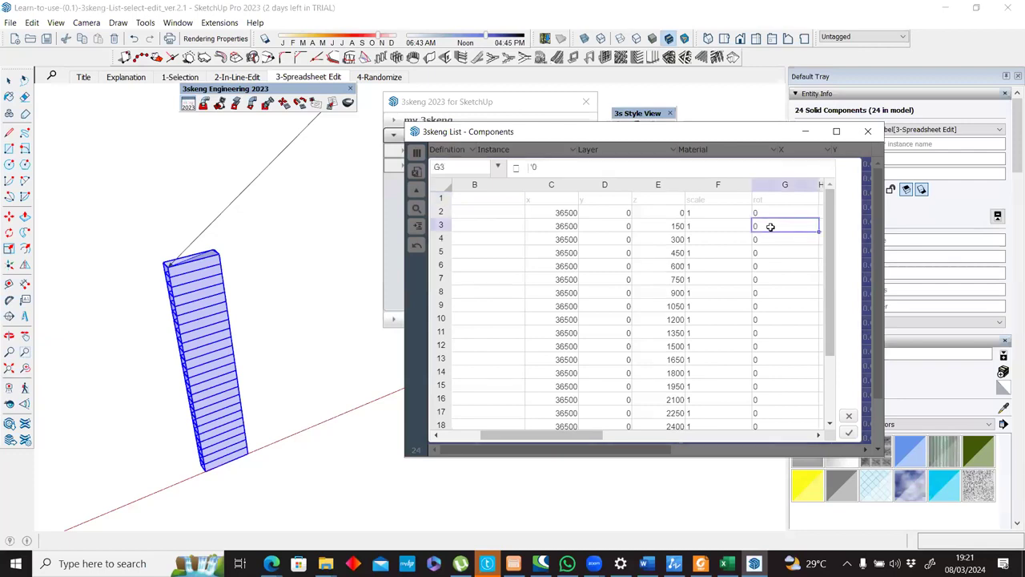
pyautogui.write('=G2+15')
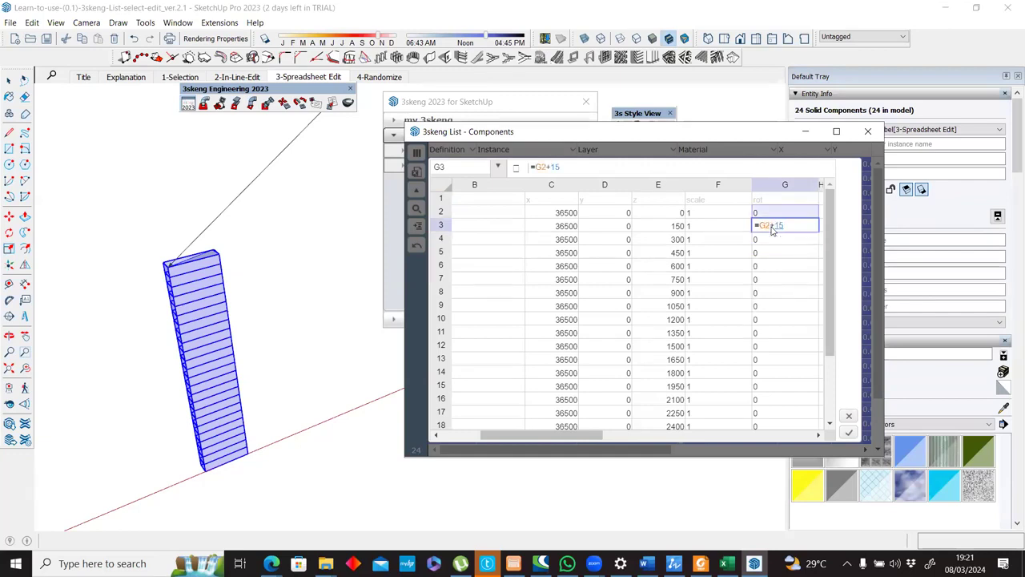
pyautogui.press('Return')
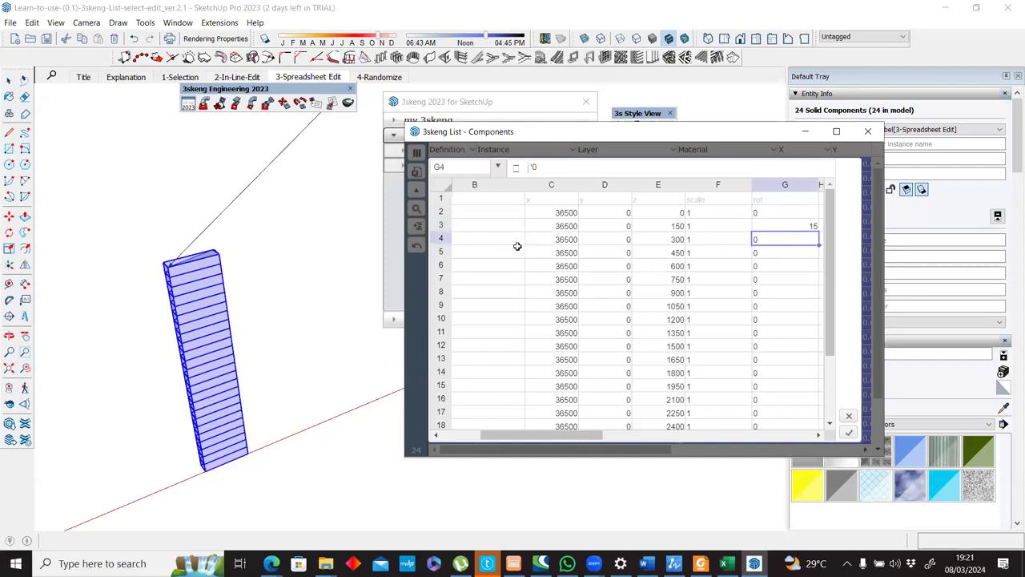
# Fill the rotation formula from cell G3 down through G25.
pyautogui.moveTo(216, 323); pyautogui.dragTo(240, 321, button='middle')
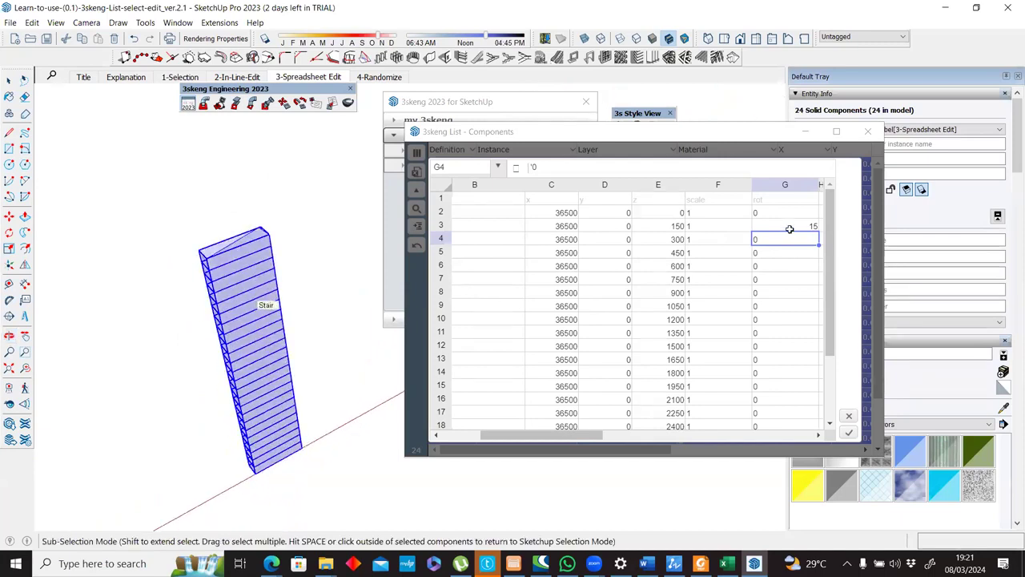
pyautogui.scroll(3, 791, 229)
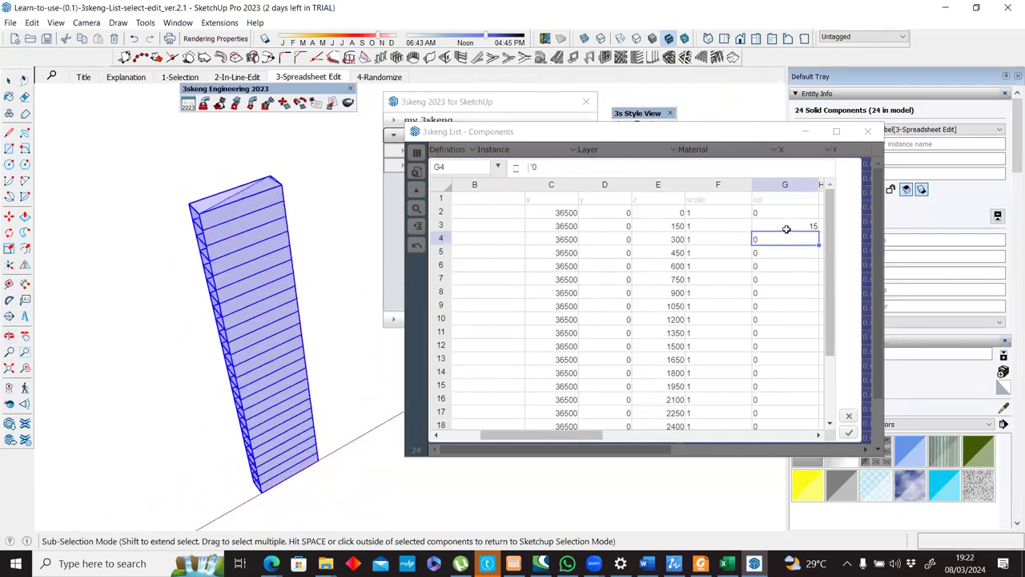
pyautogui.click(787, 227)
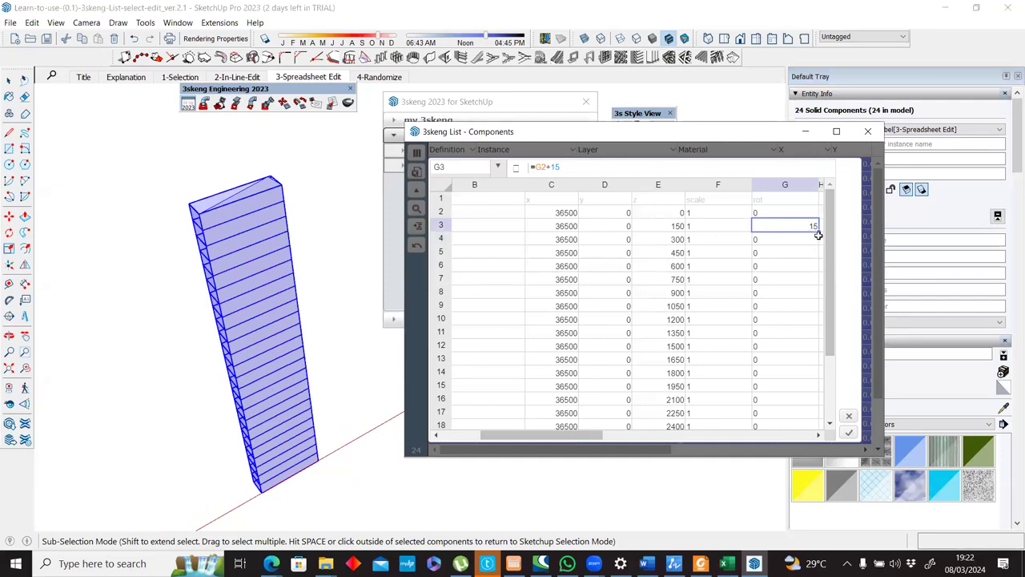
pyautogui.moveTo(815, 228); pyautogui.dragTo(744, 482)
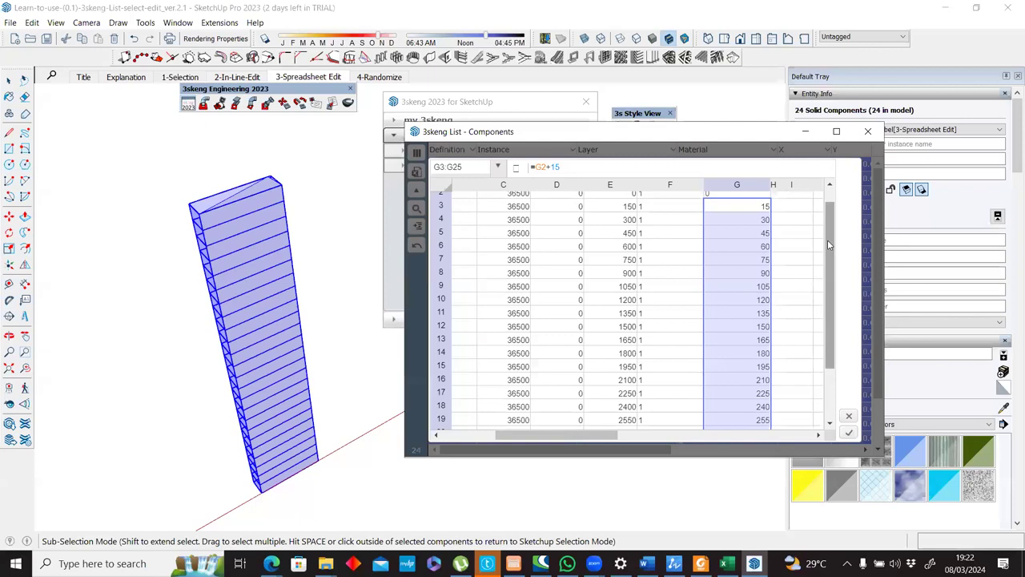
# Check the filled formulas in the rotation column and commit the spreadsheet changes to the stairs.
pyautogui.scroll(-3, 827, 239)
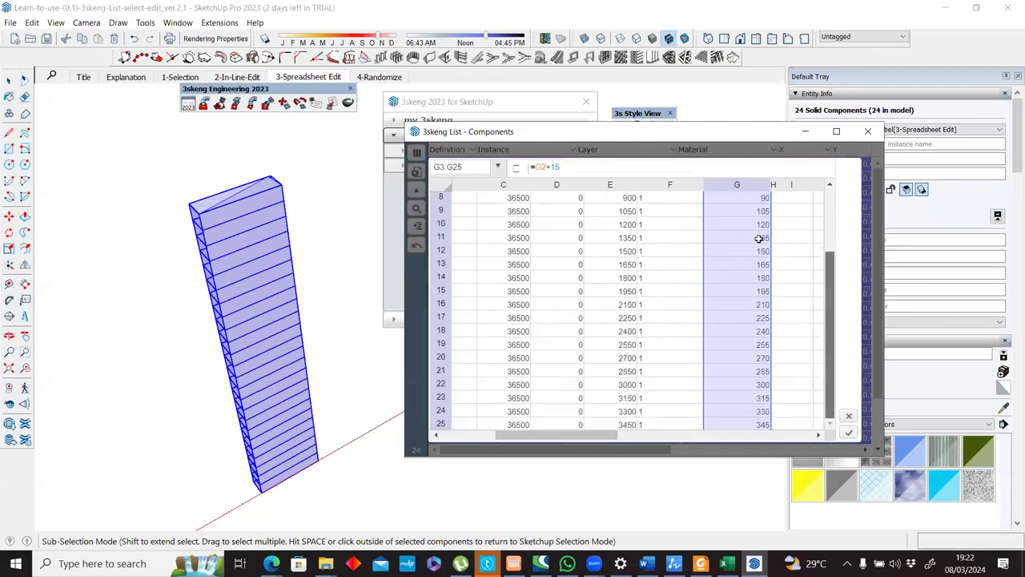
pyautogui.scroll(3, 758, 239)
pyautogui.click(758, 240)
pyautogui.click(758, 254)
pyautogui.click(758, 282)
pyautogui.click(756, 308)
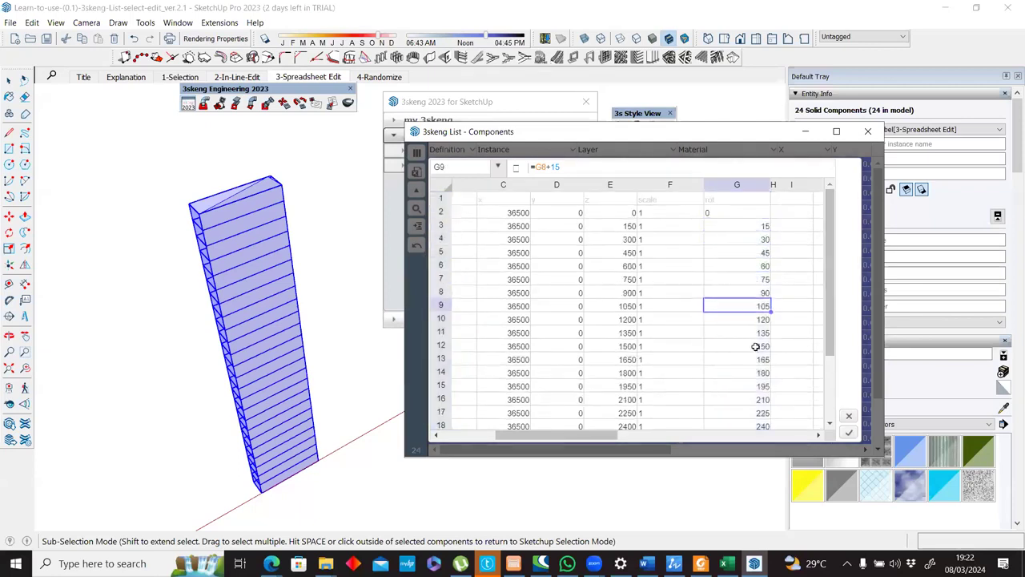
pyautogui.click(756, 374)
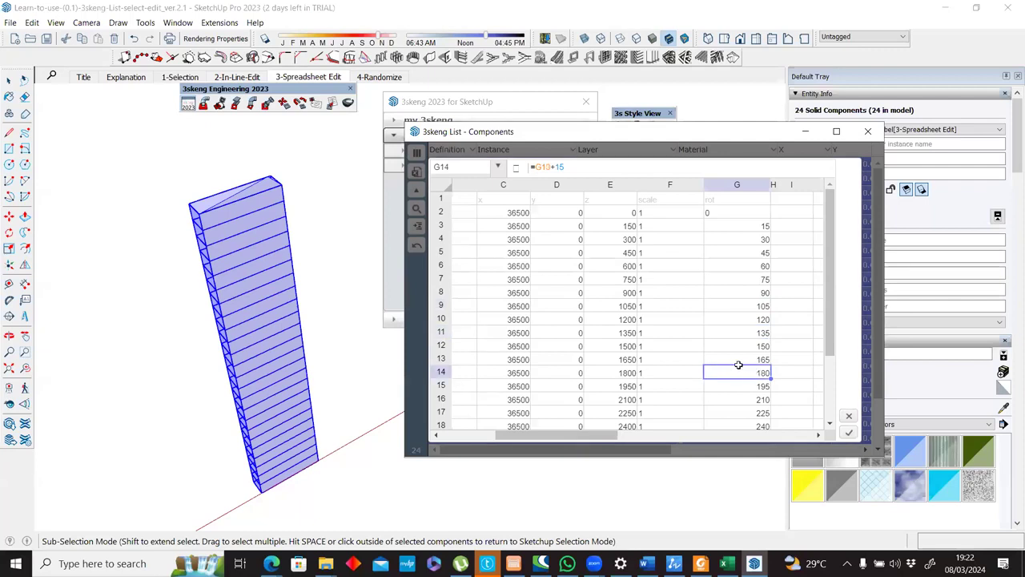
pyautogui.click(847, 434)
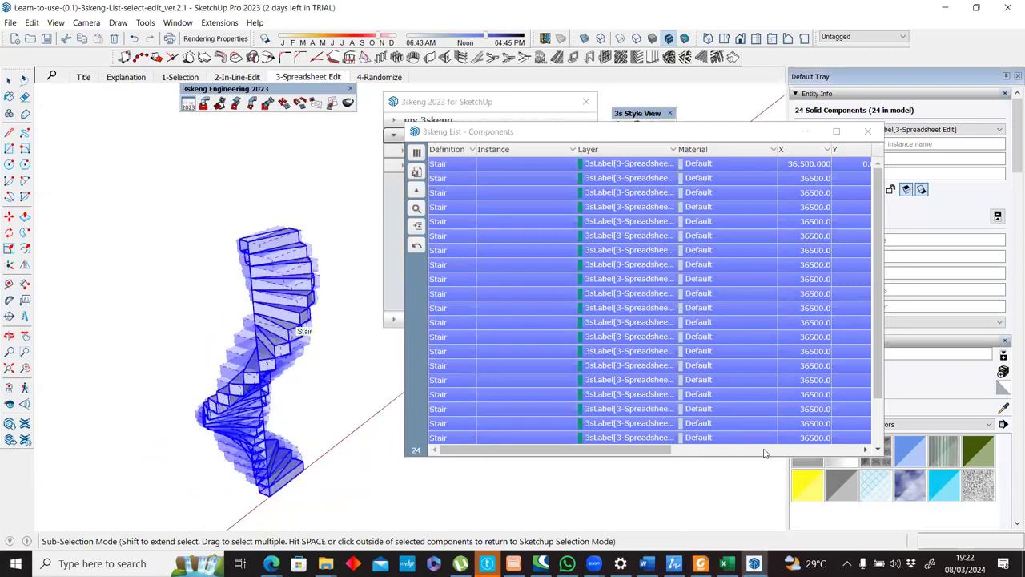
# Review the position, size, scale and rotation columns of the updated stairs in the Components list.
pyautogui.click(803, 451)
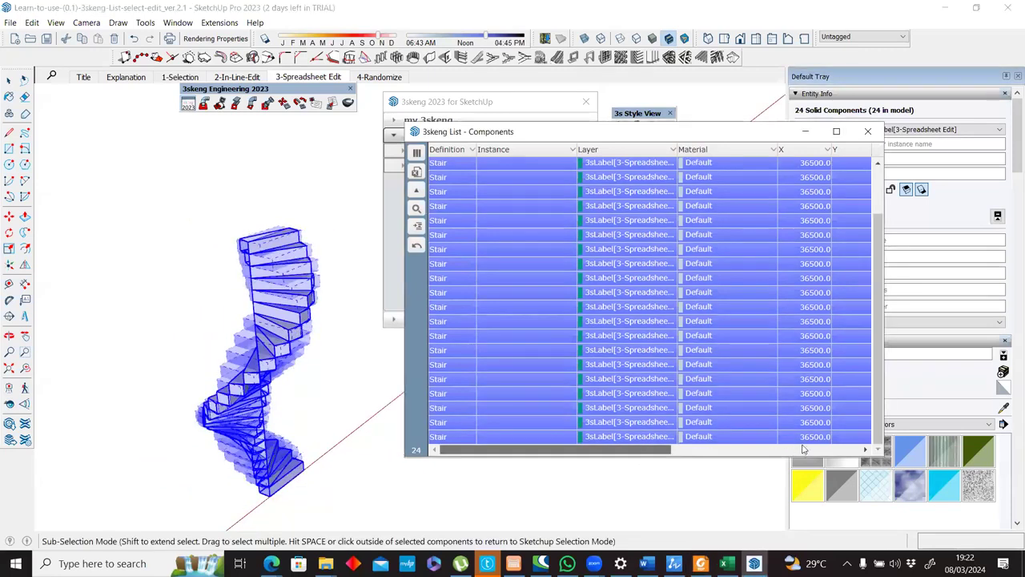
pyautogui.hscroll(7, 693, 330)
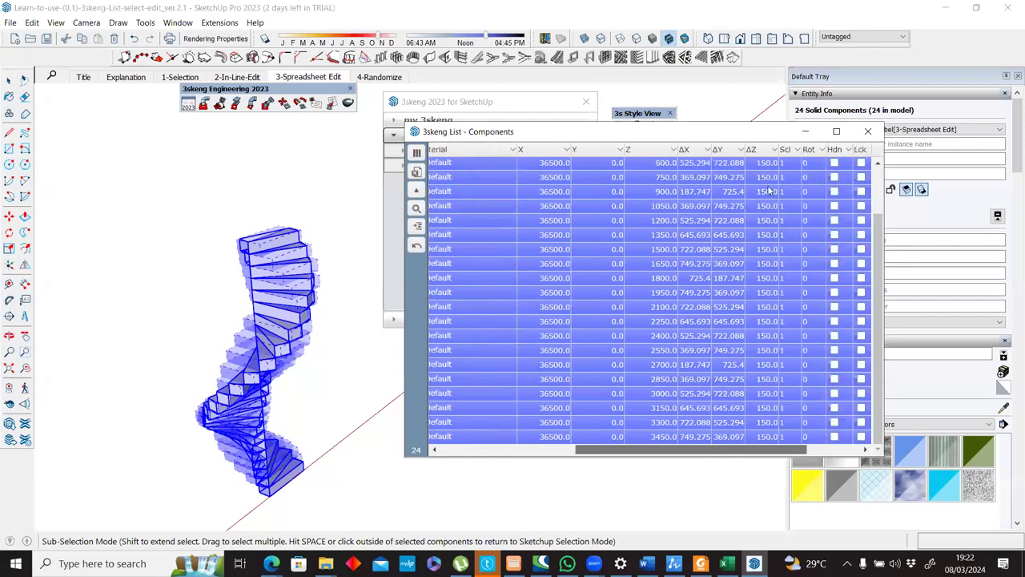
pyautogui.moveTo(751, 347); pyautogui.dragTo(726, 448)
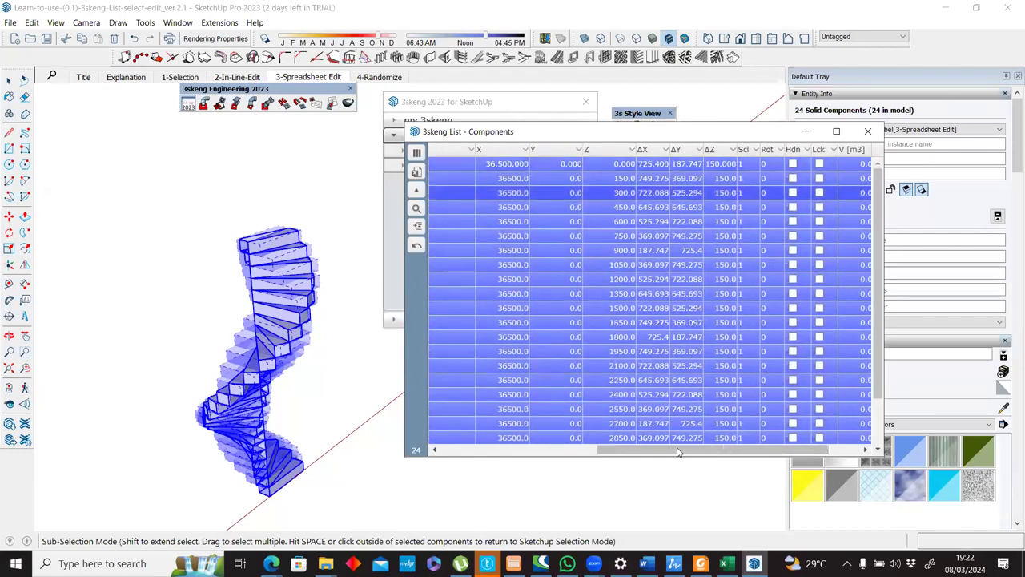
pyautogui.hscroll(2, 709, 393)
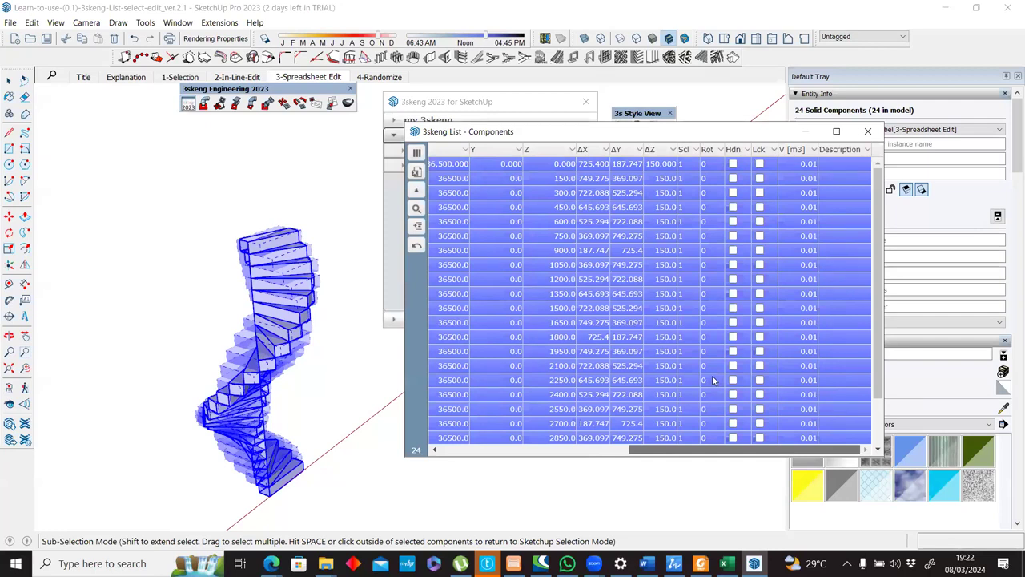
pyautogui.hscroll(-2, 713, 379)
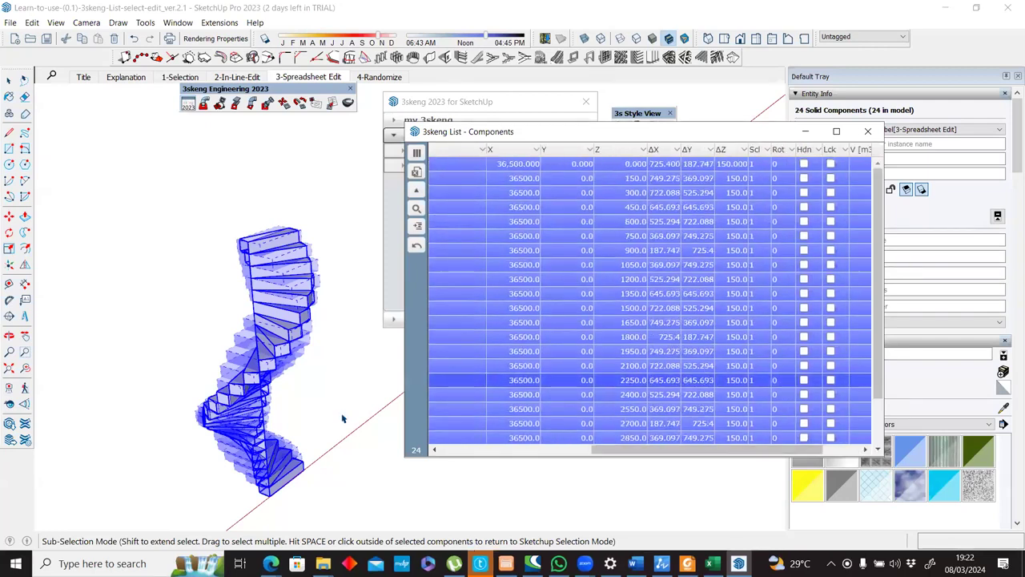
# Clear the stair selection and move the empty list window aside to inspect the spiral staircase.
pyautogui.click(355, 367)
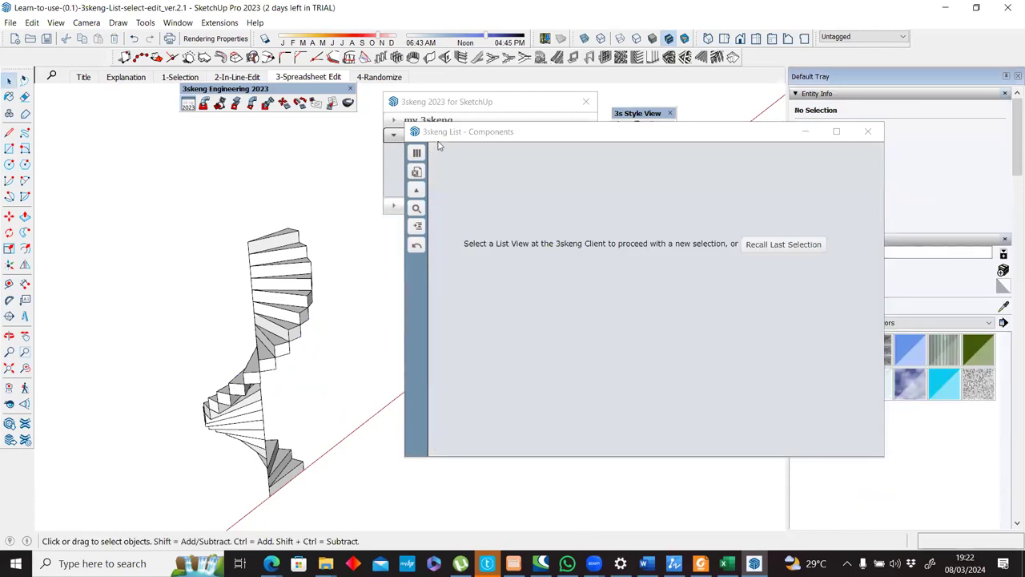
pyautogui.moveTo(460, 134); pyautogui.dragTo(516, 141)
pyautogui.scroll(-3, 362, 318)
pyautogui.moveTo(362, 318)
pyautogui.mouseDown(button='middle')
pyautogui.moveTo(414, 430)
pyautogui.moveTo(384, 321)
pyautogui.moveTo(356, 321)
pyautogui.mouseUp(button='middle')
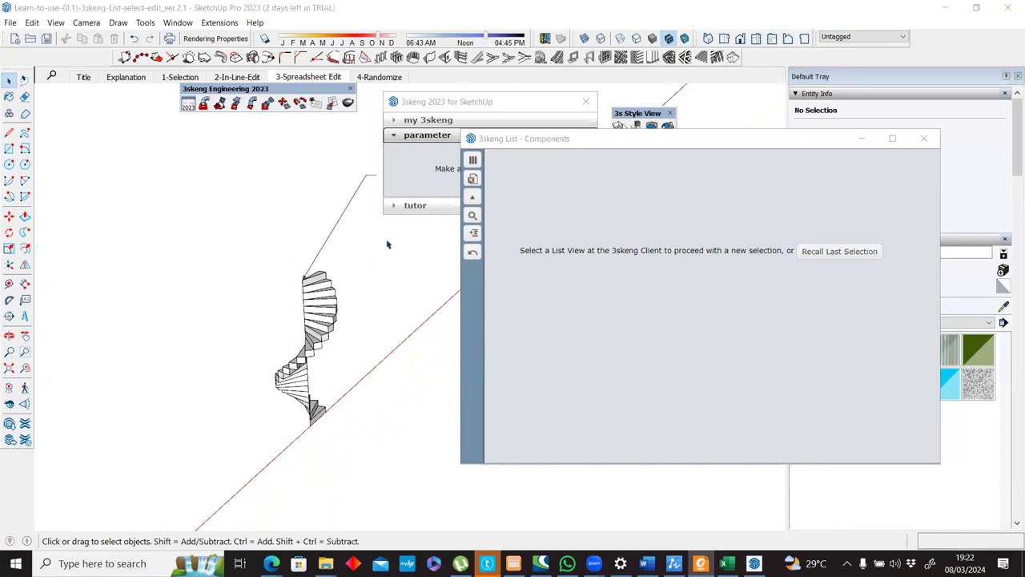
pyautogui.moveTo(324, 322); pyautogui.dragTo(315, 370, button='middle')
pyautogui.scroll(3, 315, 370)
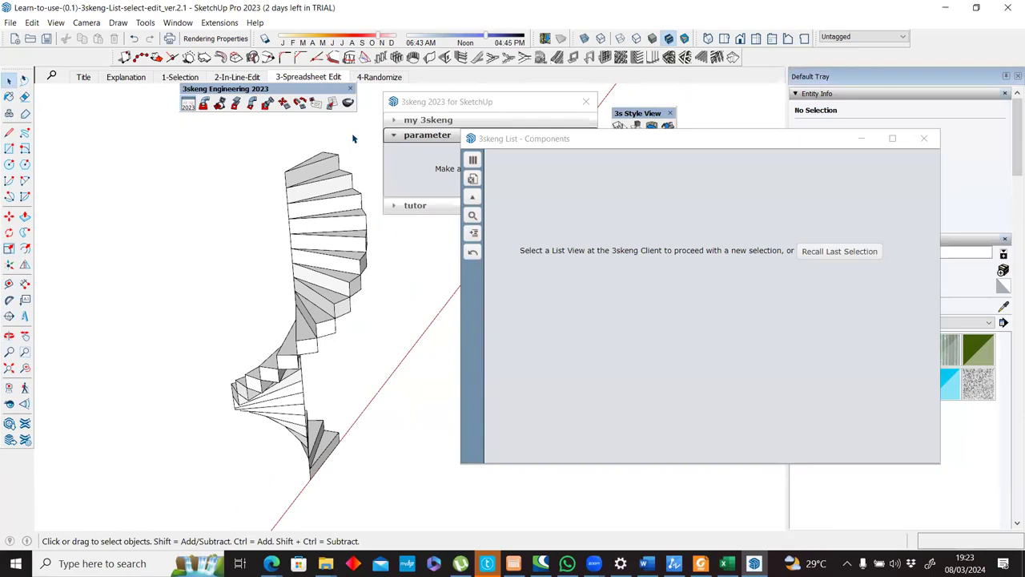
# Switch to the 4-Randomize scene and examine the grid of trees from several angles.
pyautogui.click(382, 77)
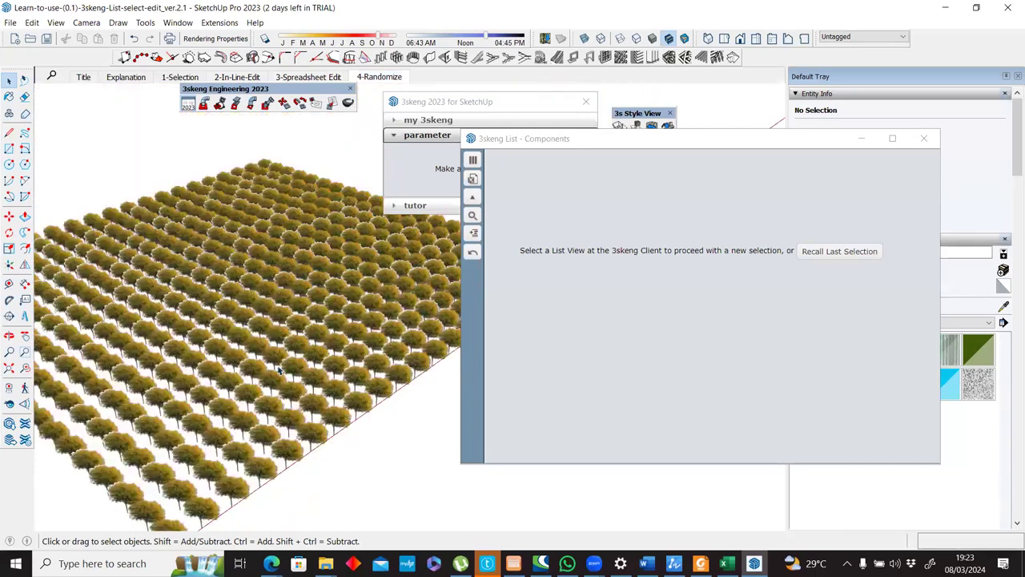
pyautogui.moveTo(293, 388); pyautogui.dragTo(384, 329, button='middle')
pyautogui.scroll(8, 291, 418)
pyautogui.moveTo(291, 418); pyautogui.dragTo(292, 341, button='middle')
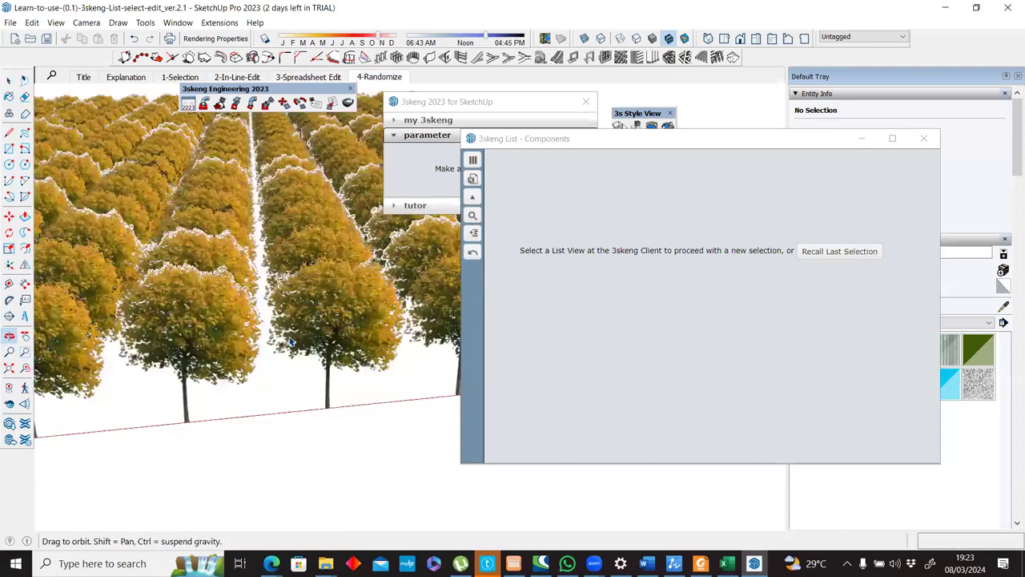
pyautogui.moveTo(177, 238); pyautogui.dragTo(233, 343, button='middle')
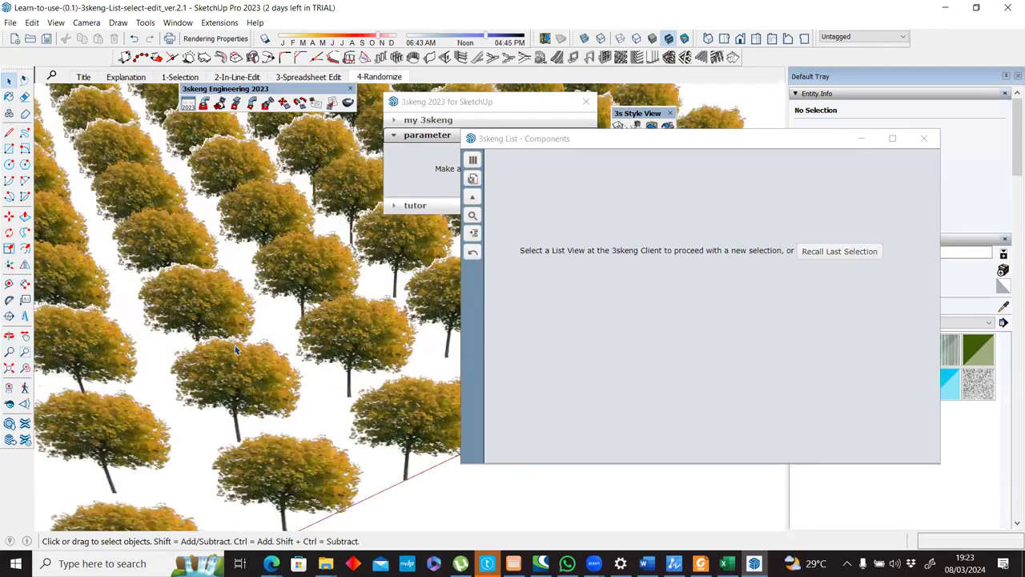
pyautogui.scroll(-10, 235, 349)
pyautogui.scroll(5, 248, 238)
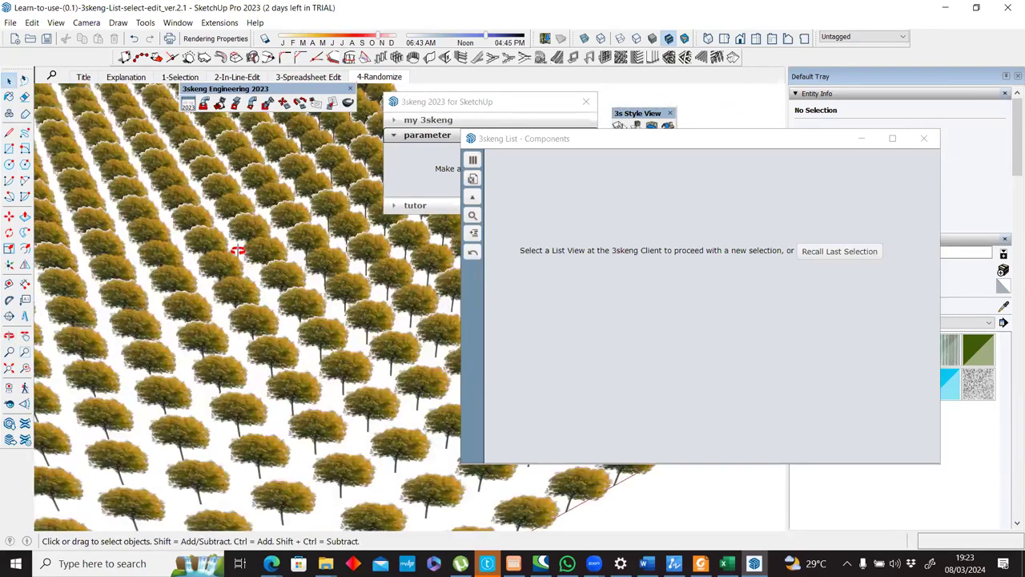
pyautogui.scroll(6, 238, 250)
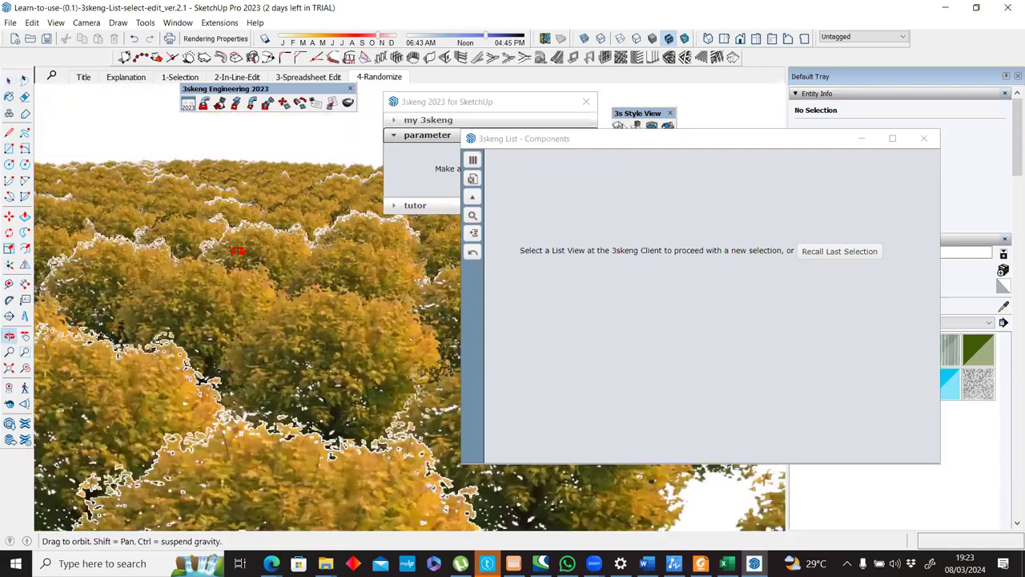
pyautogui.scroll(-6, 237, 251)
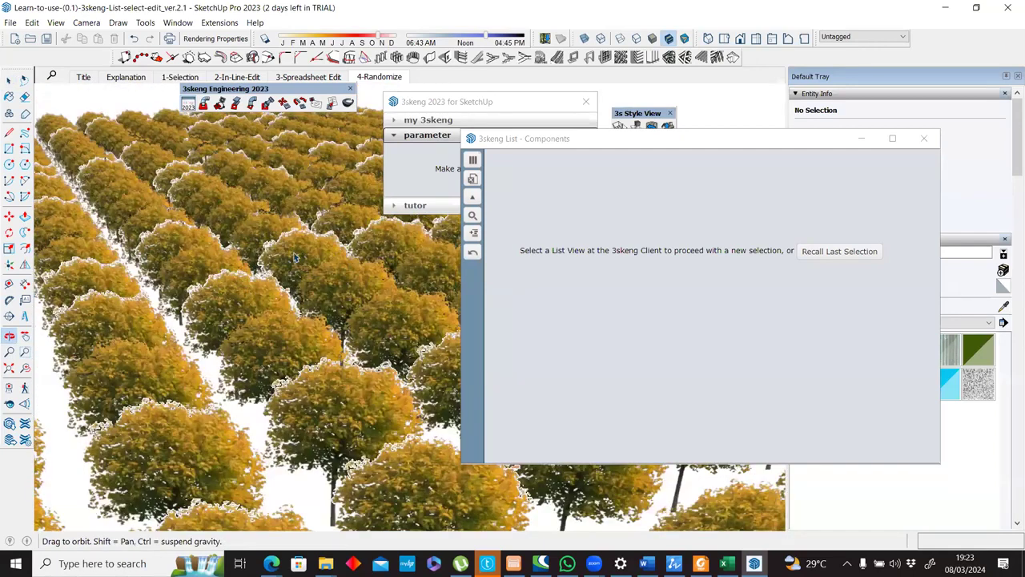
# Select all the trees, move the list window off the 3skeng client and open the Components list for the selection.
pyautogui.scroll(-4, 293, 265)
pyautogui.scroll(-2, 157, 214)
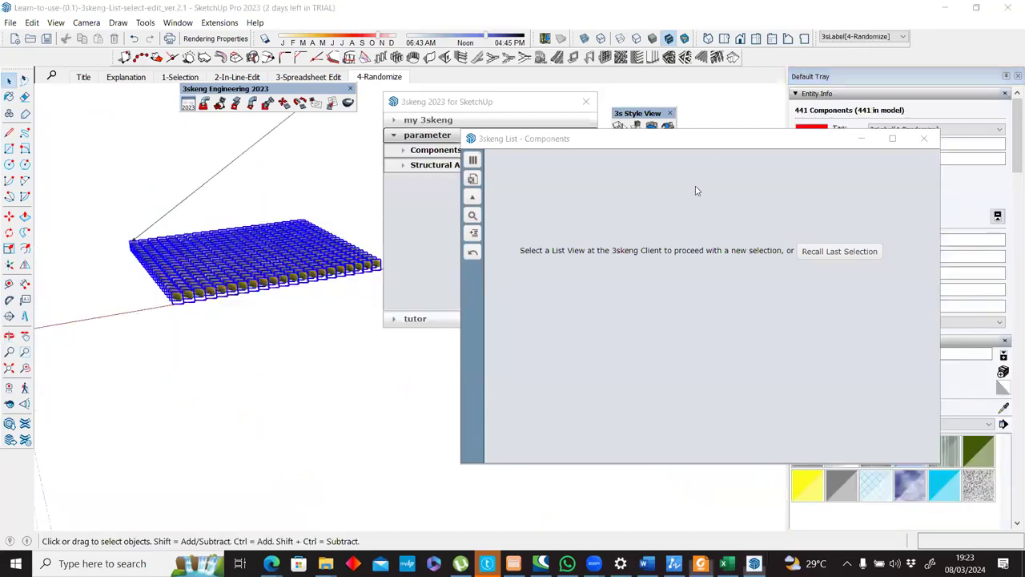
pyautogui.click(551, 140)
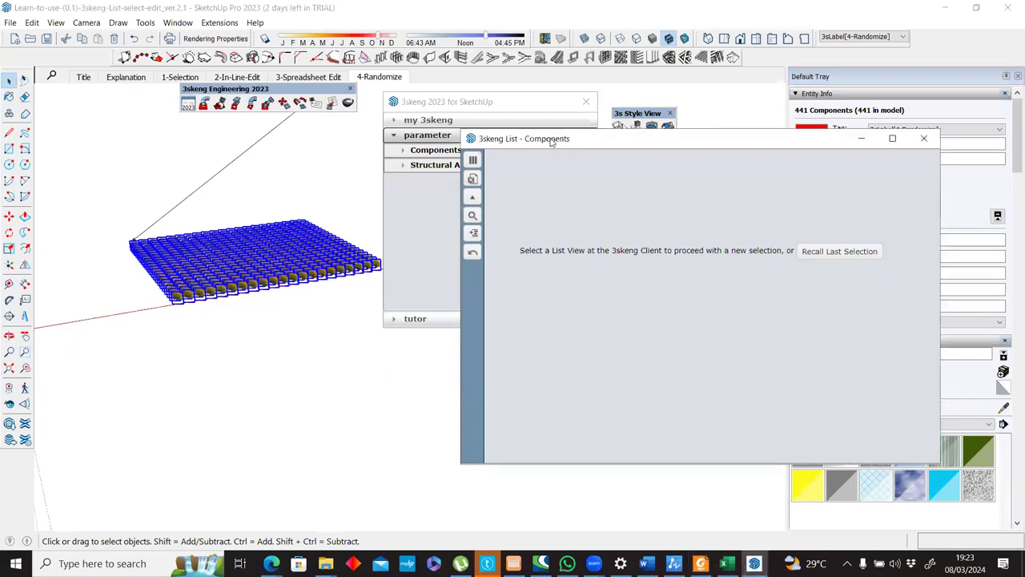
pyautogui.moveTo(550, 140); pyautogui.dragTo(690, 97)
pyautogui.click(472, 151)
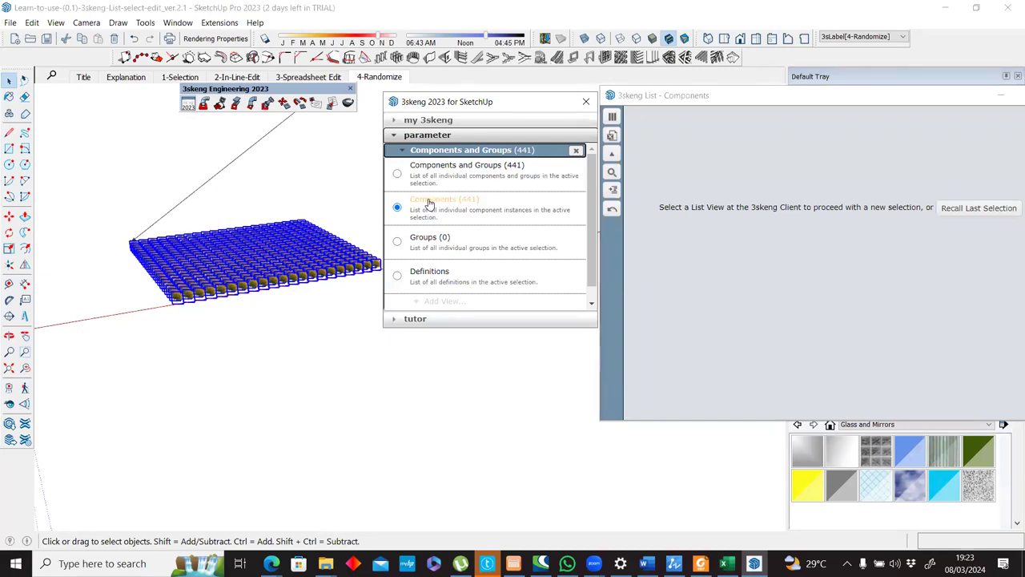
pyautogui.click(431, 201)
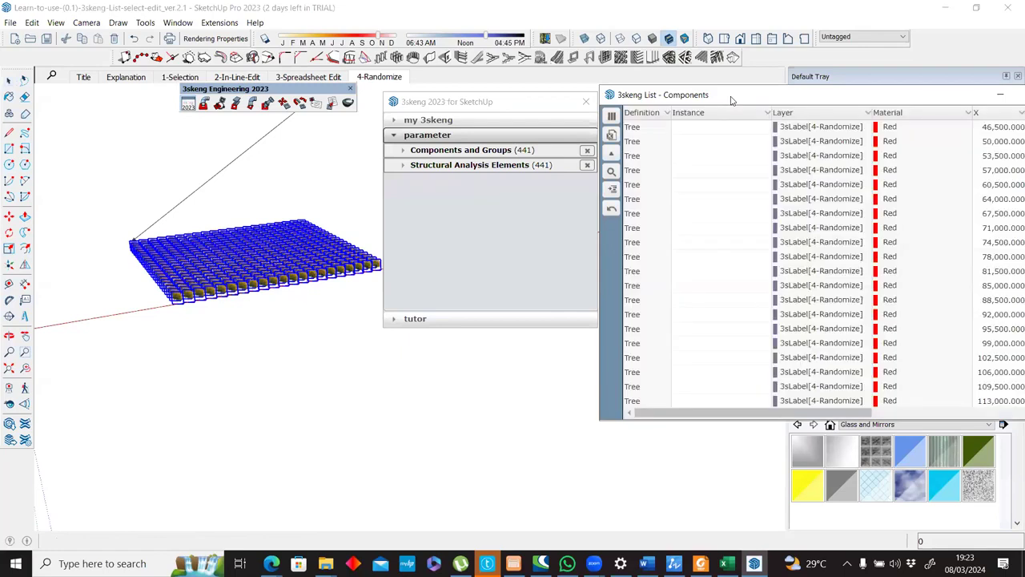
# Reposition the tree Components list over the model and bring its X, Y and Z columns into view.
pyautogui.moveTo(750, 95); pyautogui.dragTo(445, 102)
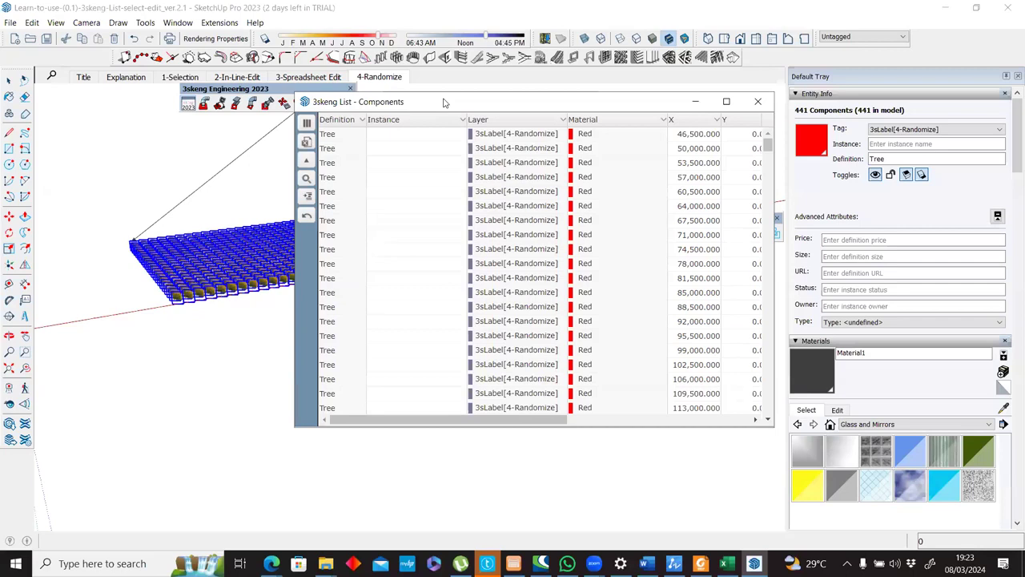
pyautogui.click(581, 262)
pyautogui.moveTo(535, 103); pyautogui.dragTo(451, 140)
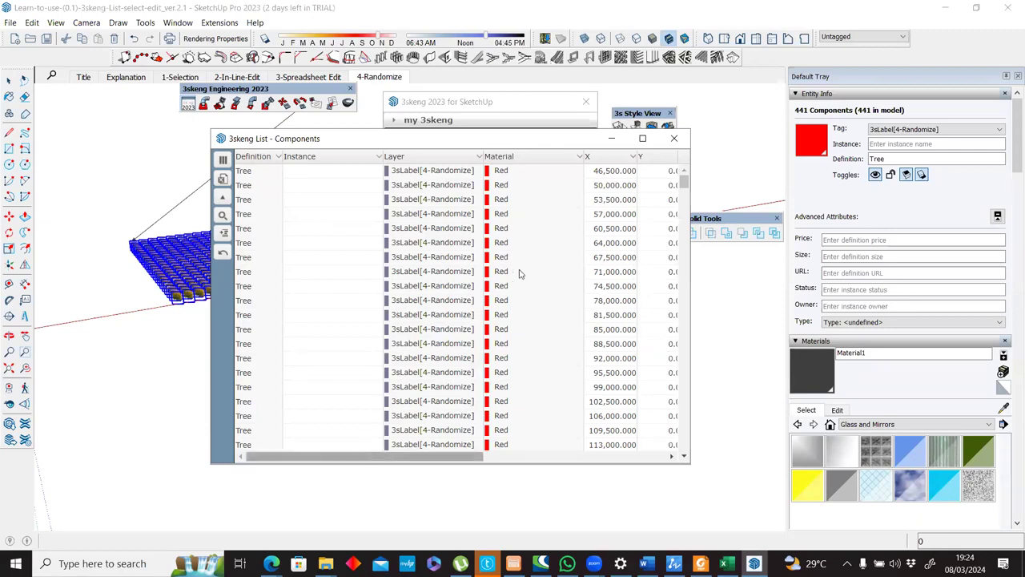
pyautogui.hscroll(3, 563, 160)
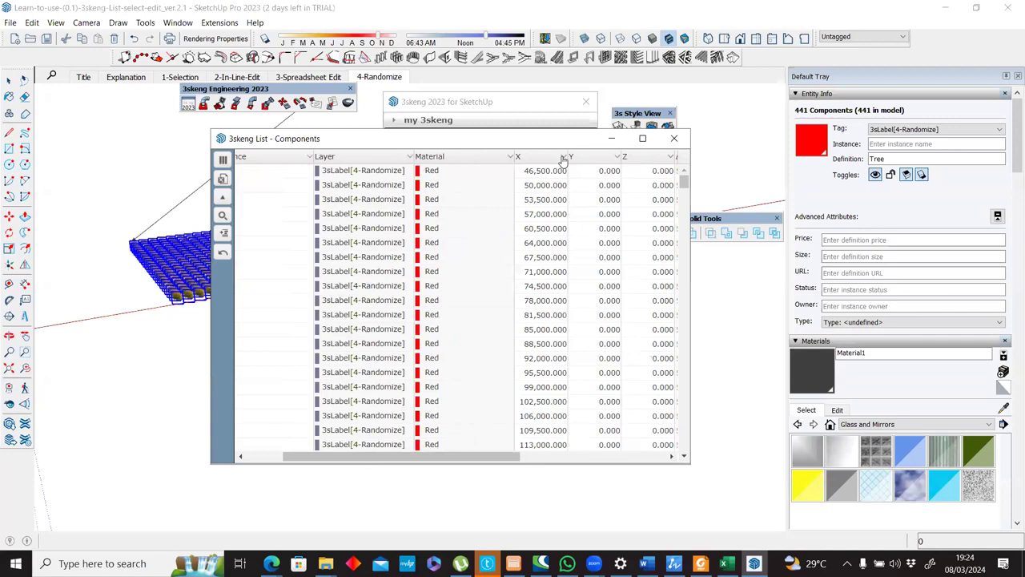
# Open the X column's Round and Randomize options and bring the Scl and Rot columns of the tree list into view.
pyautogui.click(564, 157)
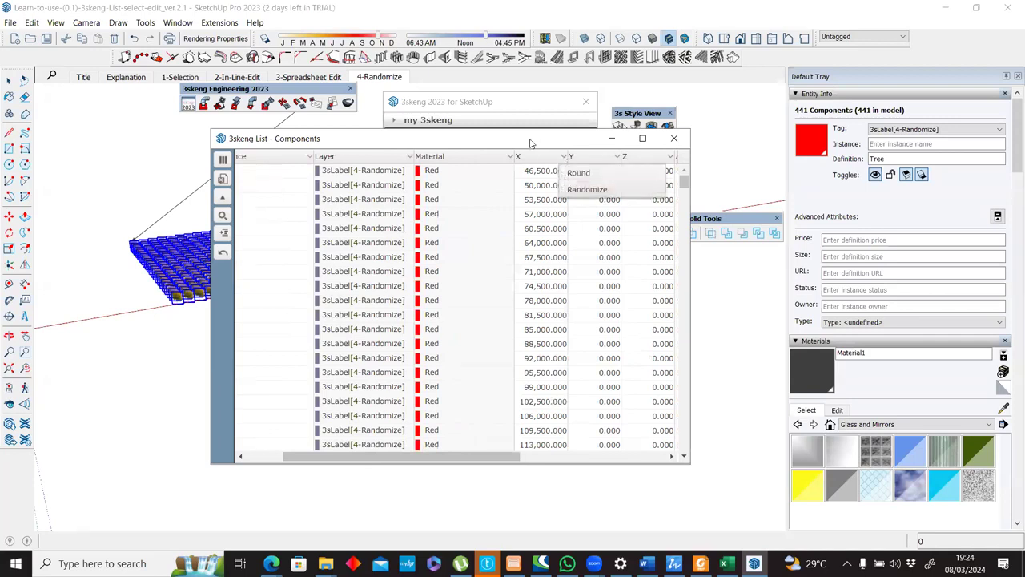
pyautogui.moveTo(535, 143); pyautogui.dragTo(591, 146)
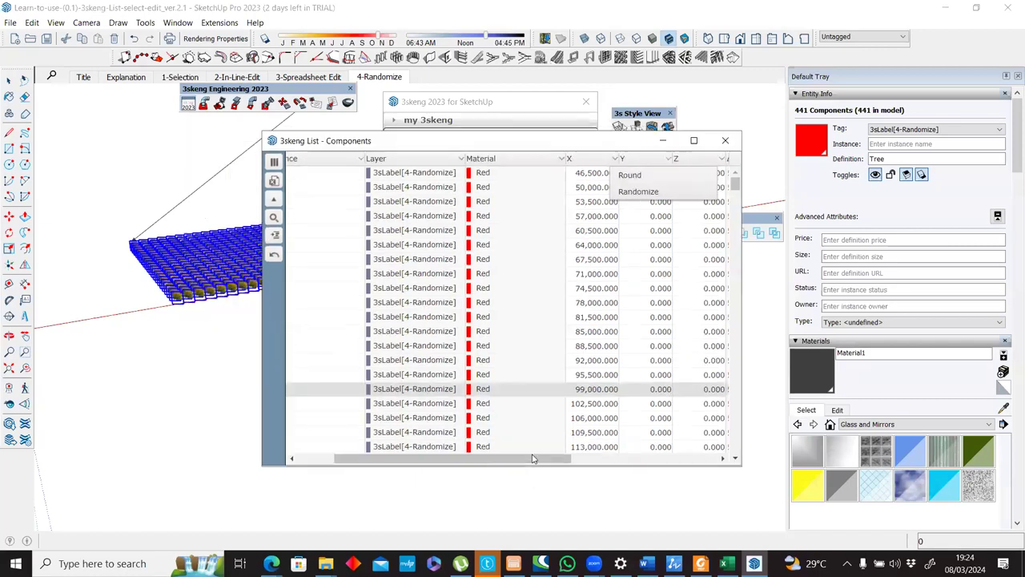
pyautogui.moveTo(568, 459); pyautogui.dragTo(687, 462)
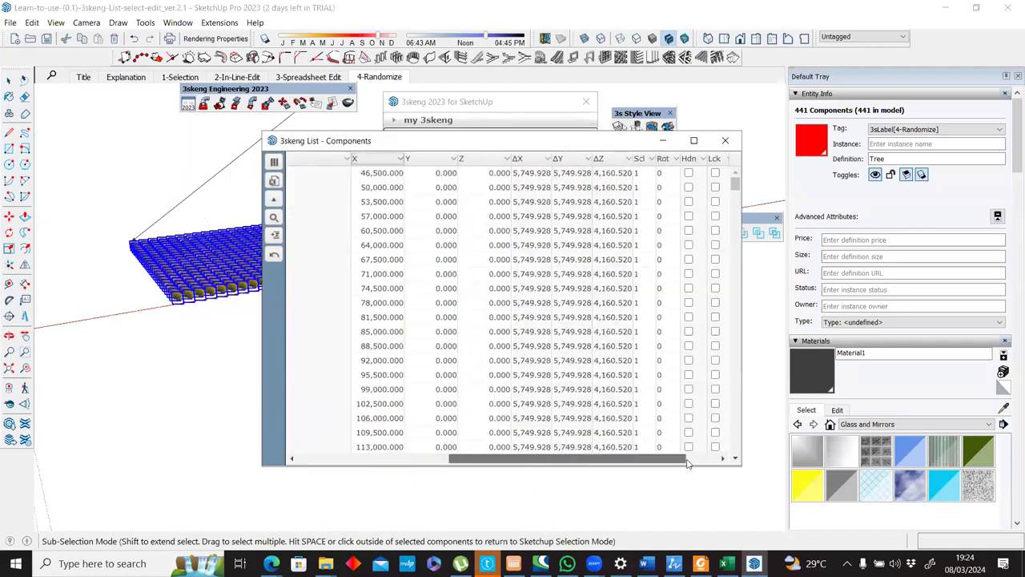
pyautogui.hscroll(2, 610, 176)
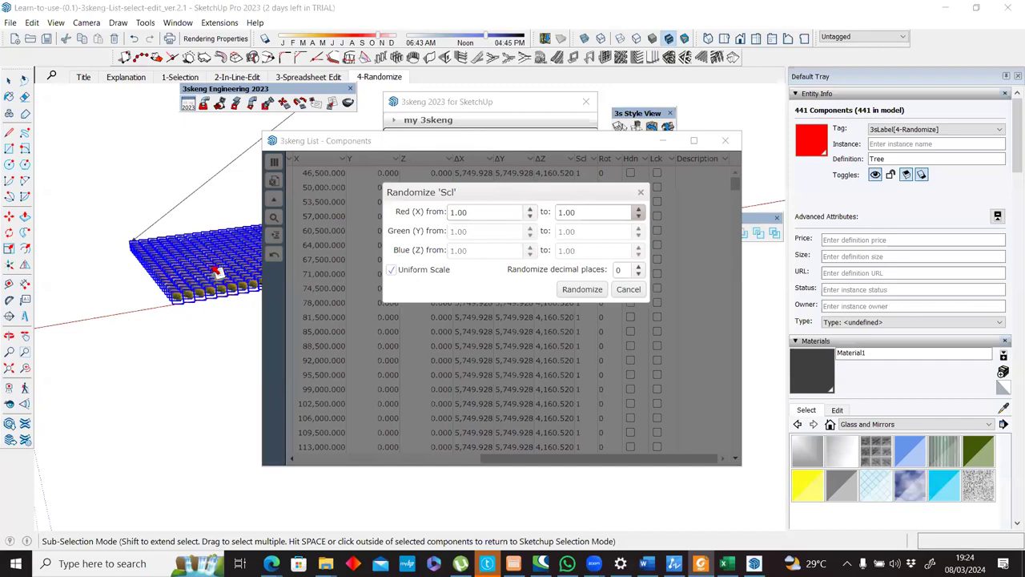
# Randomize the Scl value of all trees uniformly from 1.00 to 2.00 with 0 decimal places and inspect the grid.
pyautogui.scroll(4, 216, 269)
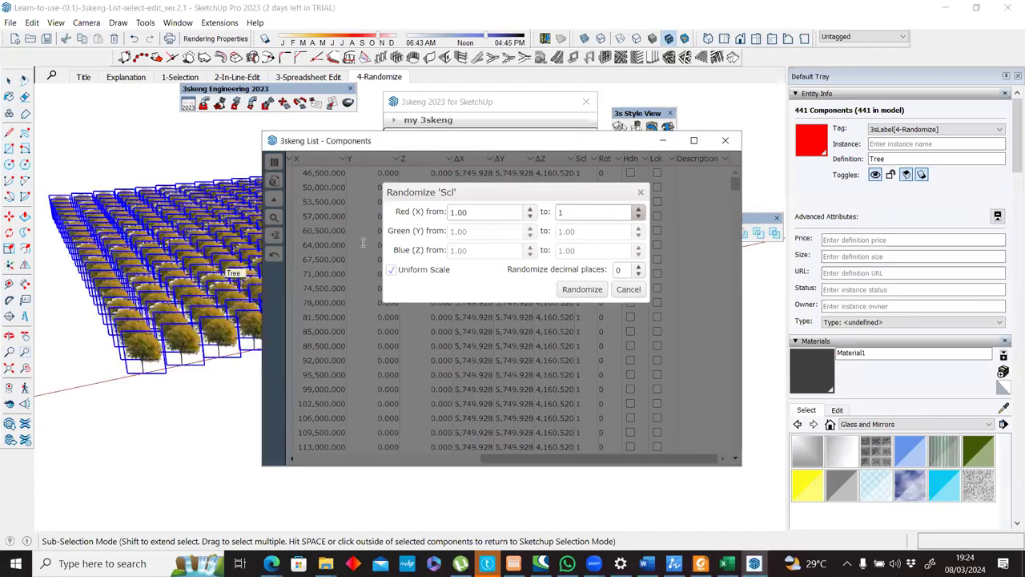
pyautogui.scroll(3, 565, 226)
pyautogui.scroll(-2, 567, 224)
pyautogui.doubleClick(562, 213)
pyautogui.write('2')
pyautogui.press('Tab')
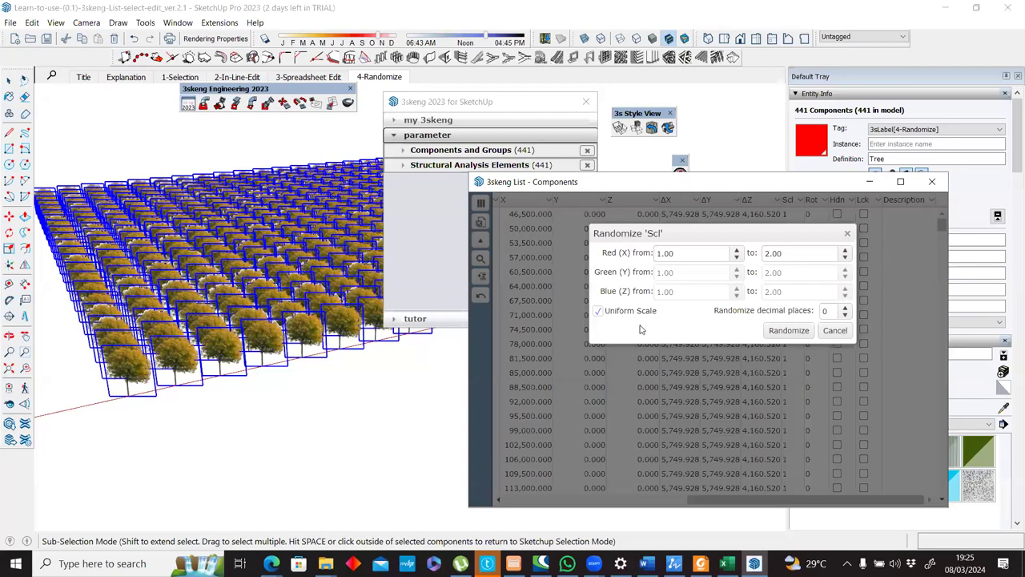
pyautogui.click(771, 335)
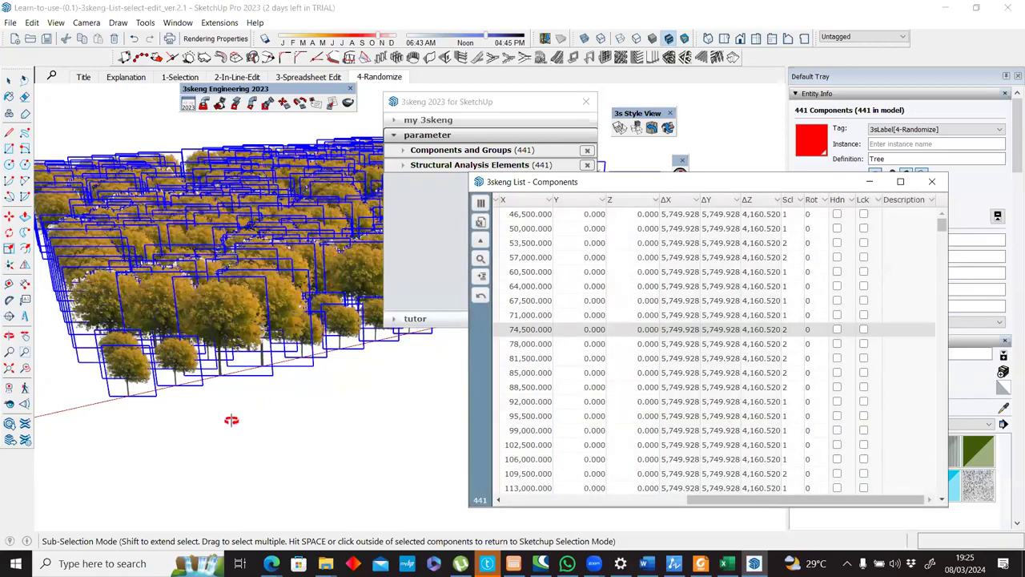
pyautogui.moveTo(365, 344); pyautogui.dragTo(285, 253, button='middle')
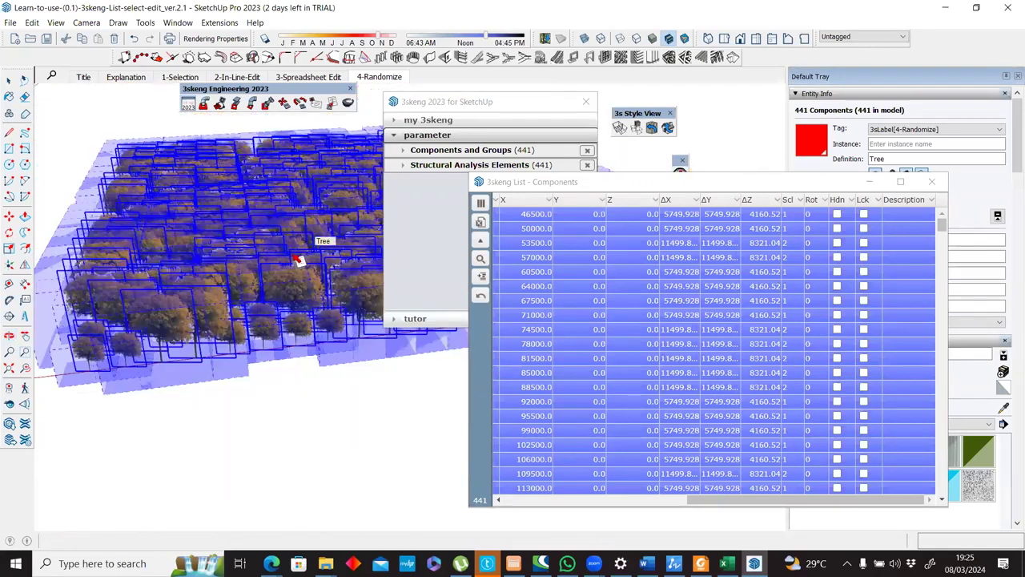
pyautogui.moveTo(300, 390); pyautogui.dragTo(263, 300, button='middle')
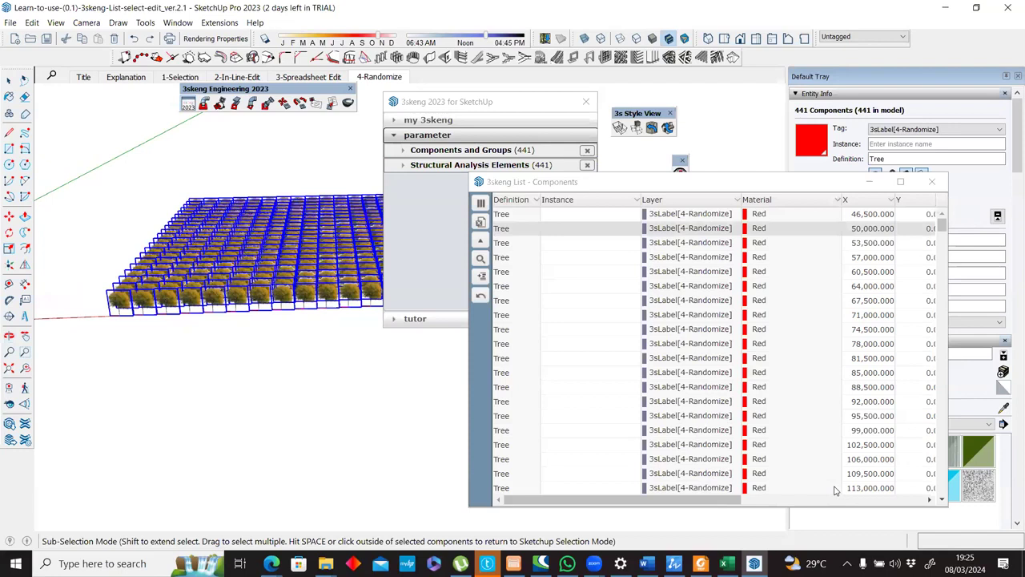
pyautogui.hscroll(5, 835, 490)
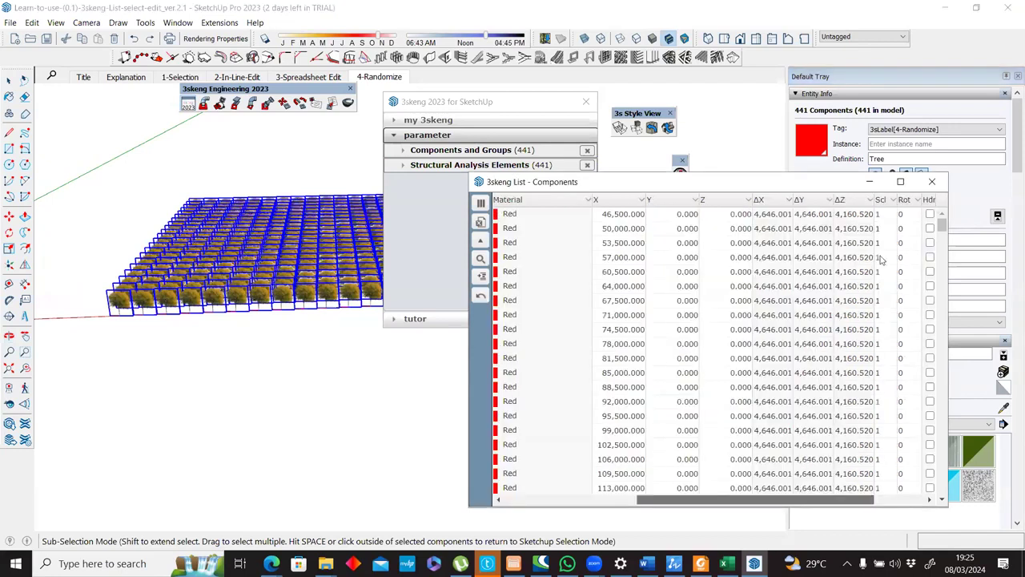
pyautogui.click(914, 201)
pyautogui.click(884, 215)
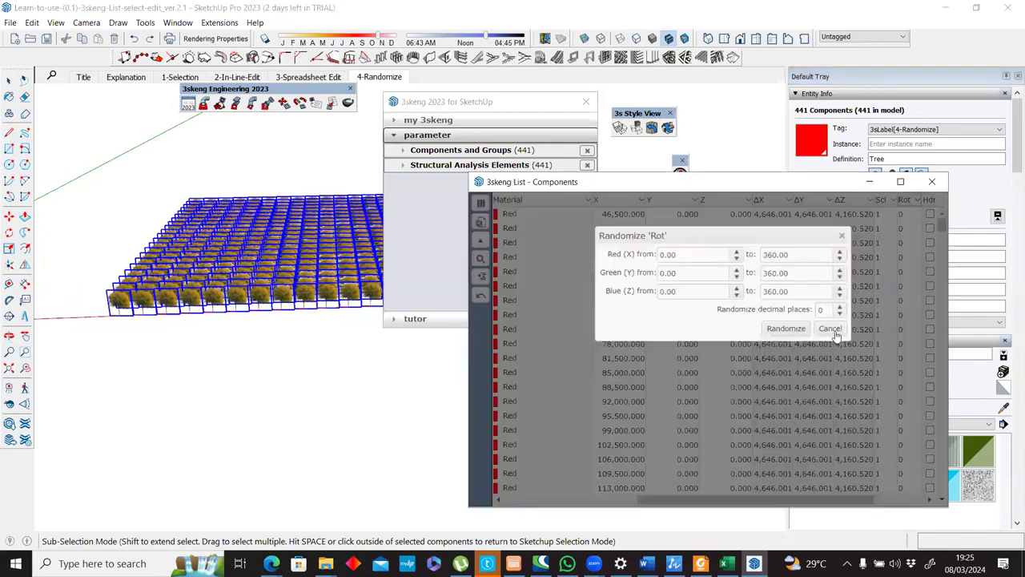
pyautogui.click(830, 328)
# Randomize the Scl value of all trees with uniform scale from 1.00 to 2.00 and 1 decimal place.
pyautogui.click(892, 201)
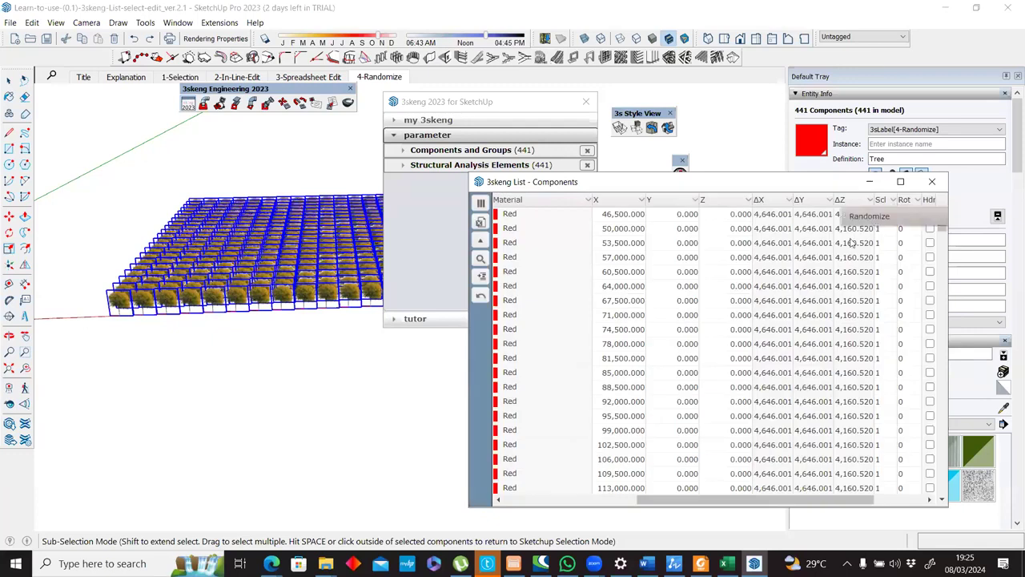
pyautogui.click(869, 215)
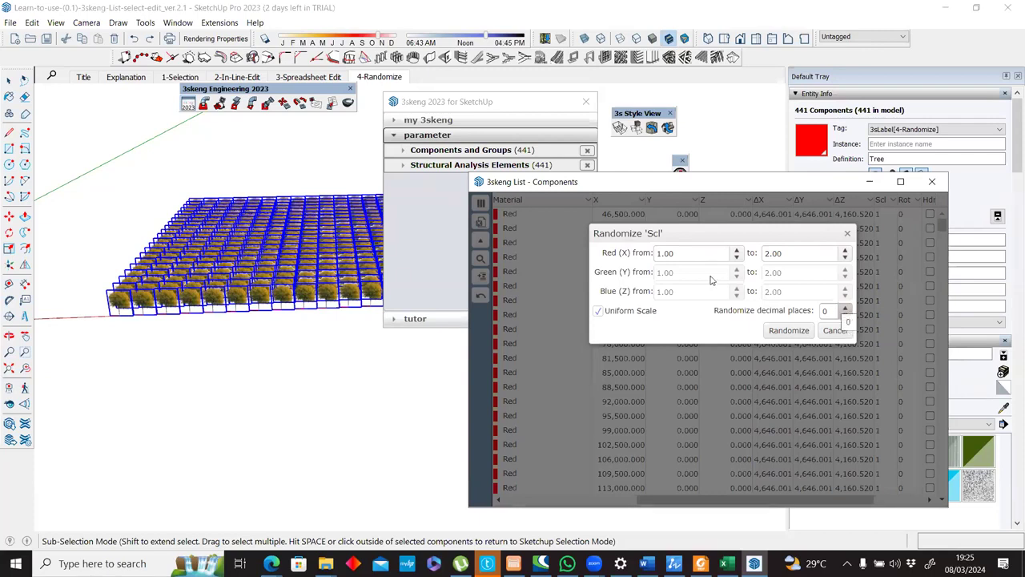
pyautogui.click(675, 253)
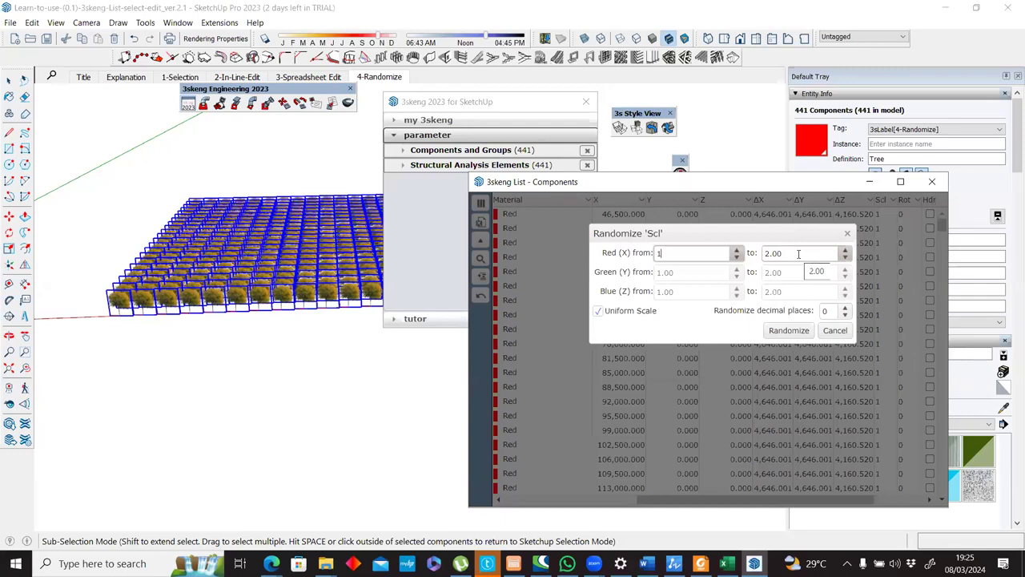
pyautogui.click(825, 310)
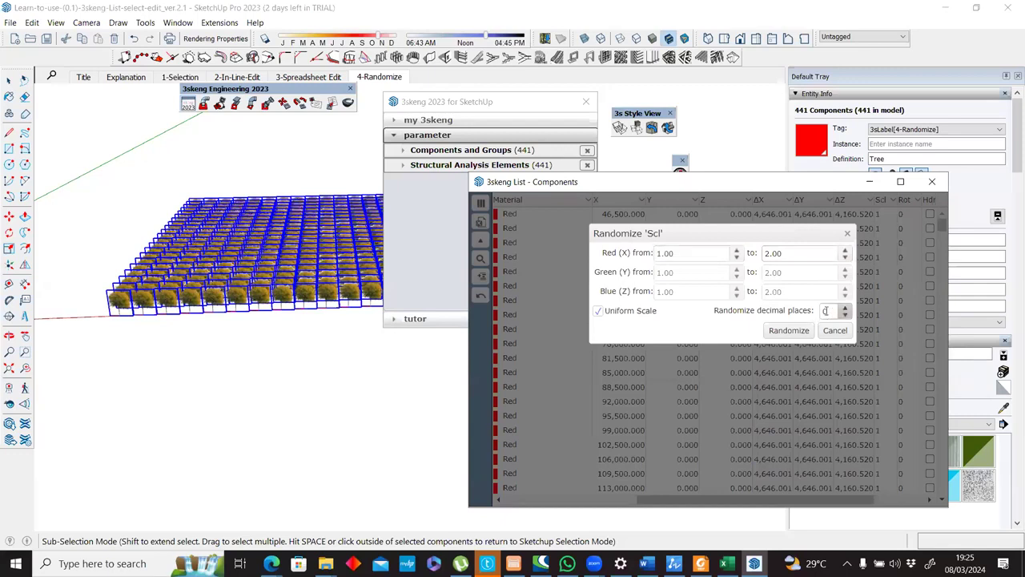
pyautogui.moveTo(806, 313); pyautogui.dragTo(791, 333)
pyautogui.write('1')
pyautogui.click(667, 253)
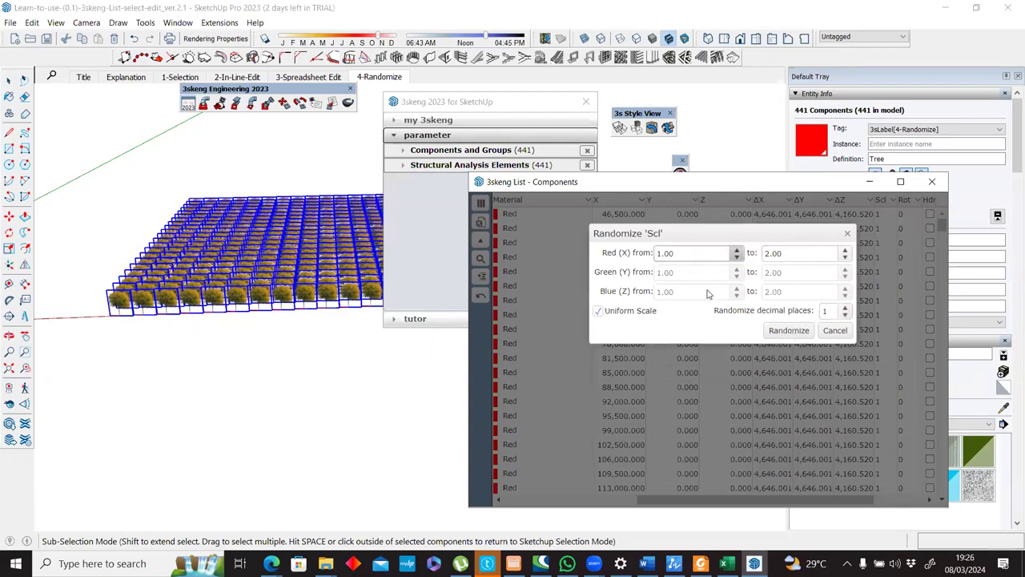
pyautogui.click(800, 335)
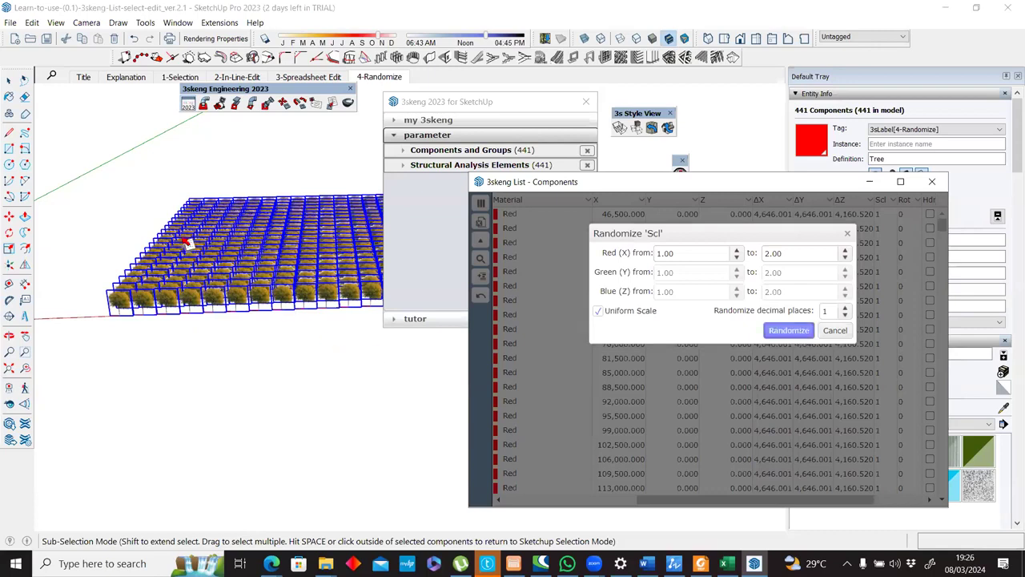
# Examine the randomly scaled trees up close and from several angles, clearing the tree selection for an unobstructed look.
pyautogui.scroll(2, 280, 298)
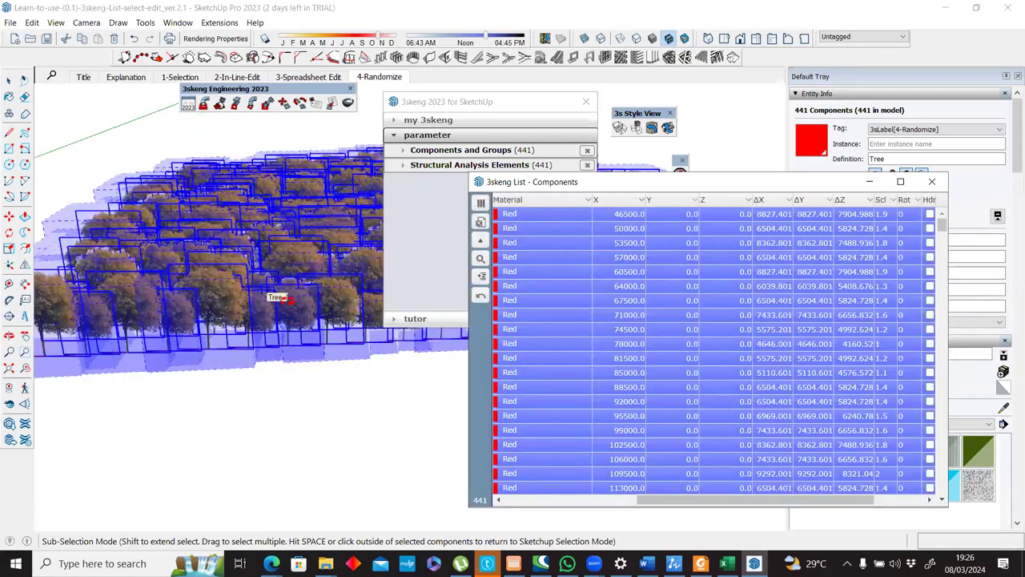
pyautogui.moveTo(303, 280); pyautogui.dragTo(250, 253, button='middle')
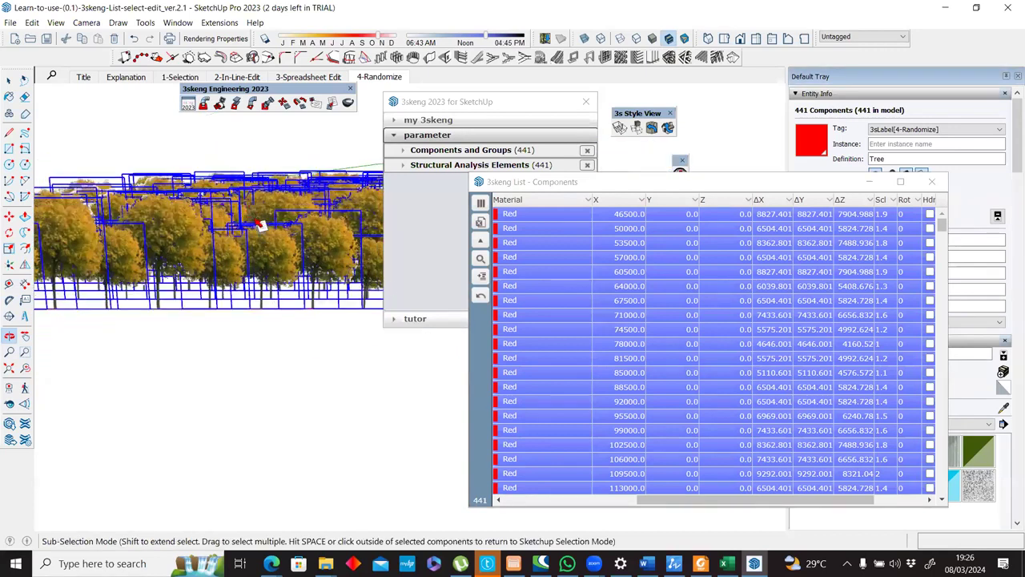
pyautogui.scroll(2, 254, 218)
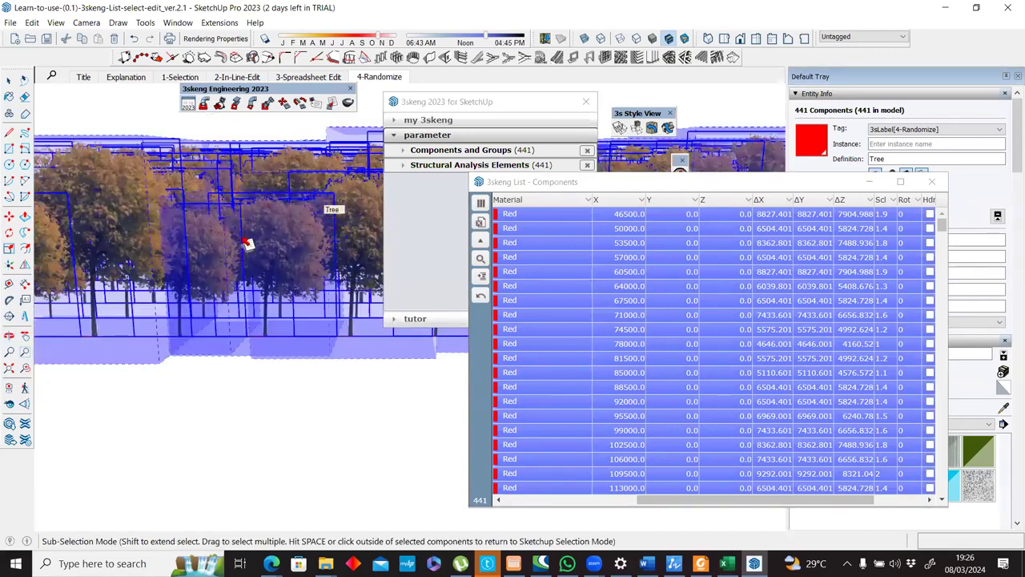
pyautogui.scroll(-2, 207, 231)
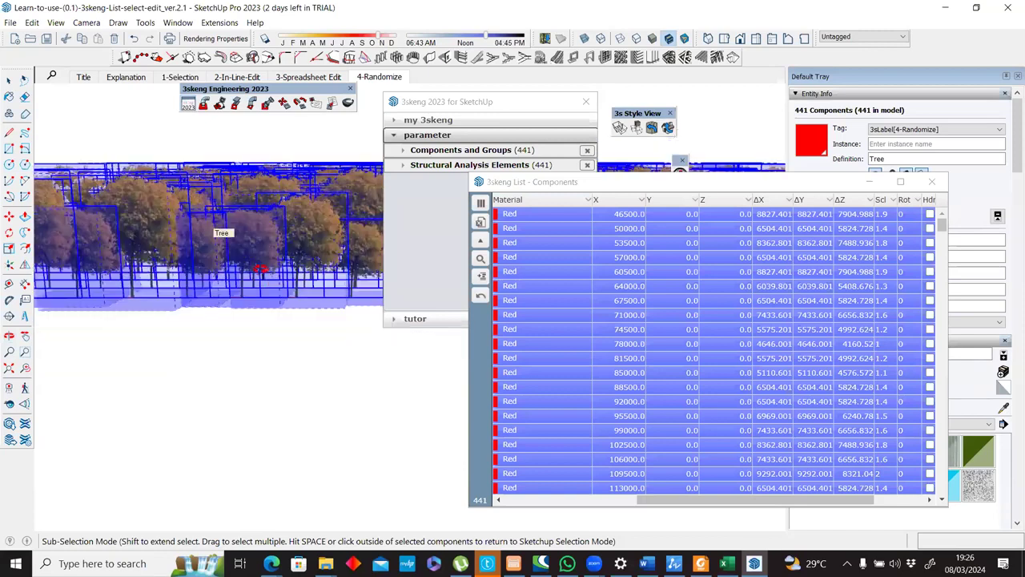
pyautogui.moveTo(150, 300); pyautogui.dragTo(207, 256, button='middle')
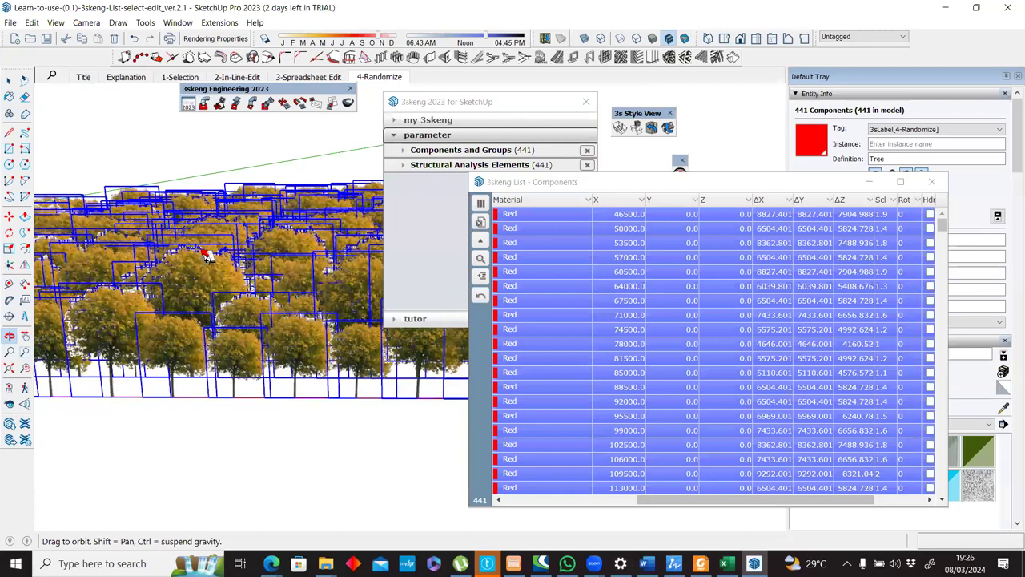
pyautogui.scroll(-1, 207, 256)
pyautogui.scroll(-3, 280, 172)
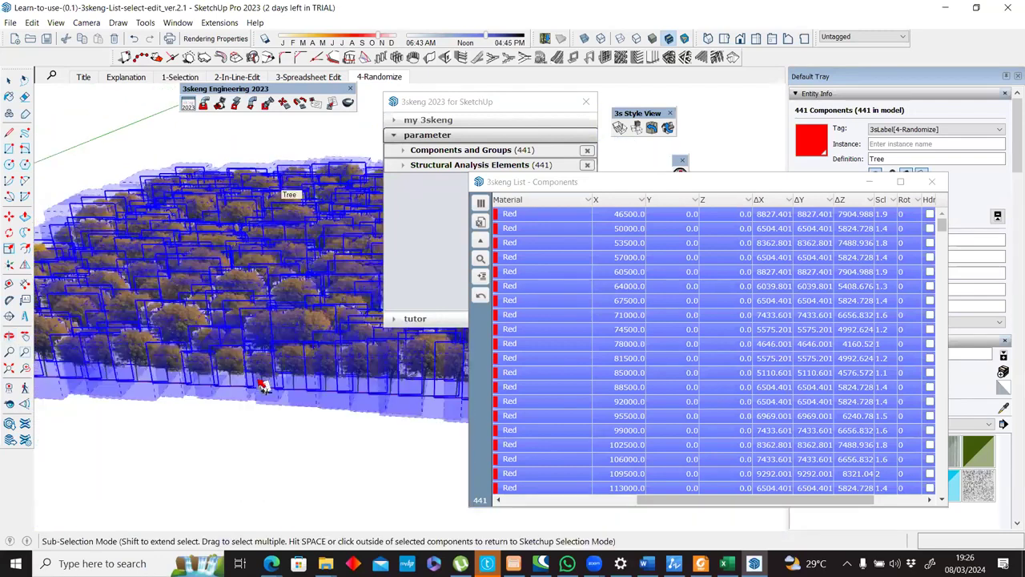
pyautogui.click(309, 433)
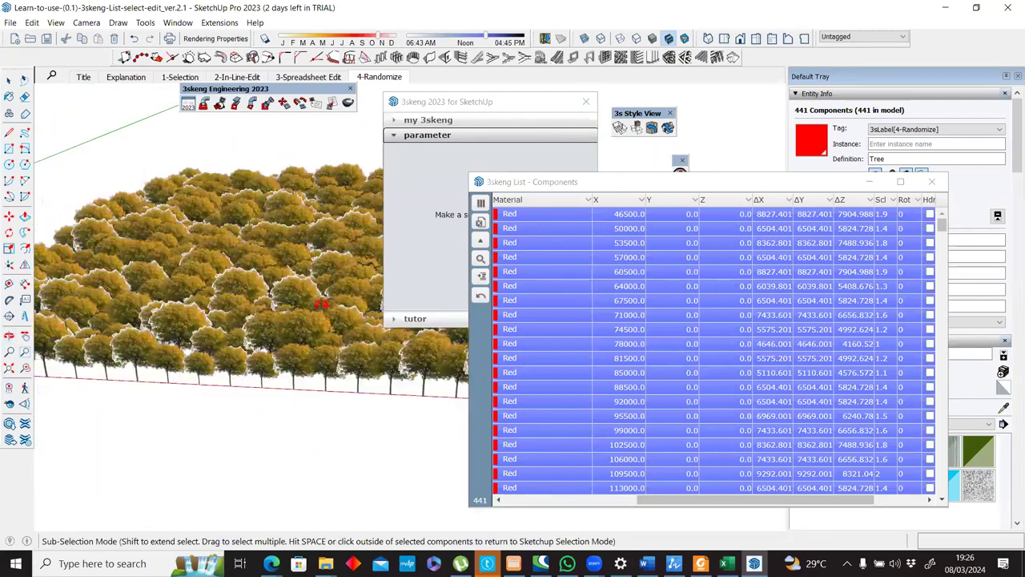
pyautogui.moveTo(340, 279); pyautogui.dragTo(280, 376, button='middle')
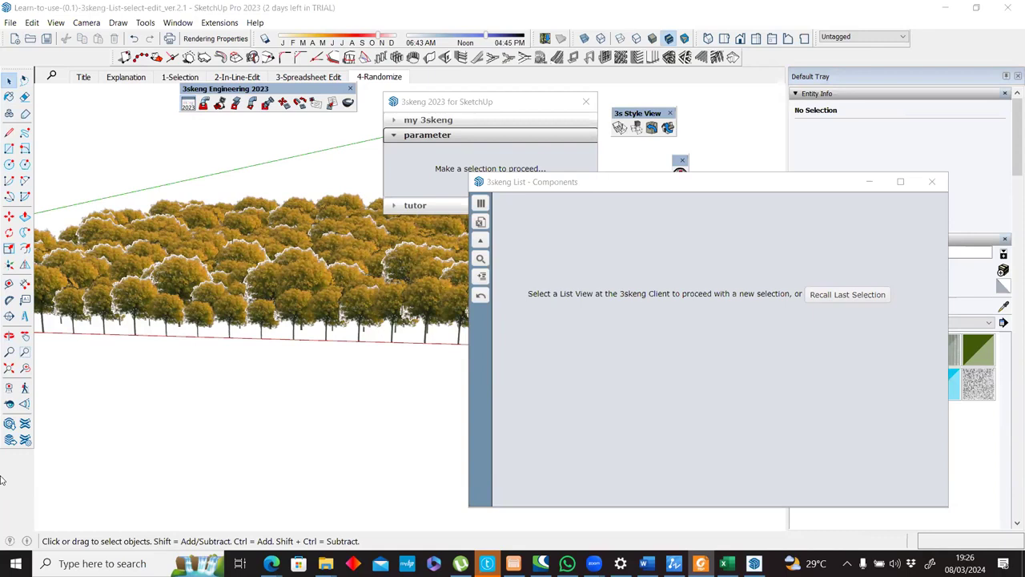
pyautogui.moveTo(294, 412); pyautogui.dragTo(435, 372, button='middle')
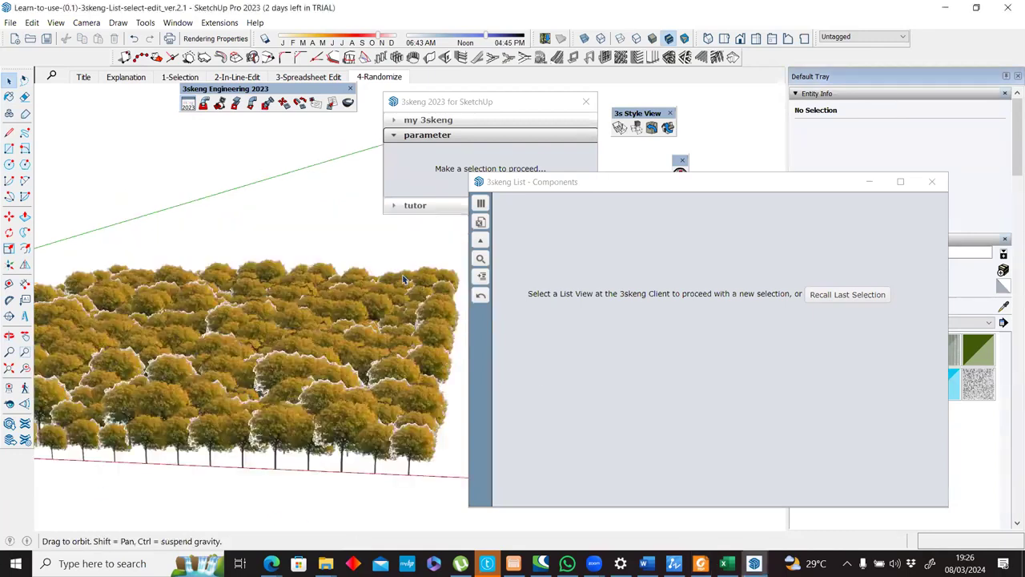
# Close the empty list window and select the five 3skeng pipes in the 1-Selection scene.
pyautogui.click(182, 77)
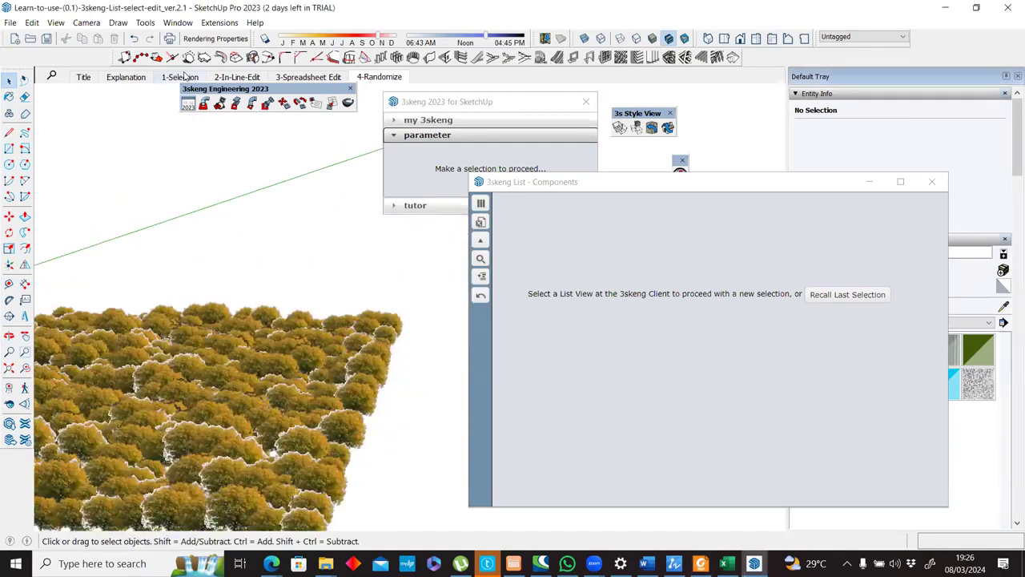
pyautogui.click(931, 181)
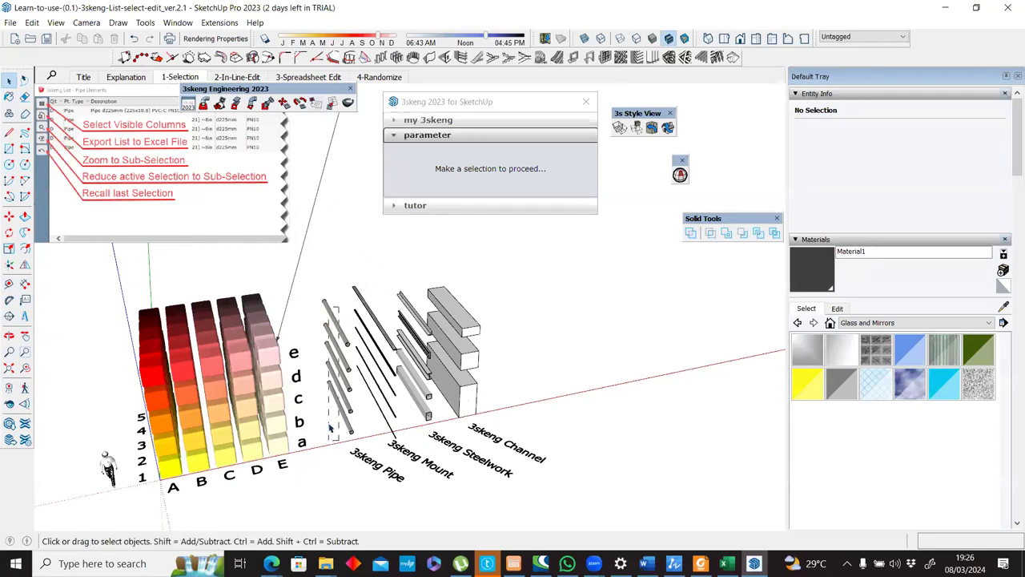
pyautogui.moveTo(328, 422); pyautogui.dragTo(496, 361)
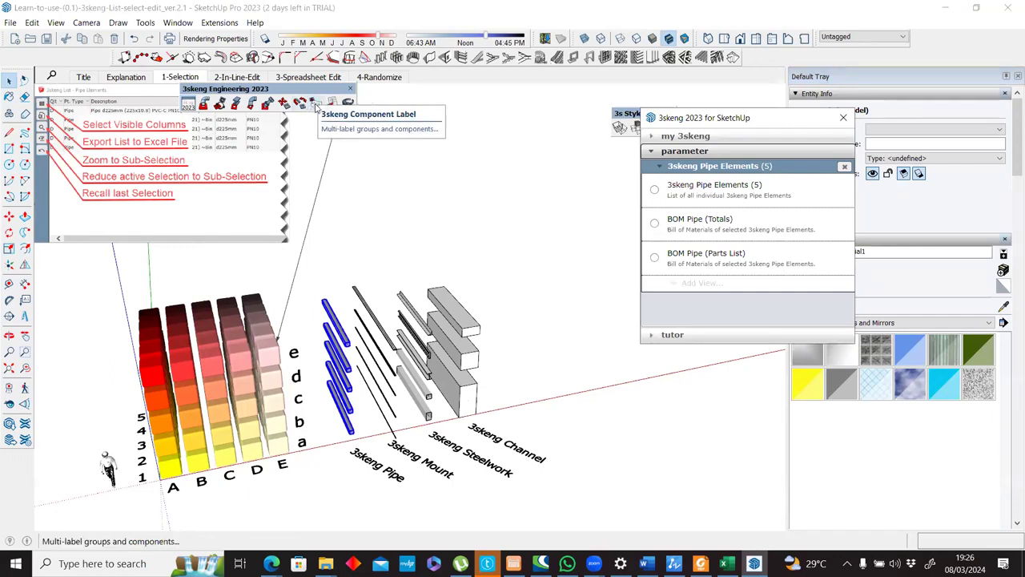
# Label the selected pipes with 3skeng Component Label, using long text for the entire line and stacking the labels in a spaced vertical column.
pyautogui.click(316, 107)
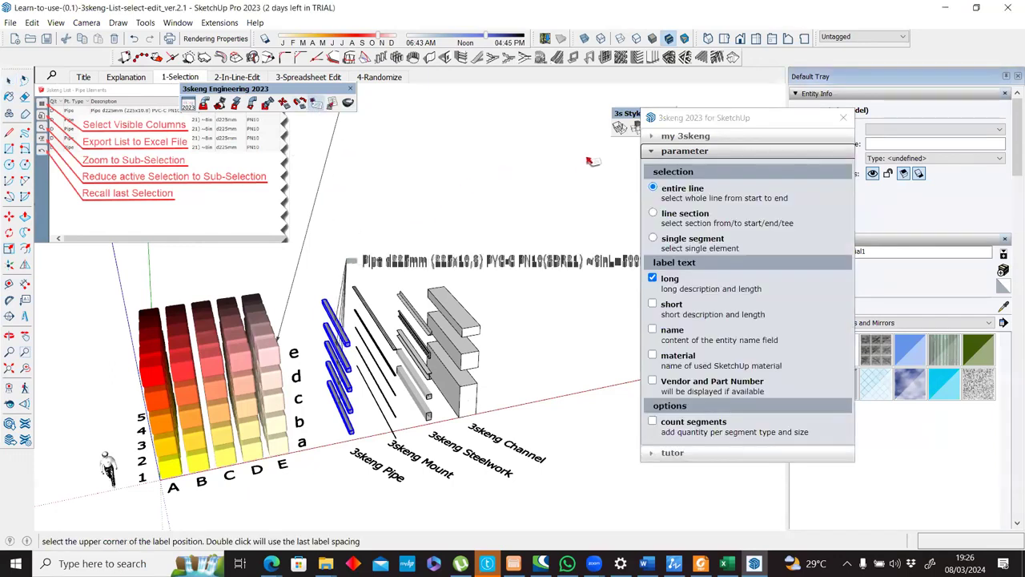
pyautogui.click(566, 186)
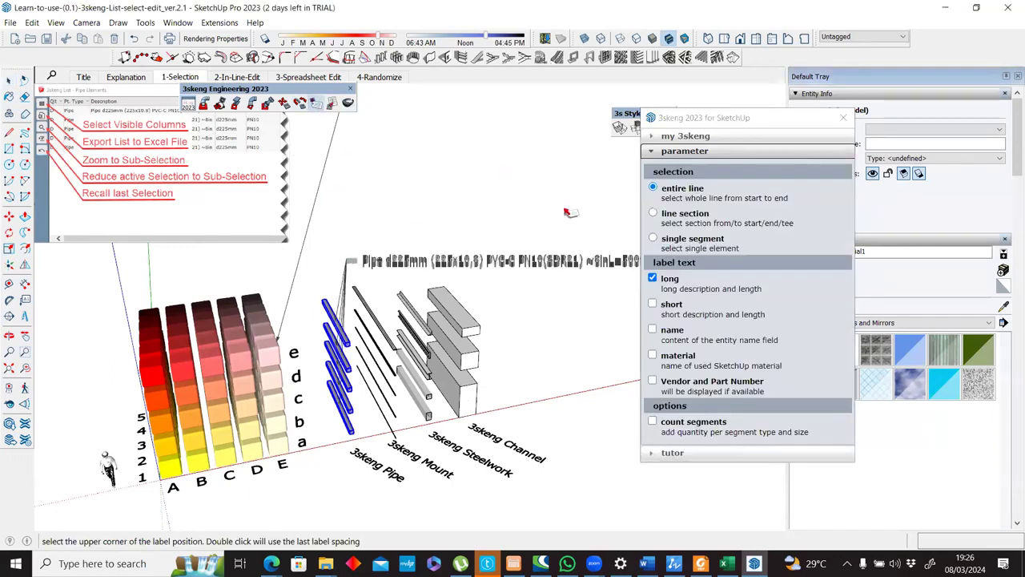
pyautogui.click(566, 357)
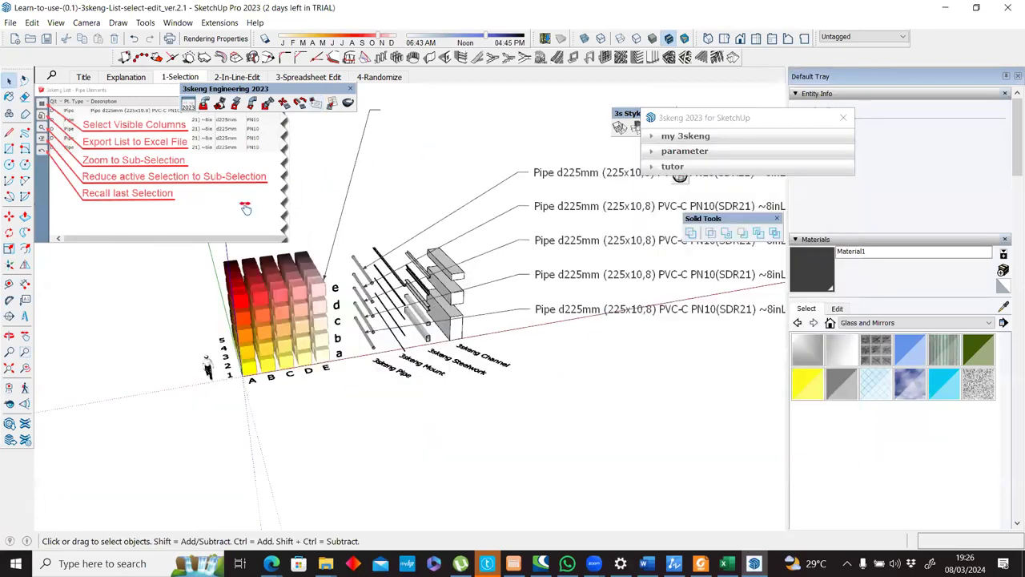
pyautogui.moveTo(246, 208); pyautogui.dragTo(453, 344, button='middle')
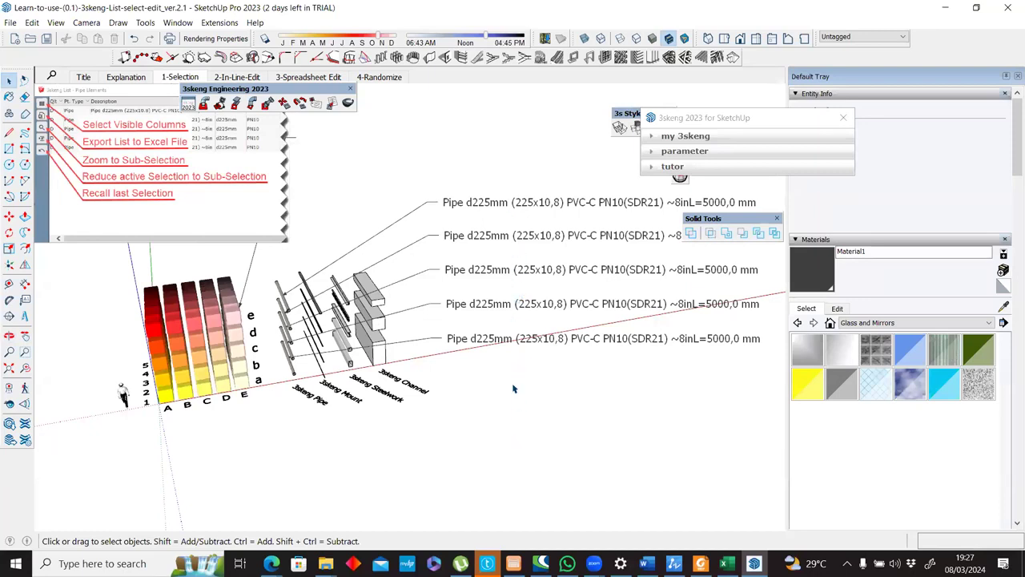
# Add a new tag named label to the model's tags.
pyautogui.click(1011, 282)
pyautogui.scroll(-2, 810, 250)
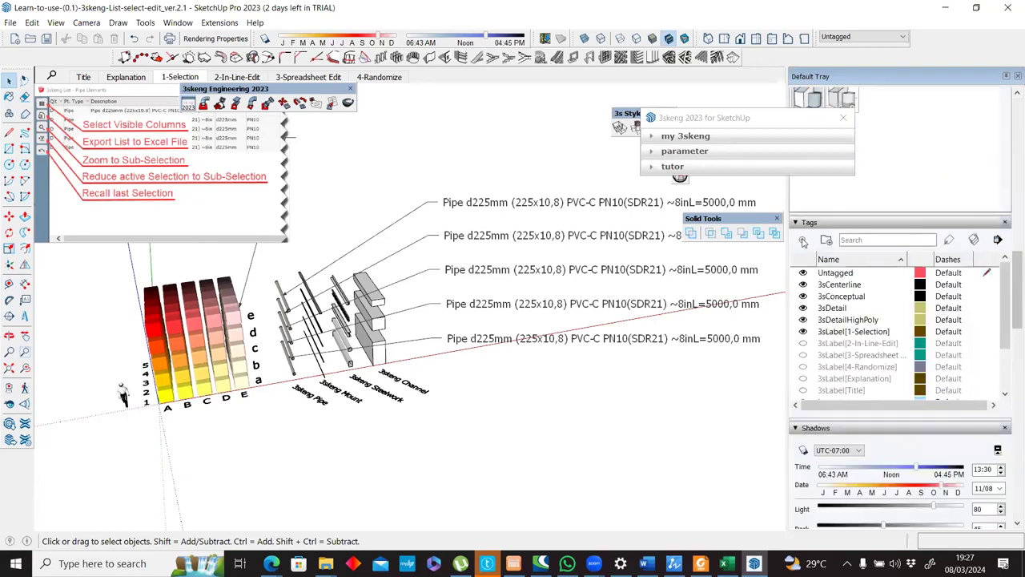
pyautogui.click(803, 241)
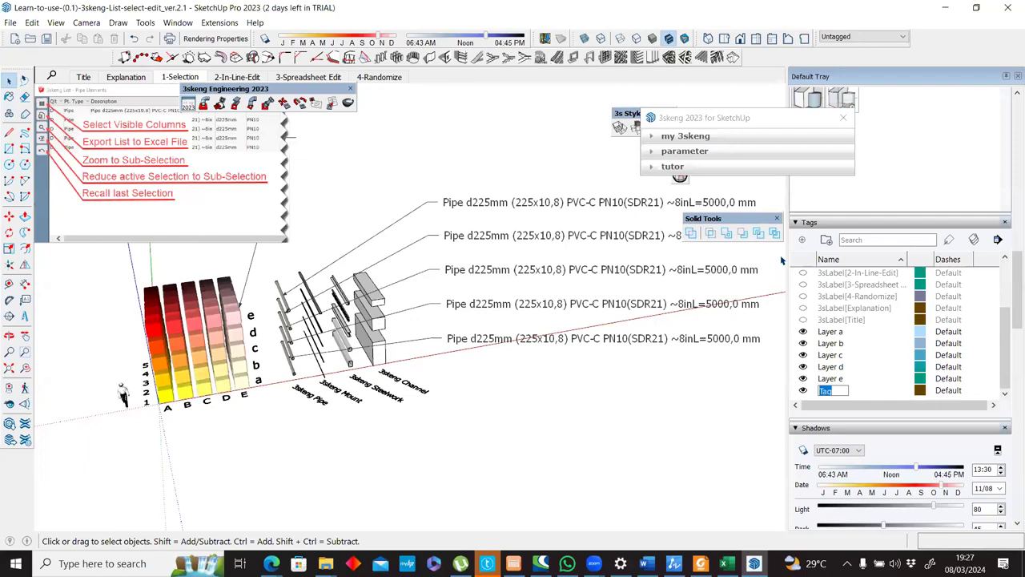
pyautogui.write('labe')
pyautogui.write('l')
pyautogui.press('Return')
# Select the five pipe labels to check which tag they carry, and delete the tag named label.
pyautogui.click(541, 206)
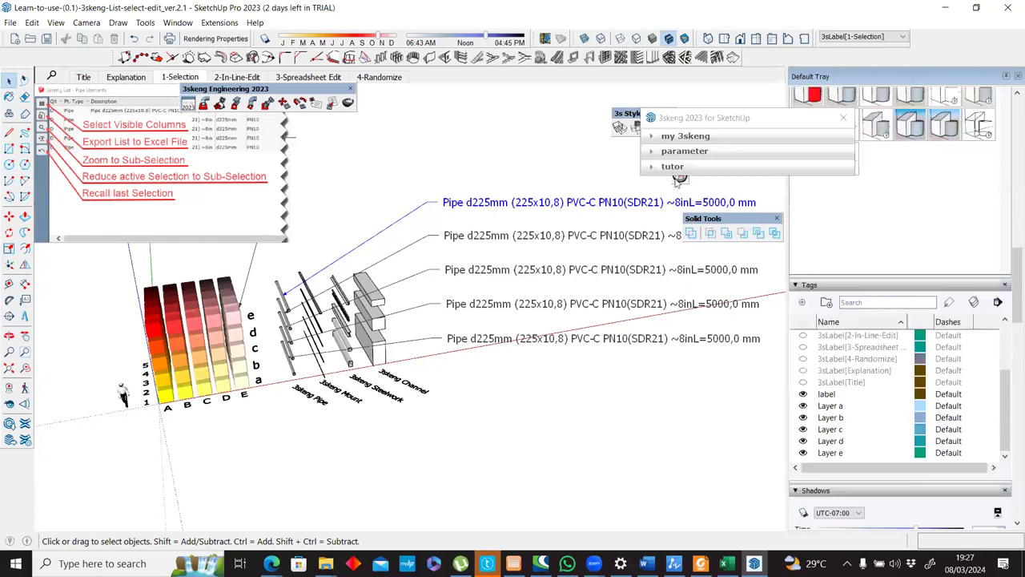
pyautogui.click(587, 232)
pyautogui.moveTo(590, 177); pyautogui.dragTo(557, 353)
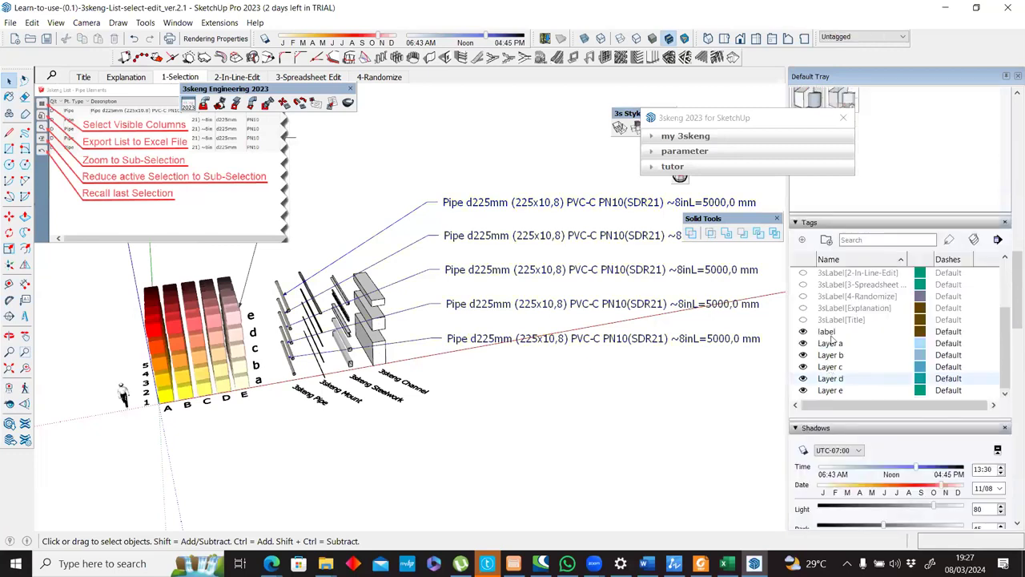
pyautogui.click(831, 334)
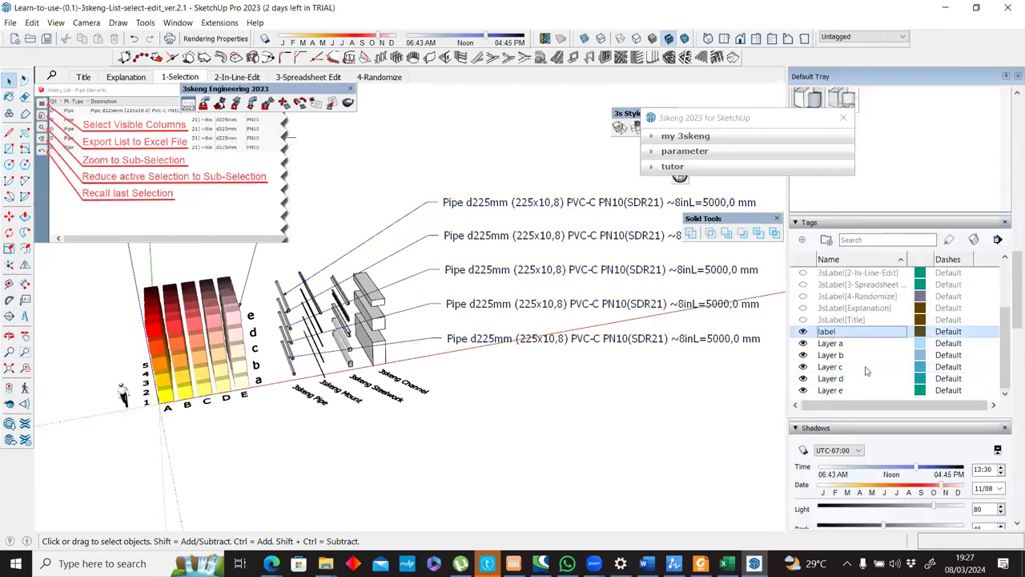
pyautogui.press('Delete')
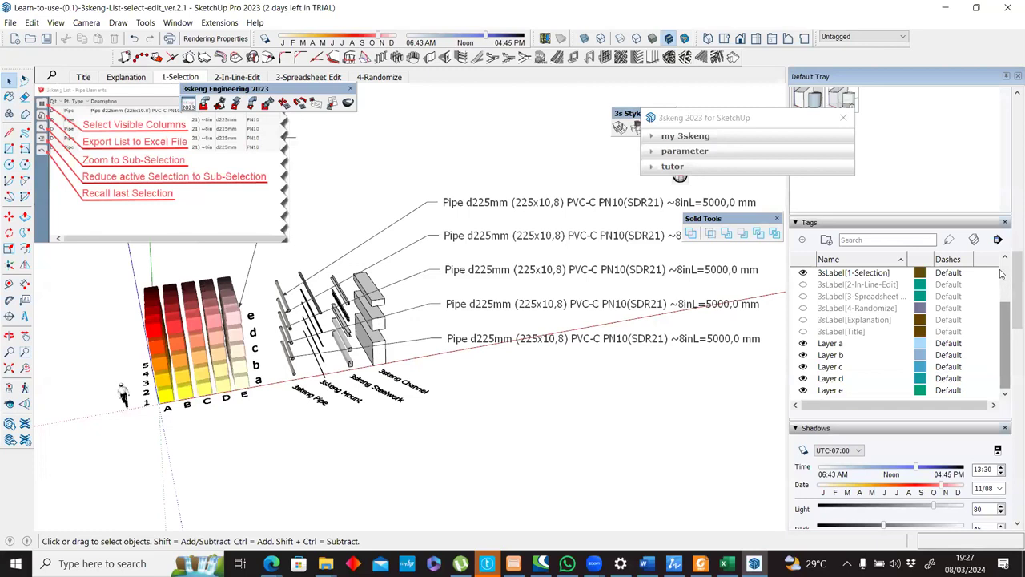
# Hide and show the 3sLabel[1-Selection] tag to check its control of the pipe labels, and view the labels from another angle.
pyautogui.scroll(3, 852, 339)
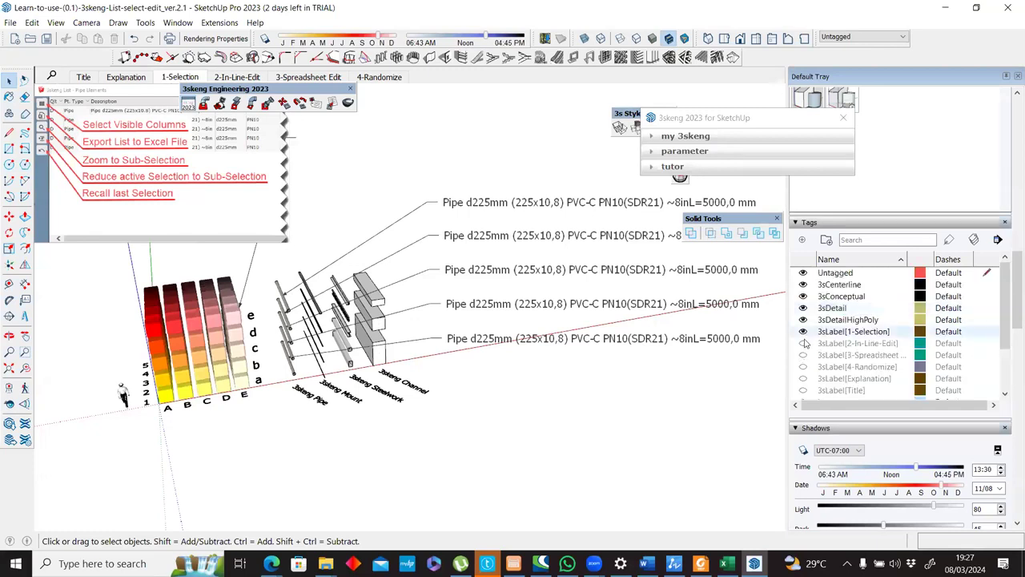
pyautogui.click(803, 333)
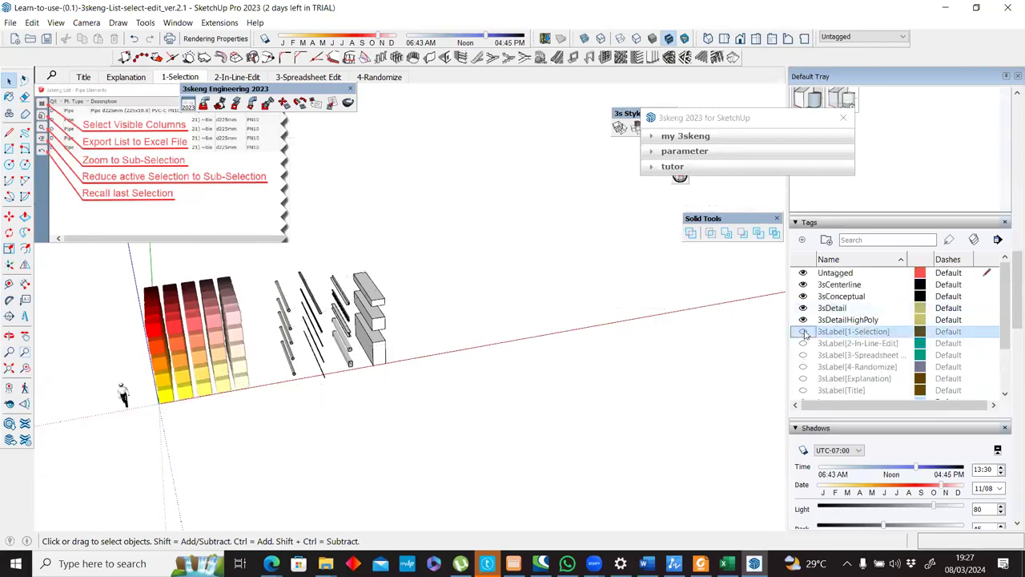
pyautogui.click(803, 332)
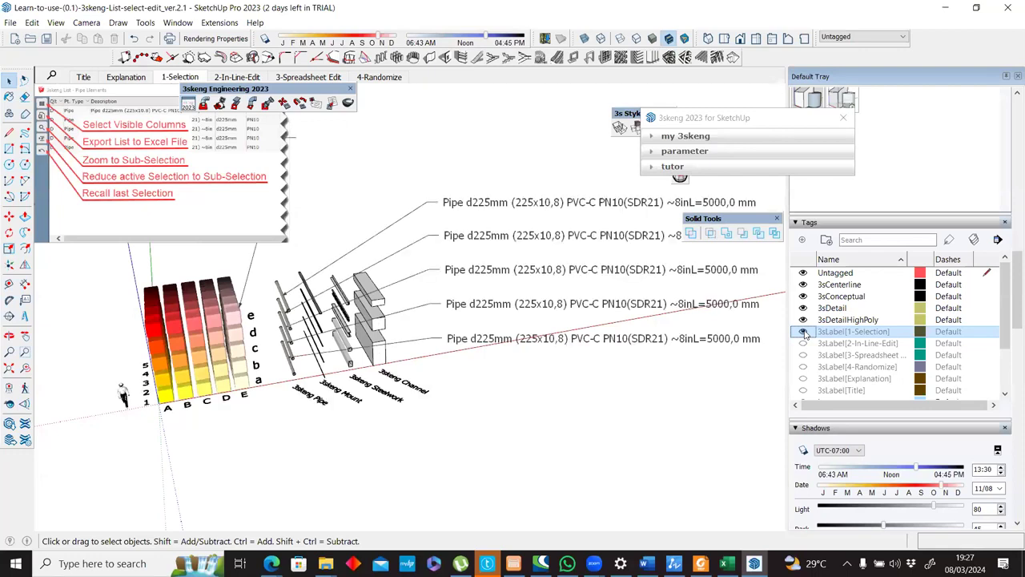
pyautogui.moveTo(427, 352); pyautogui.dragTo(466, 306, button='middle')
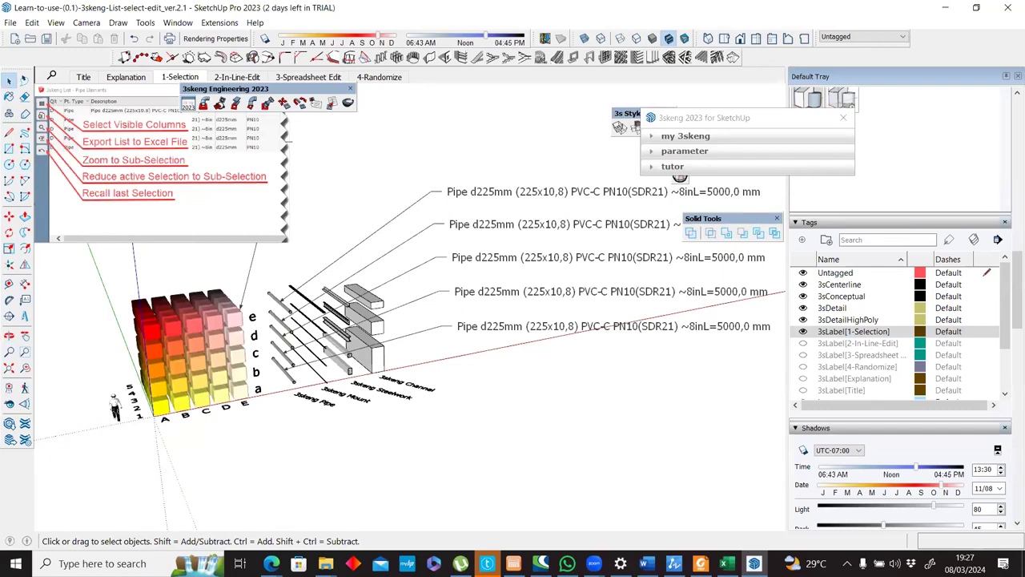
# View the 3-Spreadsheet Edit scene and return to the 1-Selection scene.
pyautogui.click(702, 564)
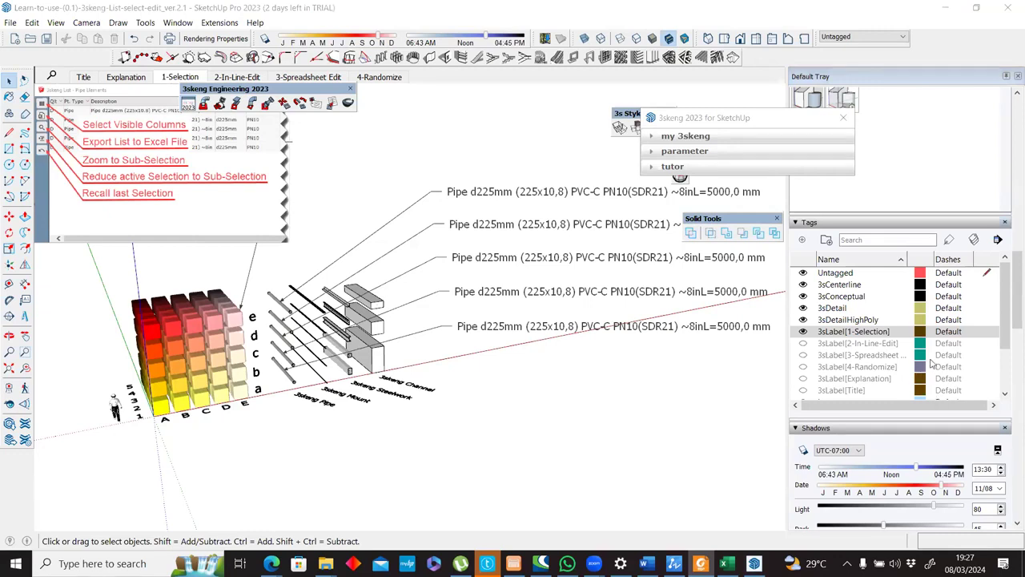
pyautogui.click(315, 77)
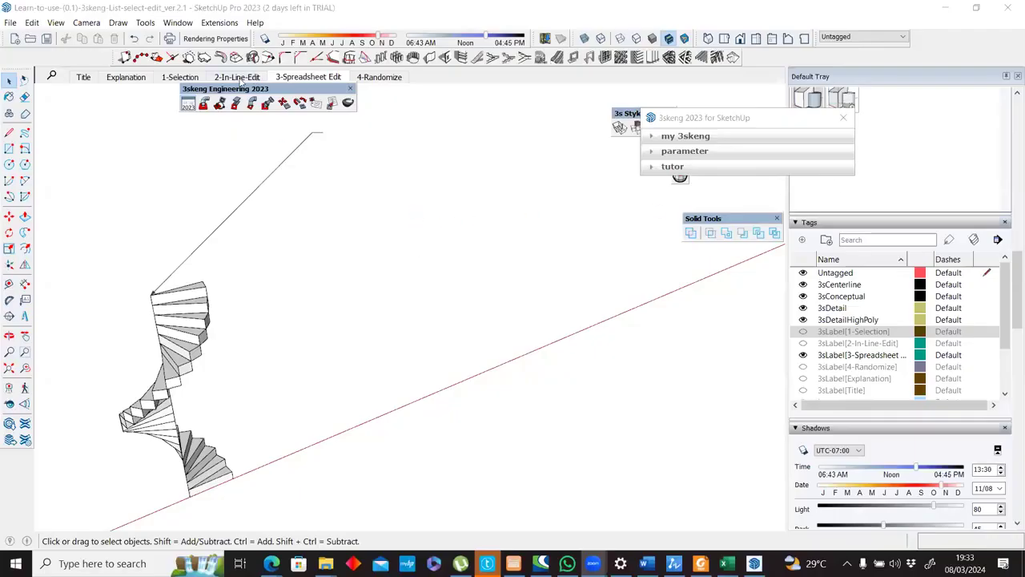
pyautogui.click(181, 78)
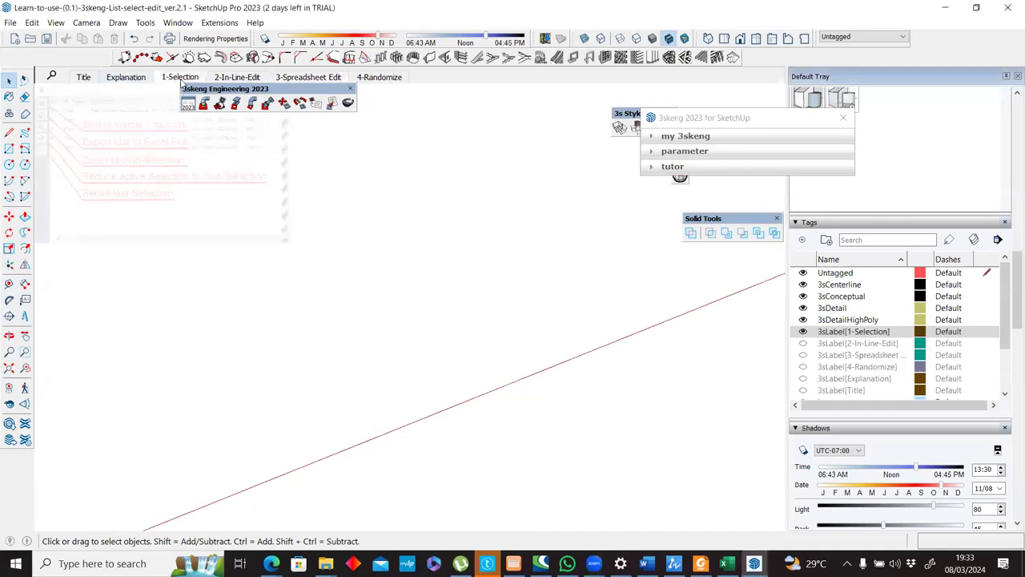
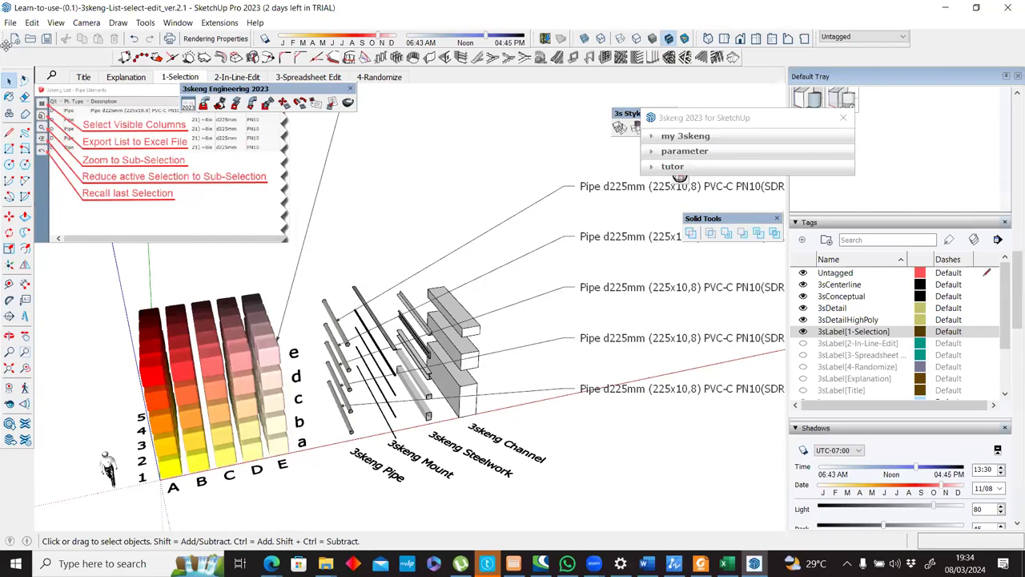
# Create a new empty model, saving the changes to the current file.
pyautogui.click(16, 41)
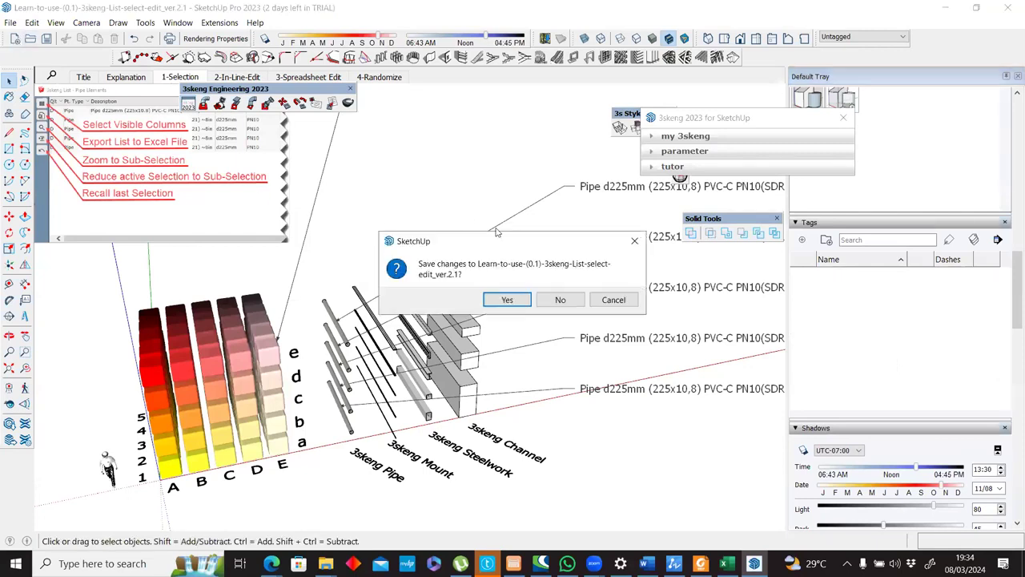
pyautogui.click(508, 299)
pyautogui.scroll(-2, 400, 295)
pyautogui.keyDown('shift'); pyautogui.moveTo(446, 283); pyautogui.dragTo(354, 321, button='middle'); pyautogui.keyUp('shift')
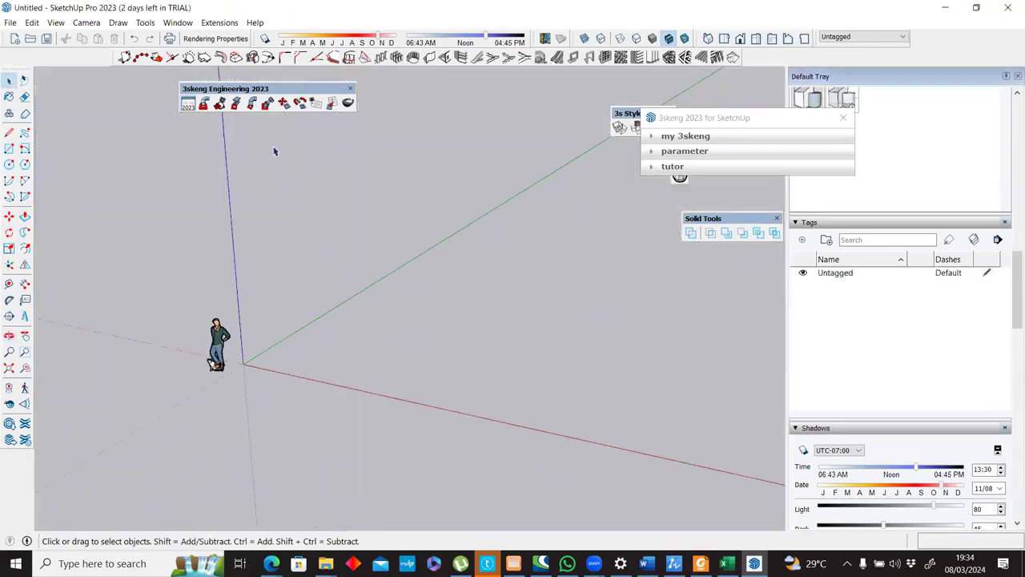
# Generate a vertical 3 m steelwork column beside the origin using the rectangular section RRO400x200x12 Japan.
pyautogui.click(237, 108)
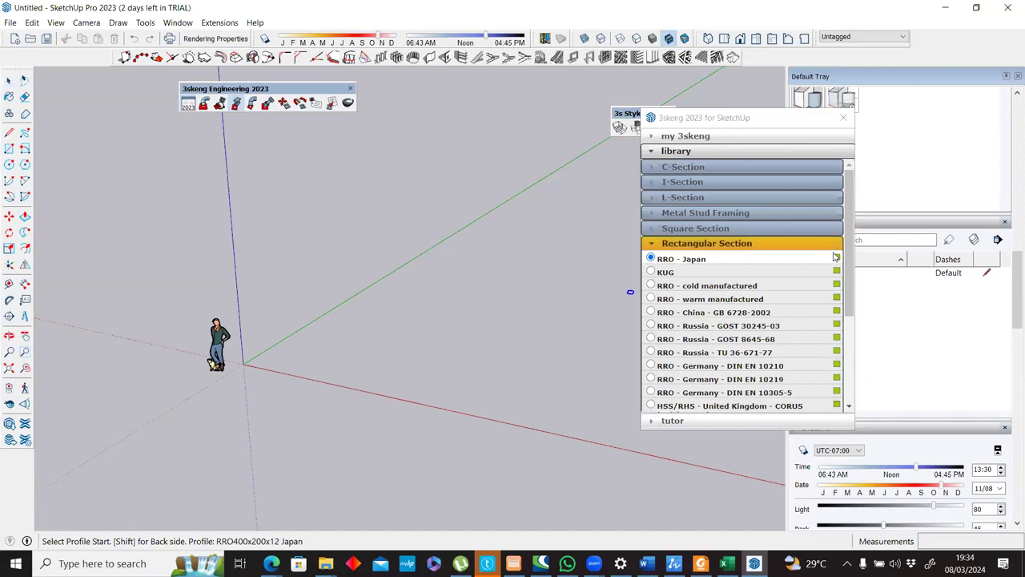
pyautogui.scroll(-2, 844, 265)
pyautogui.scroll(2, 704, 256)
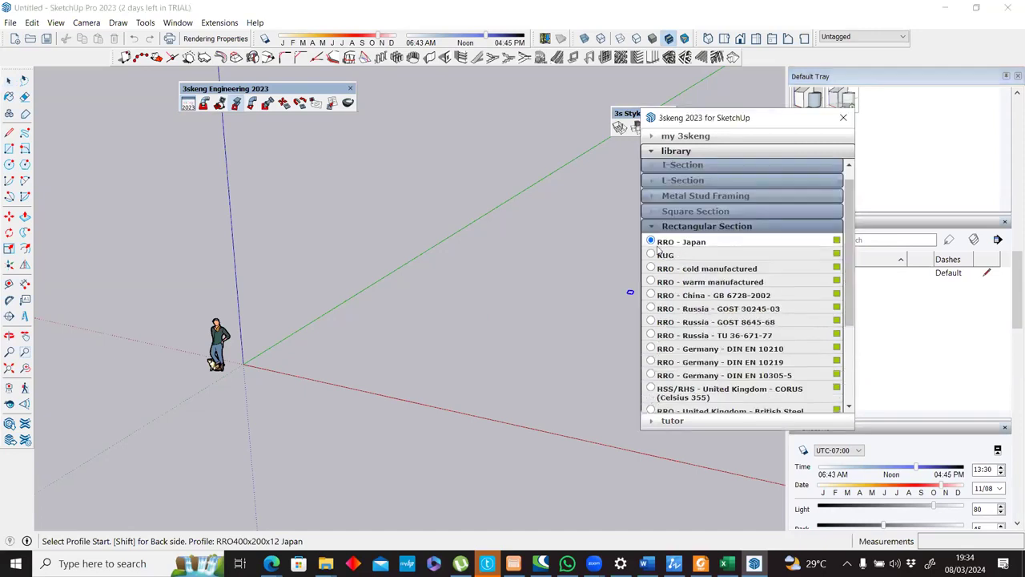
pyautogui.click(394, 345)
pyautogui.scroll(2, 421, 338)
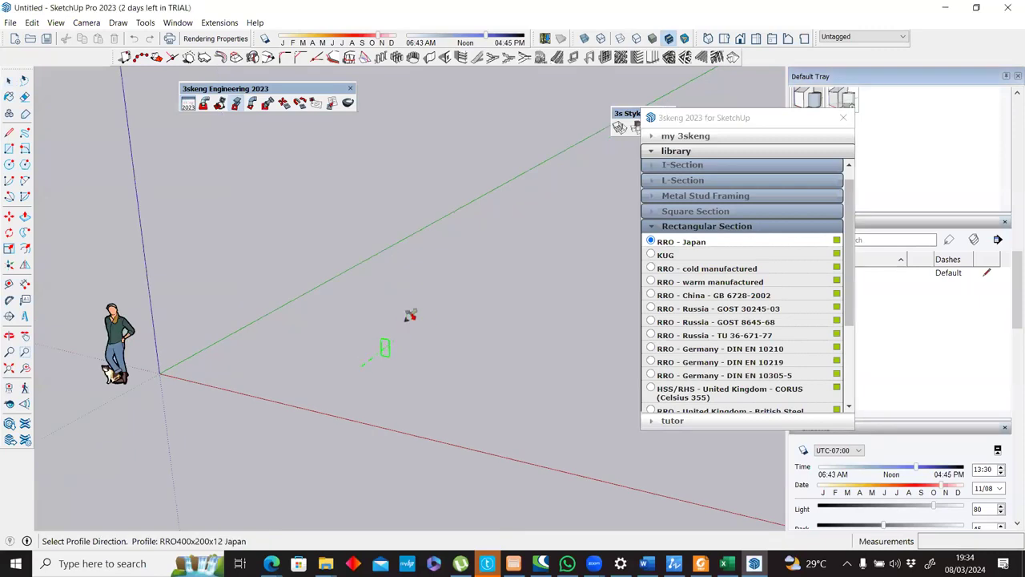
pyautogui.click(396, 249)
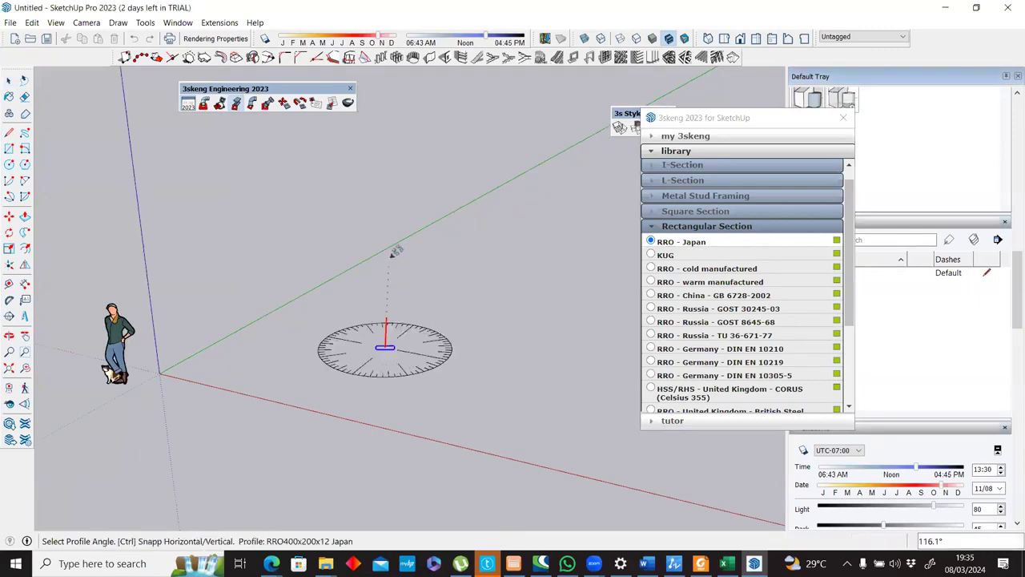
pyautogui.scroll(2, 436, 343)
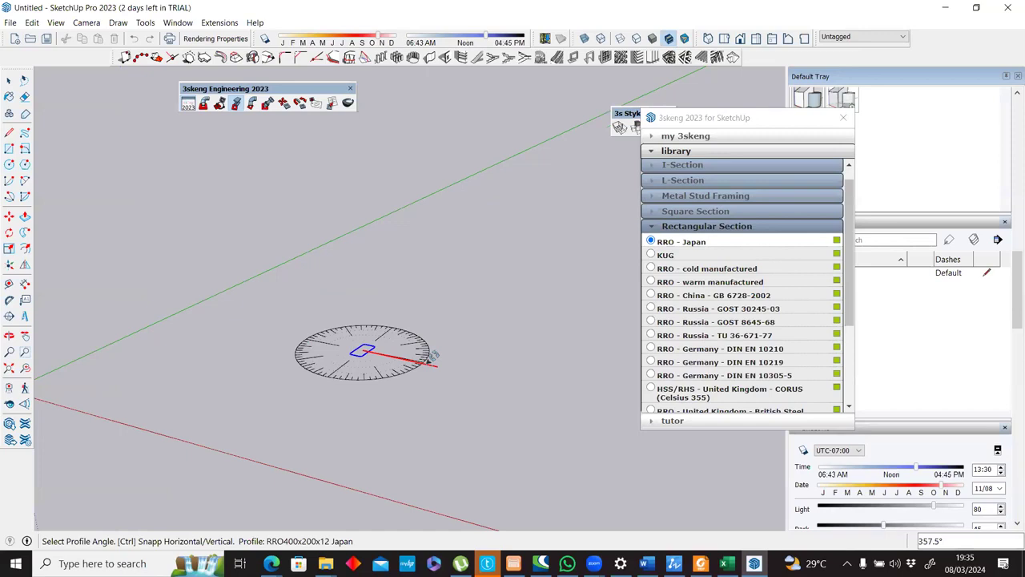
pyautogui.scroll(1, 422, 356)
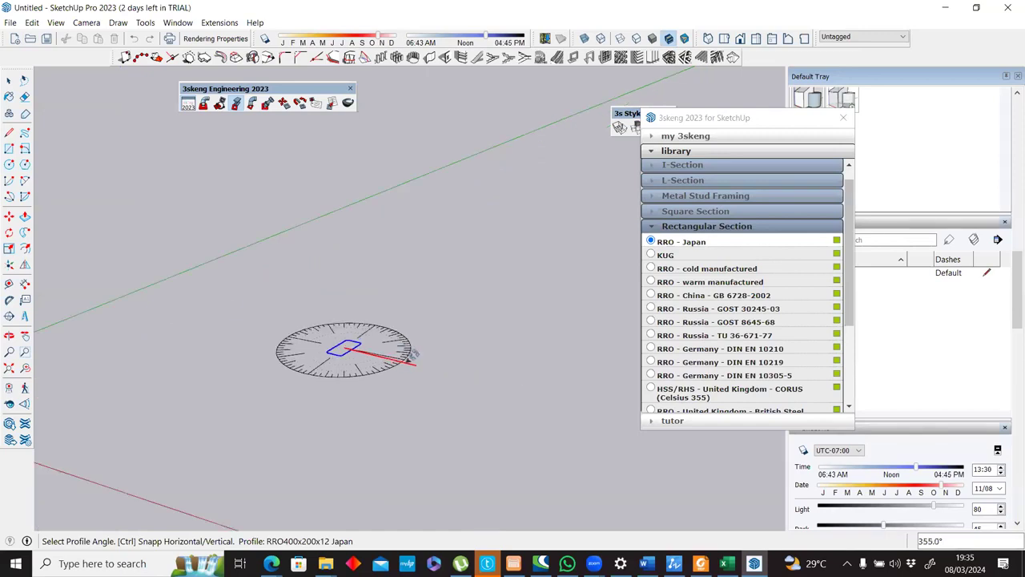
pyautogui.click(380, 164)
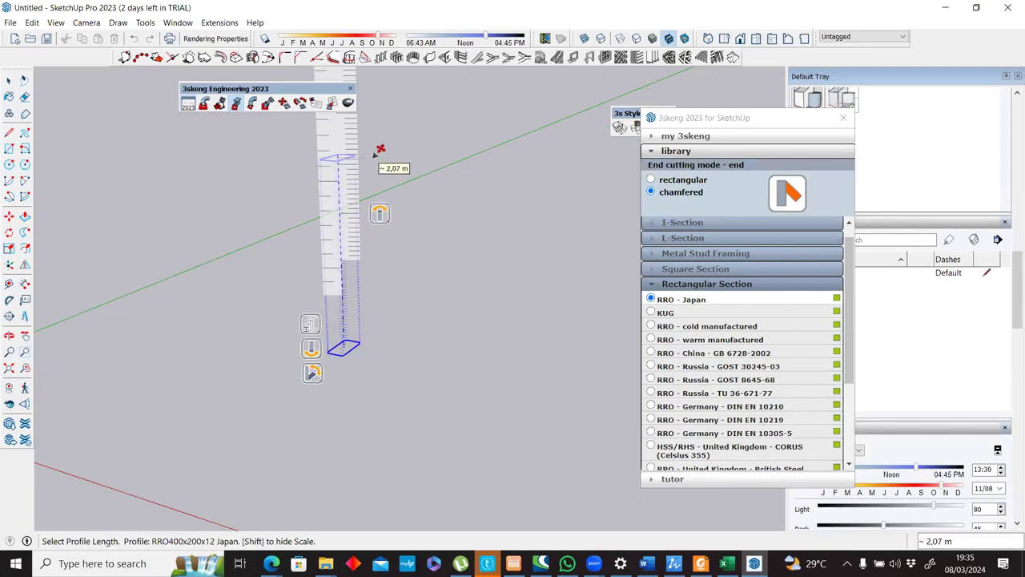
pyautogui.write('3m')
pyautogui.press('Return')
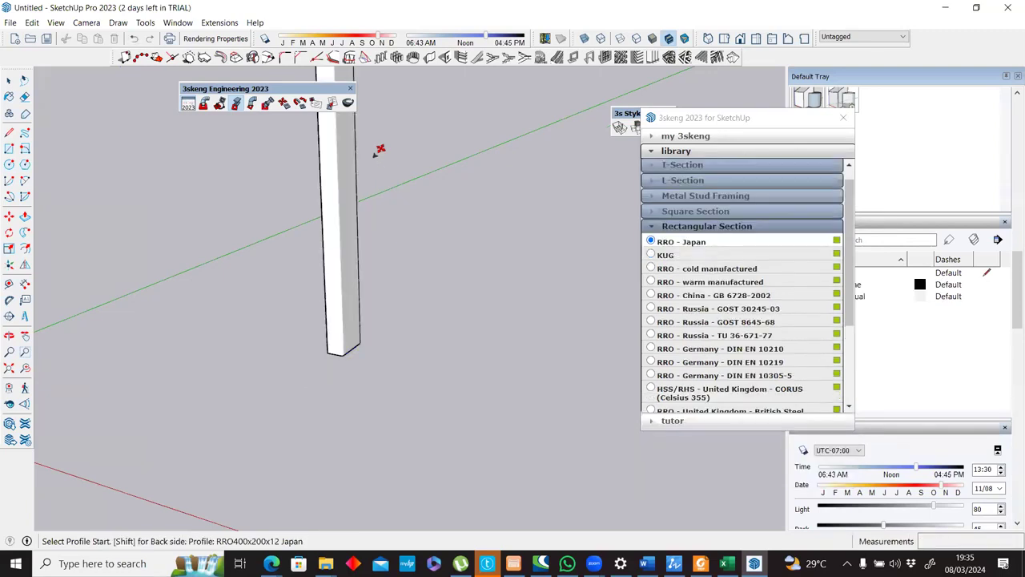
pyautogui.scroll(-3, 457, 168)
pyautogui.keyDown('shift'); pyautogui.moveTo(461, 157); pyautogui.dragTo(401, 302, button='middle'); pyautogui.keyUp('shift')
pyautogui.scroll(-2, 402, 261)
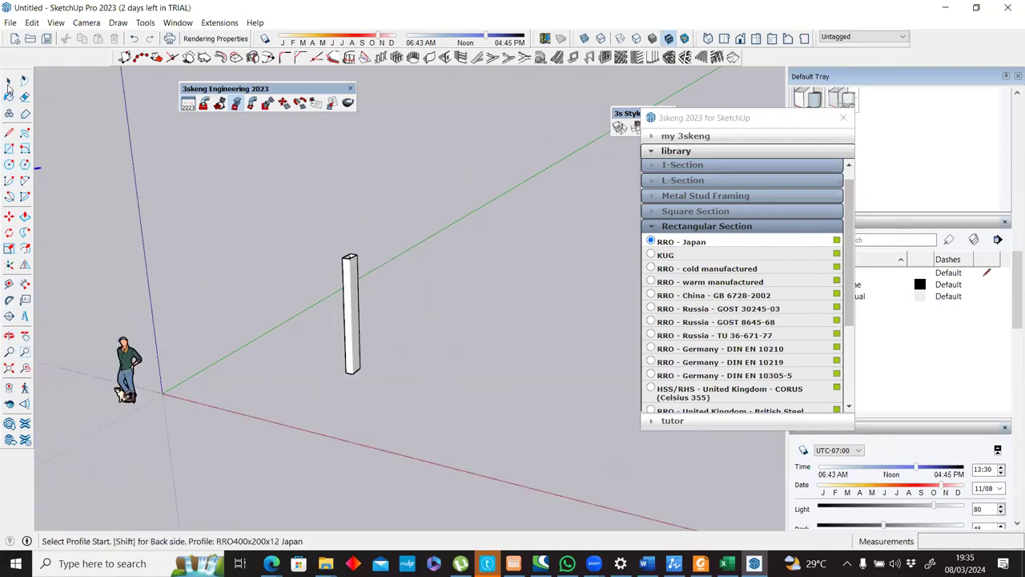
pyautogui.click(8, 81)
pyautogui.click(351, 276)
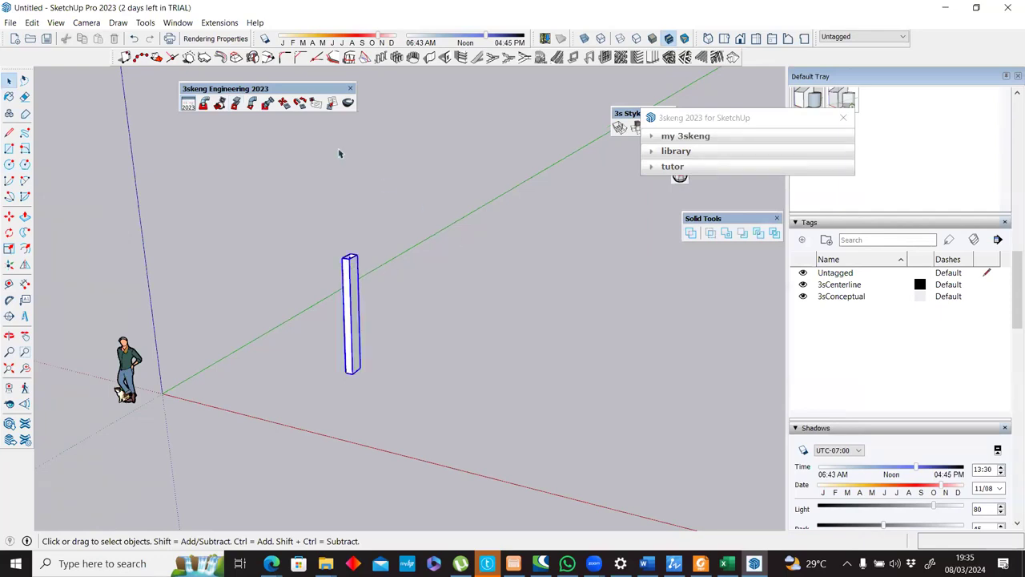
pyautogui.click(284, 104)
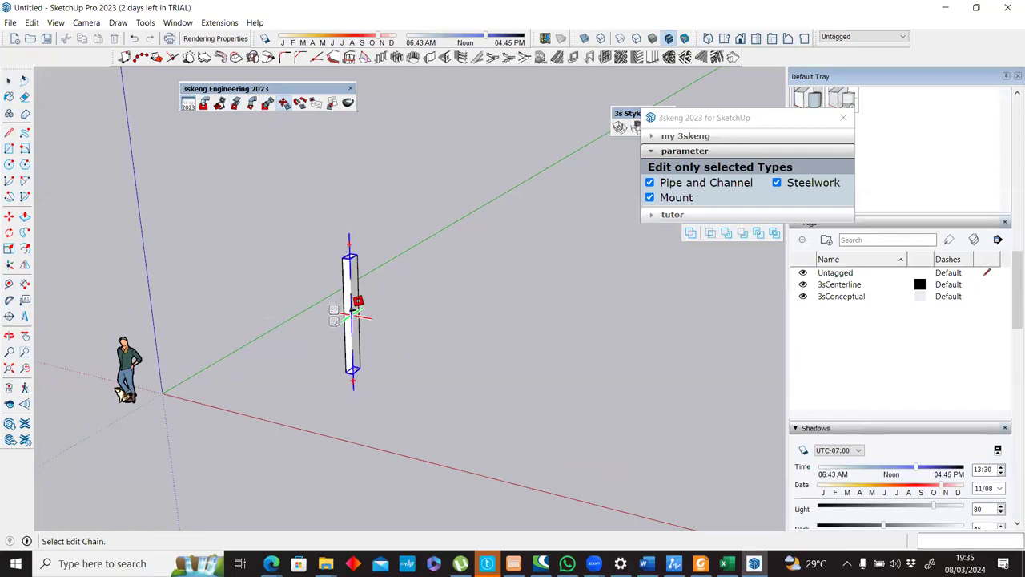
pyautogui.press('space')
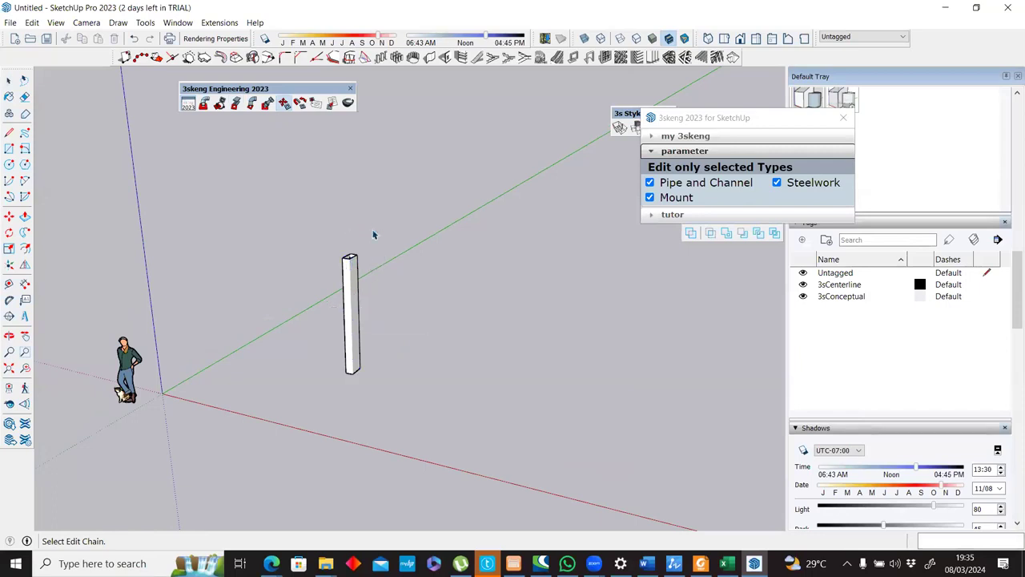
# Copy the column along the red axis to make a pair of columns.
pyautogui.click(355, 304)
pyautogui.press('m')
pyautogui.press('ctrl')
pyautogui.click(352, 383)
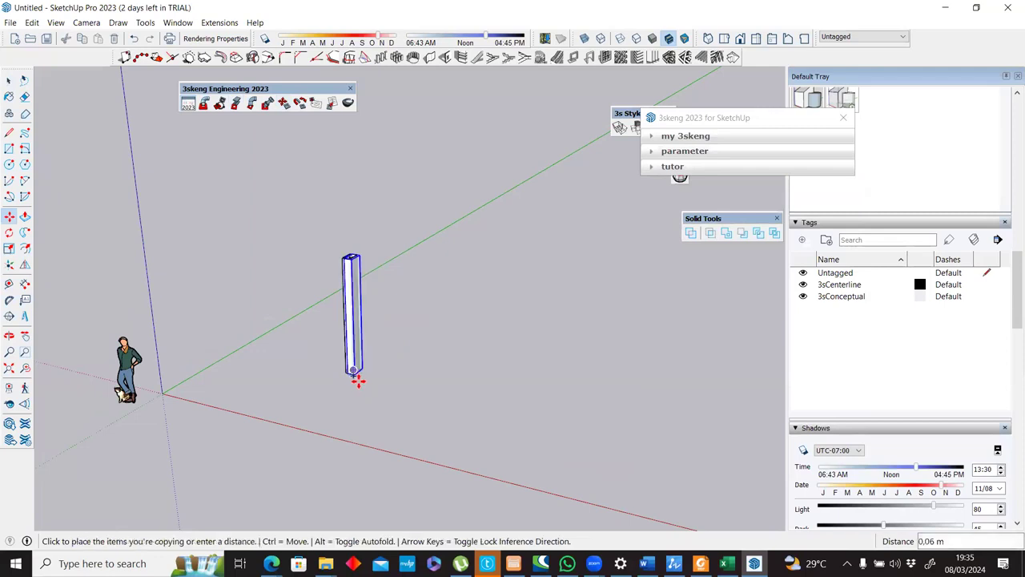
pyautogui.click(458, 393)
# Copy both columns about 3.2 m along the green axis and repeat the copy x2 to form three rows.
pyautogui.press('space')
pyautogui.moveTo(528, 241); pyautogui.dragTo(276, 435)
pyautogui.press('m')
pyautogui.press('ctrl')
pyautogui.click(359, 403)
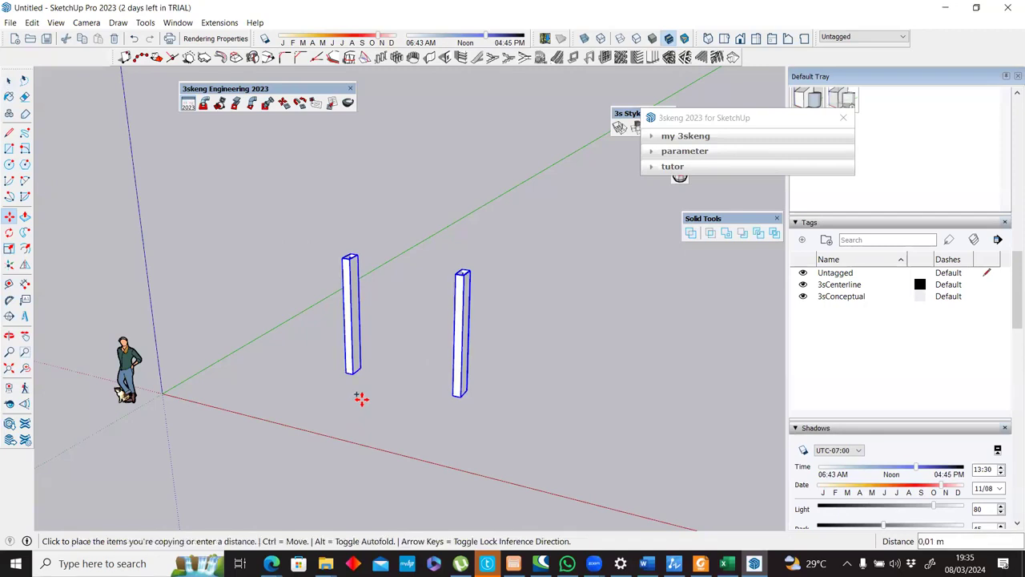
pyautogui.click(419, 346)
pyautogui.write('x2')
pyautogui.press('Return')
pyautogui.press('space')
# Start generating a steelwork element with the I-Section profile I - Japan - JIS G 3192 at the top of the near corner column.
pyautogui.moveTo(534, 278)
pyautogui.mouseDown(button='middle')
pyautogui.moveTo(526, 337)
pyautogui.moveTo(542, 286)
pyautogui.mouseUp(button='middle')
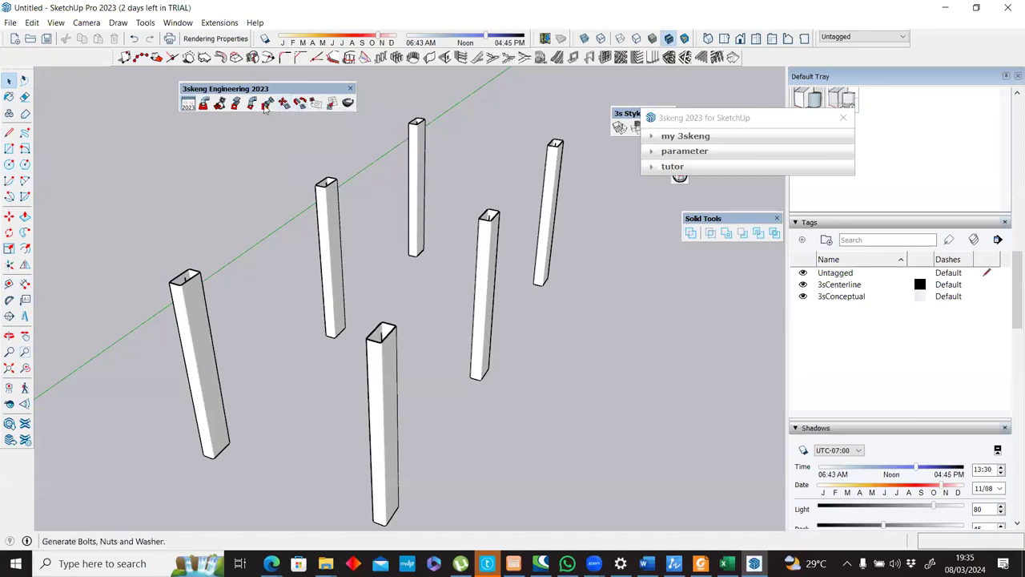
pyautogui.click(237, 105)
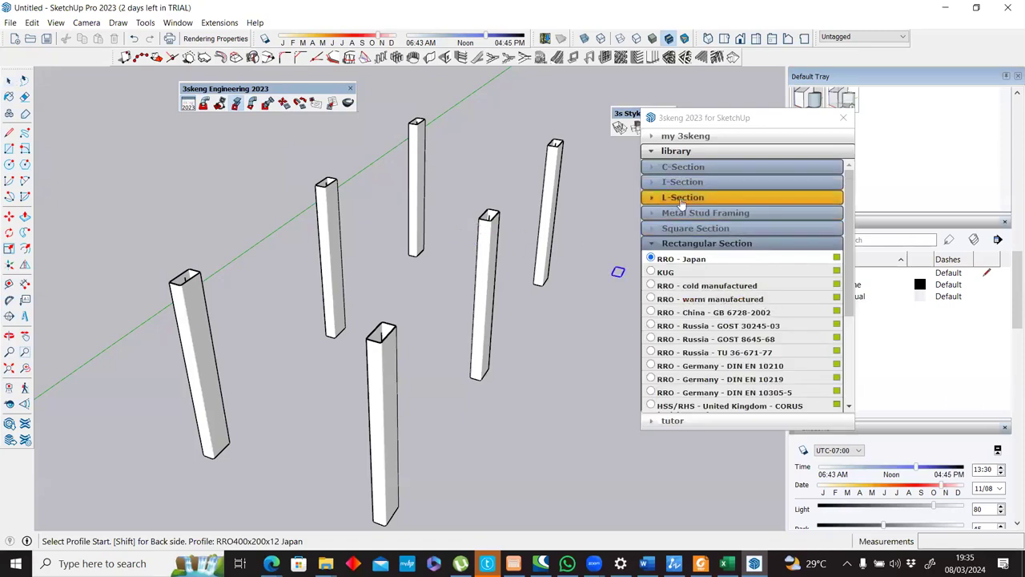
pyautogui.click(682, 182)
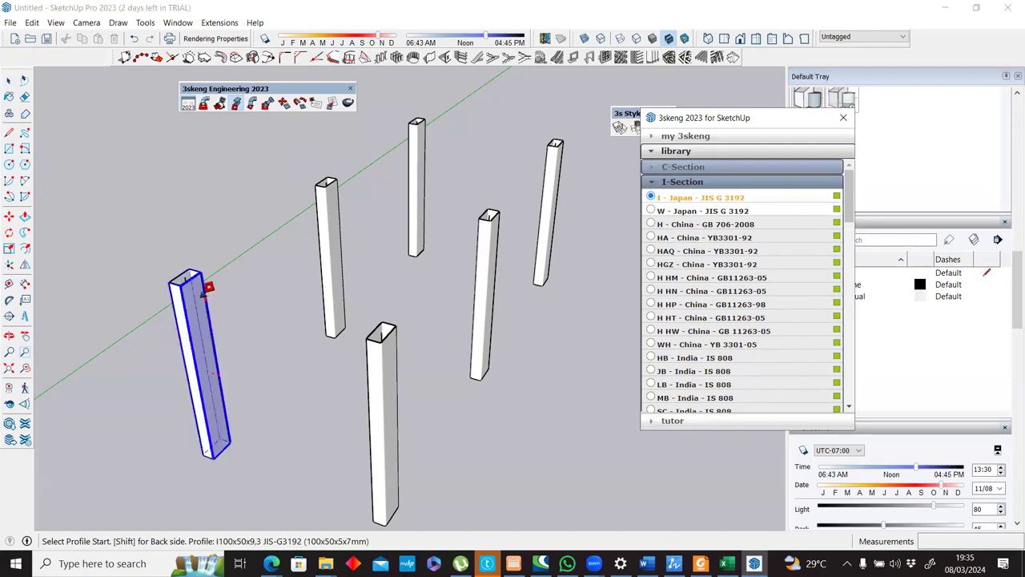
pyautogui.scroll(2, 203, 291)
pyautogui.scroll(2, 189, 277)
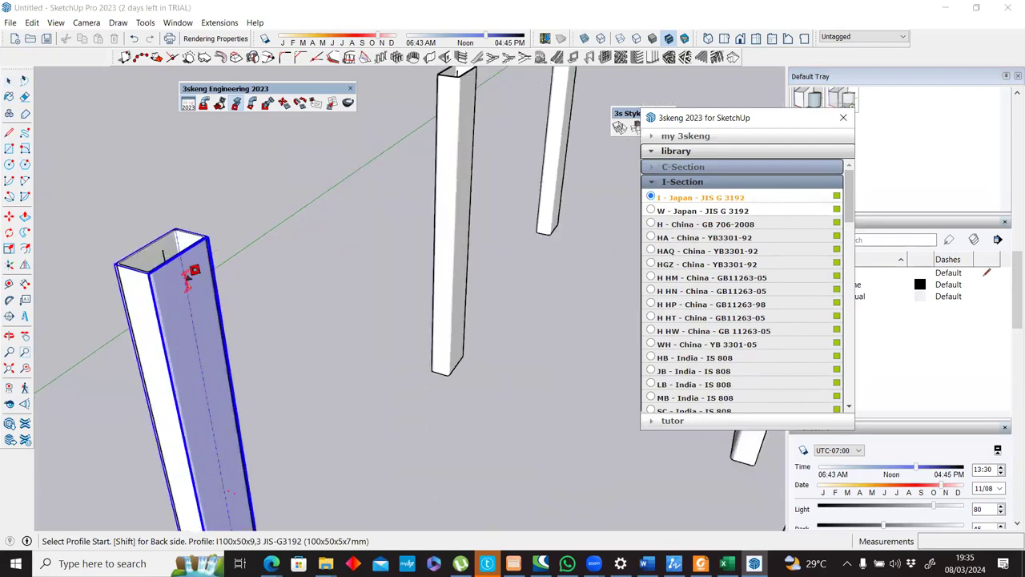
pyautogui.click(192, 273)
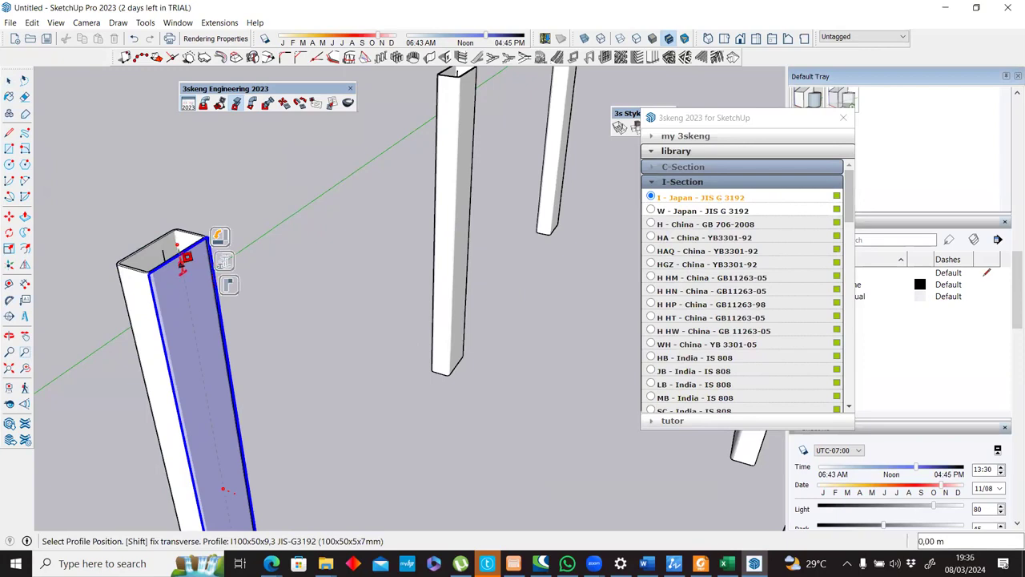
pyautogui.click(183, 265)
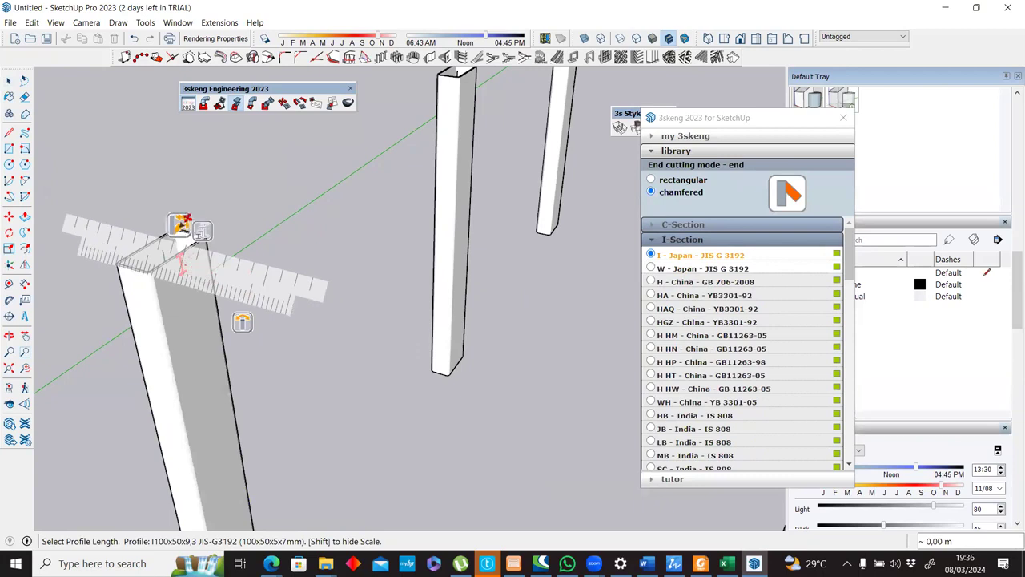
pyautogui.click(184, 253)
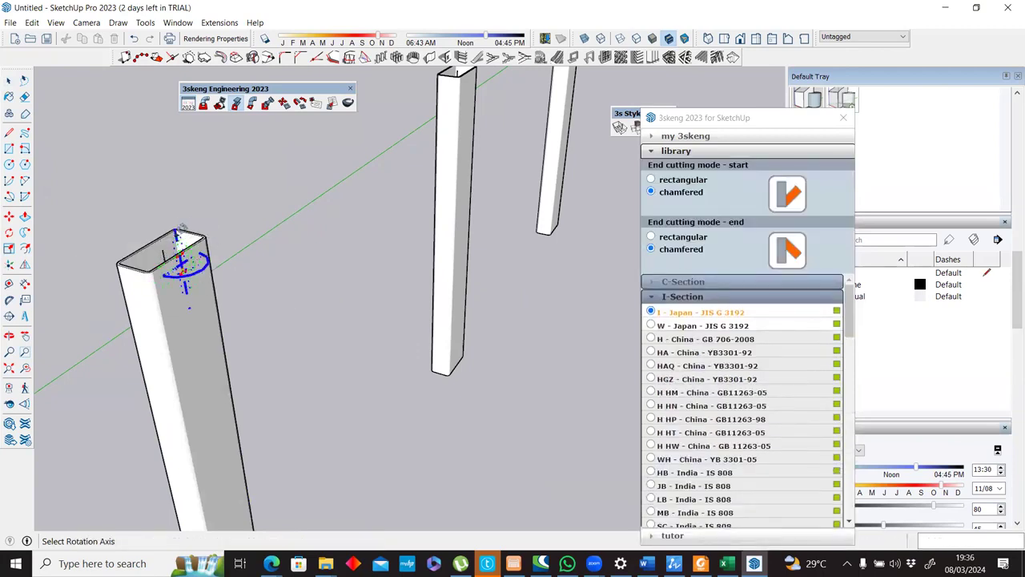
pyautogui.scroll(3, 190, 227)
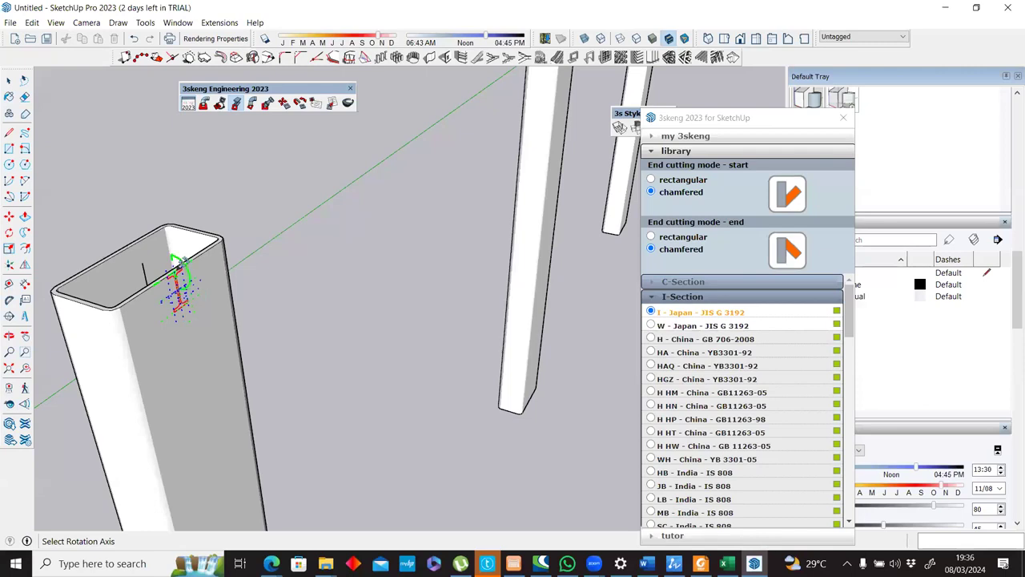
pyautogui.click(182, 266)
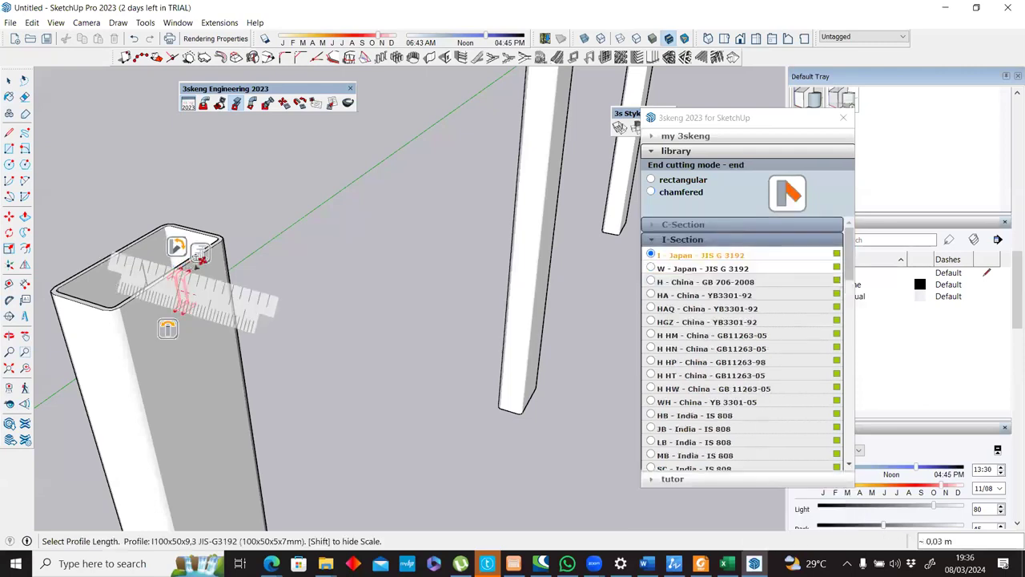
pyautogui.click(185, 306)
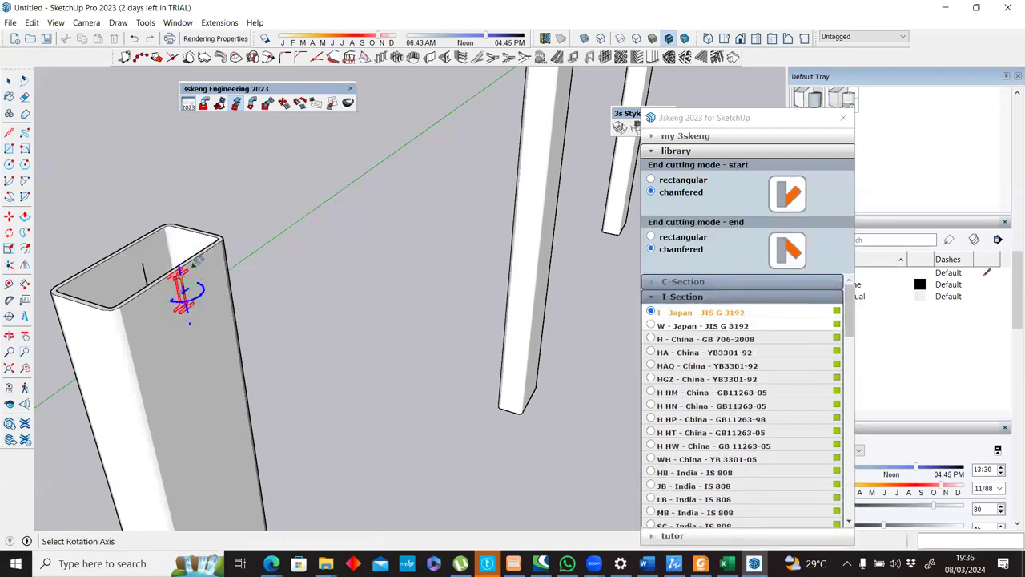
pyautogui.click(204, 303)
pyautogui.click(205, 304)
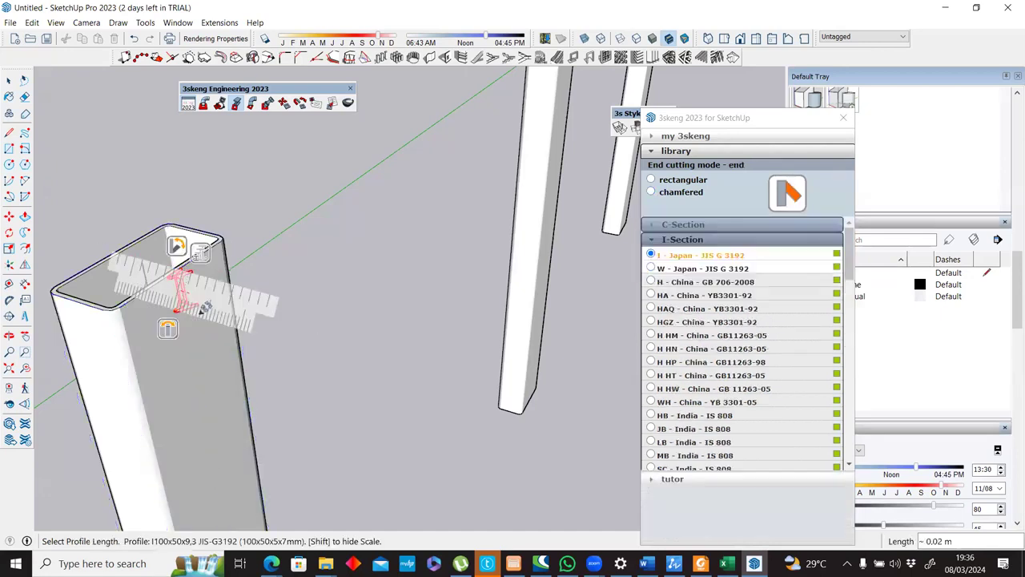
pyautogui.press('Escape')
# Start an I-section profile on the first column's inner face, rotate it to 270° and centre it near the top.
pyautogui.click(204, 293)
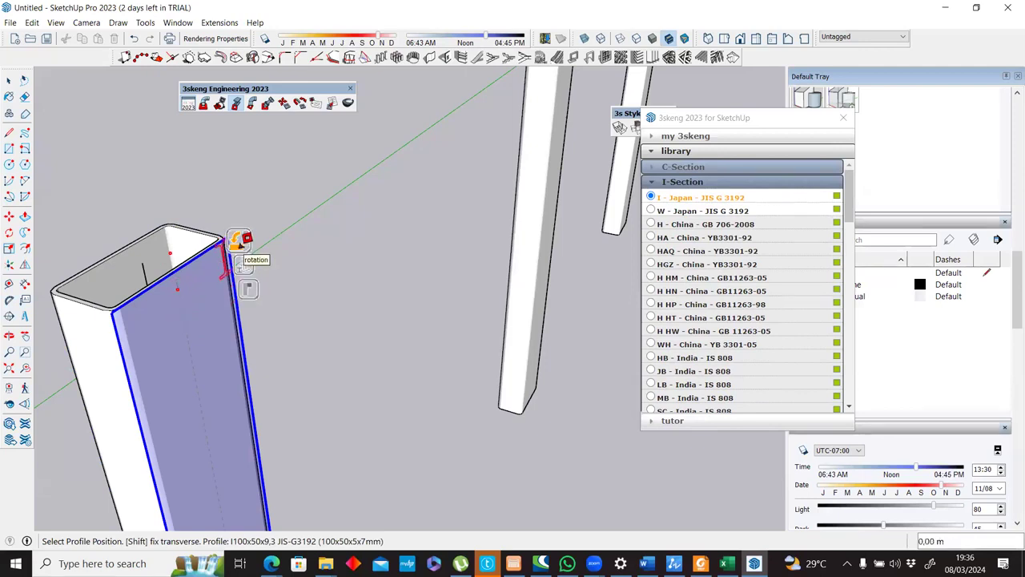
pyautogui.click(239, 240)
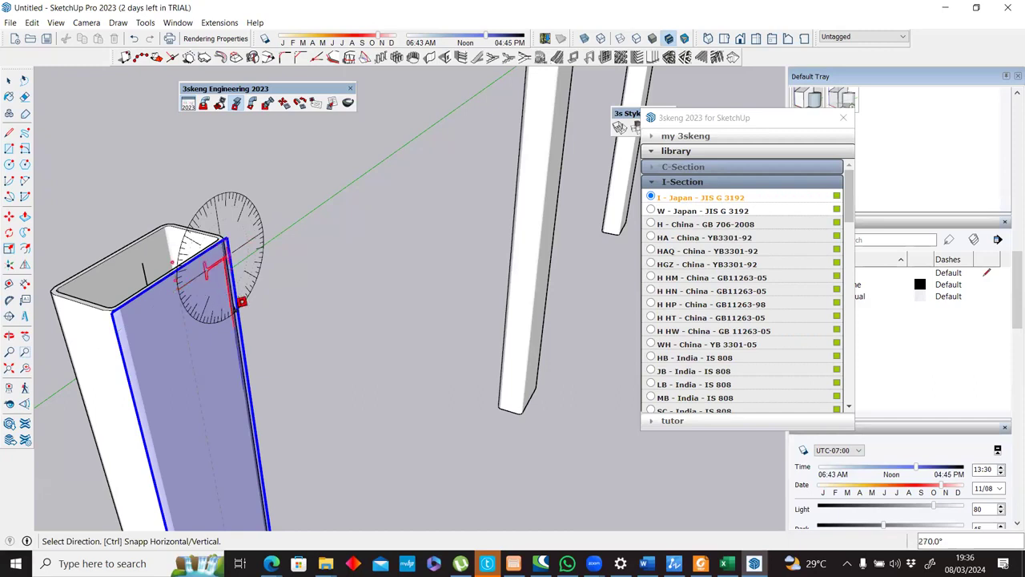
pyautogui.click(241, 301)
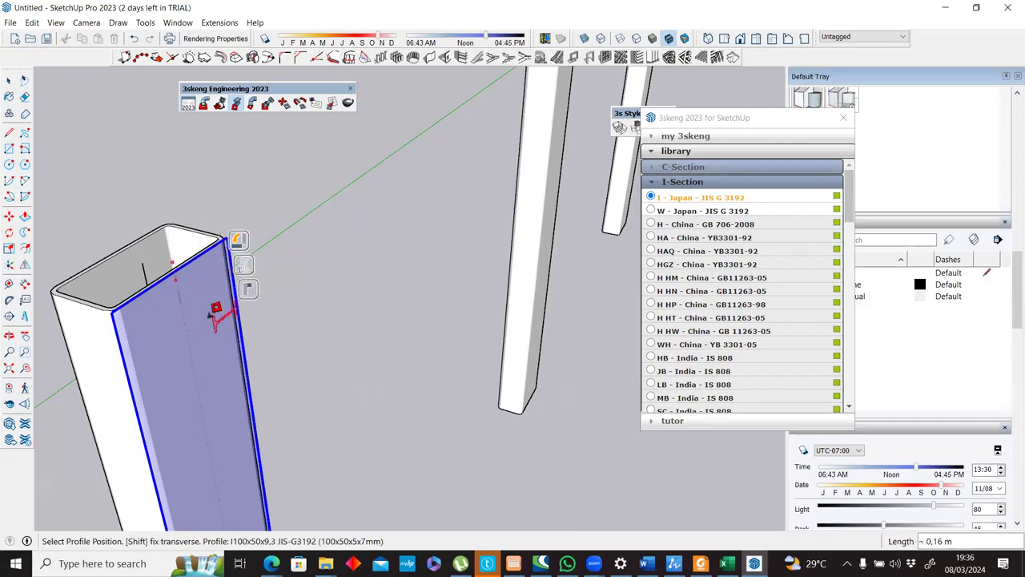
pyautogui.click(179, 280)
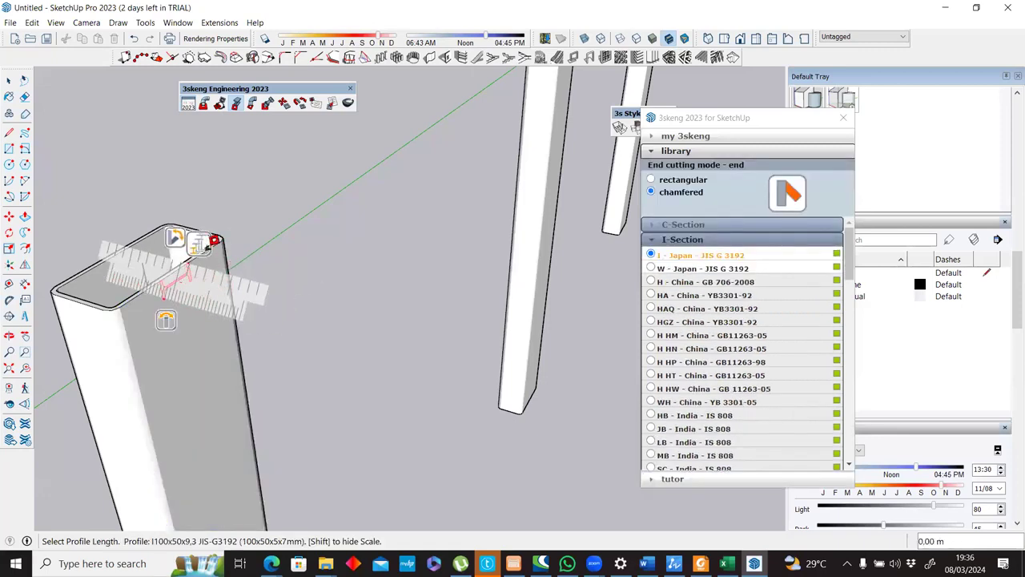
# Change the profile size to I250x175x44,1 and extend the beam to the opposite column of the pair.
pyautogui.click(206, 244)
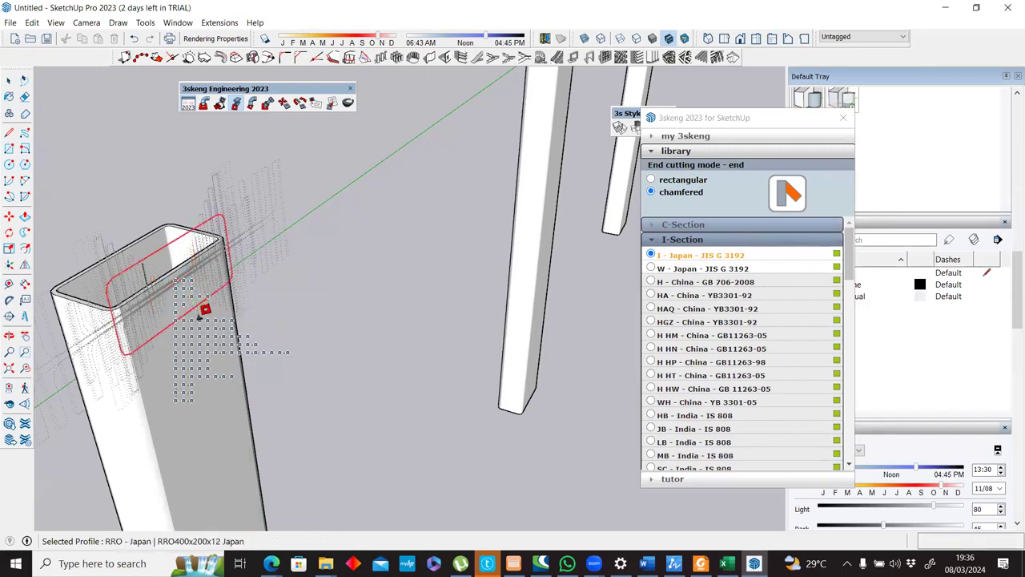
pyautogui.click(209, 319)
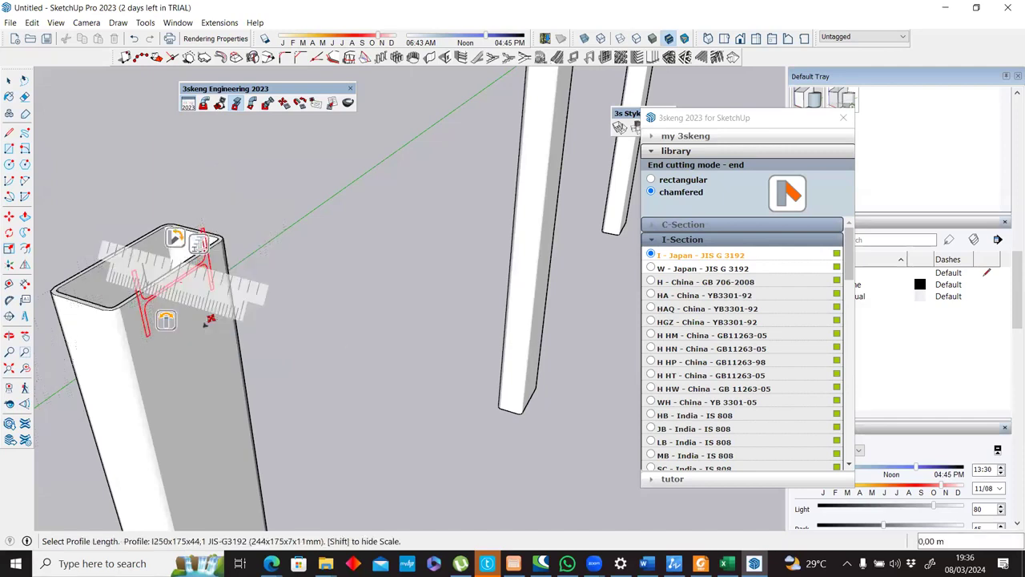
pyautogui.moveTo(348, 368); pyautogui.dragTo(498, 305, button='middle')
pyautogui.moveTo(460, 357); pyautogui.dragTo(464, 337, button='middle')
pyautogui.click(485, 311)
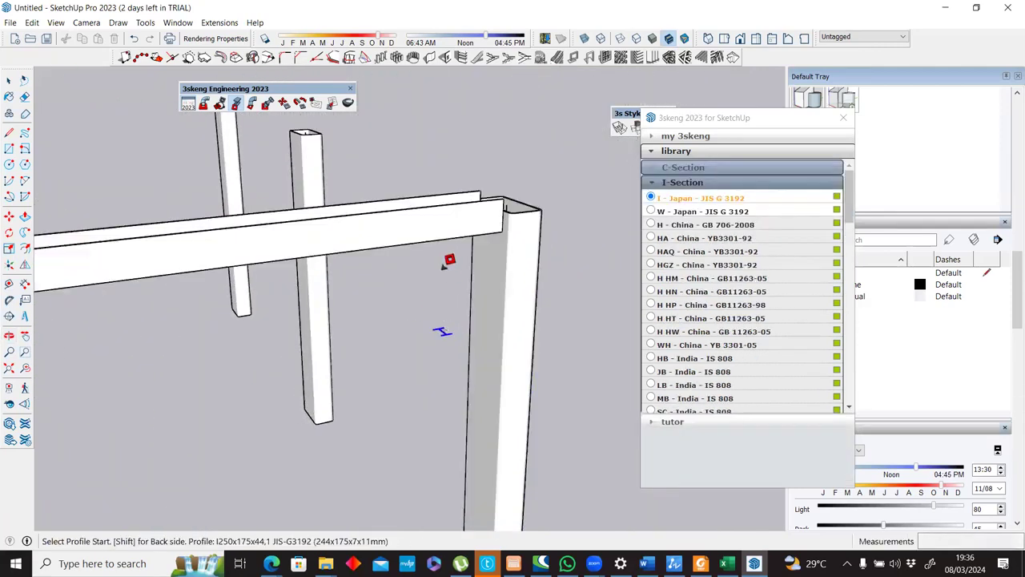
pyautogui.scroll(-4, 446, 266)
pyautogui.moveTo(469, 244); pyautogui.dragTo(229, 201, button='middle')
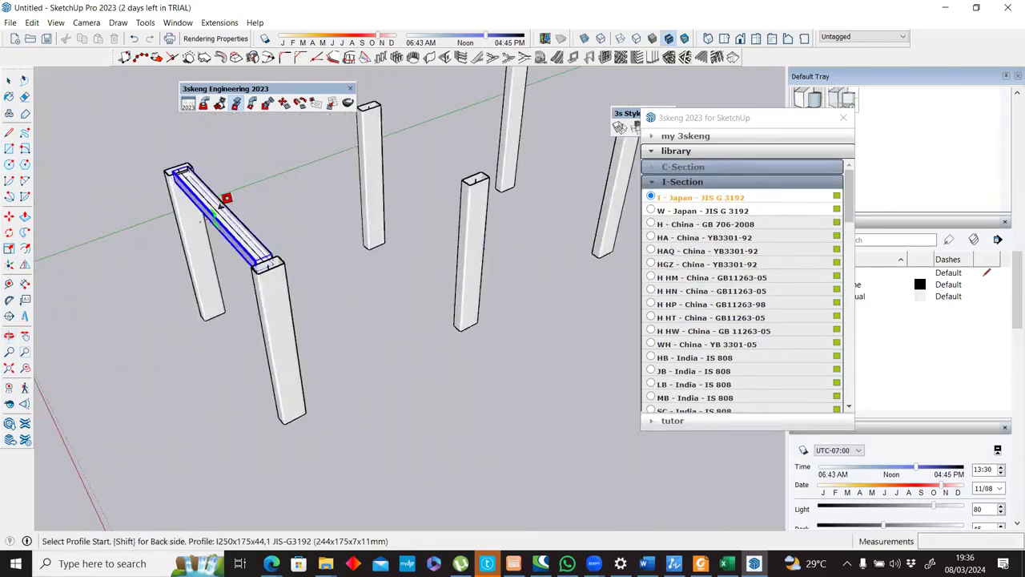
# Copy the I-section beam from the first column pair 3.50 m along to the middle pair and repeat it for the far pair.
pyautogui.scroll(3, 239, 232)
pyautogui.scroll(-2, 239, 232)
pyautogui.press('space')
pyautogui.press('m')
pyautogui.click(315, 469)
pyautogui.press('ctrl')
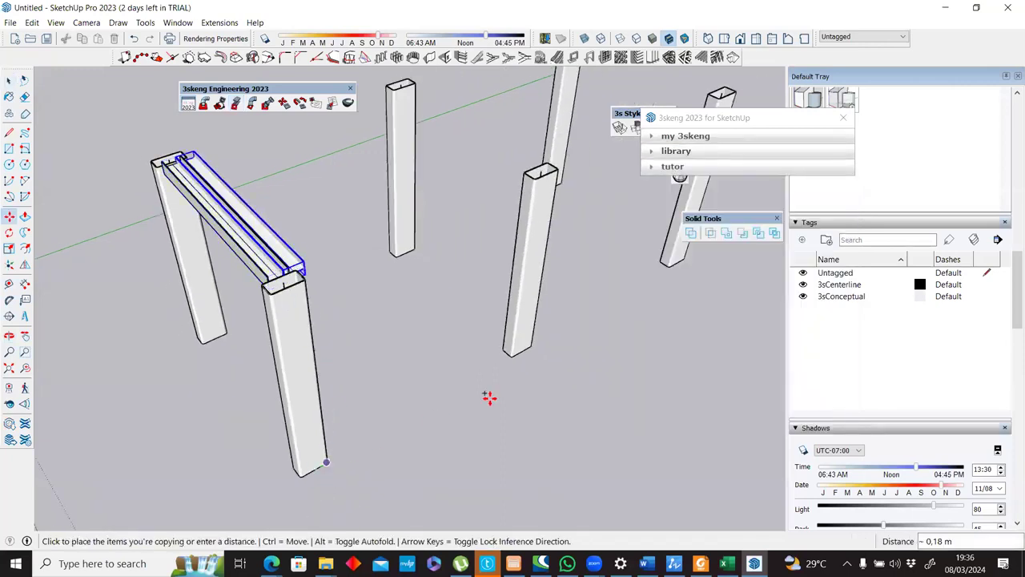
pyautogui.click(519, 353)
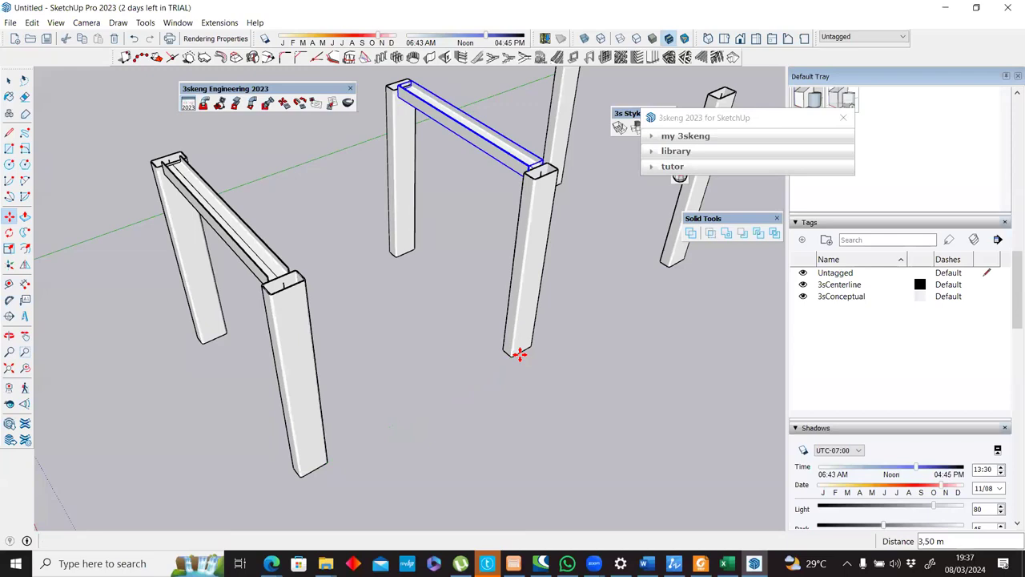
pyautogui.moveTo(579, 318); pyautogui.dragTo(361, 346, button='middle')
pyautogui.scroll(-4, 360, 340)
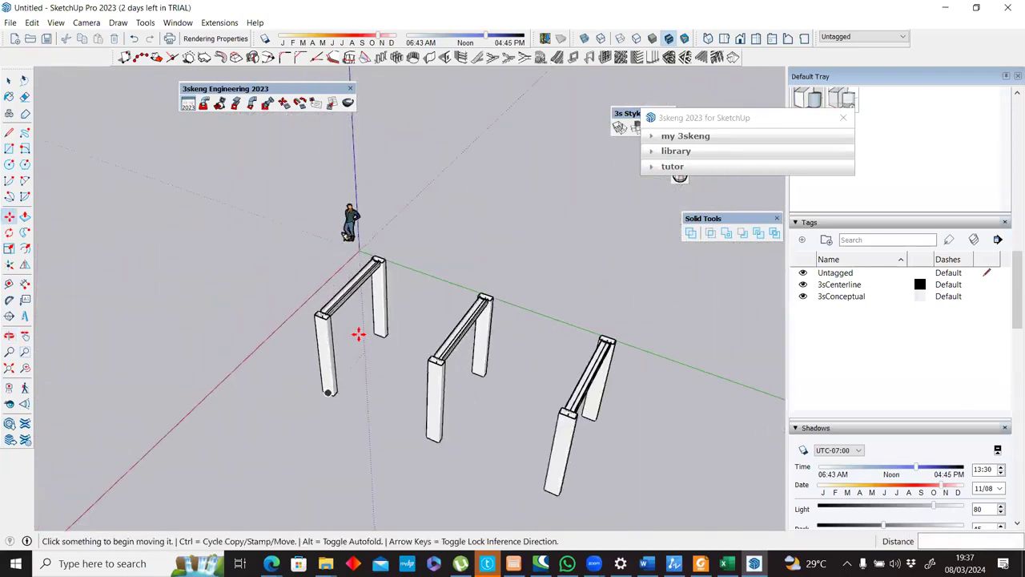
# Start generating a steelwork element with the C Hot-rolled profile from the C-Section library.
pyautogui.scroll(3, 425, 296)
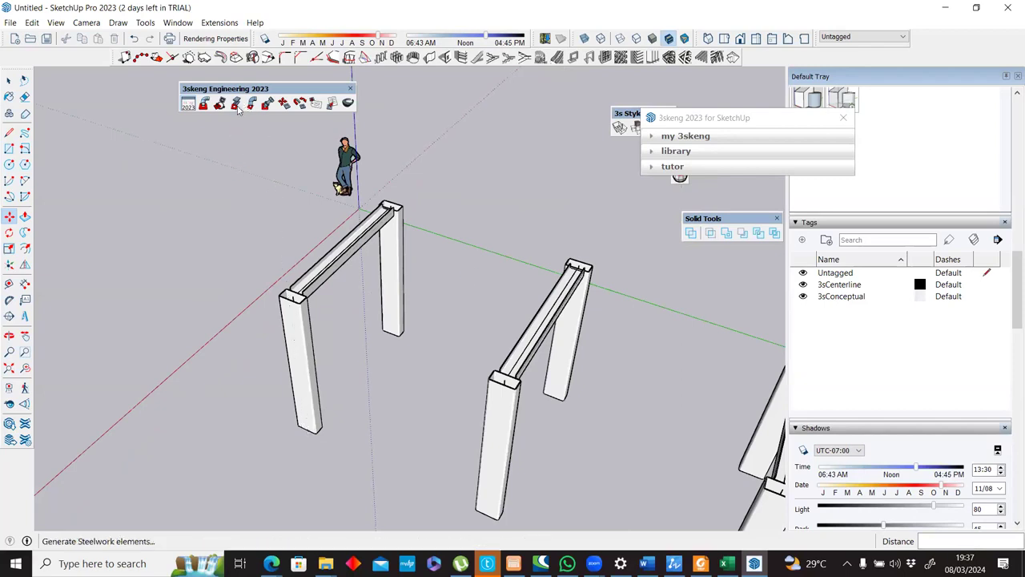
pyautogui.click(676, 150)
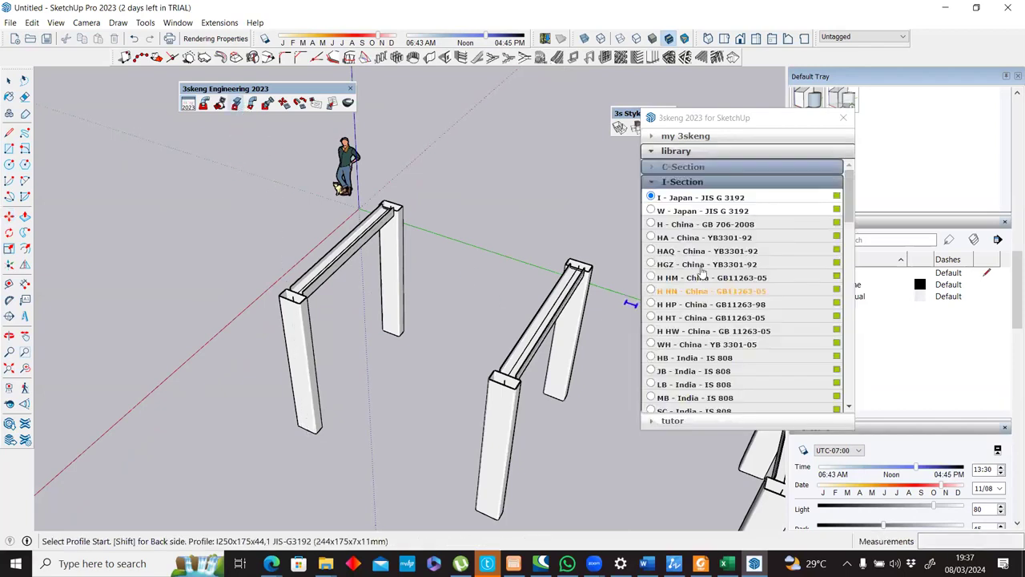
pyautogui.click(677, 168)
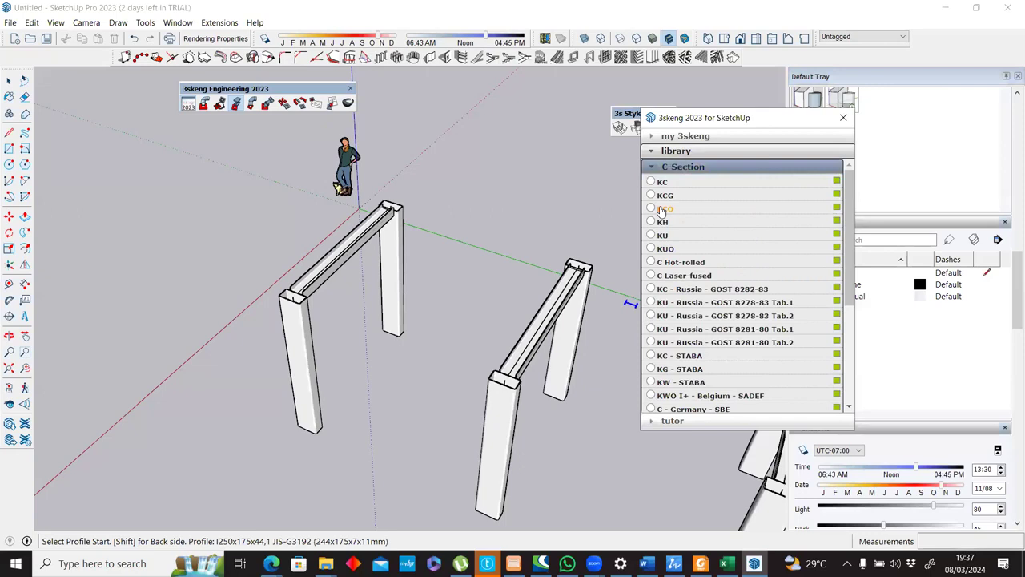
pyautogui.click(679, 263)
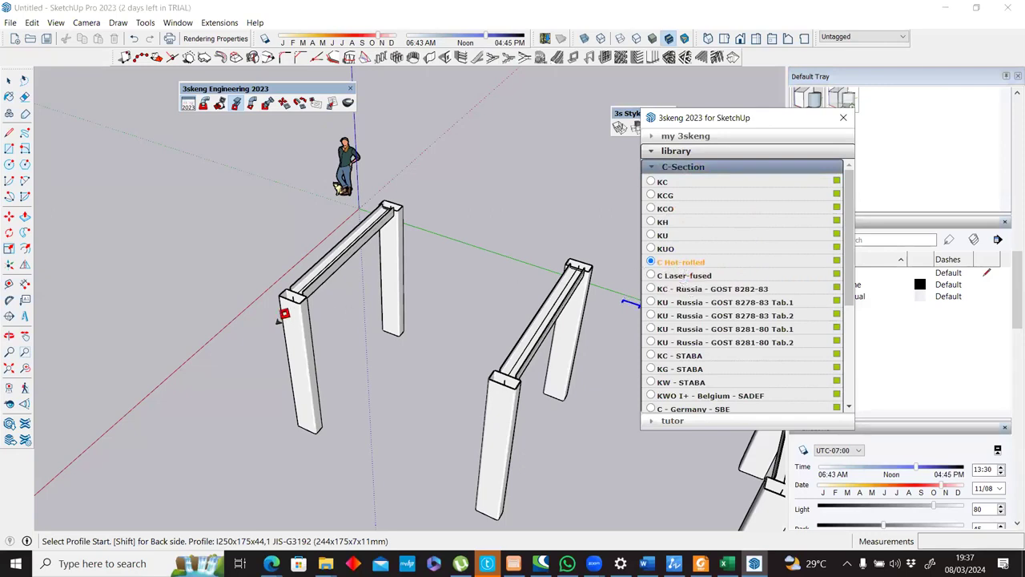
pyautogui.scroll(6, 279, 318)
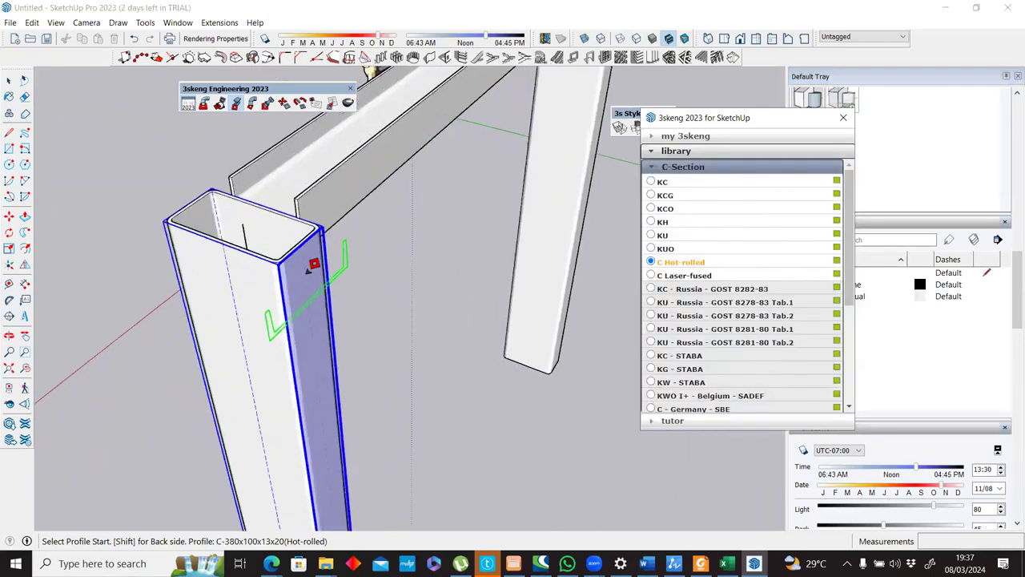
pyautogui.scroll(1, 309, 269)
pyautogui.click(307, 263)
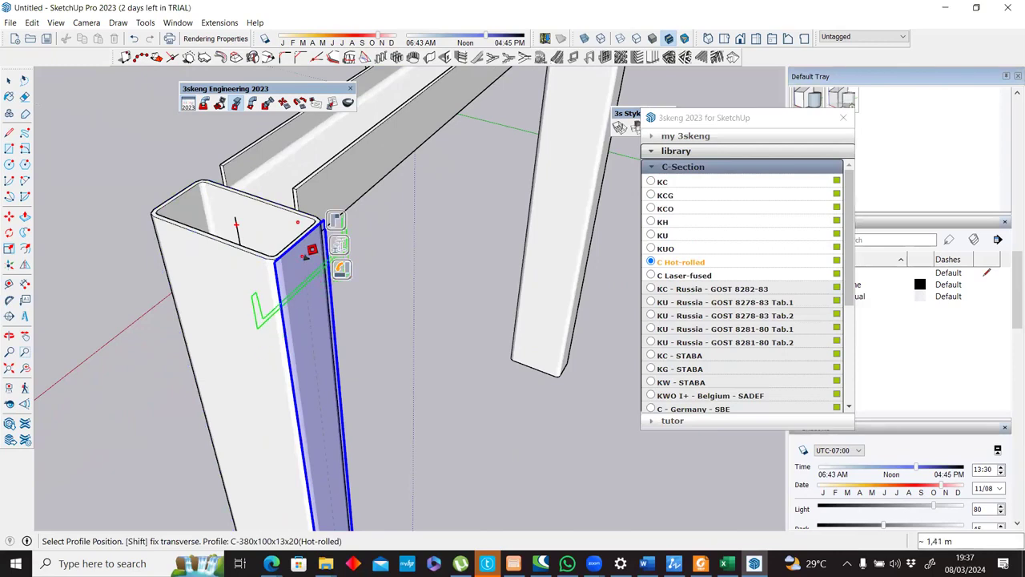
pyautogui.click(312, 251)
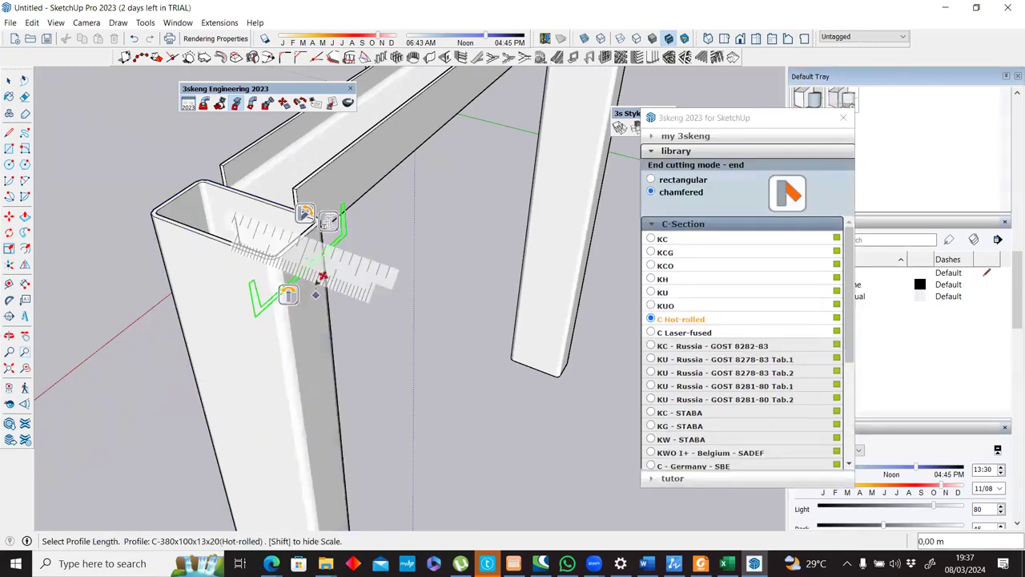
pyautogui.click(314, 214)
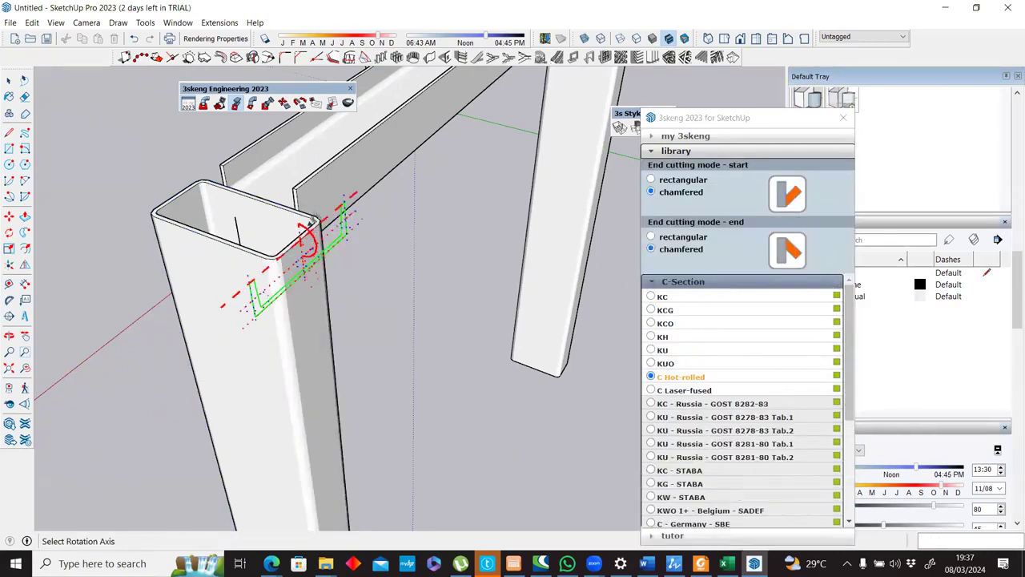
pyautogui.press('Escape')
pyautogui.press('Escape')
# Place the C-380x100x13x20(Hot-rolled) profile upright near the top of the corner column's side face and extend it about 3.10 m to the middle column.
pyautogui.click(338, 268)
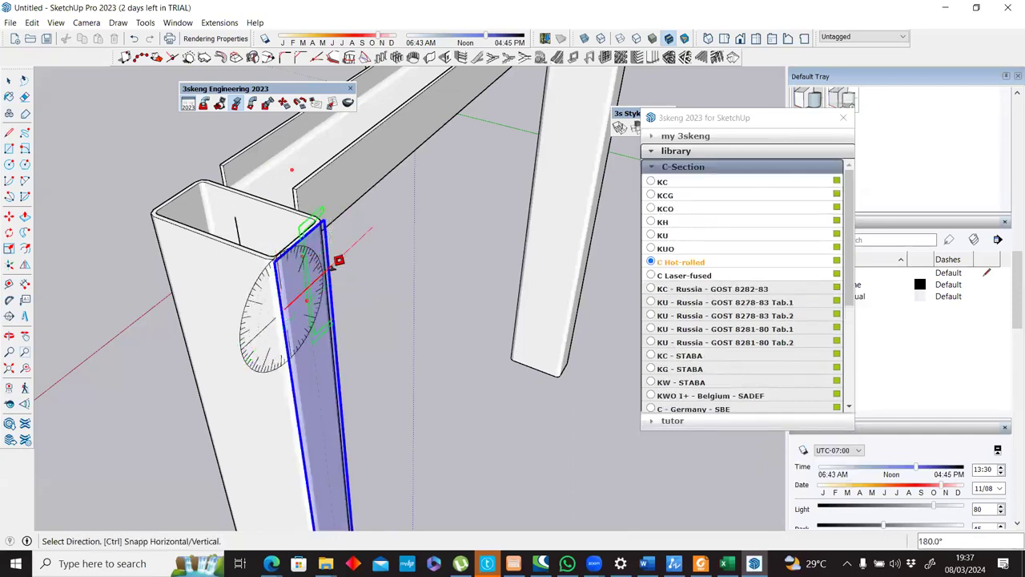
pyautogui.click(221, 332)
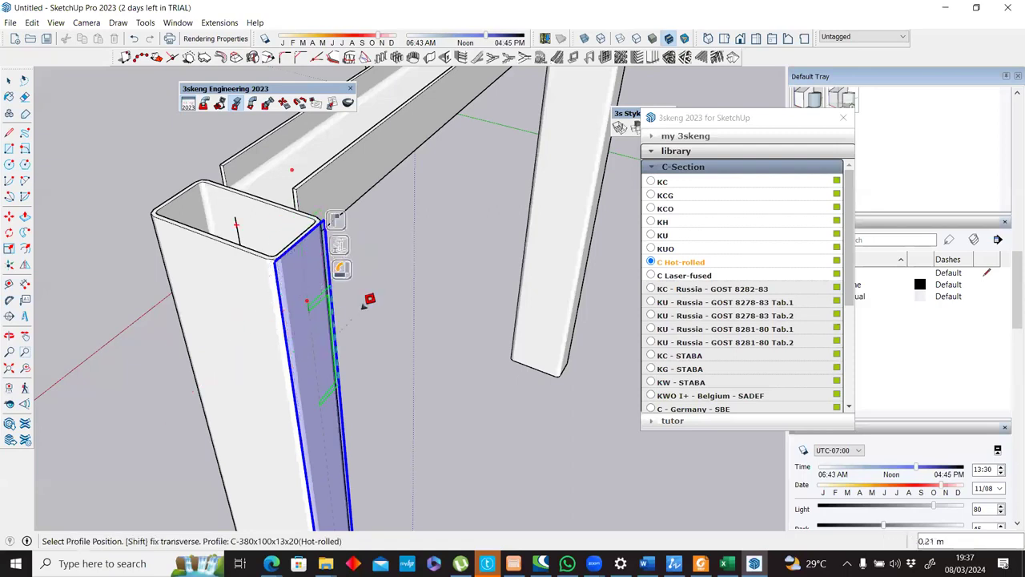
pyautogui.click(312, 296)
pyautogui.scroll(-5, 496, 404)
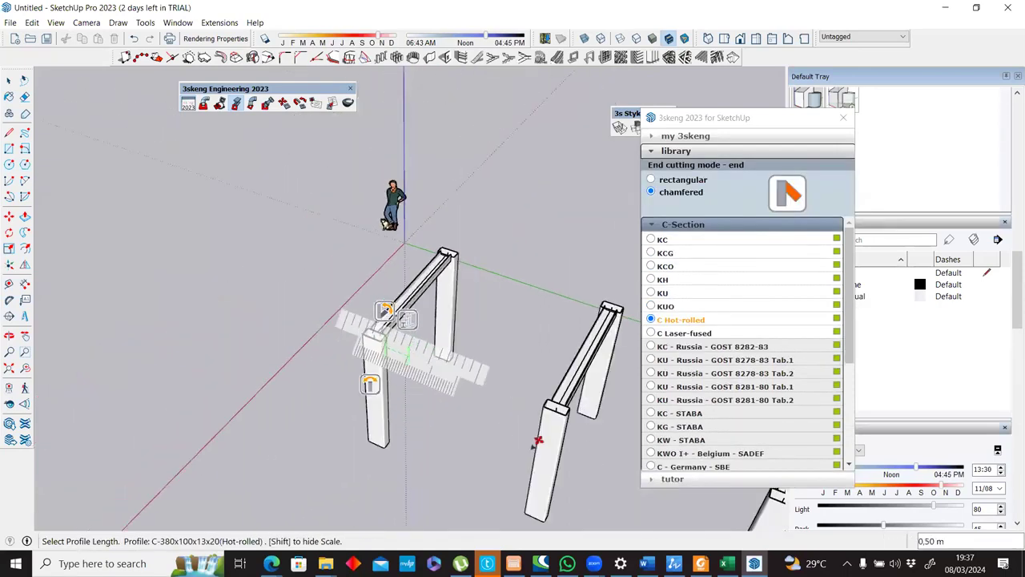
pyautogui.scroll(5, 485, 404)
pyautogui.moveTo(481, 382); pyautogui.dragTo(449, 320, button='middle')
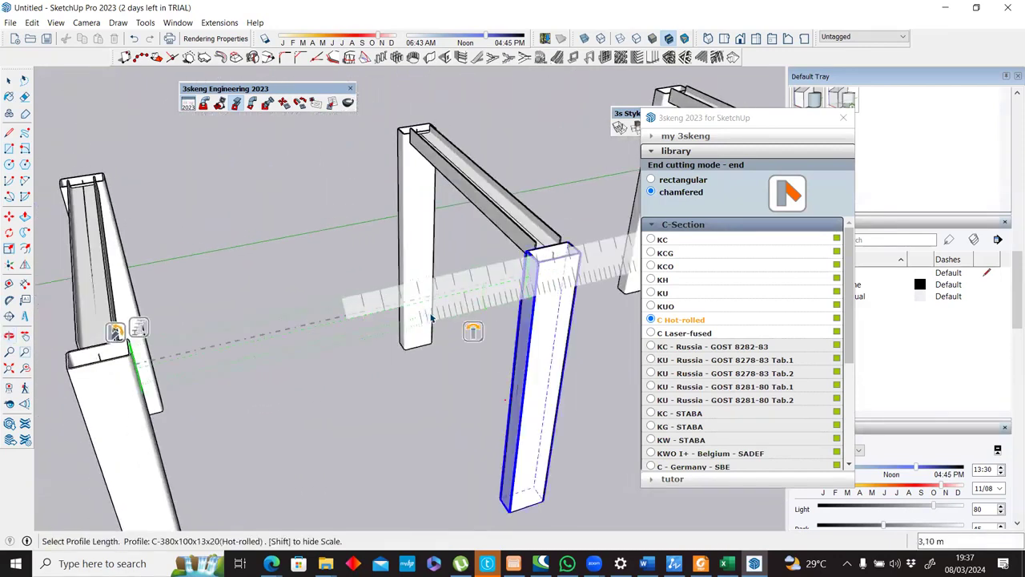
pyautogui.click(431, 318)
# Copy the C-section beam across the frame to the opposite column line, using matching column base corners as reference points.
pyautogui.press('m')
pyautogui.scroll(-3, 311, 505)
pyautogui.moveTo(308, 464); pyautogui.dragTo(473, 505, button='middle')
pyautogui.click(473, 505)
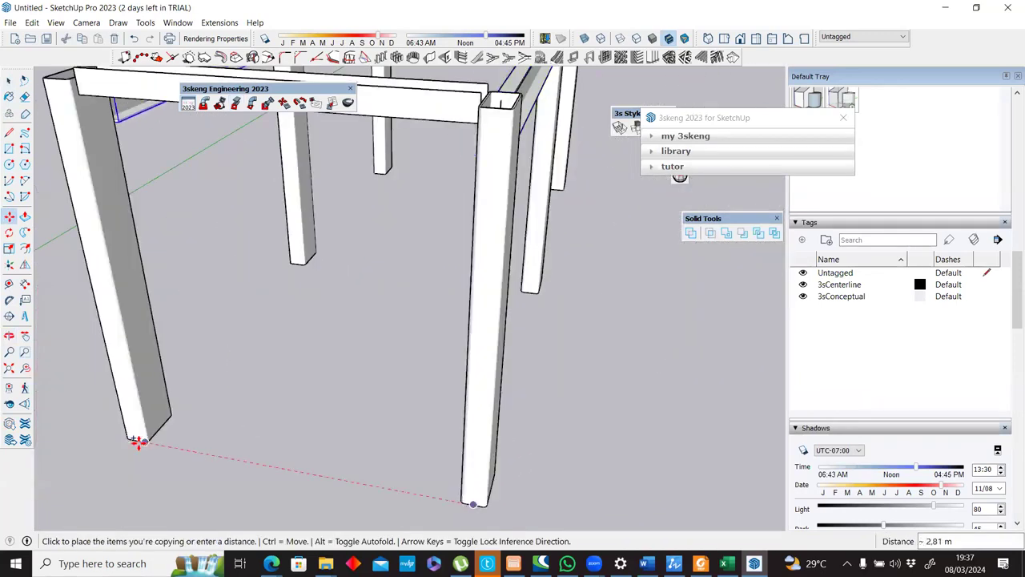
pyautogui.scroll(3, 138, 442)
pyautogui.click(136, 440)
pyautogui.scroll(-10, 141, 429)
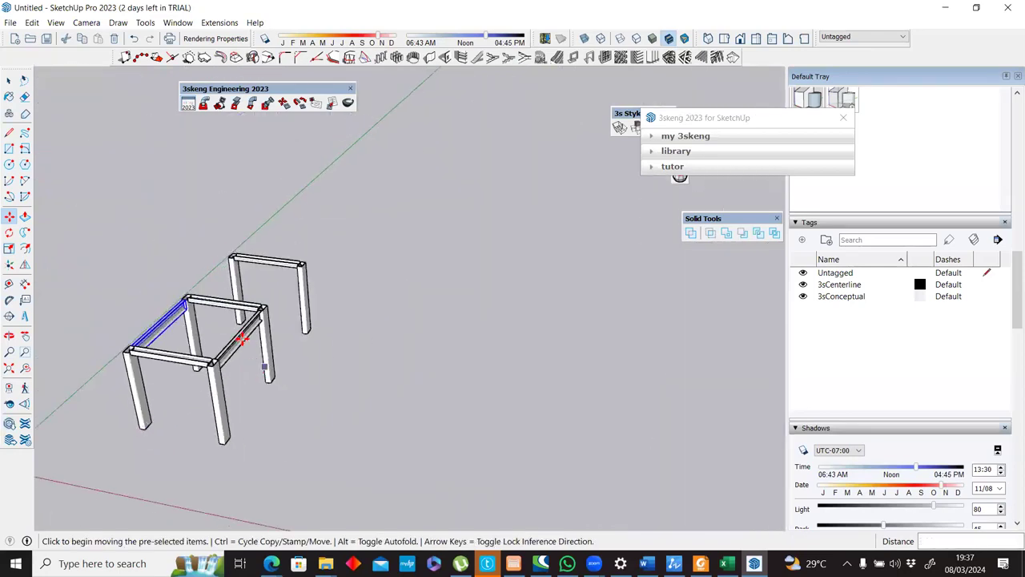
# Copy both C-section beams along the green axis to the adjacent bay, using the column base corners as reference points.
pyautogui.scroll(3, 242, 339)
pyautogui.press('space')
pyautogui.click(207, 351)
pyautogui.keyDown('shift'); pyautogui.click(106, 307); pyautogui.keyUp('shift')
pyautogui.press('m')
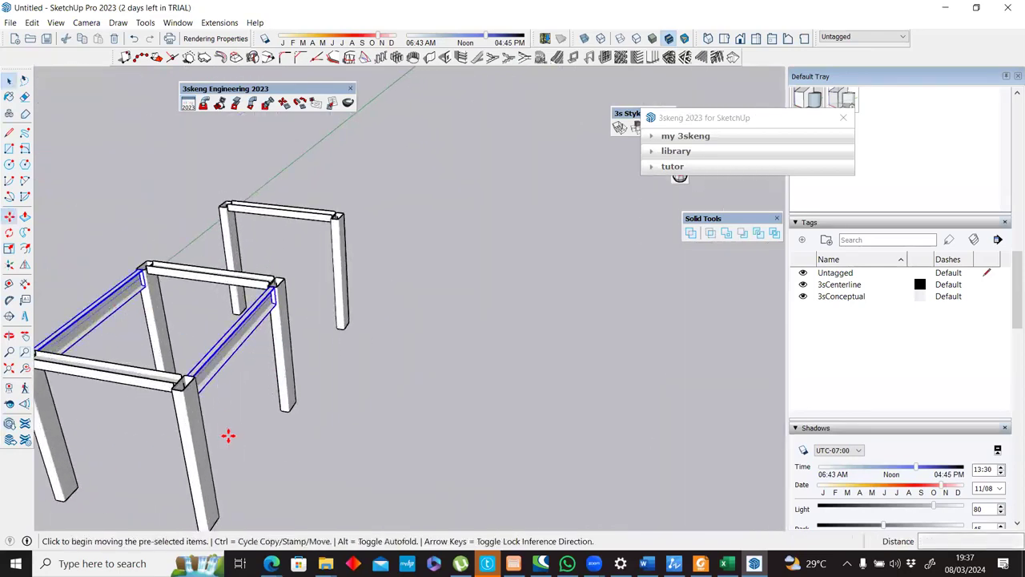
pyautogui.moveTo(272, 446); pyautogui.dragTo(297, 430, button='middle')
pyautogui.scroll(5, 298, 397)
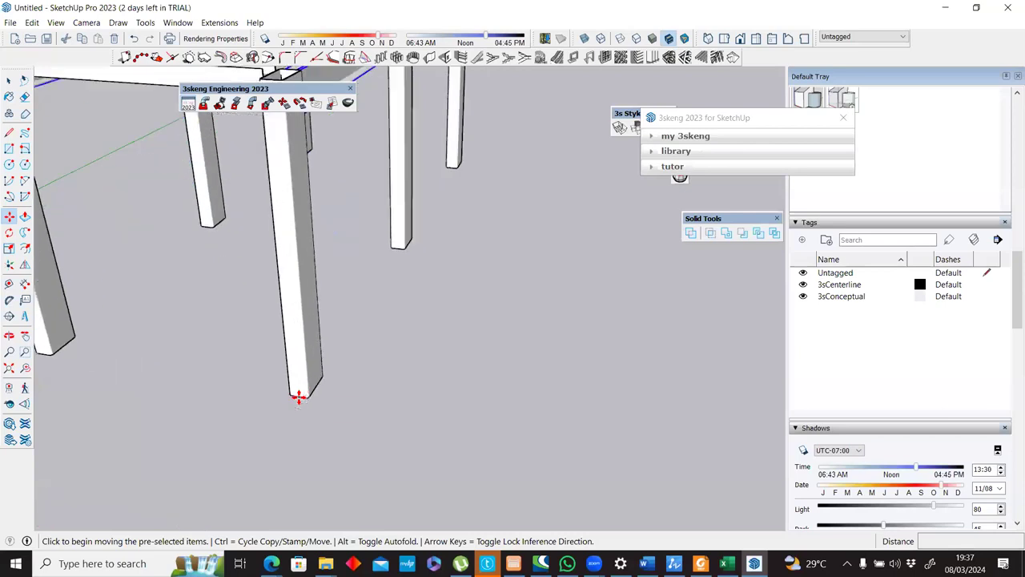
pyautogui.click(297, 396)
pyautogui.scroll(-5, 341, 327)
pyautogui.moveTo(400, 253); pyautogui.dragTo(366, 348, button='middle')
pyautogui.press('ctrl')
pyautogui.scroll(3, 369, 344)
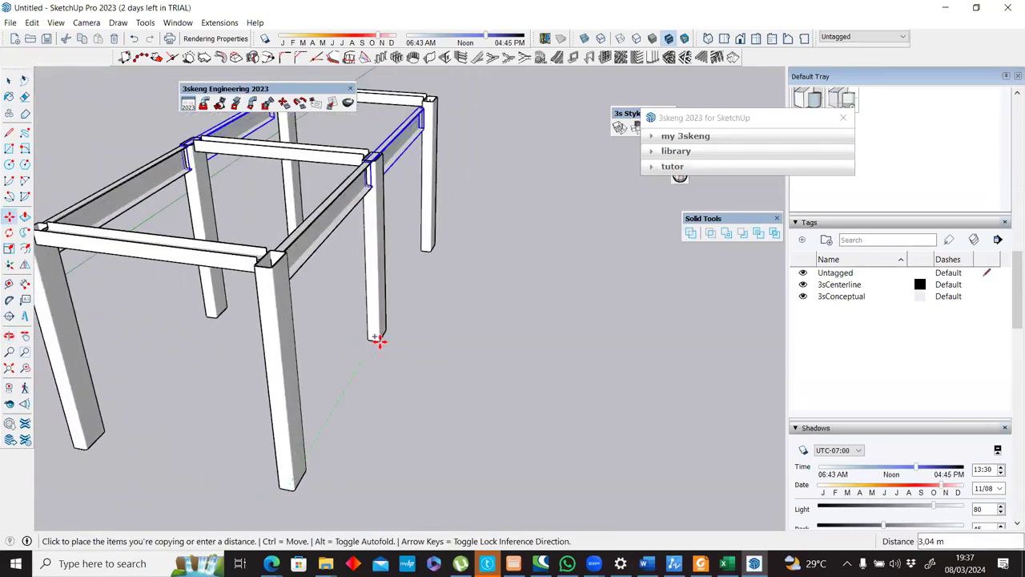
pyautogui.scroll(2, 379, 340)
pyautogui.click(381, 337)
pyautogui.scroll(-8, 382, 334)
pyautogui.press('space')
pyautogui.click(423, 320)
# Start saving the model under a new name with the file type SketchUp 2020 (*.skp).
pyautogui.scroll(5, 424, 319)
pyautogui.moveTo(408, 274); pyautogui.dragTo(11, 23, button='middle')
pyautogui.click(12, 23)
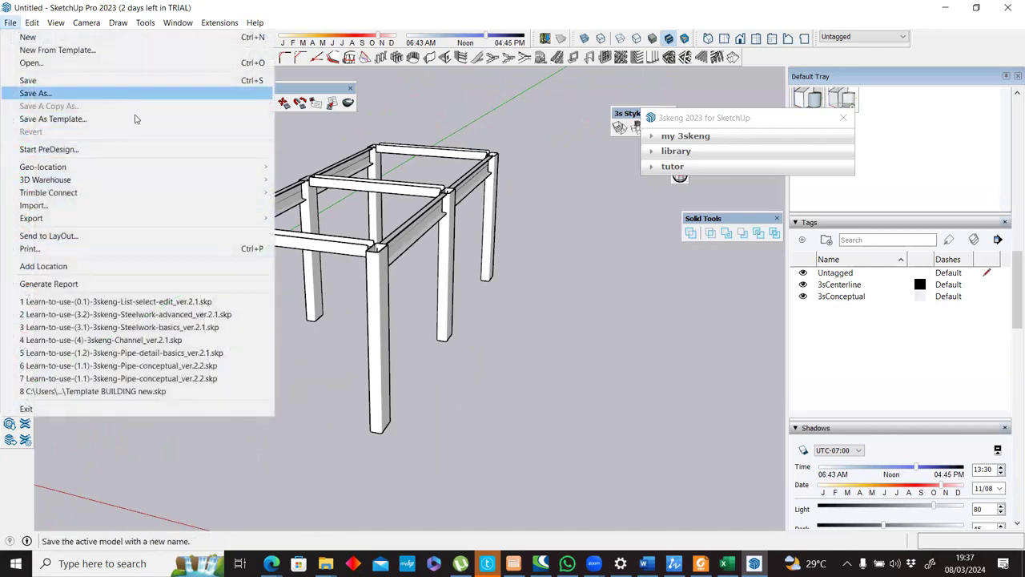
pyautogui.click(128, 94)
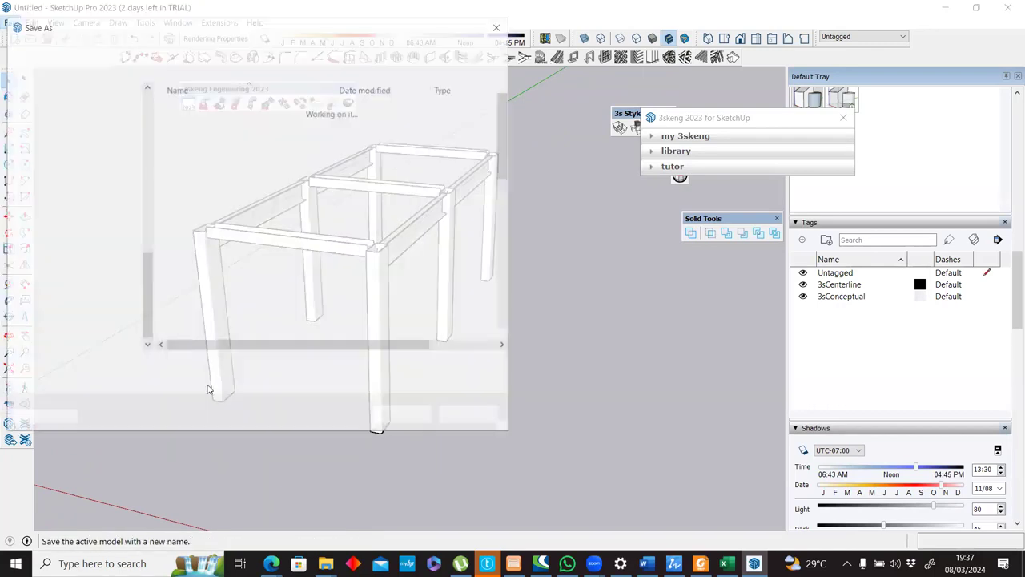
pyautogui.click(212, 384)
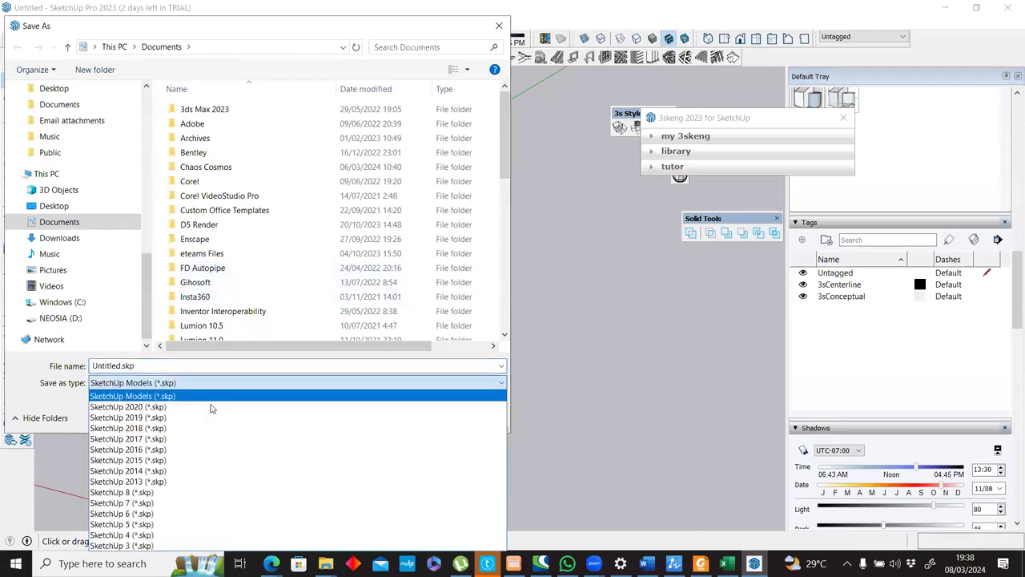
pyautogui.click(212, 407)
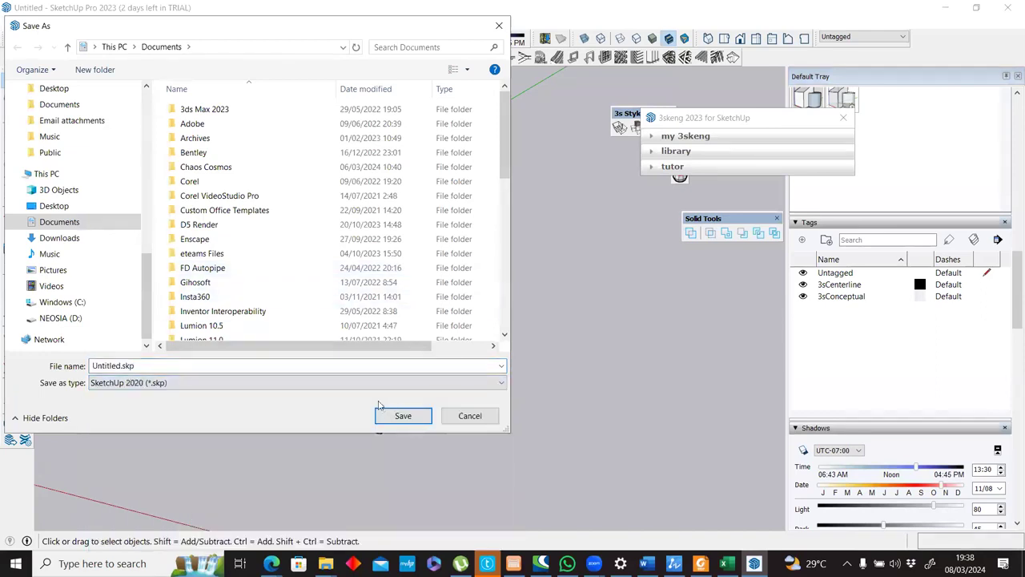
# Name the file steelwork test.skp and save it to the Desktop.
pyautogui.click(122, 364)
pyautogui.click(124, 366)
pyautogui.doubleClick(122, 365)
pyautogui.write('steelwork test')
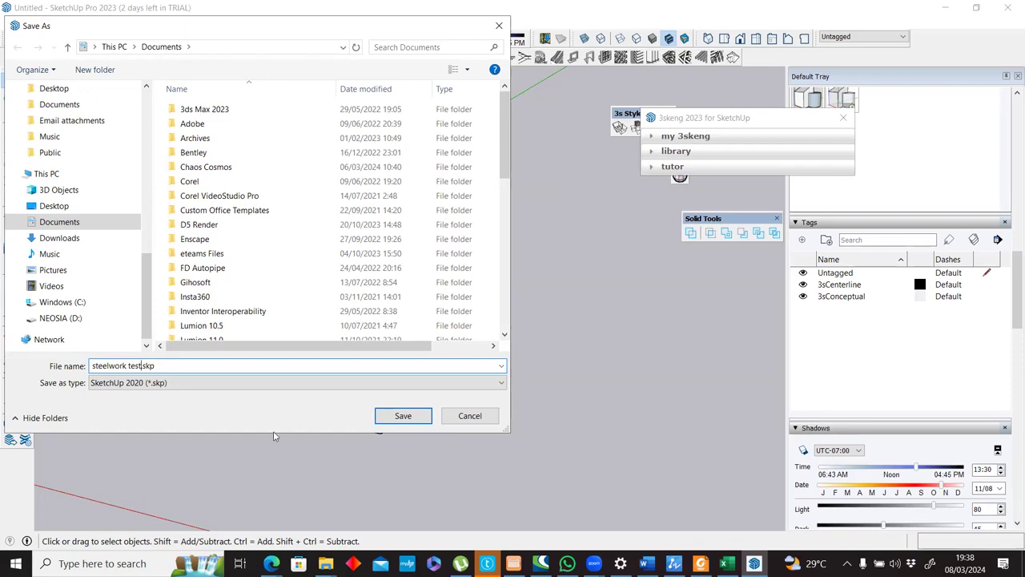
pyautogui.click(50, 206)
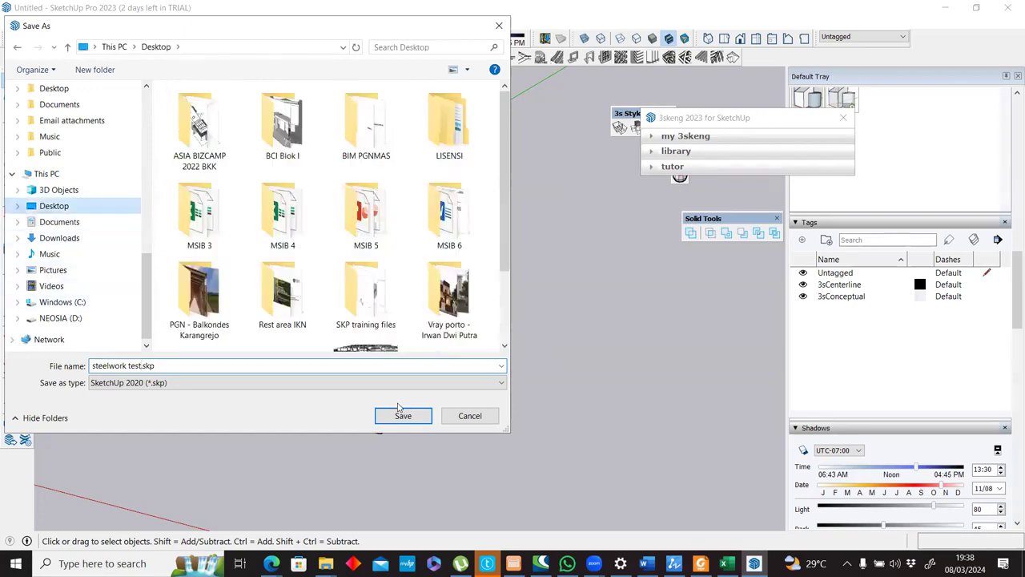
pyautogui.click(403, 414)
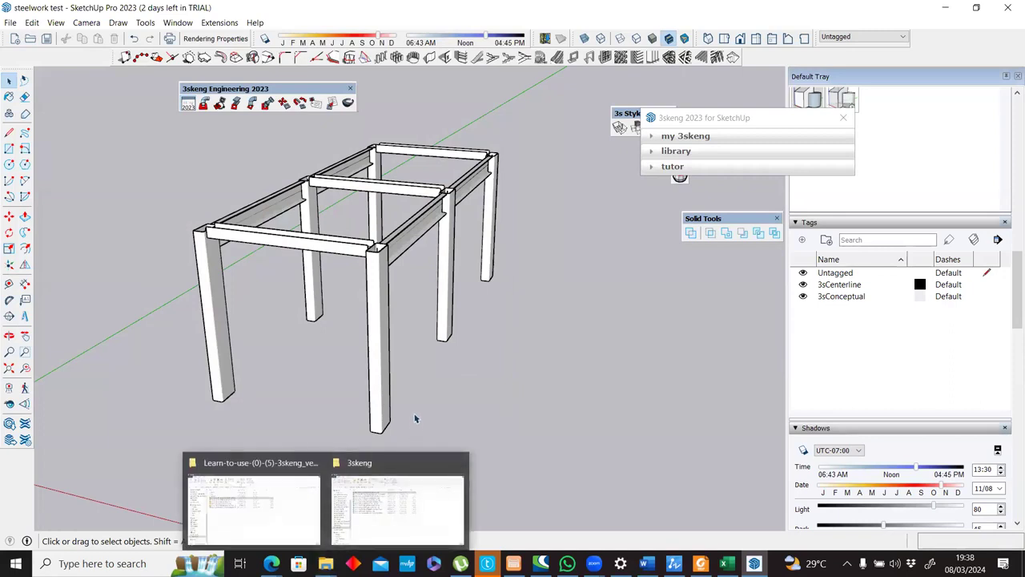
# Select the whole frame and open the Structural Centerlines list from its Structural Analysis Elements.
pyautogui.press('super+e')
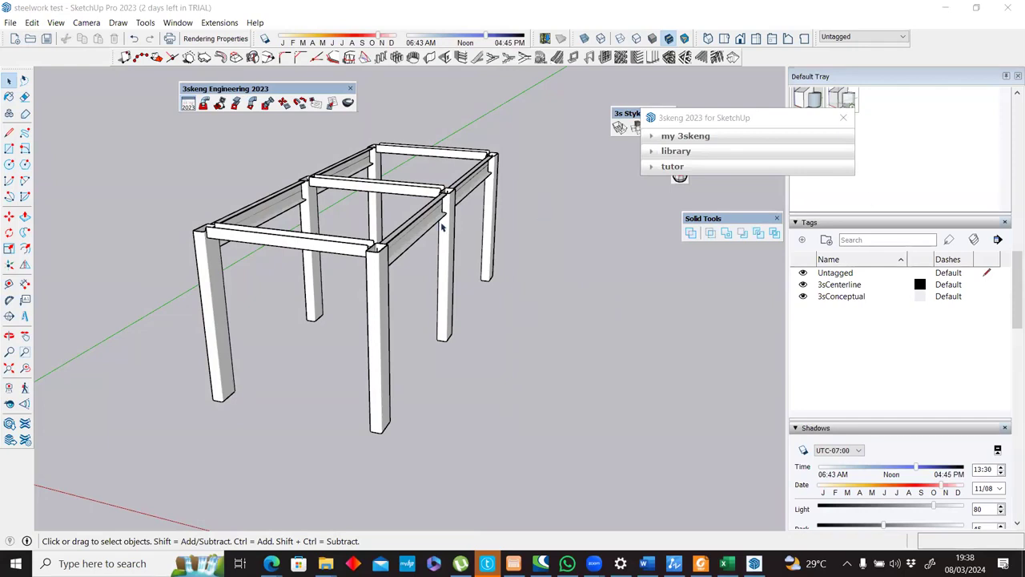
pyautogui.moveTo(476, 192); pyautogui.dragTo(420, 225, button='middle')
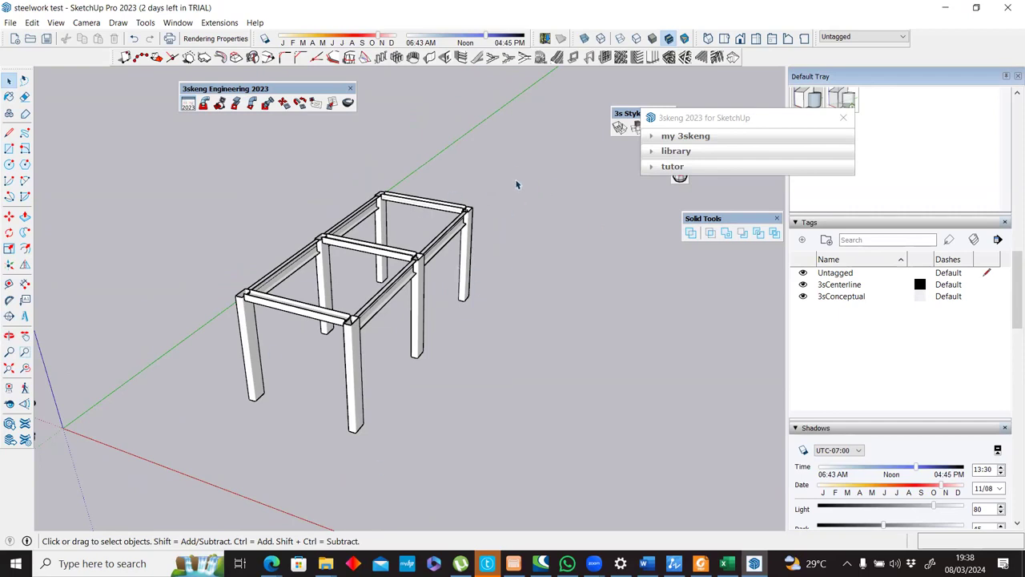
pyautogui.moveTo(159, 485); pyautogui.dragTo(160, 484)
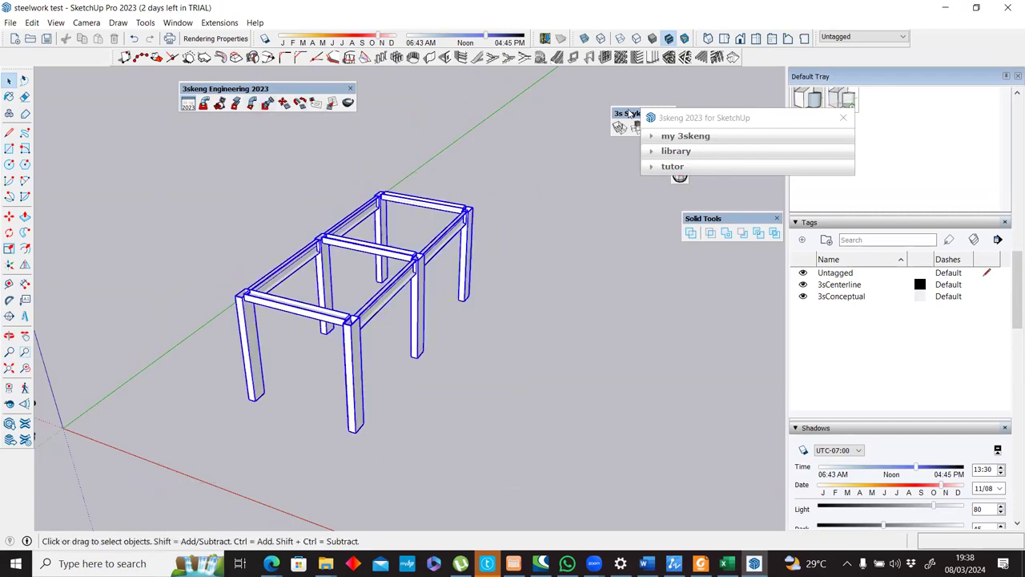
pyautogui.moveTo(676, 125); pyautogui.dragTo(660, 182)
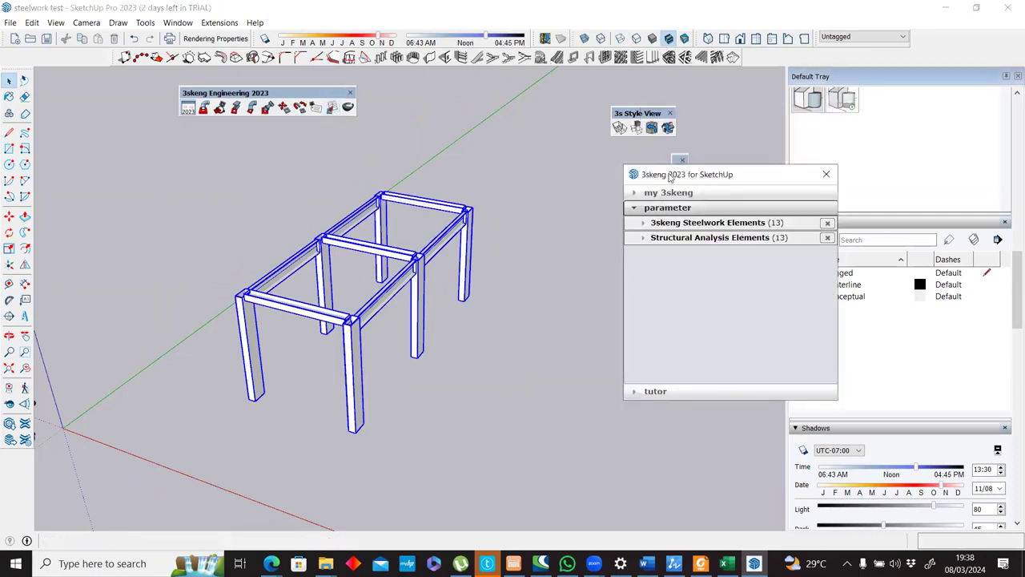
pyautogui.moveTo(671, 178); pyautogui.dragTo(565, 179)
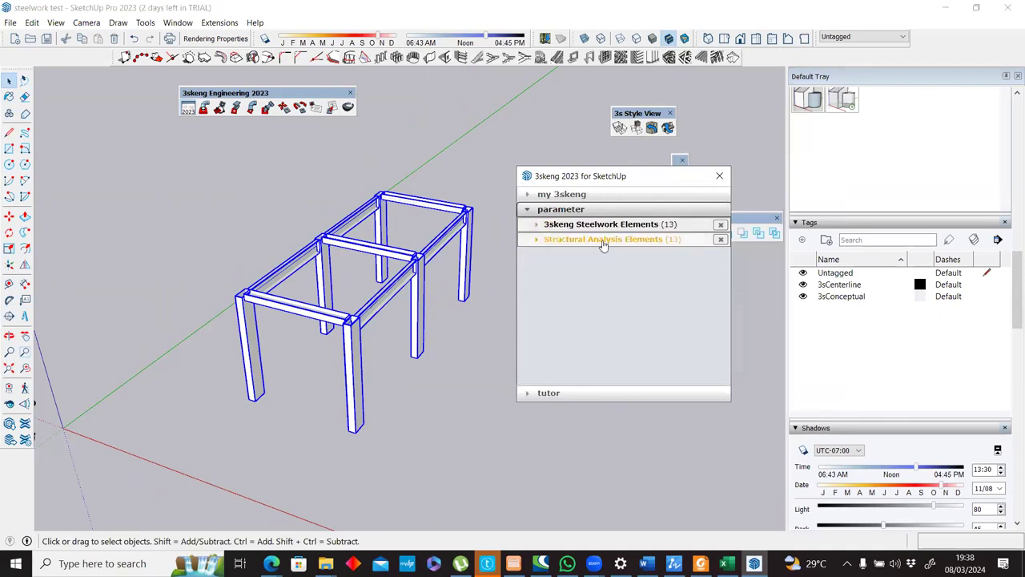
pyautogui.click(600, 240)
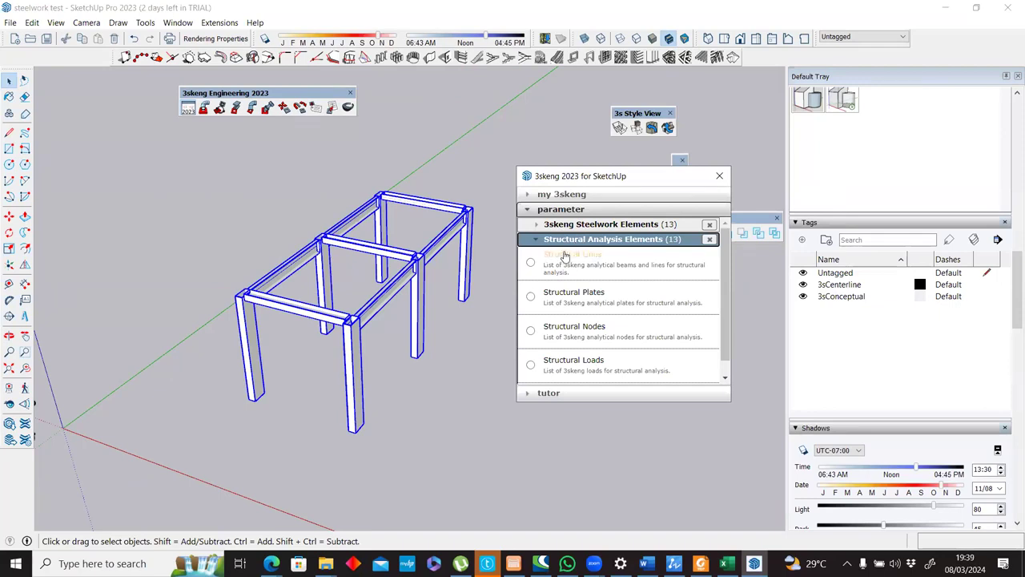
pyautogui.click(530, 264)
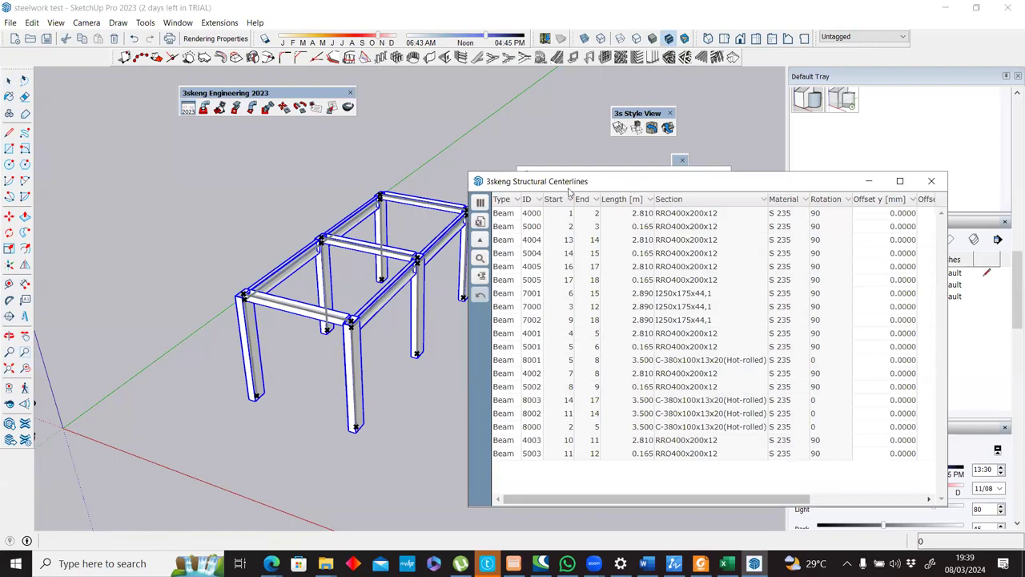
# Examine the structural centerlines and nodes where the beams meet the columns, keeping the centerlines list beside the model.
pyautogui.moveTo(569, 189); pyautogui.dragTo(545, 192)
pyautogui.scroll(5, 344, 311)
pyautogui.scroll(6, 249, 341)
pyautogui.scroll(3, 183, 305)
pyautogui.scroll(-3, 183, 303)
pyautogui.moveTo(183, 304); pyautogui.dragTo(149, 290, button='middle')
pyautogui.scroll(-4, 149, 290)
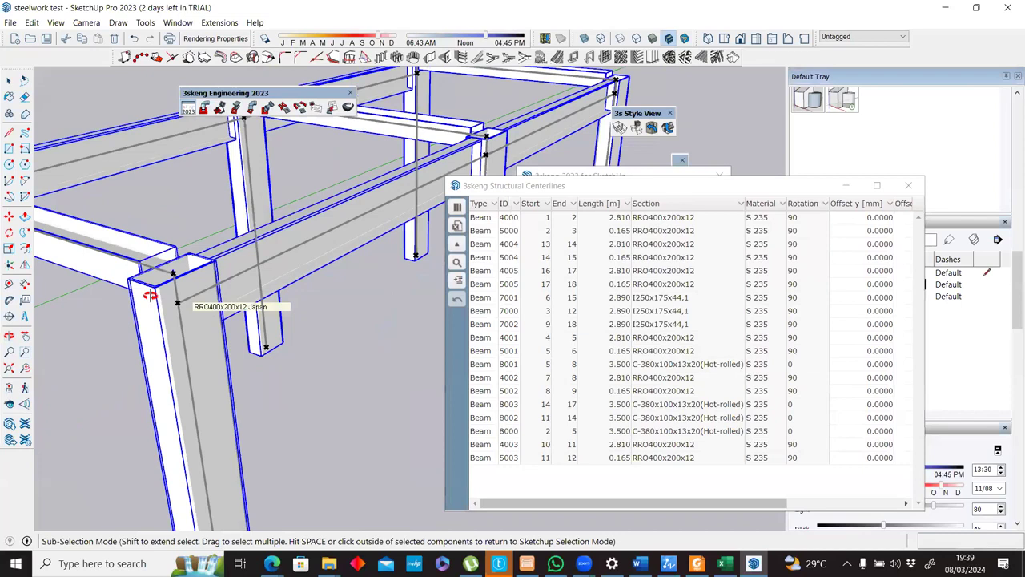
# Select every beam row in the Structural Centerlines list, from ID 4000 through ID 5003, with the whole frame in view.
pyautogui.scroll(-2, 242, 293)
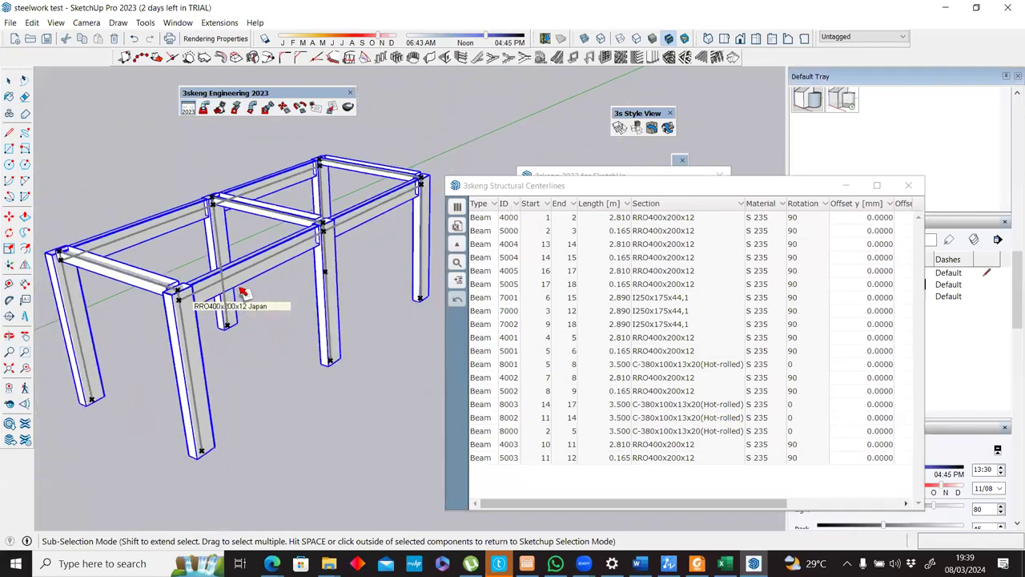
pyautogui.scroll(-2, 242, 293)
pyautogui.scroll(5, 243, 293)
pyautogui.moveTo(242, 293); pyautogui.dragTo(460, 249, button='middle')
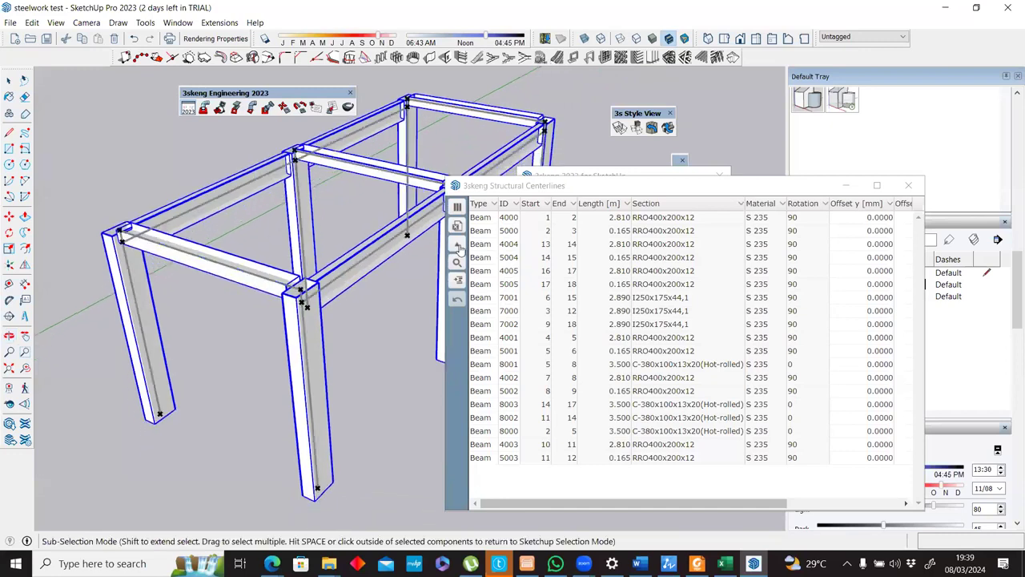
pyautogui.click(490, 218)
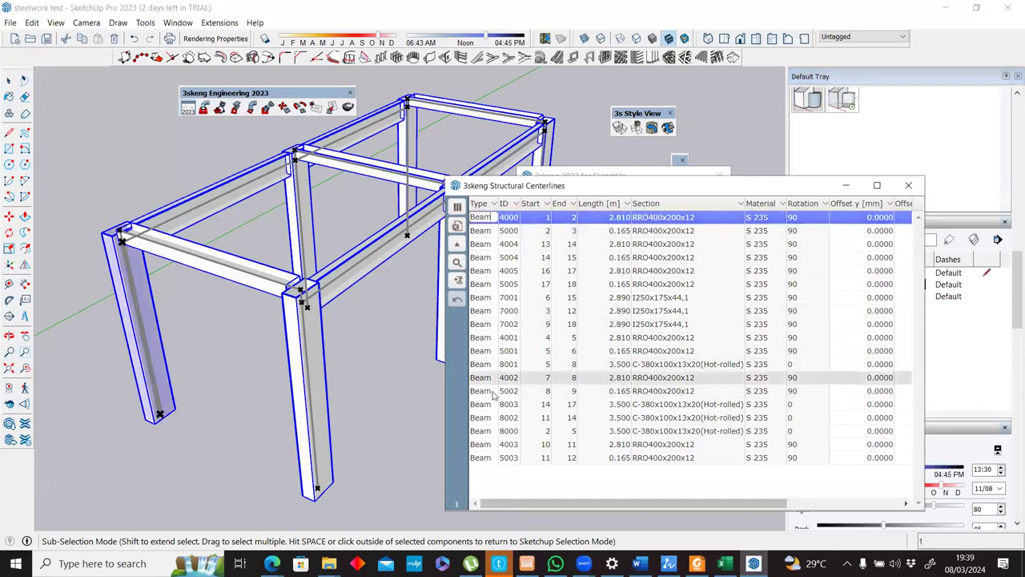
pyautogui.keyDown('shift'); pyautogui.click(485, 457); pyautogui.keyUp('shift')
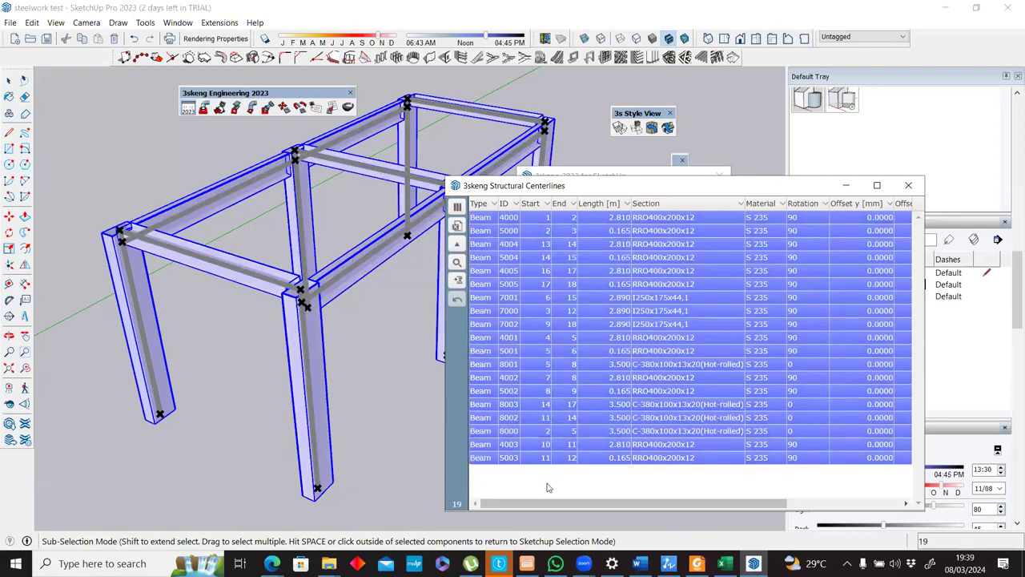
pyautogui.click(457, 244)
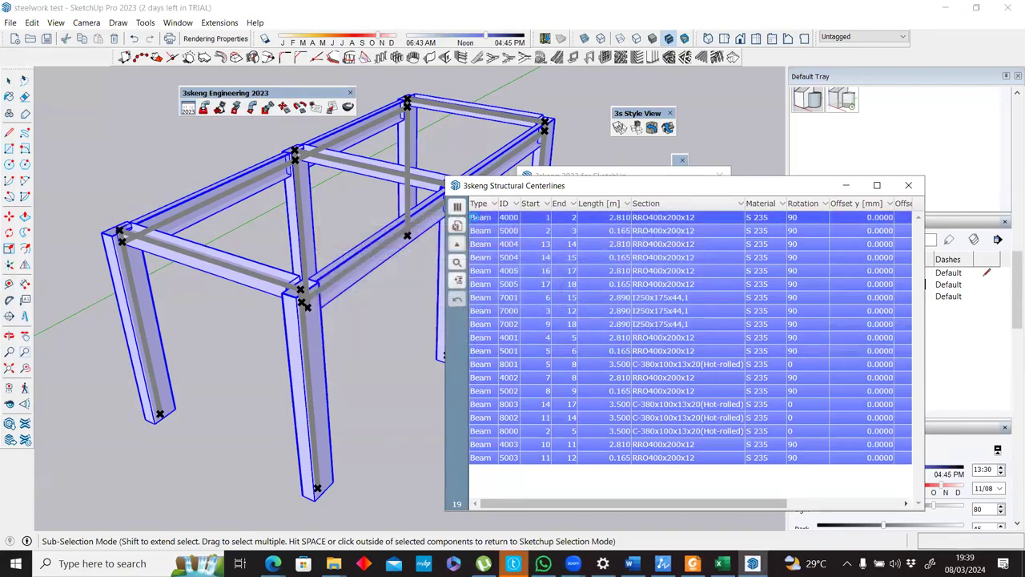
# Try to launch STAAD.Pro with the selected licenses and dismiss its license notice.
pyautogui.press('super')
pyautogui.write('staad')
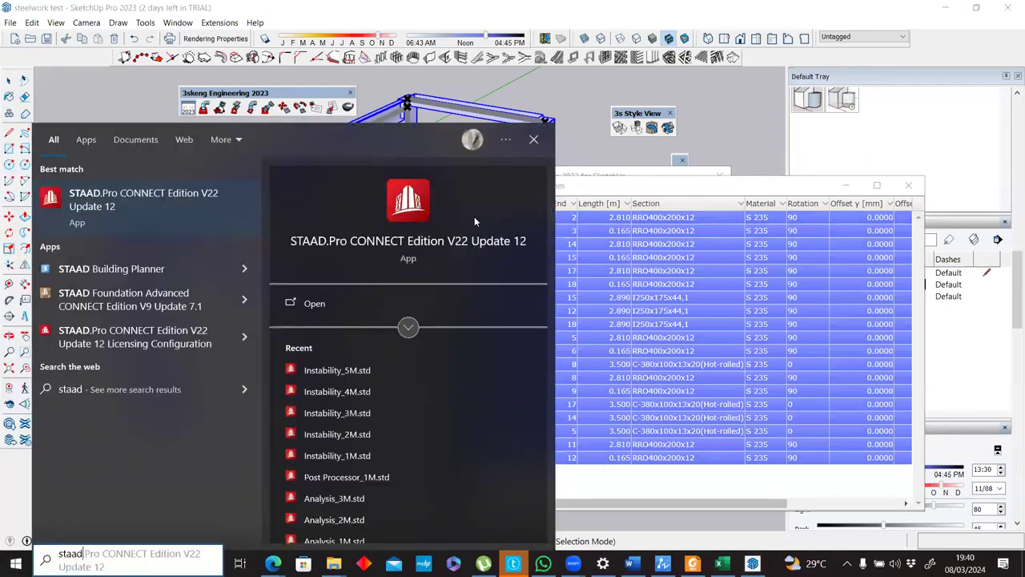
pyautogui.press('Return')
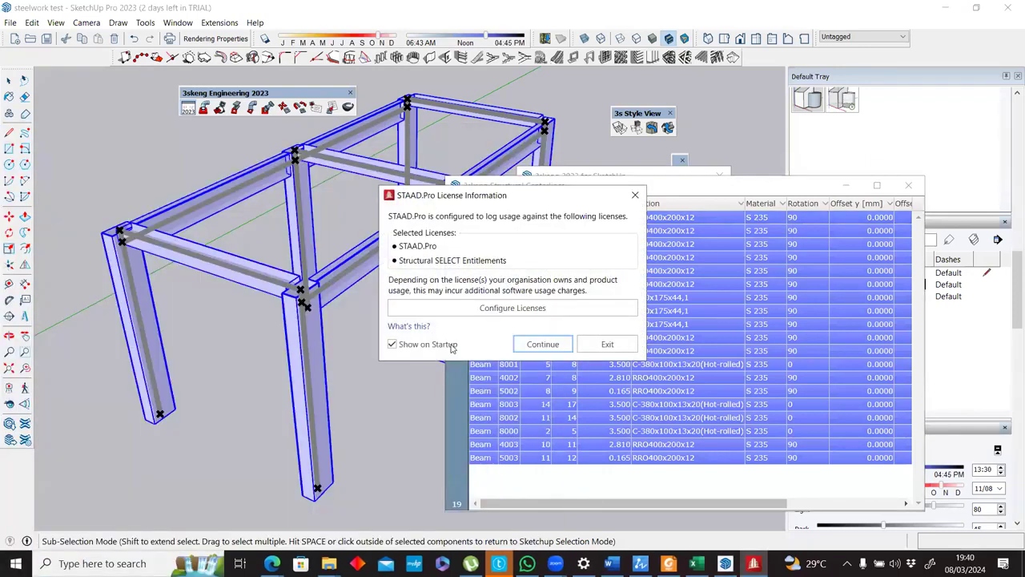
pyautogui.click(527, 346)
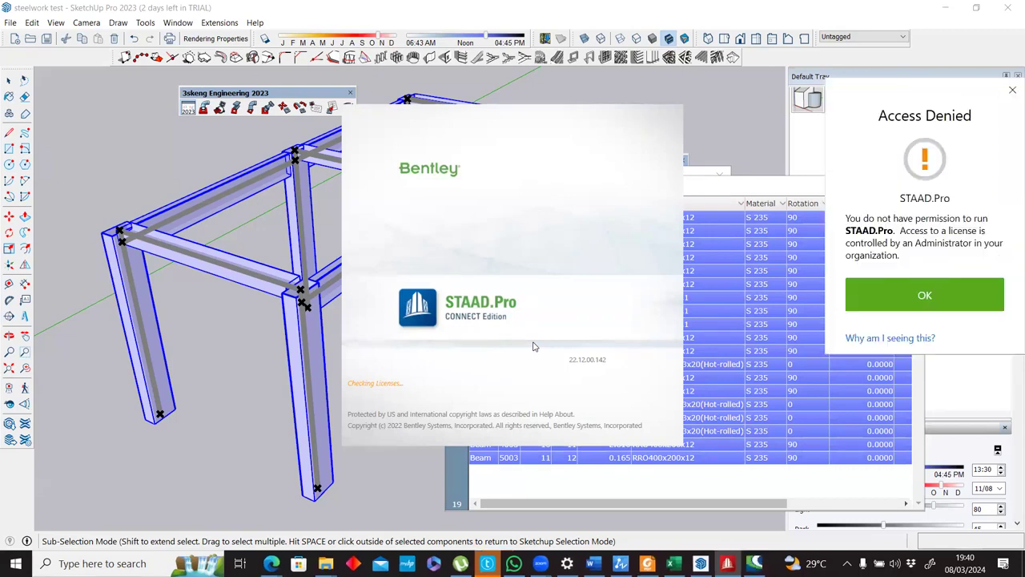
pyautogui.click(874, 303)
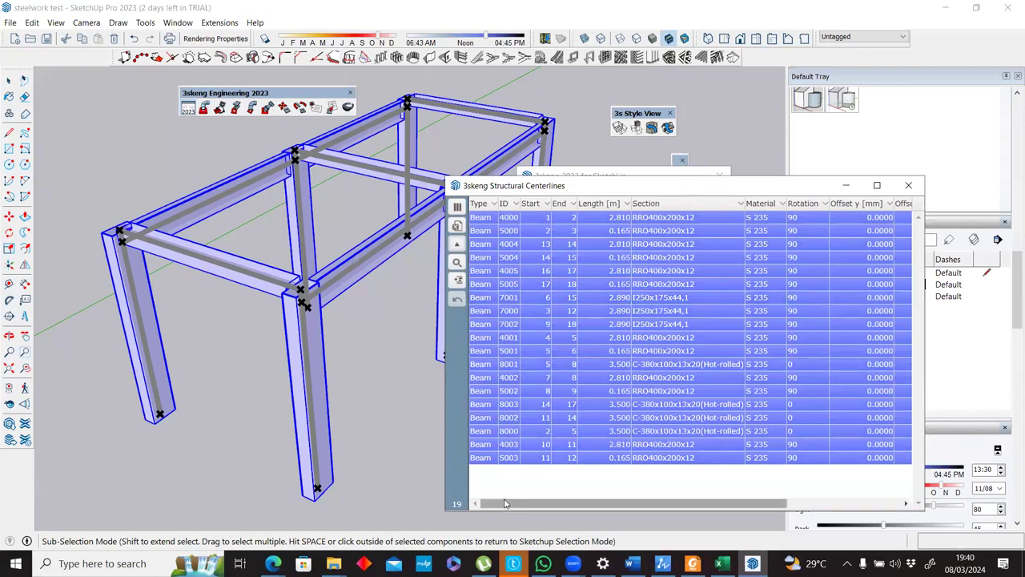
# Sign the current account out of the Bentley CONNECTION Client and follow its new-user registration link.
pyautogui.press('super')
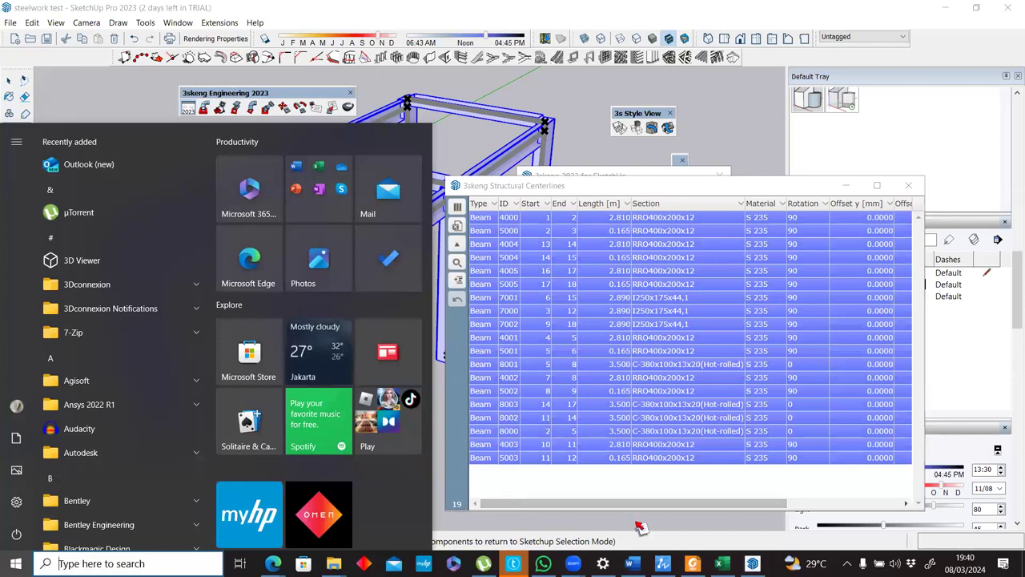
pyautogui.click(846, 563)
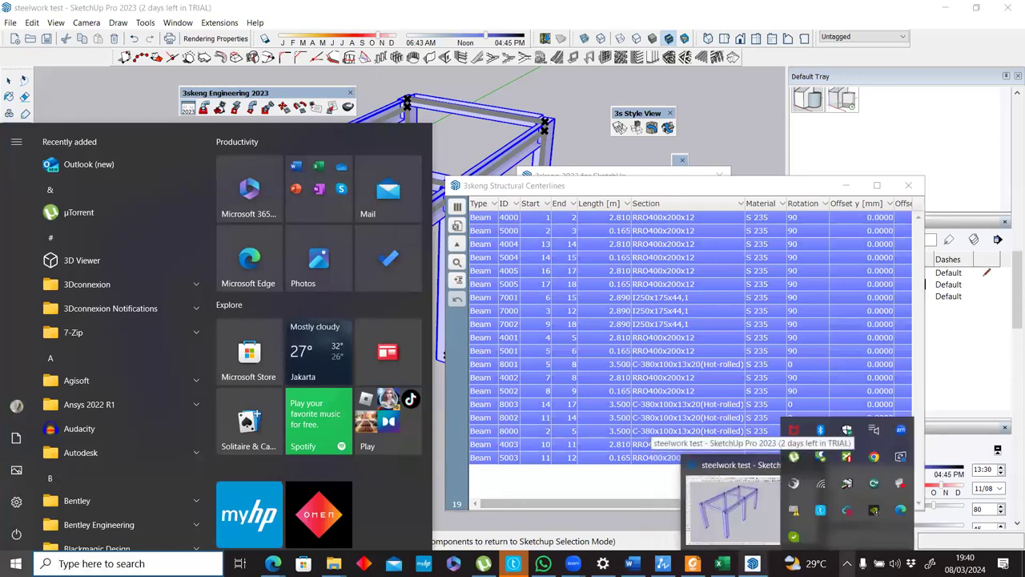
pyautogui.click(825, 459)
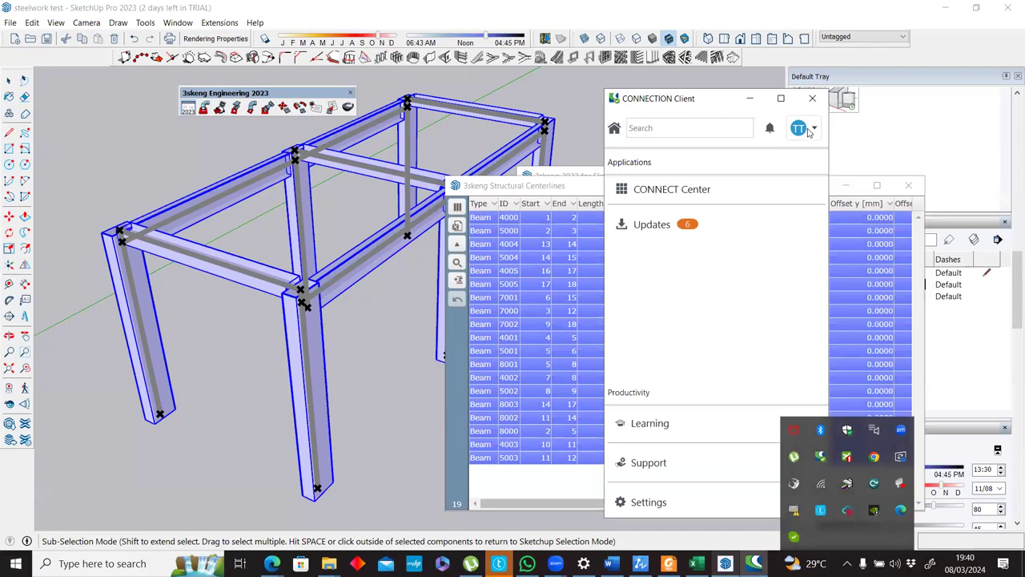
pyautogui.click(808, 131)
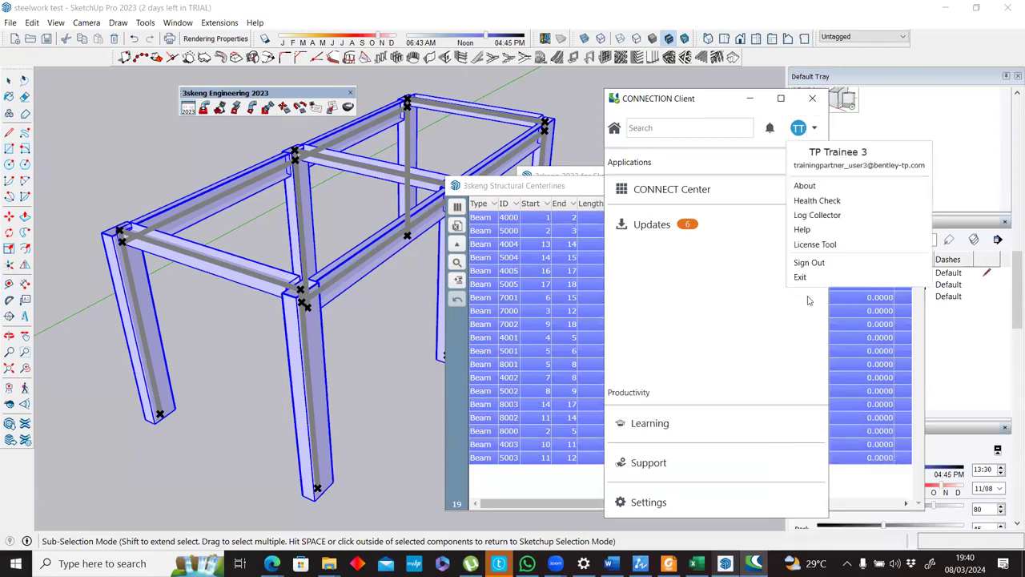
pyautogui.click(808, 262)
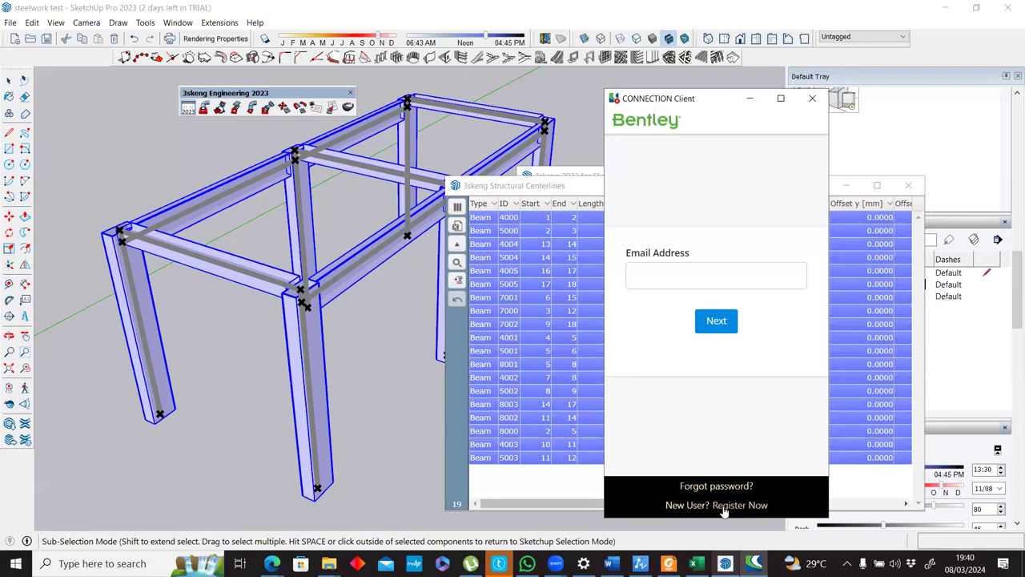
pyautogui.click(723, 506)
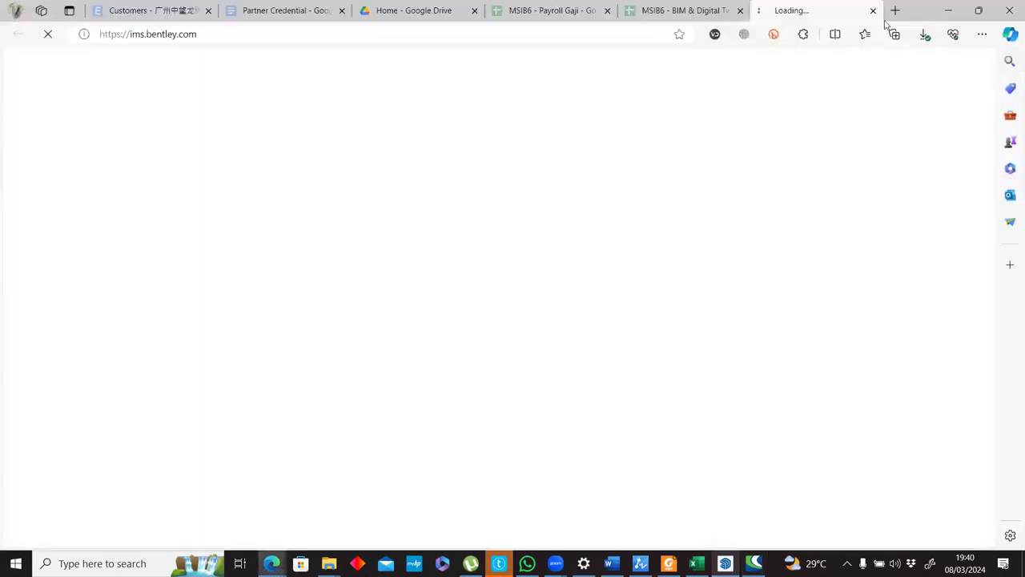
# Search Google for "temporary email" in a new browser tab.
pyautogui.click(894, 11)
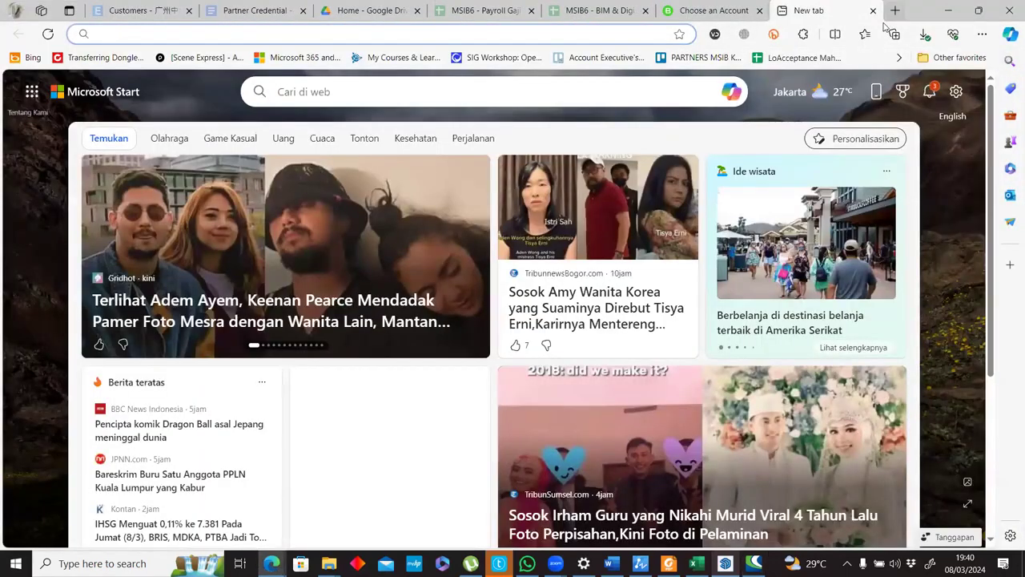
pyautogui.write('go')
pyautogui.press('Return')
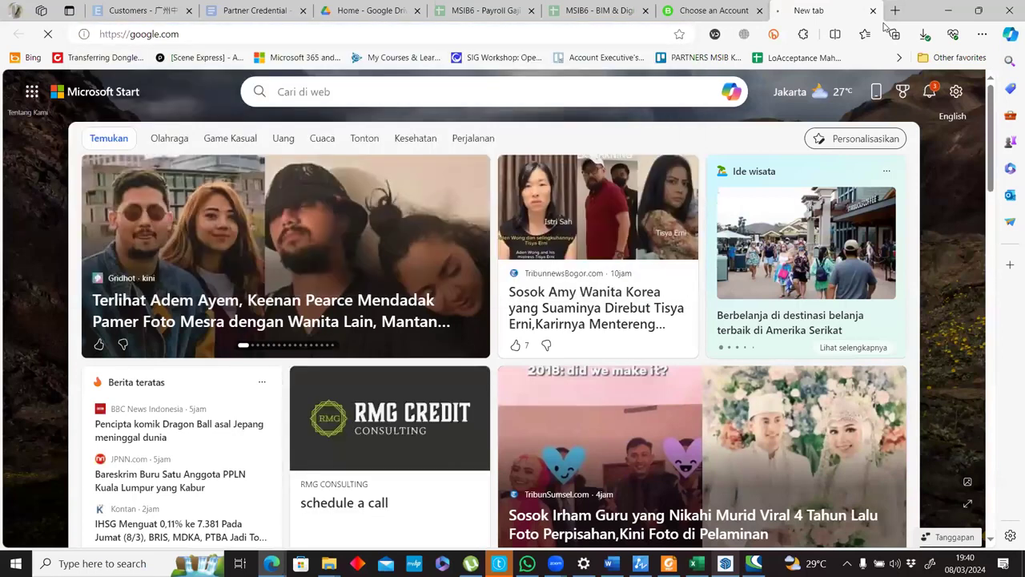
pyautogui.write('temporary email')
pyautogui.press('Return')
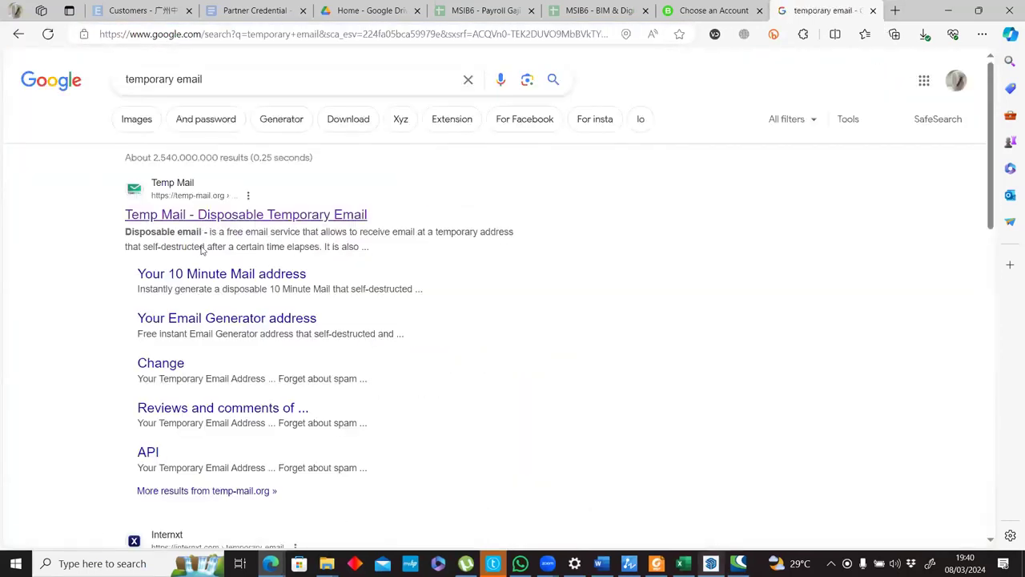
# Open the AdGuard Temp Mail site from the search results and copy its generated disposable email address.
pyautogui.scroll(-9, 192, 281)
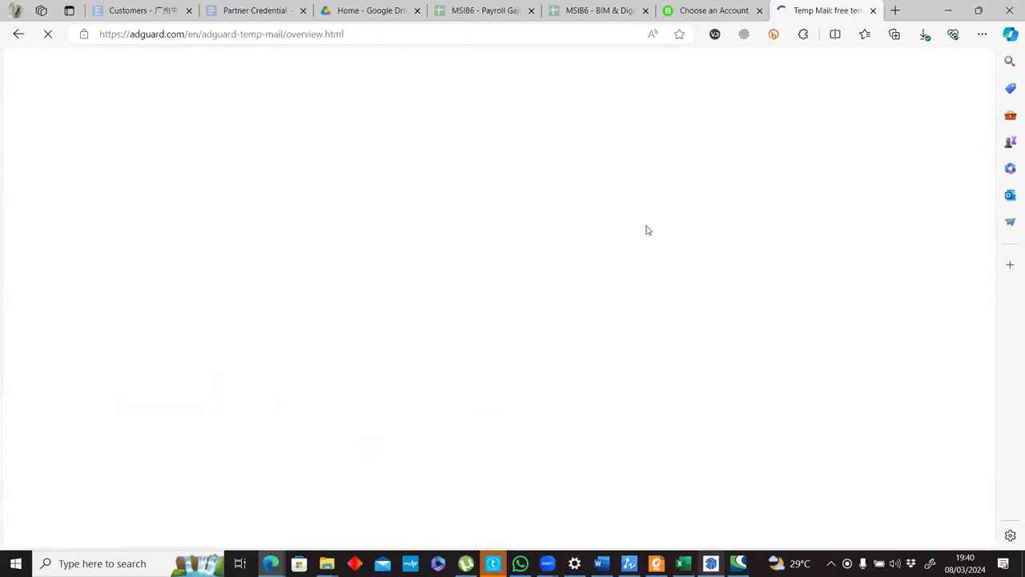
pyautogui.scroll(-3, 592, 240)
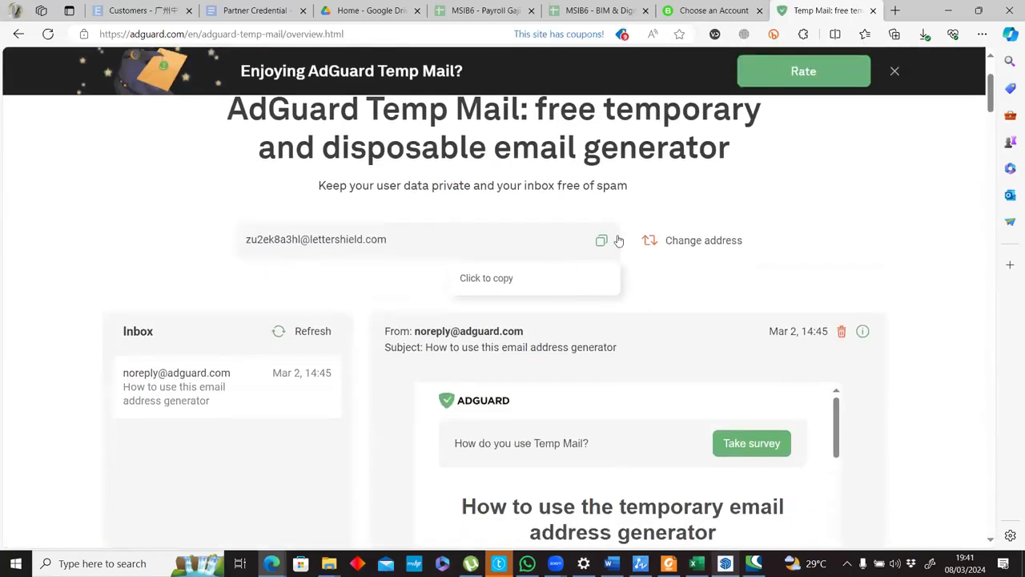
pyautogui.click(602, 242)
pyautogui.hotkey('ctrl', 'shift', 'Tab')
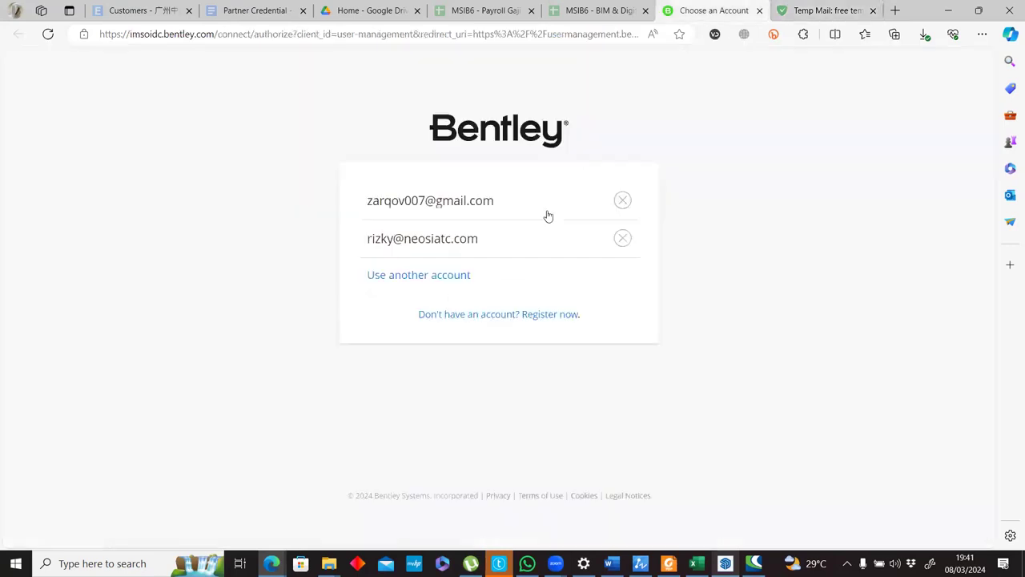
pyautogui.click(475, 315)
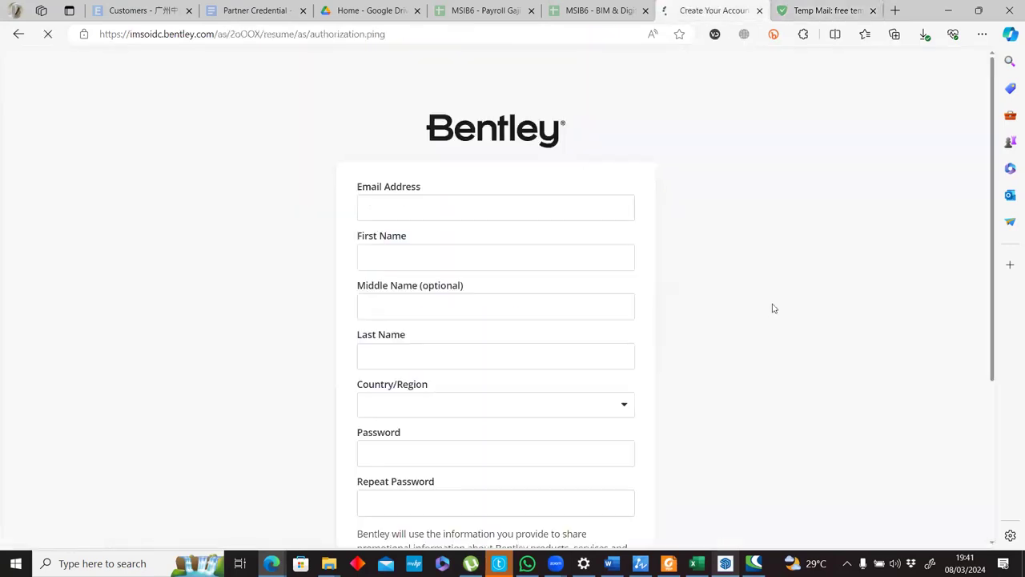
pyautogui.click(823, 8)
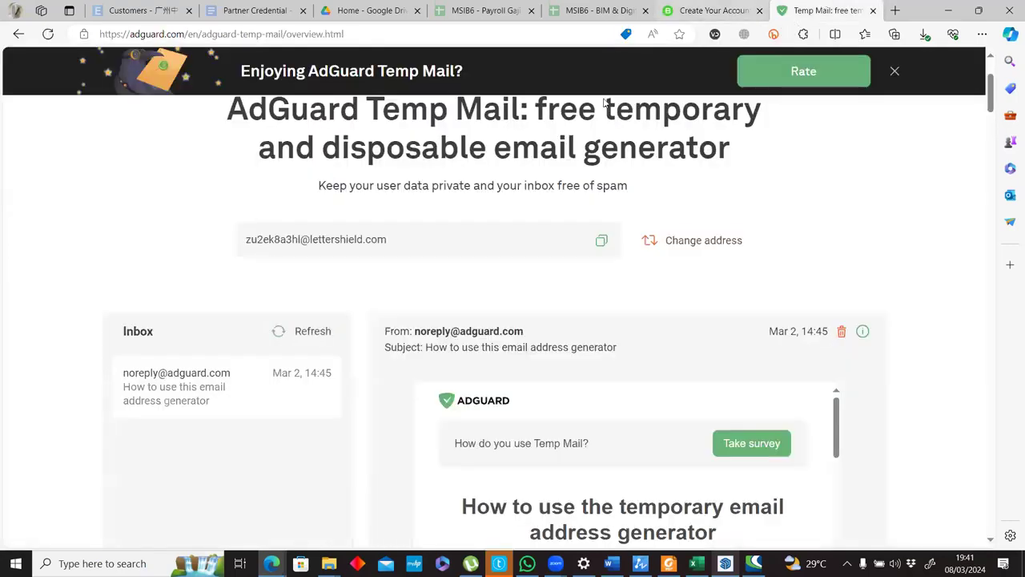
pyautogui.click(729, 9)
pyautogui.tripleClick(483, 208)
pyautogui.hotkey('ctrl', 'v')
# Fill in the first and last name, leave the middle name empty, and set the country to Austria.
pyautogui.click(396, 255)
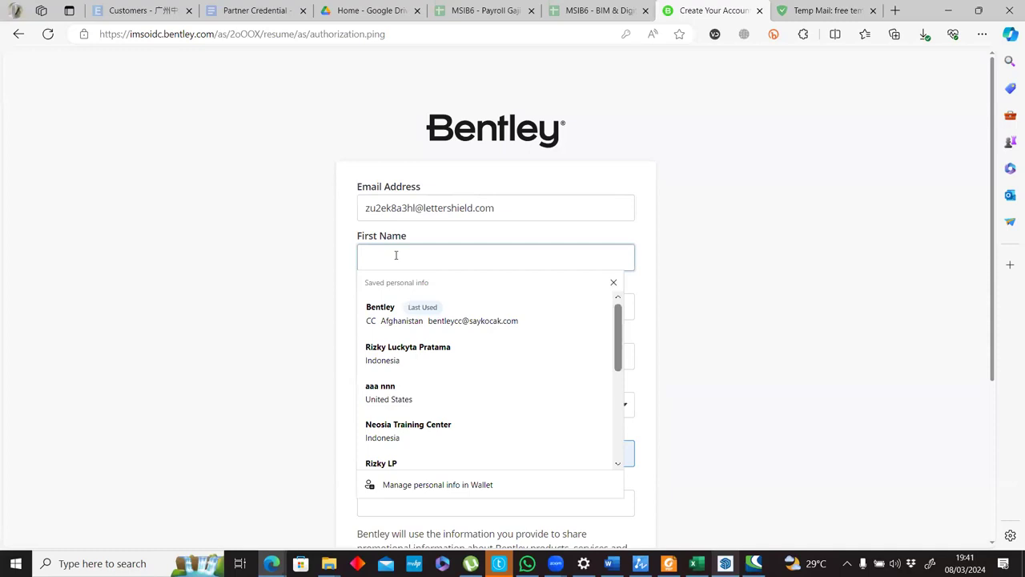
pyautogui.write('Yogya')
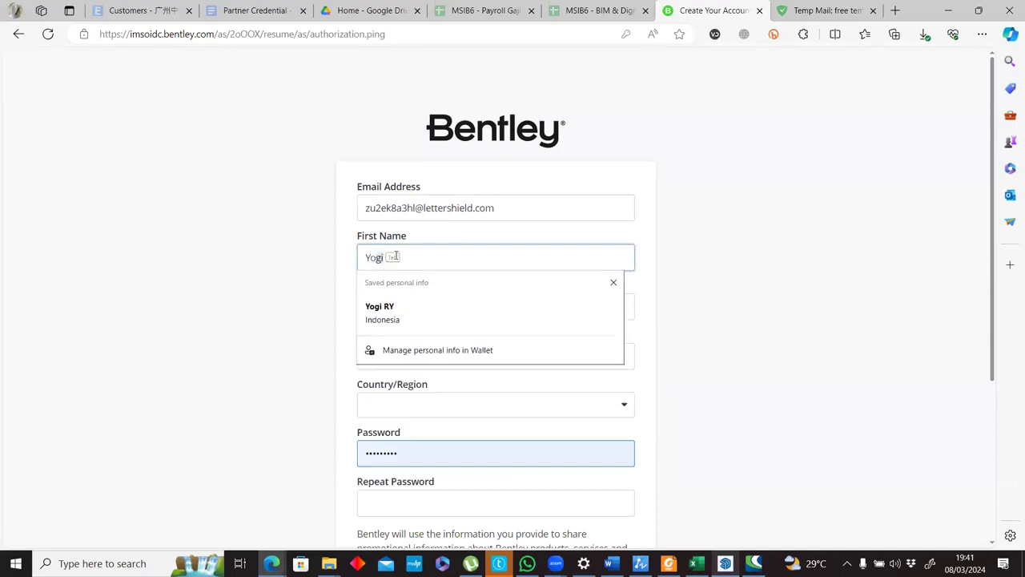
pyautogui.press('Tab')
pyautogui.write('kar')
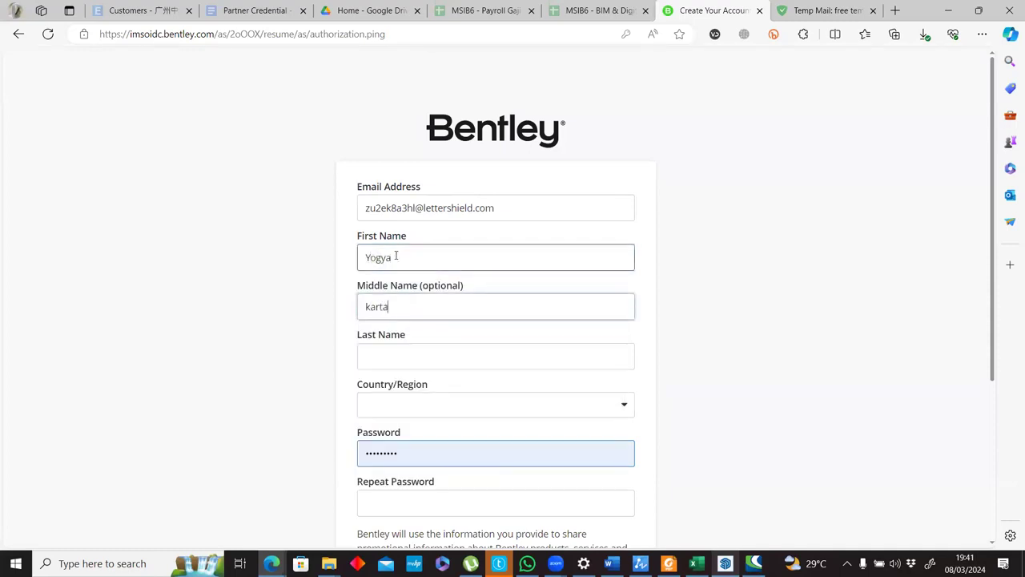
pyautogui.moveTo(411, 307); pyautogui.dragTo(290, 322)
pyautogui.press('BackSpace')
pyautogui.click(385, 357)
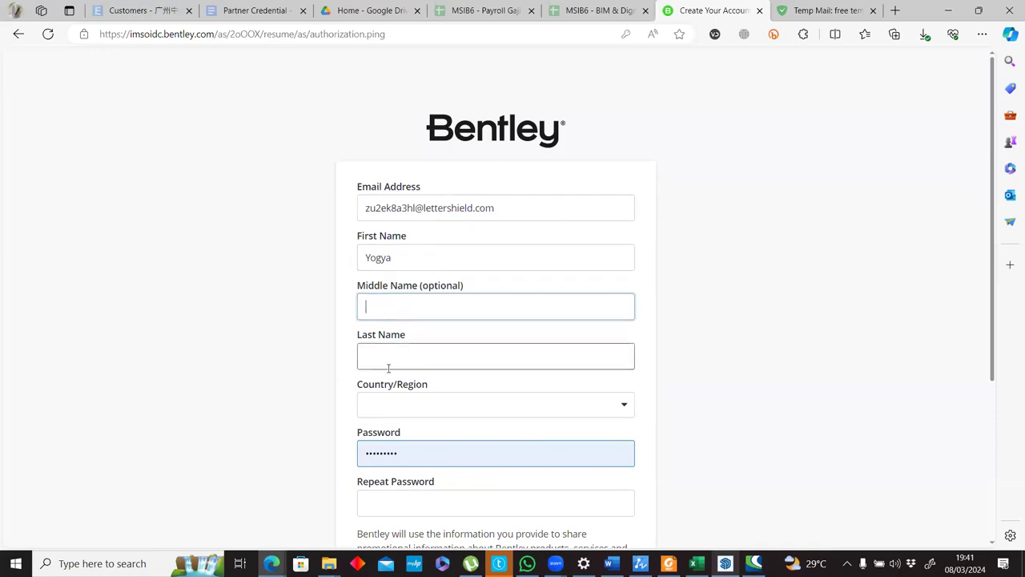
pyautogui.write('karta')
pyautogui.click(449, 410)
pyautogui.click(450, 312)
# Replace the prefilled password with a new account password, repeat it, and submit the registration form.
pyautogui.scroll(-1, 390, 387)
pyautogui.moveTo(412, 378); pyautogui.dragTo(106, 373)
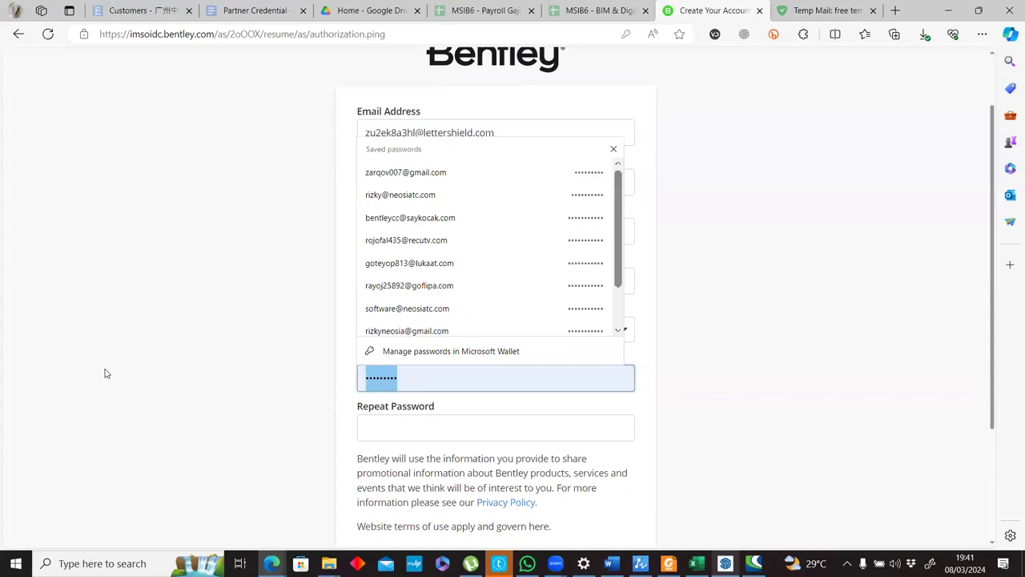
pyautogui.write('••')
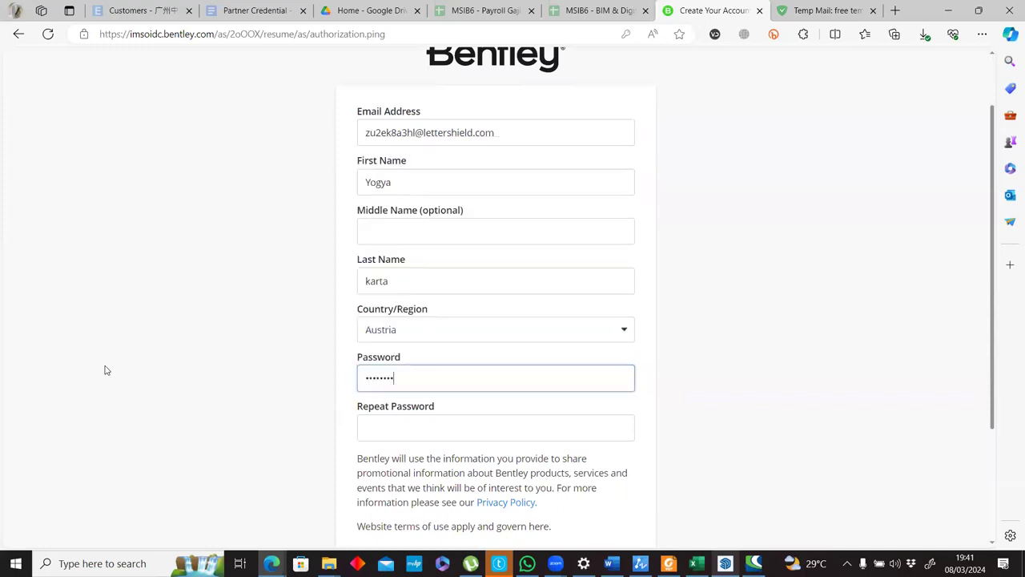
pyautogui.press('Tab')
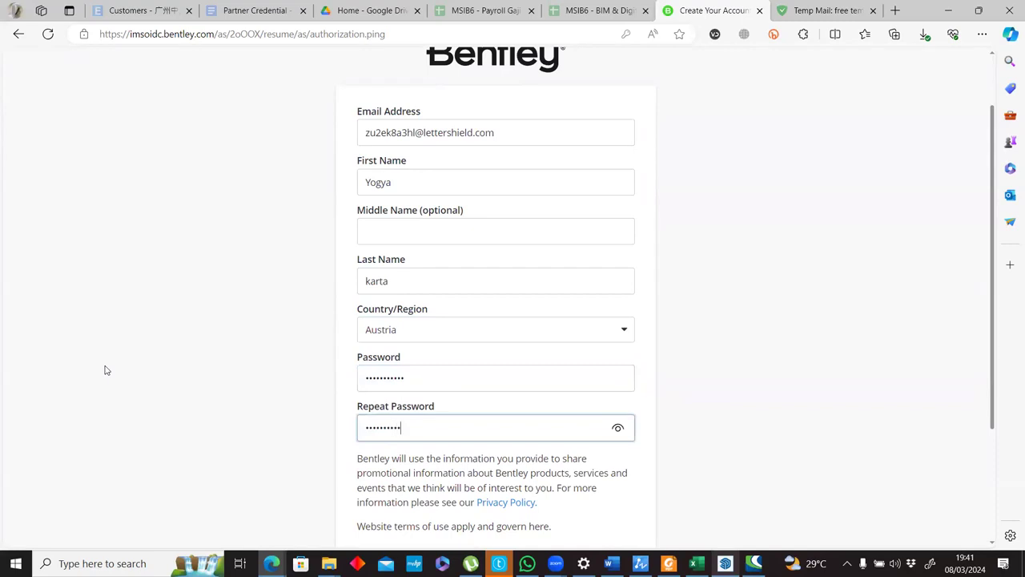
pyautogui.scroll(-2, 343, 350)
pyautogui.click(454, 395)
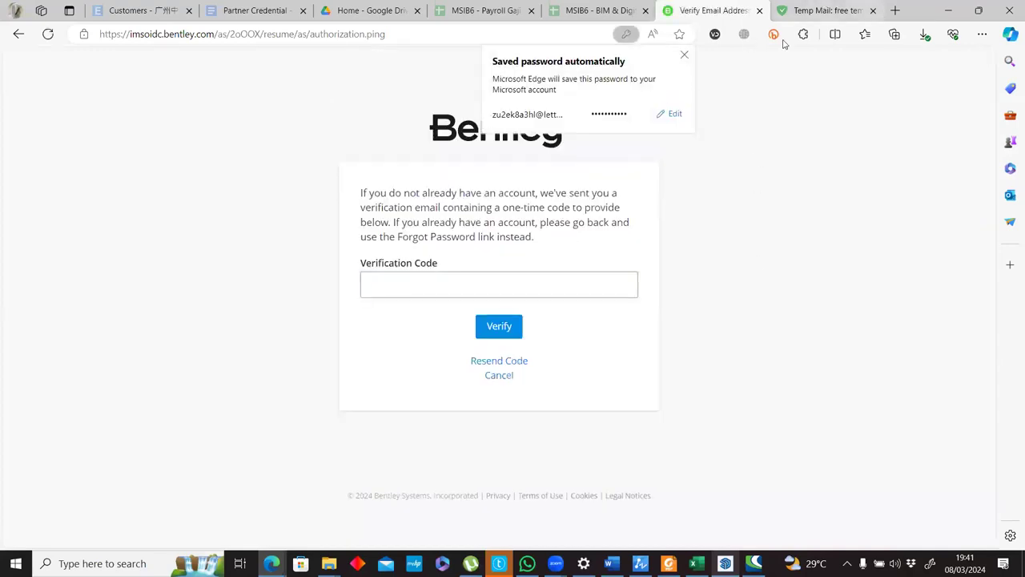
# Refresh the temporary mail inbox and open Bentley's verification code message at the code.
pyautogui.click(825, 9)
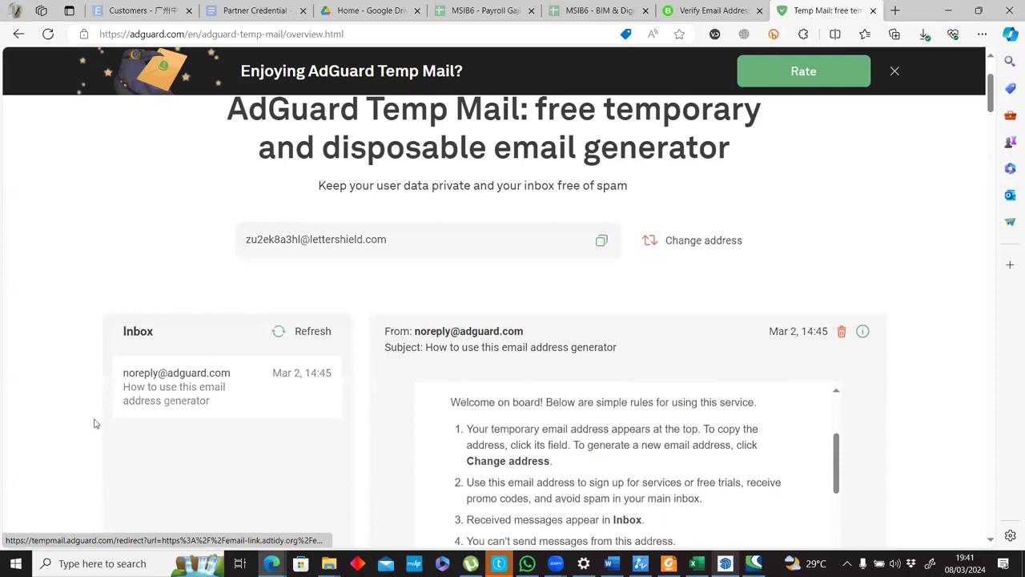
pyautogui.scroll(2, 97, 422)
pyautogui.scroll(-2, 163, 402)
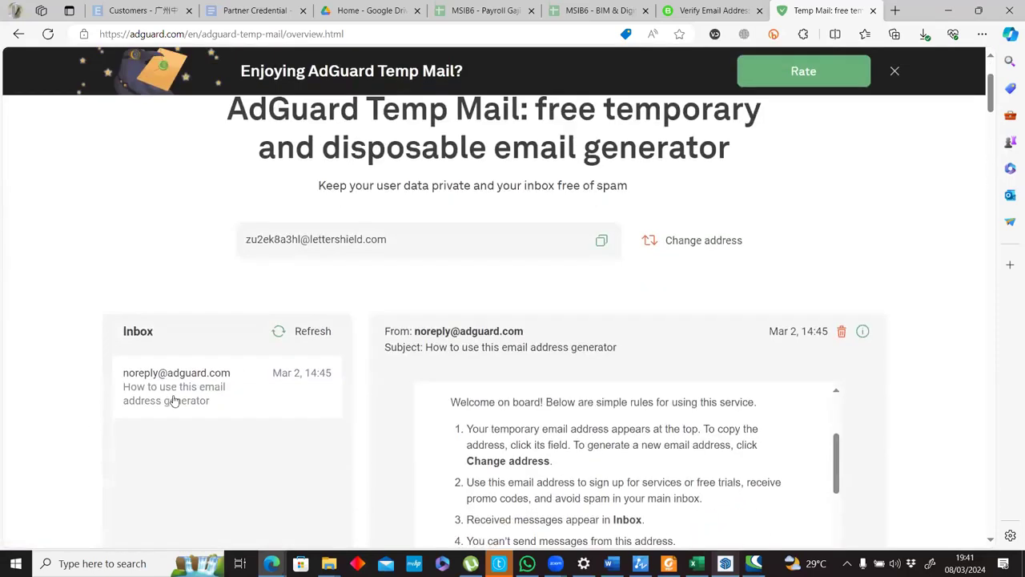
pyautogui.click(278, 333)
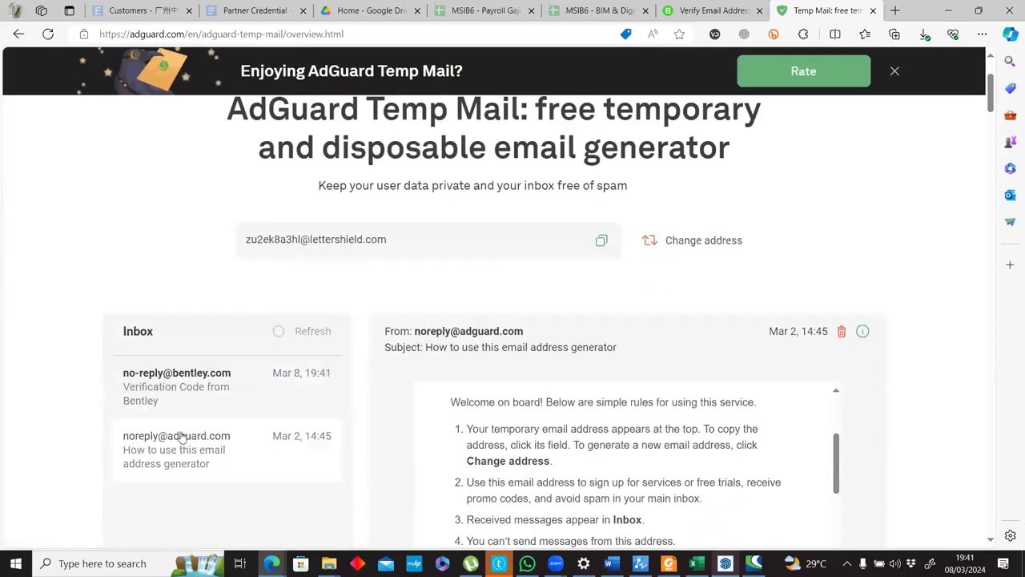
pyautogui.click(166, 394)
pyautogui.scroll(-3, 445, 425)
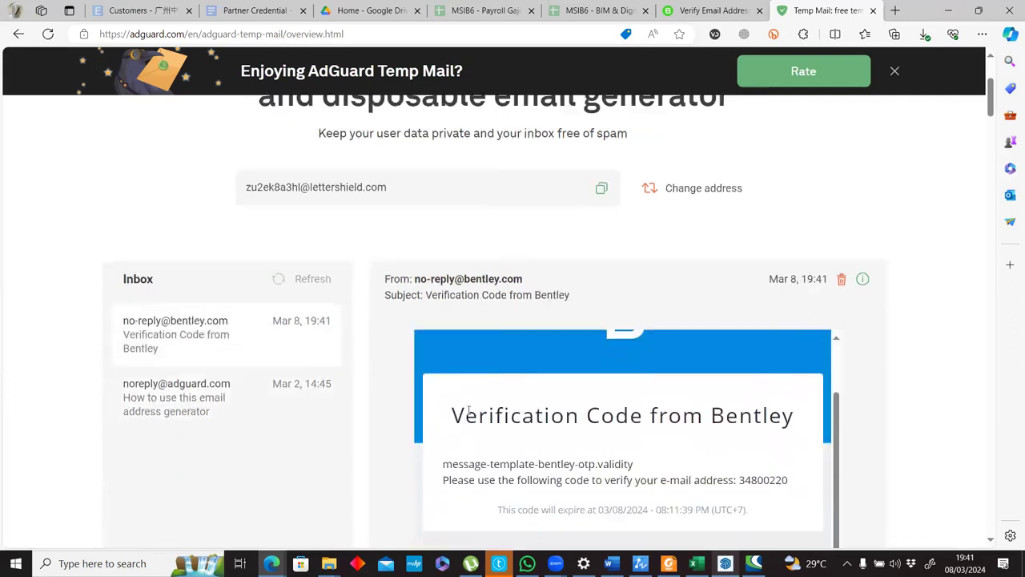
# Copy the verification code from Bentley's message, paste it into the email verification page, and submit it.
pyautogui.scroll(-3, 468, 411)
pyautogui.scroll(2, 572, 297)
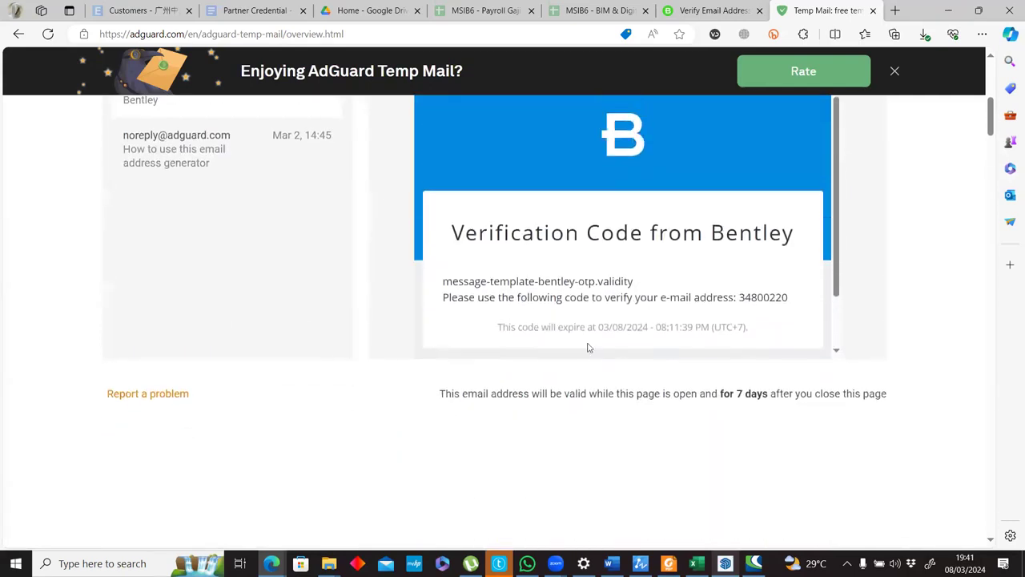
pyautogui.doubleClick(758, 298)
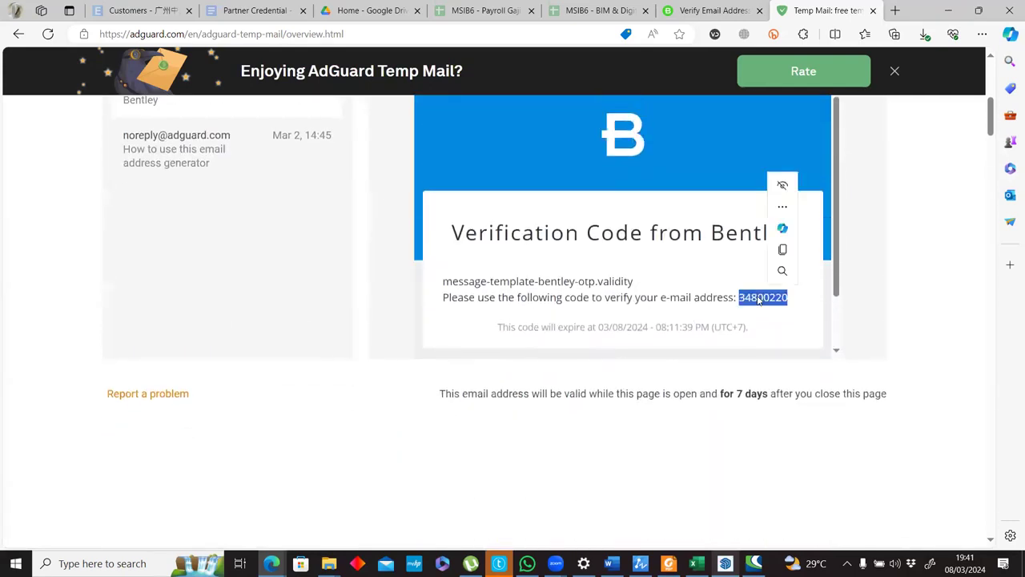
pyautogui.click(782, 249)
pyautogui.hotkey('ctrl', 'shift', 'Tab')
pyautogui.hotkey('ctrl', 'v')
pyautogui.click(497, 326)
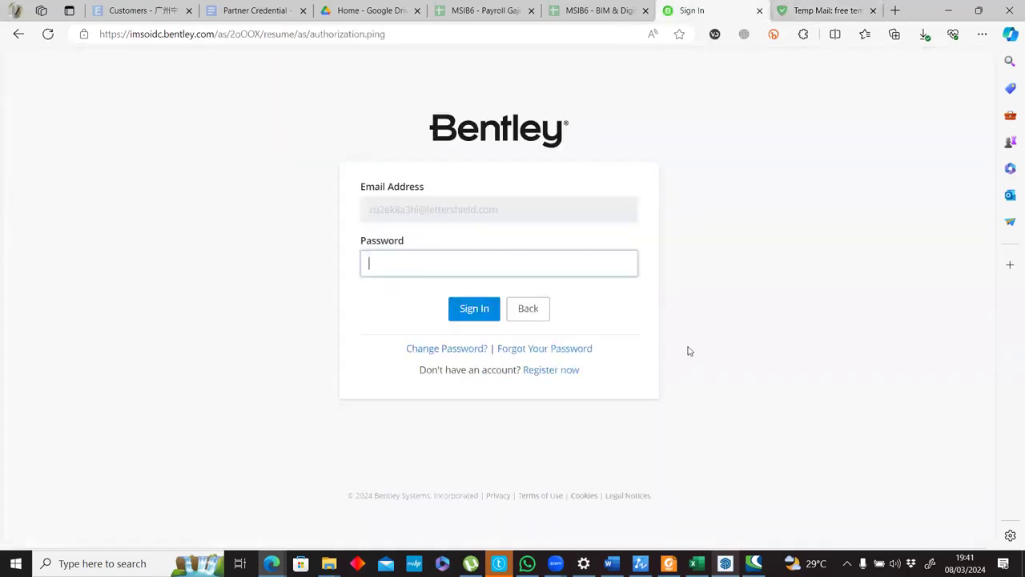
# Replace the prefilled password on Bentley's sign-in page with the account password and sign in.
pyautogui.doubleClick(454, 258)
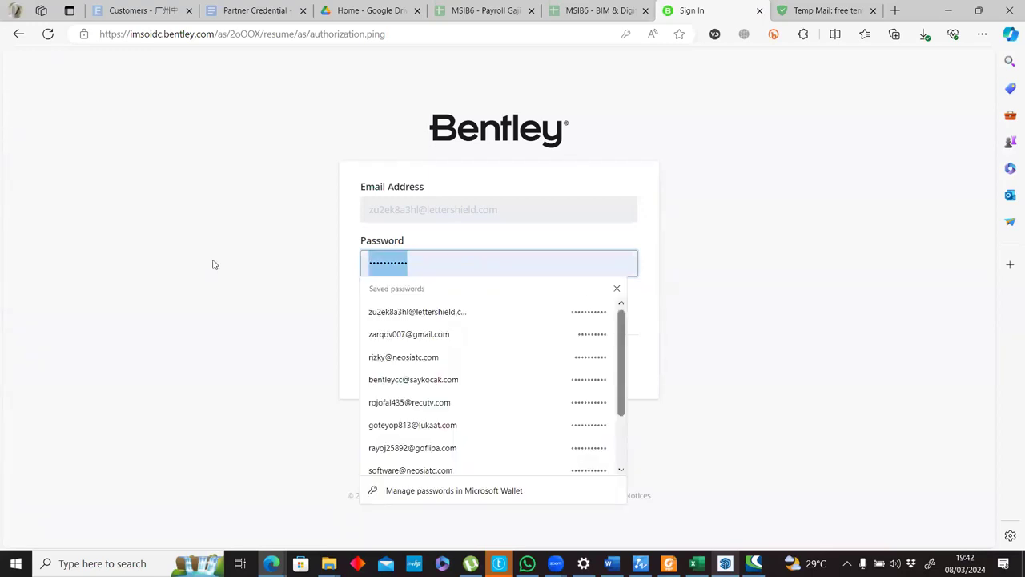
pyautogui.write('••')
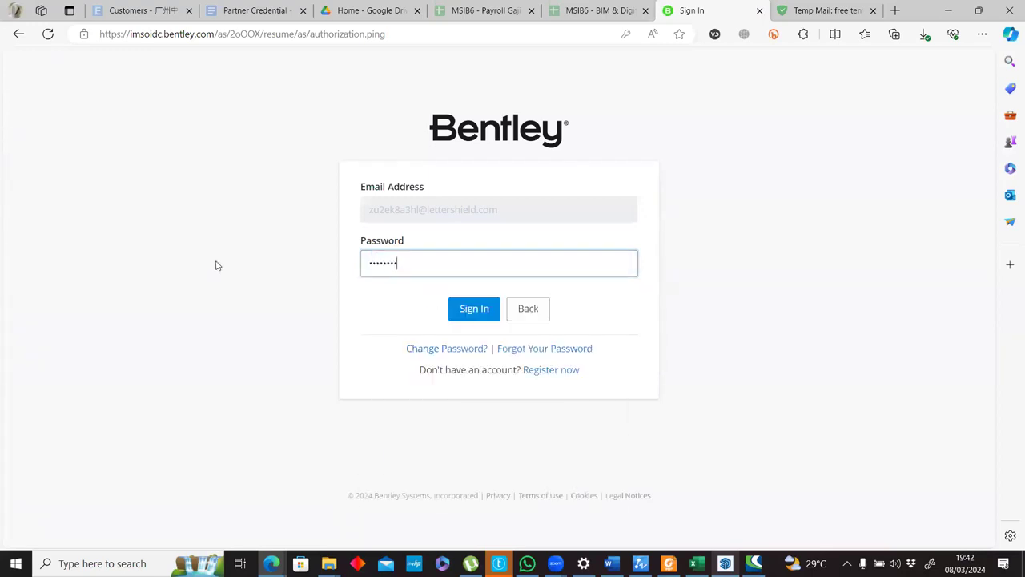
pyautogui.press('Return')
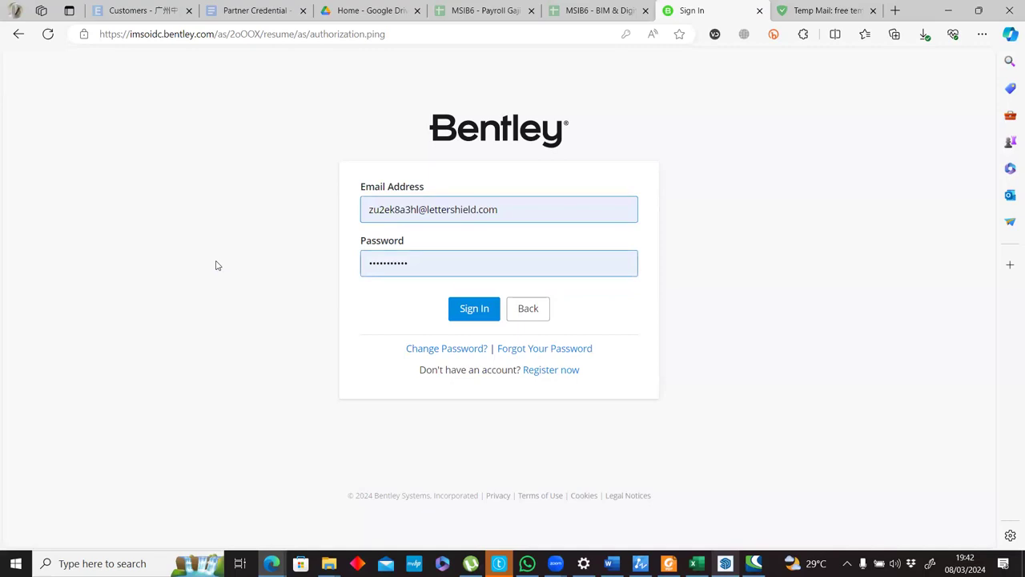
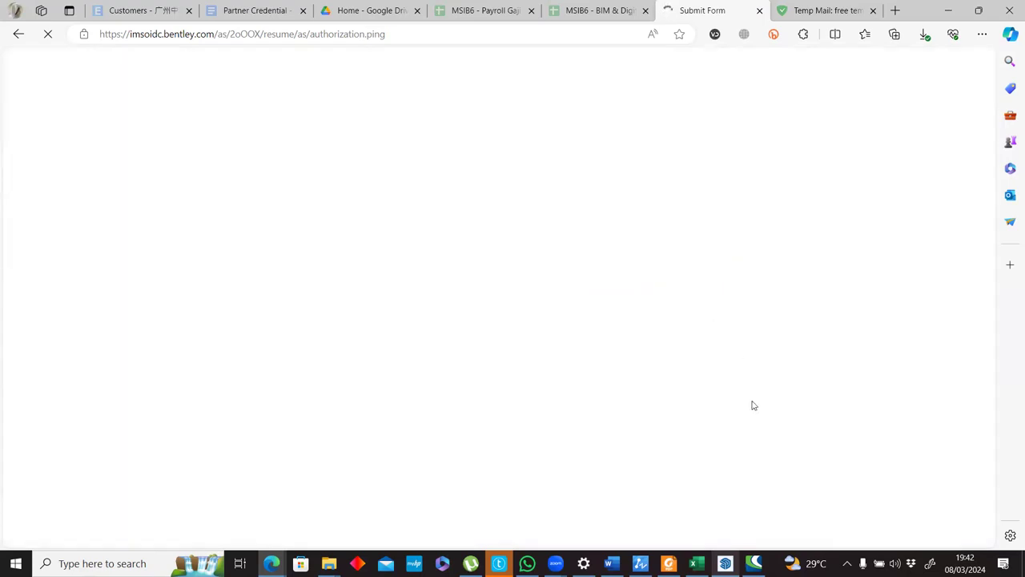
# Open the CONNECTION Client sign-in window and get the temporary e-mail address from the AdGuard Temp Mail page.
pyautogui.click(753, 562)
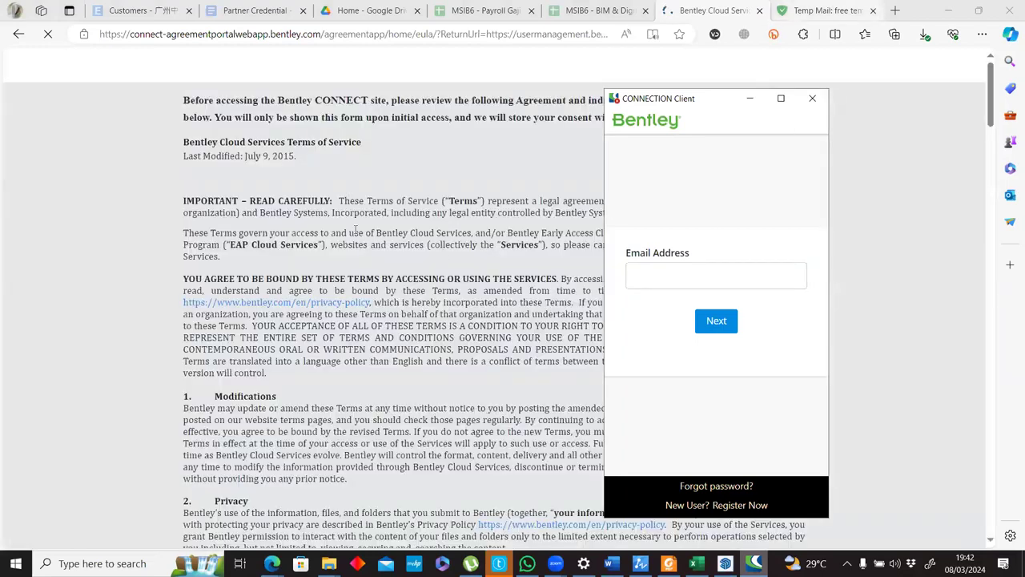
pyautogui.click(360, 238)
pyautogui.hotkey('ctrl', 'Tab')
pyautogui.scroll(7, 313, 222)
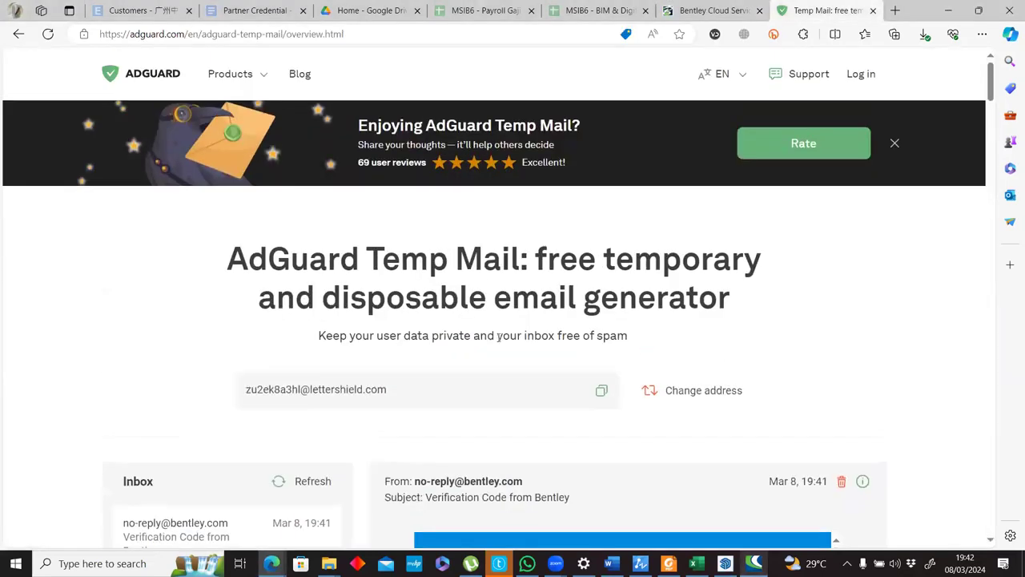
pyautogui.scroll(-5, 383, 293)
pyautogui.scroll(5, 383, 293)
pyautogui.scroll(-3, 581, 256)
# Sign in to CONNECTION Client with the temporary e-mail address and account password, and accept the Bentley Cloud Services terms.
pyautogui.hotkey('alt', 'Tab')
pyautogui.hotkey('ctrl', 'v')
pyautogui.press('Return')
pyautogui.write('•••••••')
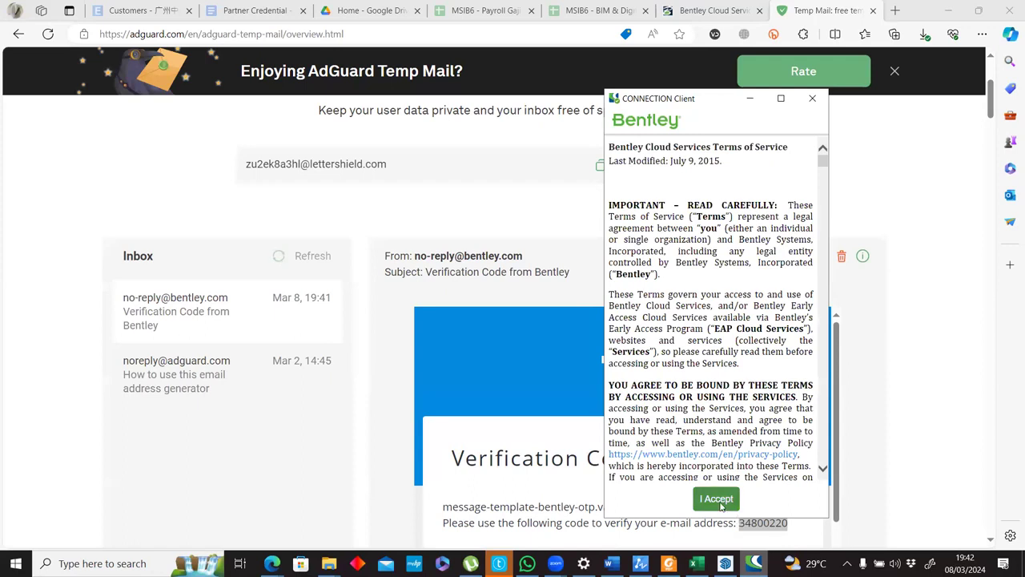
pyautogui.click(716, 498)
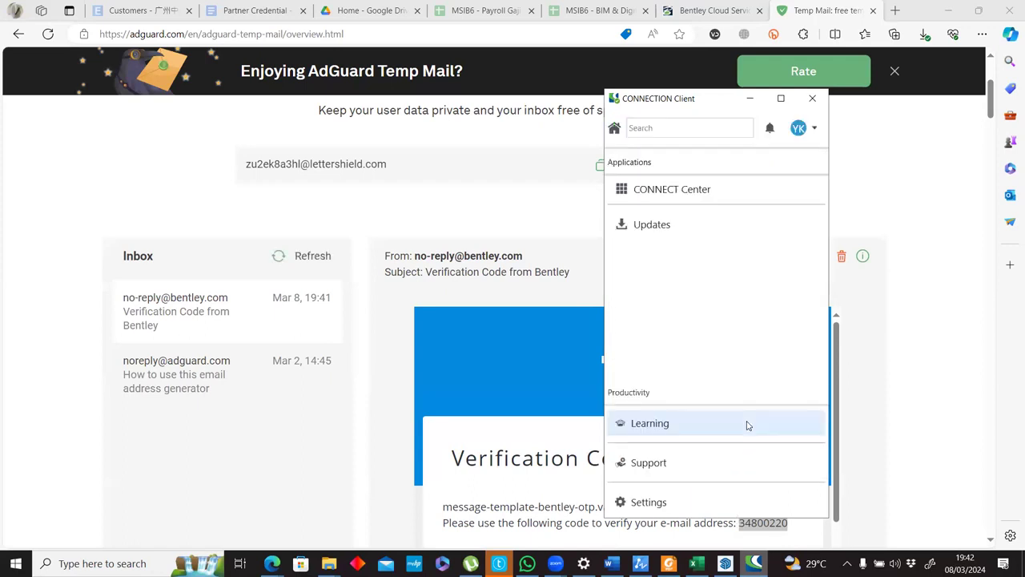
# Launch STAAD.Pro CONNECT Edition V22 Update 12, continue with the selected licenses, and dismiss the trial notice.
pyautogui.press('super')
pyautogui.write('staad')
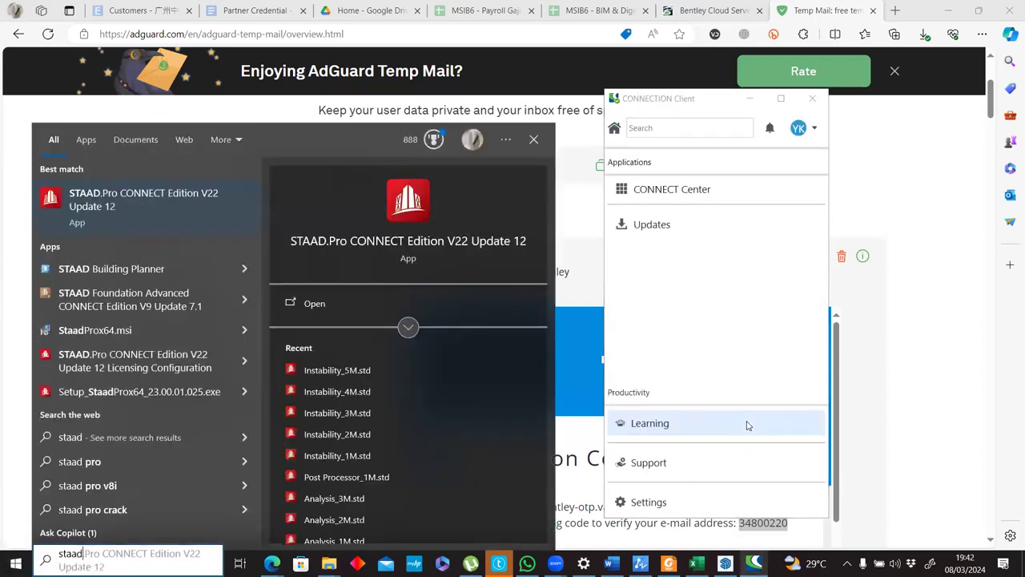
pyautogui.click(189, 192)
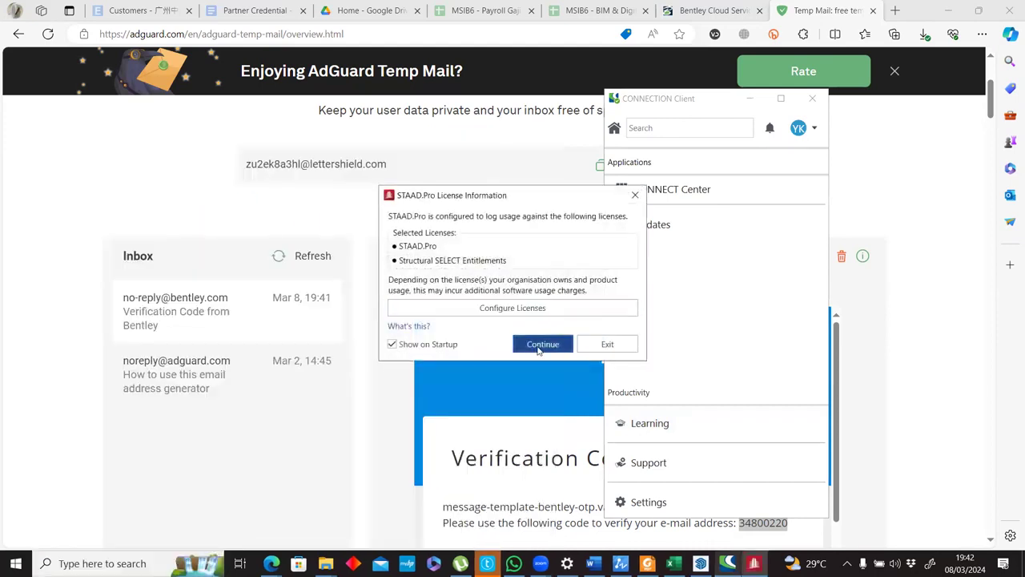
pyautogui.click(560, 343)
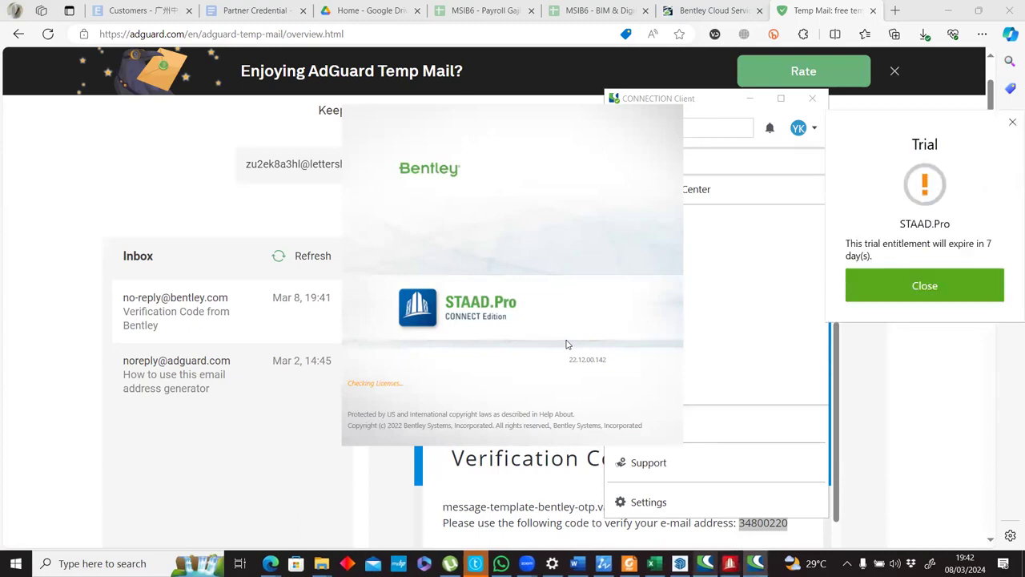
pyautogui.click(931, 283)
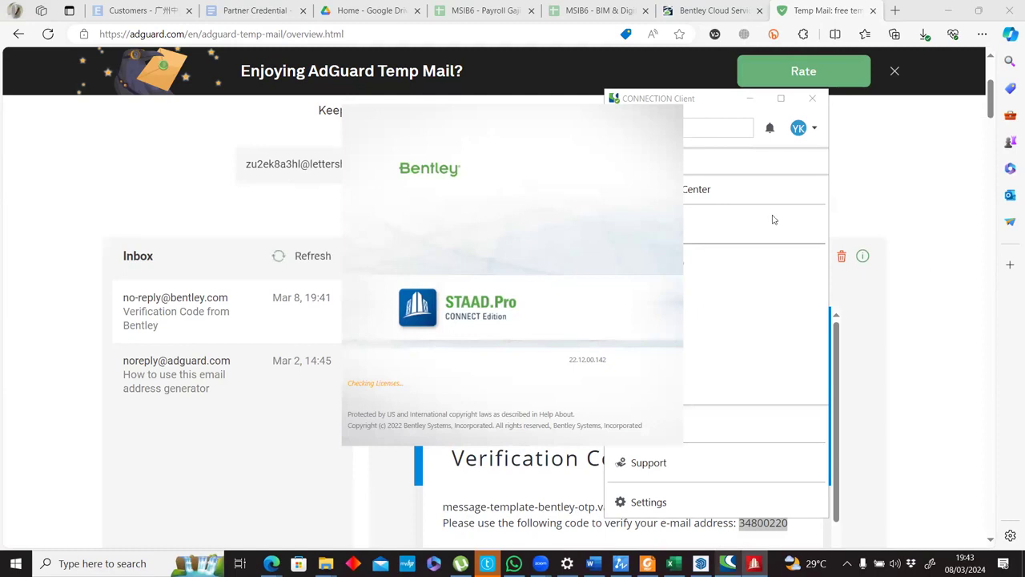
# Switch to the browser and close the temporary mail and Bentley Cloud Services terms pages.
pyautogui.click(817, 16)
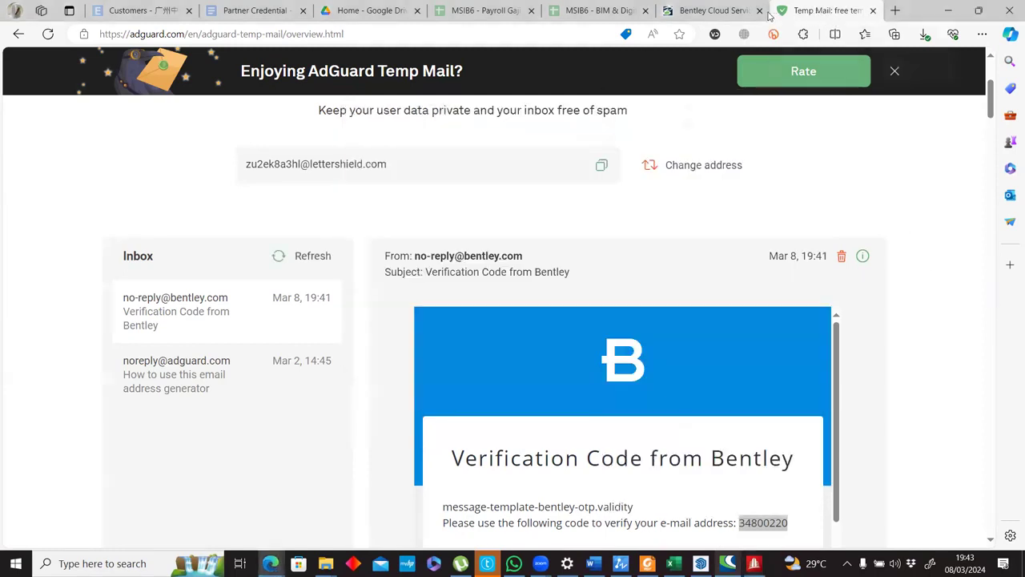
pyautogui.hotkey('ctrl', 'w')
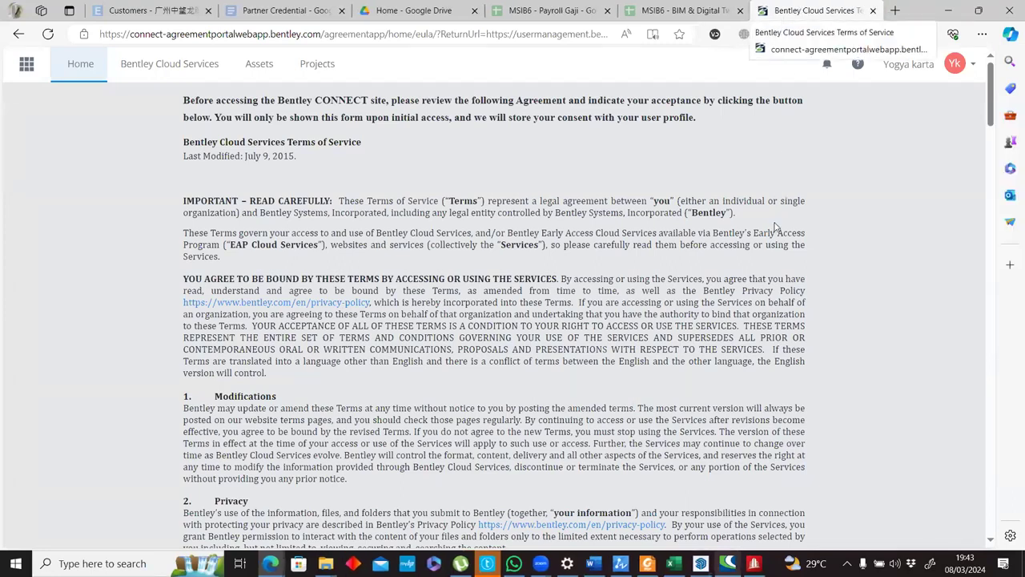
pyautogui.scroll(-6, 778, 224)
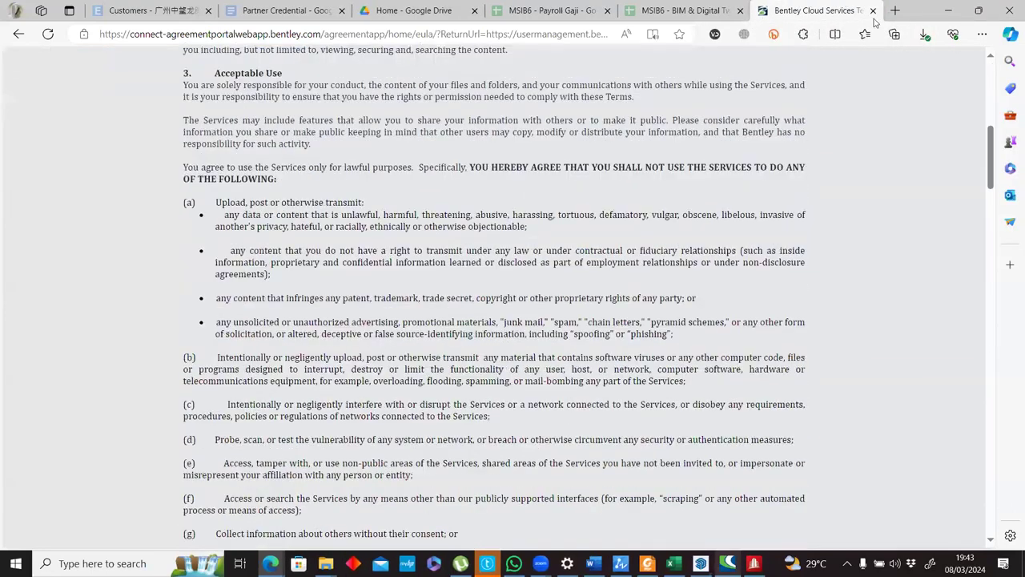
pyautogui.scroll(-4, 633, 312)
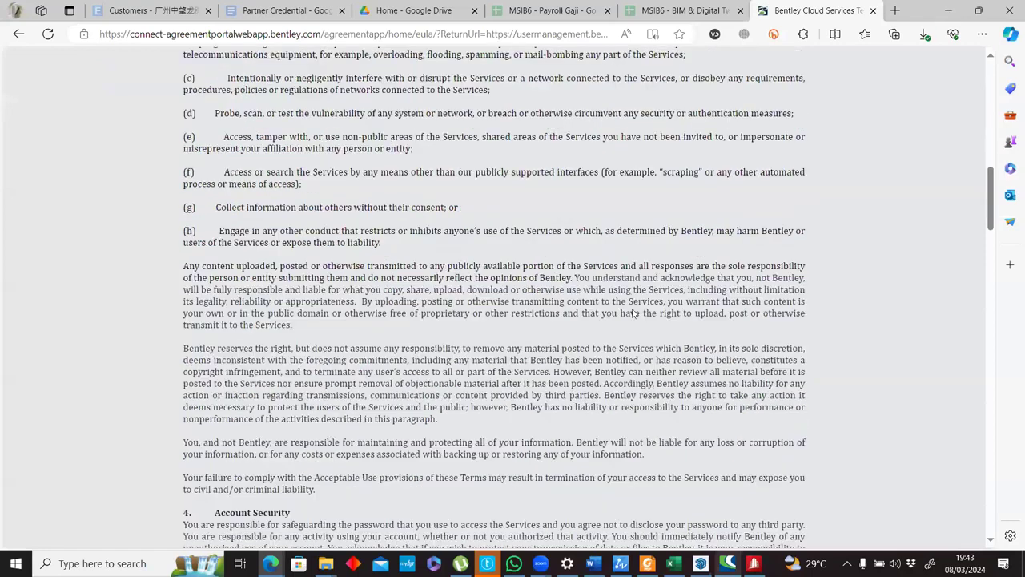
pyautogui.hotkey('ctrl', 'w')
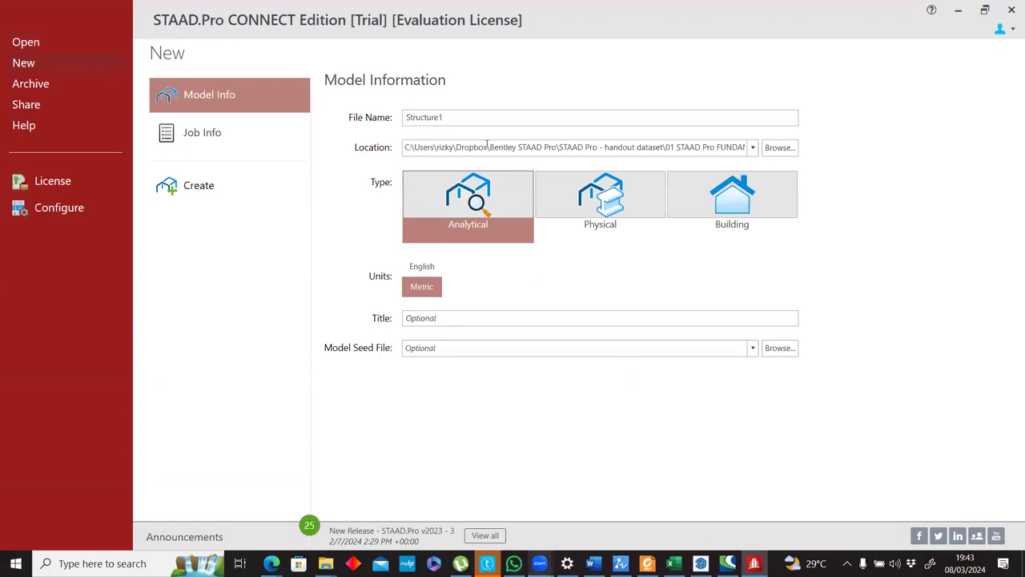
# Create a new metric Analytical model named "dari ifc 1" in the DATASET folder, without overwriting Structure1.
pyautogui.click(671, 147)
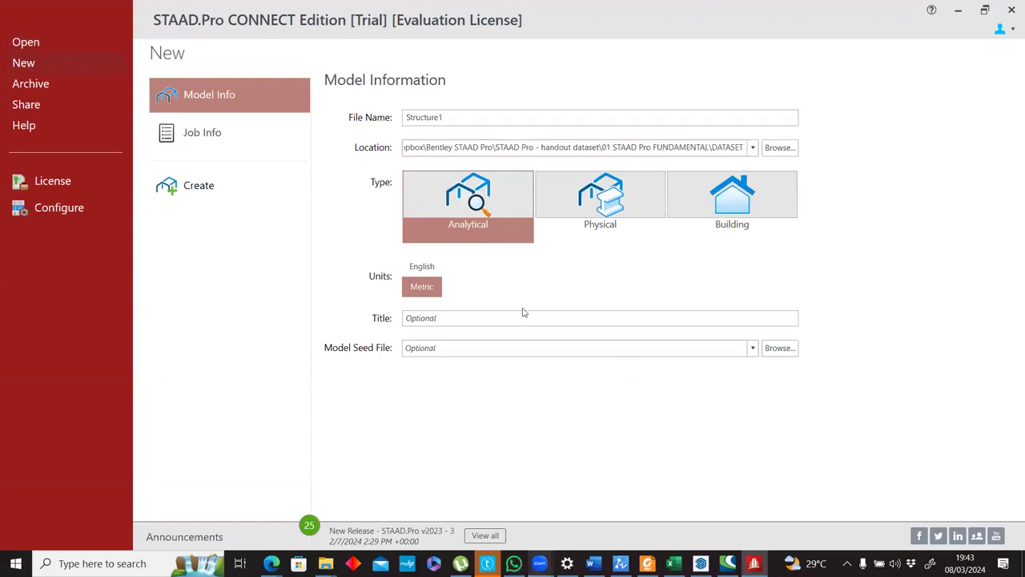
pyautogui.click(203, 187)
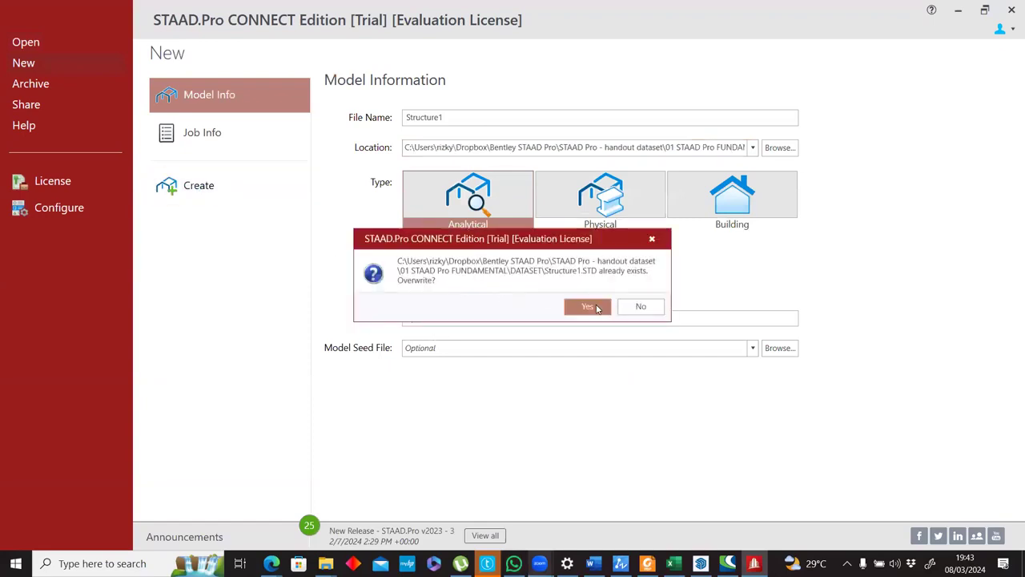
pyautogui.click(477, 115)
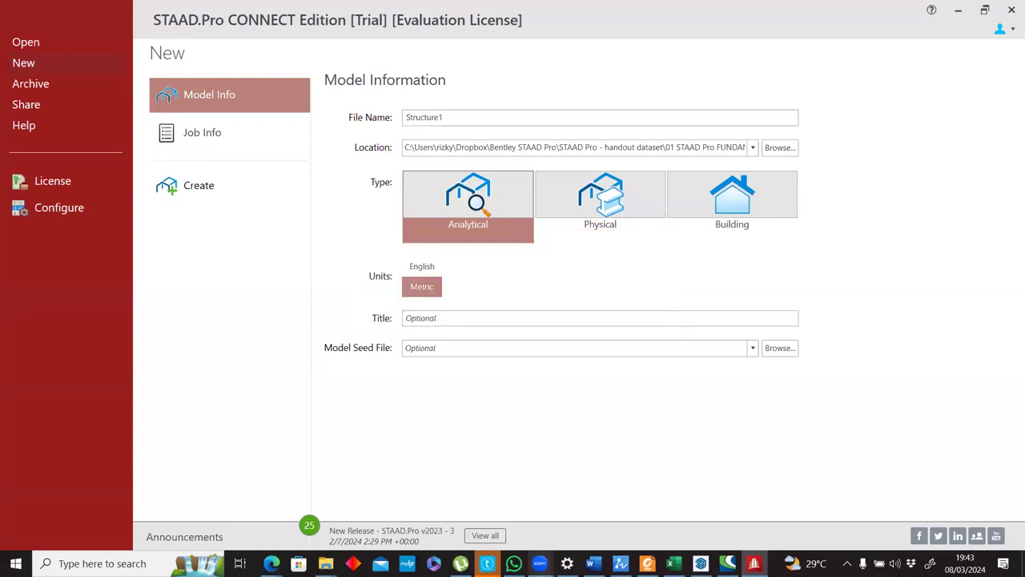
pyautogui.doubleClick(429, 117)
pyautogui.write('dan')
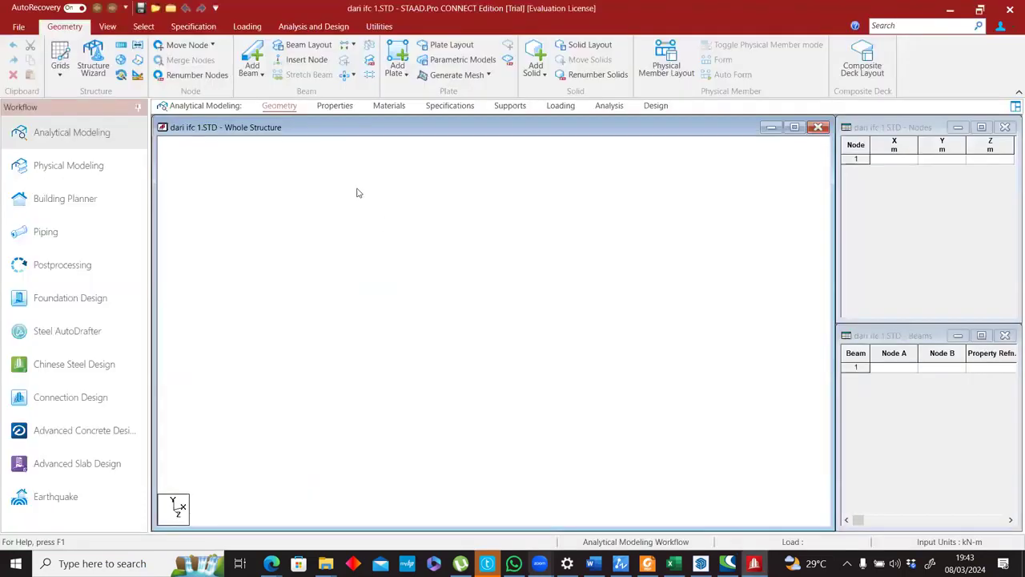
# Check which import formats and ISM repository options are available for the new model.
pyautogui.click(19, 27)
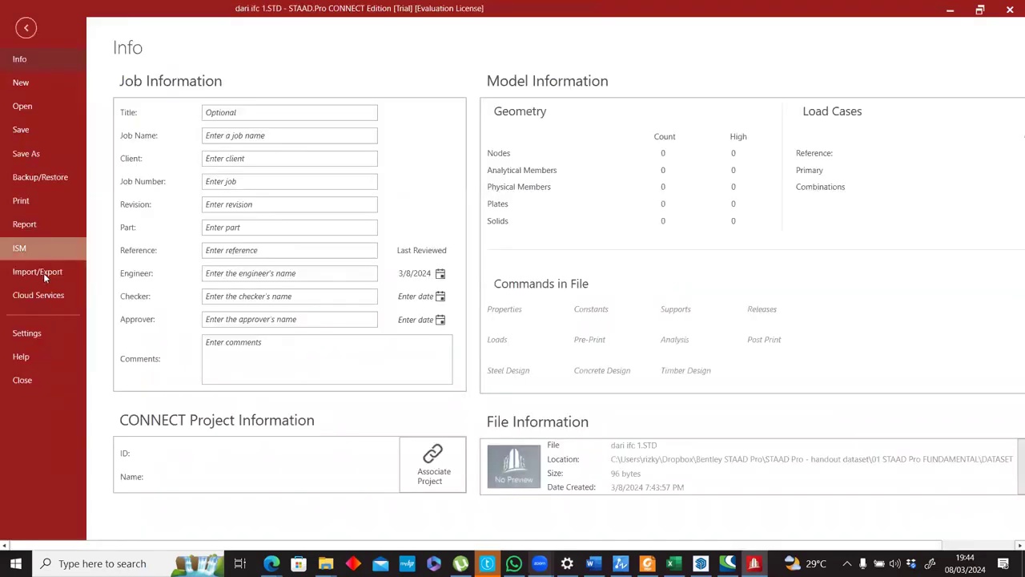
pyautogui.click(43, 273)
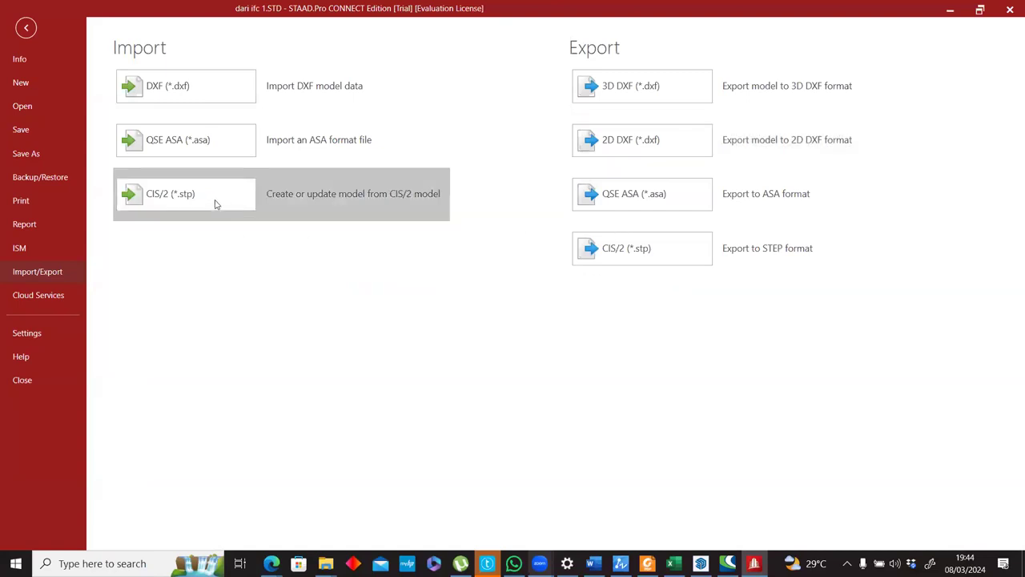
pyautogui.click(20, 247)
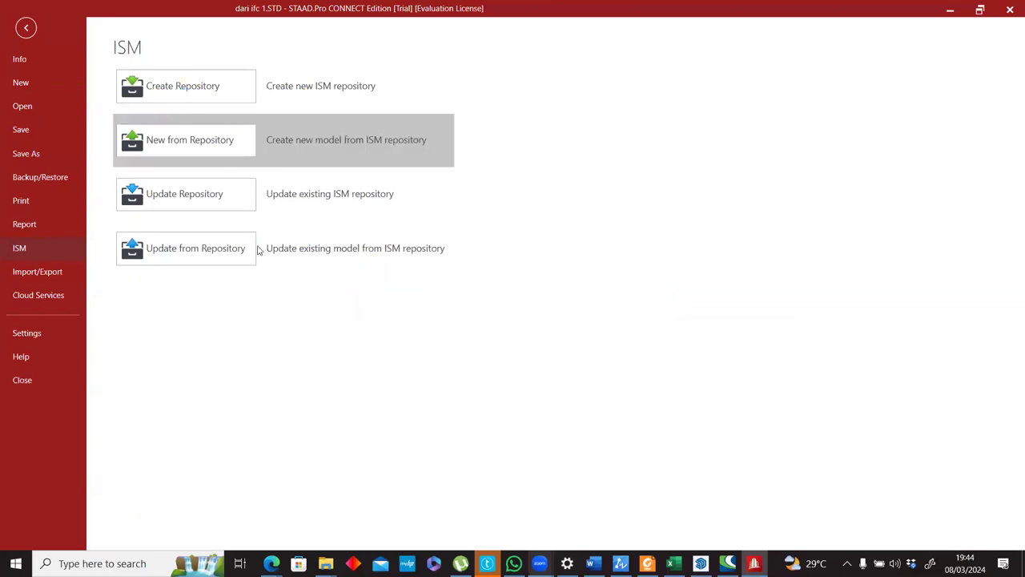
pyautogui.press('Escape')
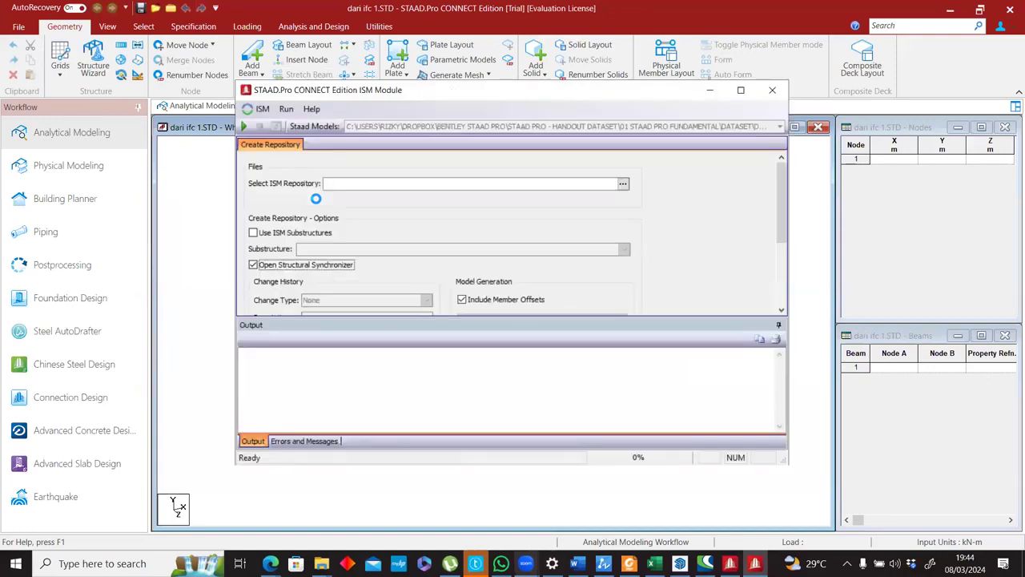
pyautogui.click(624, 184)
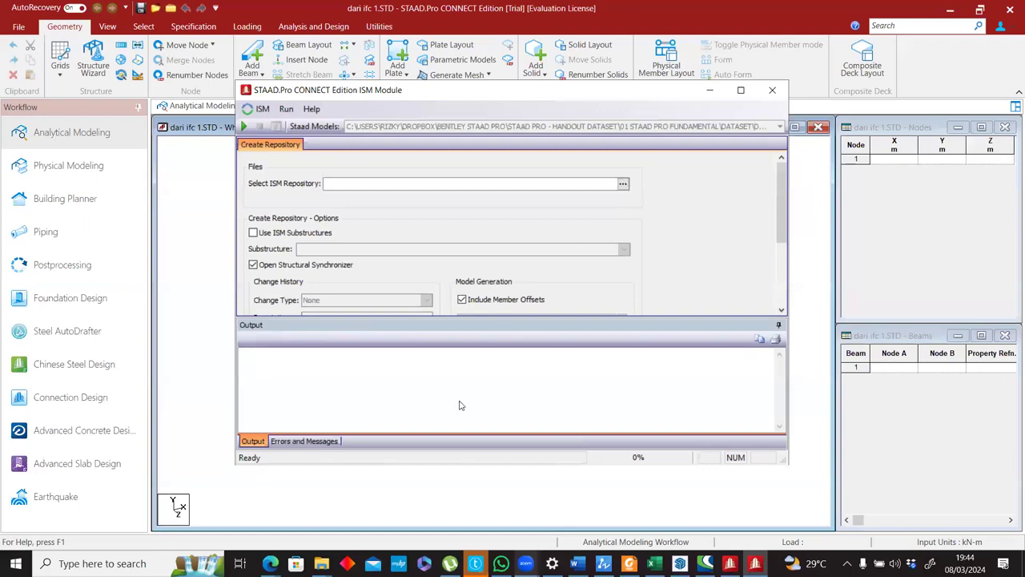
pyautogui.click(779, 93)
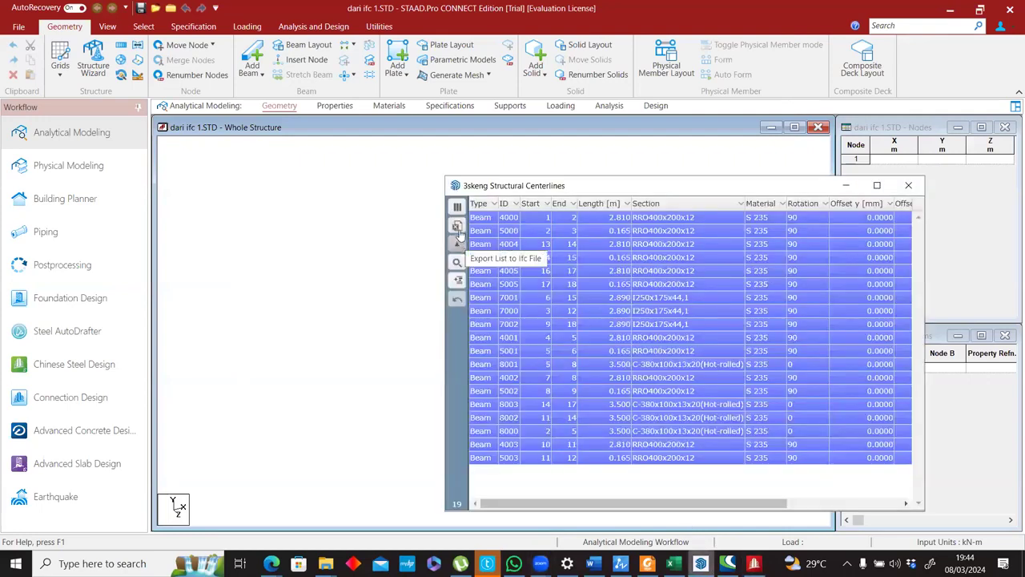
# Switch to SketchUp, list the frame's Structural Lines under Structural Analysis Elements, and open the list's export to an IFC file.
pyautogui.click(457, 228)
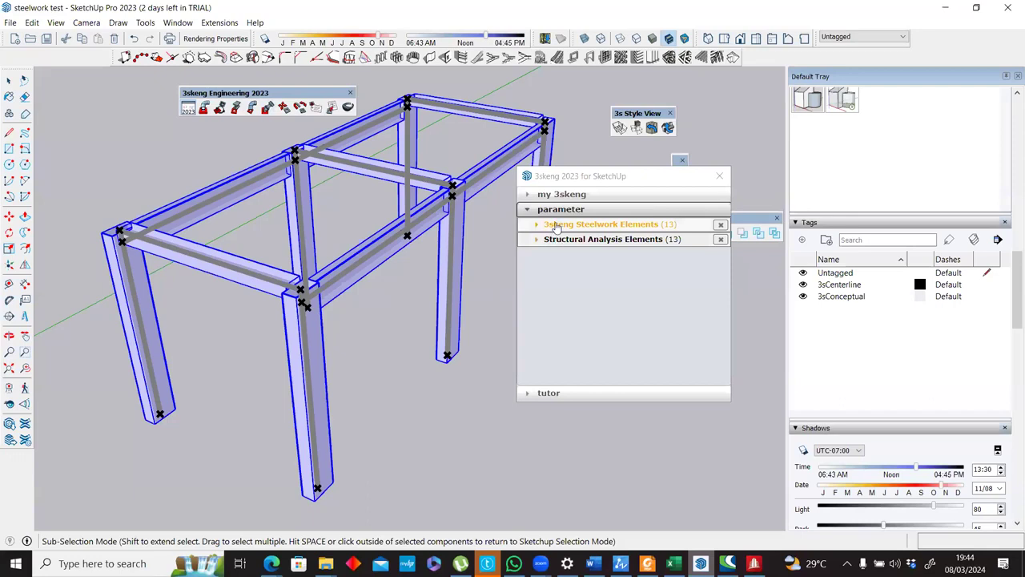
pyautogui.click(556, 227)
pyautogui.click(556, 228)
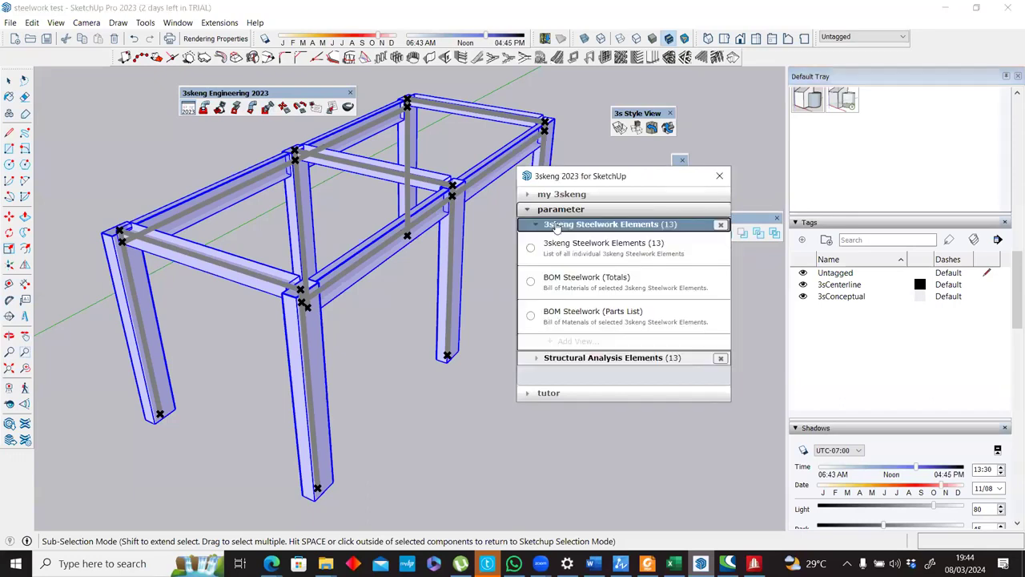
pyautogui.click(556, 241)
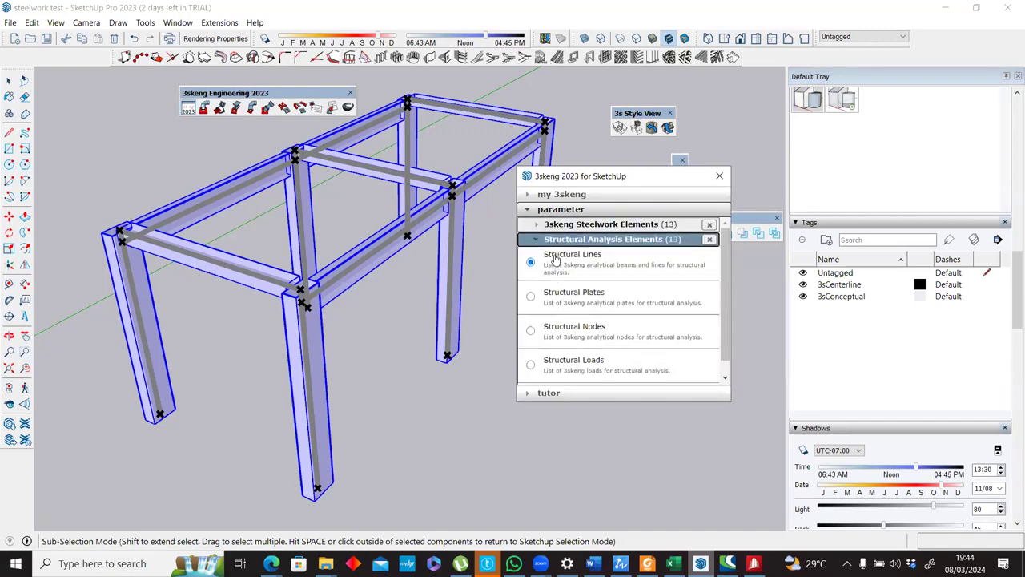
pyautogui.click(554, 257)
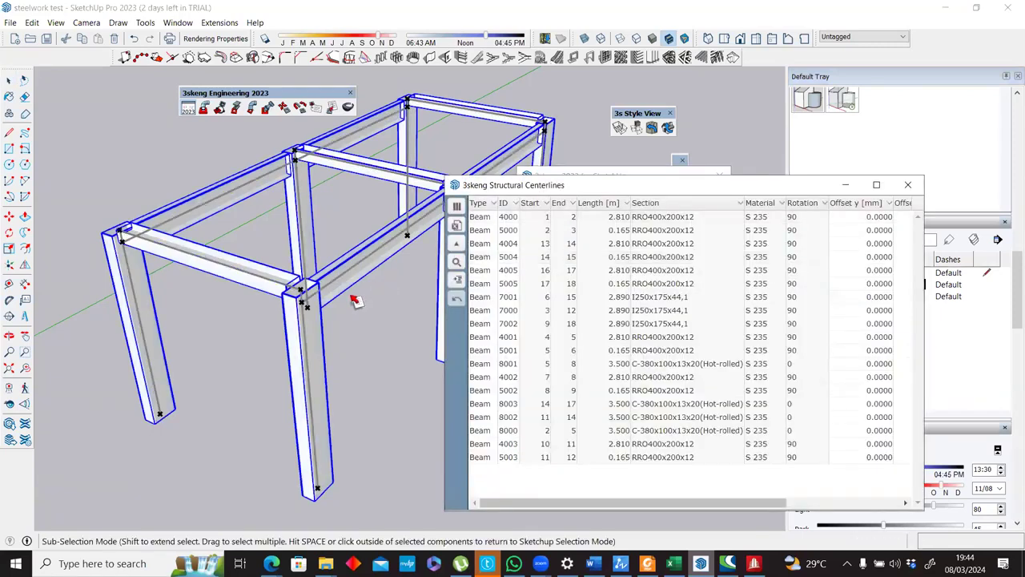
pyautogui.click(457, 245)
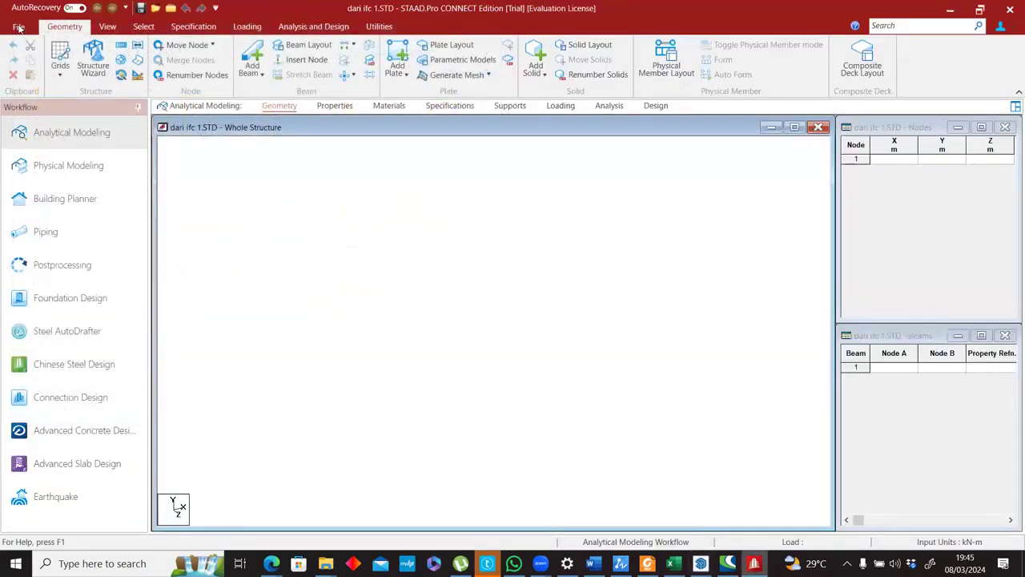
pyautogui.click(19, 28)
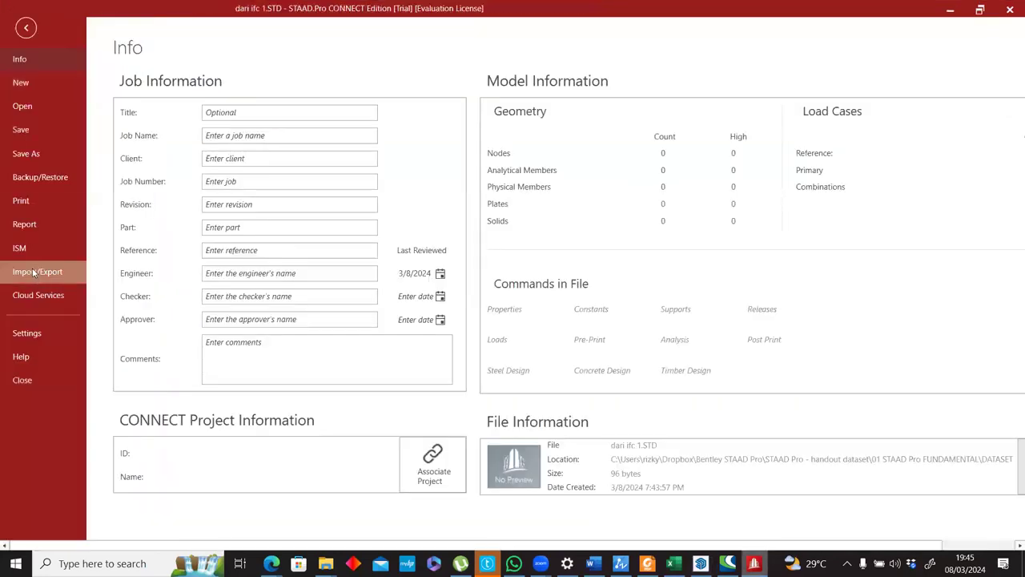
pyautogui.click(33, 273)
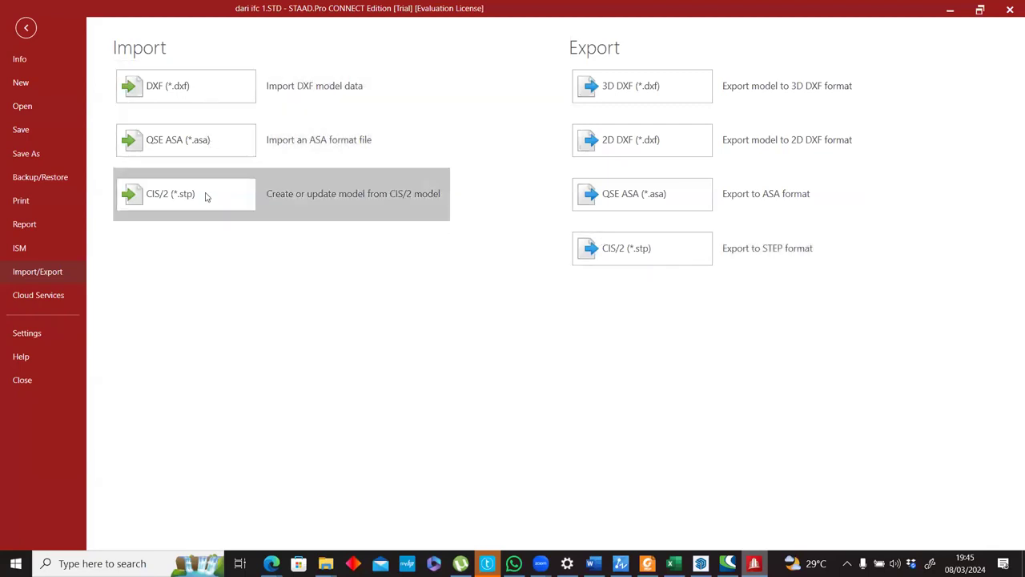
pyautogui.click(174, 90)
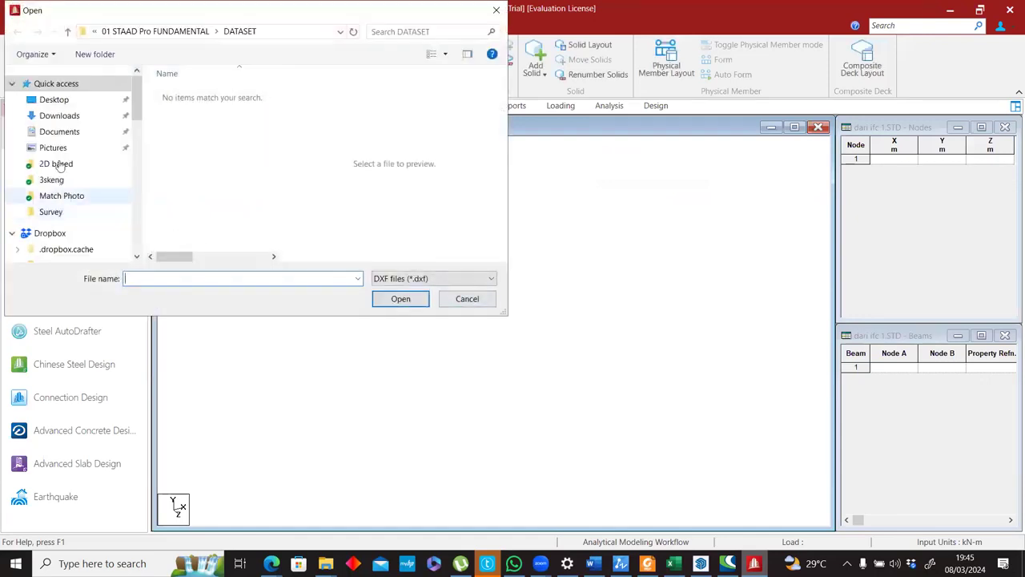
pyautogui.click(66, 100)
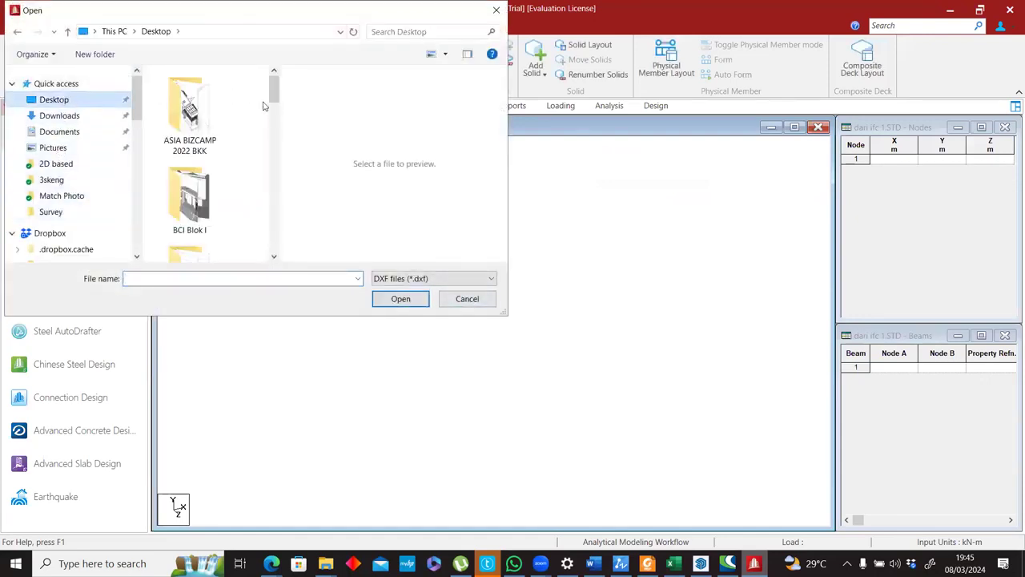
pyautogui.moveTo(277, 133); pyautogui.dragTo(276, 90)
pyautogui.click(456, 300)
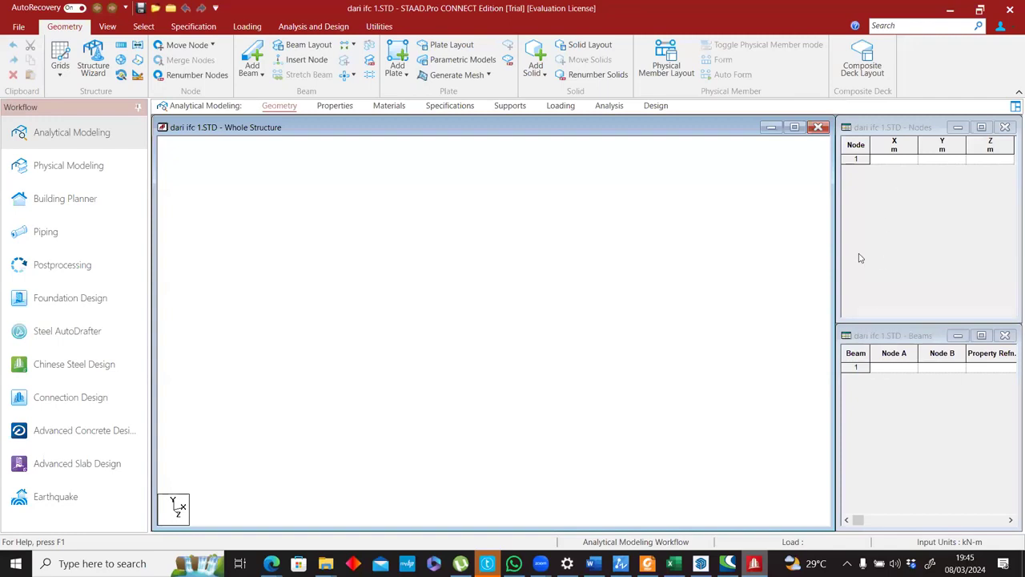
# Switch to SketchUp, close the Structural Centerlines list, and open the 3skeng Structural Nodes list instead.
pyautogui.hotkey('alt', 'Tab')
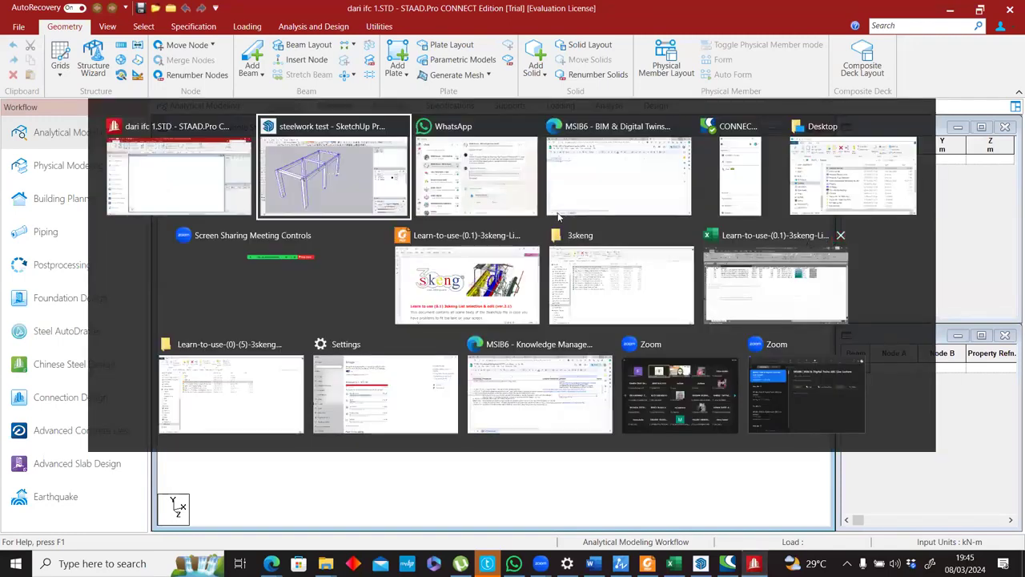
pyautogui.press('Return')
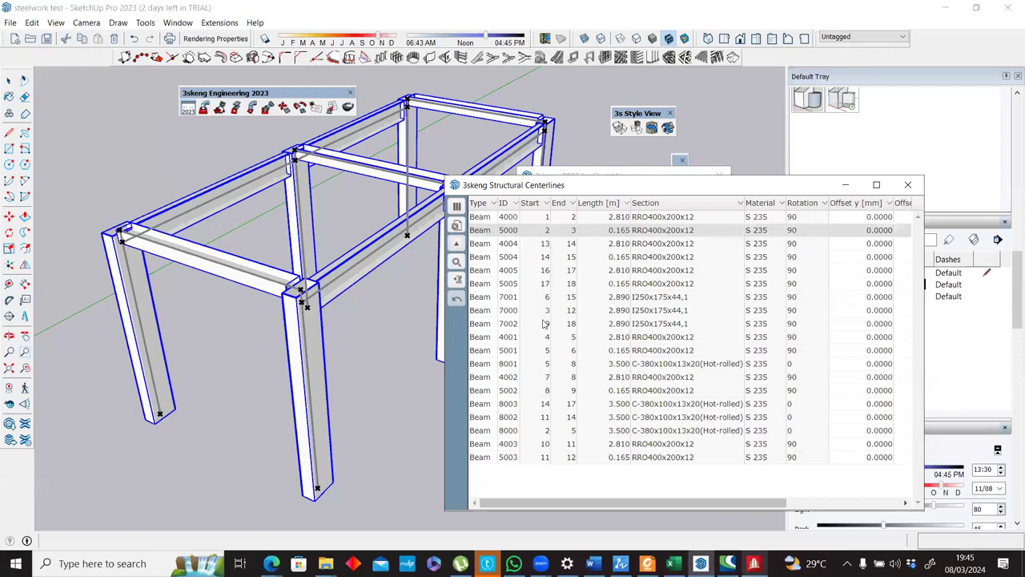
pyautogui.click(908, 185)
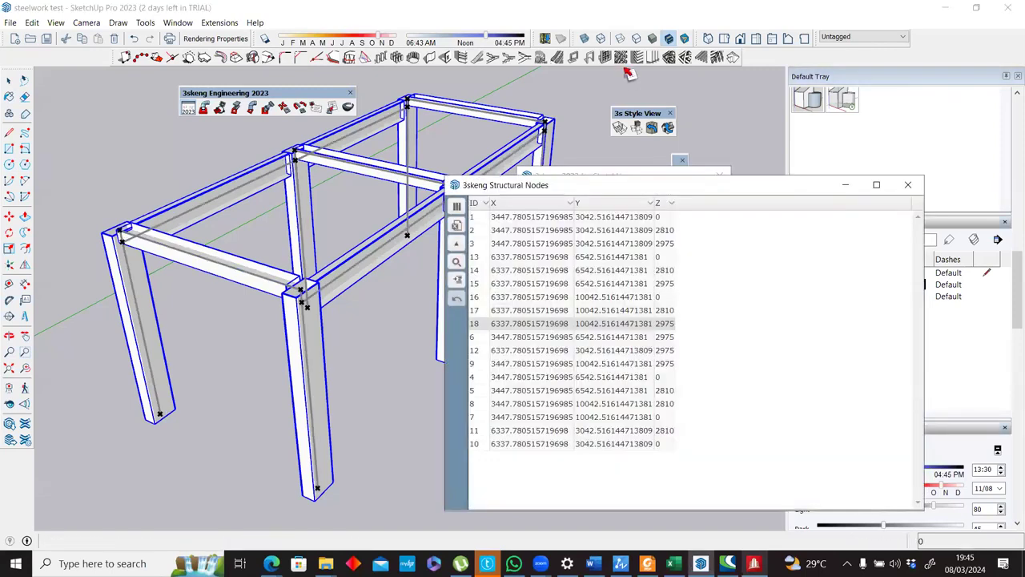
pyautogui.click(525, 217)
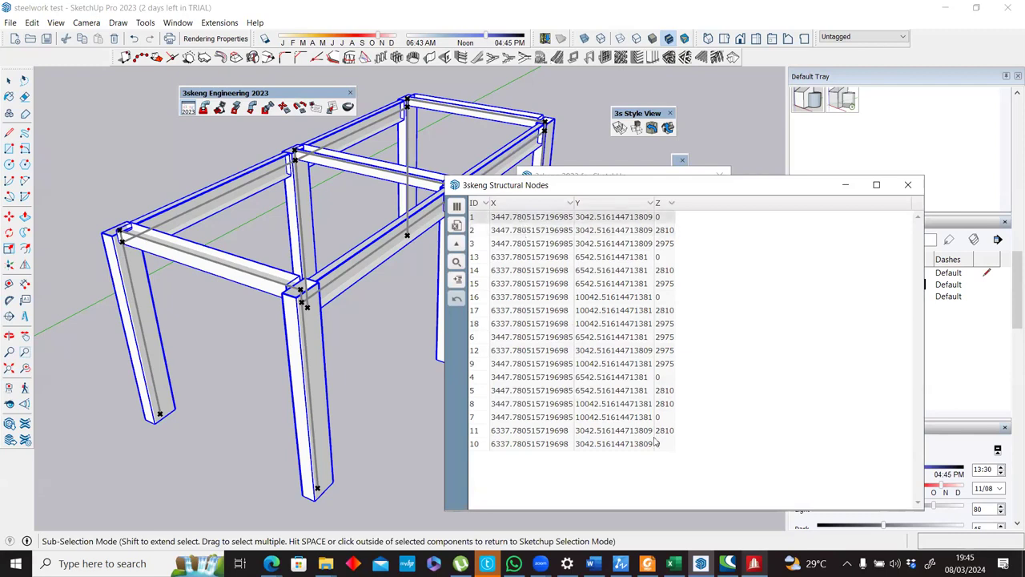
pyautogui.keyDown('shift'); pyautogui.click(520, 444); pyautogui.keyUp('shift')
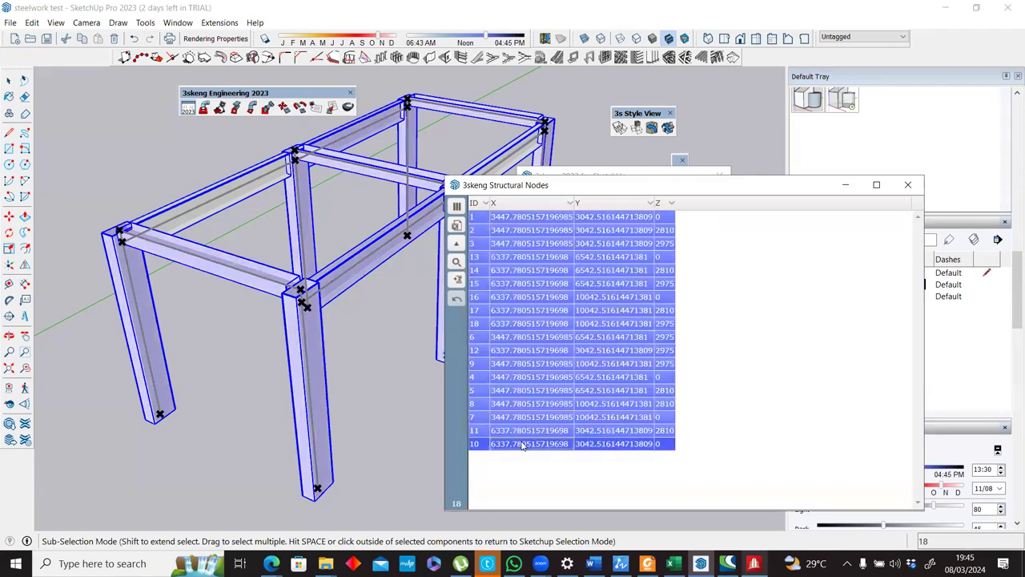
pyautogui.click(544, 204)
pyautogui.click(545, 204)
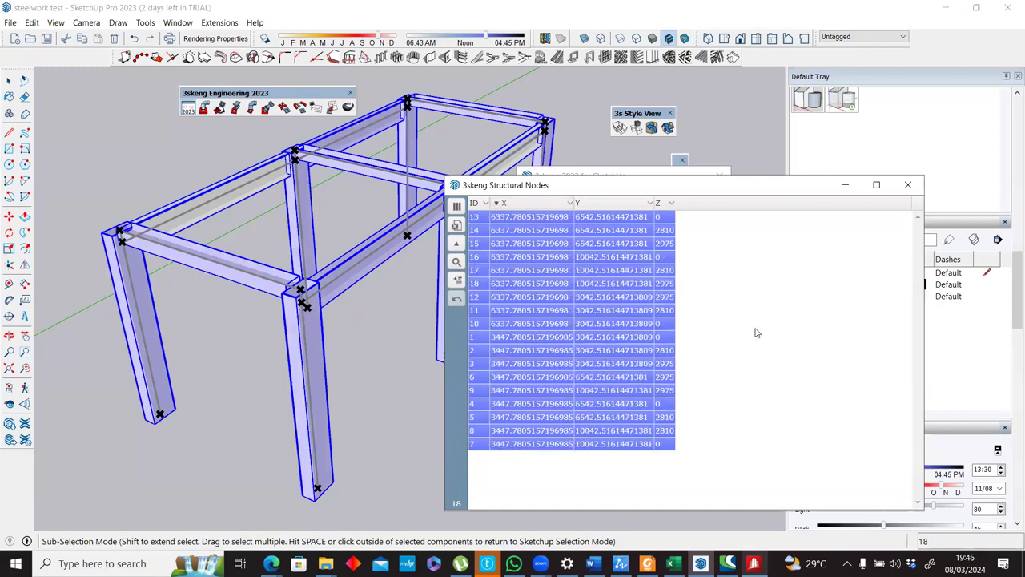
pyautogui.click(907, 184)
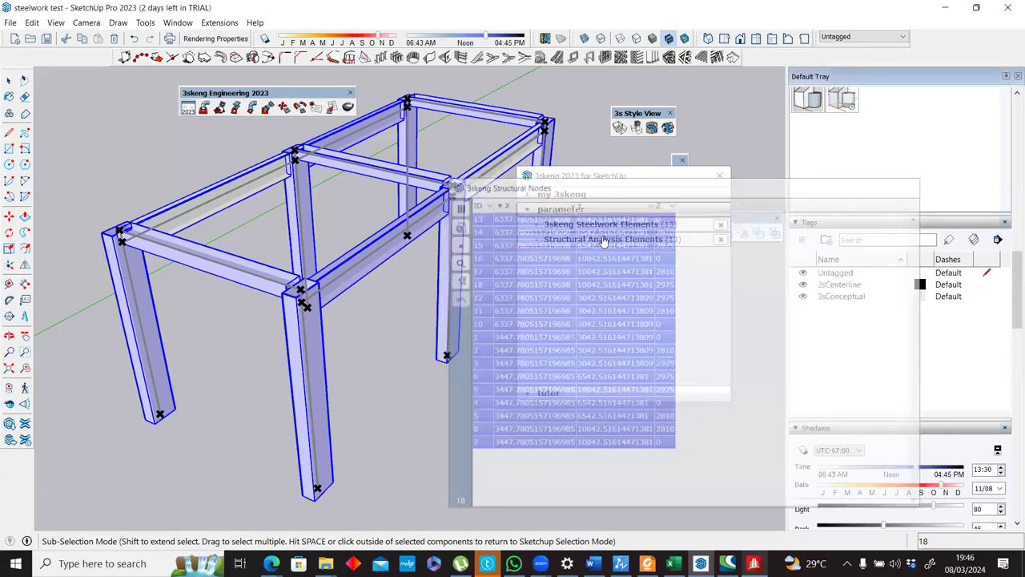
# Reopen the Structural Nodes list, copy all node rows, and paste them into the Nodes table of "dari ifc 1" in STAAD.Pro.
pyautogui.click(603, 240)
pyautogui.click(683, 300)
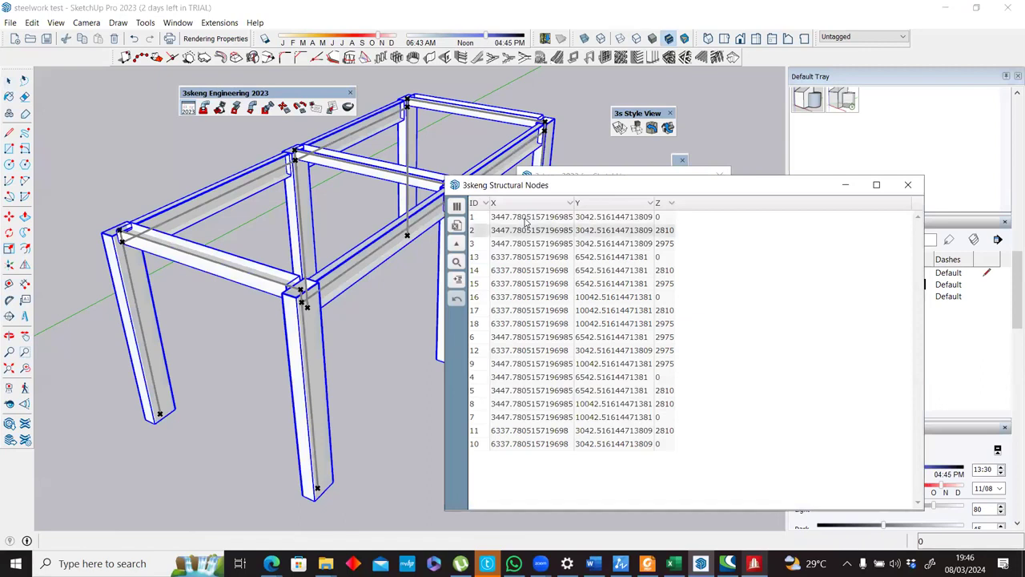
pyautogui.click(525, 220)
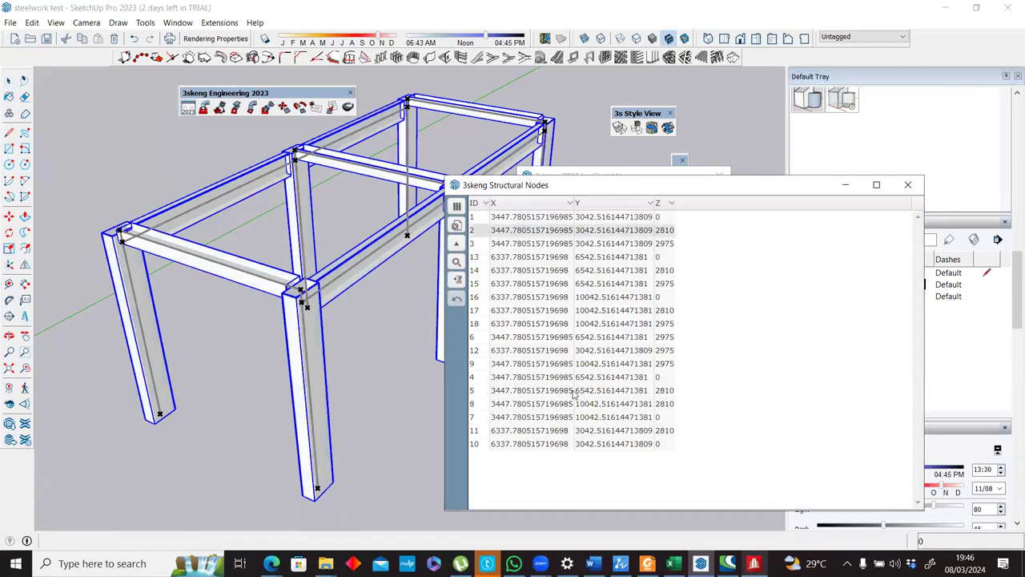
pyautogui.keyDown('shift'); pyautogui.click(555, 444); pyautogui.keyUp('shift')
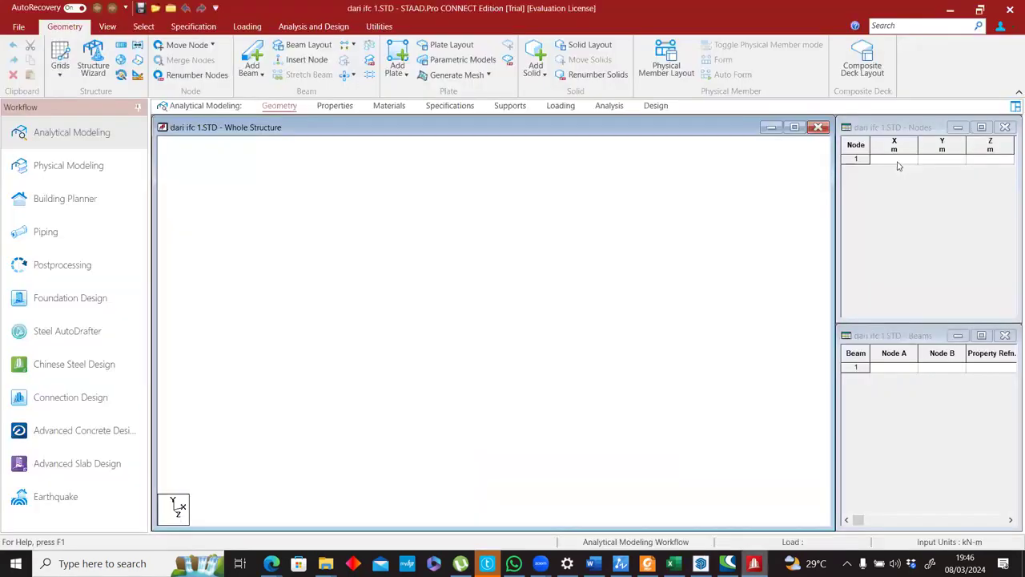
pyautogui.click(897, 162)
pyautogui.hotkey('ctrl', 'v')
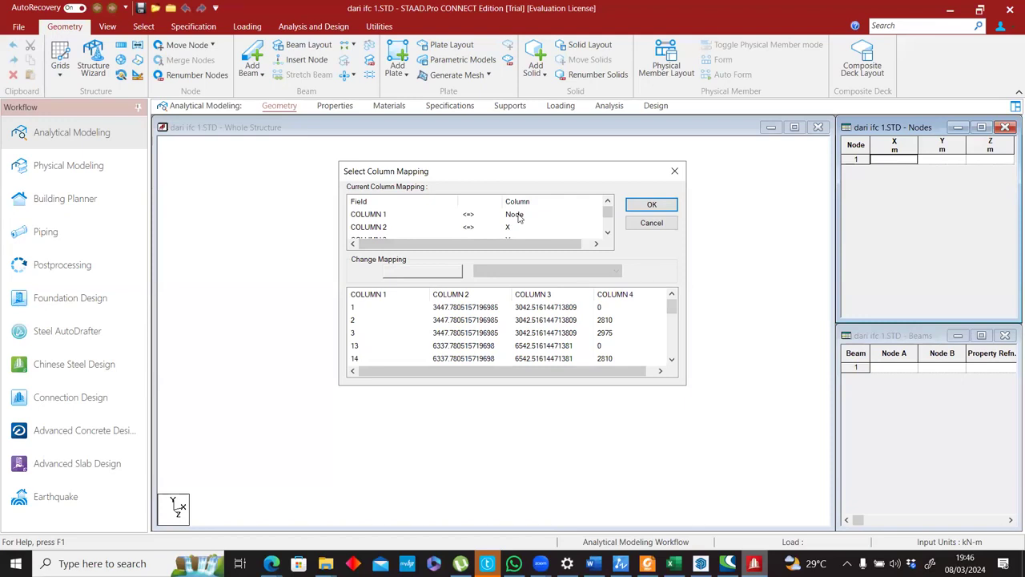
# Compare the pasted columns with SketchUp's node list and accept the column mapping as Node, X, Y and Z.
pyautogui.scroll(-1, 521, 228)
pyautogui.hotkey('alt', 'Tab')
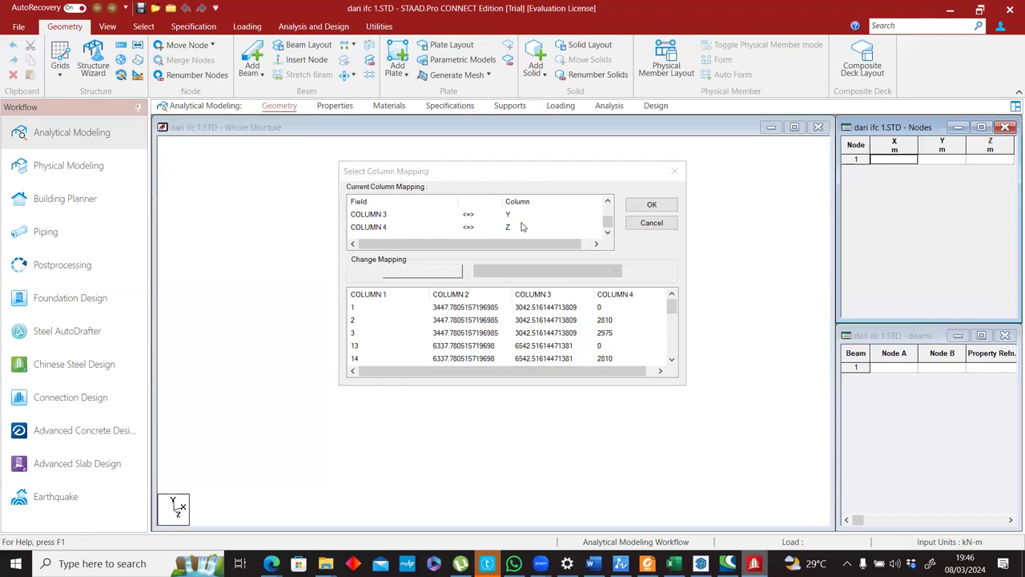
pyautogui.hotkey('alt', 'Tab')
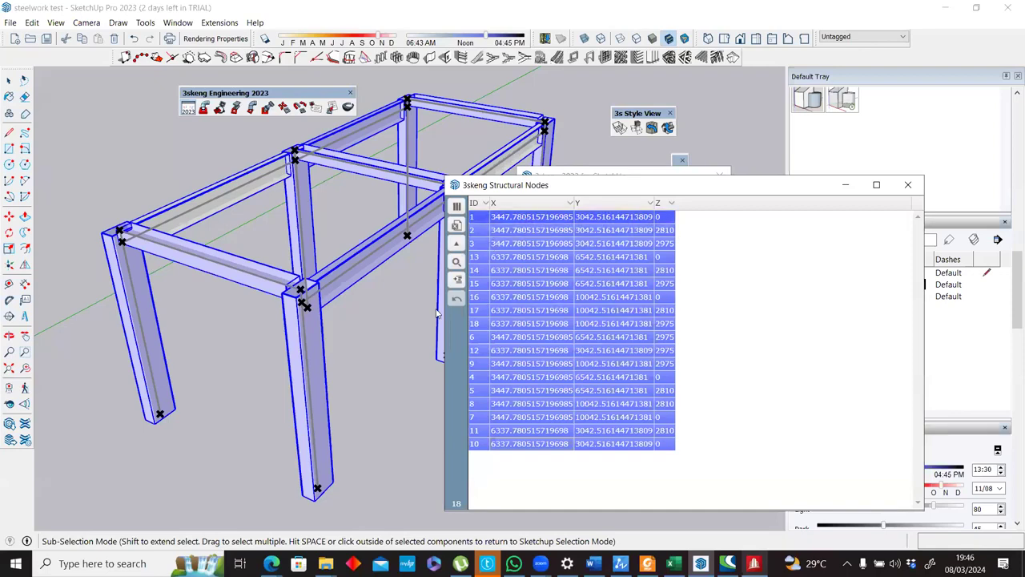
pyautogui.hotkey('alt', 'Tab')
pyautogui.hotkey('alt', 'Tab')
pyautogui.hotkey('alt', 'Tab')
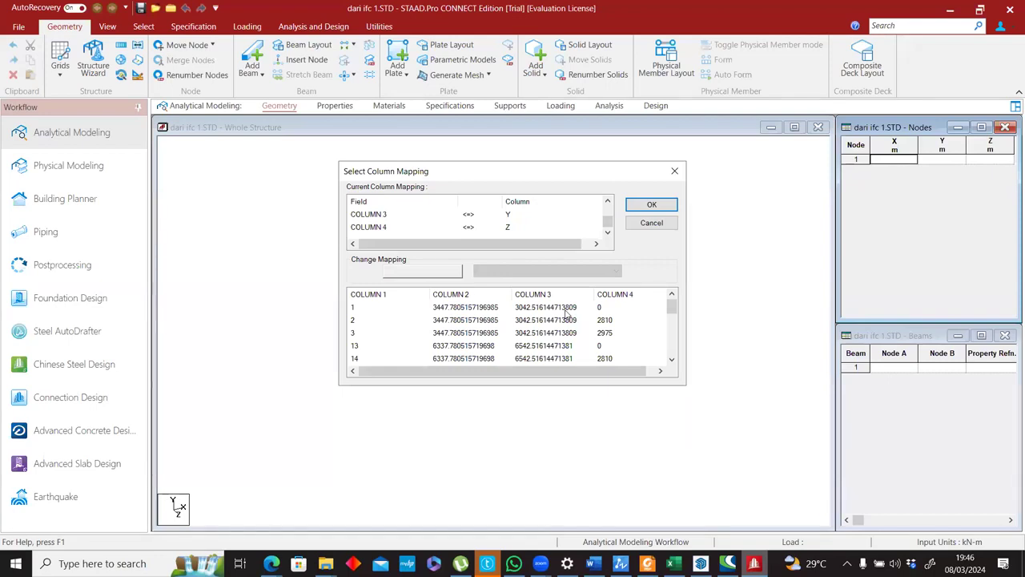
pyautogui.hotkey('alt', 'Tab')
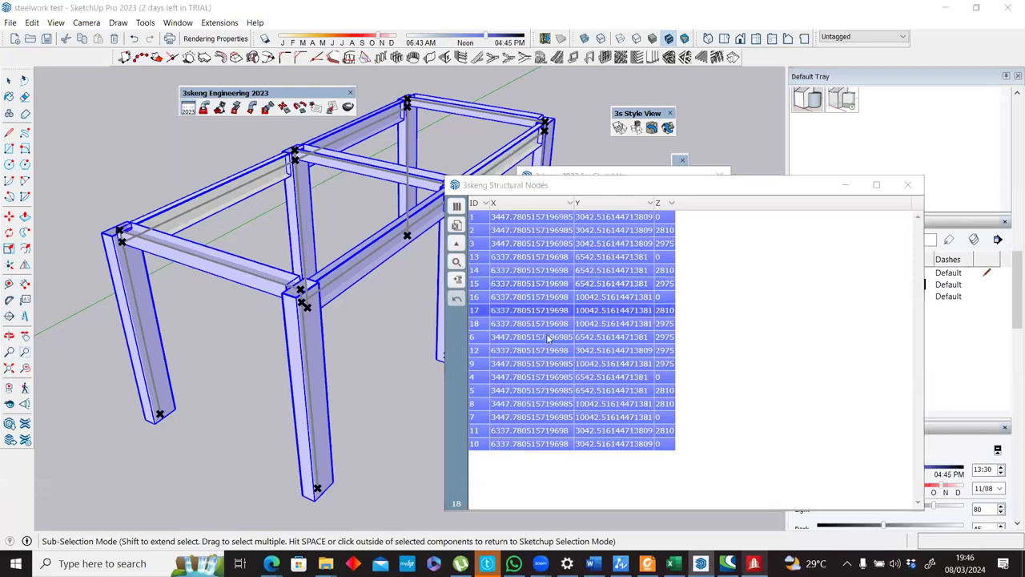
pyautogui.hotkey('alt', 'Tab')
pyautogui.press('Return')
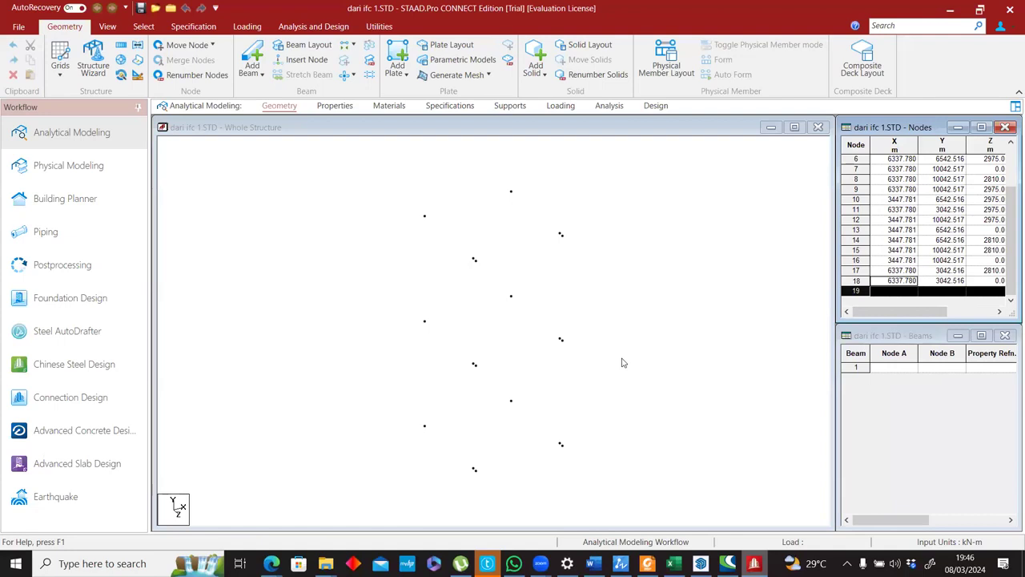
# Switch to SketchUp, replace the nodes list with the Structural Centerlines list, and select all its beam rows.
pyautogui.hotkey('alt', 'Tab')
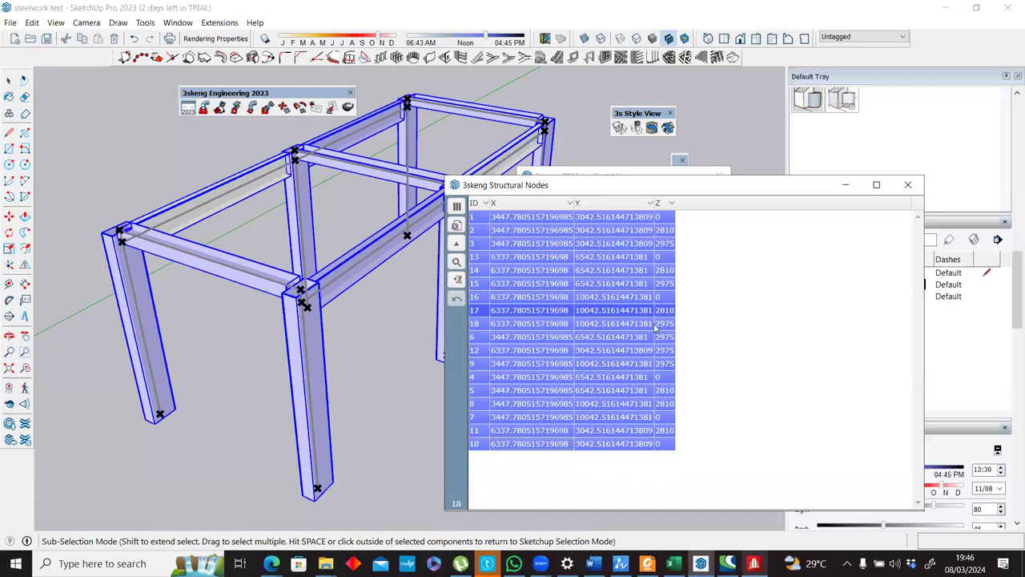
pyautogui.press('Escape')
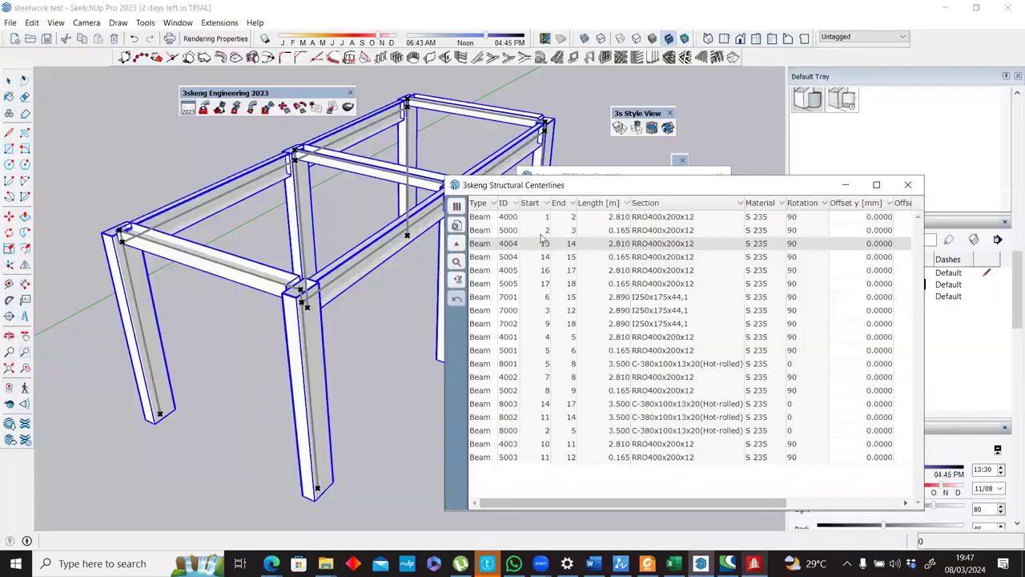
pyautogui.click(542, 217)
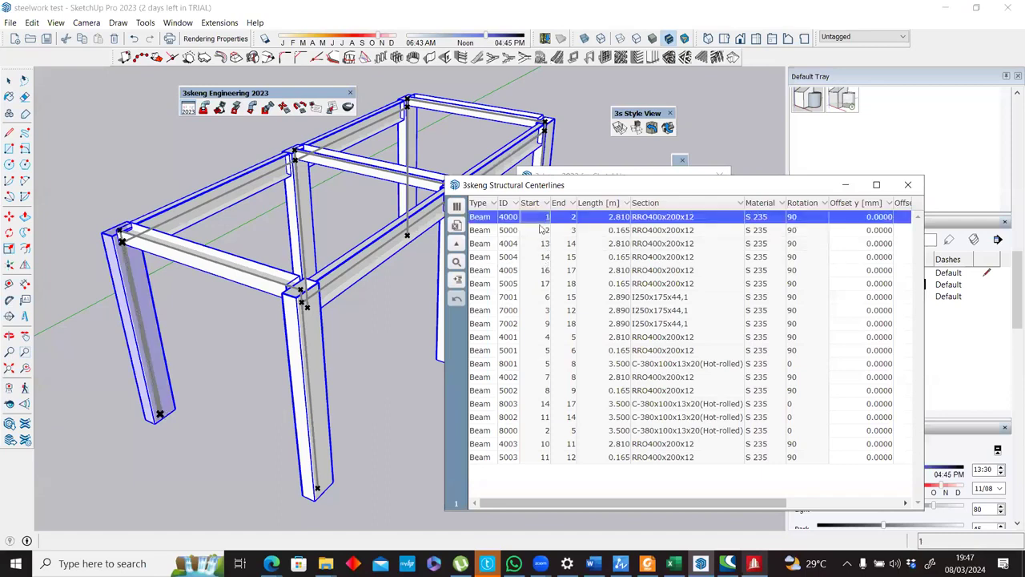
pyautogui.keyDown('shift'); pyautogui.click(563, 463); pyautogui.keyUp('shift')
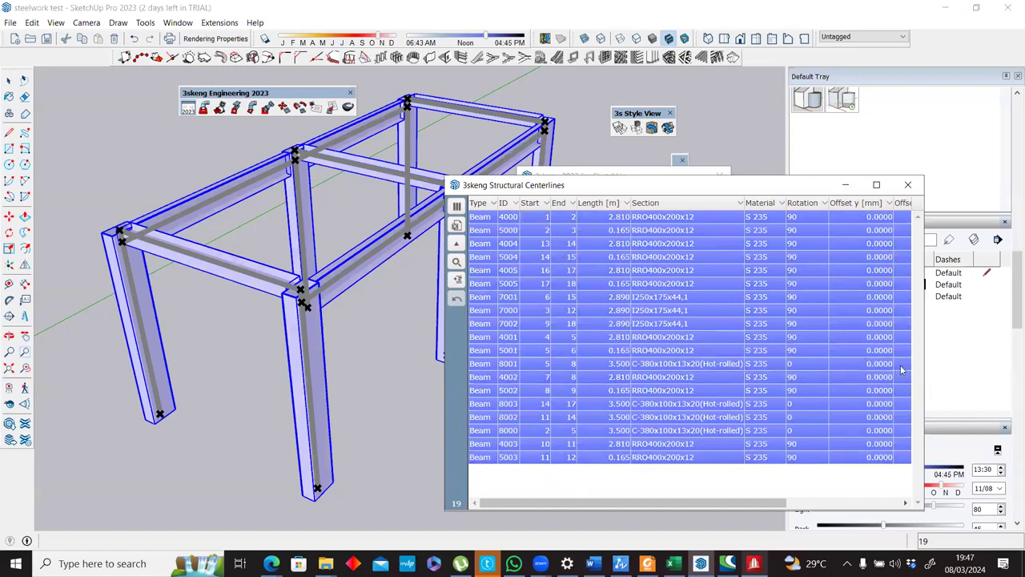
# Compare the columns of STAAD.Pro's Beams table with those offered in SketchUp's Structural Centerlines list.
pyautogui.hotkey('alt', 'Tab')
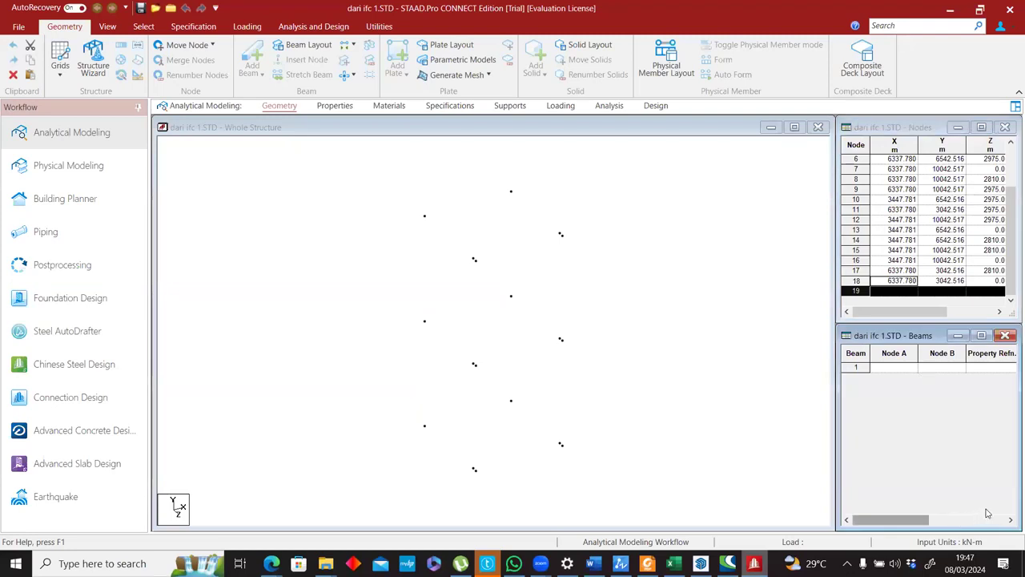
pyautogui.hscroll(3, 933, 378)
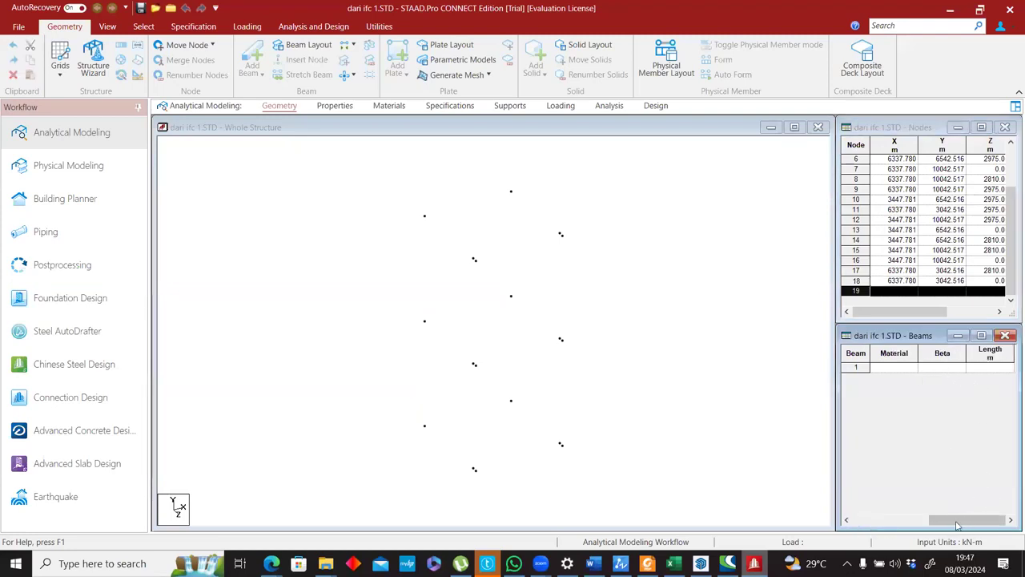
pyautogui.moveTo(957, 522); pyautogui.dragTo(892, 525)
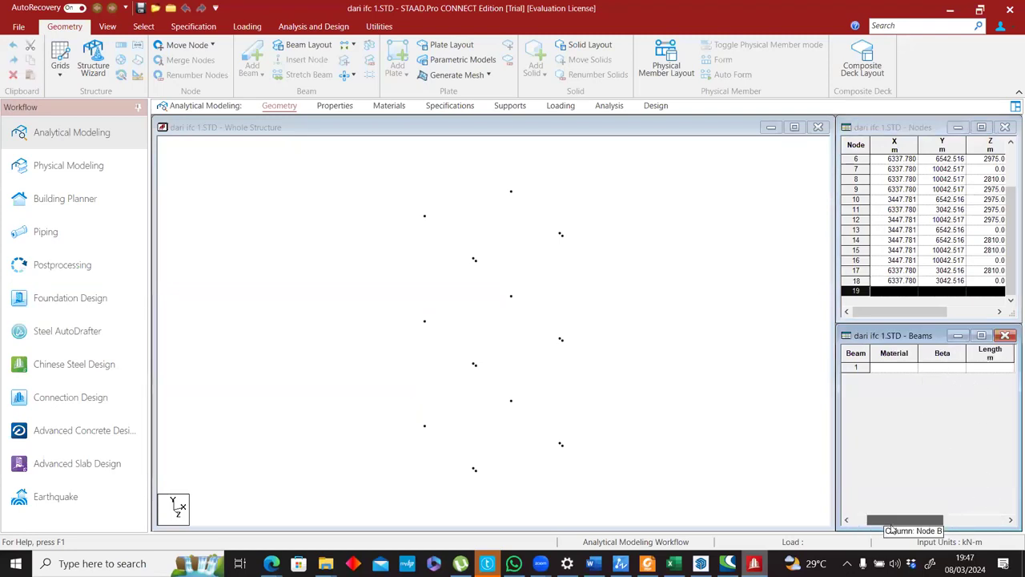
pyautogui.click(1010, 522)
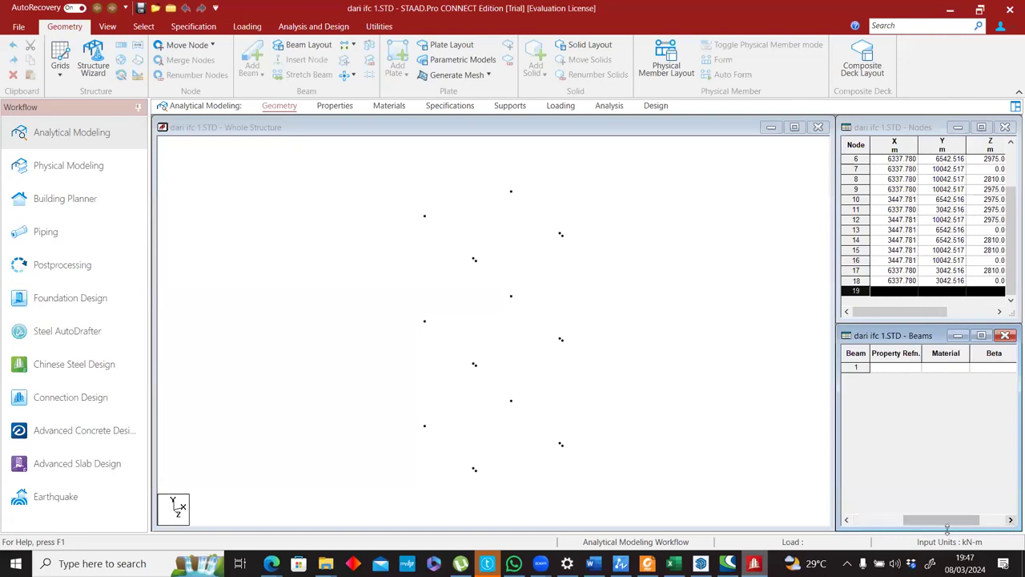
pyautogui.click(847, 522)
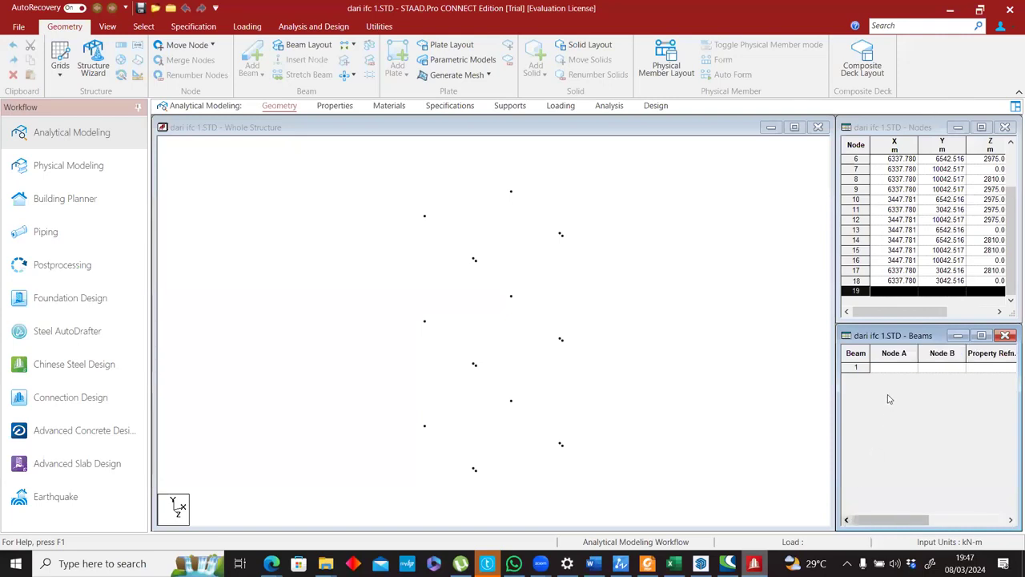
pyautogui.hotkey('alt', 'Tab')
pyautogui.click(456, 211)
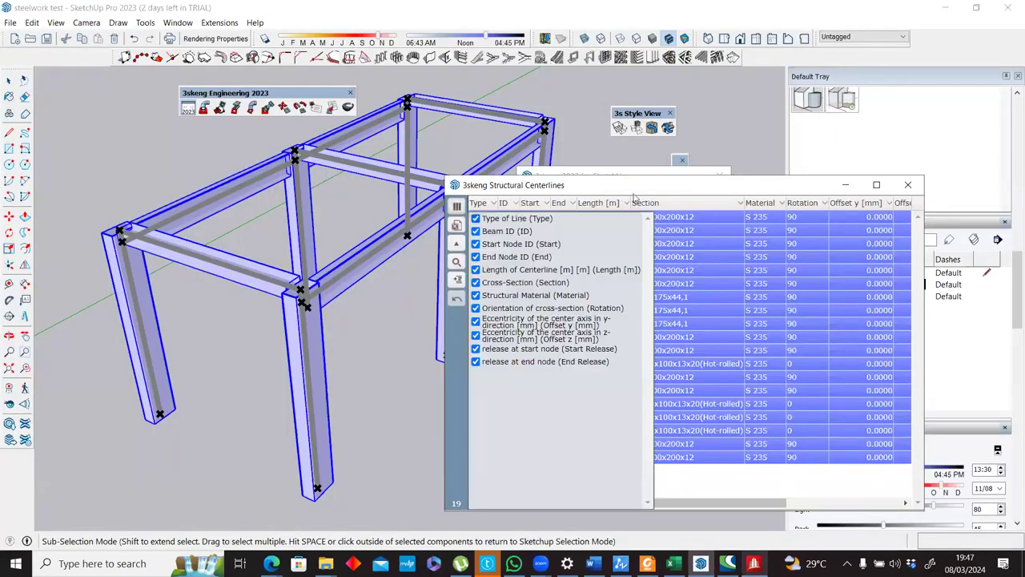
pyautogui.click(459, 207)
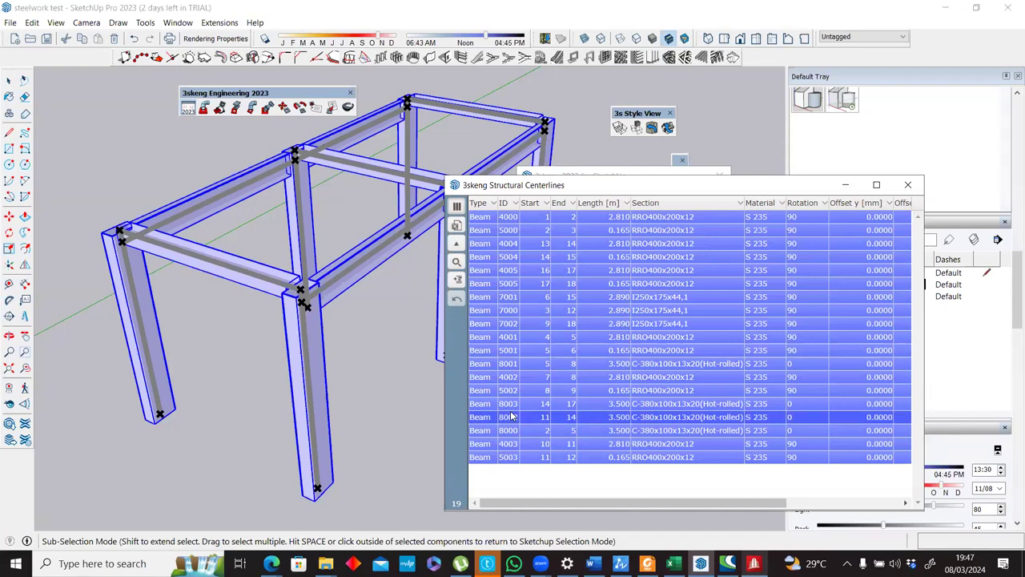
pyautogui.hotkey('alt', 'Tab')
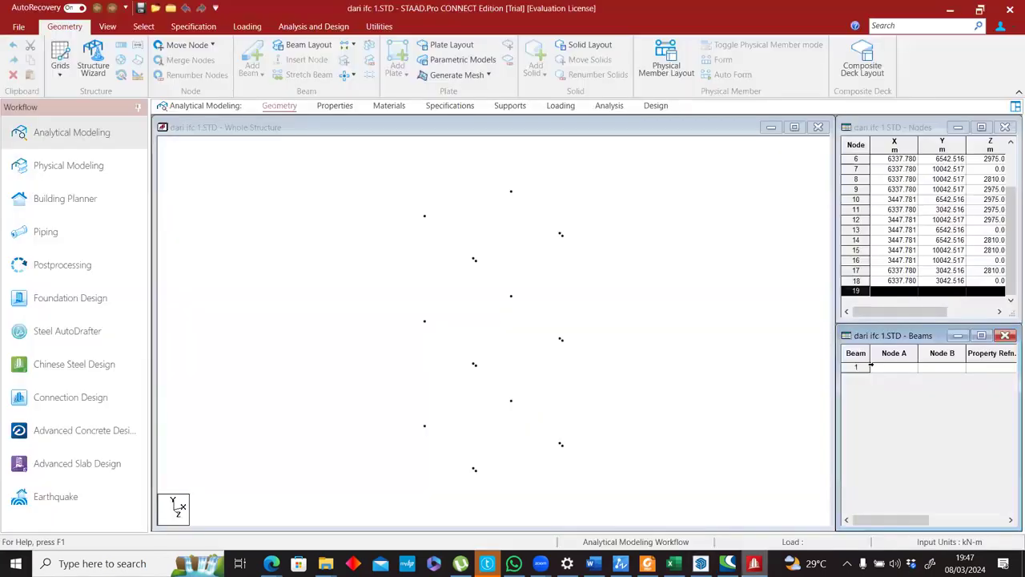
pyautogui.hotkey('alt', 'Tab')
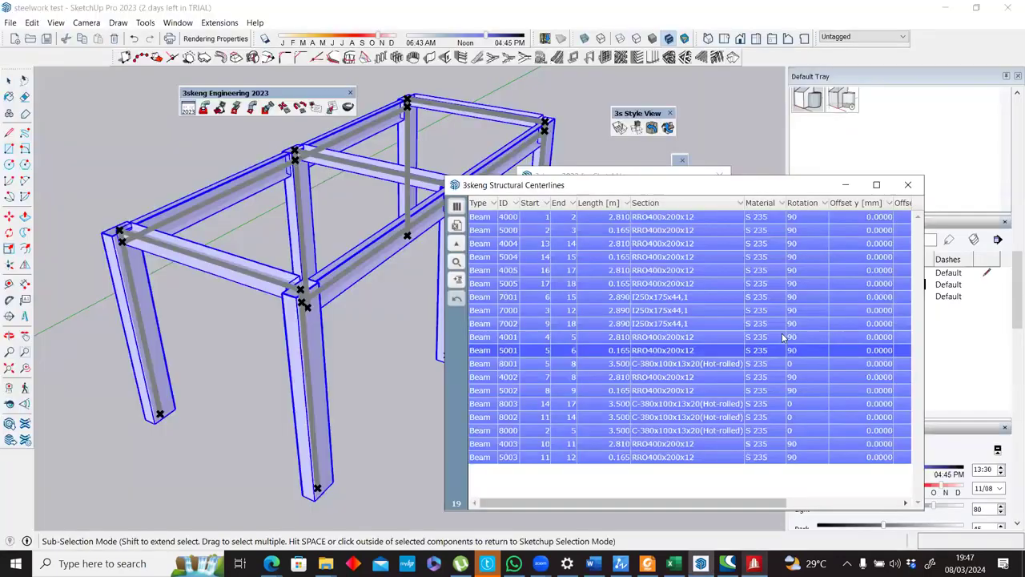
pyautogui.click(522, 220)
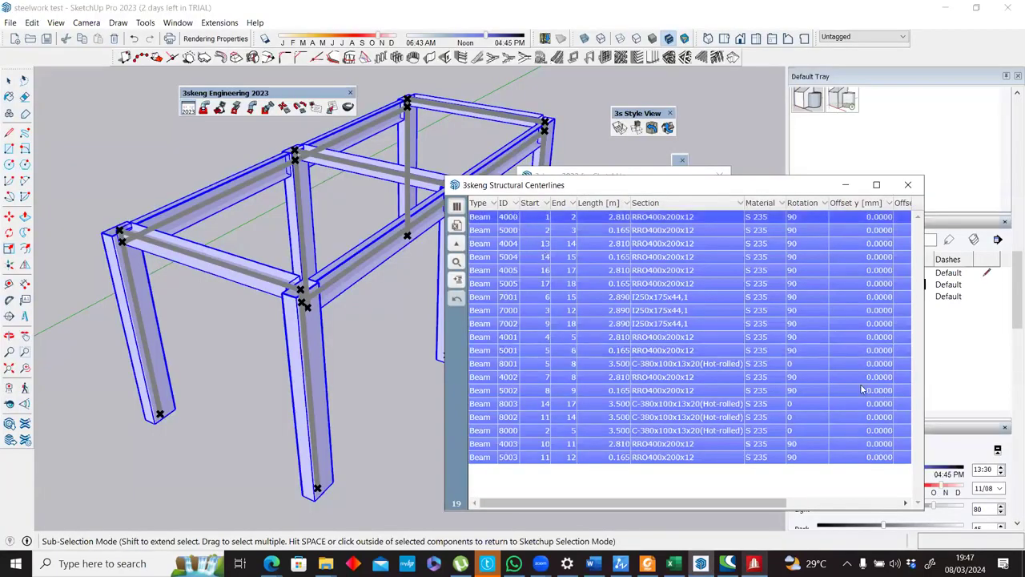
pyautogui.hotkey('alt', 'Tab')
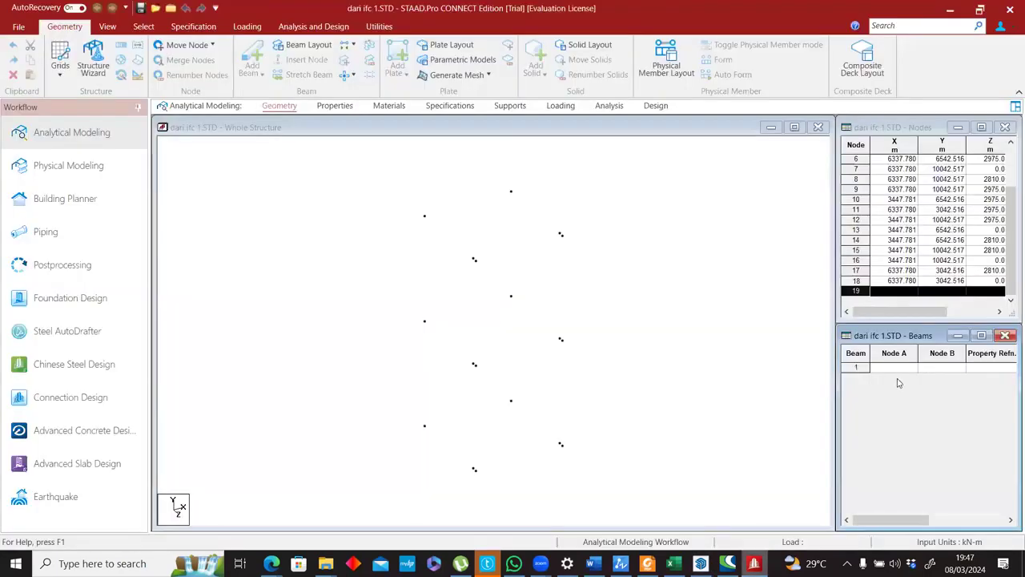
# In SketchUp, limit the Structural Centerlines list to the Beam ID, Start Node ID and End Node ID columns.
pyautogui.hotkey('alt', 'Tab')
pyautogui.click(542, 220)
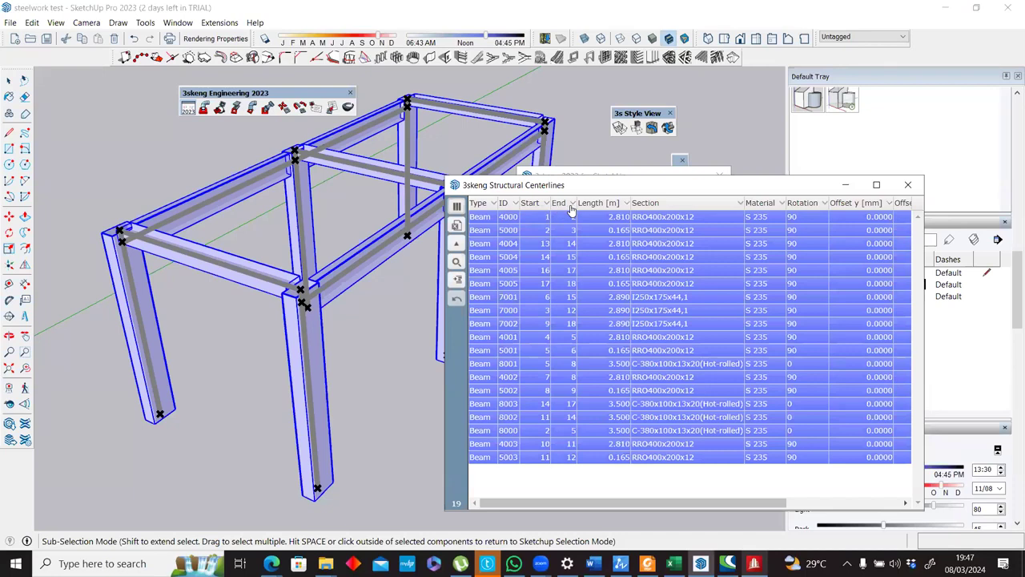
pyautogui.click(456, 207)
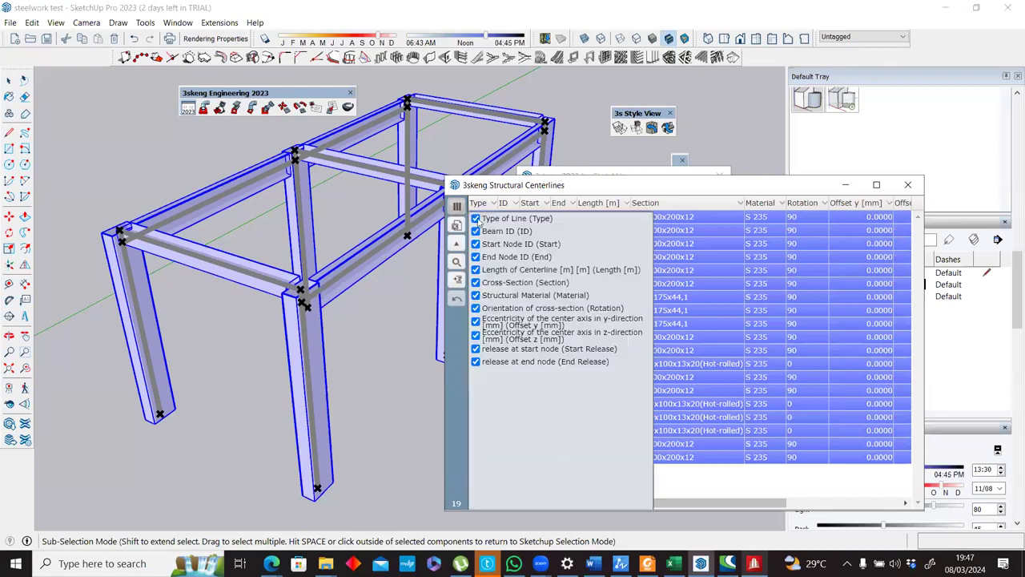
pyautogui.click(476, 218)
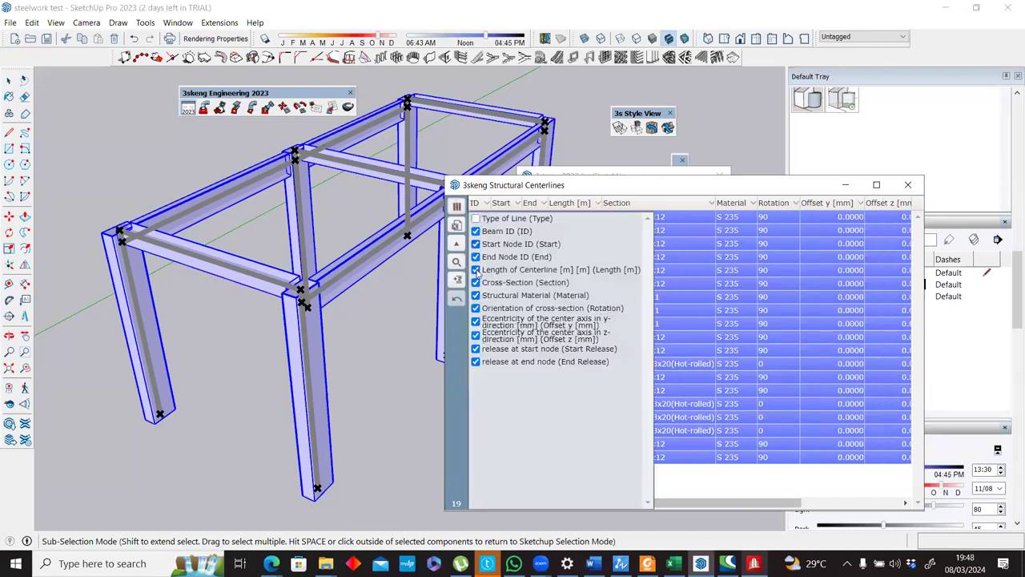
pyautogui.click(476, 269)
pyautogui.click(476, 283)
pyautogui.click(476, 295)
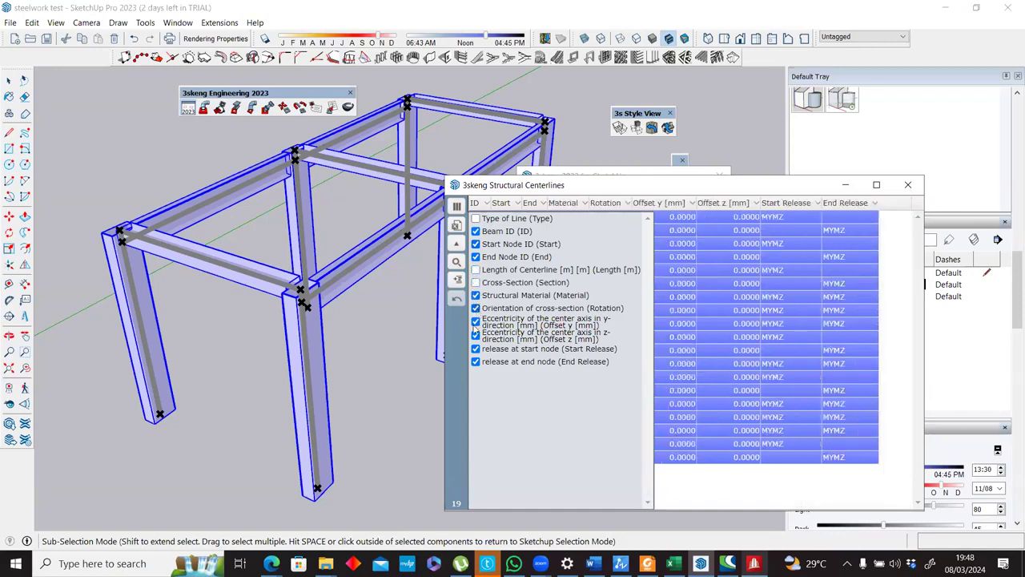
pyautogui.click(475, 308)
pyautogui.click(475, 322)
pyautogui.click(475, 335)
pyautogui.click(476, 349)
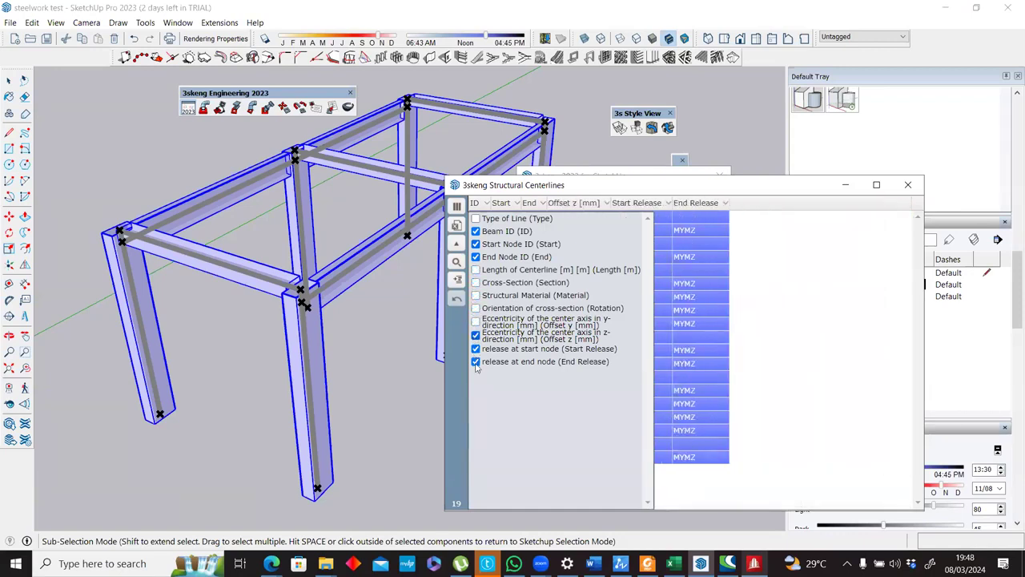
pyautogui.click(476, 362)
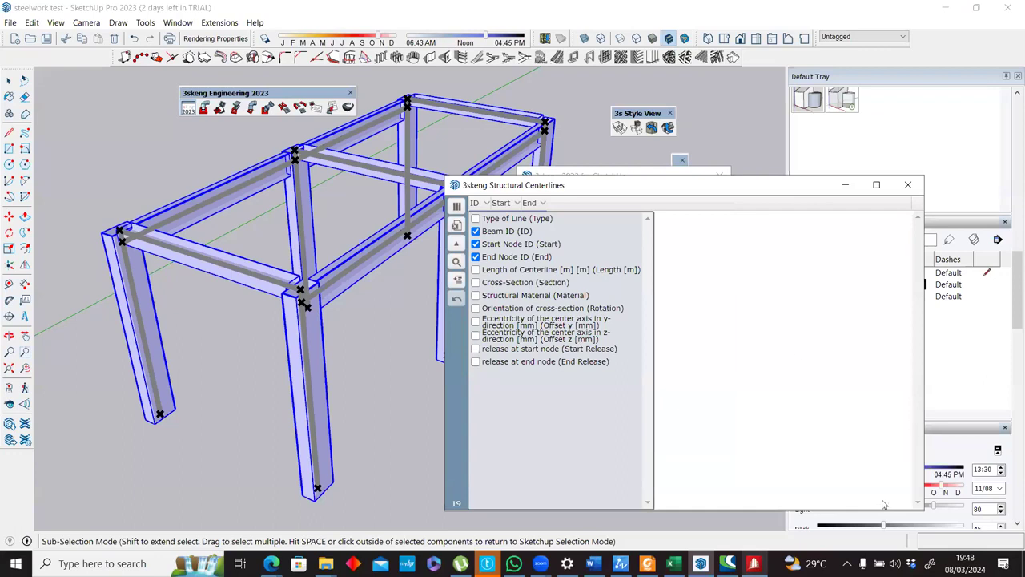
# Switch to STAAD.Pro, widen the Beams table to show all its columns, and compare them with SketchUp's centerline columns.
pyautogui.hotkey('alt', 'Tab')
pyautogui.moveTo(836, 479); pyautogui.dragTo(471, 393)
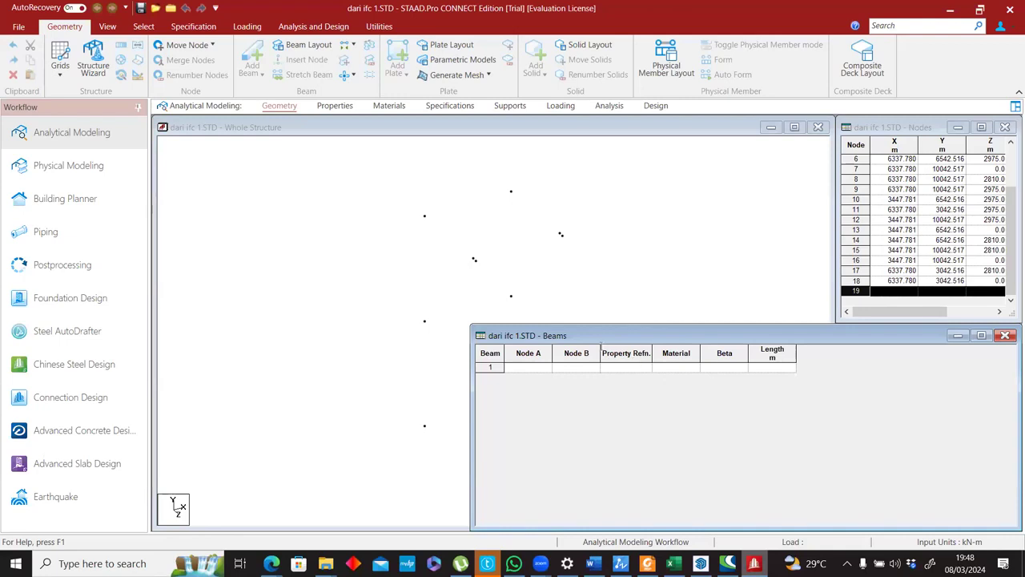
pyautogui.hotkey('alt', 'Tab')
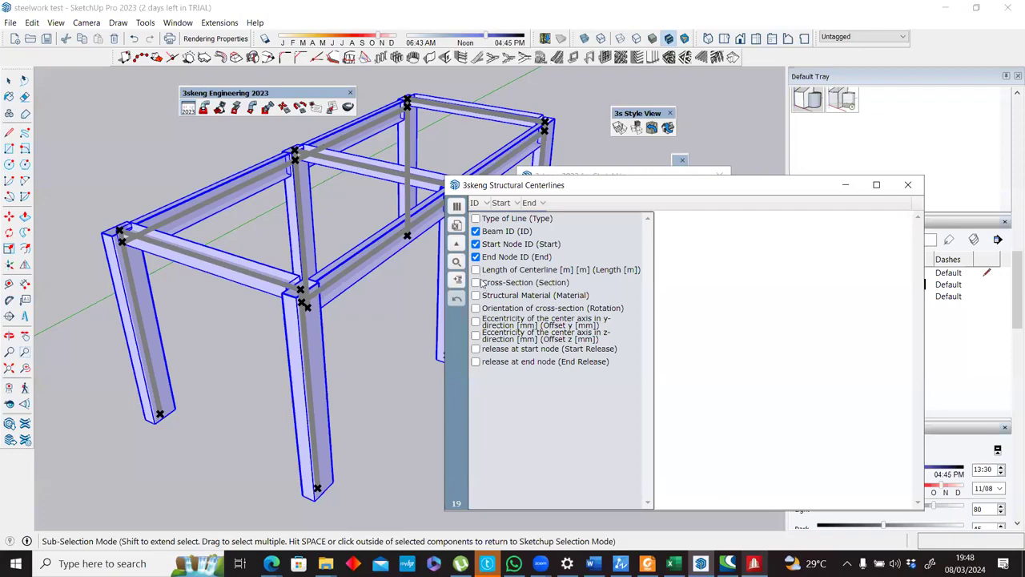
pyautogui.hotkey('alt', 'Tab')
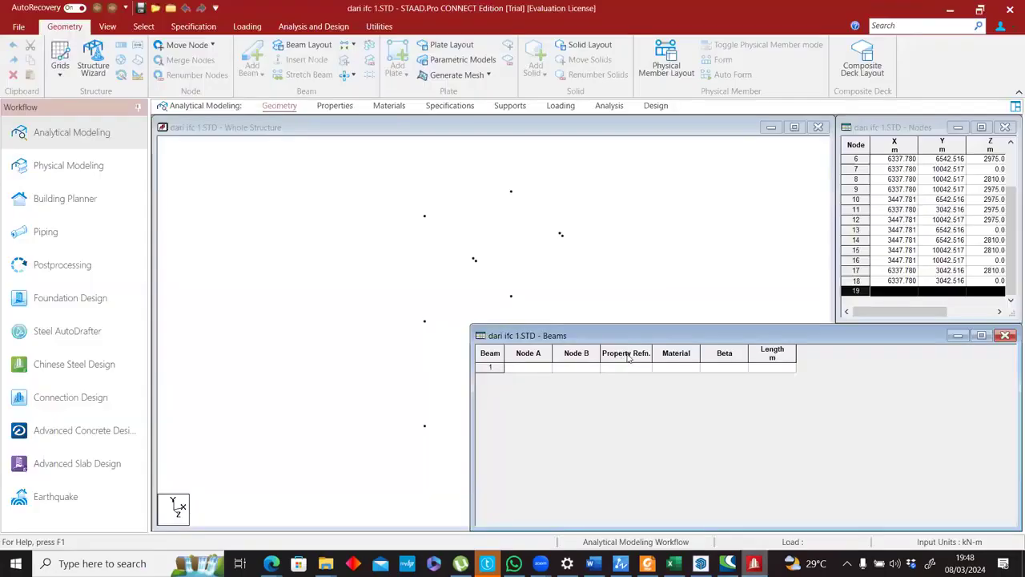
pyautogui.click(638, 361)
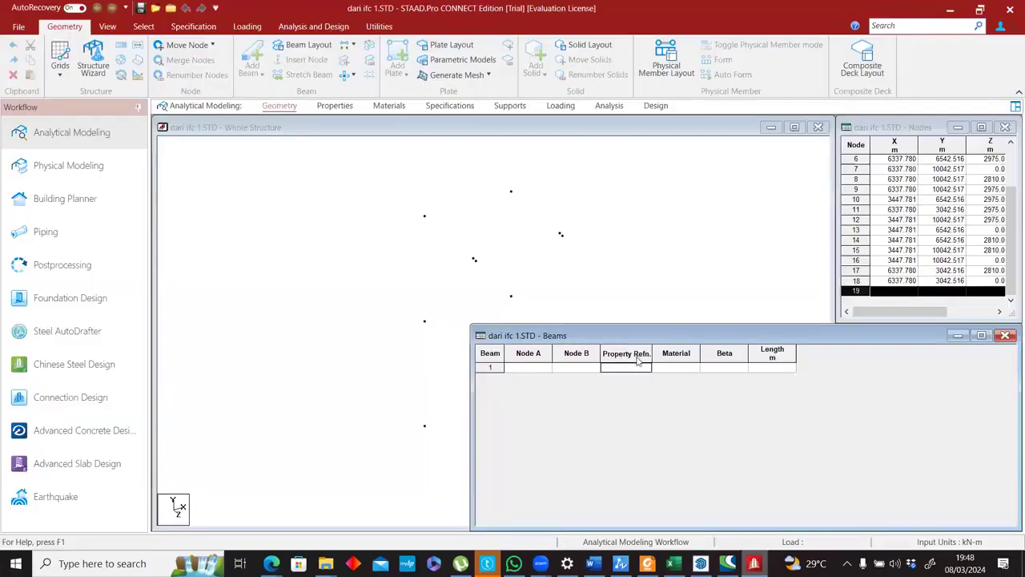
# Return to SketchUp and add the Cross-Section, Structural Material, Length and Rotation columns to the Structural Centerlines list, checking against STAAD.Pro's Beams table.
pyautogui.hotkey('alt', 'Tab')
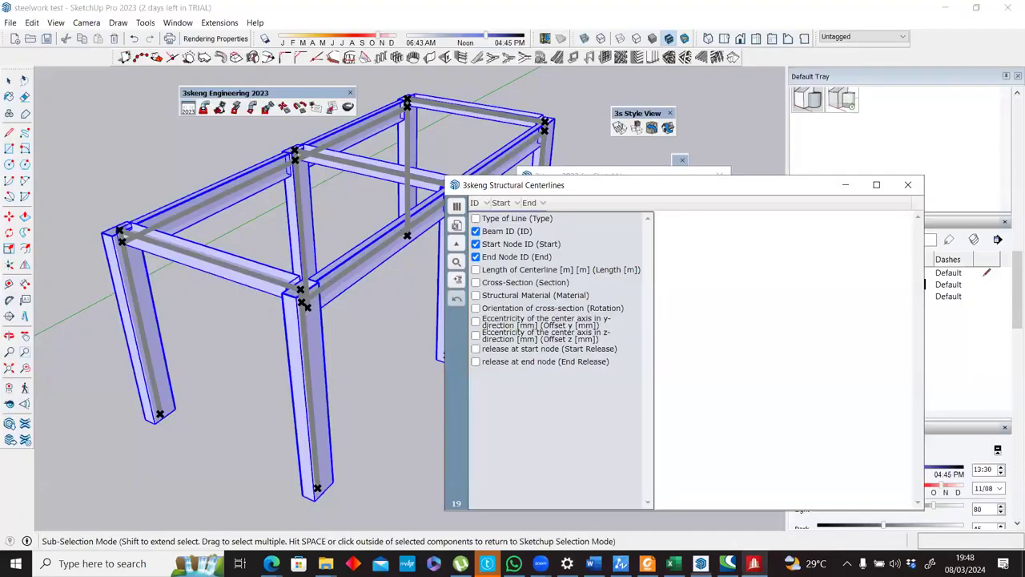
pyautogui.click(476, 283)
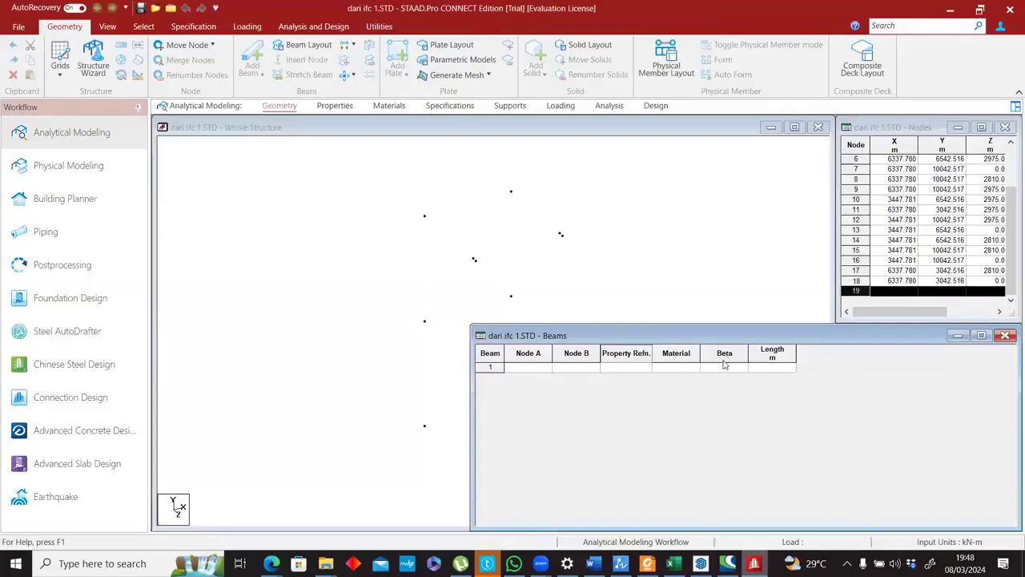
pyautogui.hotkey('alt', 'Tab')
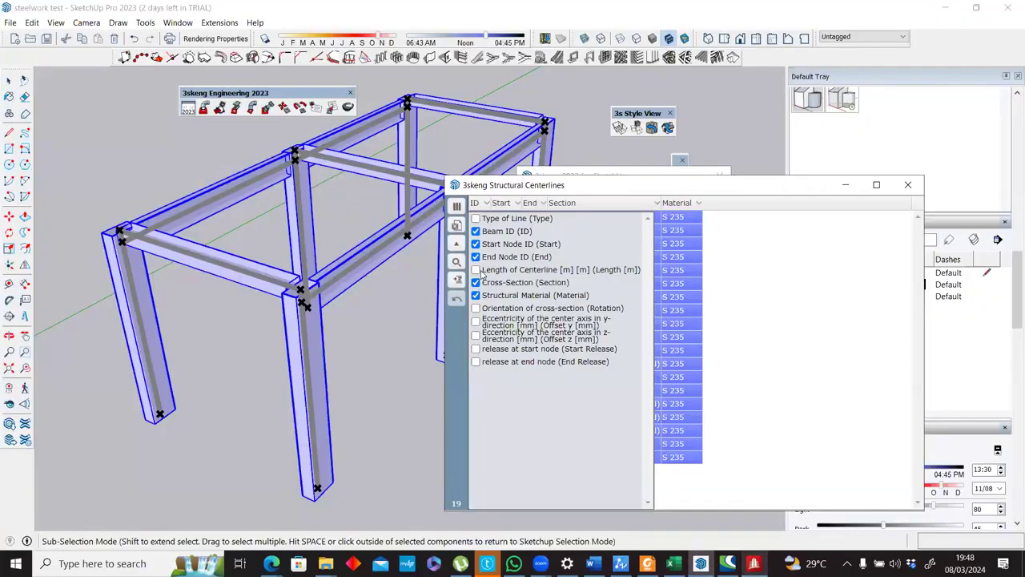
pyautogui.moveTo(503, 269); pyautogui.dragTo(546, 271)
pyautogui.click(546, 271)
pyautogui.click(478, 309)
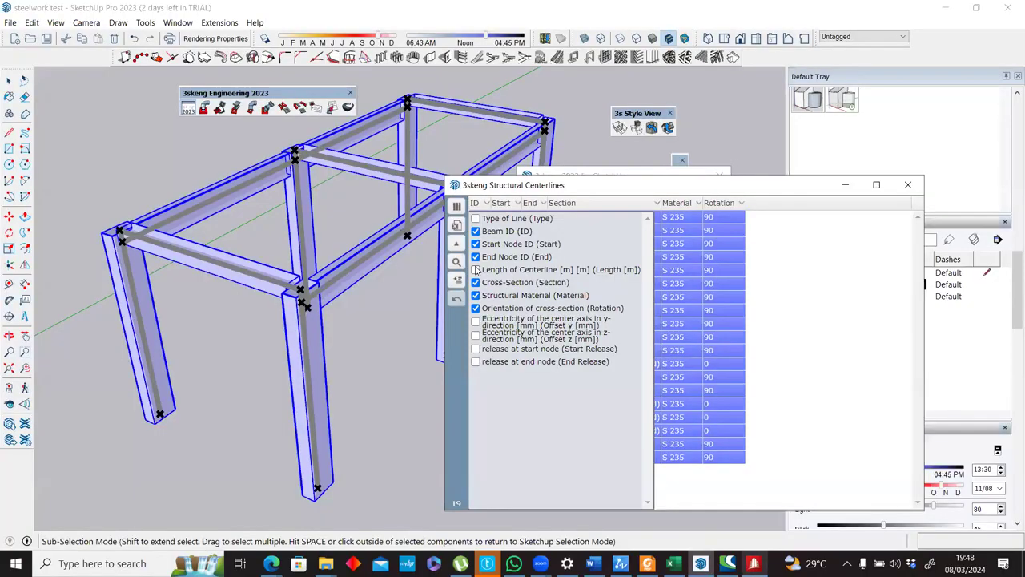
pyautogui.click(477, 269)
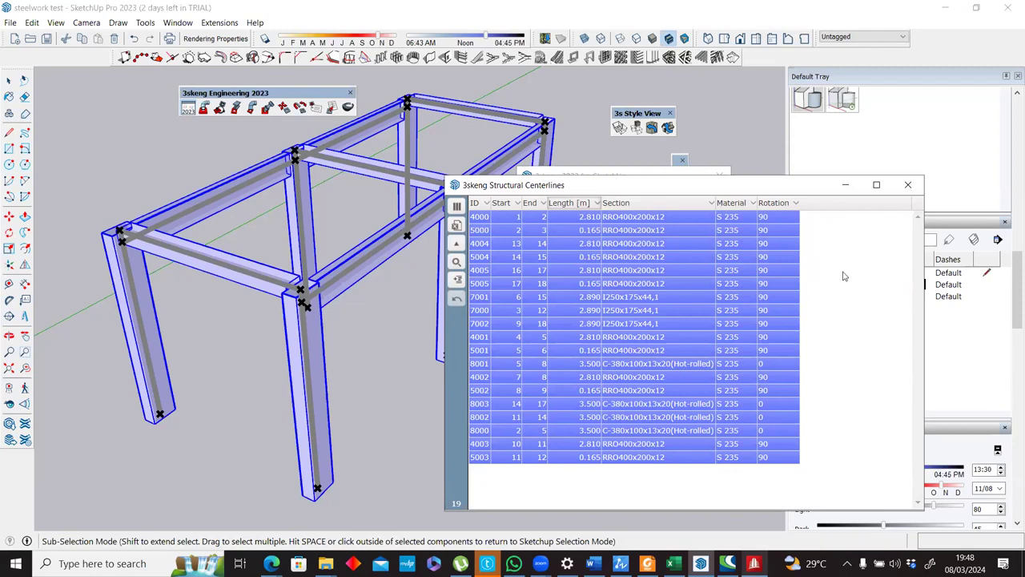
# Export the centerlines list to the Desktop as "steelwork test^Structural Lines.xlsx" and open the file in Excel.
pyautogui.click(500, 243)
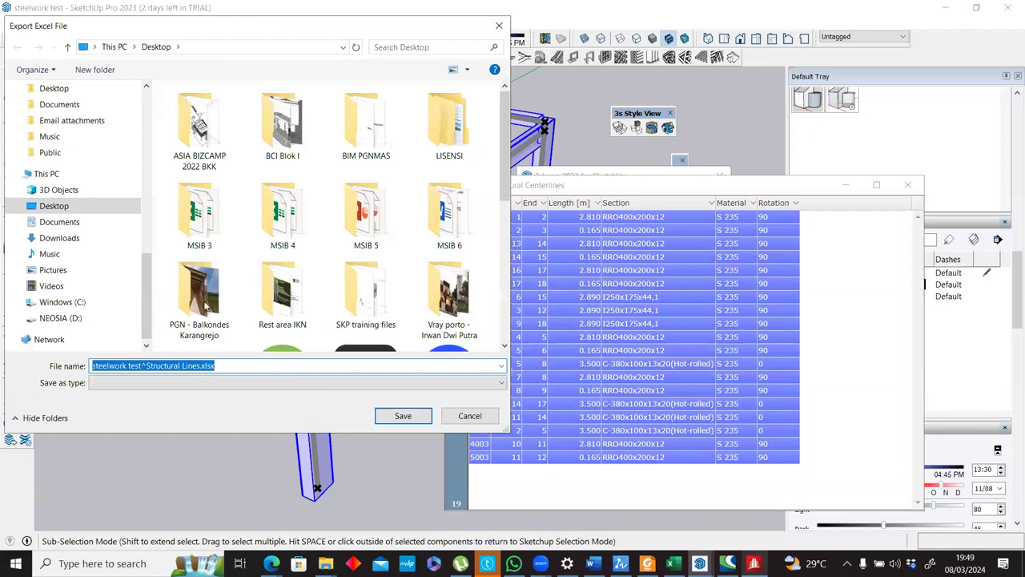
pyautogui.click(412, 417)
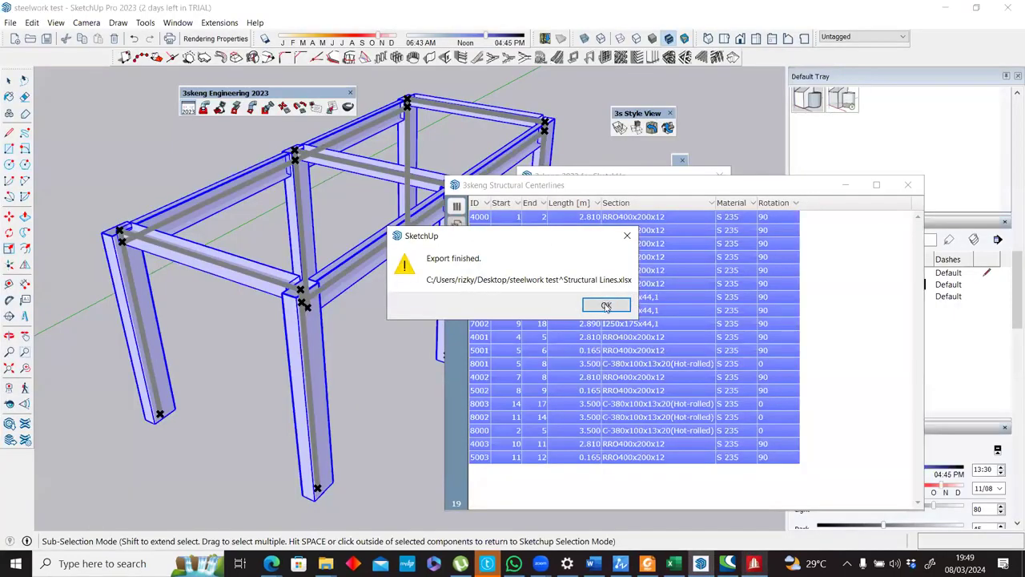
pyautogui.click(607, 305)
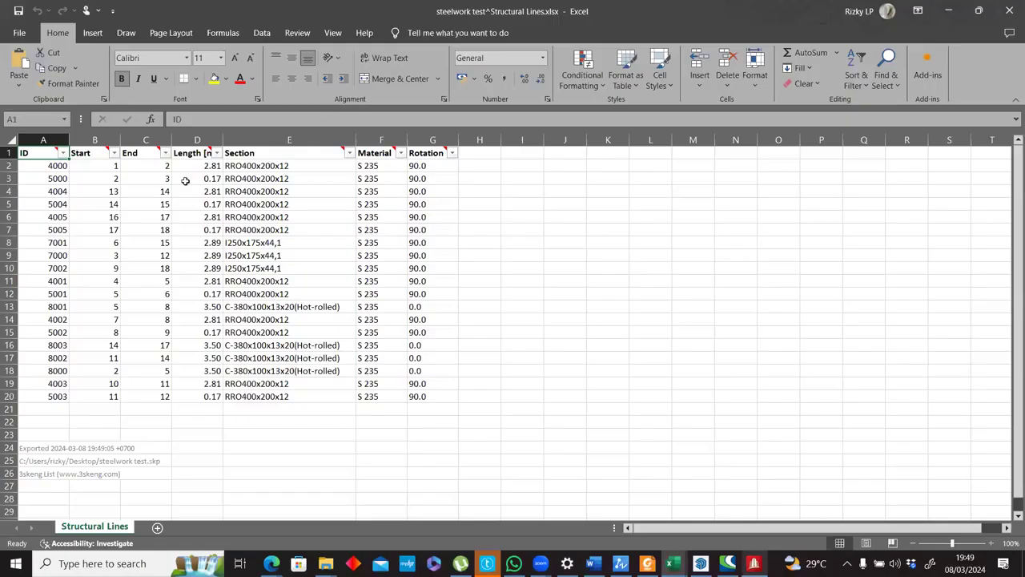
# Copy the Start node values in B2:B20 of the Structural Lines sheet and switch to STAAD.Pro.
pyautogui.moveTo(95, 166); pyautogui.dragTo(102, 383)
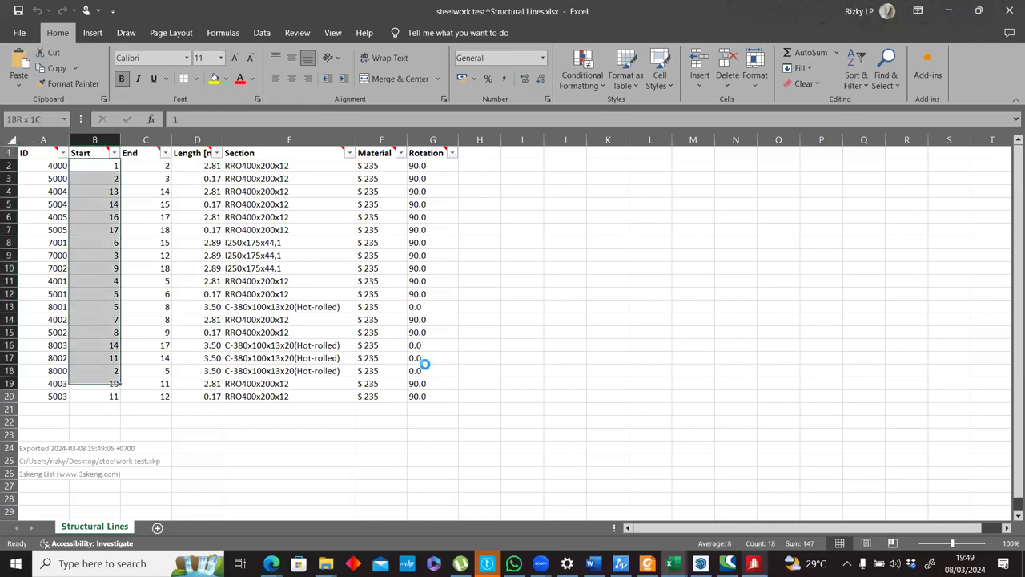
pyautogui.hotkey('ctrl', 'shift', 'Down')
pyautogui.hotkey('ctrl', 'c')
pyautogui.hotkey('alt', 'Tab')
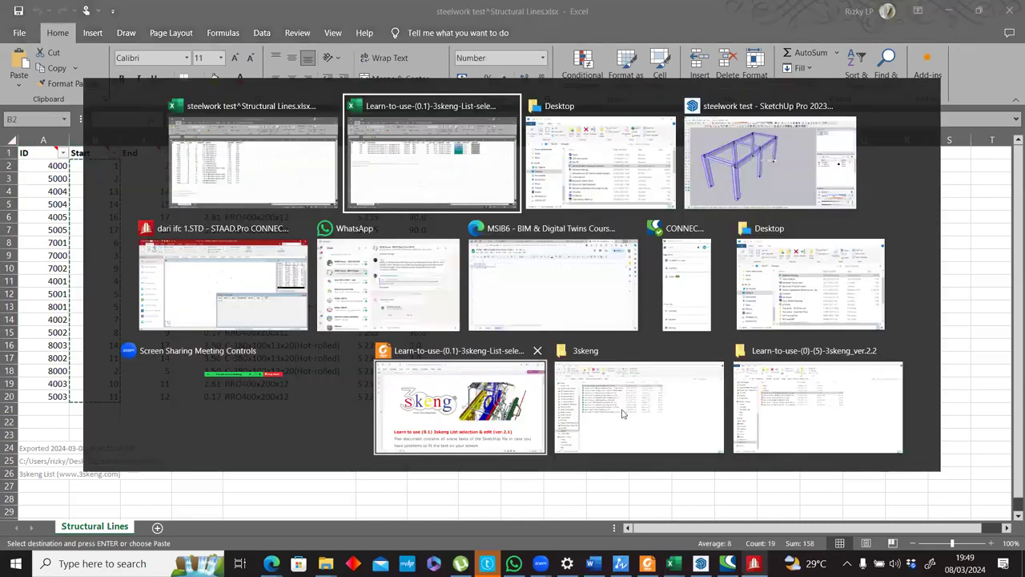
pyautogui.click(678, 187)
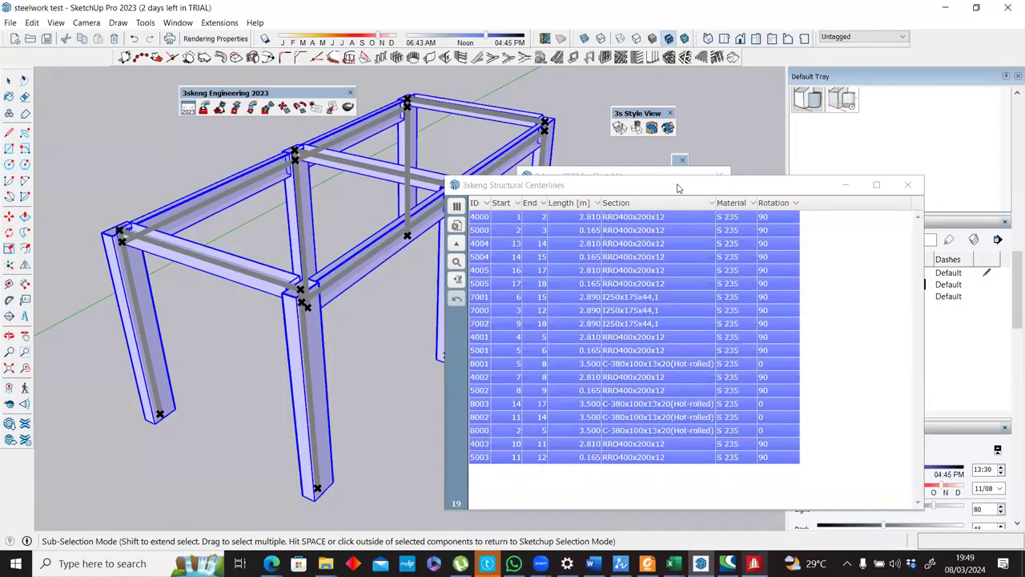
pyautogui.hotkey('alt', 'Tab')
pyautogui.hotkey('alt', 'Tab')
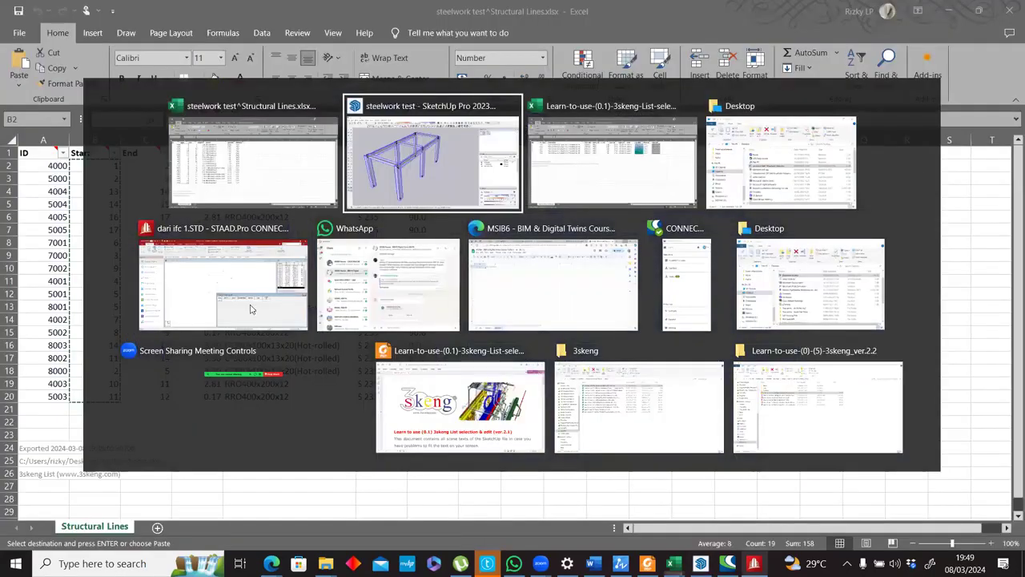
pyautogui.hotkey('alt', 'Tab')
pyautogui.hotkey('alt', 'Tab')
pyautogui.hotkey('alt', 'Tab')
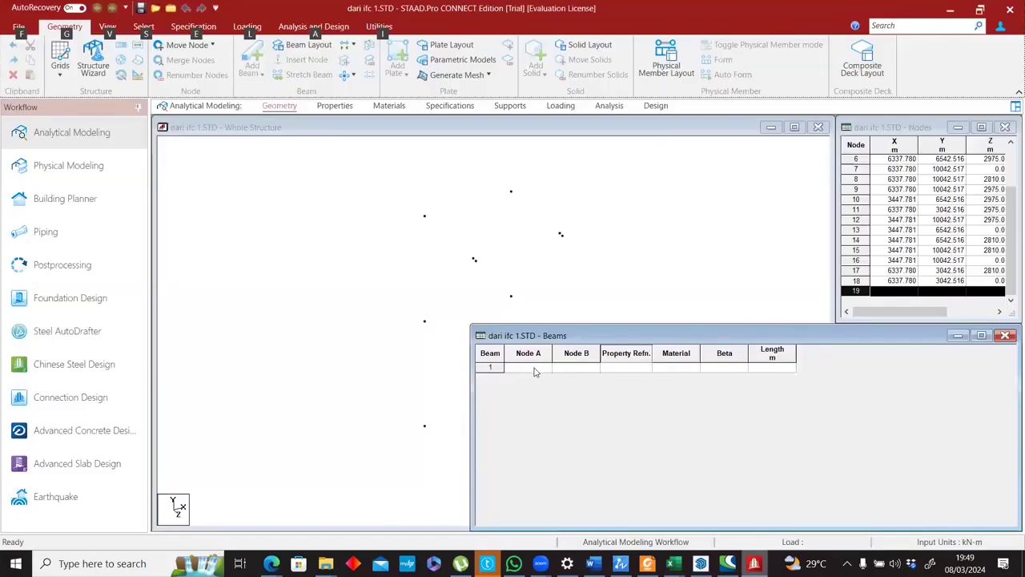
# Try to paste the copied Start values into the Beams table from beam 1's Node A cell, accepting the Beam mapping.
pyautogui.click(545, 370)
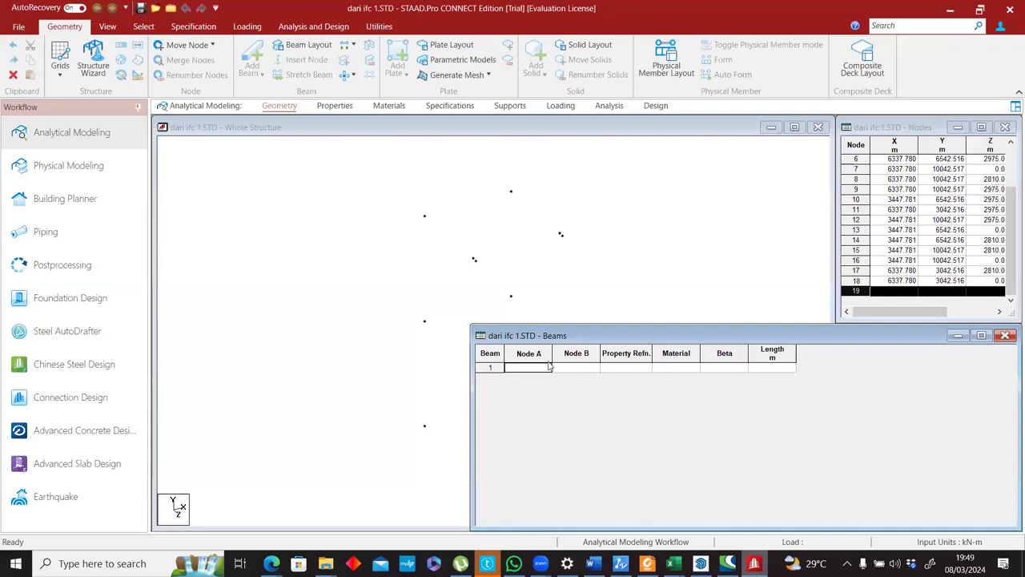
pyautogui.hotkey('ctrl', 'v')
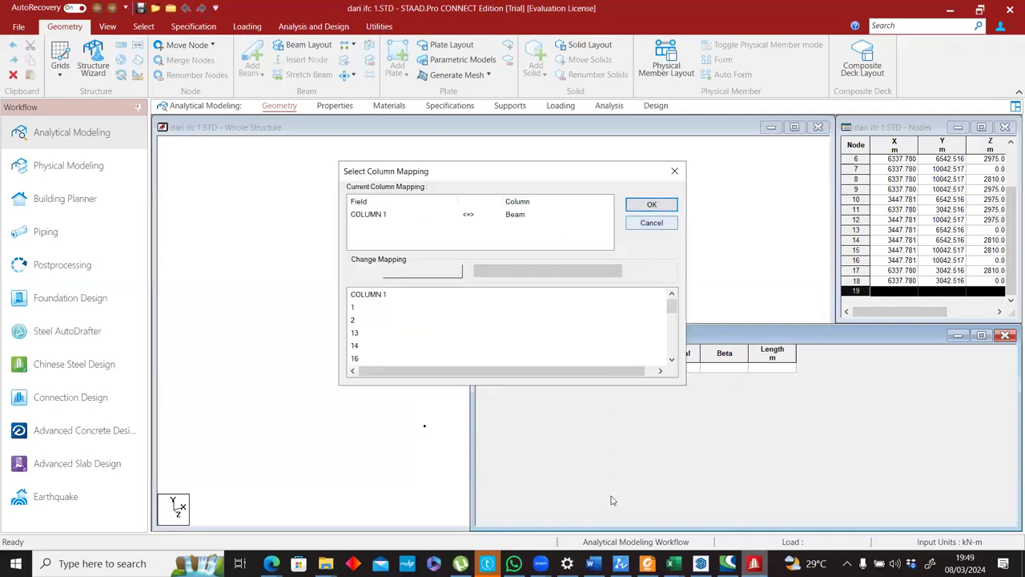
pyautogui.press('Return')
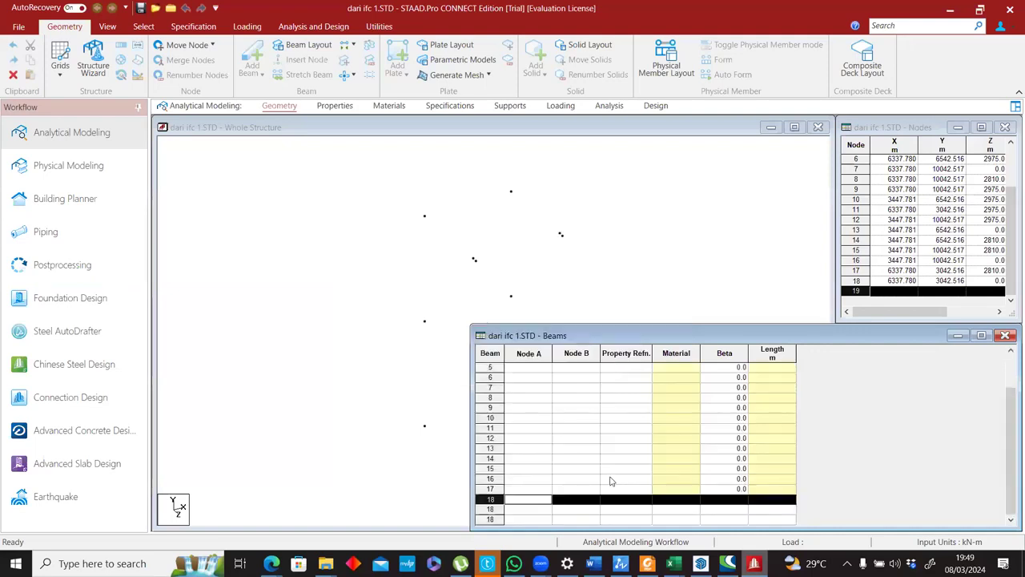
pyautogui.scroll(2, 612, 482)
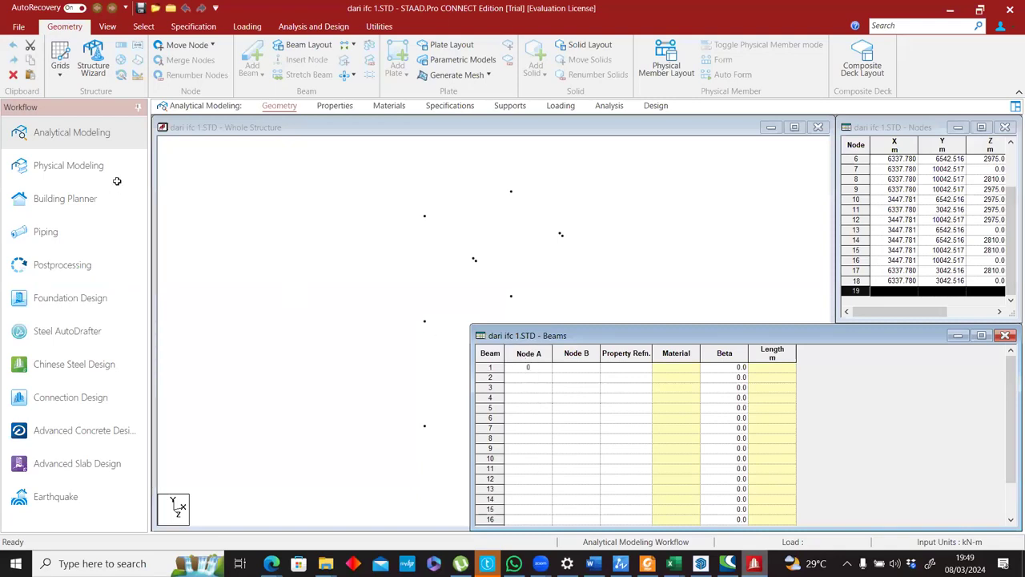
# Copy the ID, Start and End values in A2:C20 from Excel into STAAD.Pro's Beams table, mapped as Beam, Node A and Node B.
pyautogui.hotkey('alt', 'Tab')
pyautogui.moveTo(46, 165); pyautogui.dragTo(166, 398)
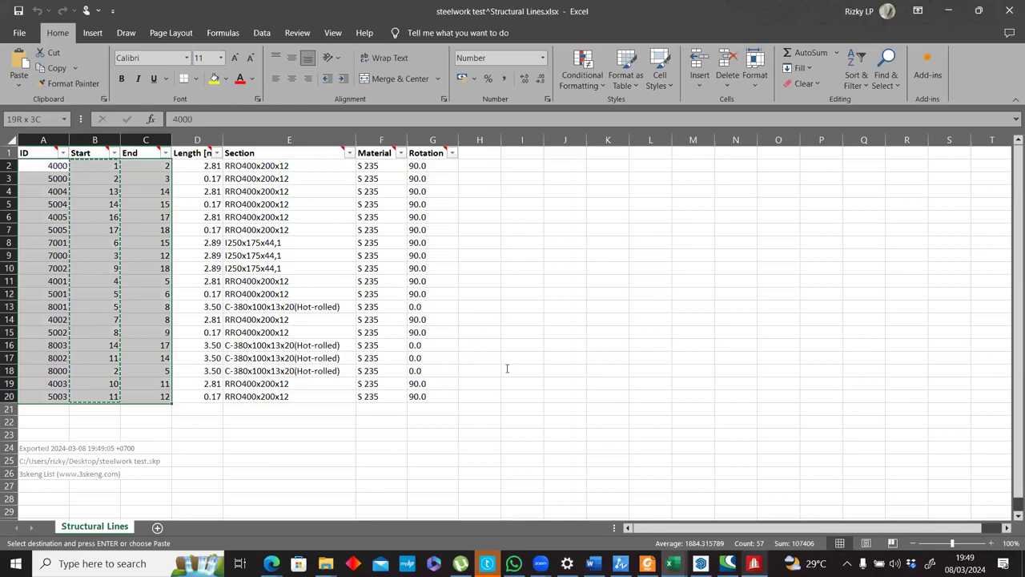
pyautogui.hotkey('alt', 'Tab')
pyautogui.hotkey('ctrl', 'v')
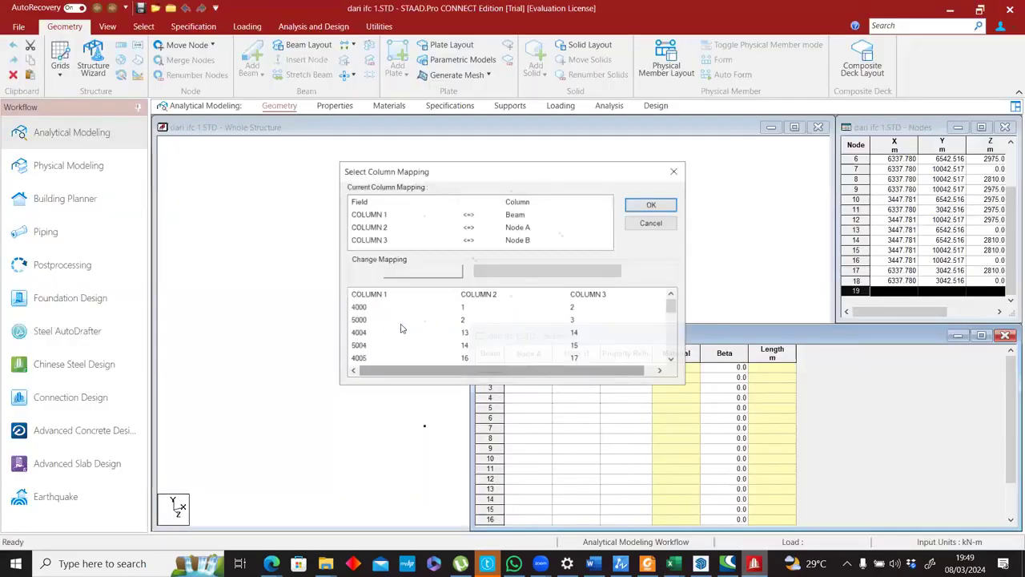
pyautogui.click(660, 371)
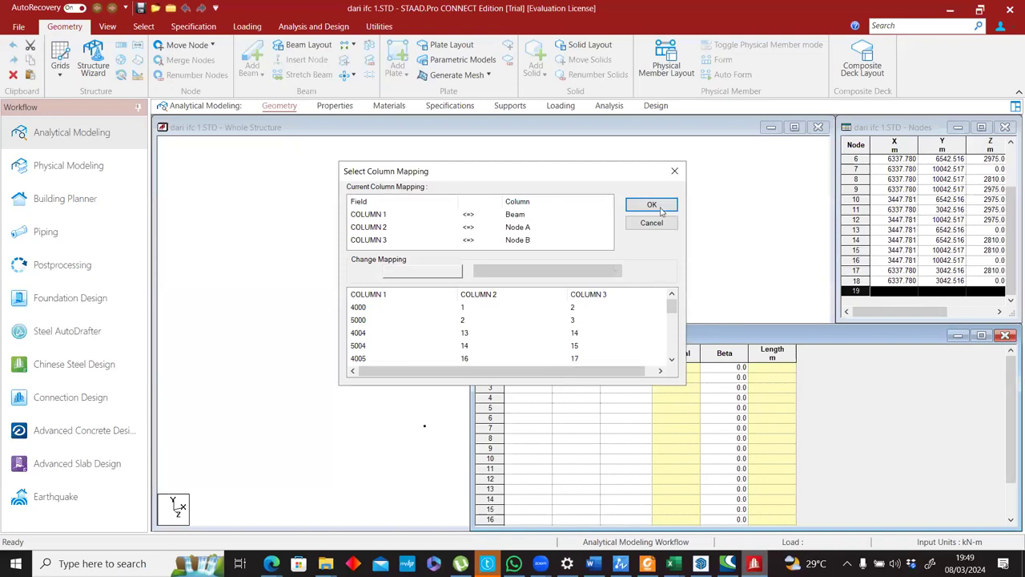
pyautogui.press('Return')
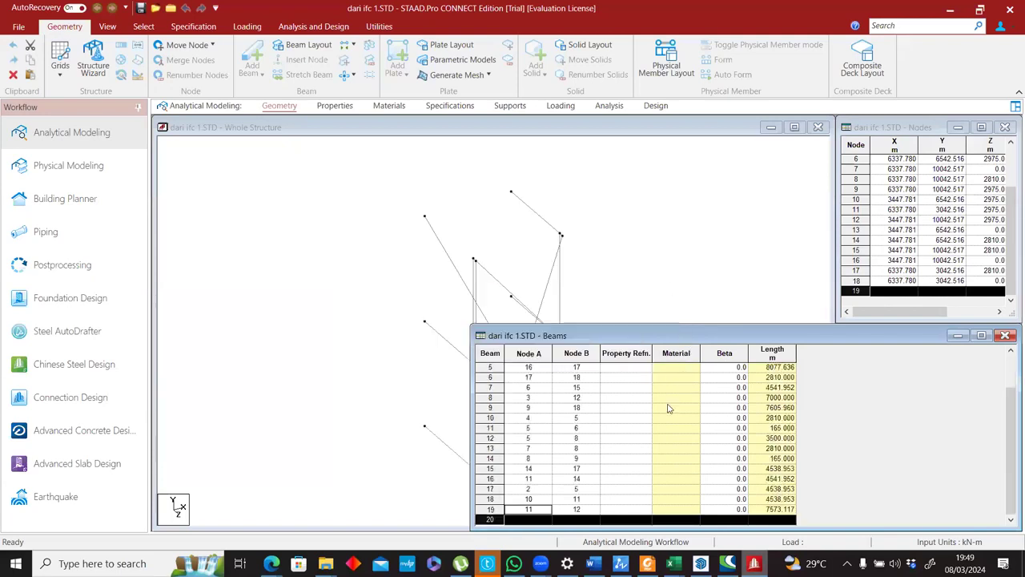
# Review the pasted beam rows, narrow the Beams table again, and inspect the connected members of the structure from another angle.
pyautogui.scroll(2, 636, 415)
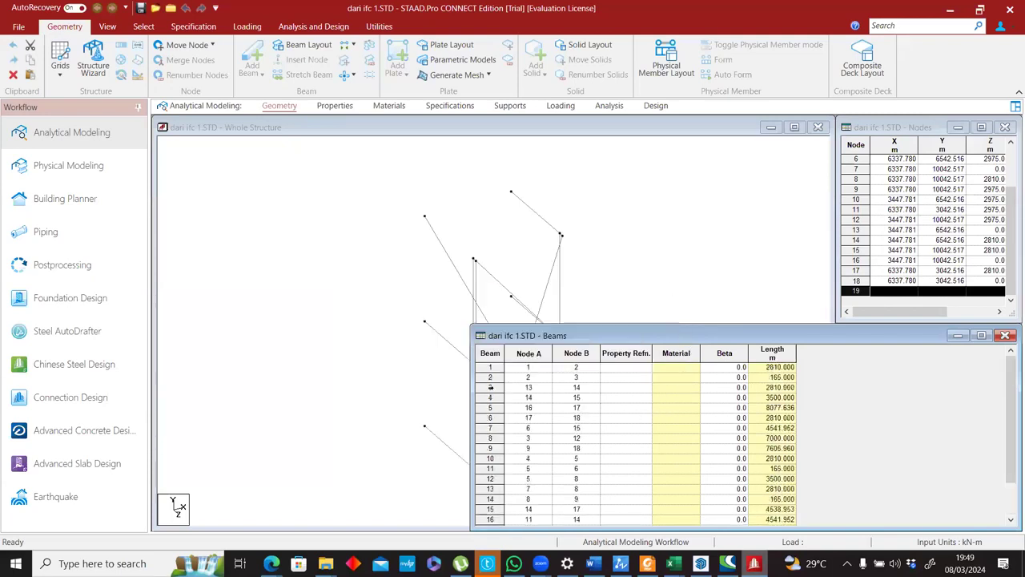
pyautogui.scroll(-2, 490, 387)
pyautogui.moveTo(470, 388); pyautogui.dragTo(835, 385)
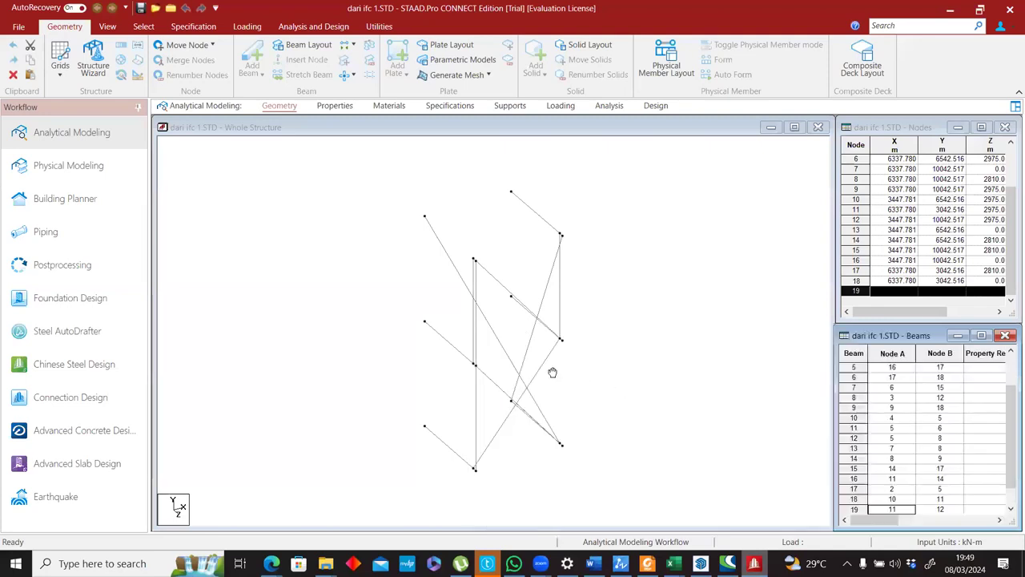
pyautogui.moveTo(553, 372); pyautogui.dragTo(519, 360)
pyautogui.moveTo(454, 390); pyautogui.dragTo(501, 380, button='middle')
pyautogui.moveTo(442, 363); pyautogui.dragTo(426, 312, button='middle')
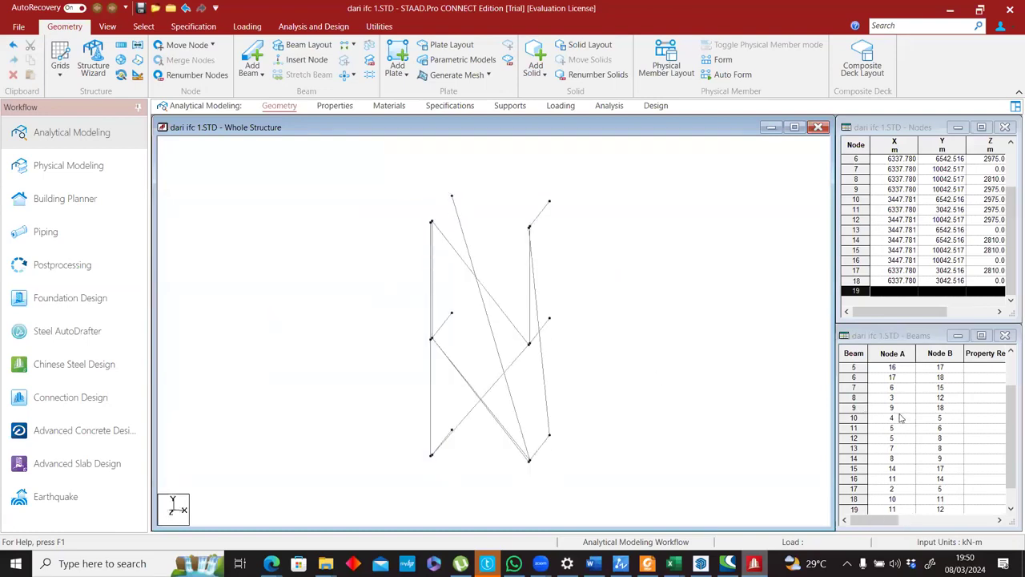
# Select beam 1's row in the Beams table to check its nodes against the model.
pyautogui.scroll(2, 900, 417)
pyautogui.click(882, 370)
pyautogui.click(859, 367)
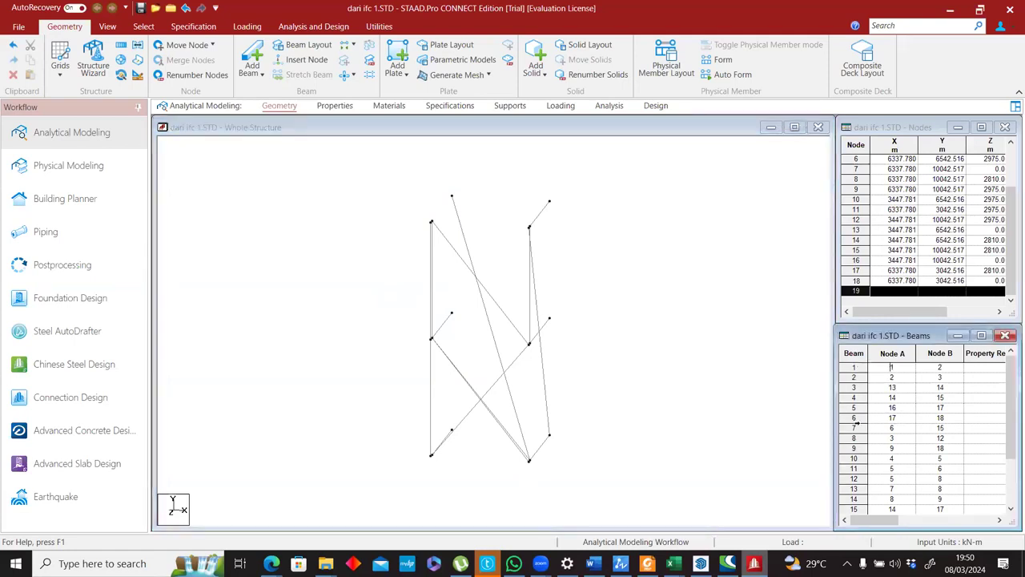
# Delete all the beam rows from the Beams table.
pyautogui.scroll(-2, 855, 498)
pyautogui.keyDown('shift'); pyautogui.click(855, 498); pyautogui.keyUp('shift')
pyautogui.rightClick(855, 500)
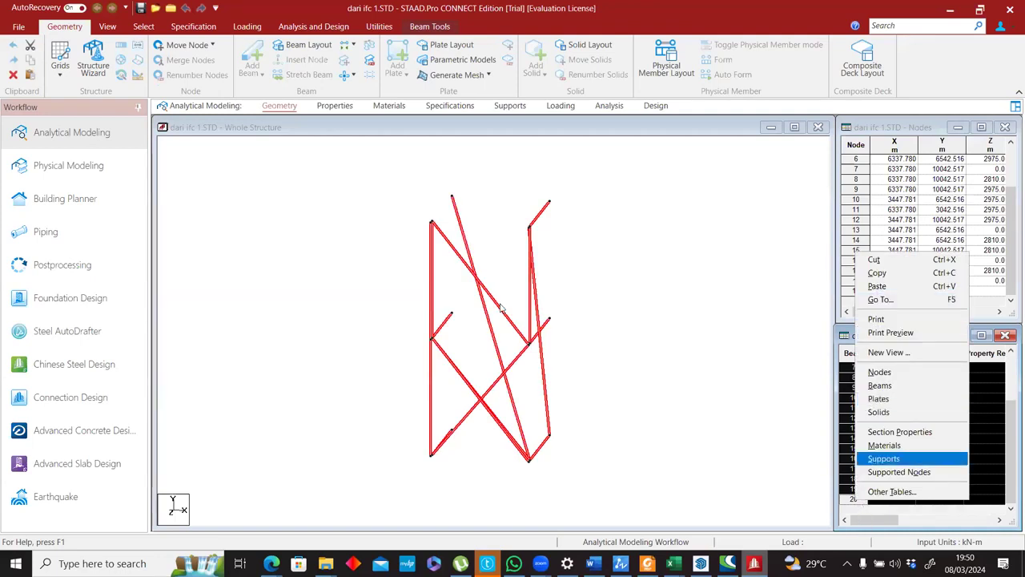
pyautogui.press('Delete')
pyautogui.click(553, 312)
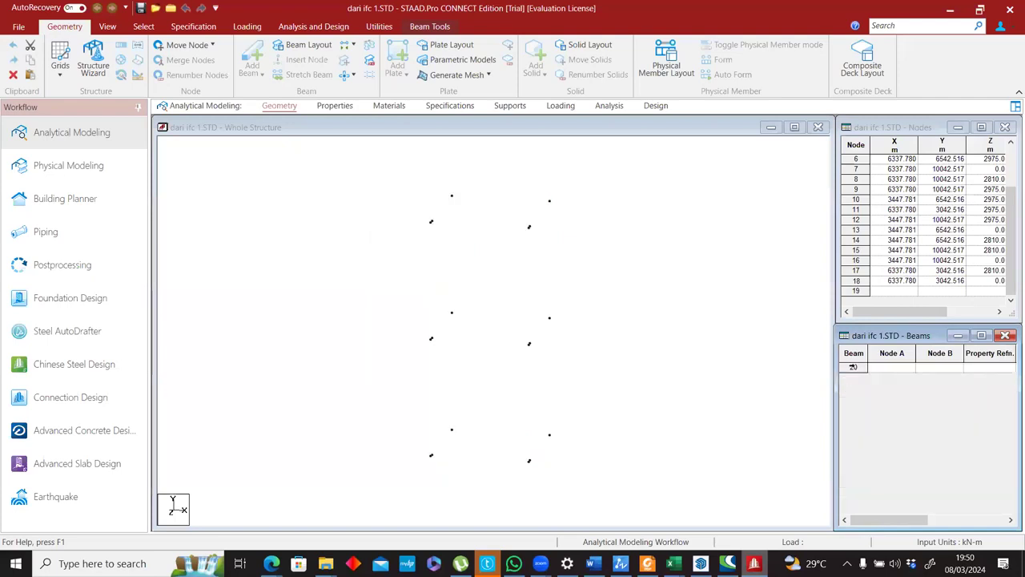
# Paste the ID, Start and End values from Excel's A2:C20 into the Beams table at row 20, mapped as Beam, Node A and Node B.
pyautogui.click(852, 366)
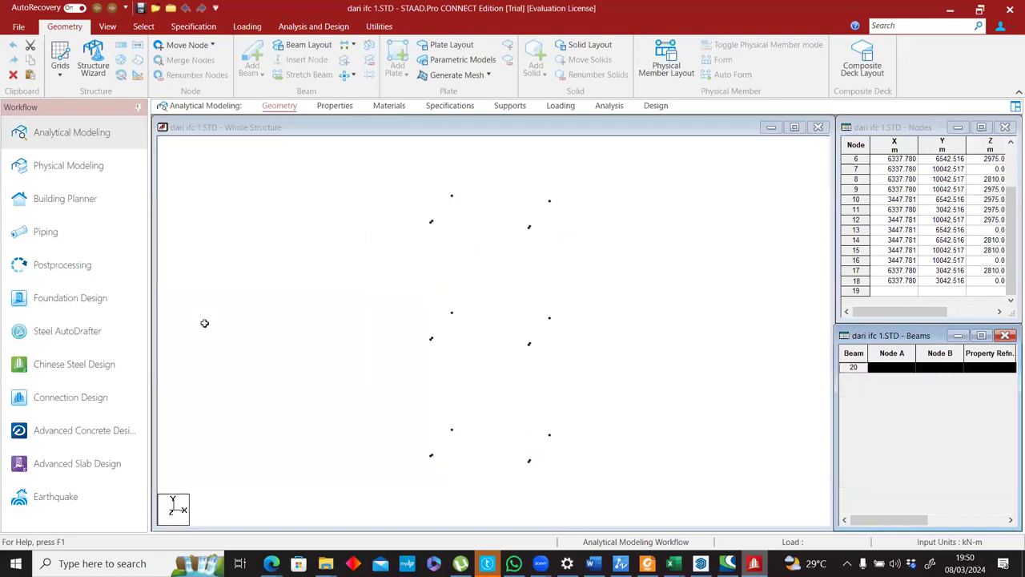
pyautogui.hotkey('alt', 'Tab')
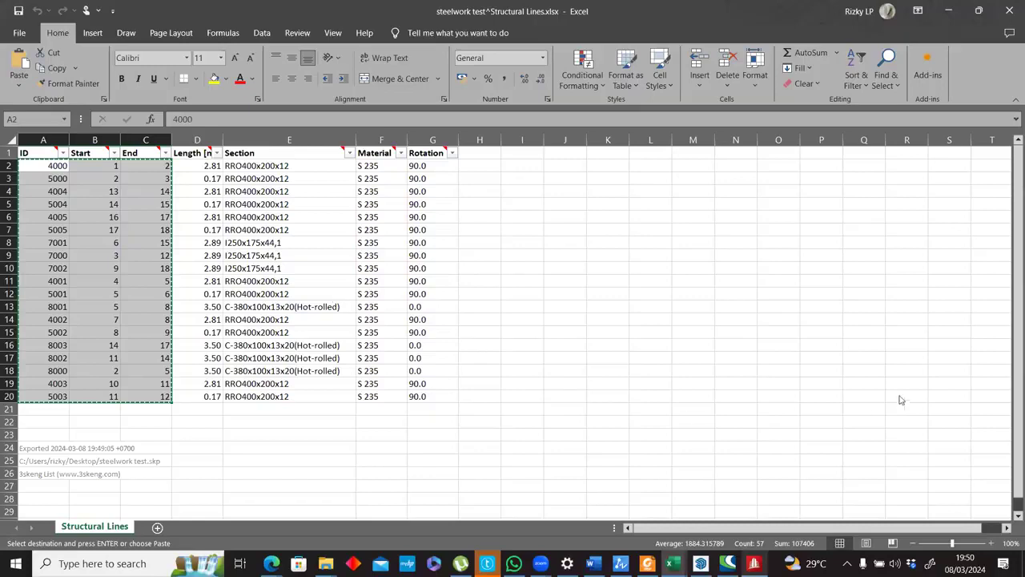
pyautogui.hotkey('alt', 'Tab')
pyautogui.hotkey('ctrl', 'v')
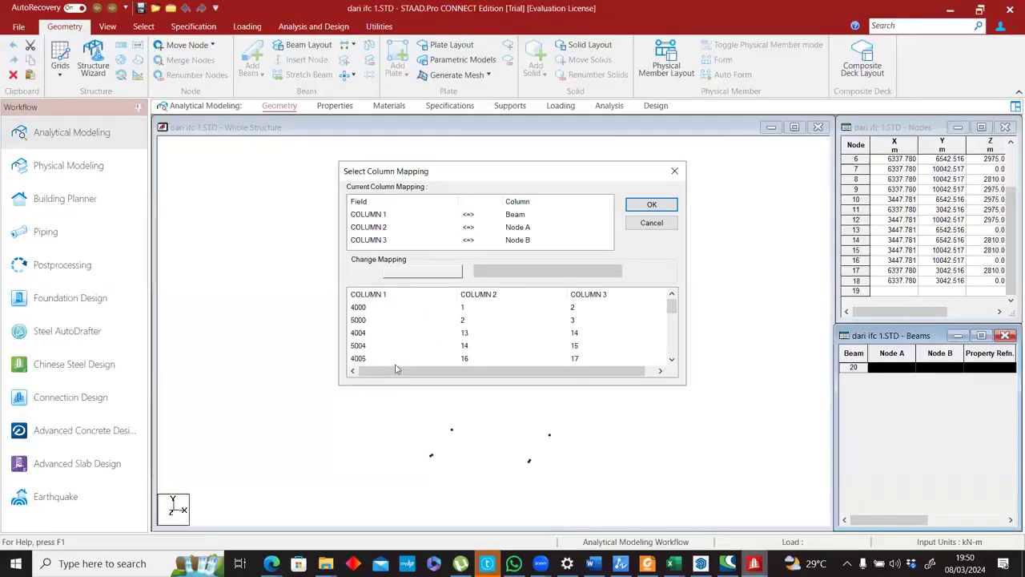
pyautogui.moveTo(475, 370); pyautogui.dragTo(384, 330)
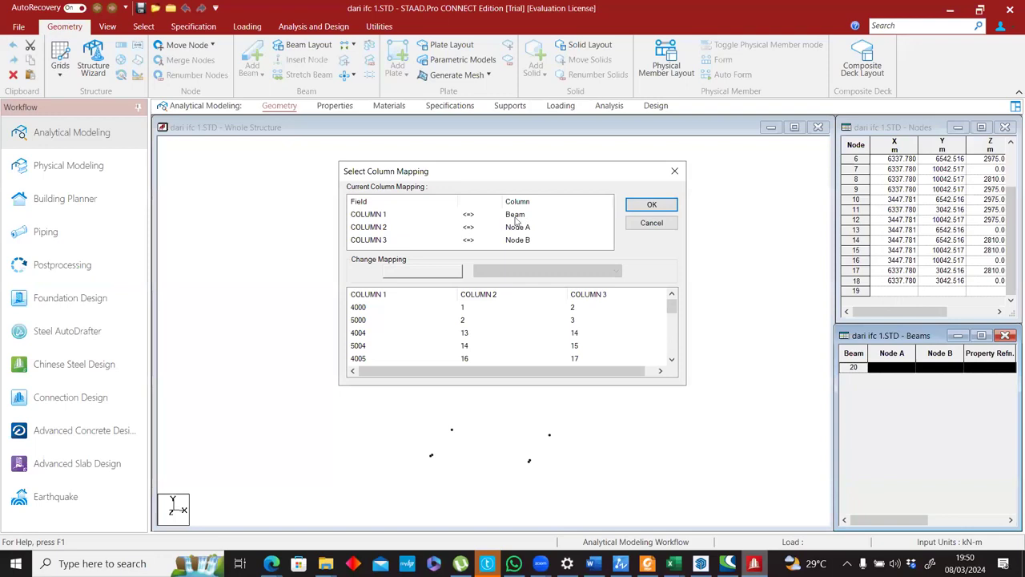
pyautogui.click(642, 208)
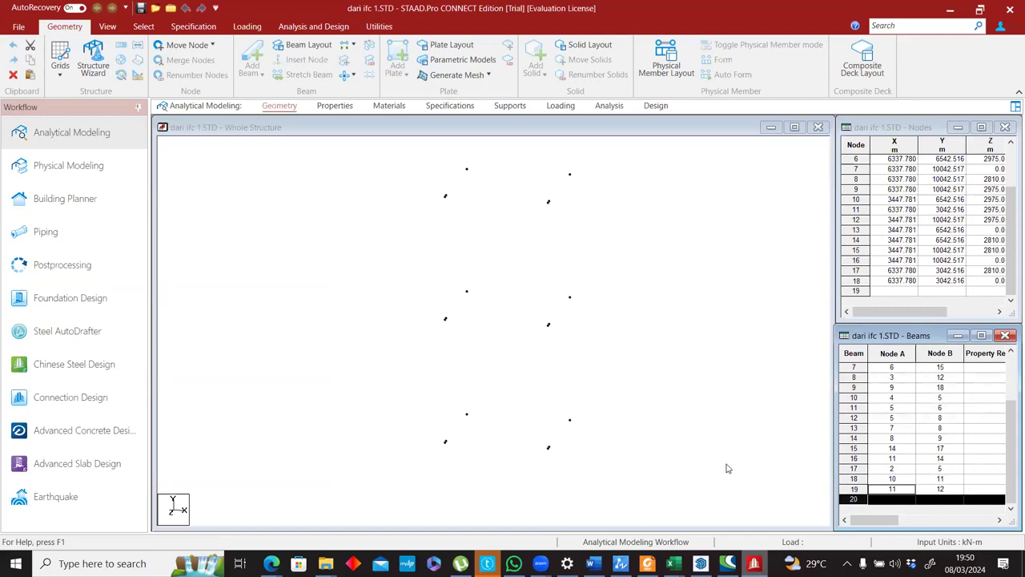
pyautogui.hotkey('alt', 'Tab')
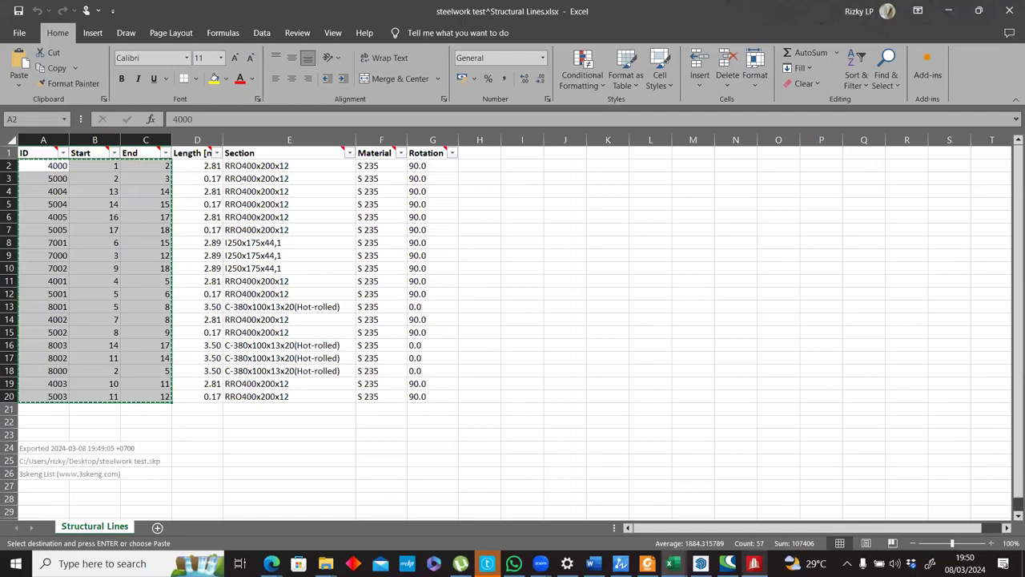
pyautogui.hotkey('alt', 'Tab')
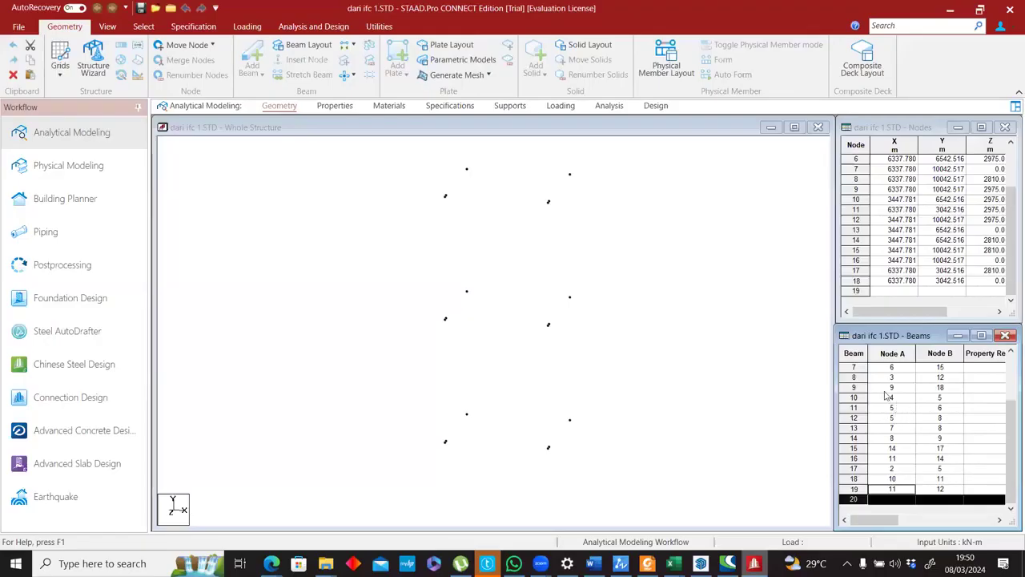
# Inspect the structure view for the pasted members and check the Beta and Length columns of the Beams table.
pyautogui.click(689, 338)
pyautogui.scroll(1, 567, 332)
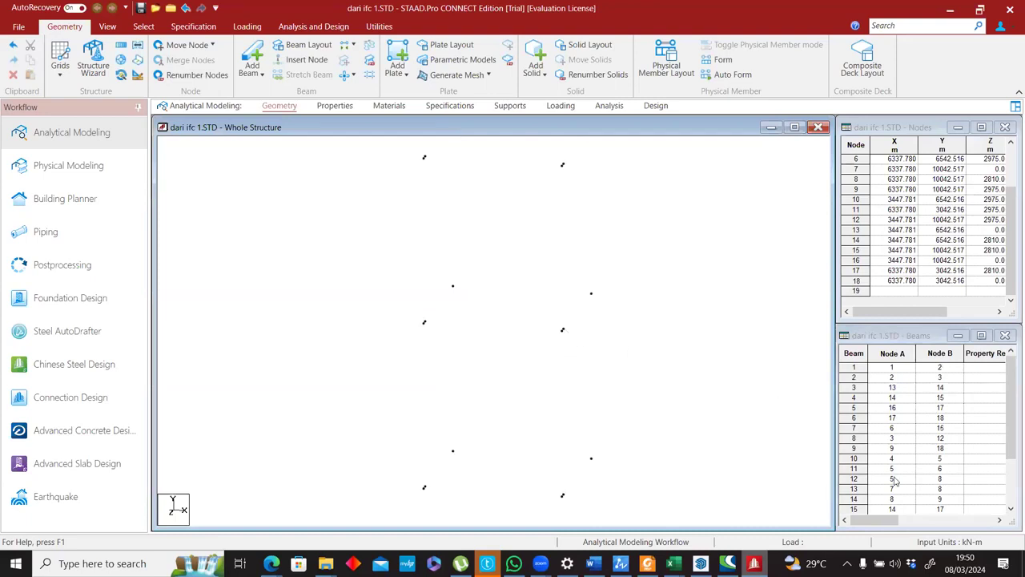
pyautogui.click(985, 522)
pyautogui.moveTo(985, 522)
pyautogui.mouseDown()
pyautogui.moveTo(884, 524)
pyautogui.moveTo(990, 521)
pyautogui.mouseUp()
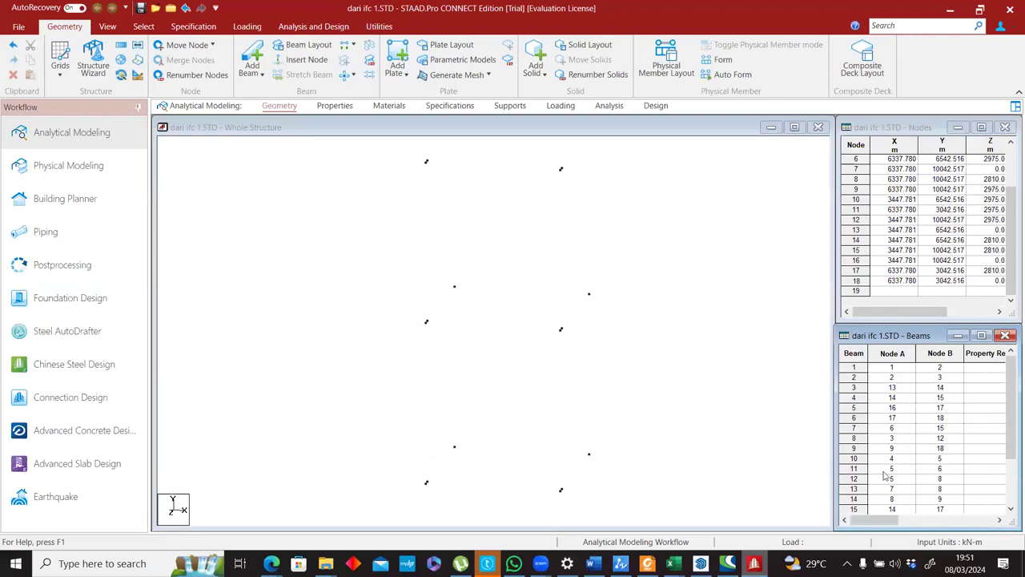
pyautogui.click(1001, 517)
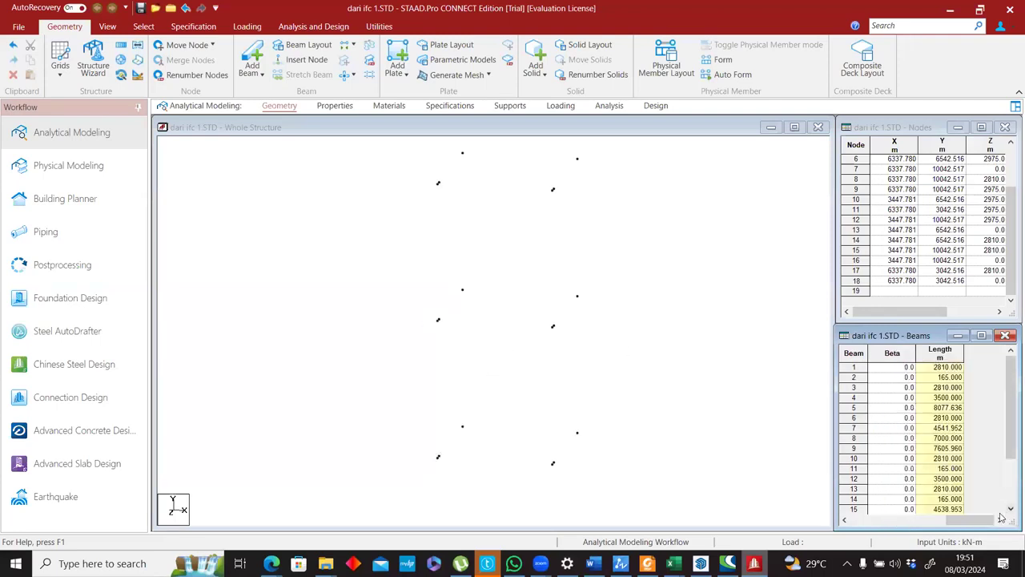
pyautogui.moveTo(989, 521); pyautogui.dragTo(882, 524)
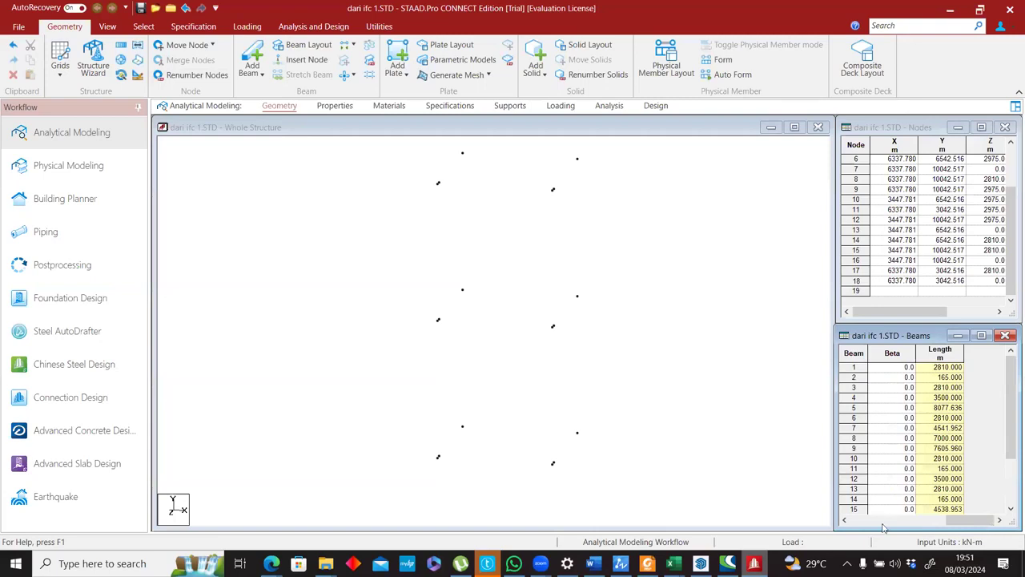
# Review the label and structure display settings in the Diagrams dialog, closing it without changes.
pyautogui.rightClick(392, 228)
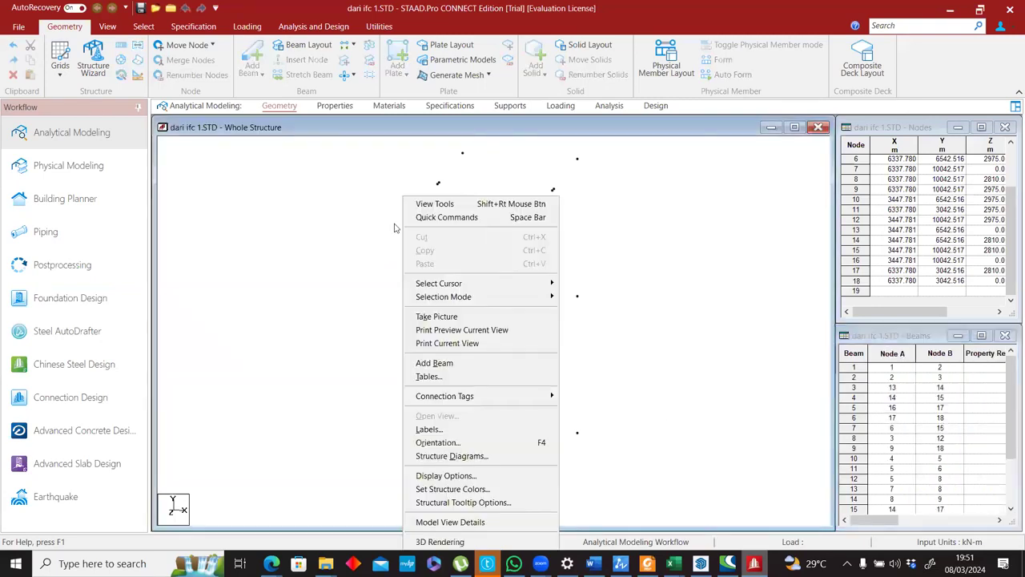
pyautogui.press('space')
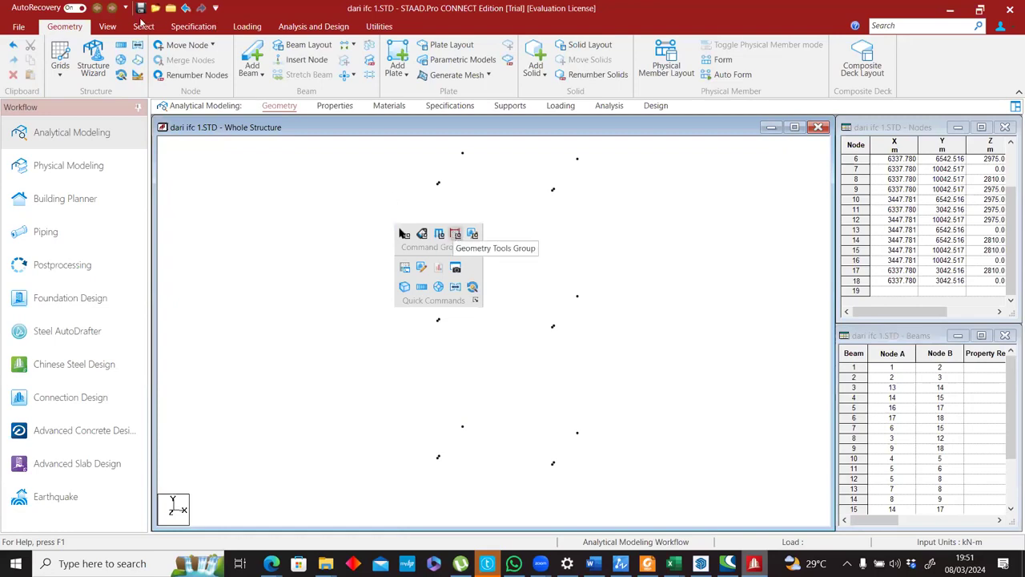
pyautogui.click(107, 27)
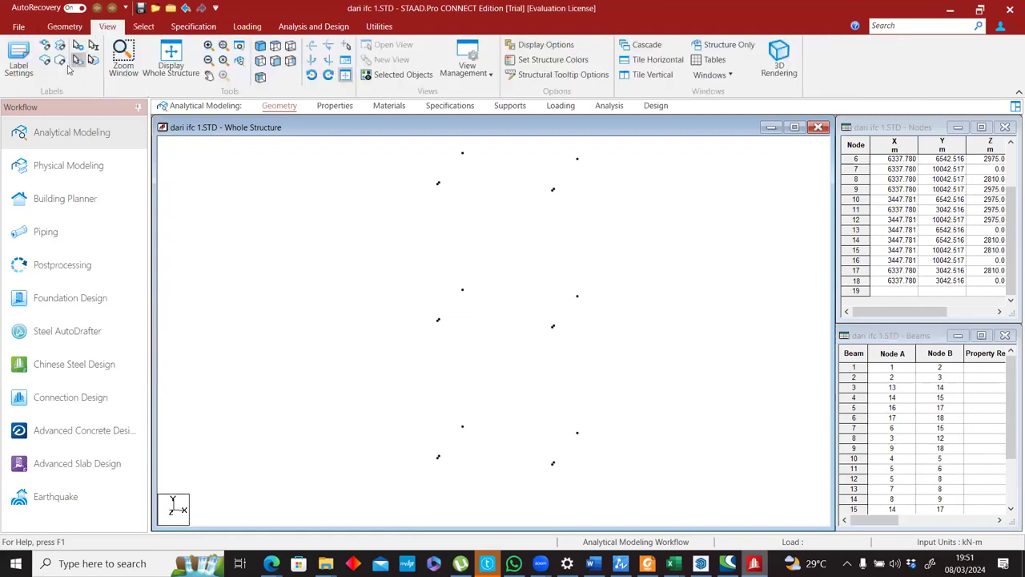
pyautogui.click(26, 76)
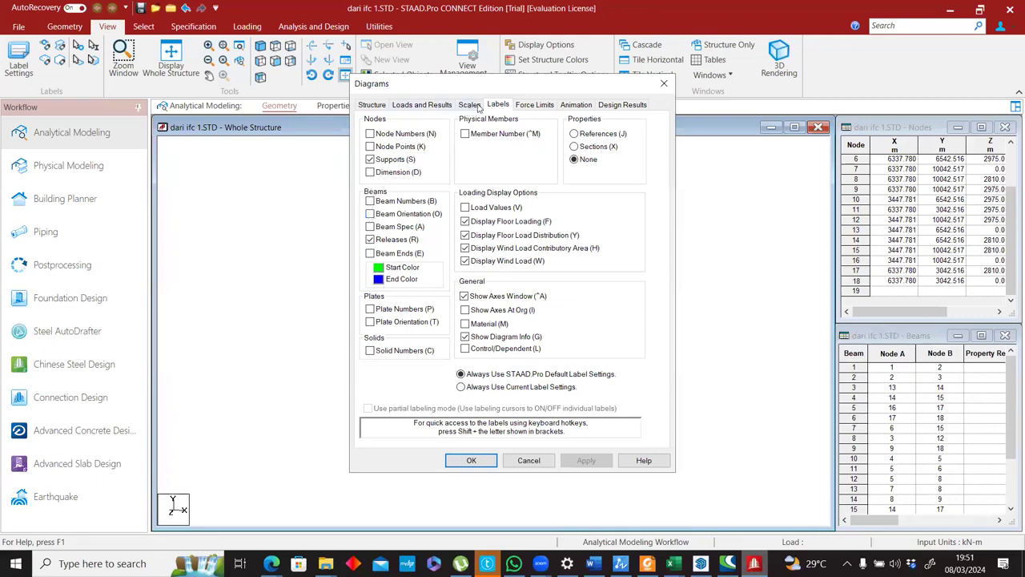
pyautogui.click(375, 105)
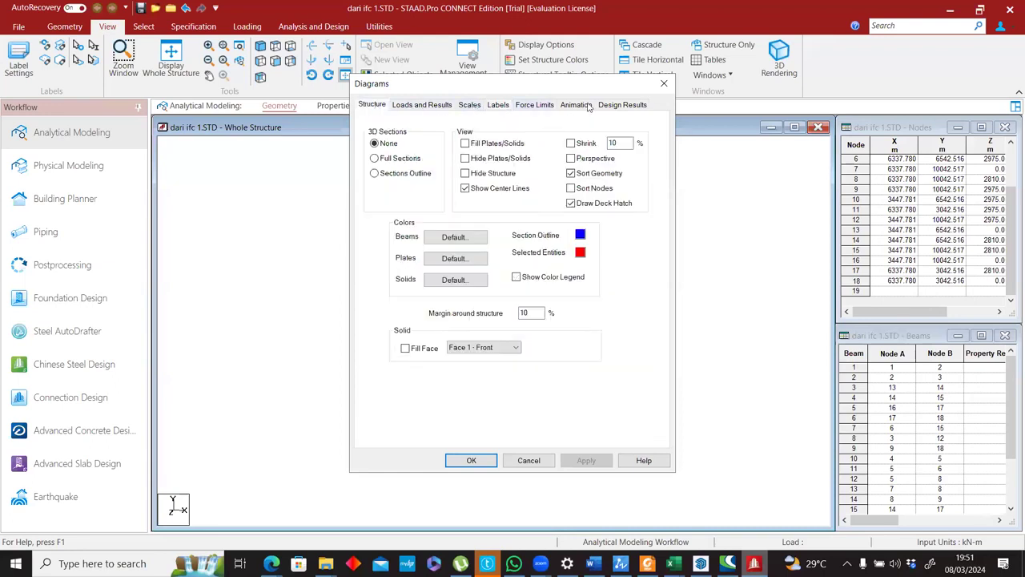
pyautogui.click(663, 83)
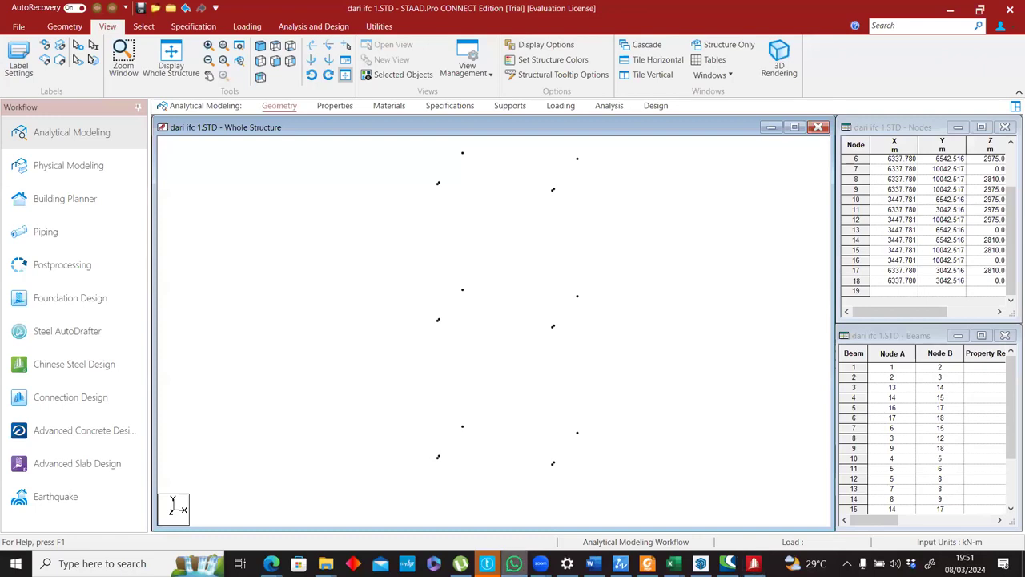
# Compare the node numbers of the pasted beams, starting with beam 1, against the coordinates in the Nodes table.
pyautogui.click(601, 179)
pyautogui.scroll(-2, 611, 206)
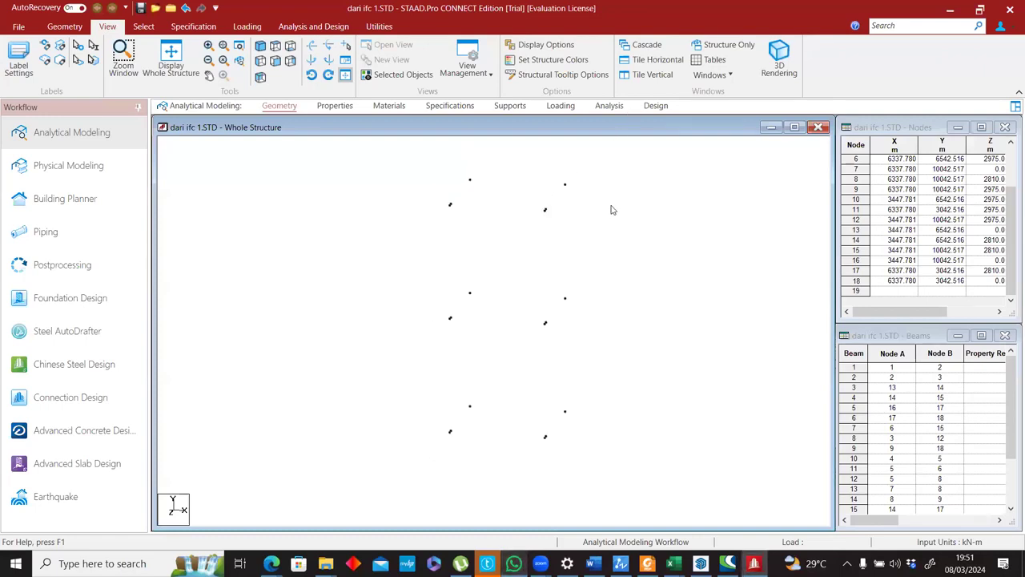
pyautogui.click(885, 366)
pyautogui.scroll(-2, 879, 463)
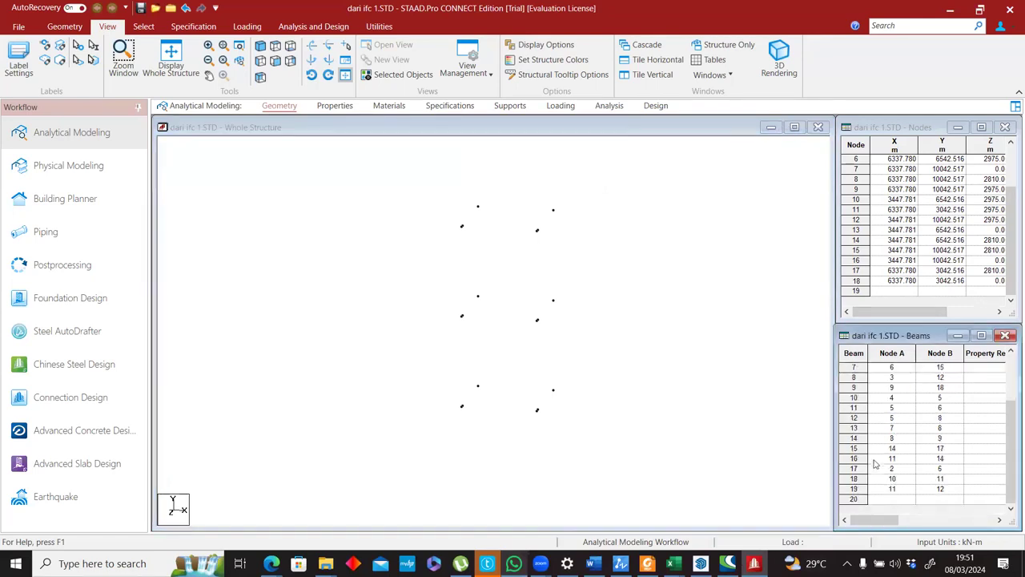
pyautogui.scroll(2, 895, 448)
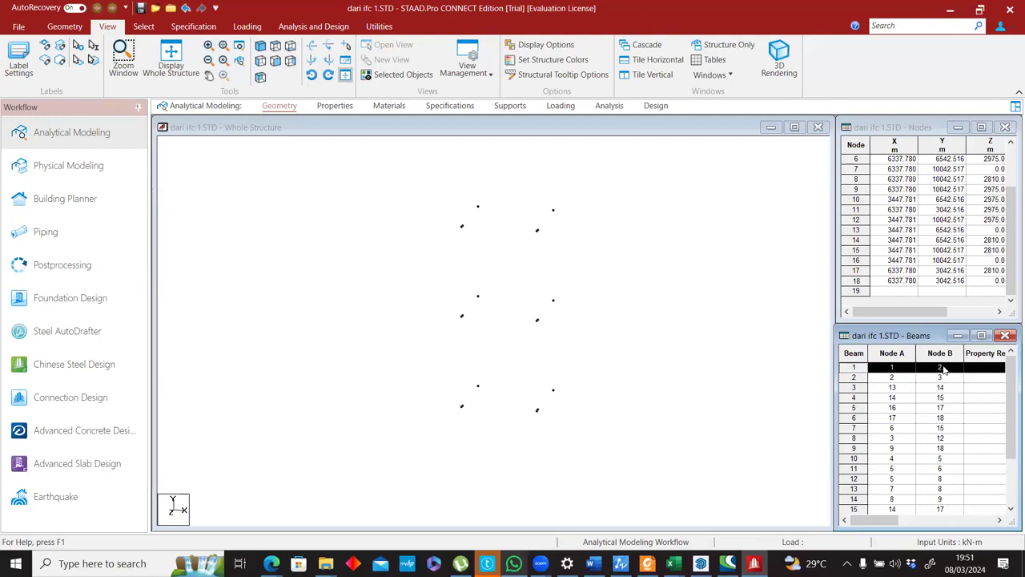
pyautogui.scroll(2, 910, 230)
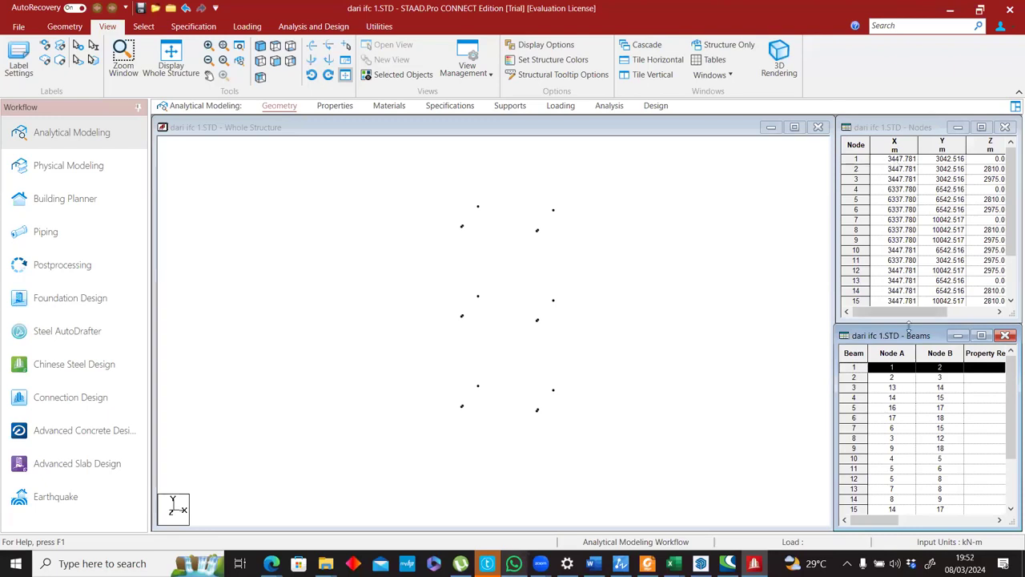
pyautogui.click(891, 367)
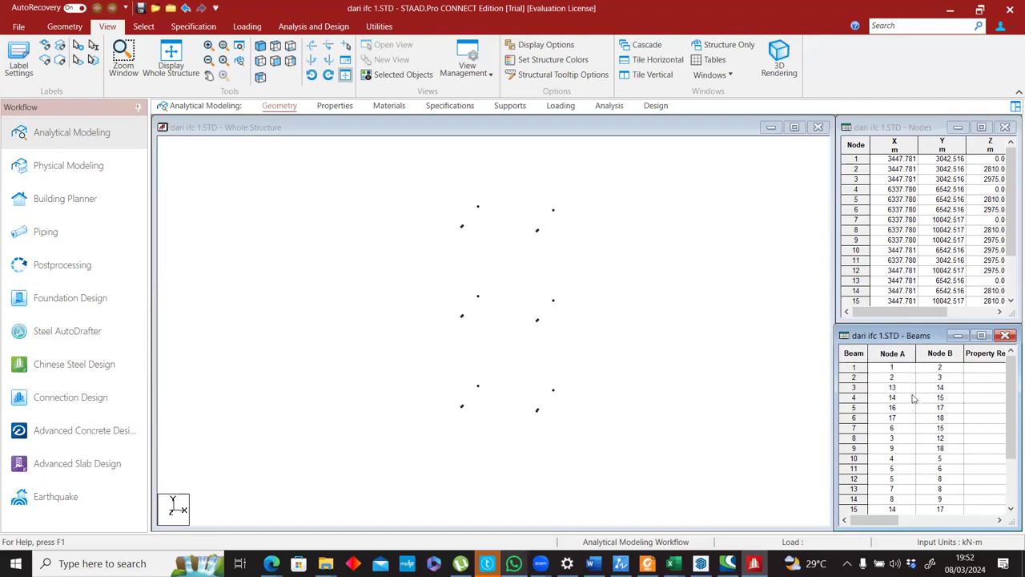
pyautogui.click(895, 370)
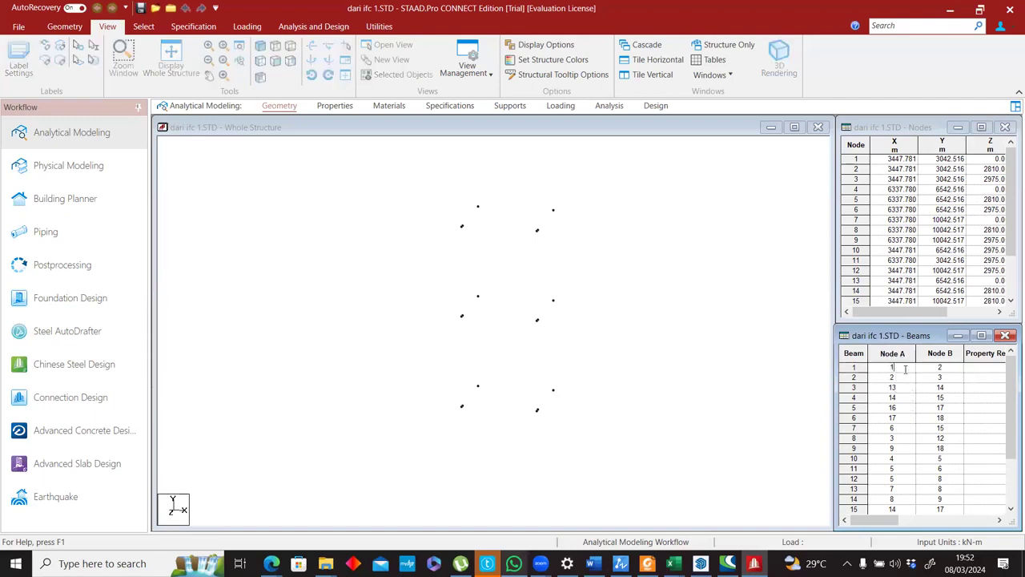
# Delete the pasted beams from the Beams table and try to delete the empty row 20 as well.
pyautogui.click(987, 372)
pyautogui.scroll(-2, 855, 377)
pyautogui.keyDown('shift'); pyautogui.click(851, 499); pyautogui.keyUp('shift')
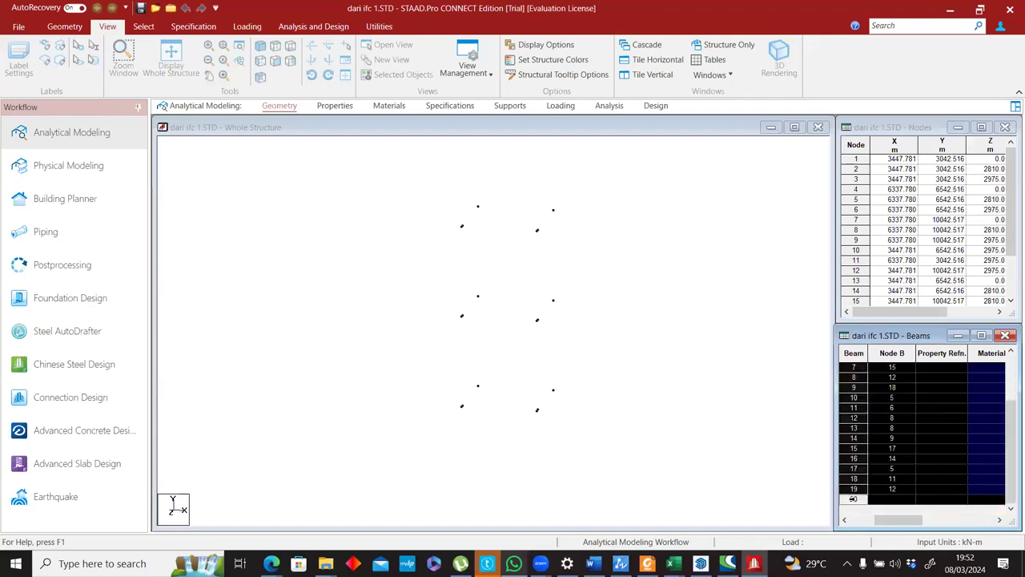
pyautogui.press('Delete')
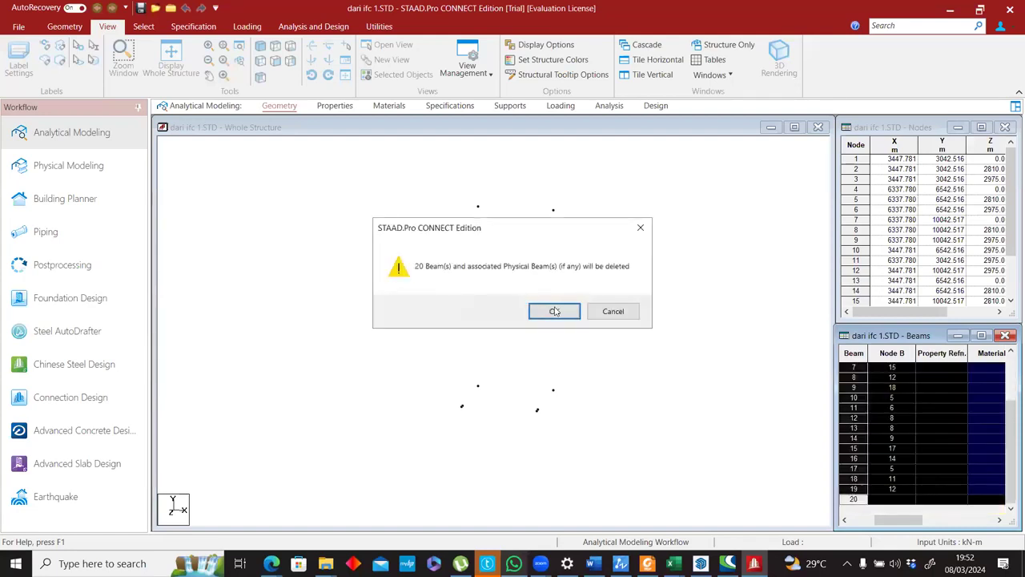
pyautogui.click(553, 310)
pyautogui.click(856, 367)
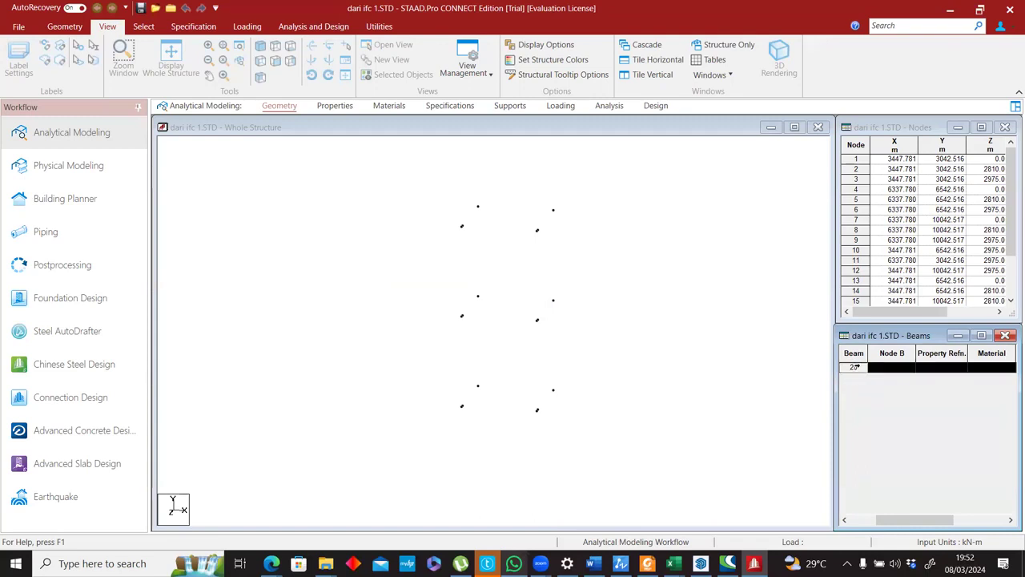
pyautogui.press('Delete')
pyautogui.click(547, 310)
pyautogui.click(855, 367)
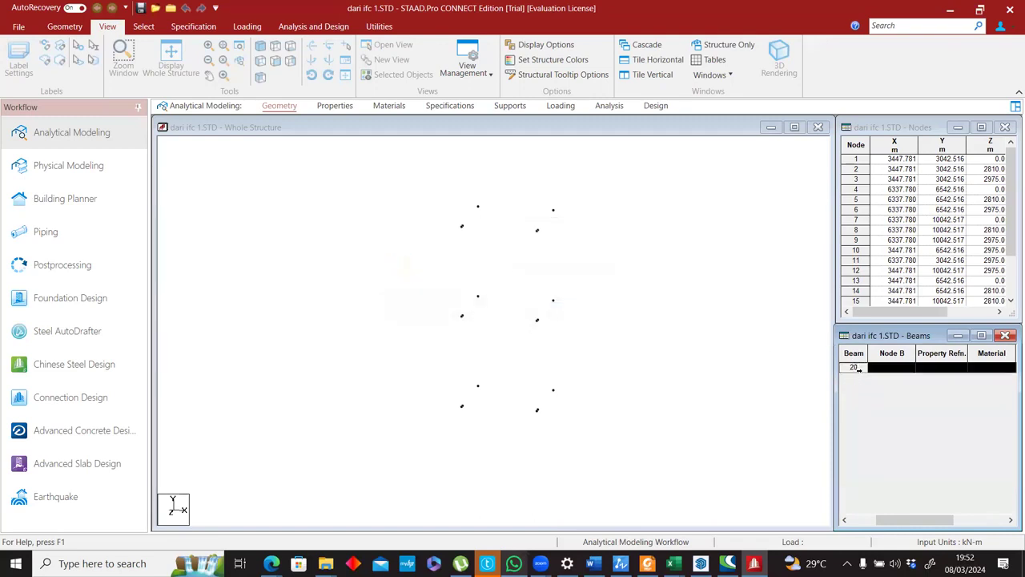
pyautogui.click(593, 309)
# Create a new analytical model named Structure2 with metric units.
pyautogui.scroll(1, 574, 177)
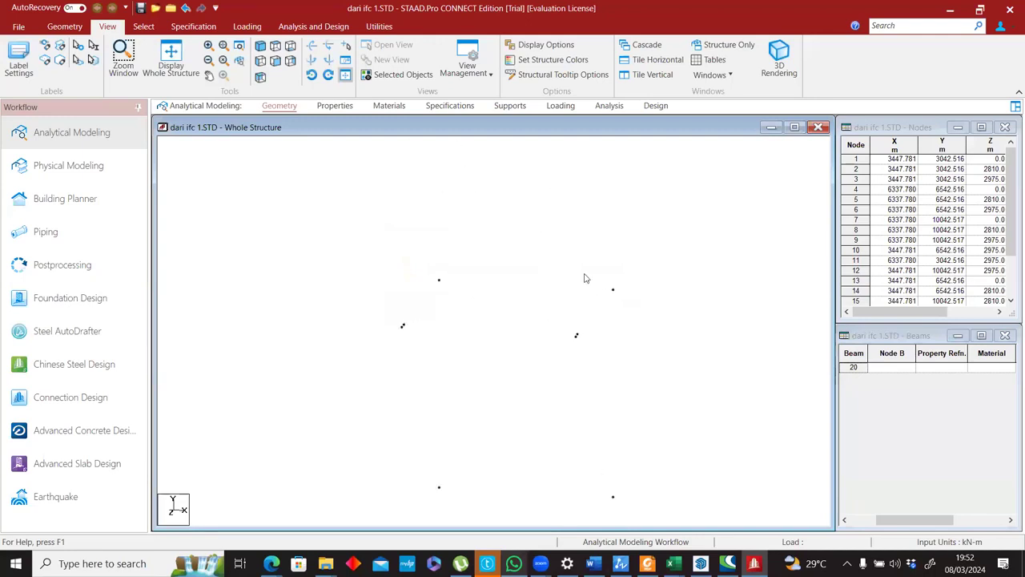
pyautogui.scroll(4, 593, 345)
pyautogui.scroll(-5, 656, 335)
pyautogui.click(22, 26)
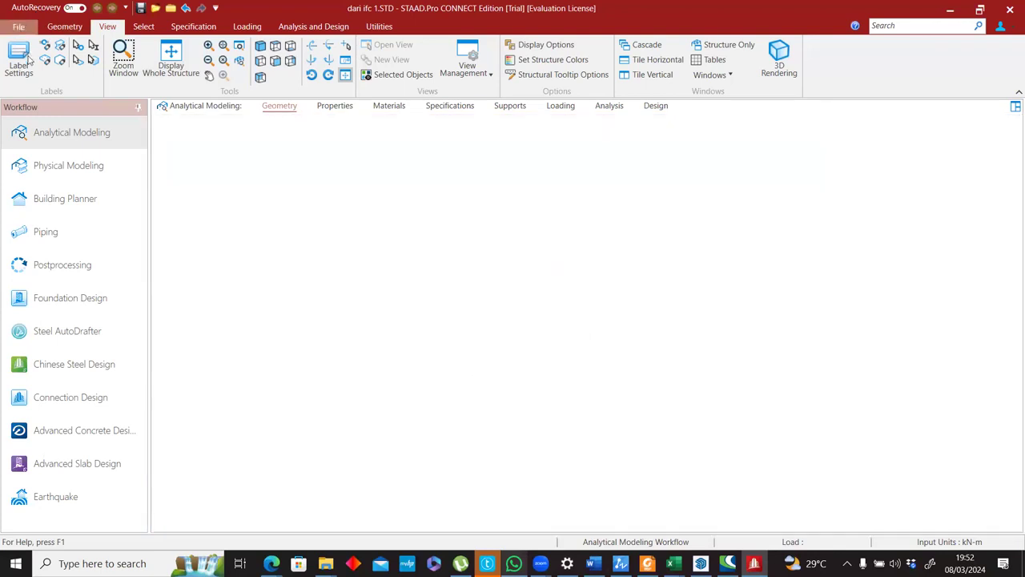
pyautogui.click(21, 83)
pyautogui.click(181, 191)
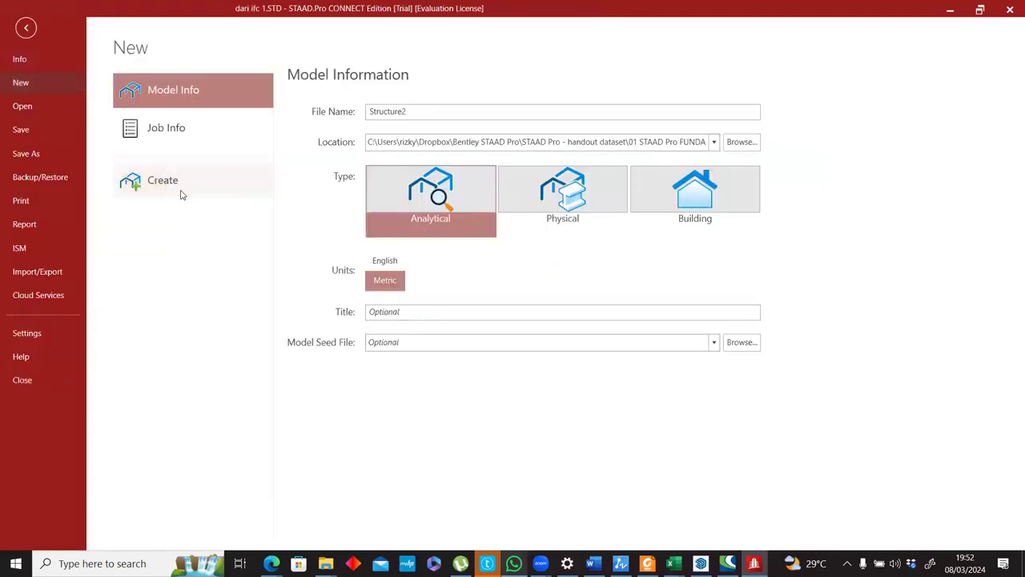
pyautogui.click(587, 306)
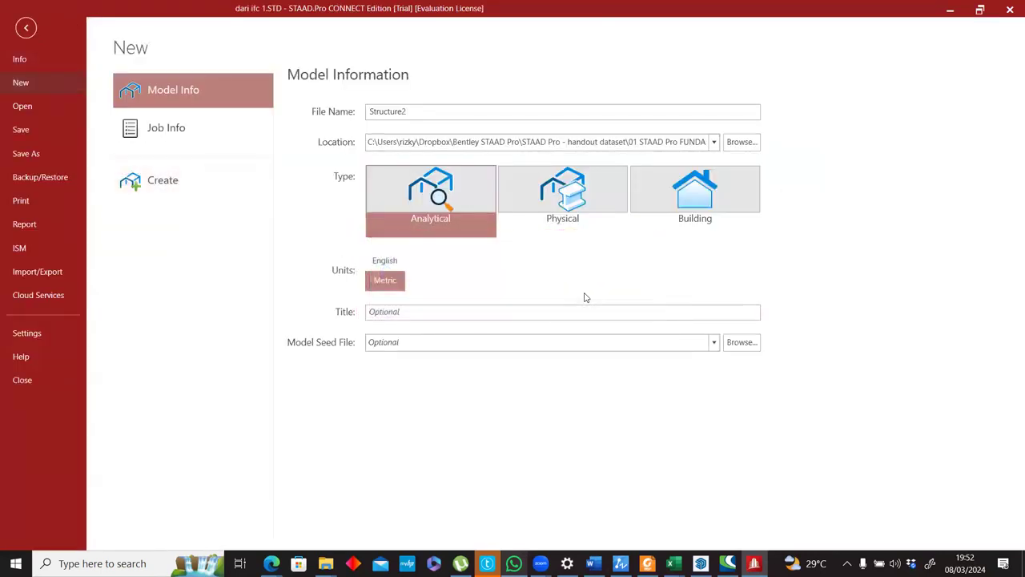
pyautogui.click(558, 315)
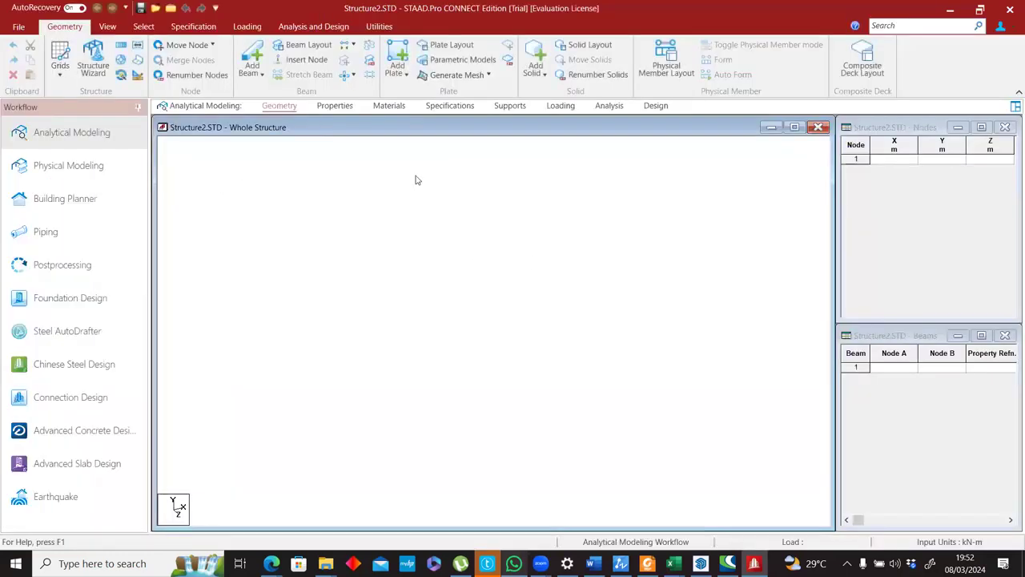
# Switch to the SketchUp model, close the 3skeng structural lines list and open the Structural Nodes list instead.
pyautogui.click(901, 168)
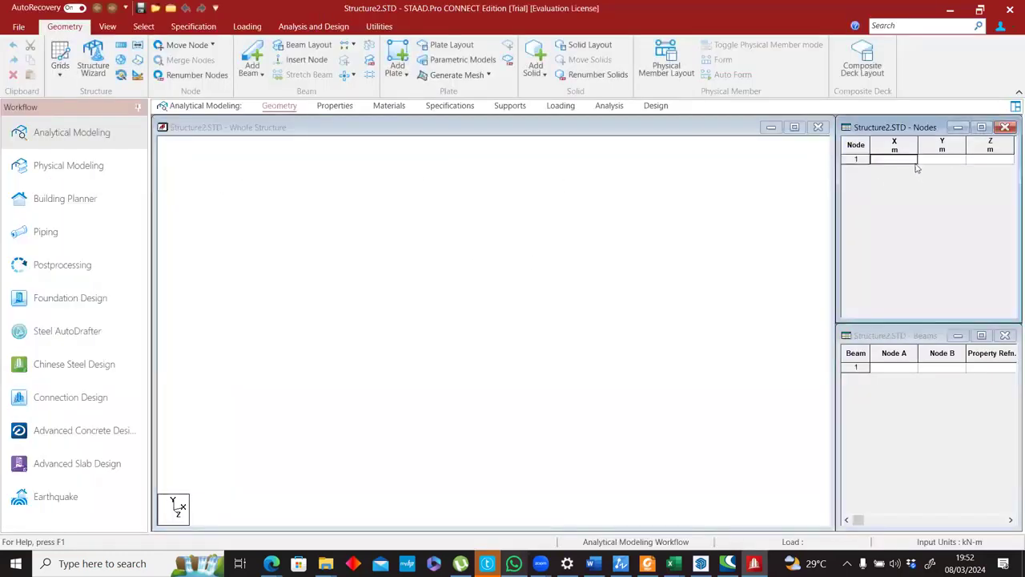
pyautogui.hotkey('alt', 'Tab')
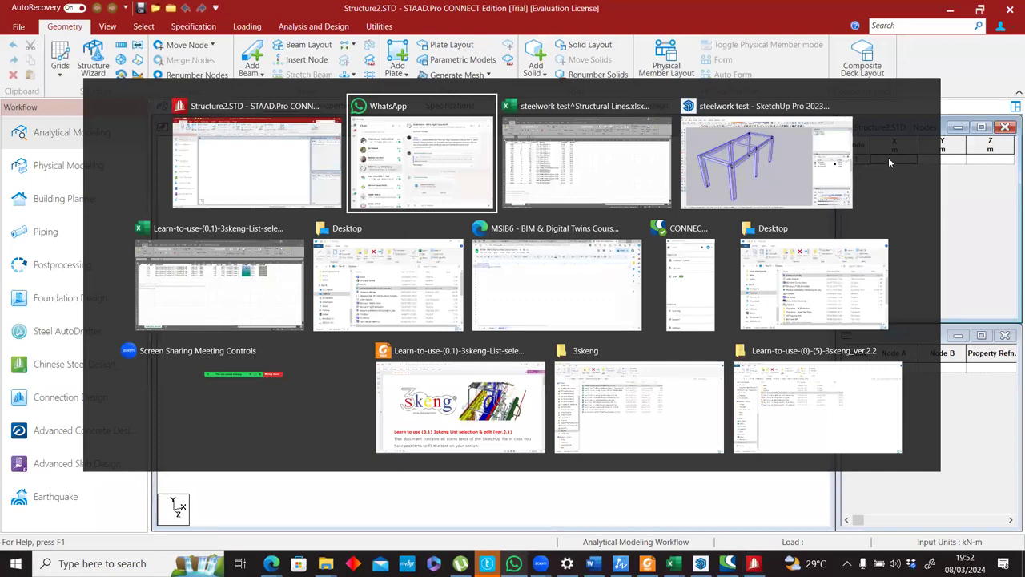
pyautogui.hotkey('alt', 'Tab')
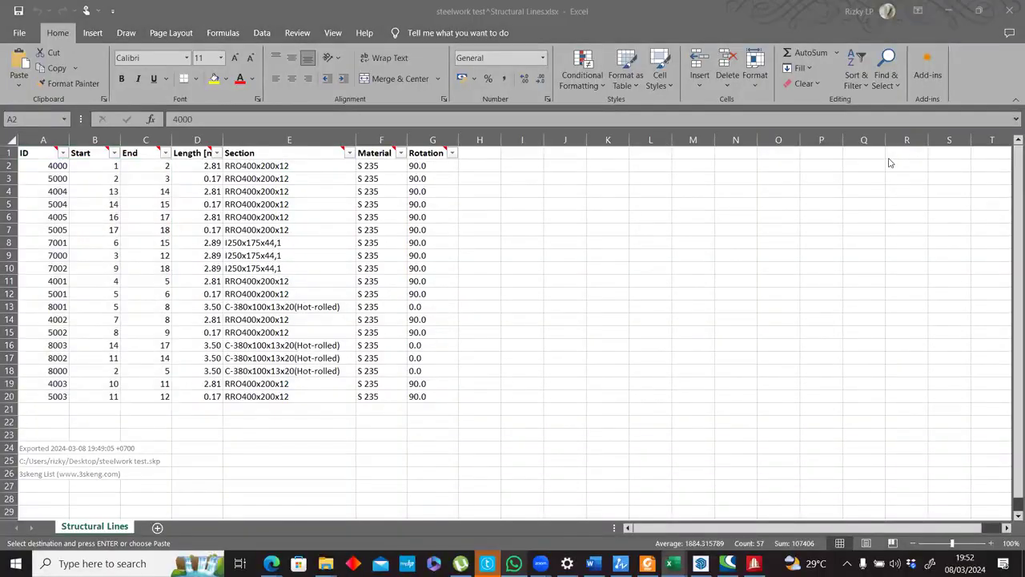
pyautogui.hotkey('alt', 'Tab')
pyautogui.hotkey('alt', 'Tab')
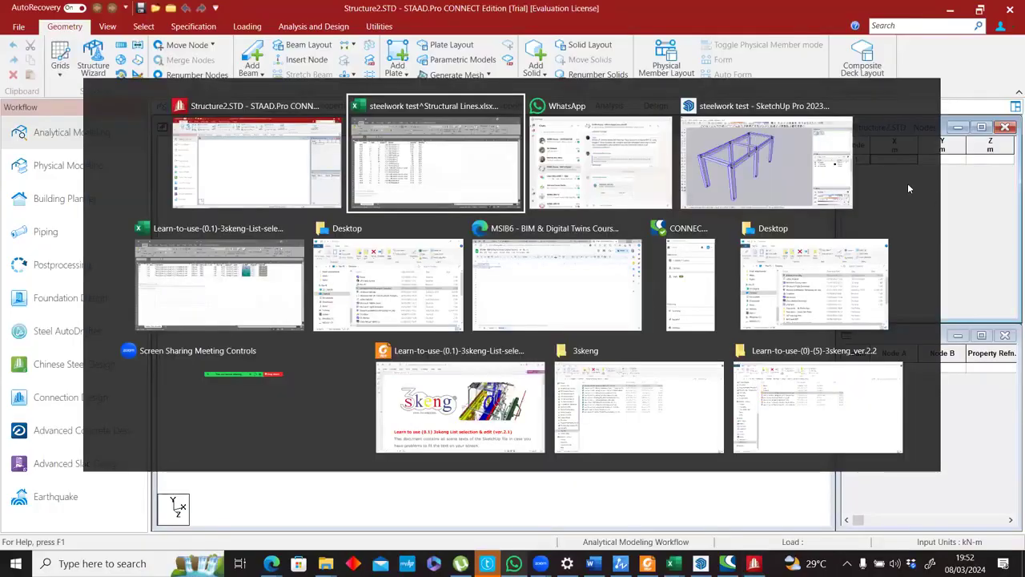
pyautogui.hotkey('alt', 'Tab')
pyautogui.hotkey('alt', 'Tab')
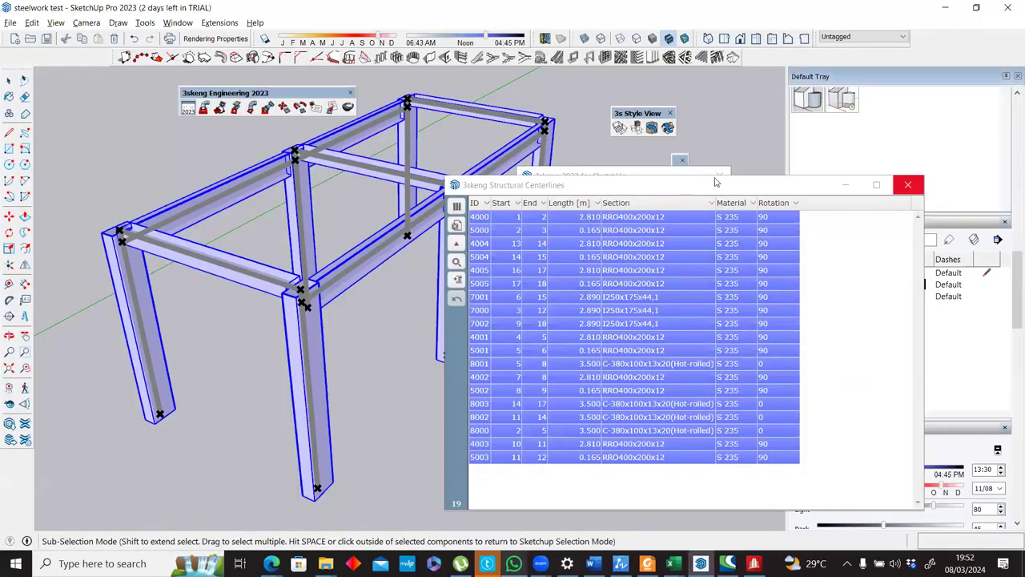
pyautogui.click(907, 185)
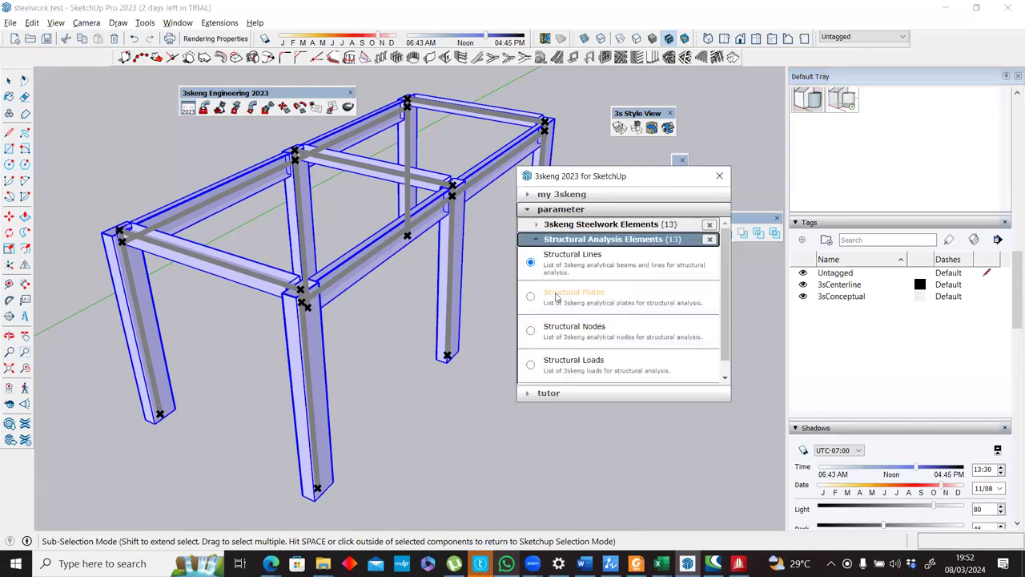
pyautogui.click(531, 330)
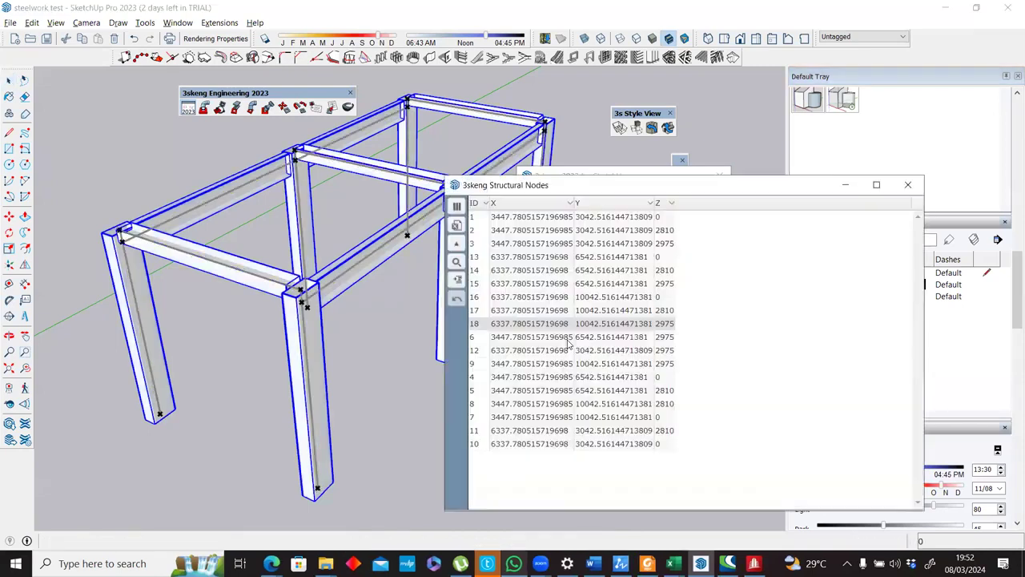
# Export the 3skeng Structural Nodes list to Excel and open the exported workbook steelwork test^Structural Nodes.xlsx.
pyautogui.click(456, 298)
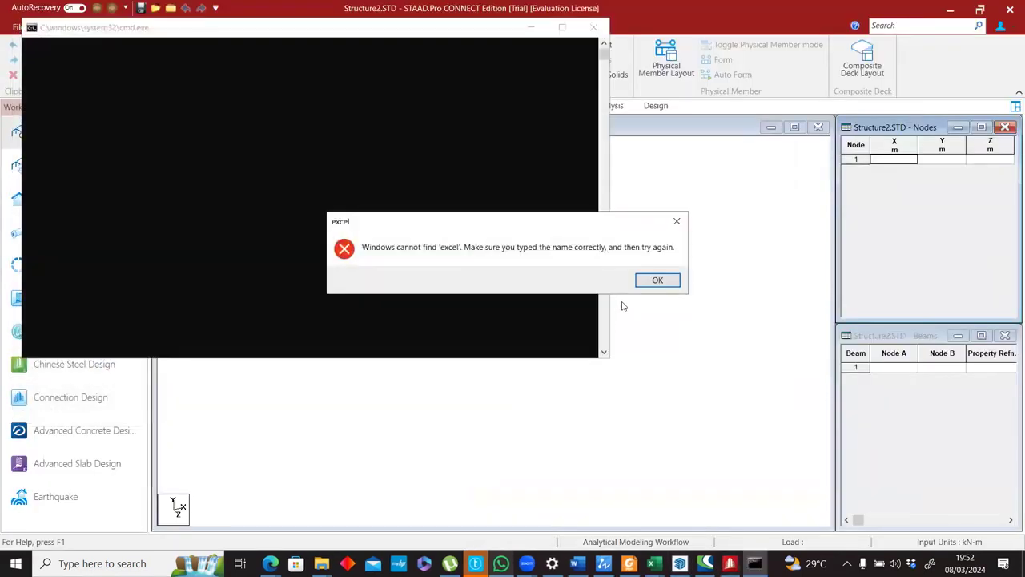
pyautogui.click(653, 279)
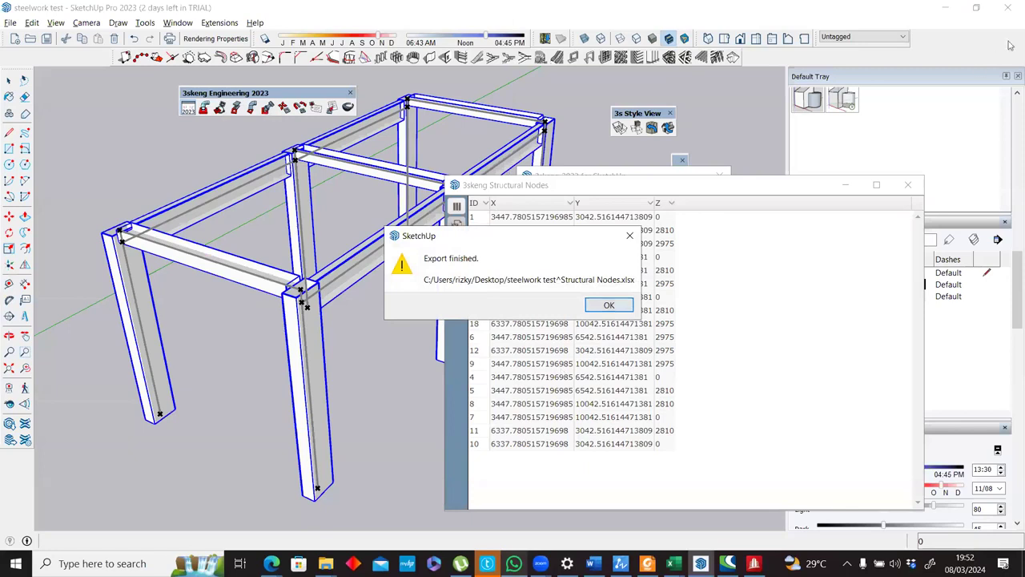
pyautogui.click(609, 305)
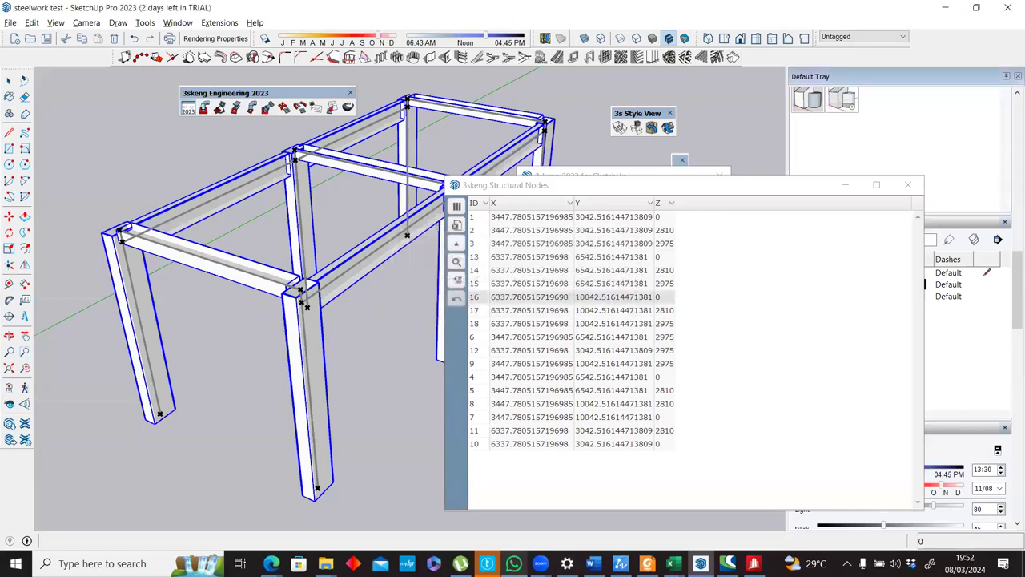
pyautogui.click(326, 563)
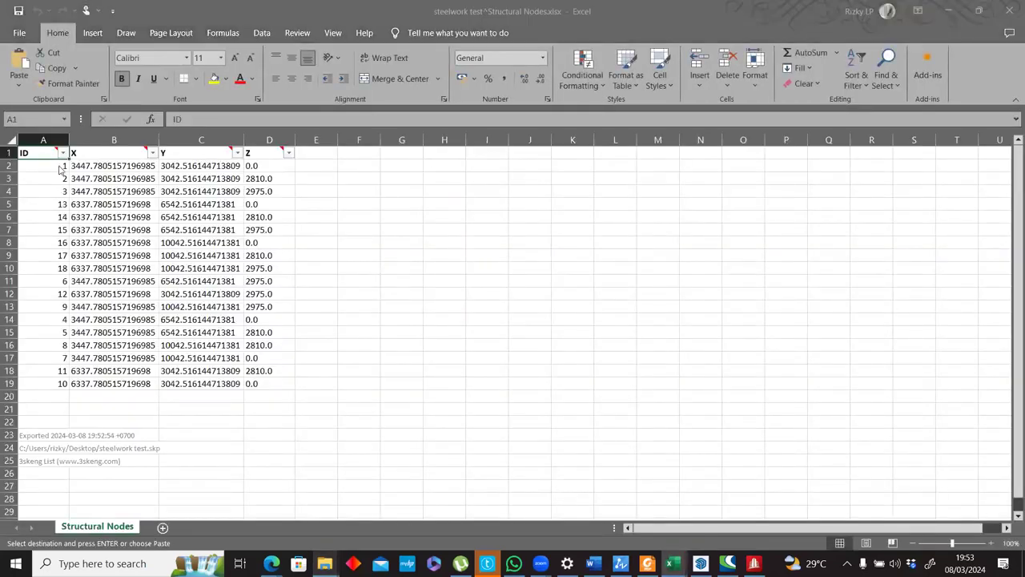
# Copy the node rows A2:D19 into STAAD.Pro's Nodes table, mapping columns 1 to 4 to Node, X, Y and Z.
pyautogui.hotkey('alt', 'Tab')
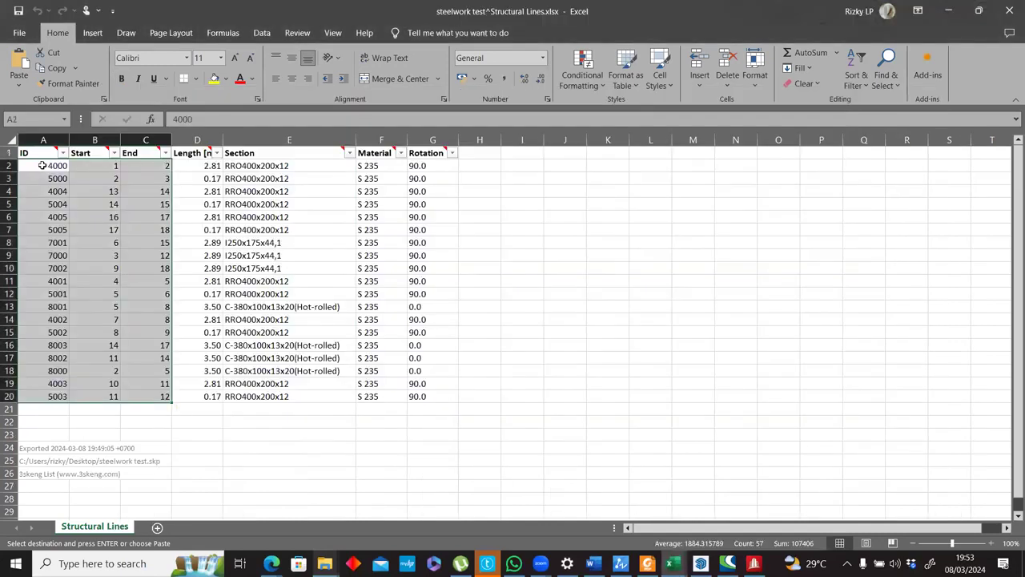
pyautogui.hotkey('alt', 'Tab')
pyautogui.moveTo(213, 393); pyautogui.dragTo(591, 290)
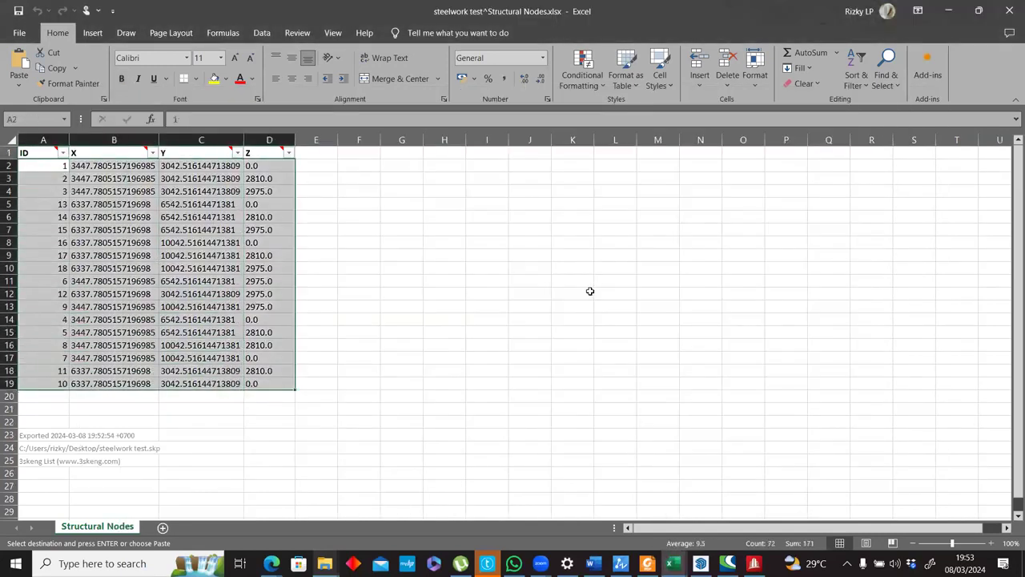
pyautogui.press('alt')
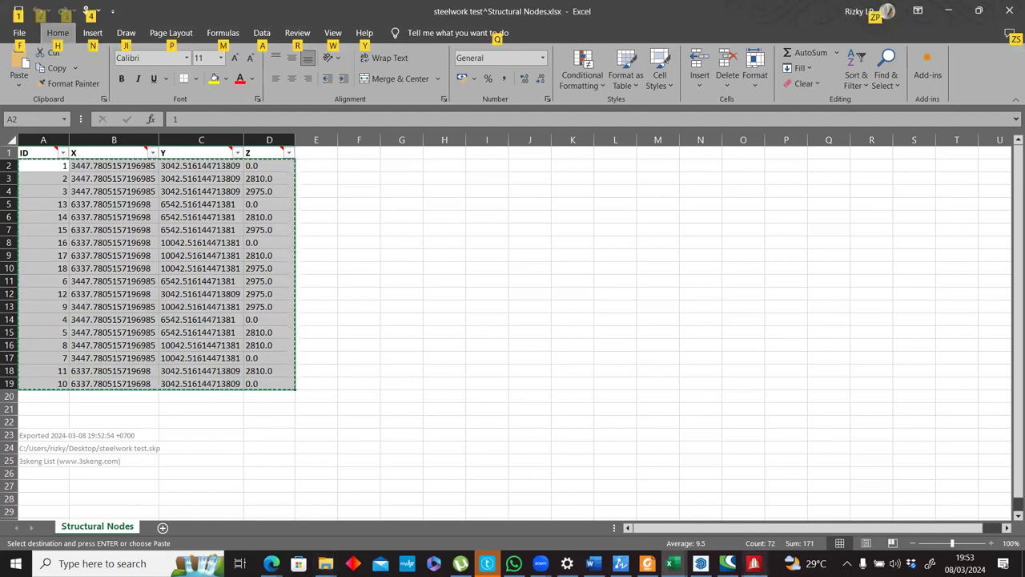
pyautogui.hotkey('alt', 'Tab')
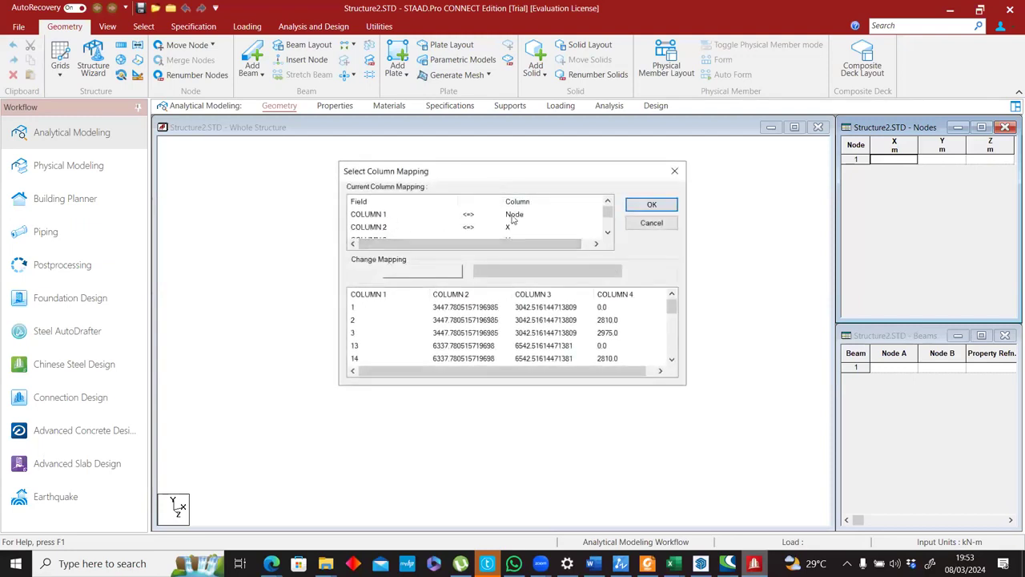
pyautogui.scroll(-1, 408, 228)
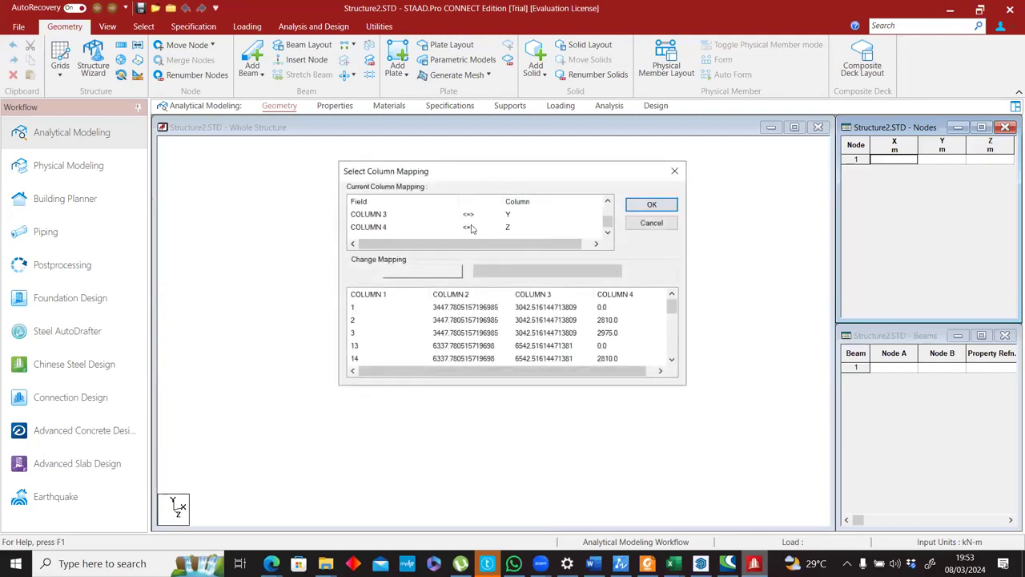
pyautogui.moveTo(545, 368); pyautogui.dragTo(553, 368)
pyautogui.click(651, 204)
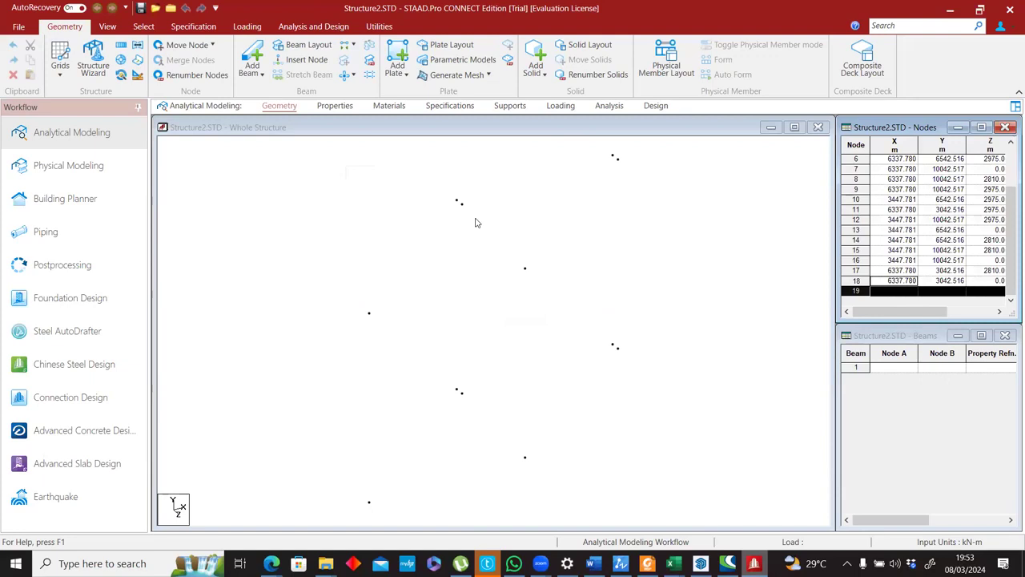
# Examine the pasted nodes in the whole-structure view and the rows of the Nodes table.
pyautogui.scroll(1, 595, 364)
pyautogui.scroll(1, 644, 363)
pyautogui.click(660, 359)
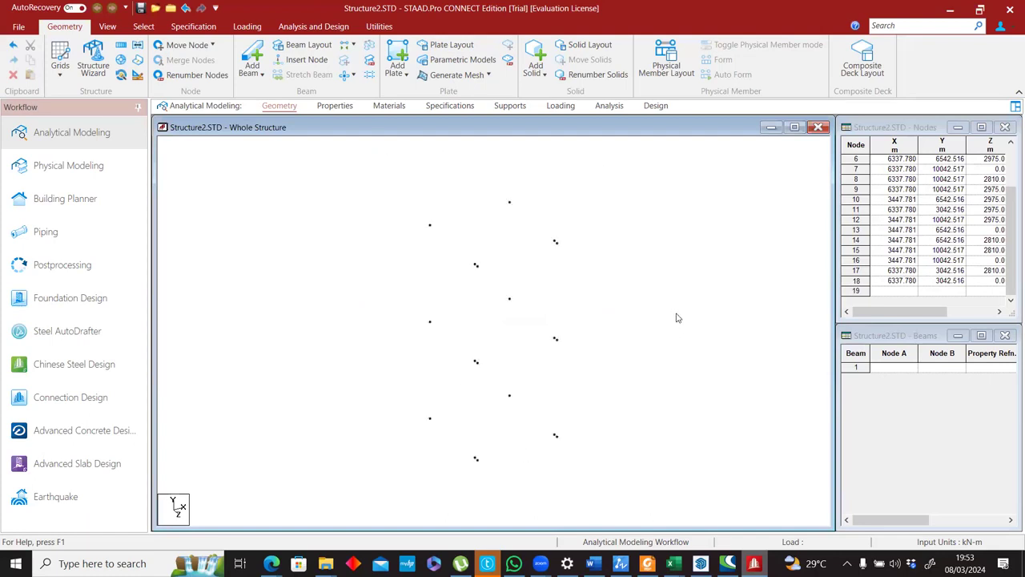
pyautogui.click(869, 315)
pyautogui.scroll(2, 870, 280)
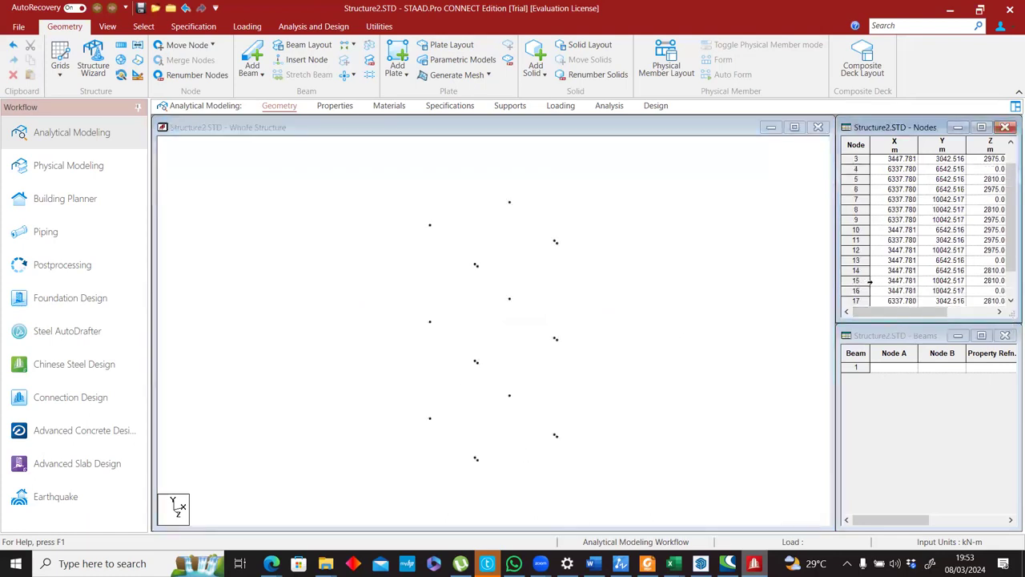
pyautogui.moveTo(884, 313)
pyautogui.mouseDown()
pyautogui.moveTo(947, 311)
pyautogui.moveTo(903, 311)
pyautogui.mouseUp()
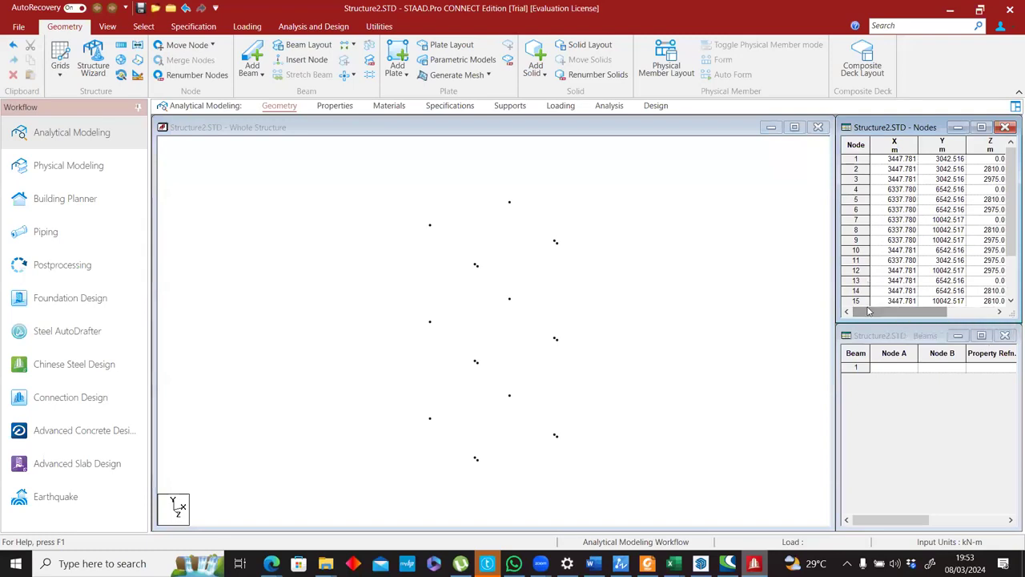
pyautogui.scroll(-2, 879, 278)
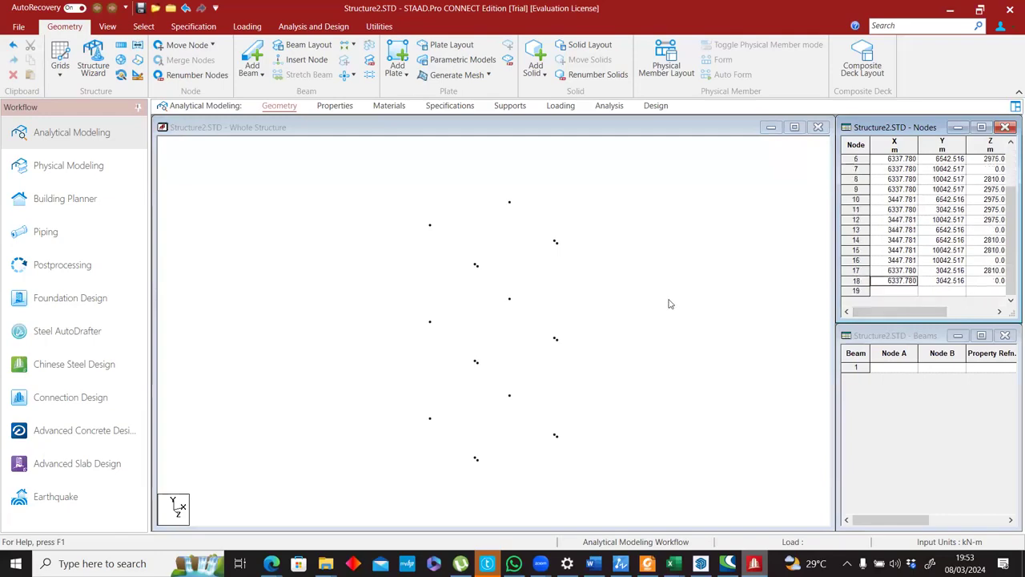
# Compare the node IDs and coordinates in the Structural Nodes workbook with the rows of STAAD.Pro's Nodes table, starting with node 1.
pyautogui.hotkey('alt', 'Tab')
pyautogui.hotkey('ctrl', 'a')
pyautogui.hotkey('ctrl', 'c')
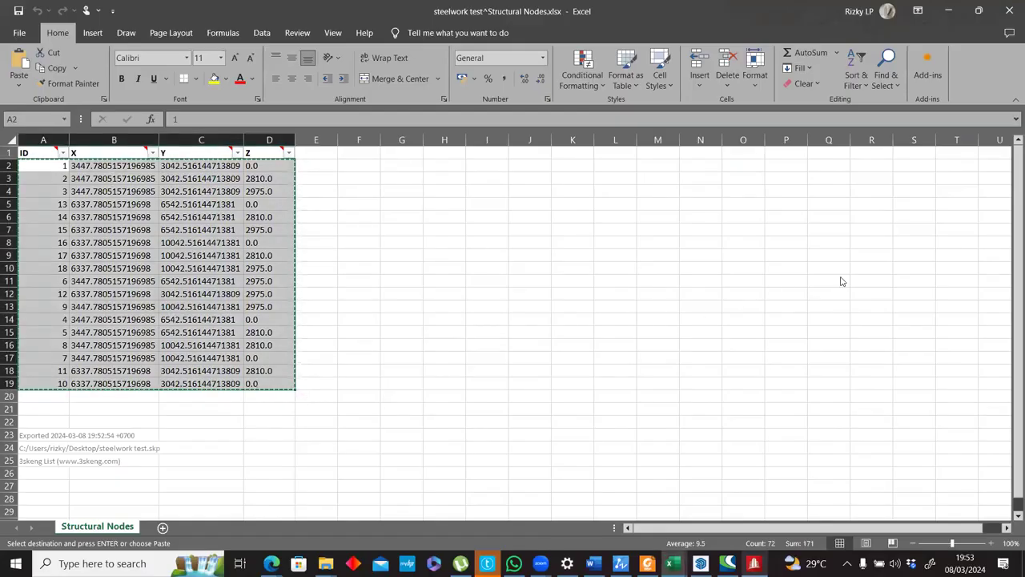
pyautogui.hotkey('alt', 'Tab')
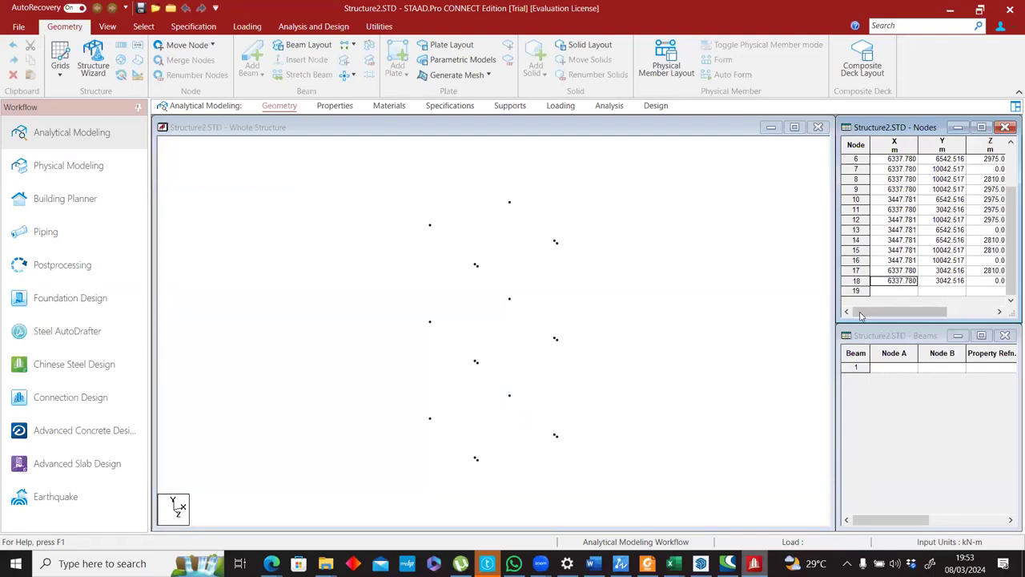
pyautogui.scroll(2, 889, 272)
pyautogui.scroll(-2, 889, 272)
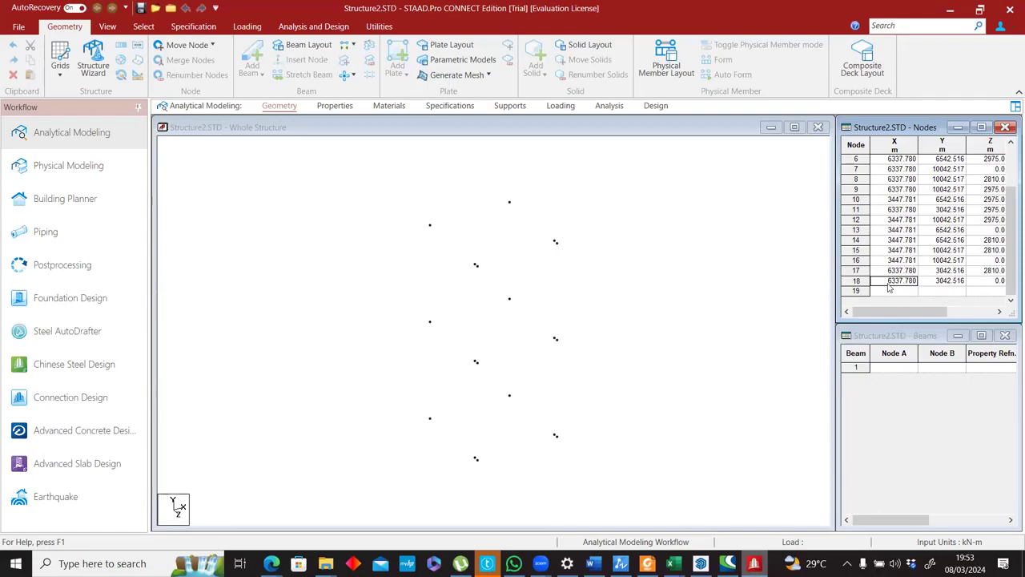
pyautogui.hotkey('alt', 'Tab')
pyautogui.hotkey('ctrl', 'a')
pyautogui.hotkey('ctrl', 'c')
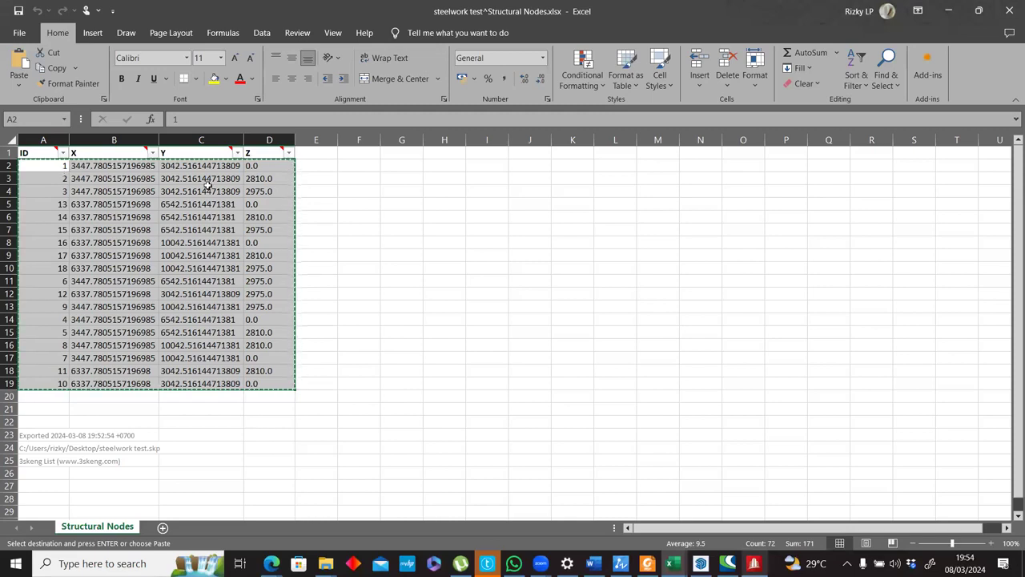
pyautogui.hotkey('alt', 'Tab')
pyautogui.hotkey('alt', 'Tab')
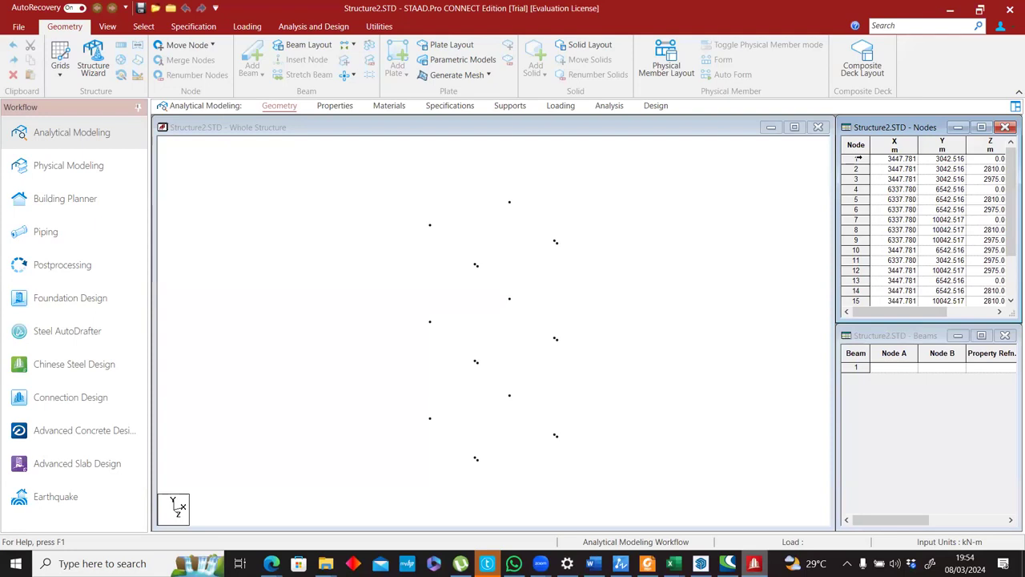
pyautogui.click(855, 158)
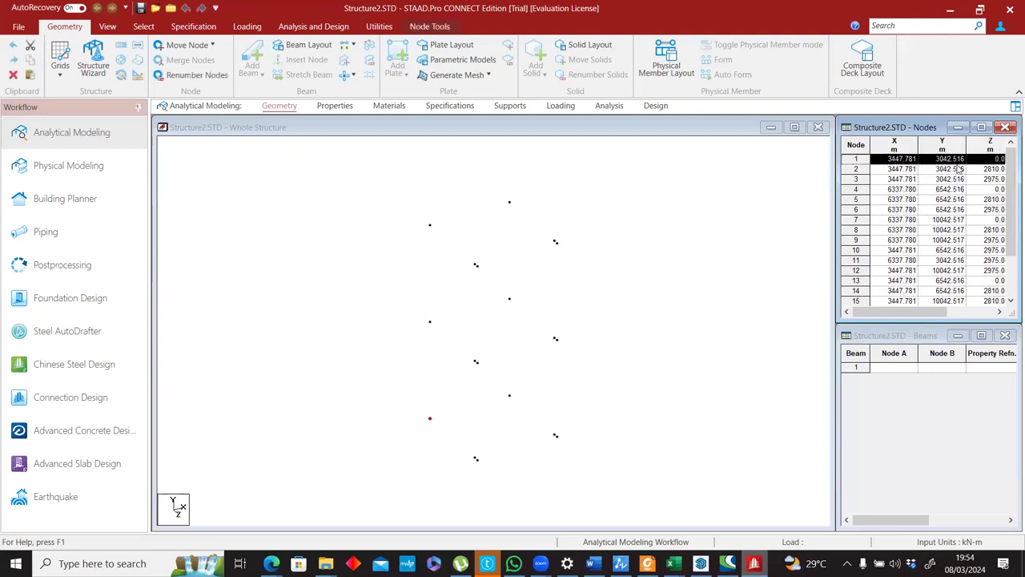
pyautogui.hotkey('alt', 'Tab')
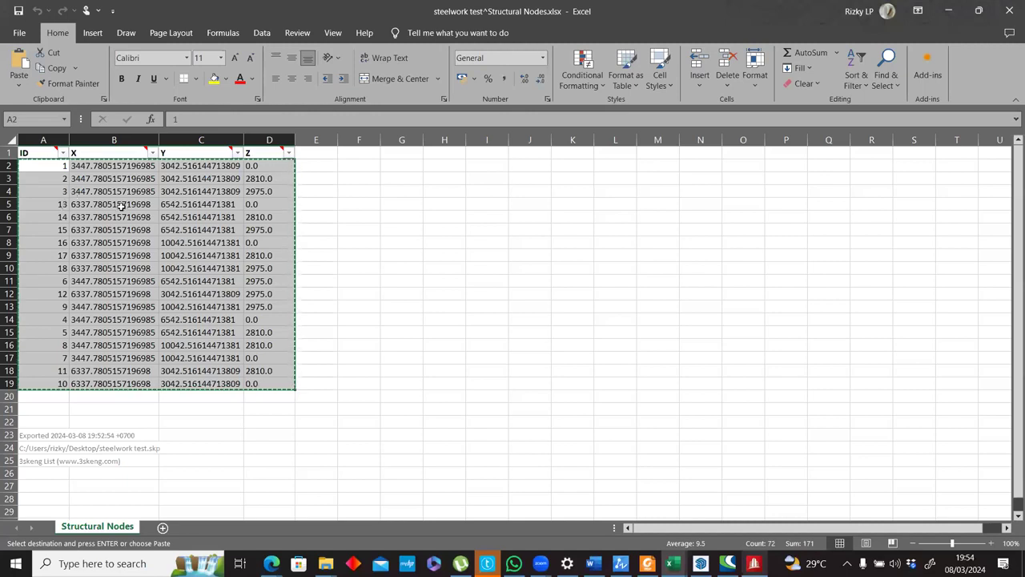
pyautogui.hotkey('alt', 'Tab')
pyautogui.hotkey('alt', 'Tab')
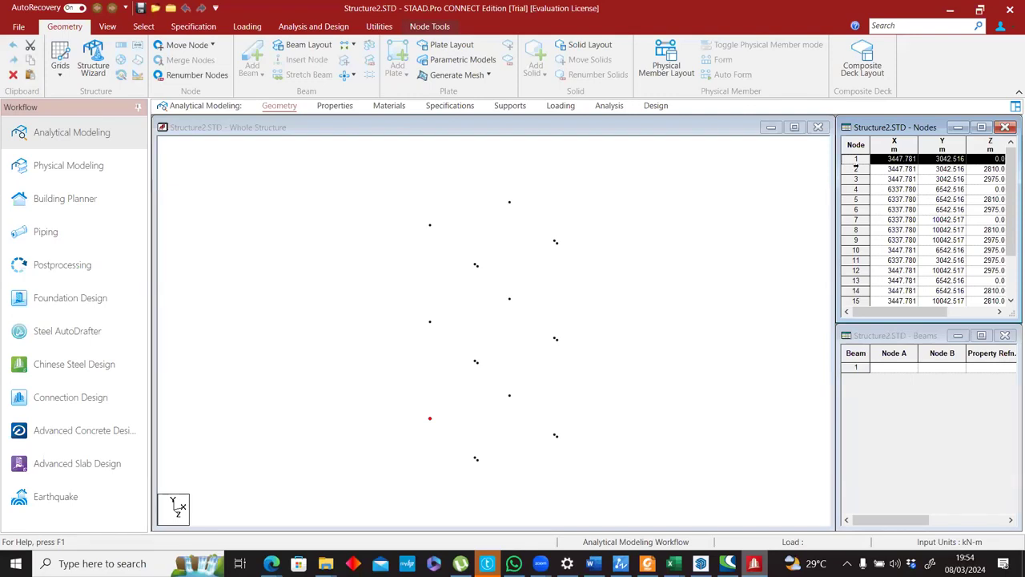
pyautogui.hotkey('alt', 'Tab')
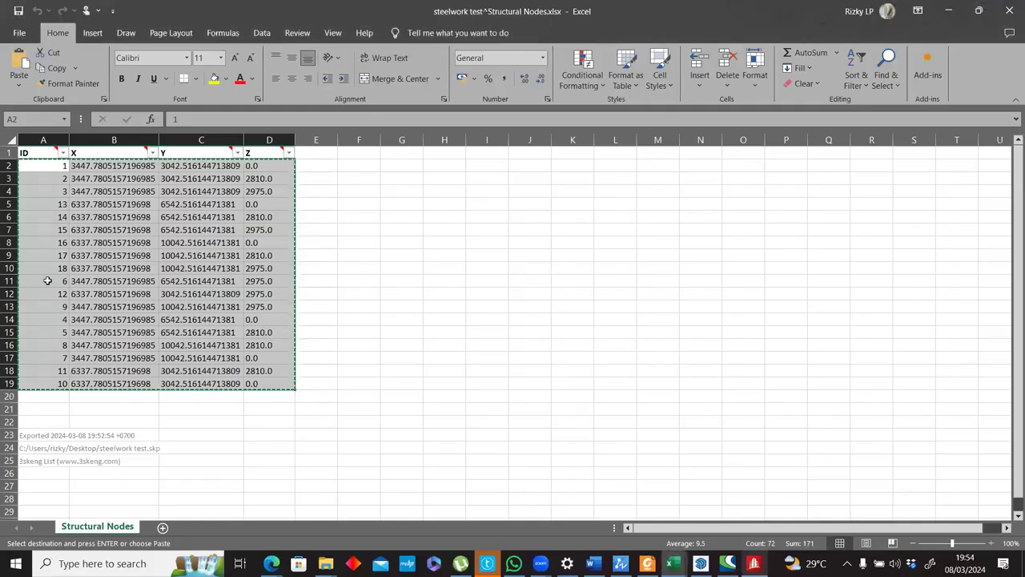
pyautogui.click(375, 270)
pyautogui.hotkey('alt', 'Tab')
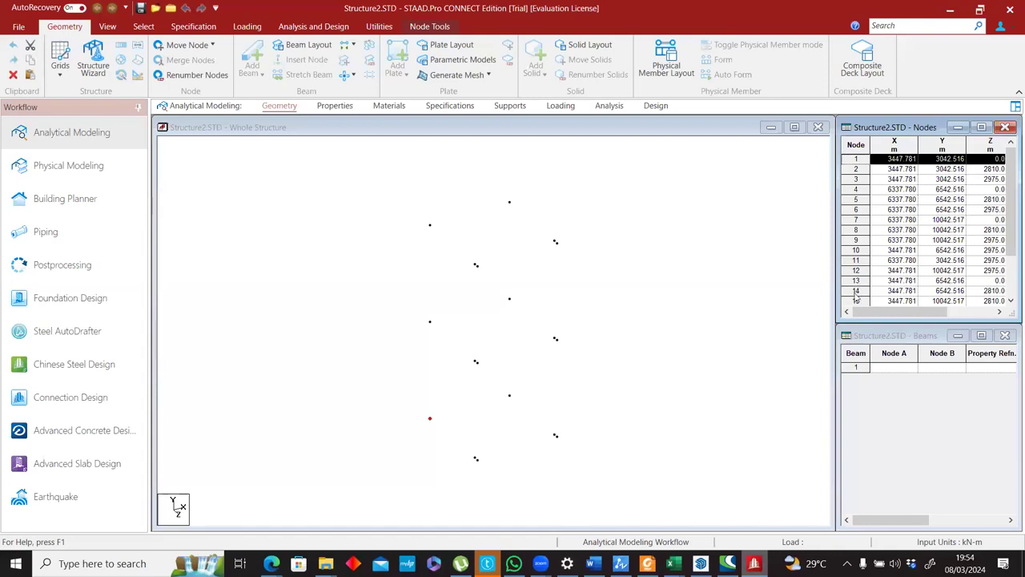
# Delete all pasted nodes from the Nodes table, rows 1 through 19.
pyautogui.scroll(-2, 855, 297)
pyautogui.keyDown('shift'); pyautogui.click(855, 293); pyautogui.keyUp('shift')
pyautogui.rightClick(855, 293)
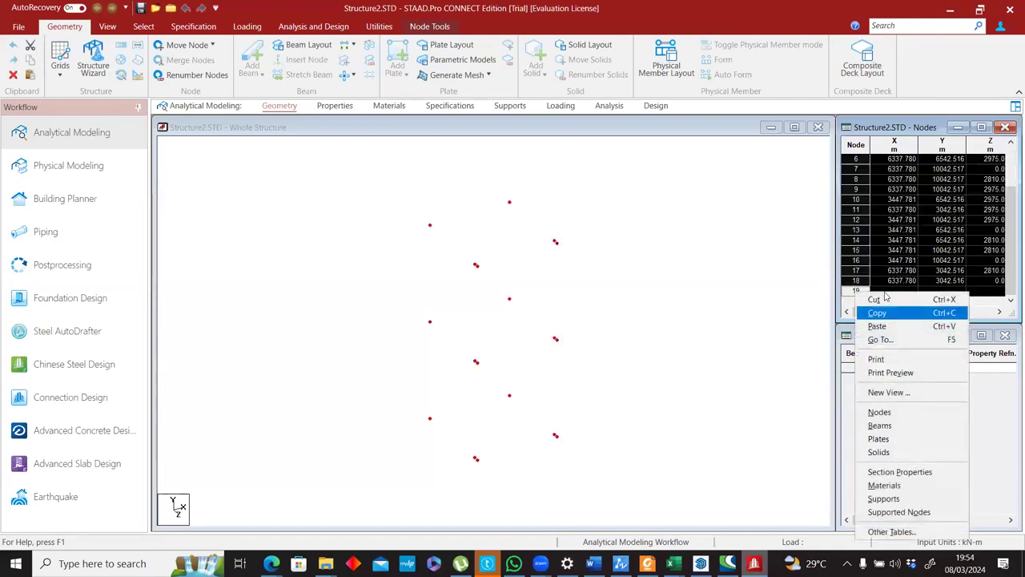
pyautogui.click(887, 130)
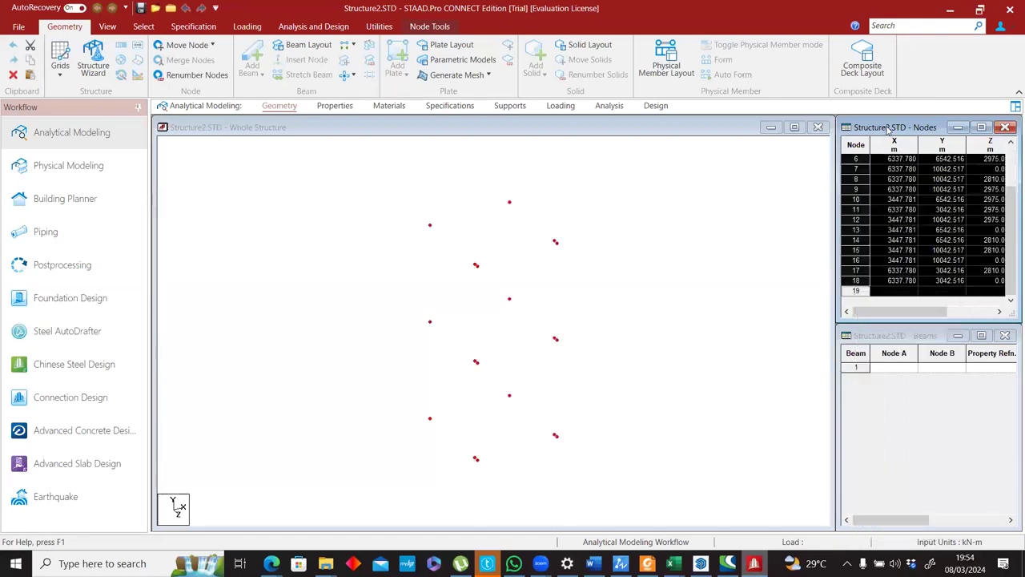
pyautogui.press('Delete')
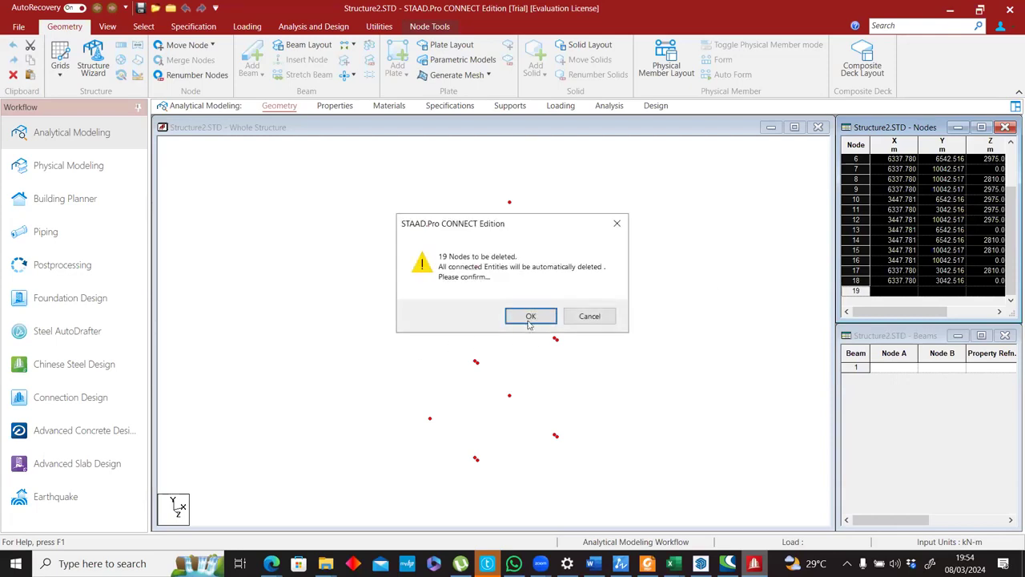
pyautogui.click(529, 317)
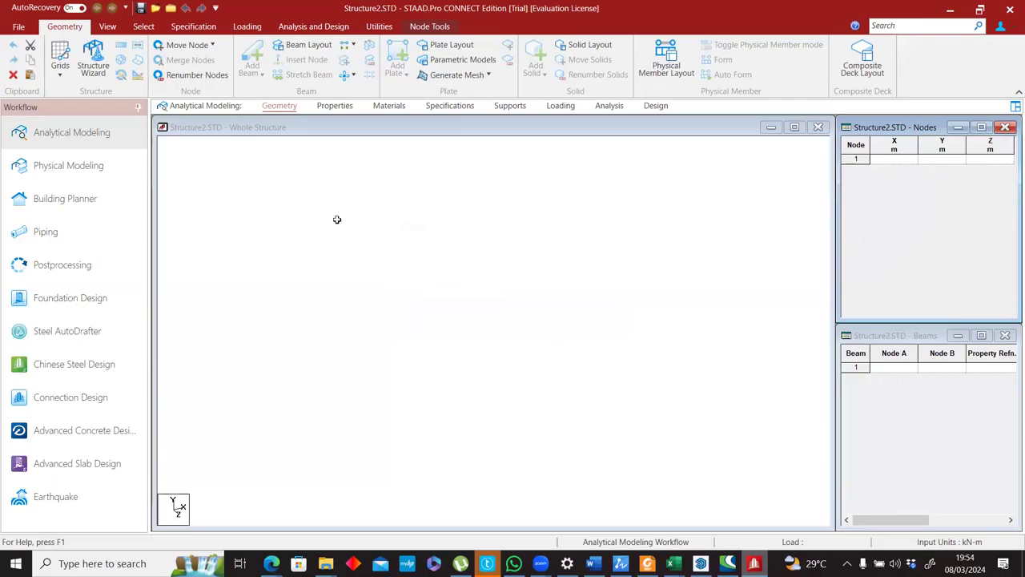
# Sort the Structural Nodes workbook by ID from smallest to largest.
pyautogui.hotkey('alt', 'Tab')
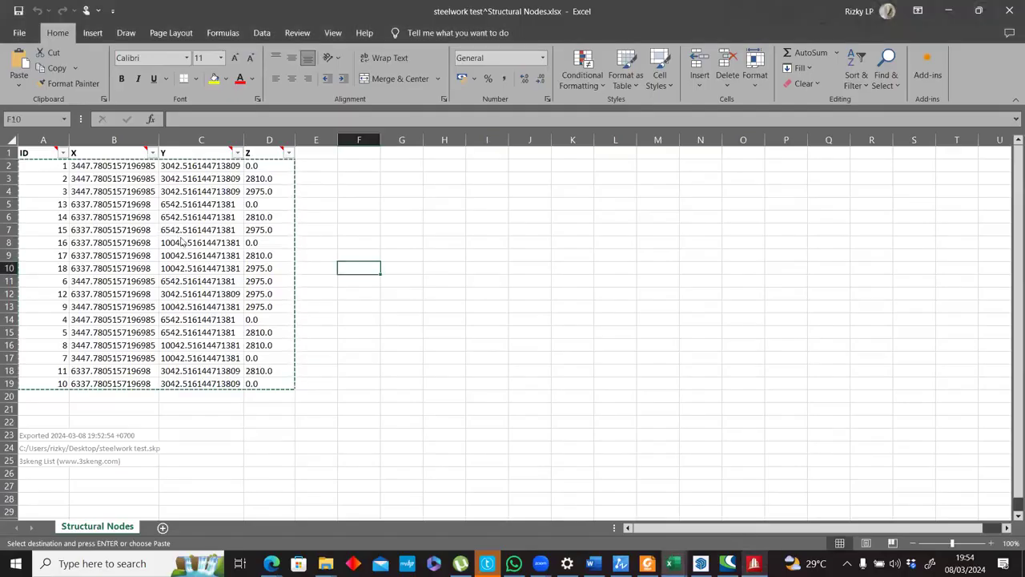
pyautogui.hotkey('alt', 'Tab')
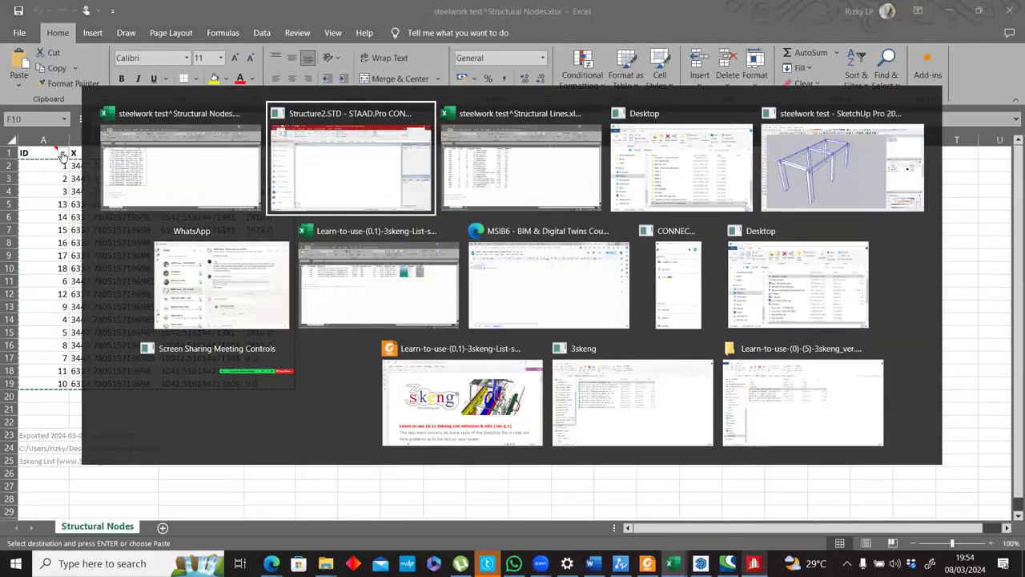
pyautogui.hotkey('alt', 'Tab')
pyautogui.click(62, 153)
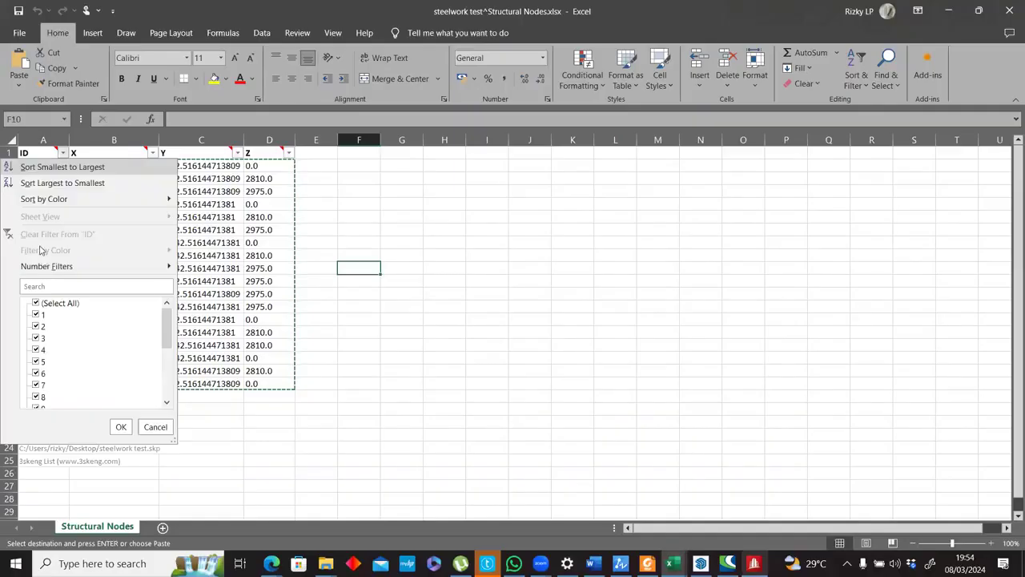
pyautogui.click(80, 166)
# Copy the sorted rows A2:D19 into STAAD.Pro's Nodes table with the default column mapping, and check them against the workbook.
pyautogui.moveTo(56, 165)
pyautogui.mouseDown()
pyautogui.moveTo(240, 321)
pyautogui.moveTo(268, 384)
pyautogui.mouseUp()
pyautogui.hotkey('ctrl', 'c')
pyautogui.hotkey('alt', 'Tab')
pyautogui.click(886, 159)
pyautogui.hotkey('ctrl', 'v')
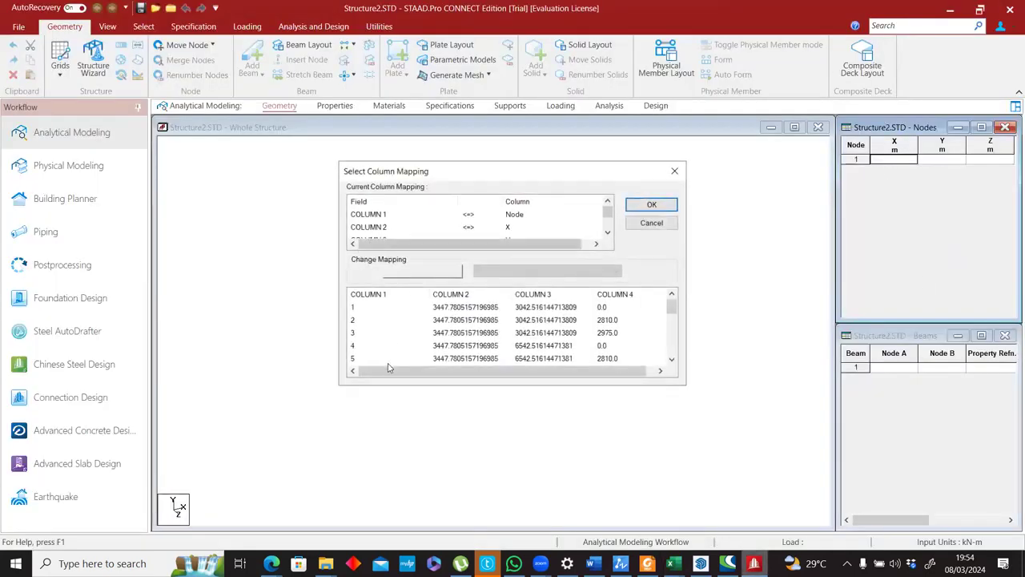
pyautogui.click(652, 205)
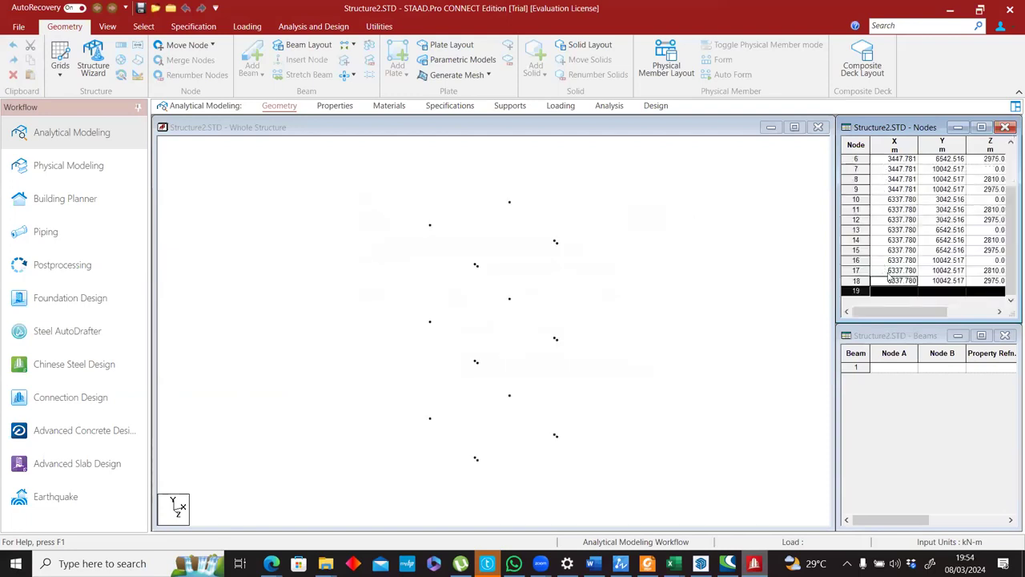
pyautogui.scroll(2, 923, 218)
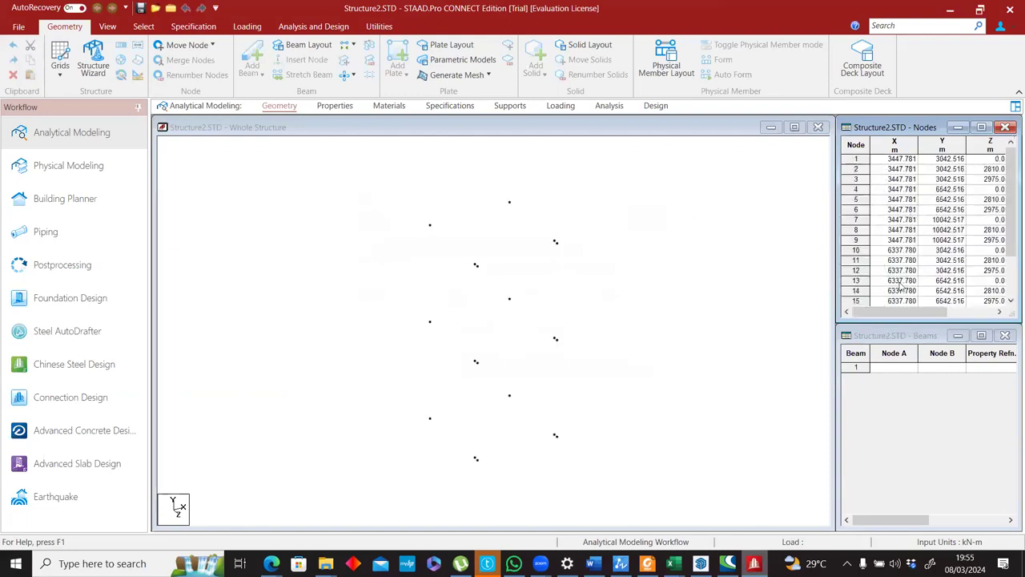
pyautogui.hotkey('alt', 'Tab')
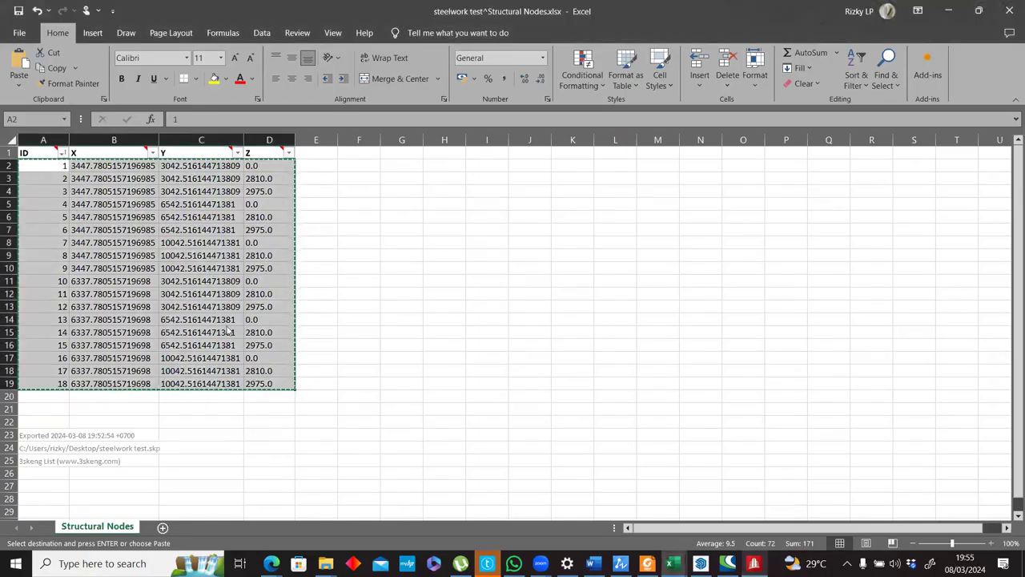
pyautogui.hotkey('alt', 'Tab')
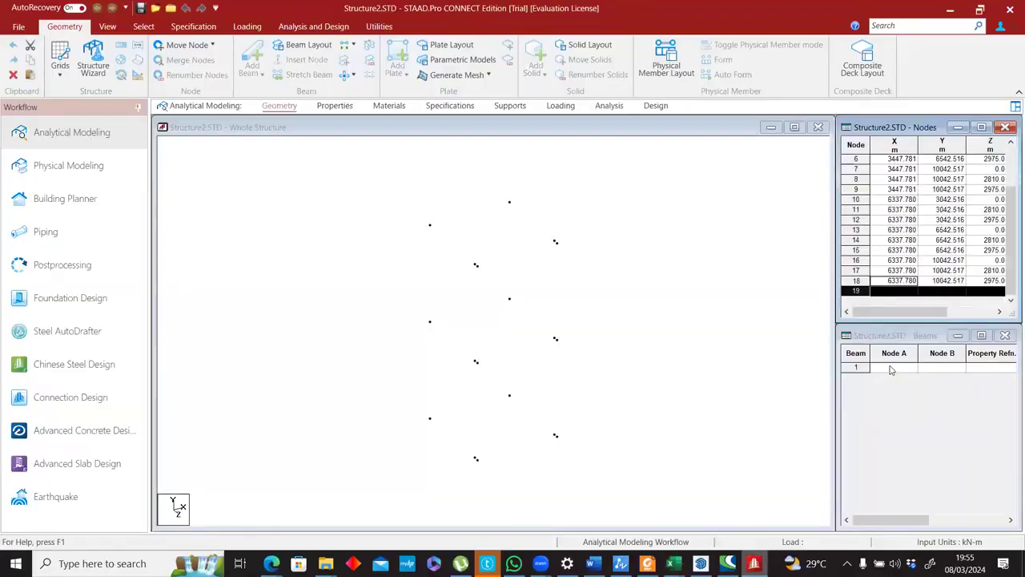
# Select the Structural Lines data in Excel and widen STAAD.Pro's Beams table to show all columns through Length.
pyautogui.hotkey('alt', 'Tab')
pyautogui.hotkey('alt', 'Tab')
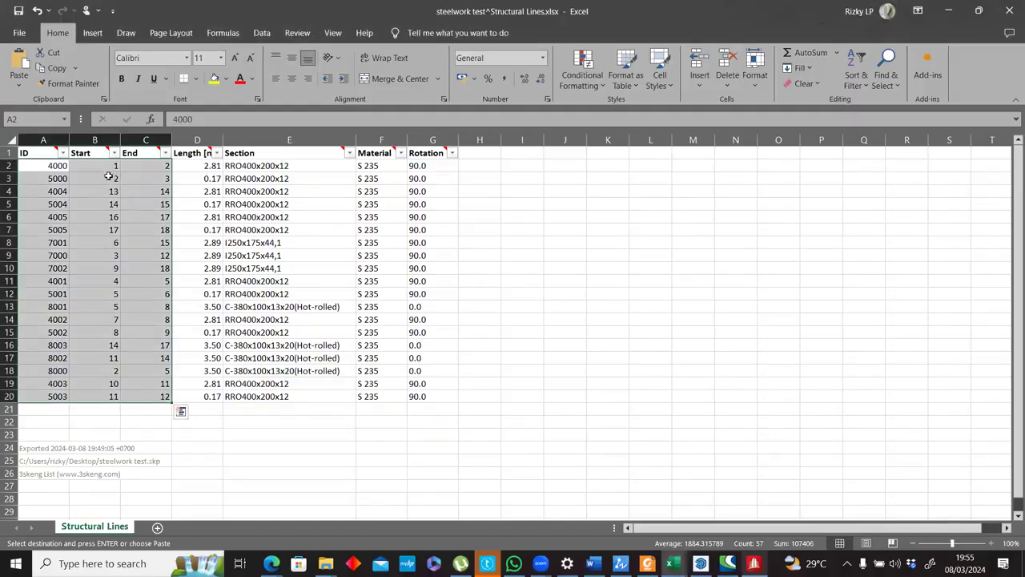
pyautogui.moveTo(110, 165); pyautogui.dragTo(154, 399)
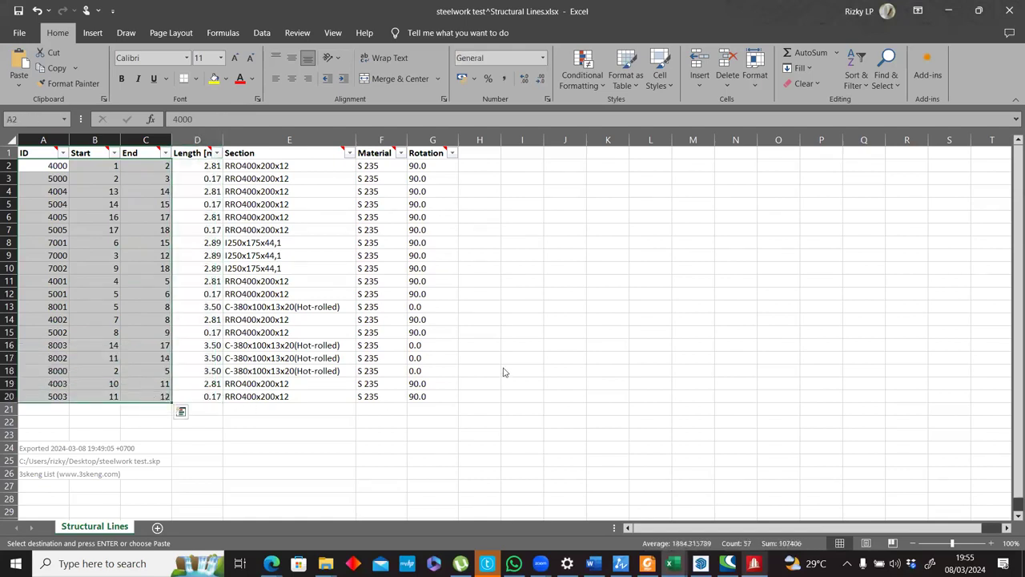
pyautogui.hotkey('alt', 'Tab')
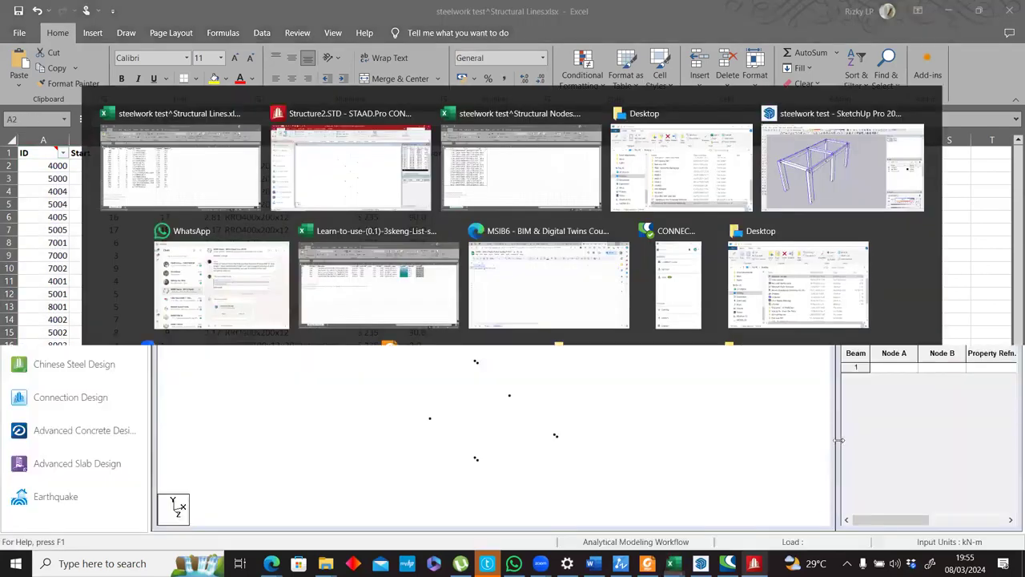
pyautogui.moveTo(838, 439); pyautogui.dragTo(531, 408)
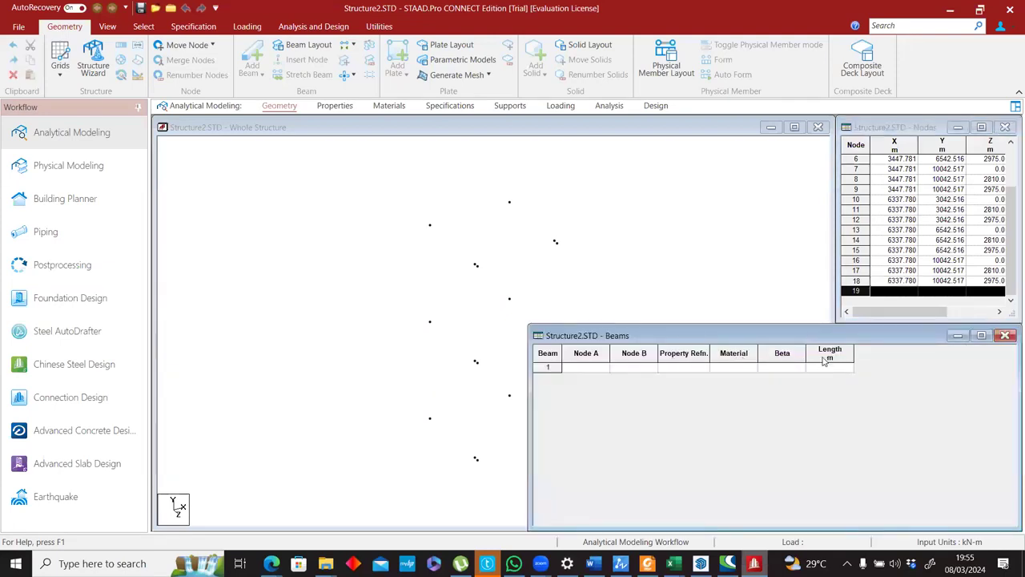
# In the Structural Lines workbook, move the Length column after Rotation and delete the emptied column D.
pyautogui.hotkey('alt', 'Tab')
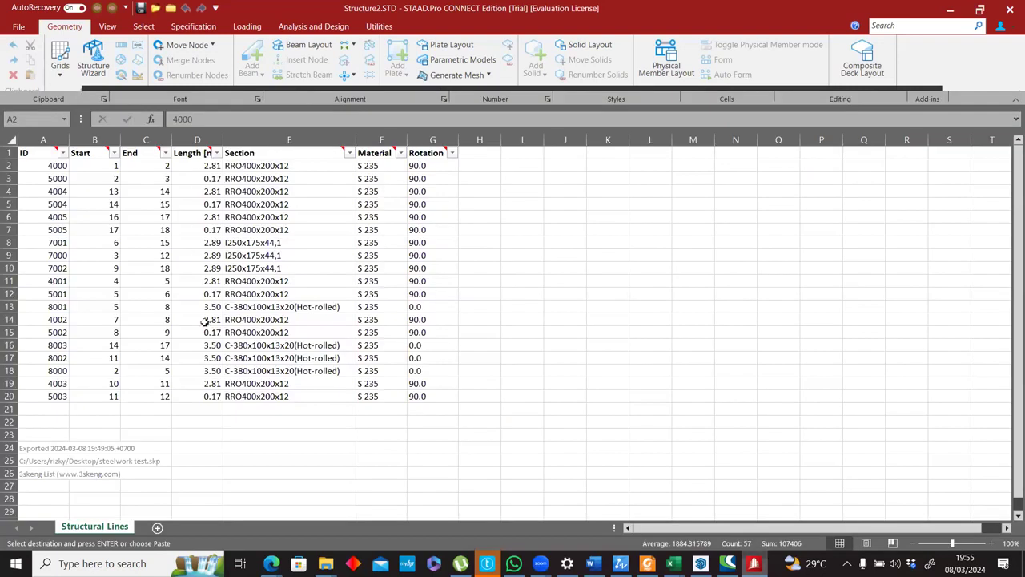
pyautogui.click(484, 152)
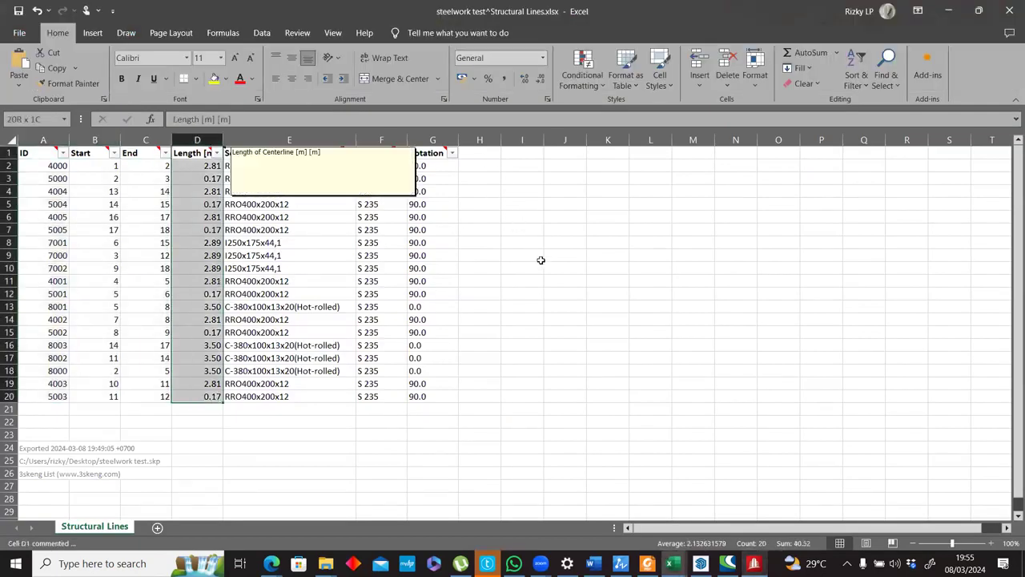
pyautogui.hotkey('ctrl', 'v')
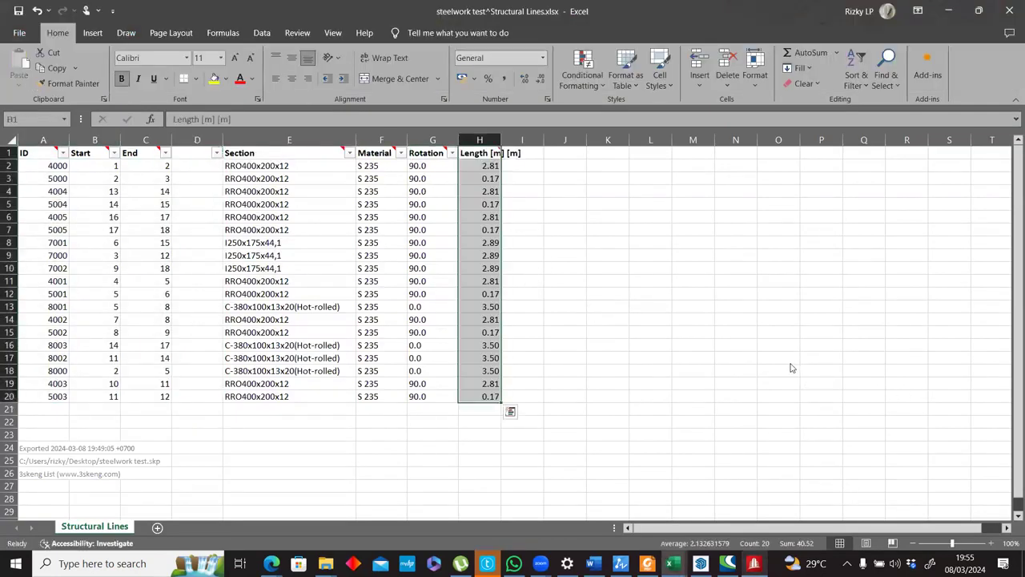
pyautogui.click(565, 306)
pyautogui.hotkey('alt', 'Tab')
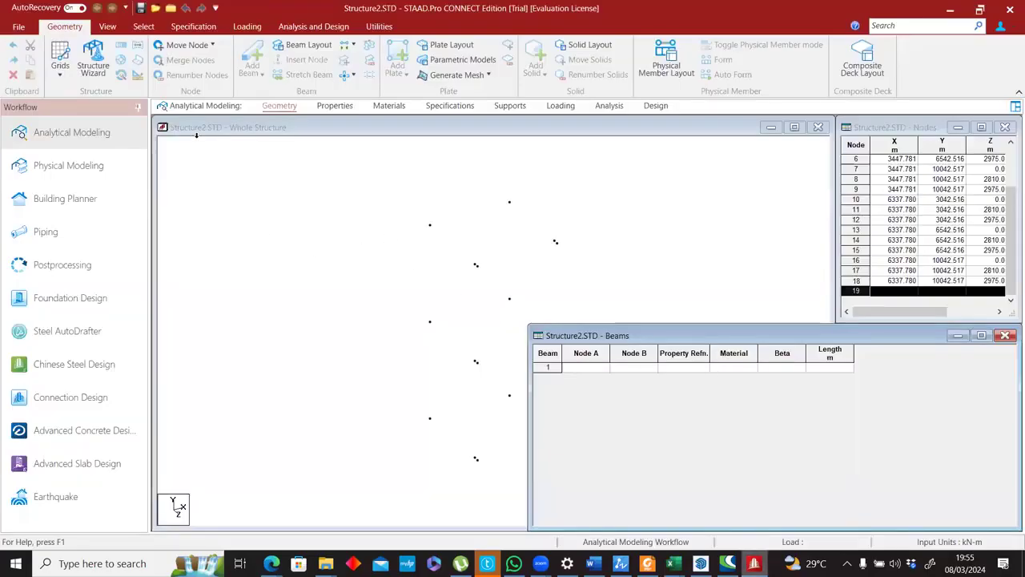
pyautogui.hotkey('alt', 'Tab')
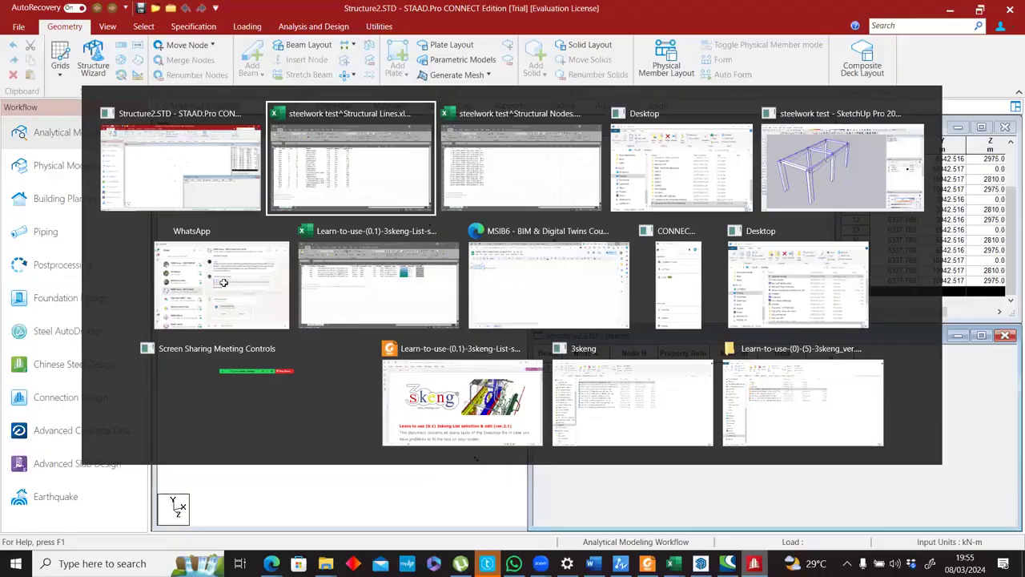
pyautogui.hotkey('ctrl', 'z')
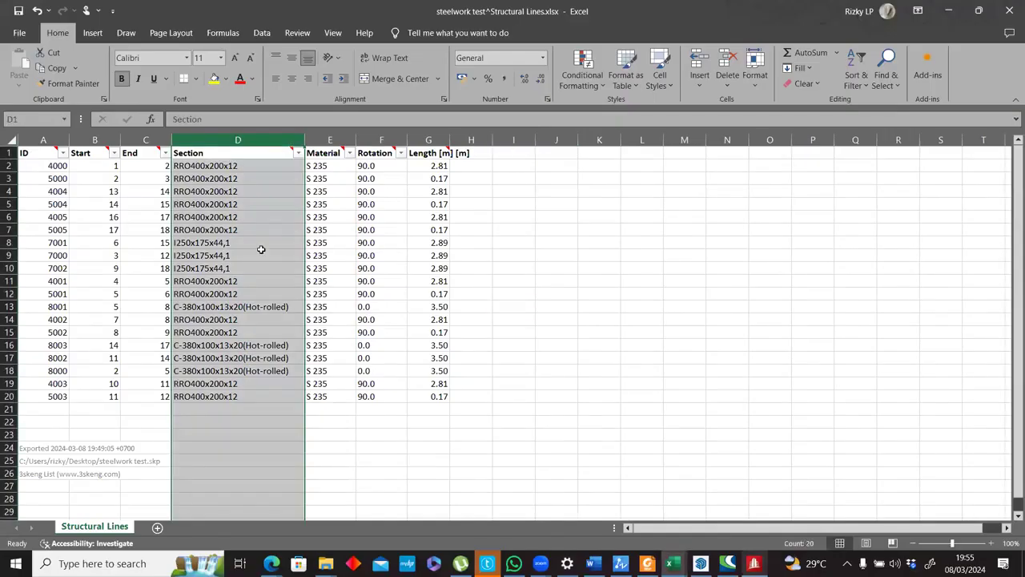
pyautogui.hotkey('ctrl', 'z')
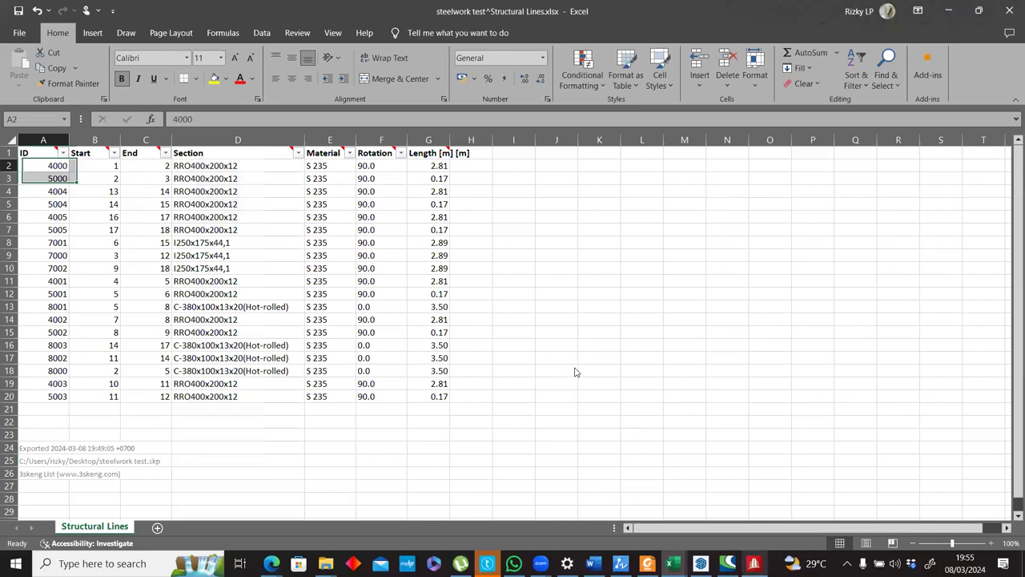
# Copy the Structural Lines rows A2:G20 into STAAD.Pro's Beams table with the default column mapping, and narrow the table again.
pyautogui.hotkey('alt', 'Tab')
pyautogui.hotkey('ctrl', 'v')
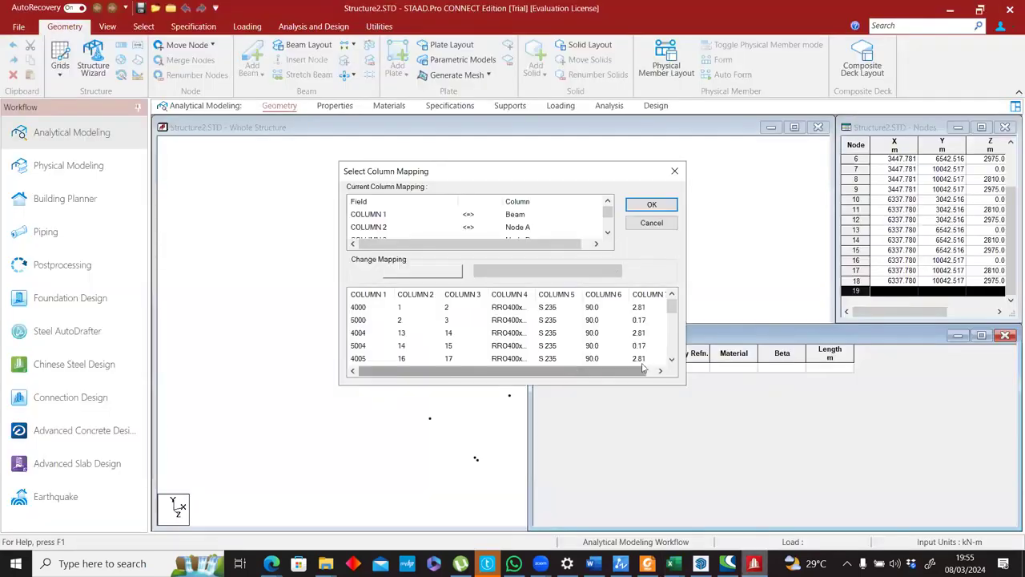
pyautogui.click(649, 208)
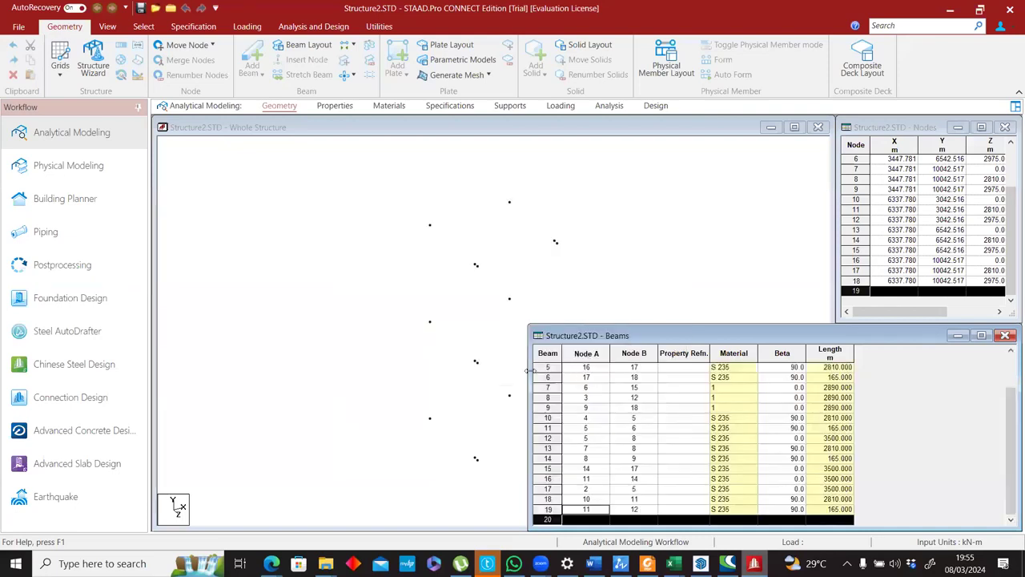
pyautogui.moveTo(529, 371); pyautogui.dragTo(835, 352)
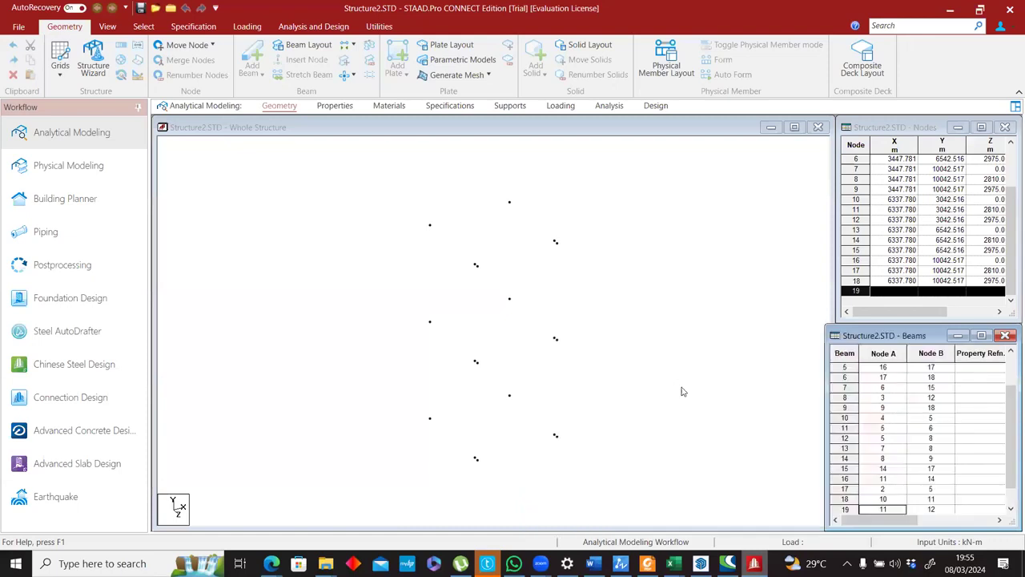
# Try to switch the whole-structure model to the Physical Modeling workflow and return to Analytical Modeling.
pyautogui.click(564, 343)
pyautogui.scroll(2, 565, 344)
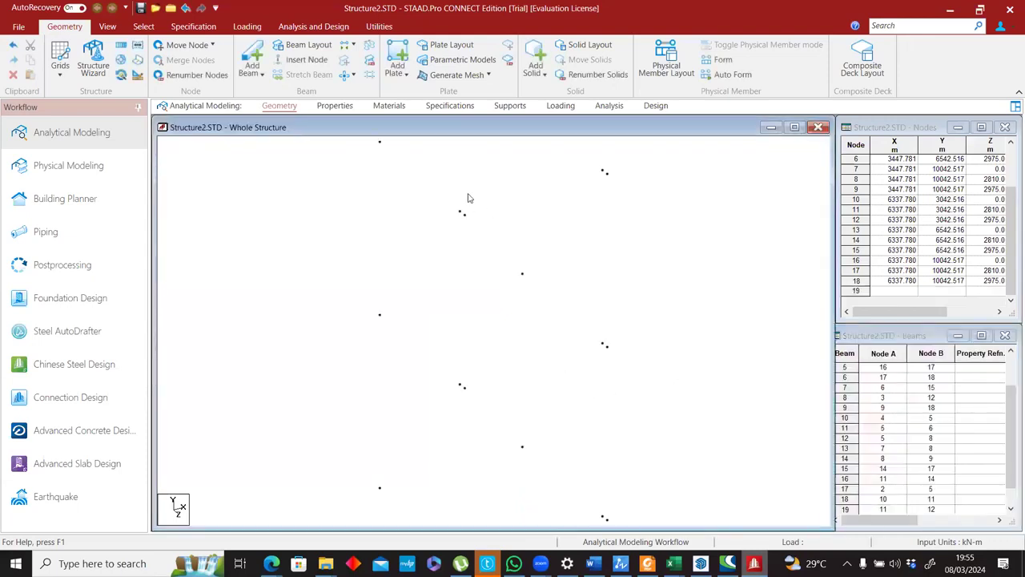
pyautogui.click(81, 164)
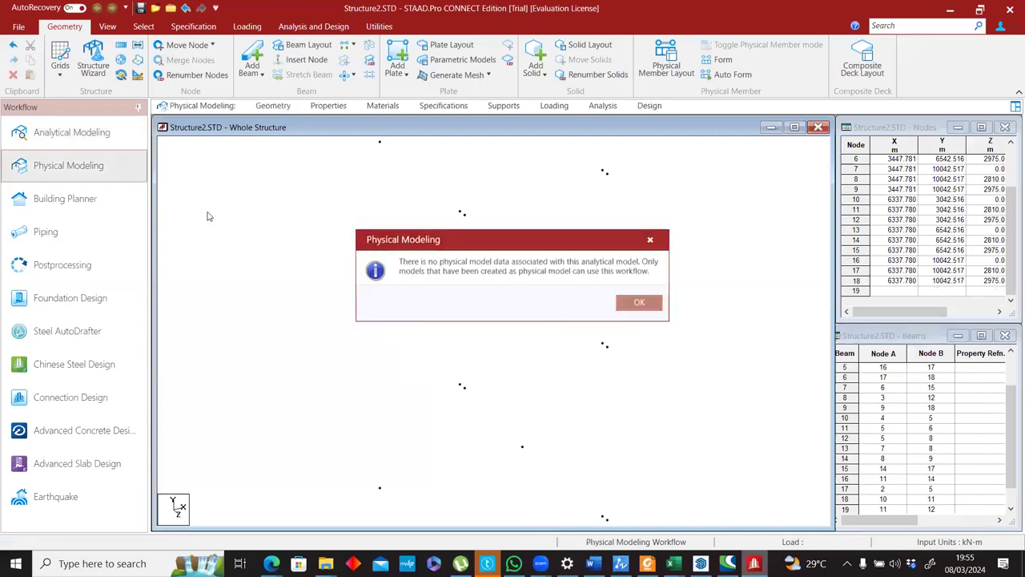
pyautogui.click(88, 131)
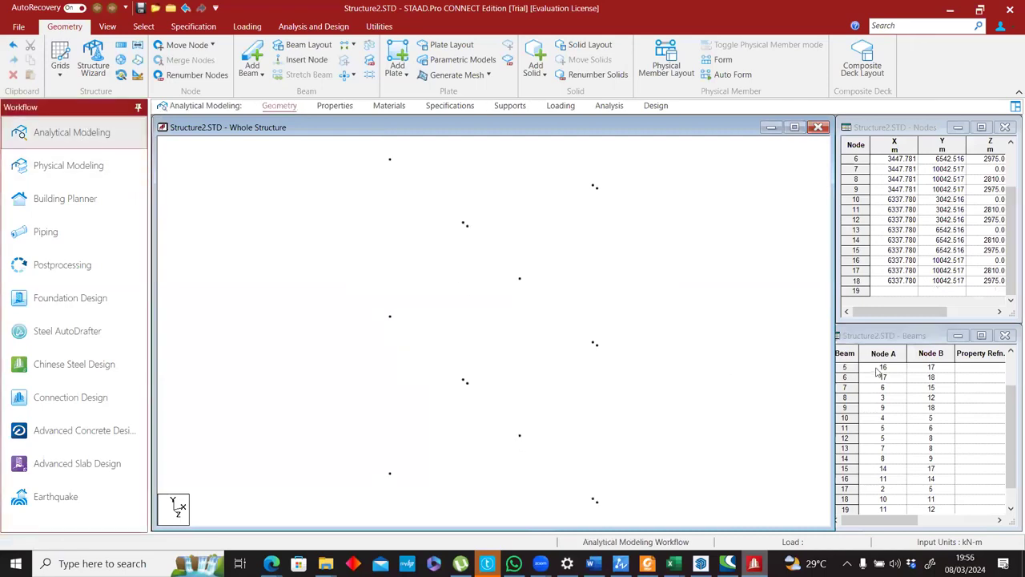
# Examine the Material, Beta and Length columns of the Beams table and the 3skeng Structural Nodes list in SketchUp.
pyautogui.scroll(-1, 897, 512)
pyautogui.click(969, 510)
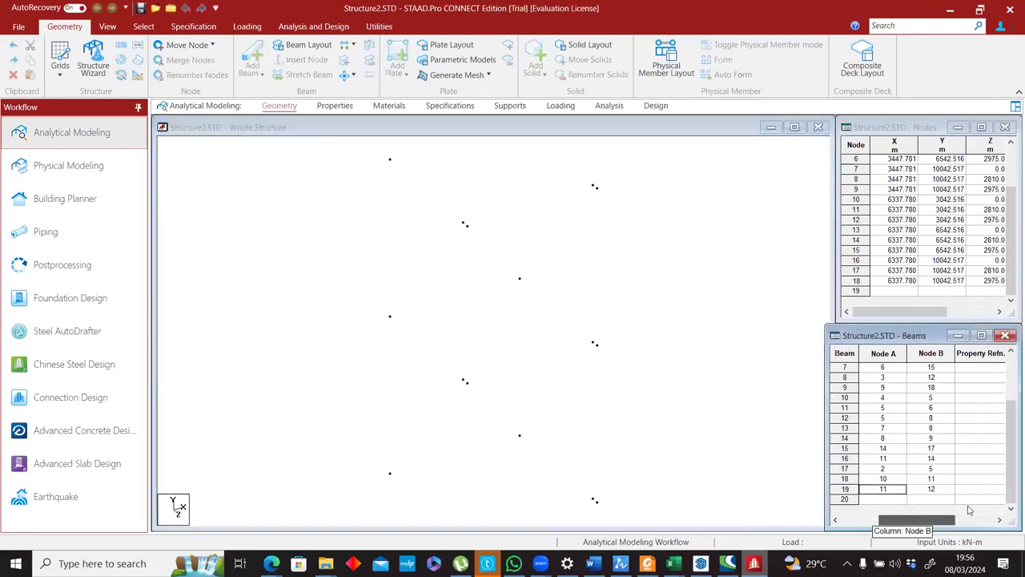
pyautogui.click(957, 521)
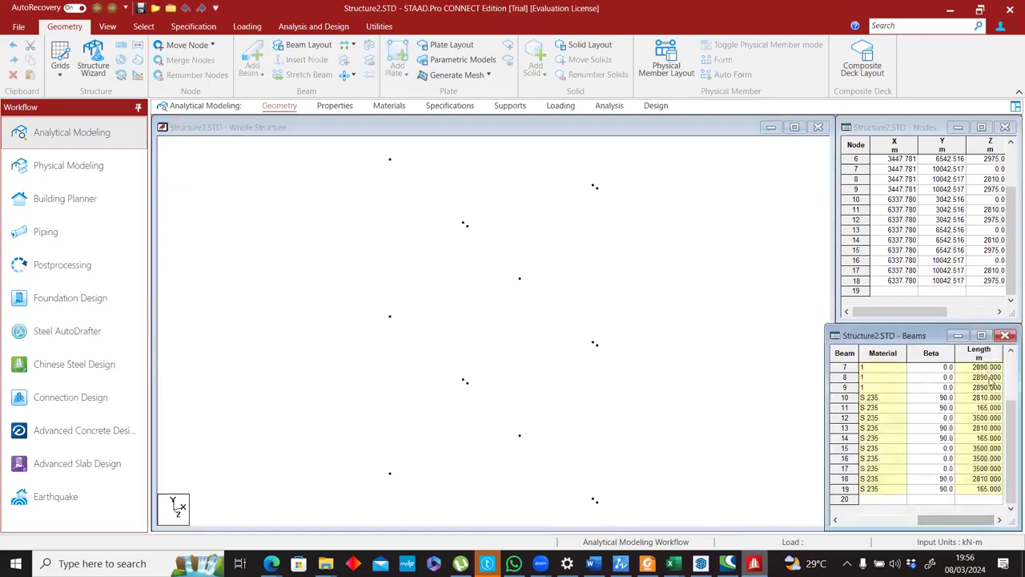
pyautogui.click(587, 395)
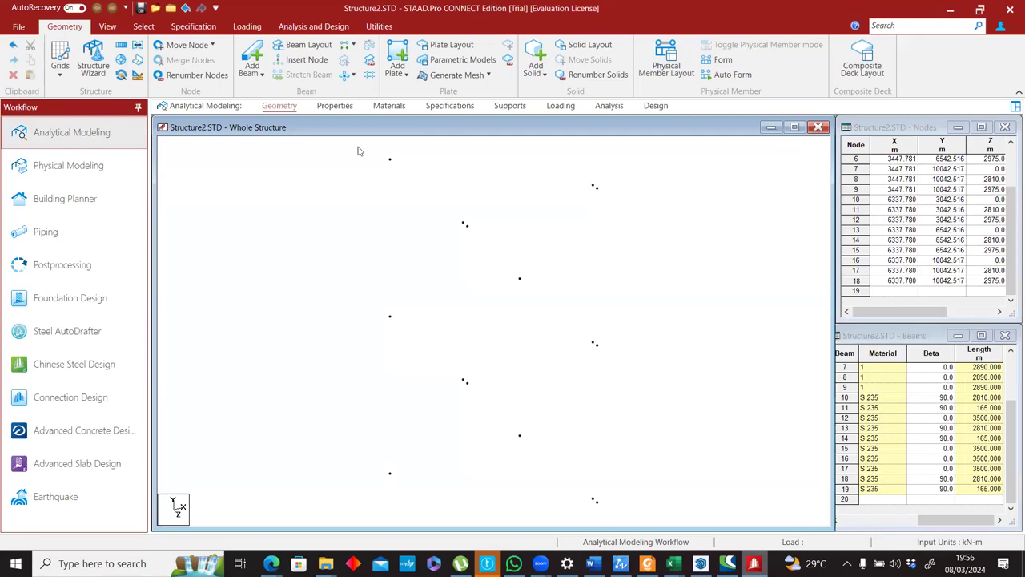
pyautogui.click(701, 563)
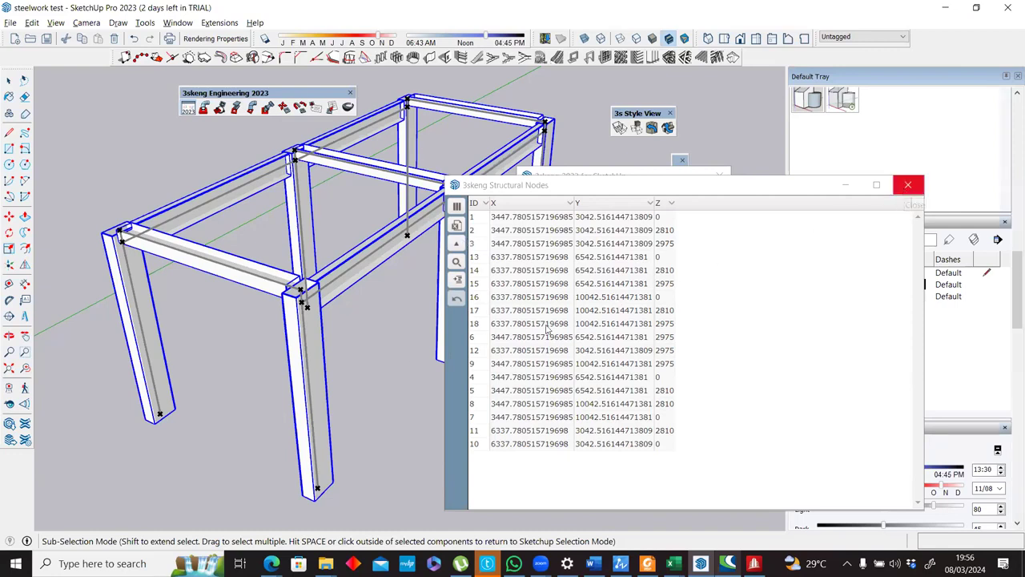
pyautogui.hotkey('alt', 'Tab')
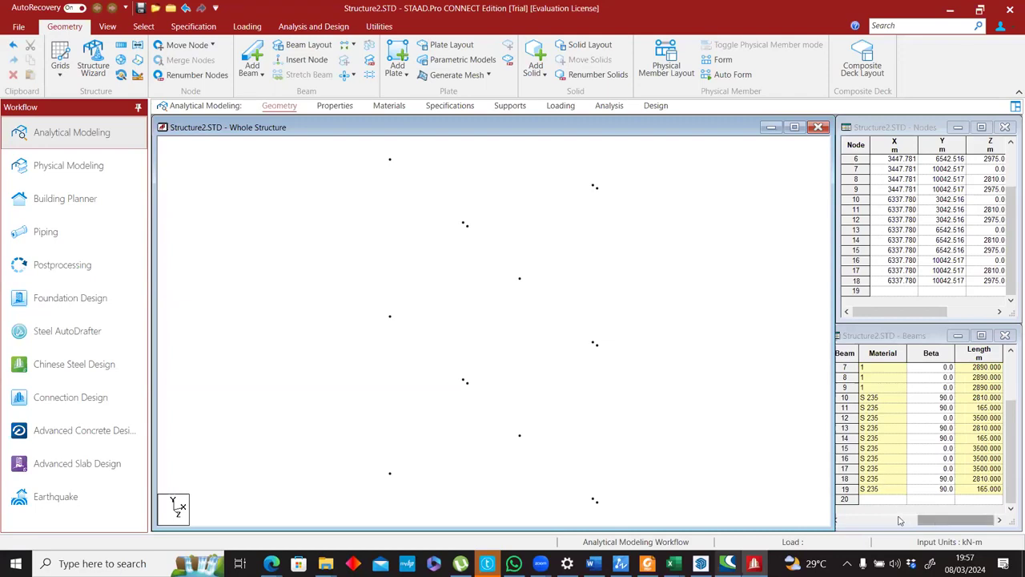
# Compare the Node A and Node B pairs in the Beams table with the rows of the Nodes table.
pyautogui.moveTo(929, 520); pyautogui.dragTo(847, 526)
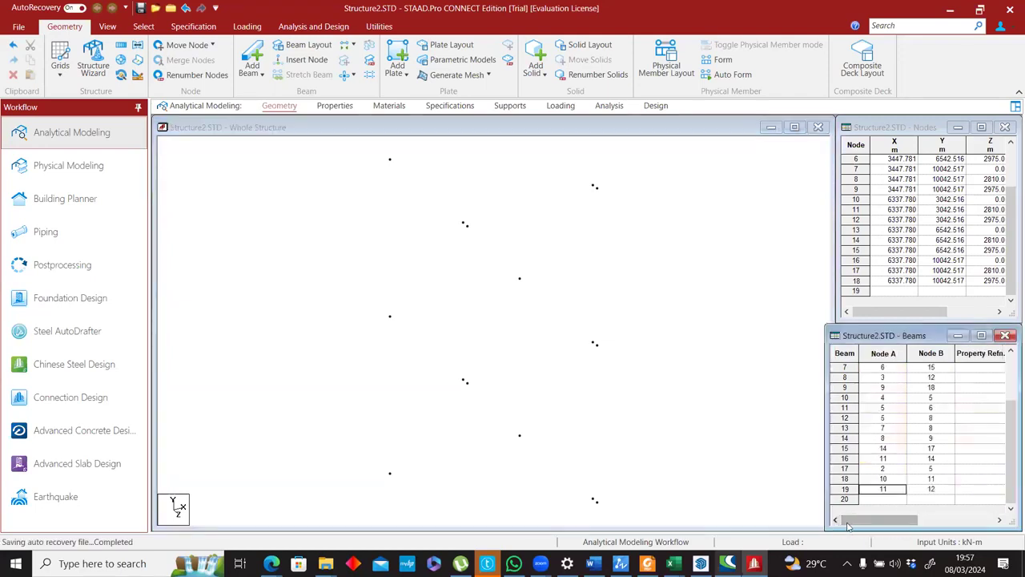
pyautogui.click(921, 521)
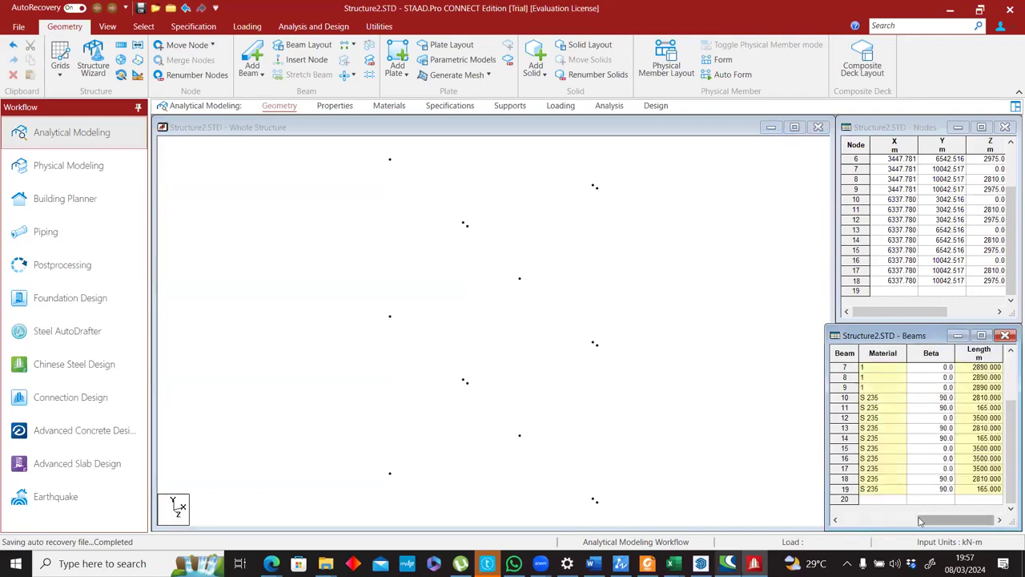
pyautogui.moveTo(919, 520); pyautogui.dragTo(862, 521)
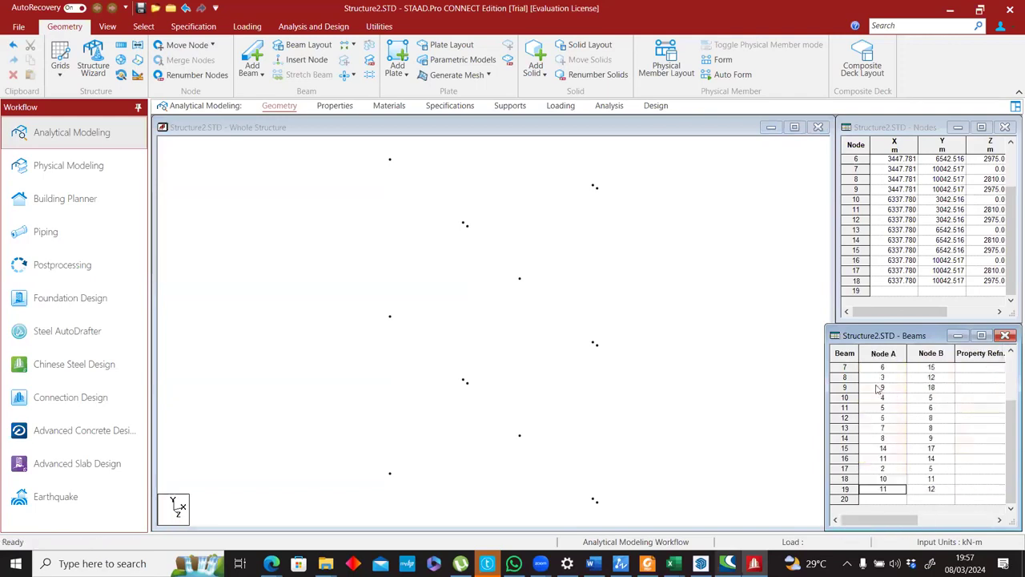
pyautogui.scroll(2, 885, 352)
pyautogui.scroll(2, 857, 159)
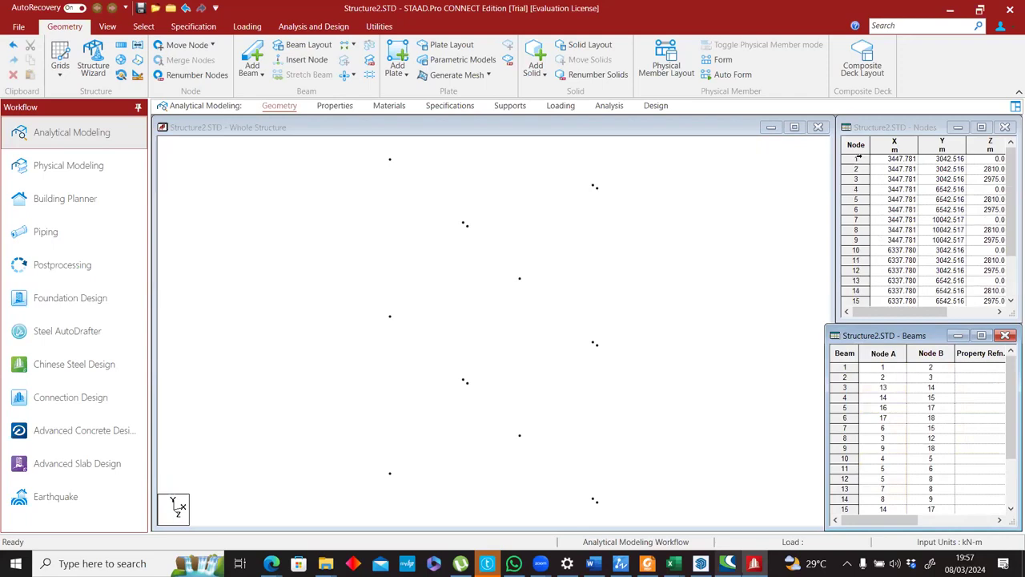
pyautogui.scroll(-2, 902, 222)
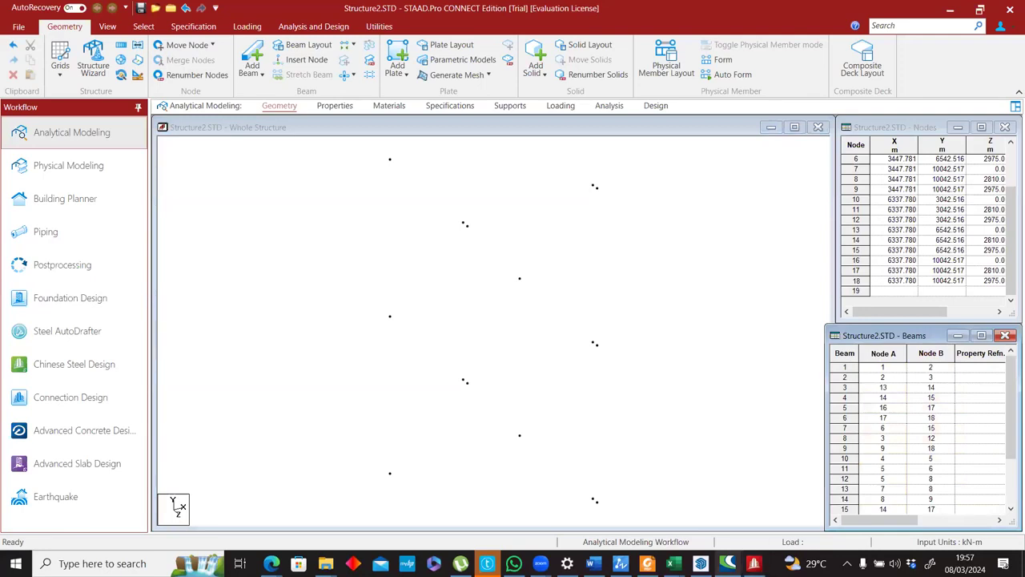
# Close STAAD.Pro with the Structure2 model, and close the 3skeng 2023 parameter window in SketchUp.
pyautogui.click(1010, 8)
pyautogui.click(558, 315)
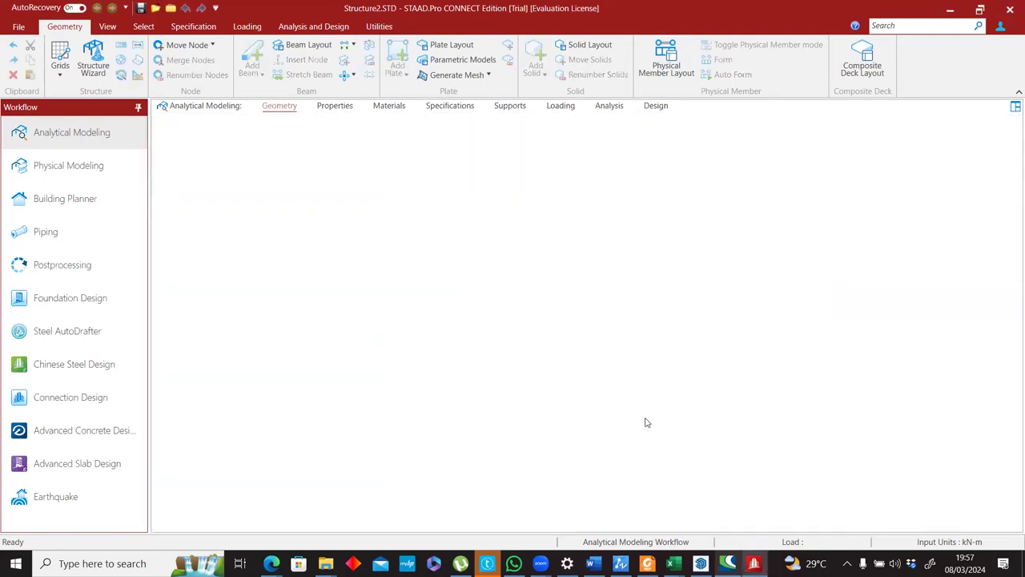
pyautogui.click(907, 185)
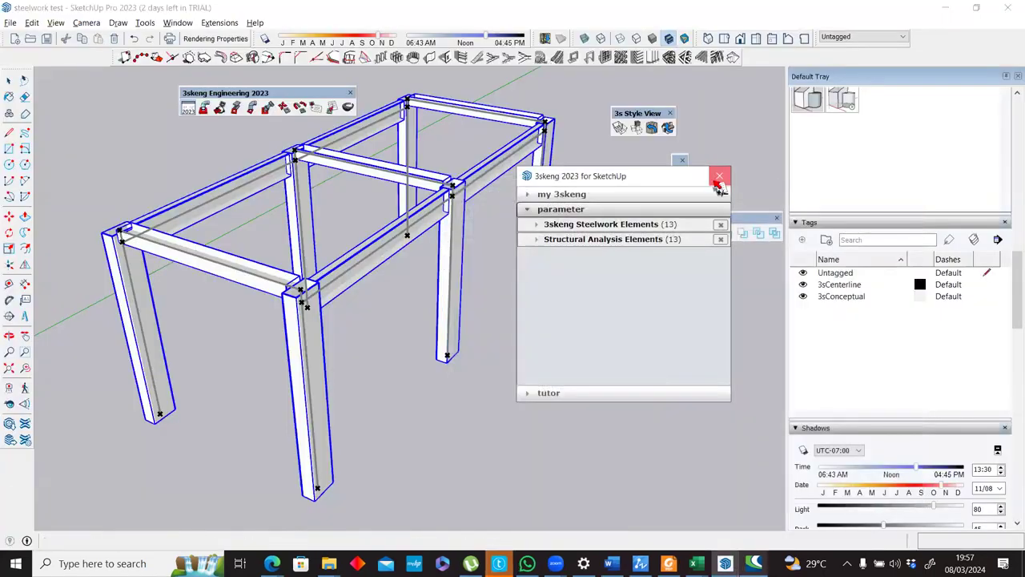
pyautogui.click(718, 175)
pyautogui.moveTo(344, 239); pyautogui.dragTo(664, 464, button='middle')
# Open Casa LayOut.skp from the Layout Files folder of SketchUp Training Dataset and dismiss the file version notice.
pyautogui.click(274, 563)
pyautogui.click(498, 504)
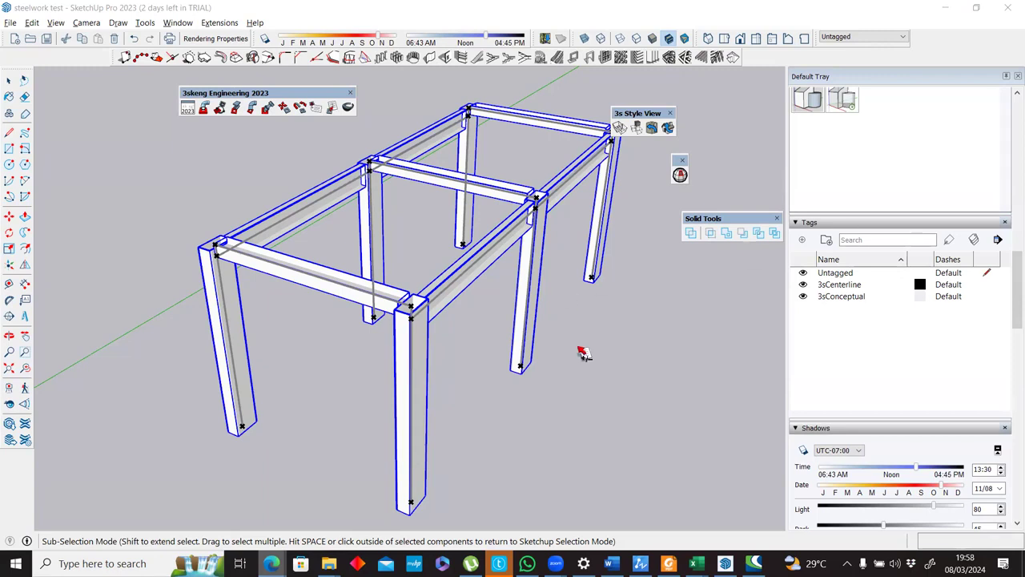
pyautogui.click(14, 25)
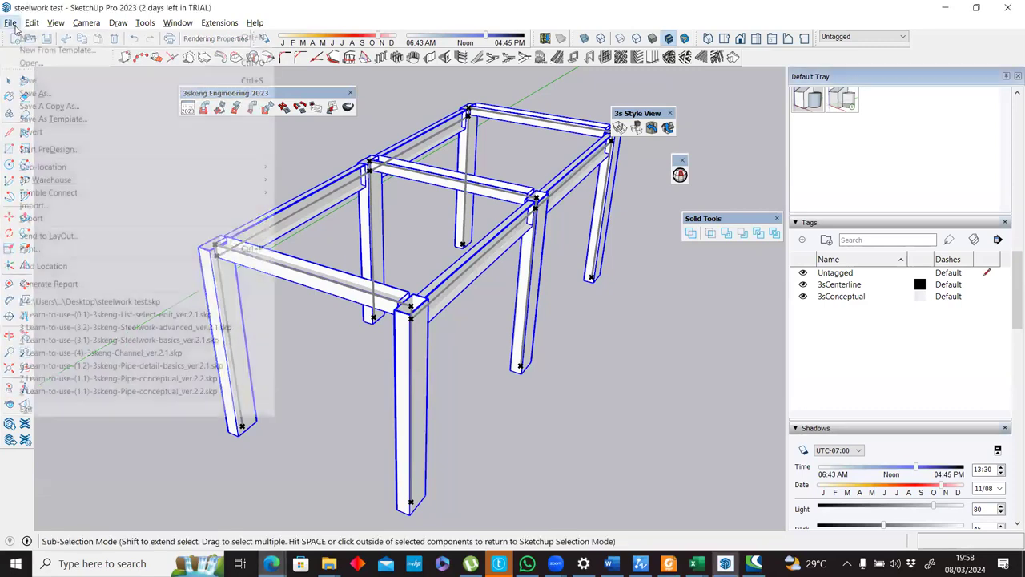
pyautogui.press('Escape')
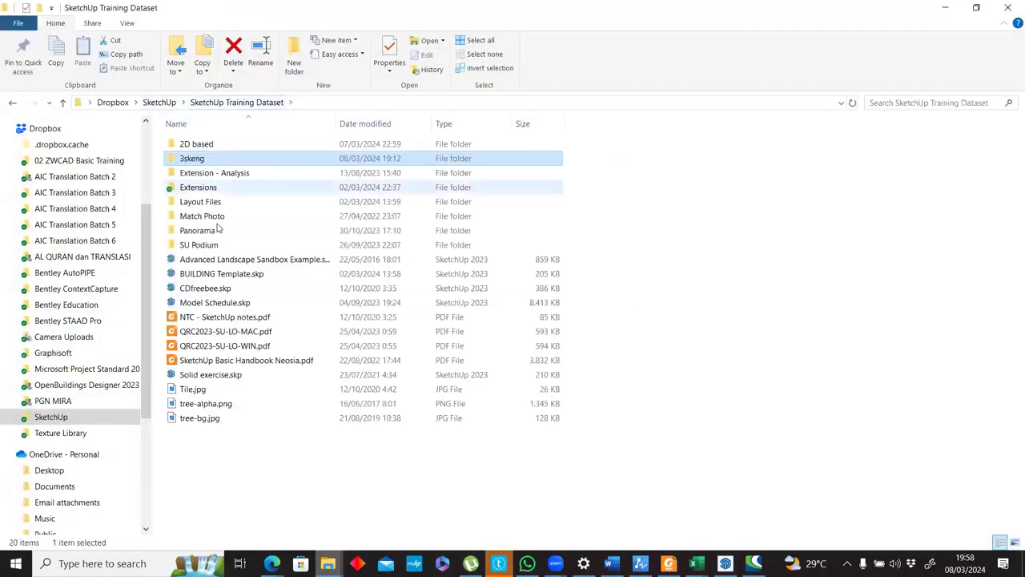
pyautogui.click(227, 236)
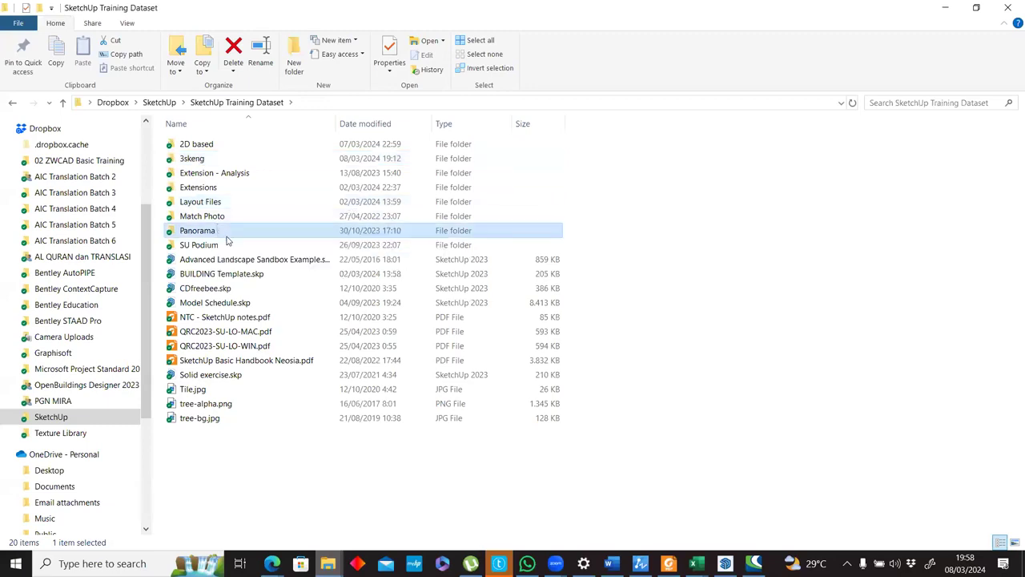
pyautogui.doubleClick(211, 202)
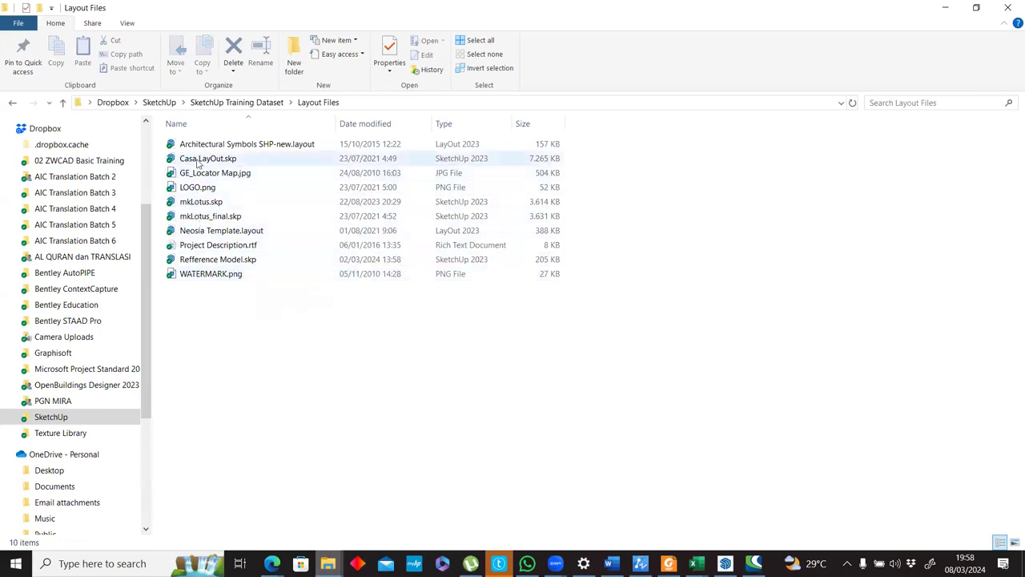
pyautogui.click(213, 161)
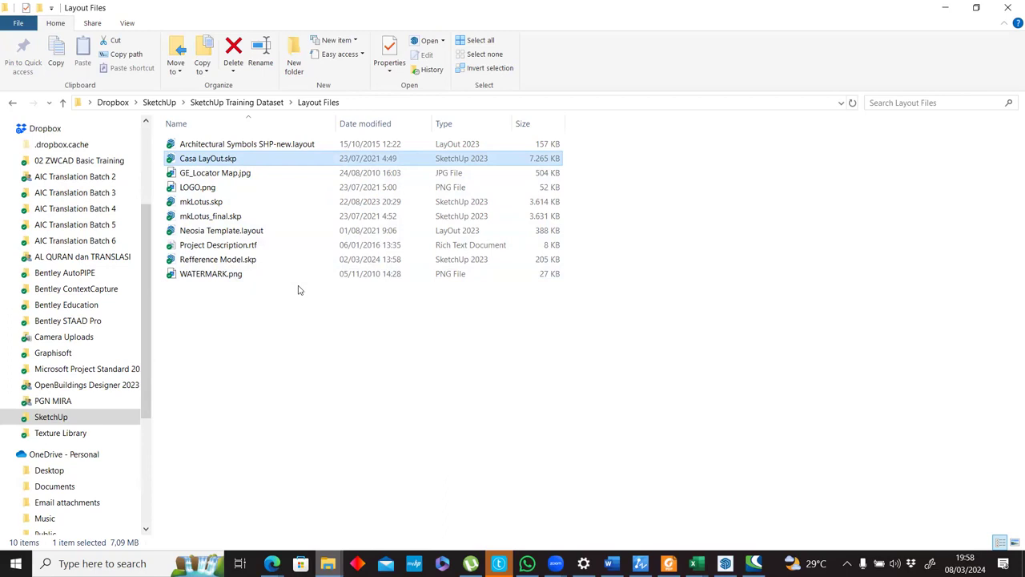
pyautogui.press('Return')
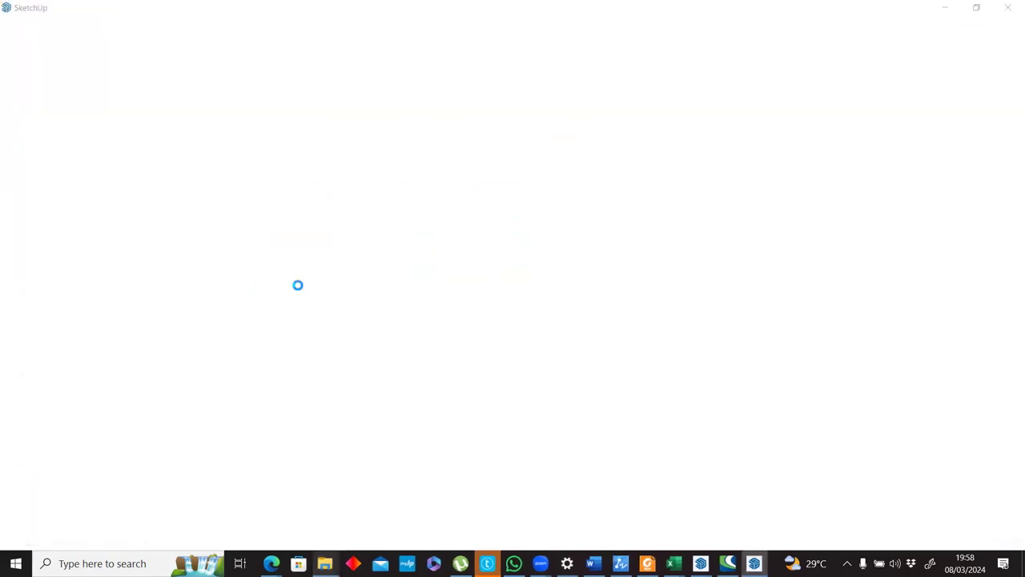
pyautogui.hotkey('alt', 'Tab')
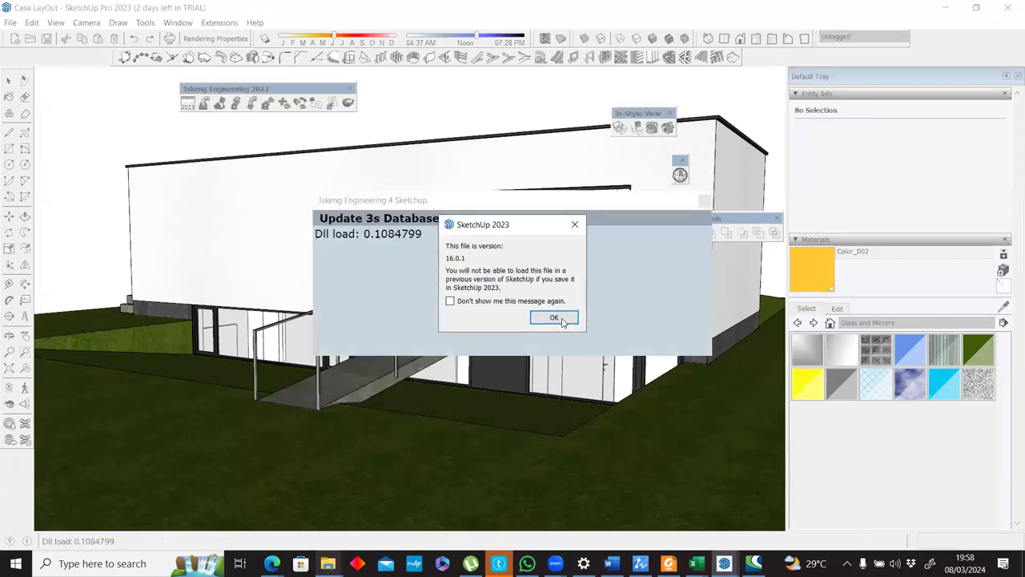
pyautogui.click(554, 318)
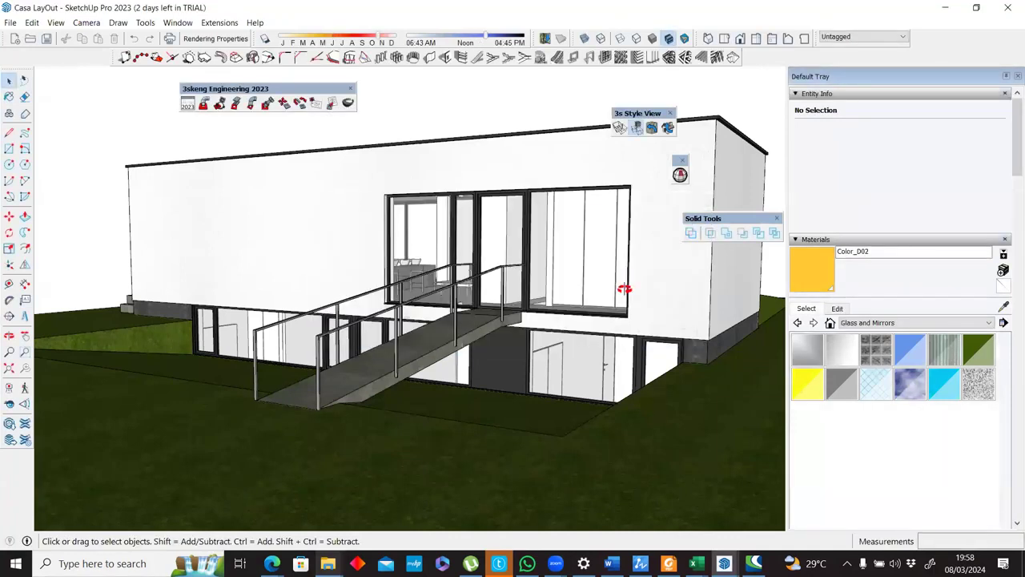
# Examine the house from outside, inspect its exterior wall group and read through the model's list of tags.
pyautogui.moveTo(601, 380); pyautogui.dragTo(514, 396, button='middle')
pyautogui.scroll(-3, 534, 364)
pyautogui.moveTo(513, 343); pyautogui.dragTo(539, 263, button='middle')
pyautogui.scroll(2, 548, 265)
pyautogui.scroll(2, 548, 265)
pyautogui.click(631, 255)
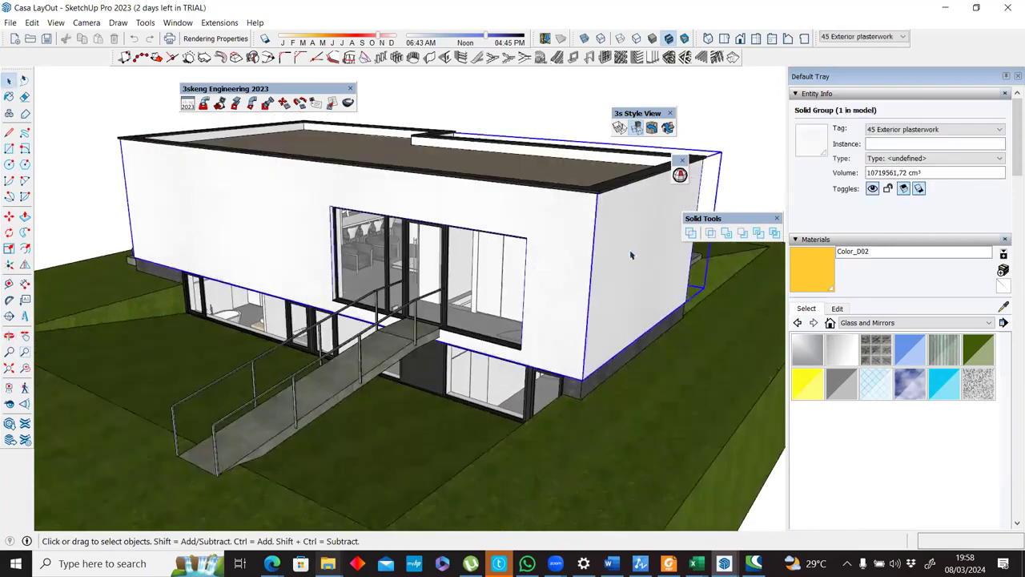
pyautogui.scroll(-3, 1011, 294)
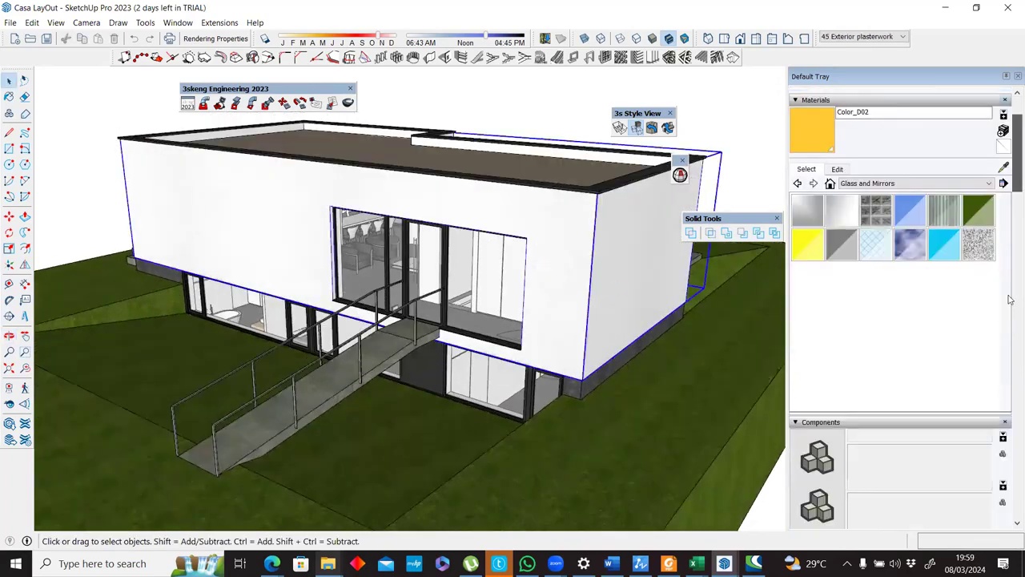
pyautogui.scroll(-5, 1005, 297)
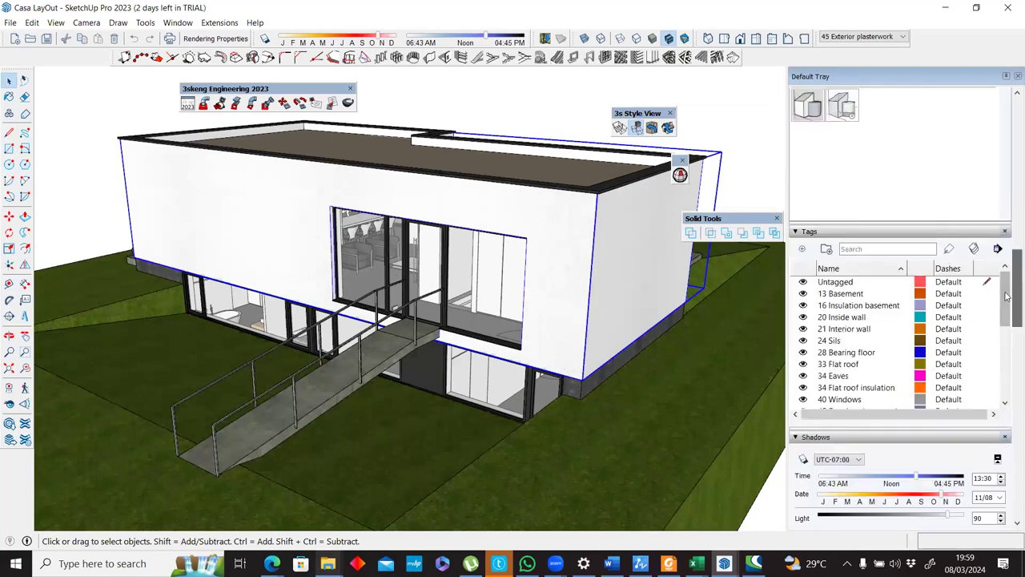
pyautogui.scroll(-3, 1000, 365)
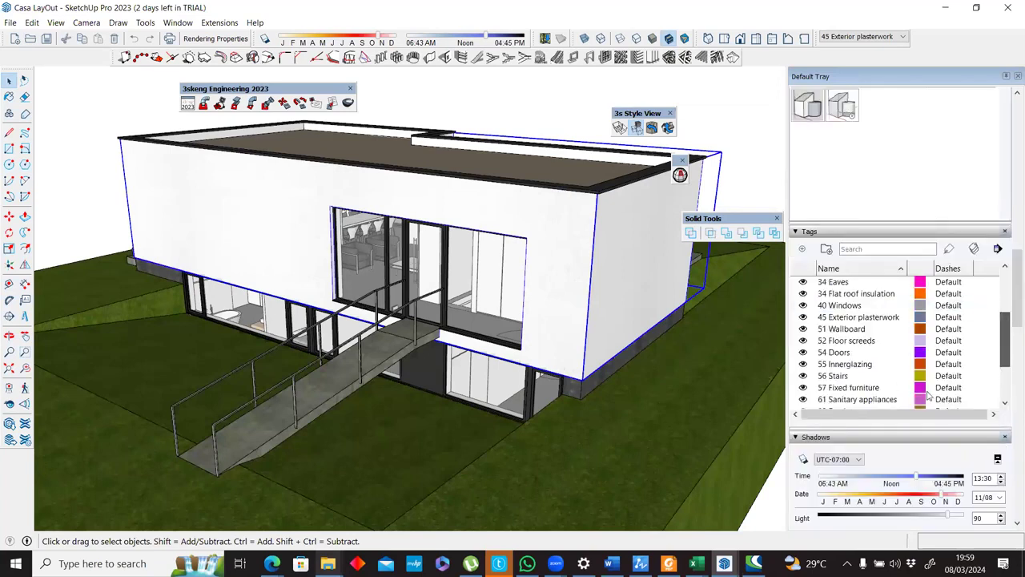
pyautogui.scroll(3, 880, 309)
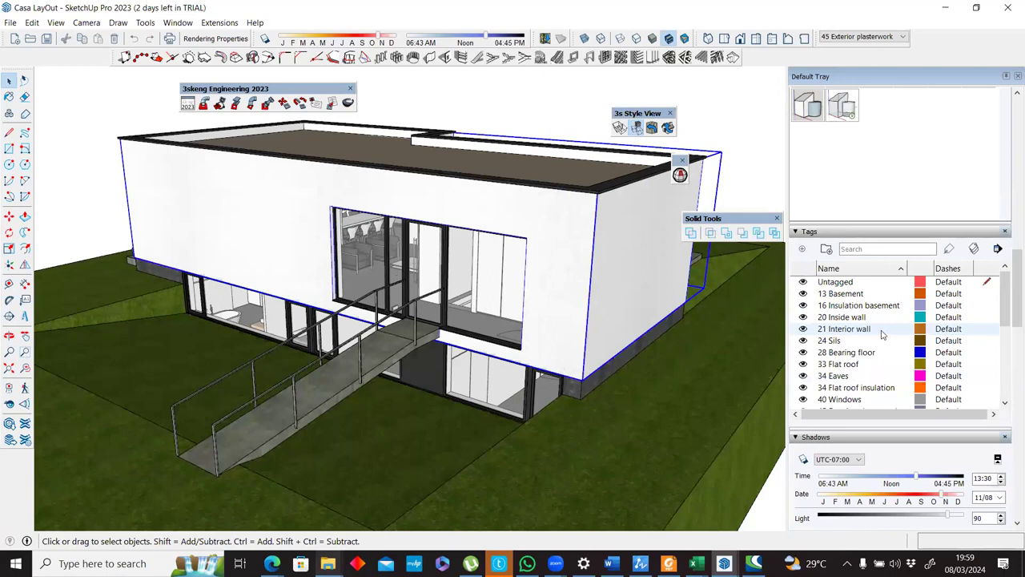
pyautogui.scroll(-10, 878, 333)
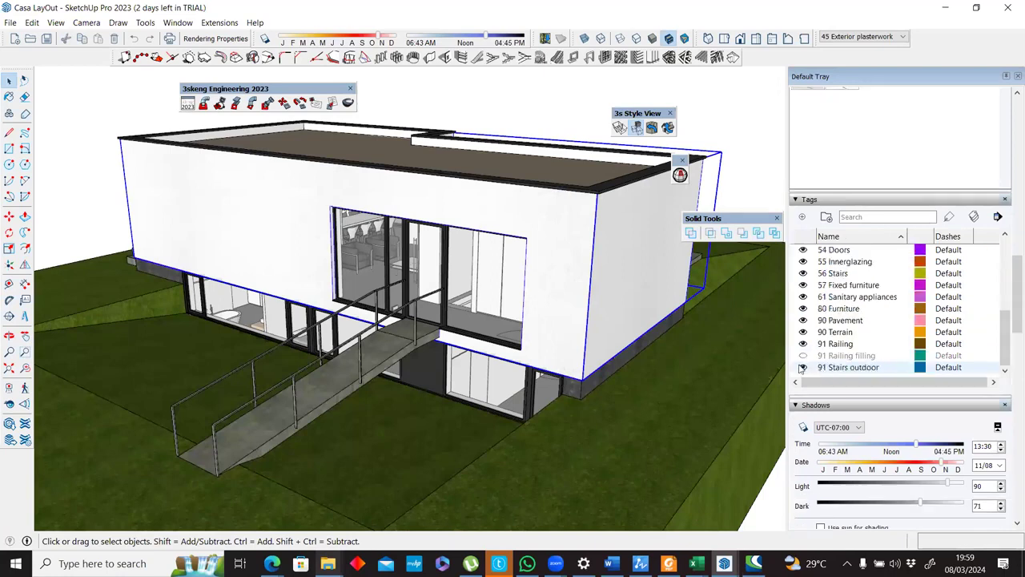
# Hide all of the model's tags together and show them all again, including 91 Railing filling.
pyautogui.click(803, 367)
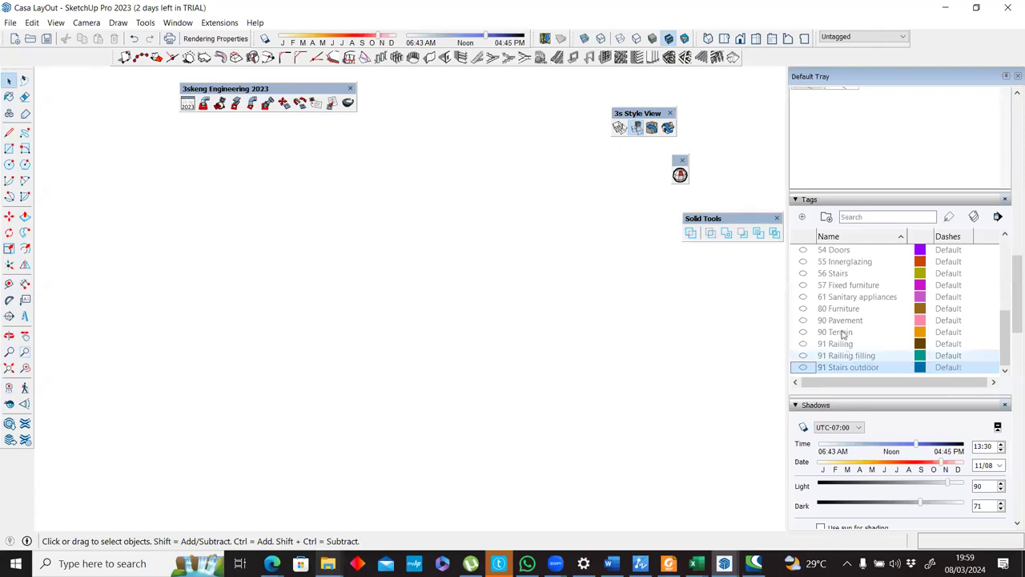
pyautogui.keyDown('shift'); pyautogui.click(819, 402); pyautogui.keyUp('shift')
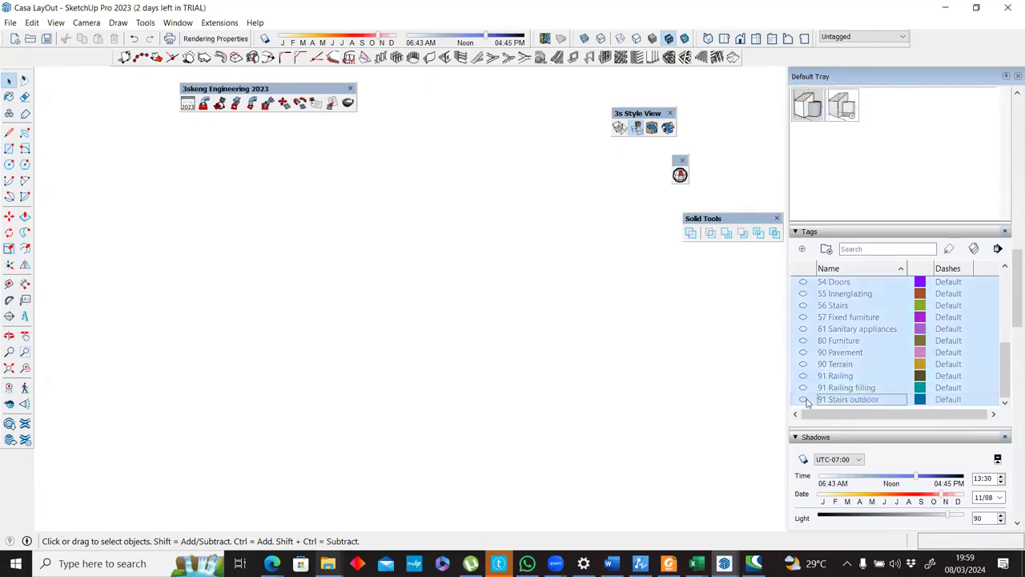
pyautogui.click(804, 400)
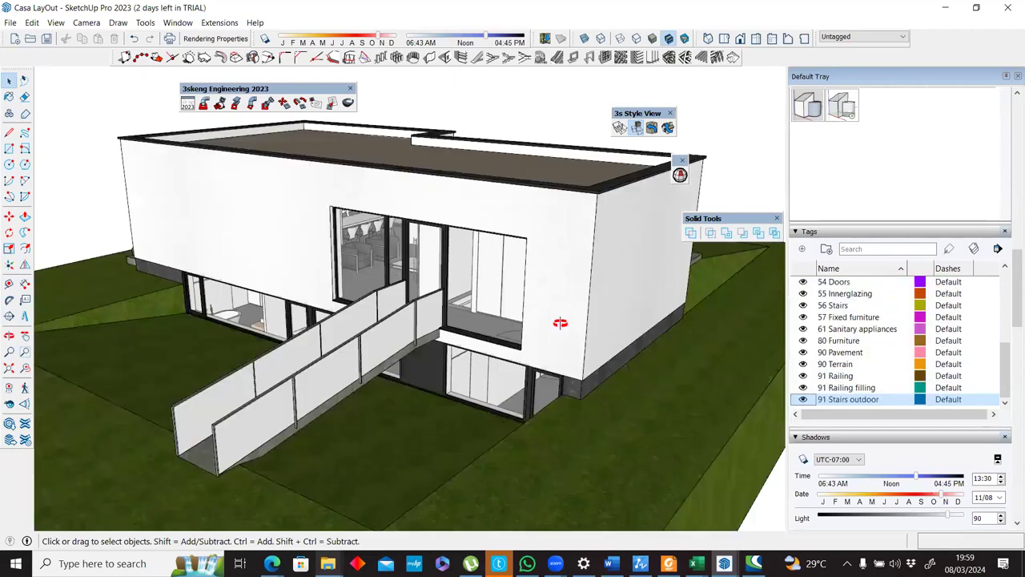
pyautogui.moveTo(560, 323); pyautogui.dragTo(577, 319, button='middle')
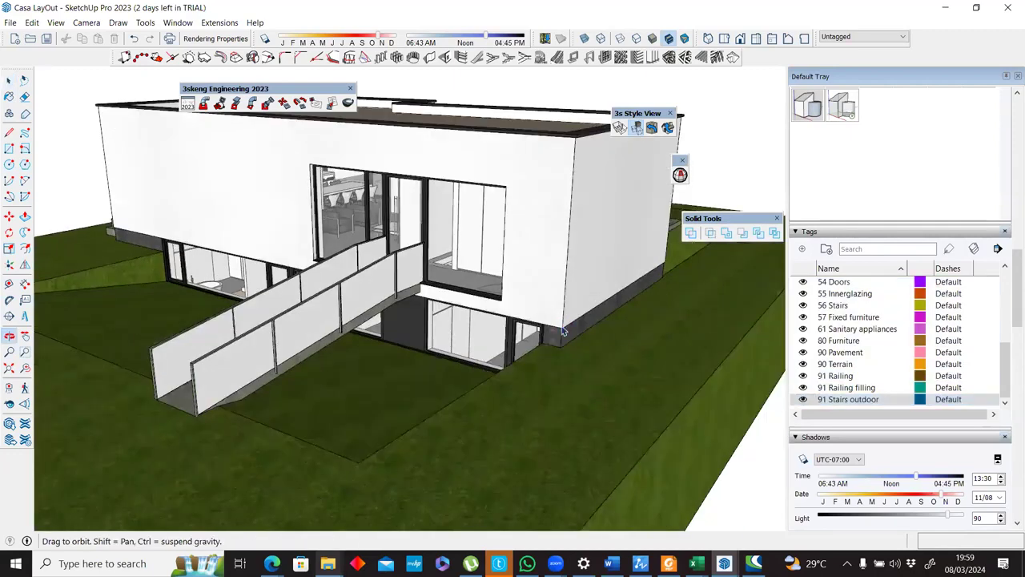
# Examine the house, its ramp and its exterior plasterwork group from several angles alongside the tag list.
pyautogui.click(537, 222)
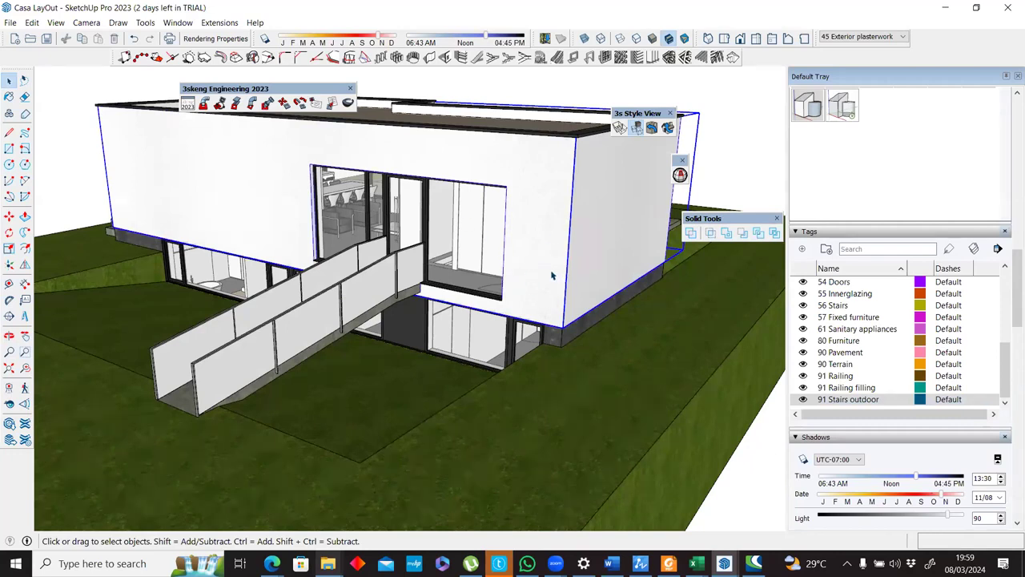
pyautogui.scroll(-3, 723, 293)
pyautogui.moveTo(723, 293); pyautogui.dragTo(621, 402, button='middle')
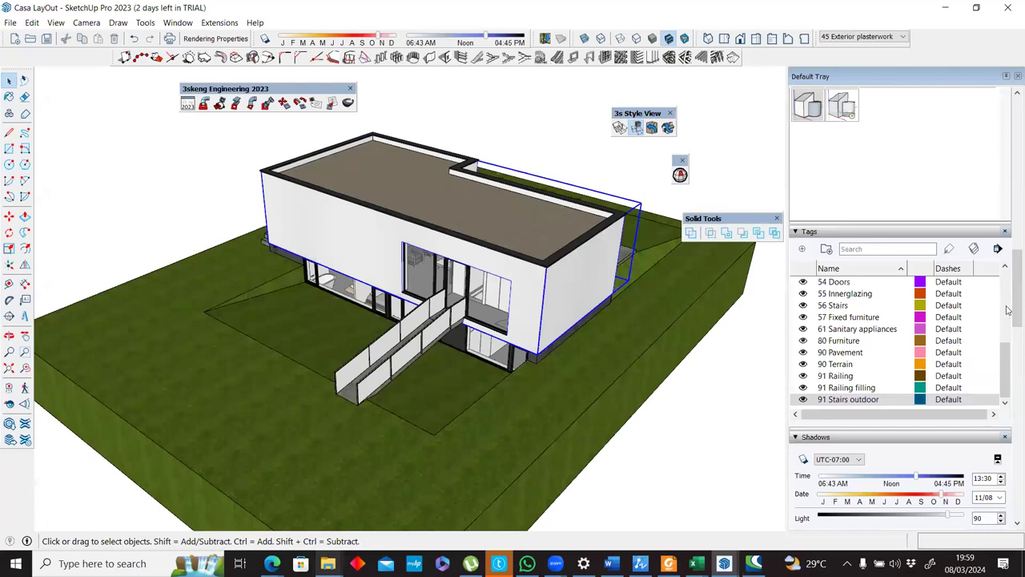
pyautogui.scroll(5, 892, 331)
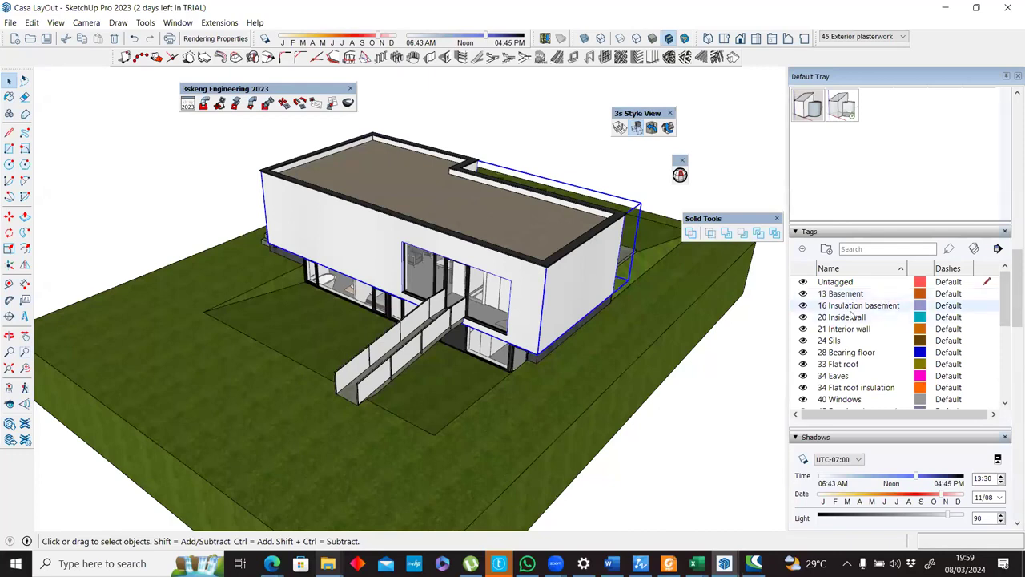
pyautogui.click(493, 116)
pyautogui.scroll(5, 474, 310)
pyautogui.moveTo(476, 304); pyautogui.dragTo(414, 288, button='middle')
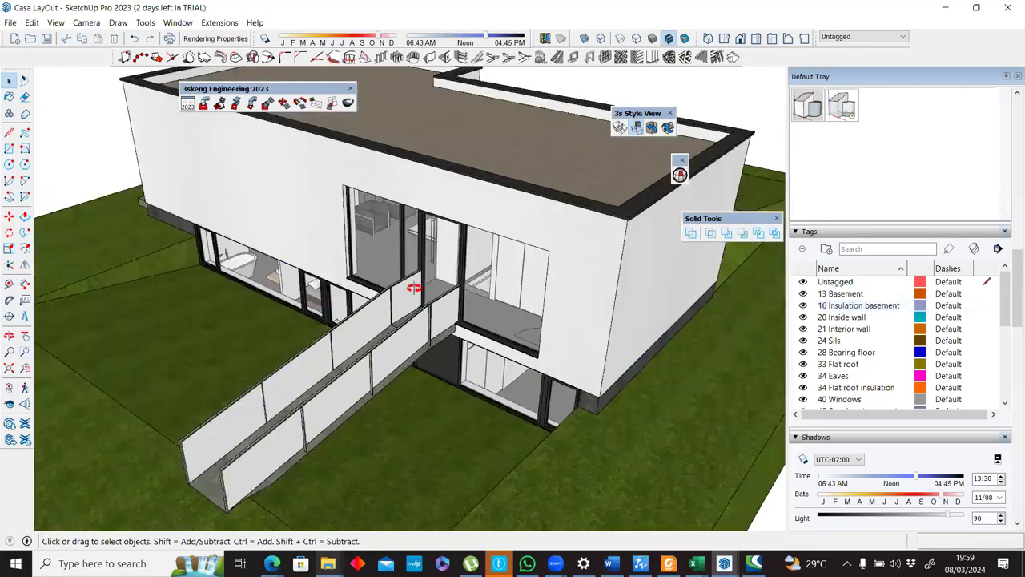
pyautogui.scroll(5, 528, 297)
pyautogui.moveTo(611, 234); pyautogui.dragTo(541, 258, button='middle')
pyautogui.scroll(-7, 541, 259)
pyautogui.click(591, 265)
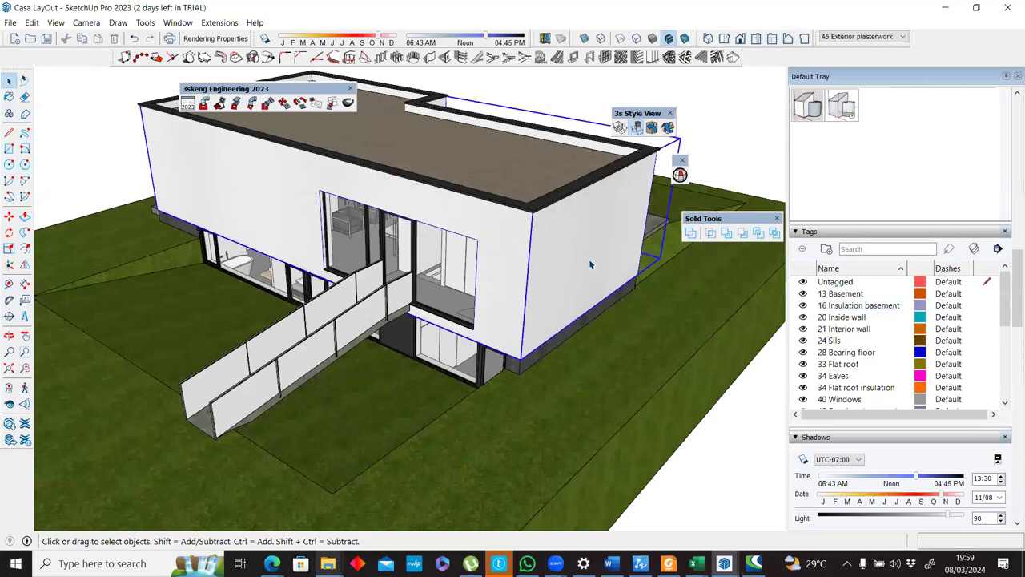
pyautogui.click(725, 436)
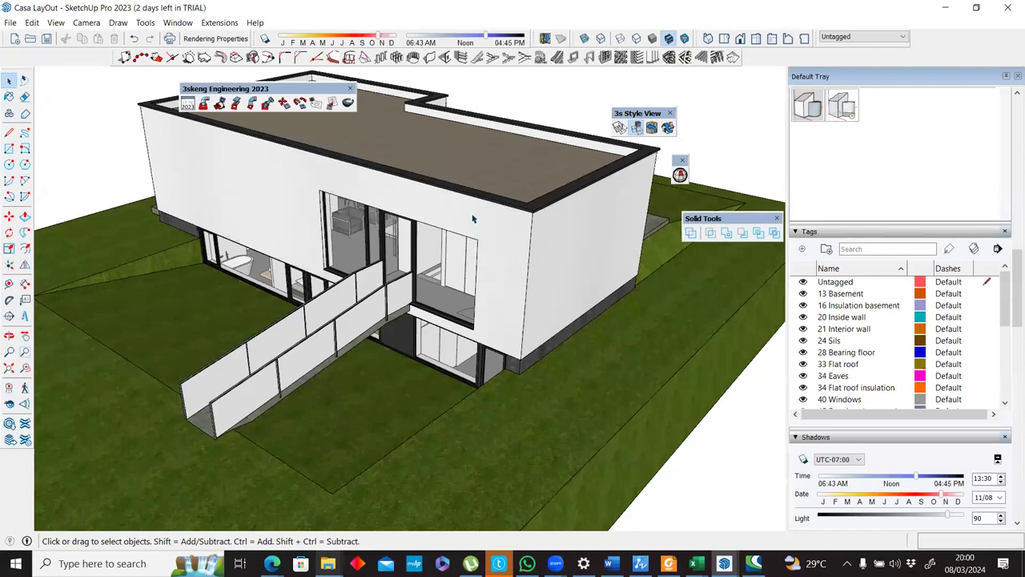
# Place a vertical section plane parallel to the front facade with the name Section 1 and symbol 1.
pyautogui.scroll(-3, 472, 219)
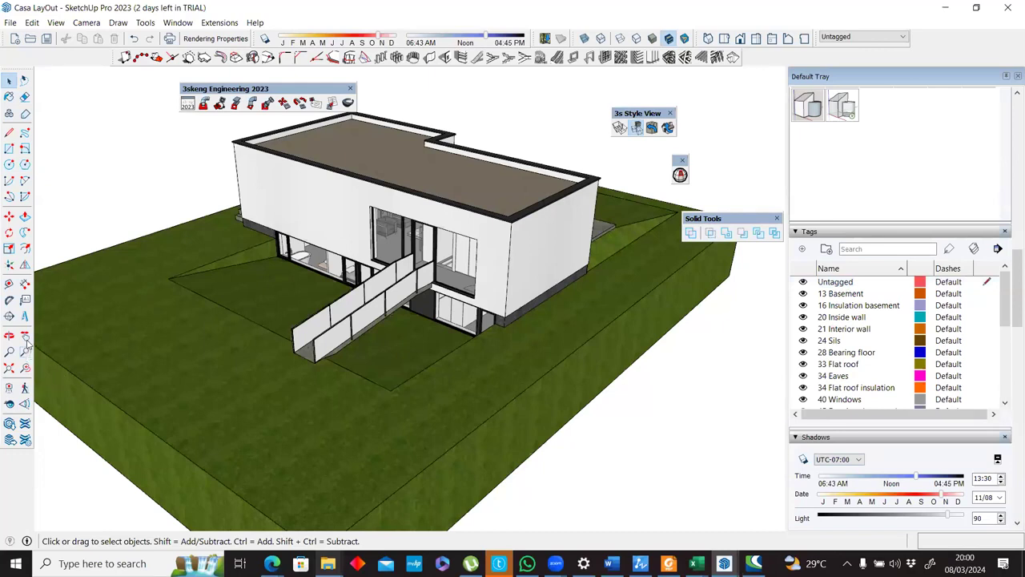
pyautogui.click(9, 315)
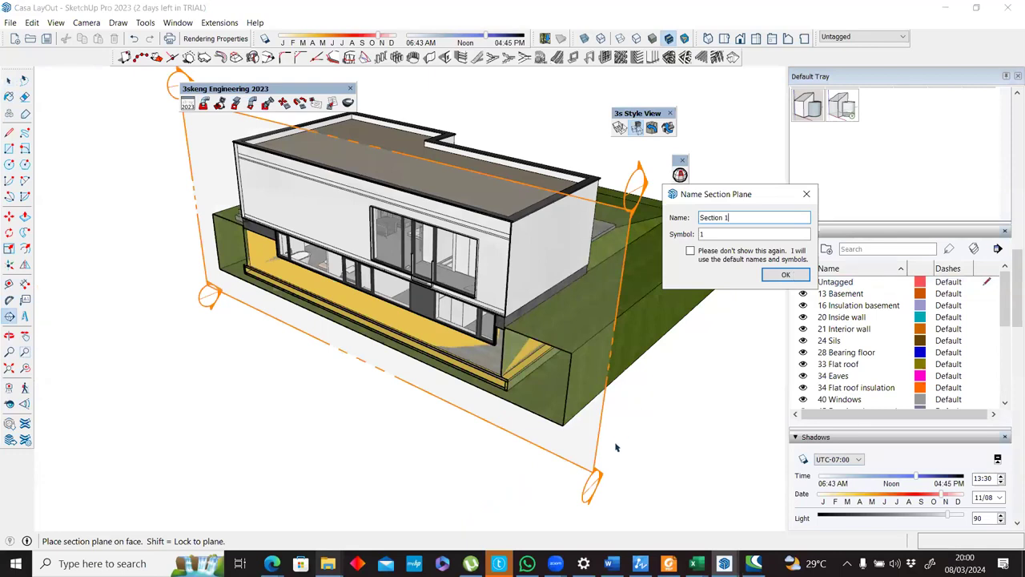
pyautogui.press('Return')
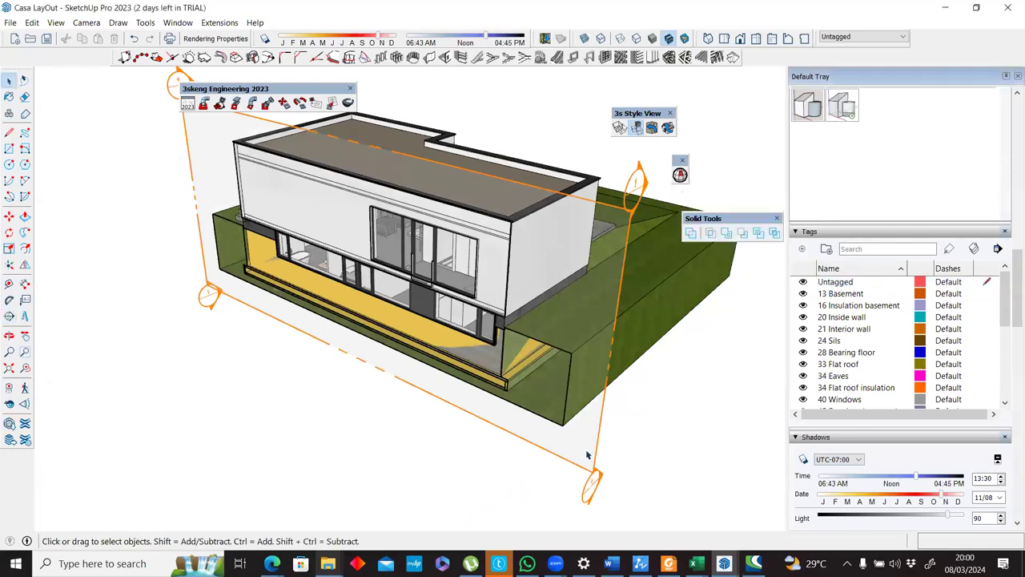
# Move the section plane back from the front facade into the house to cut through the rooms on both floors.
pyautogui.press('m')
pyautogui.click(610, 418)
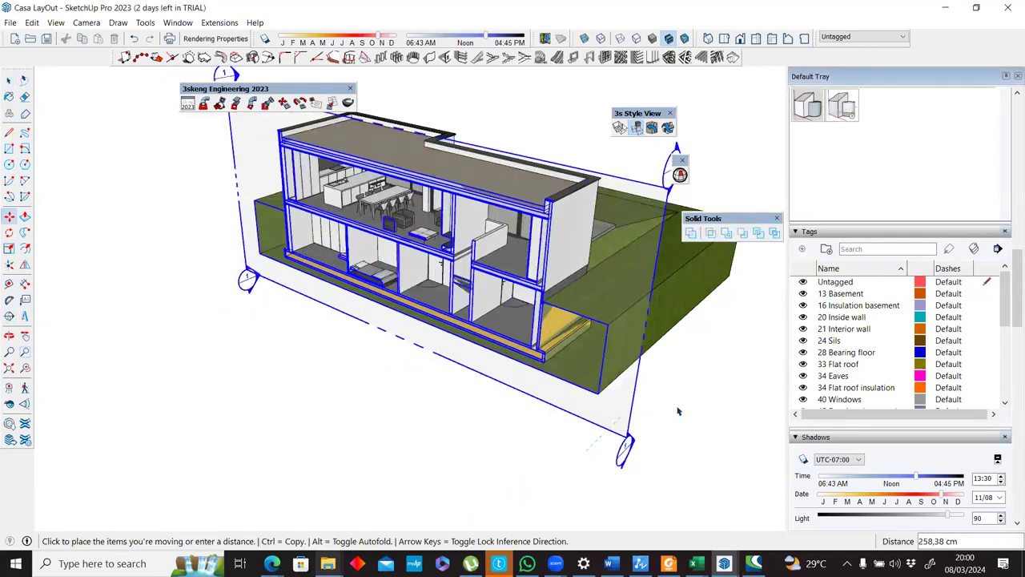
pyautogui.click(624, 413)
pyautogui.press('space')
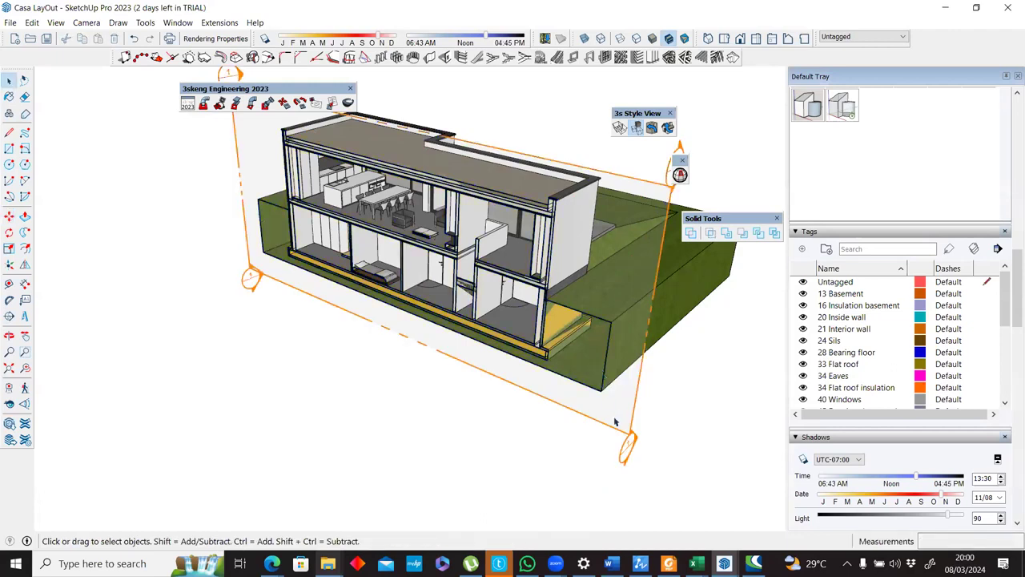
# Align the view to the section plane to look straight at the cut through the house.
pyautogui.rightClick(630, 265)
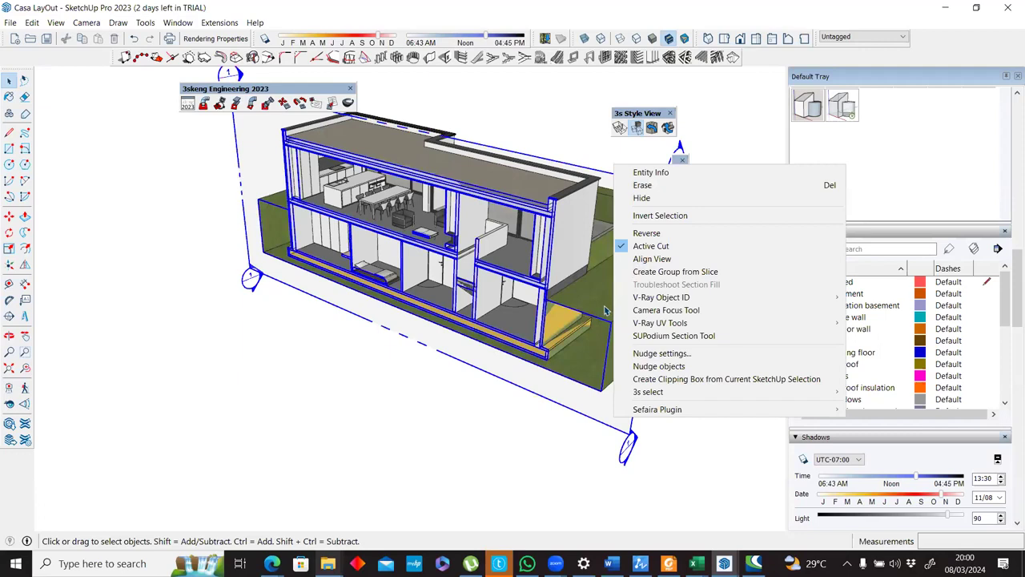
pyautogui.click(652, 258)
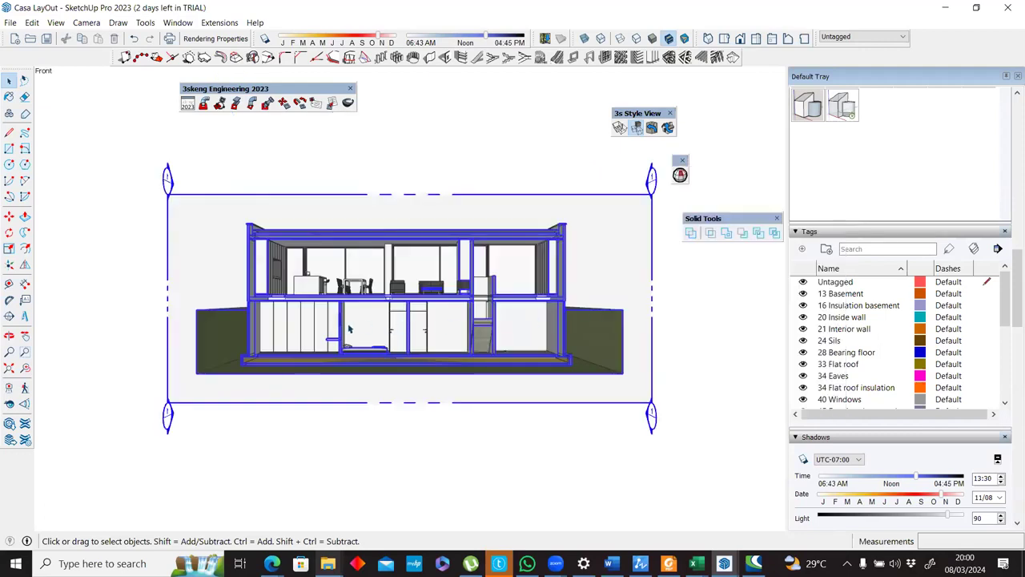
pyautogui.scroll(2, 348, 328)
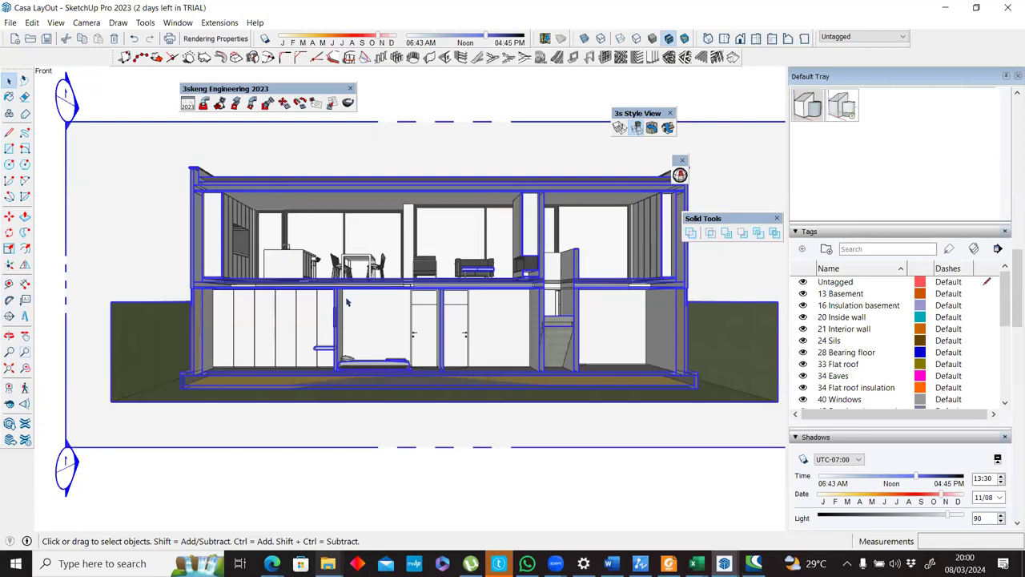
# Switch the camera from perspective to parallel projection for the front section view of the house.
pyautogui.click(87, 23)
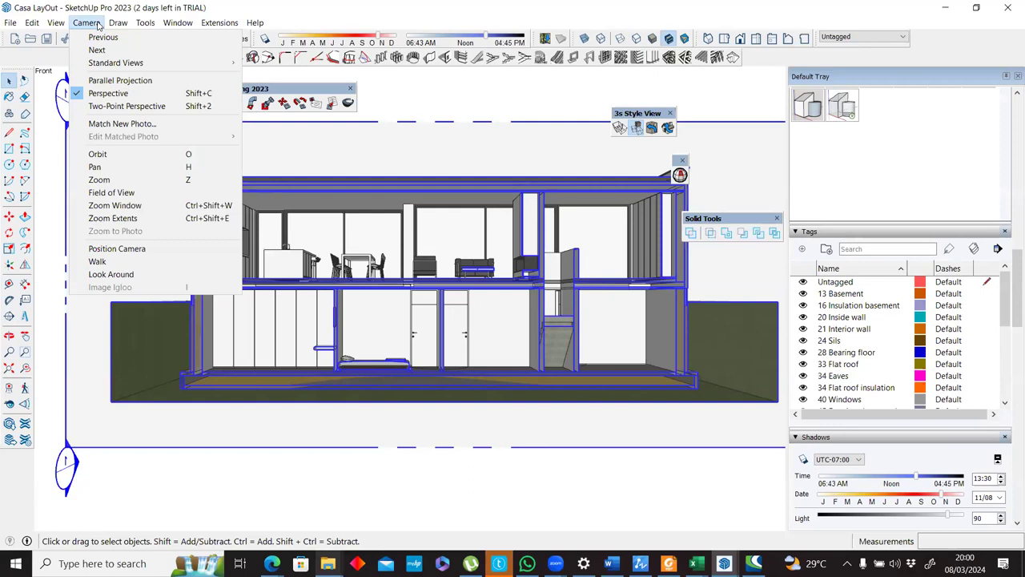
pyautogui.click(117, 96)
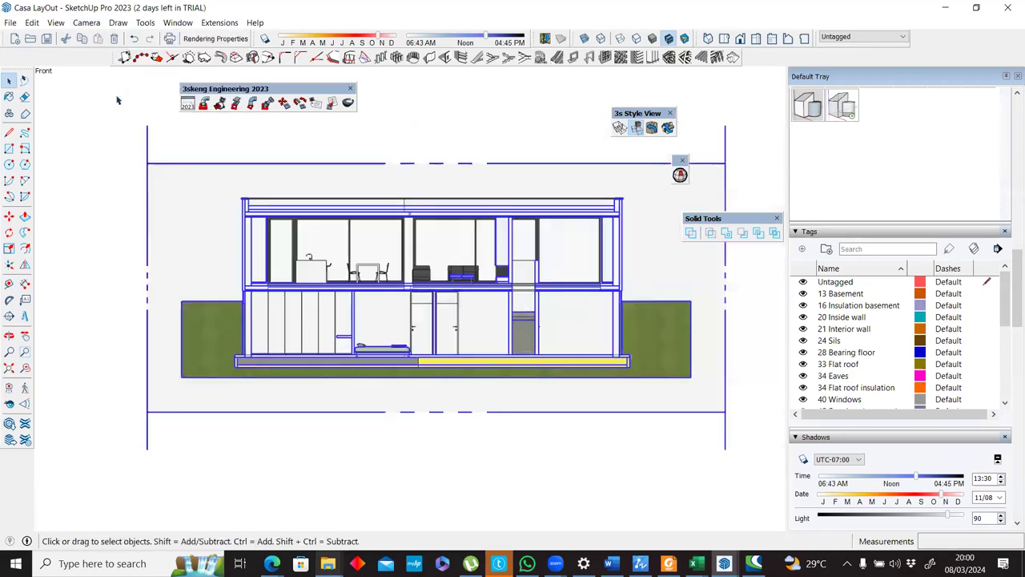
pyautogui.scroll(1, 393, 225)
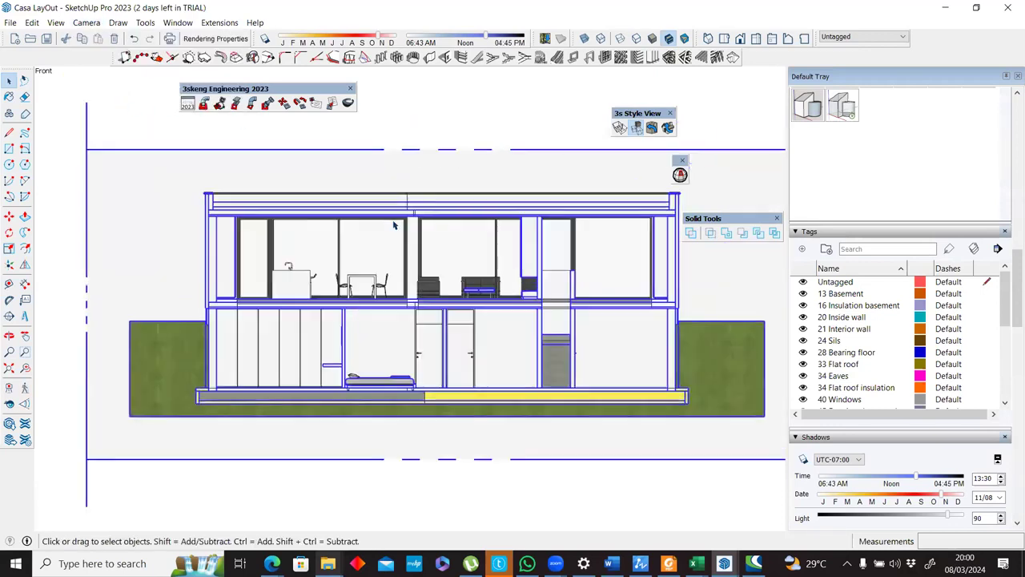
pyautogui.scroll(1, 393, 225)
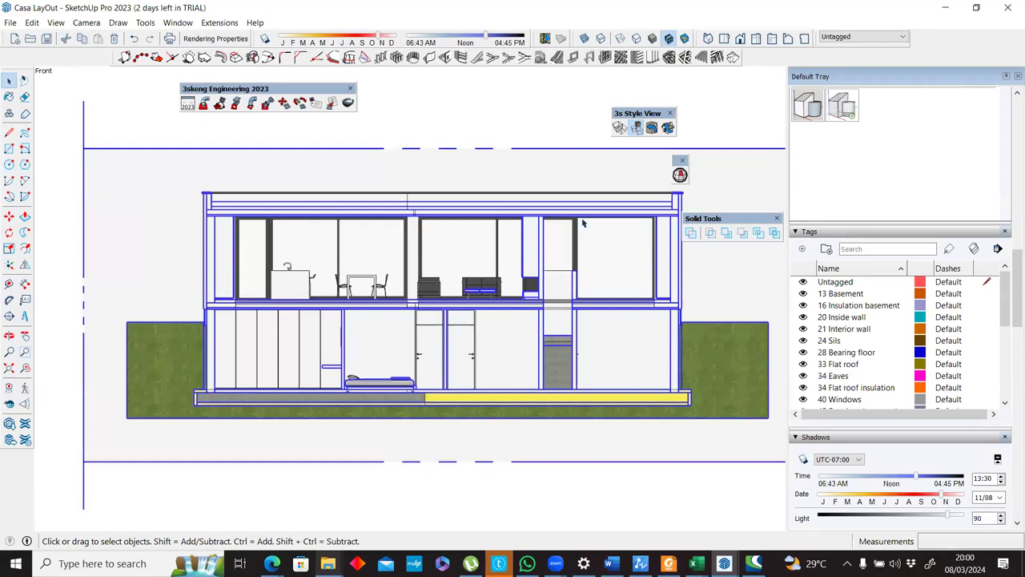
# Deselect the section plane and hide section planes in the view while keeping the section cut active.
pyautogui.click(55, 178)
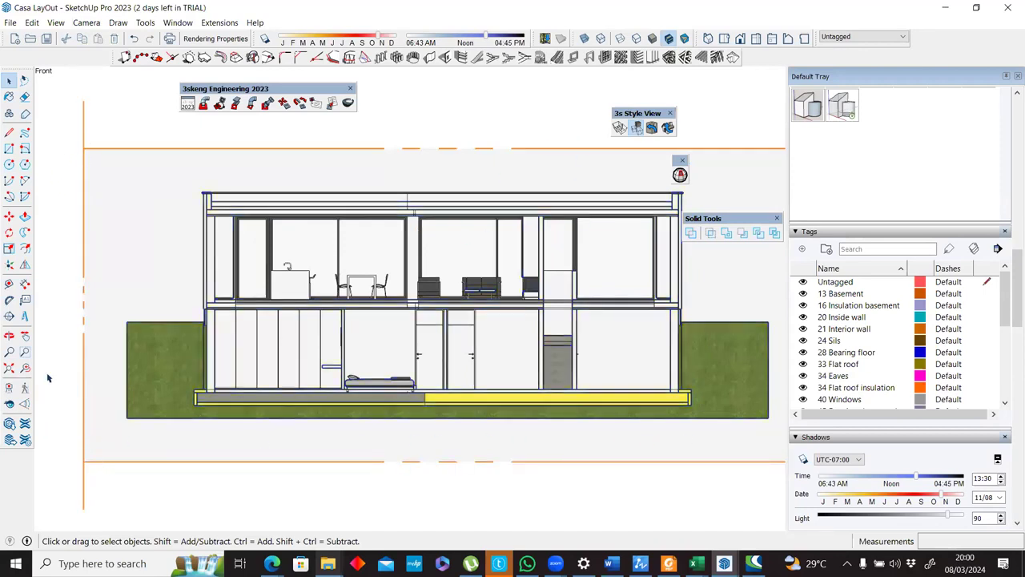
pyautogui.click(55, 22)
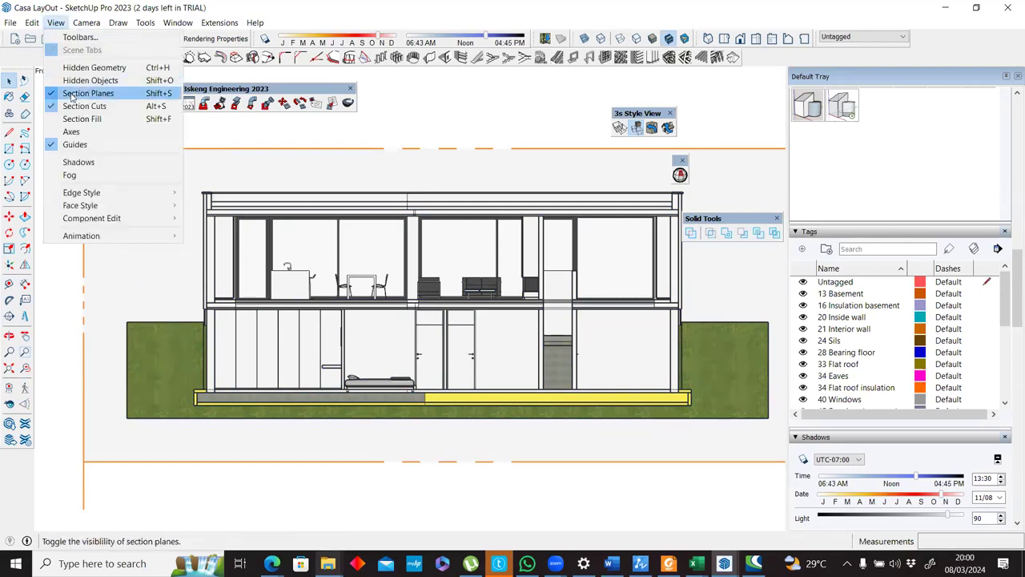
pyautogui.click(85, 93)
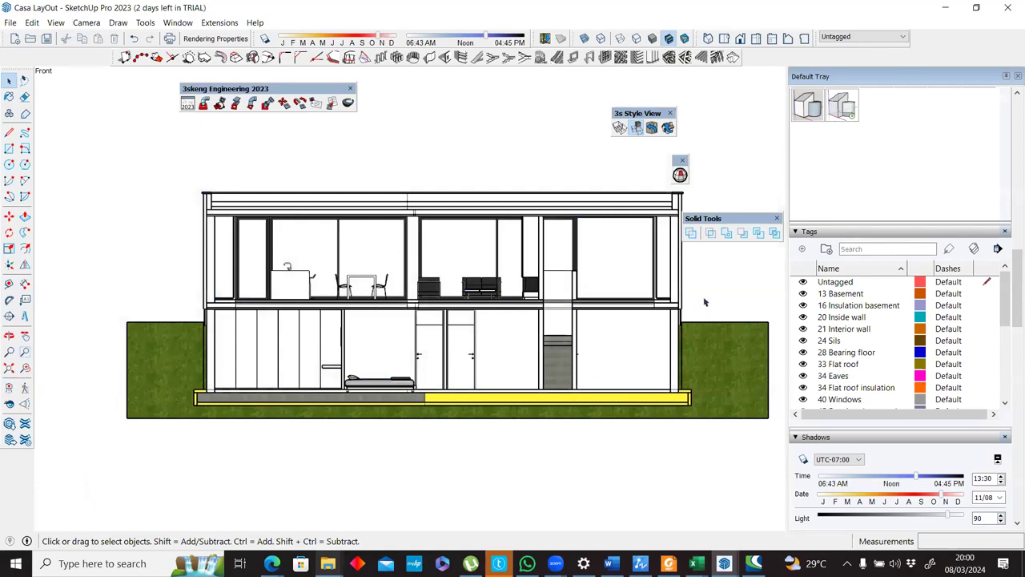
pyautogui.scroll(1, 705, 302)
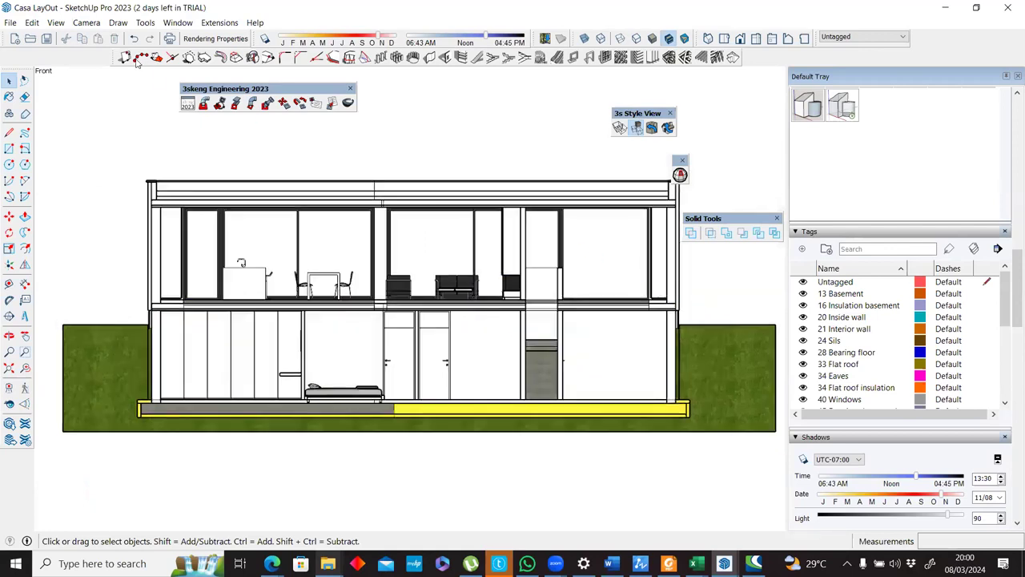
pyautogui.click(9, 23)
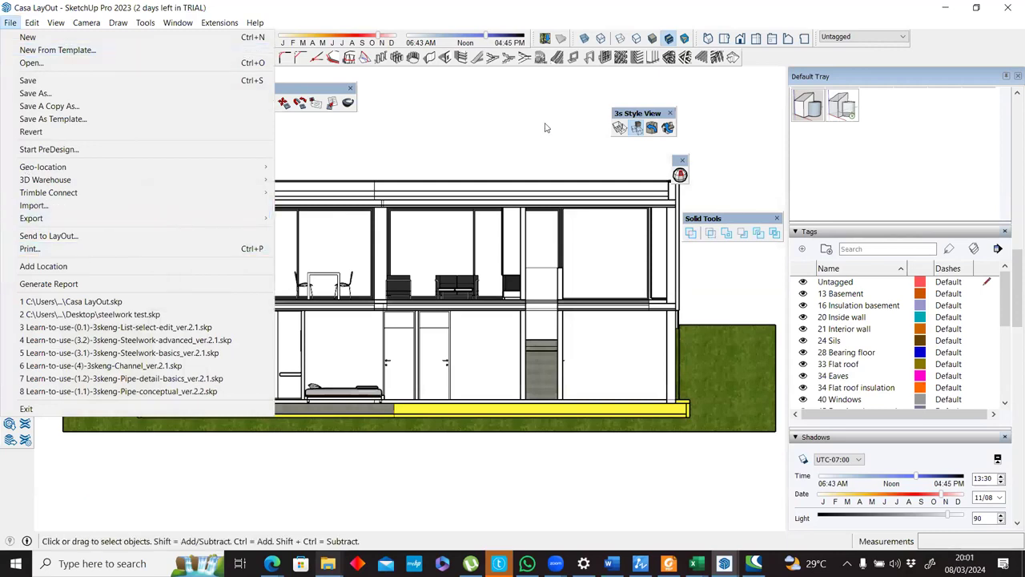
pyautogui.click(562, 220)
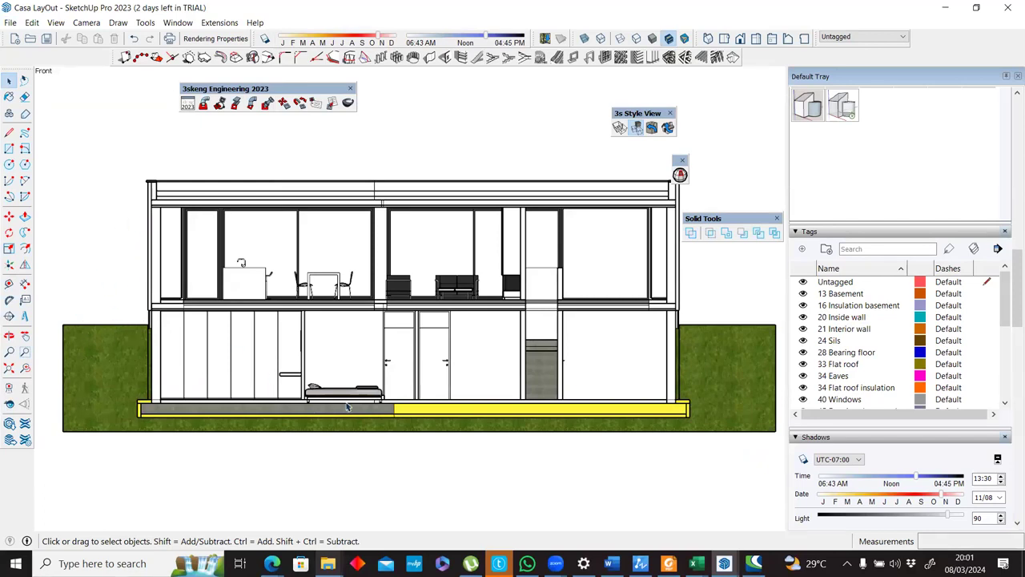
pyautogui.scroll(3, 361, 414)
pyautogui.scroll(5, 361, 414)
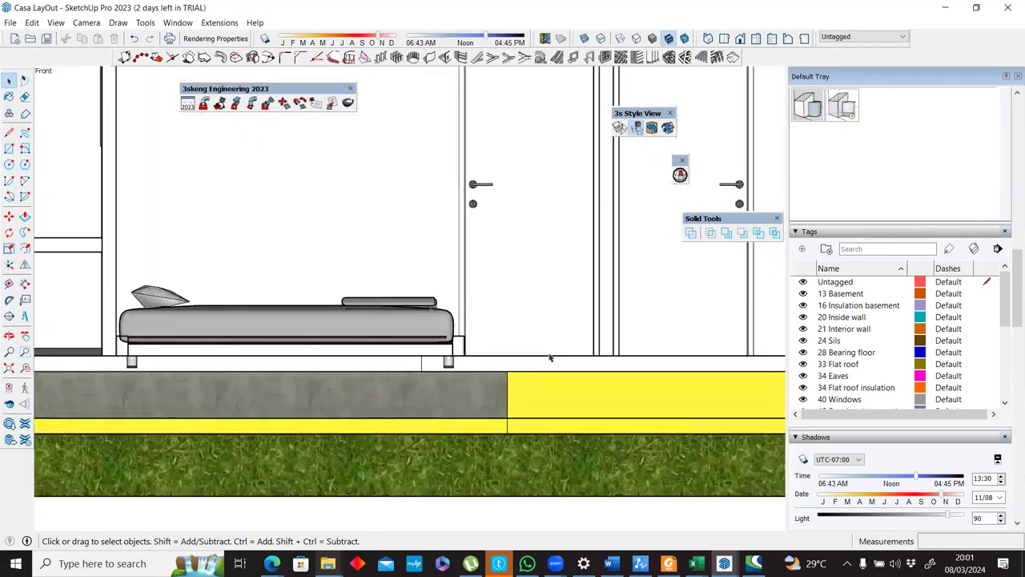
pyautogui.scroll(-8, 453, 347)
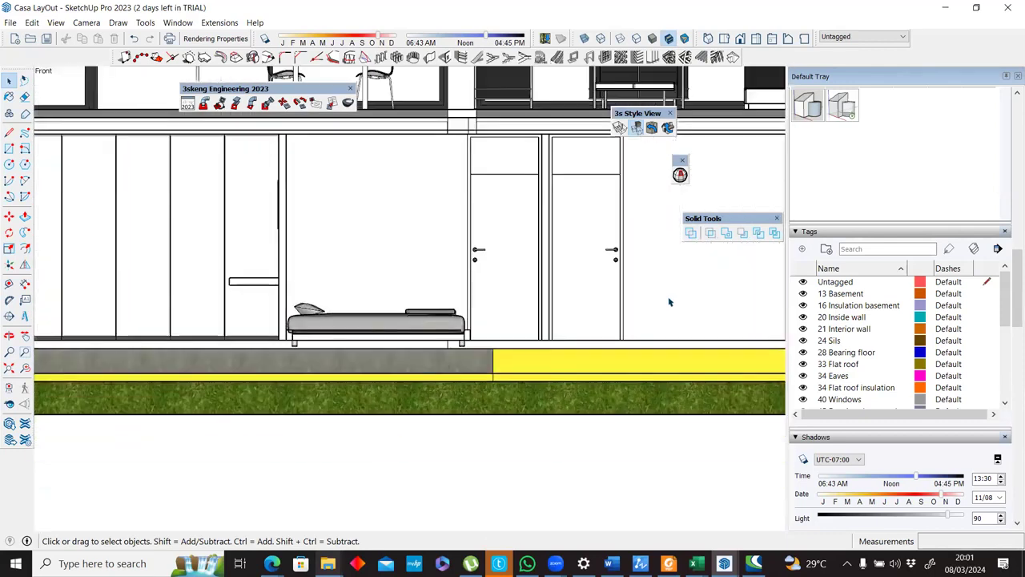
pyautogui.scroll(2, 311, 311)
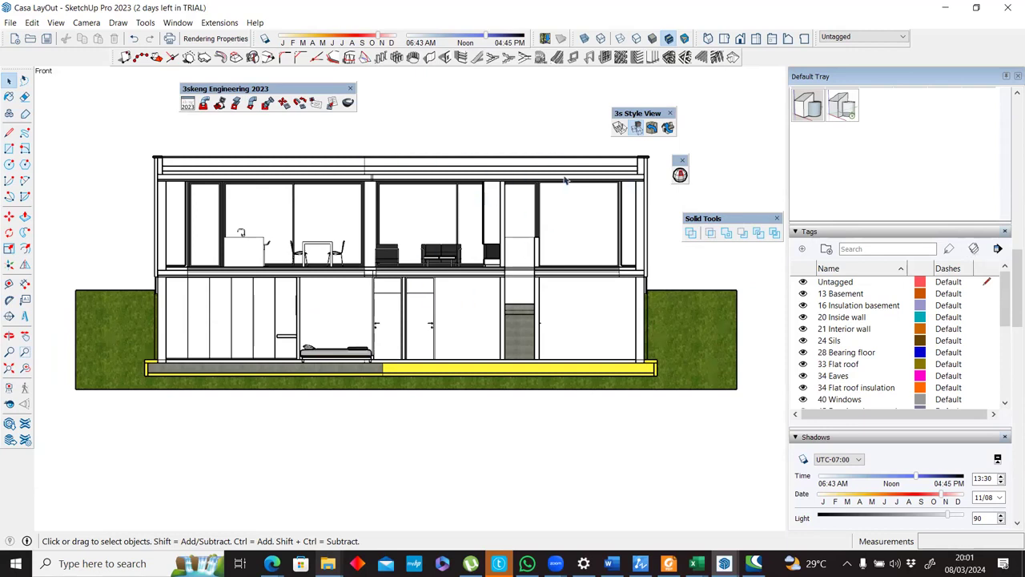
# Color the model by tag and set the edge color of the Architectural Design Style to By material.
pyautogui.click(974, 250)
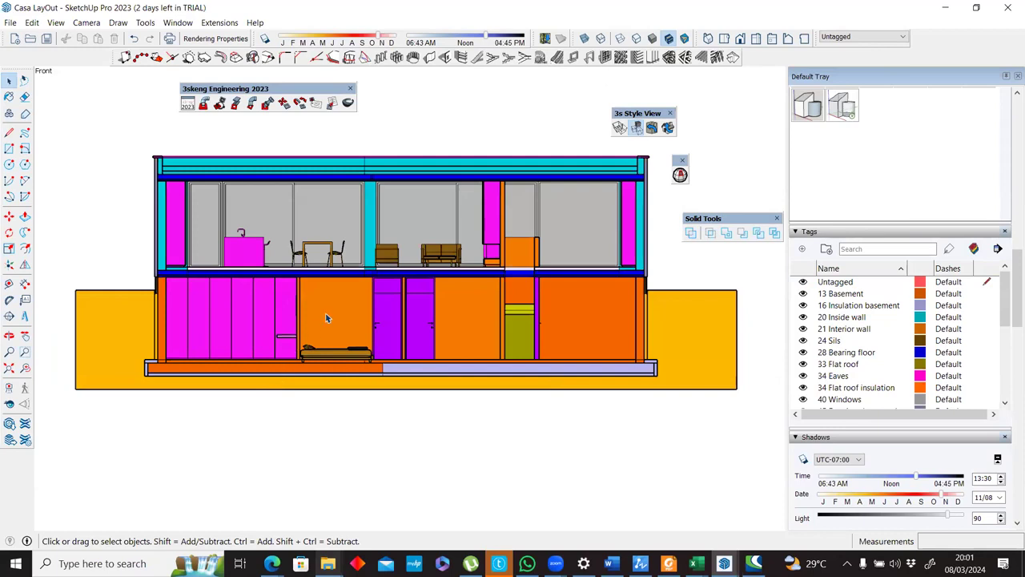
pyautogui.scroll(1, 328, 318)
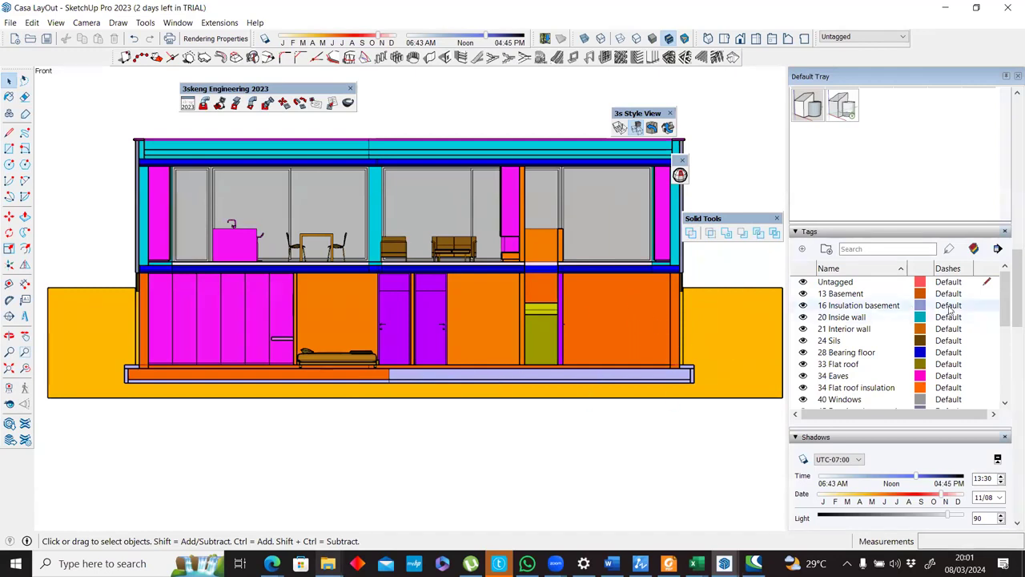
pyautogui.moveTo(1016, 310); pyautogui.dragTo(1016, 254)
pyautogui.click(837, 314)
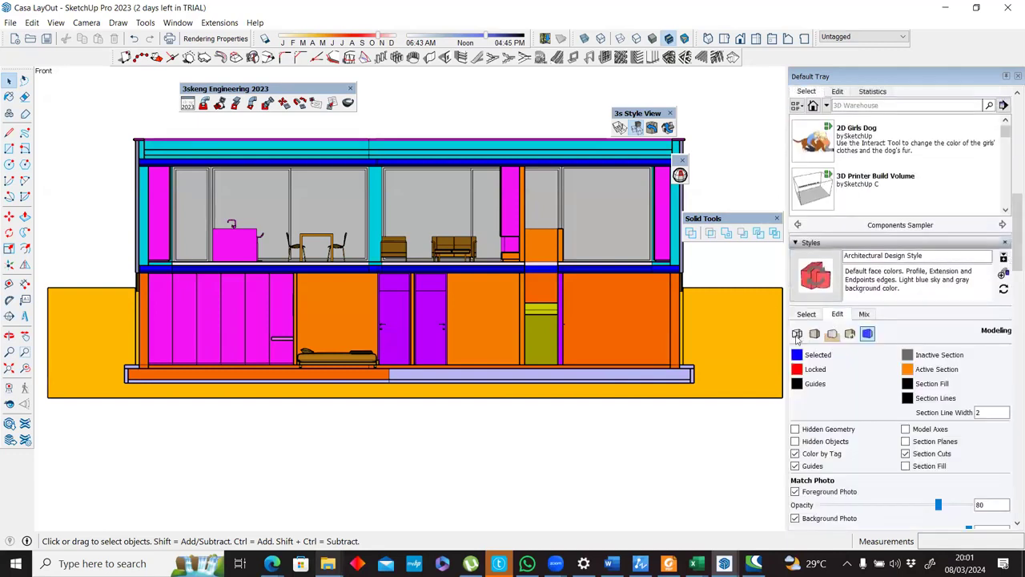
pyautogui.click(798, 334)
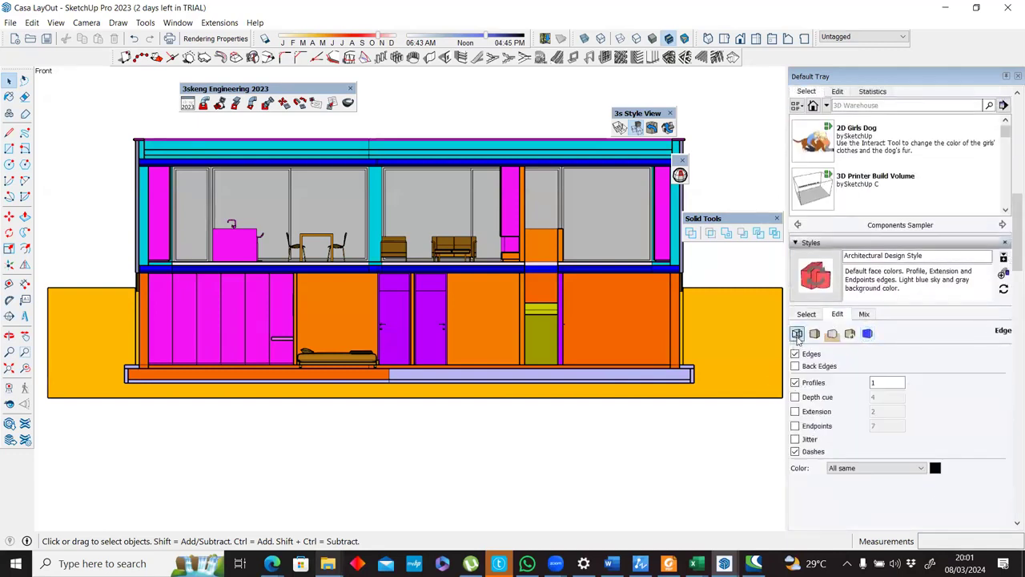
pyautogui.click(866, 468)
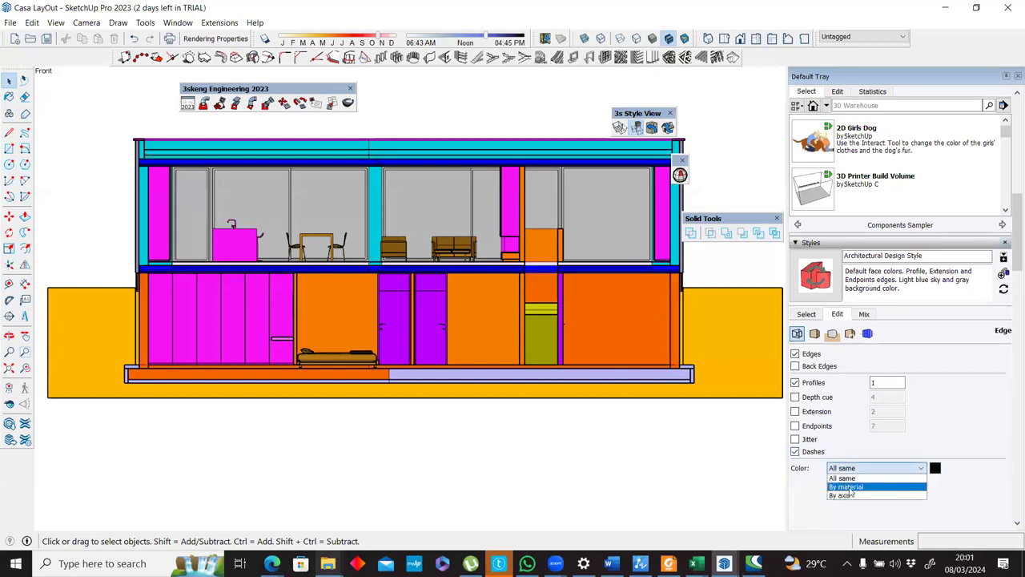
pyautogui.click(851, 487)
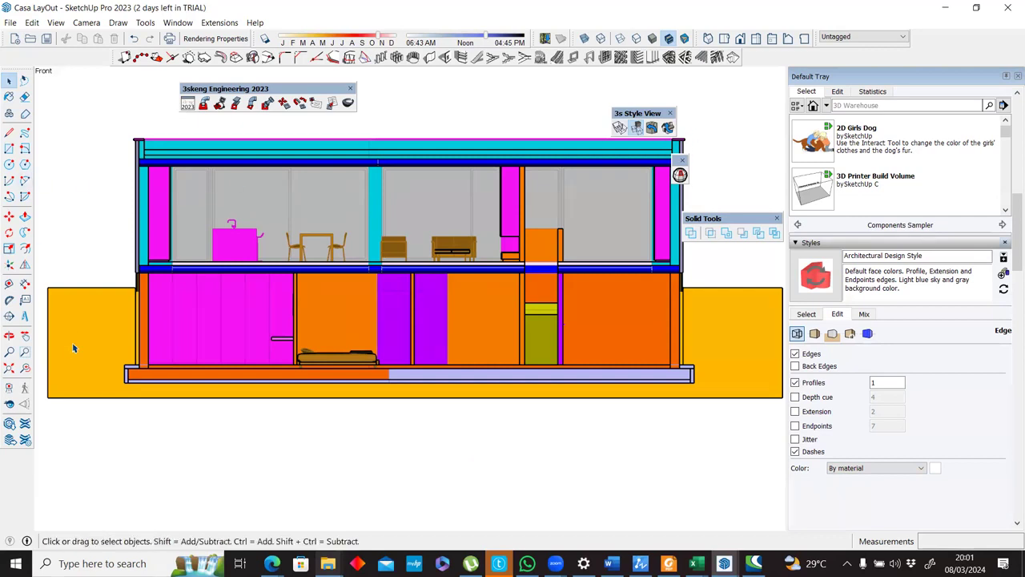
# Set the style's section line color to a very pale green in the modeling settings.
pyautogui.click(868, 335)
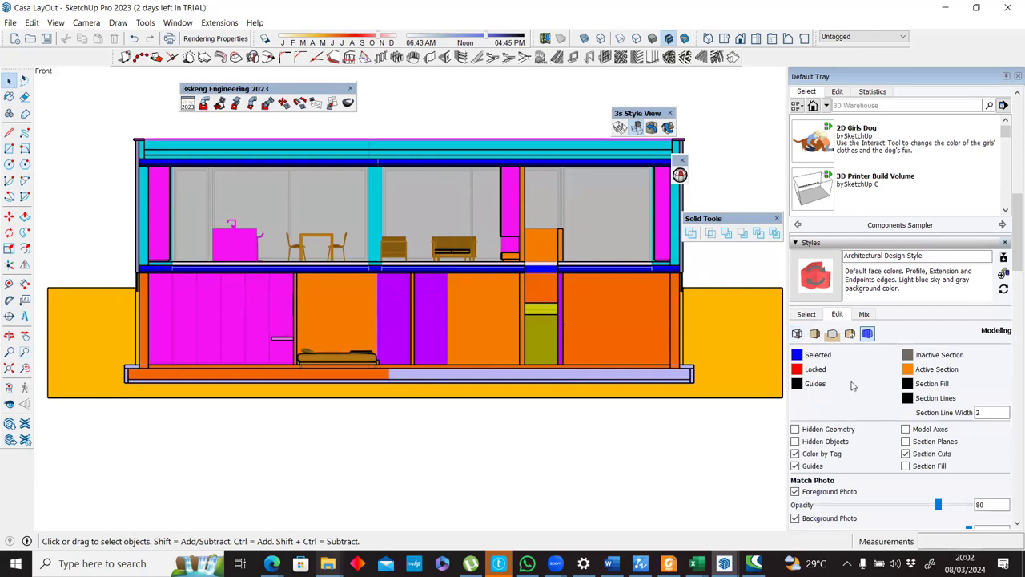
pyautogui.click(907, 398)
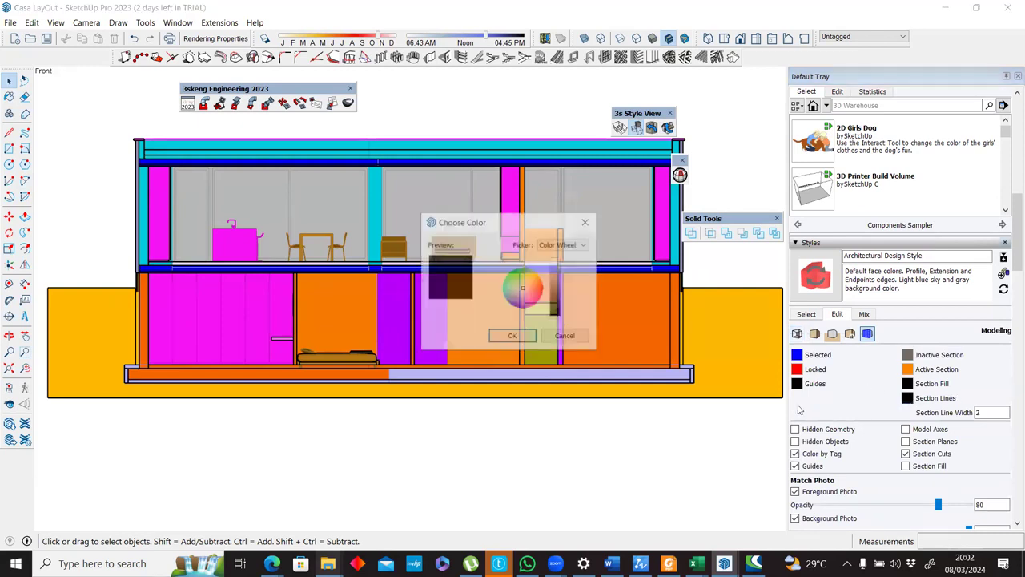
pyautogui.moveTo(517, 278)
pyautogui.mouseDown()
pyautogui.moveTo(514, 303)
pyautogui.moveTo(518, 285)
pyautogui.moveTo(525, 298)
pyautogui.moveTo(521, 290)
pyautogui.moveTo(558, 258)
pyautogui.mouseUp()
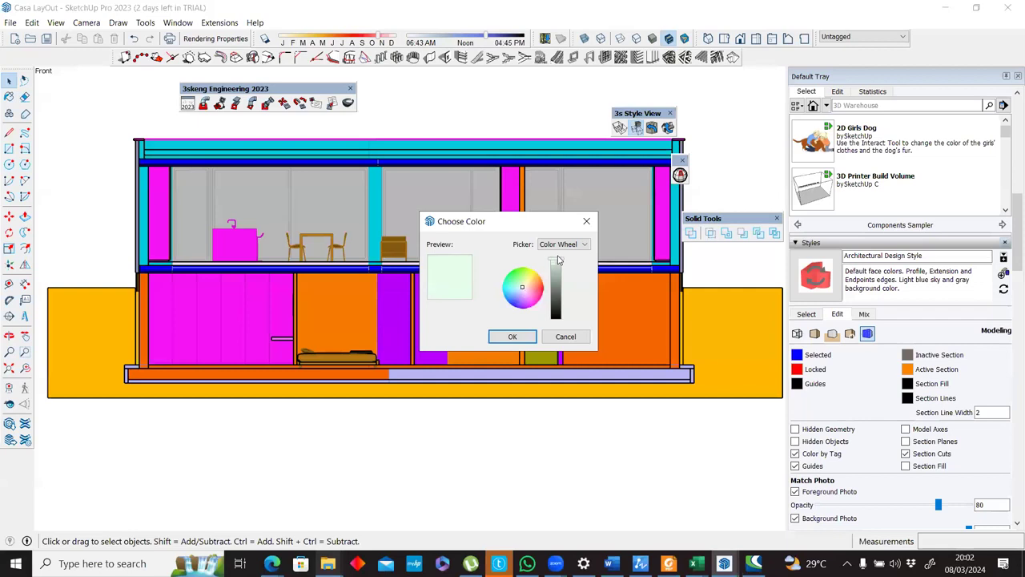
pyautogui.click(512, 336)
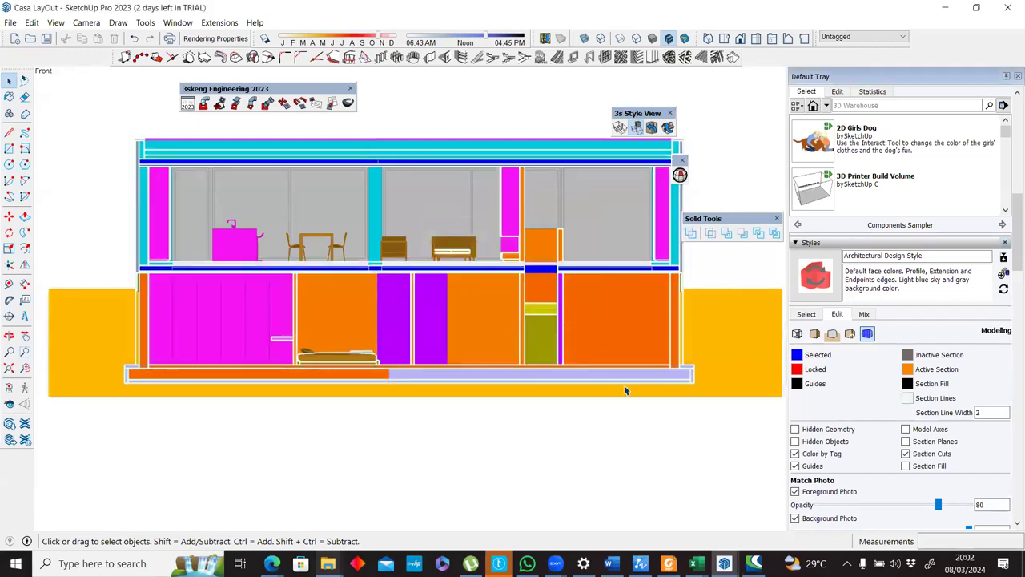
# Change the style's section line color to a strong blue using the color wheel.
pyautogui.click(907, 398)
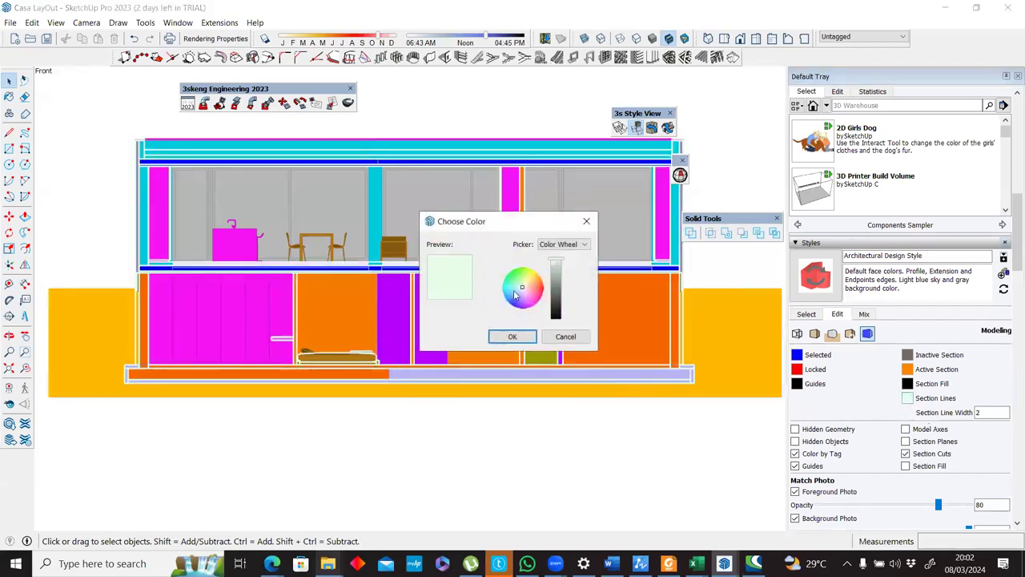
pyautogui.moveTo(524, 291)
pyautogui.mouseDown()
pyautogui.moveTo(529, 301)
pyautogui.moveTo(515, 305)
pyautogui.mouseUp()
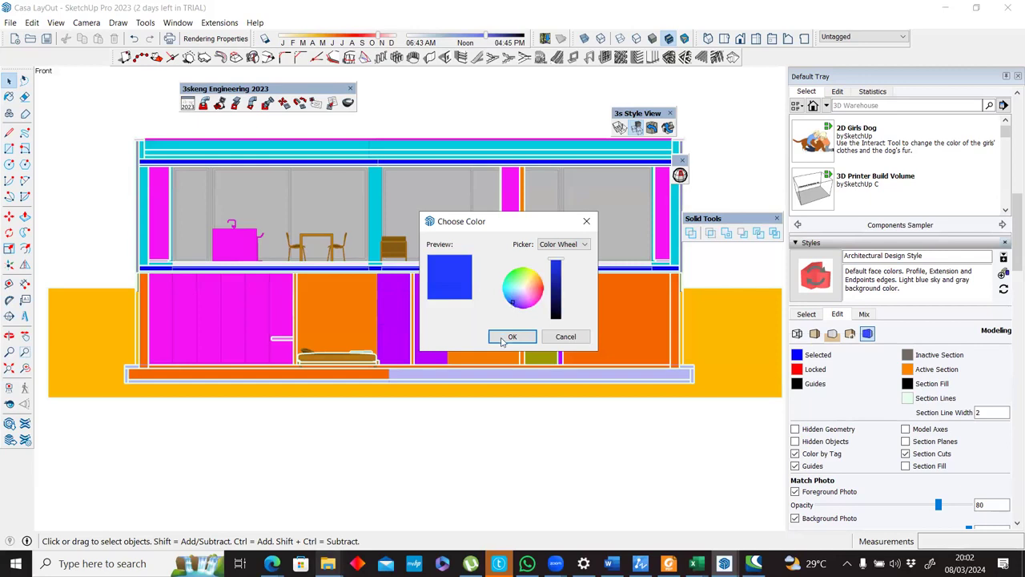
pyautogui.click(512, 337)
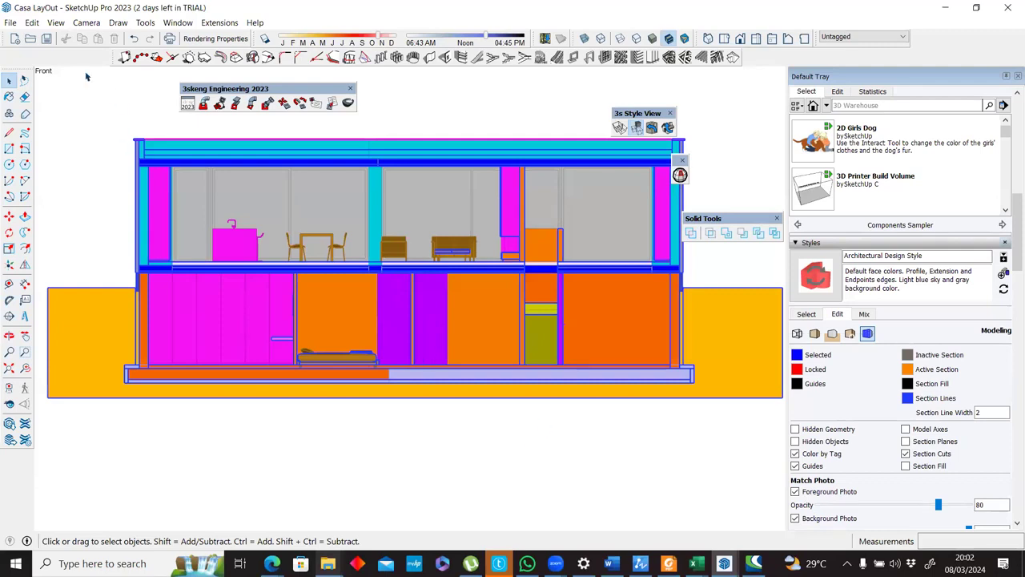
# Start a 2D graphic export of the section view as an AutoCAD DWG file named Casa LayOut. 01.dwg on the Desktop.
pyautogui.click(10, 22)
pyautogui.moveTo(217, 220)
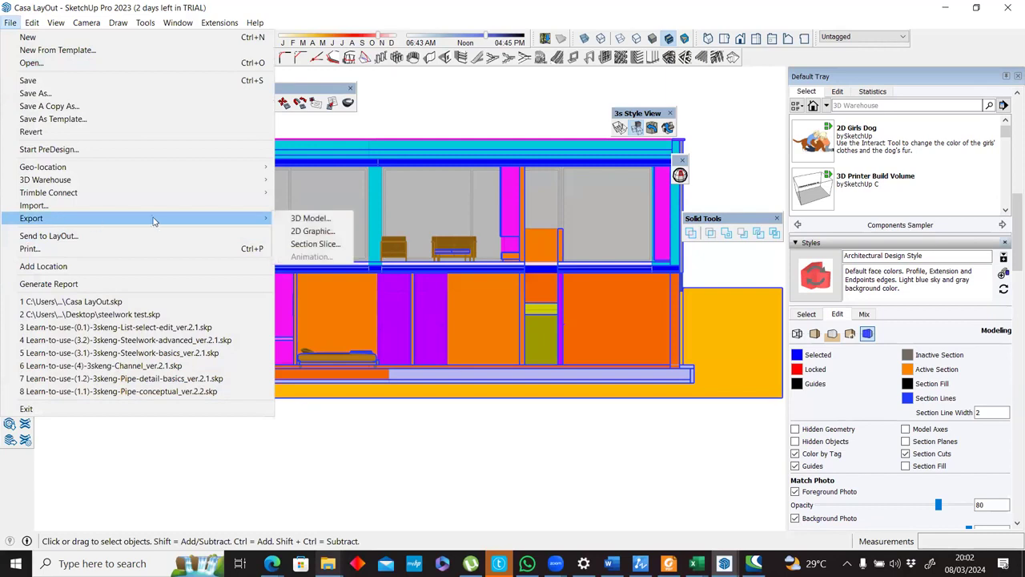
pyautogui.click(324, 232)
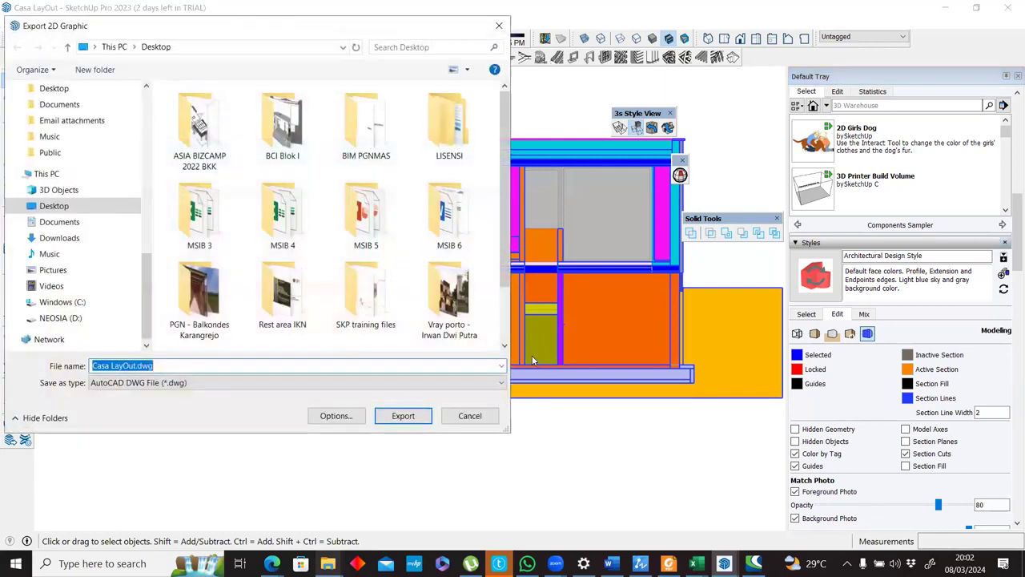
pyautogui.click(147, 365)
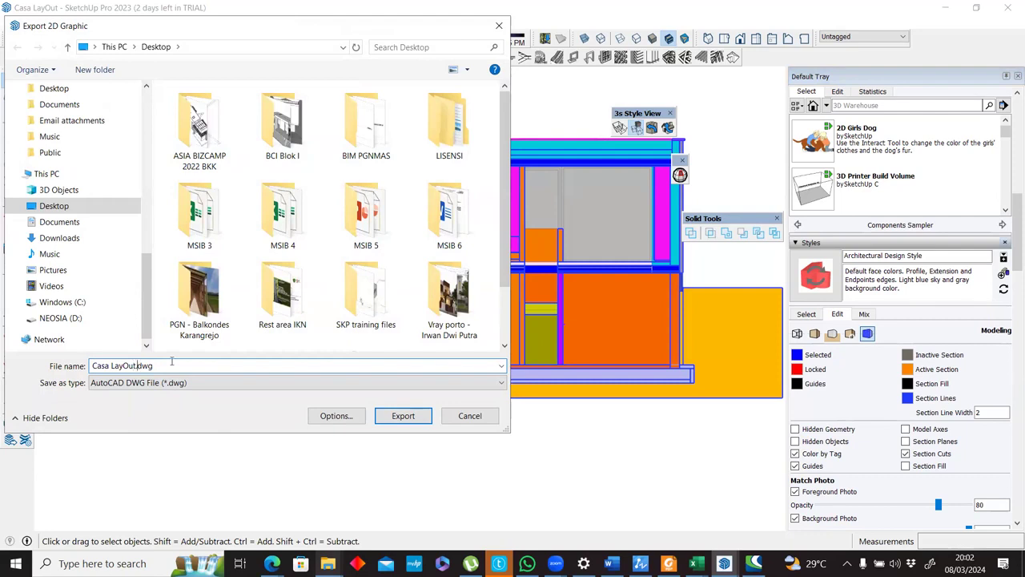
pyautogui.write('01.')
# Set the DWG export options to AutoCAD version 2018 and full scale (1 : 1).
pyautogui.click(328, 418)
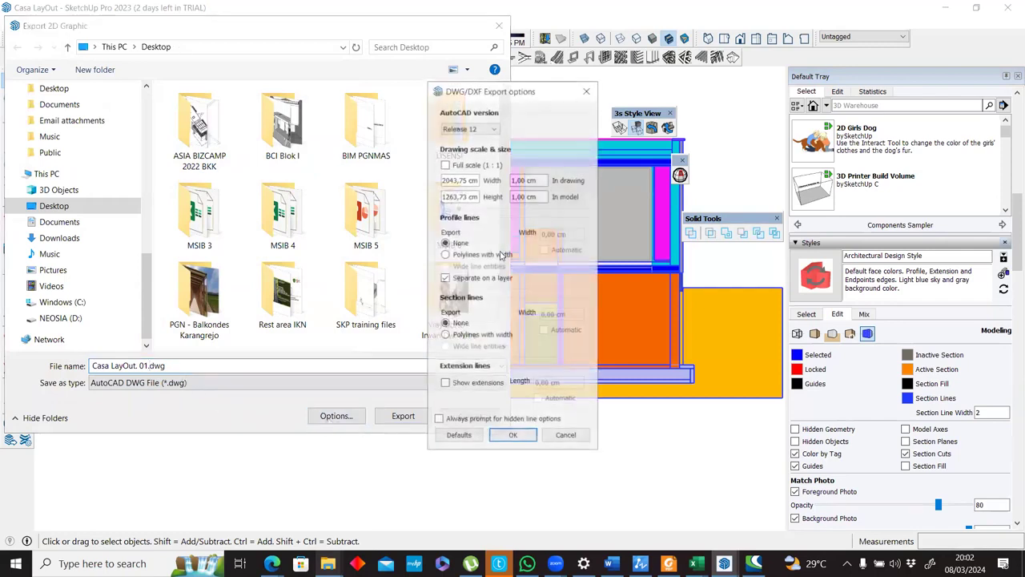
pyautogui.click(469, 128)
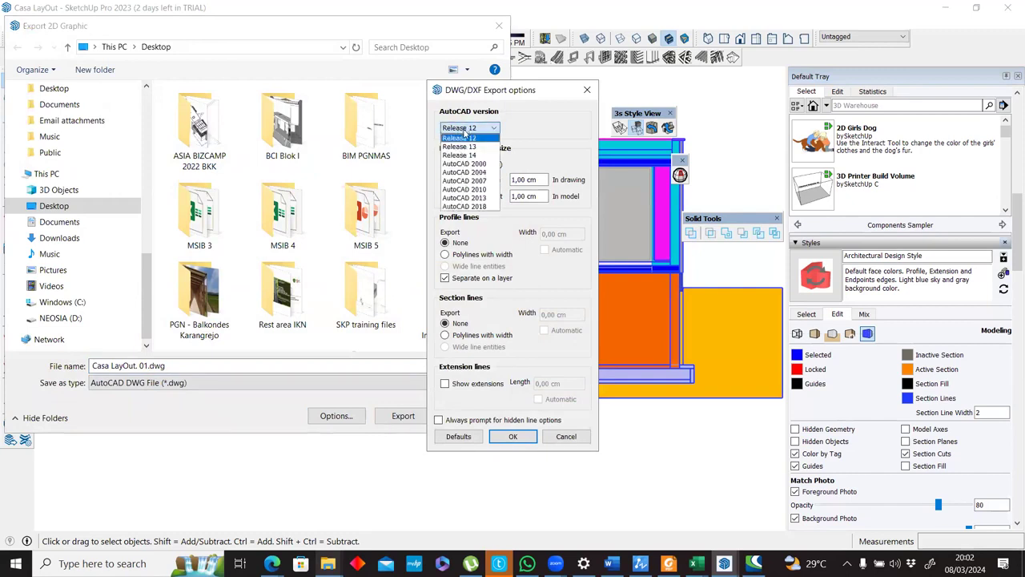
pyautogui.click(469, 205)
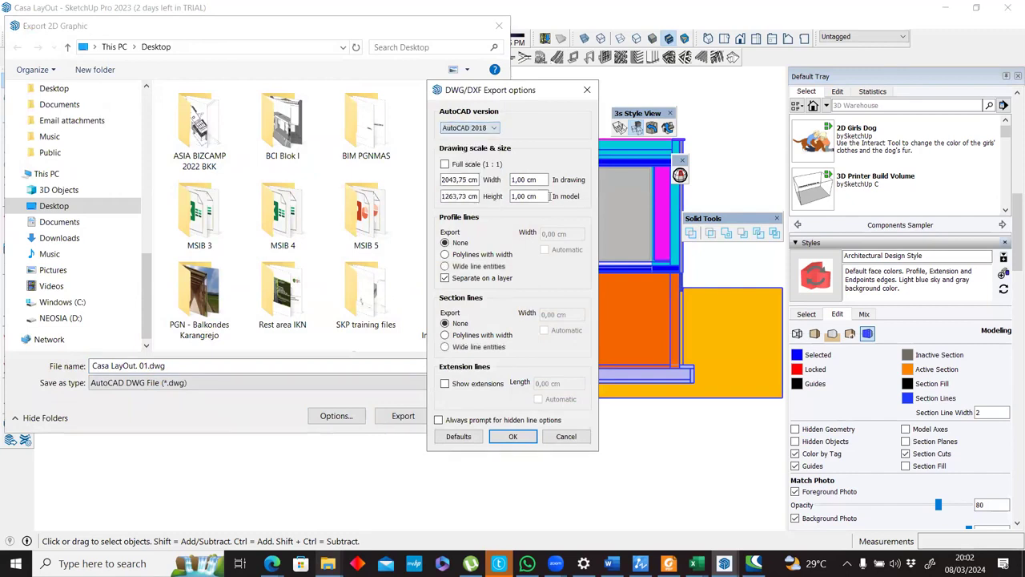
pyautogui.click(445, 164)
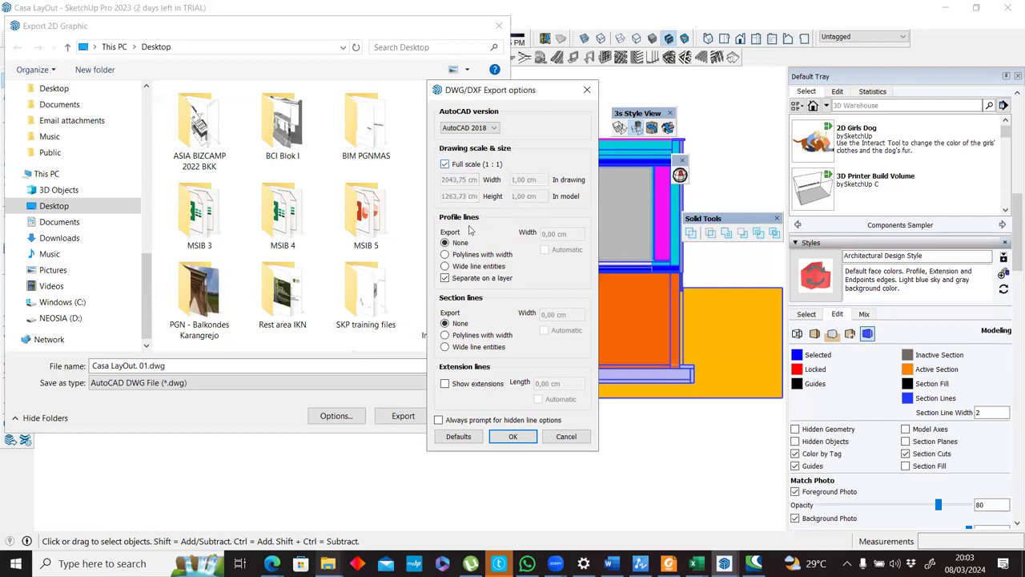
# Set the profile lines to export as polylines with width, using an automatic width.
pyautogui.moveTo(517, 94); pyautogui.dragTo(313, 140)
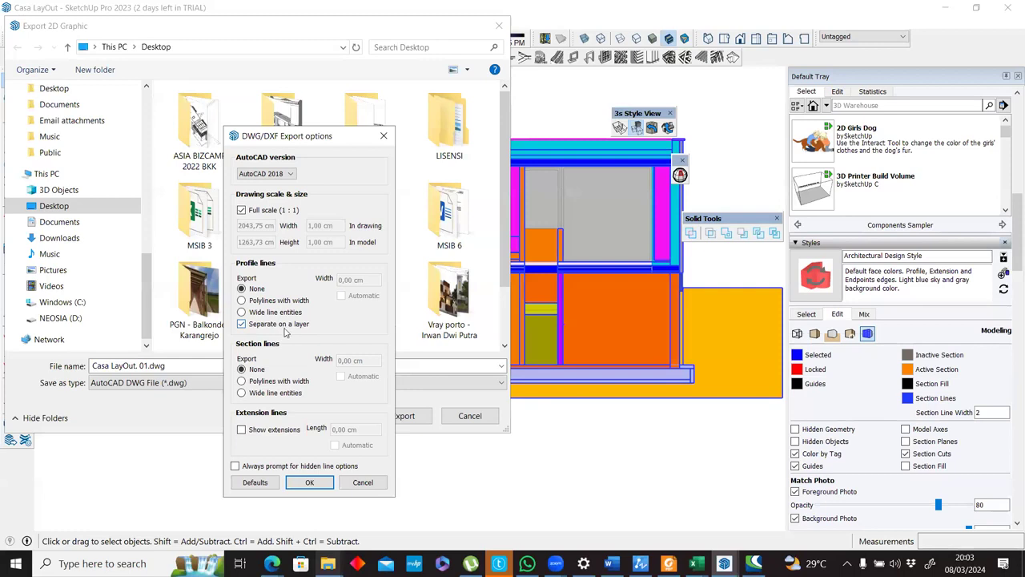
pyautogui.click(242, 300)
pyautogui.click(242, 290)
pyautogui.click(242, 301)
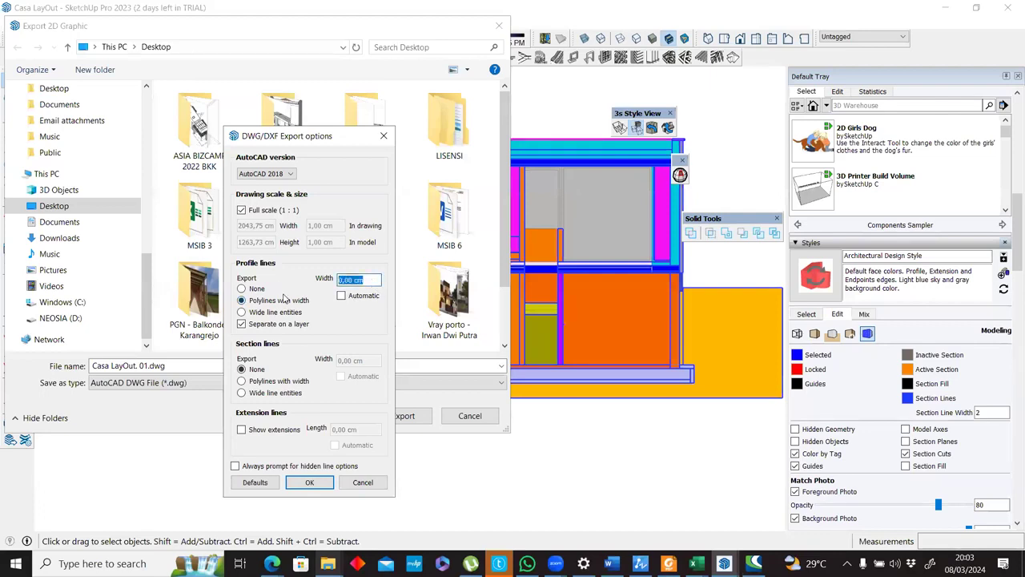
pyautogui.write('1')
pyautogui.click(341, 296)
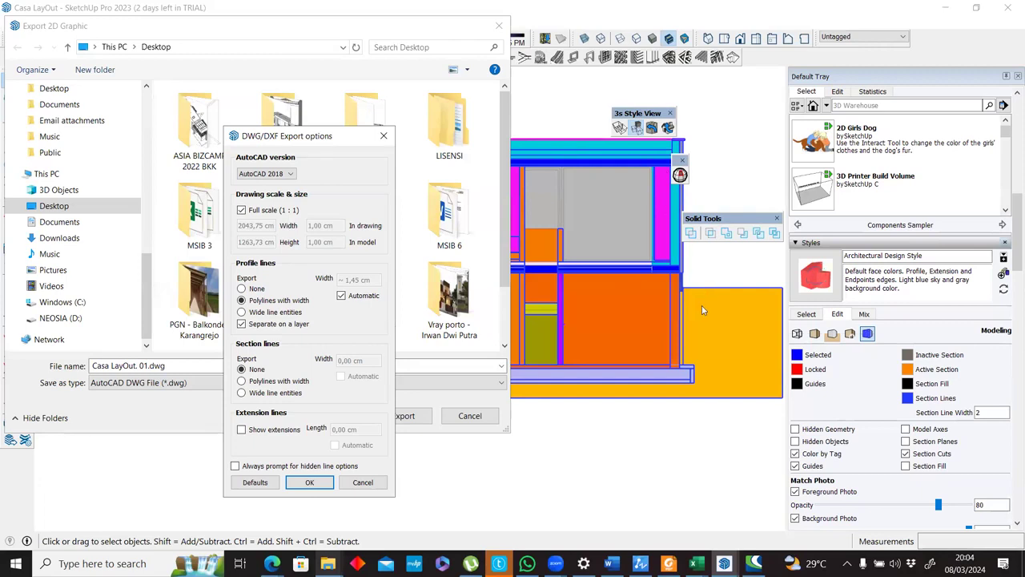
# Set both the profile lines and the section lines to None in the DWG export options and accept them.
pyautogui.click(242, 289)
pyautogui.click(242, 380)
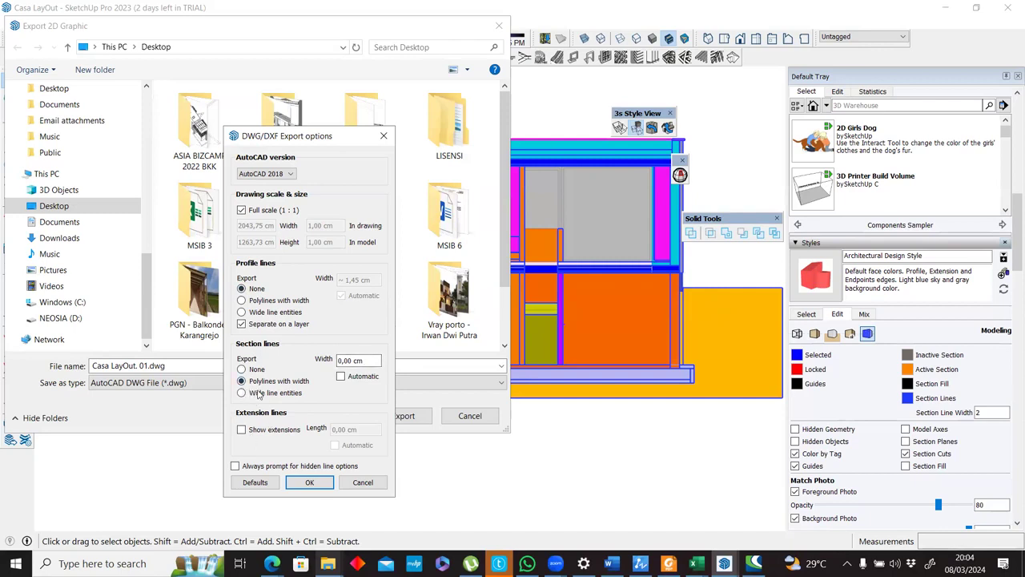
pyautogui.click(341, 376)
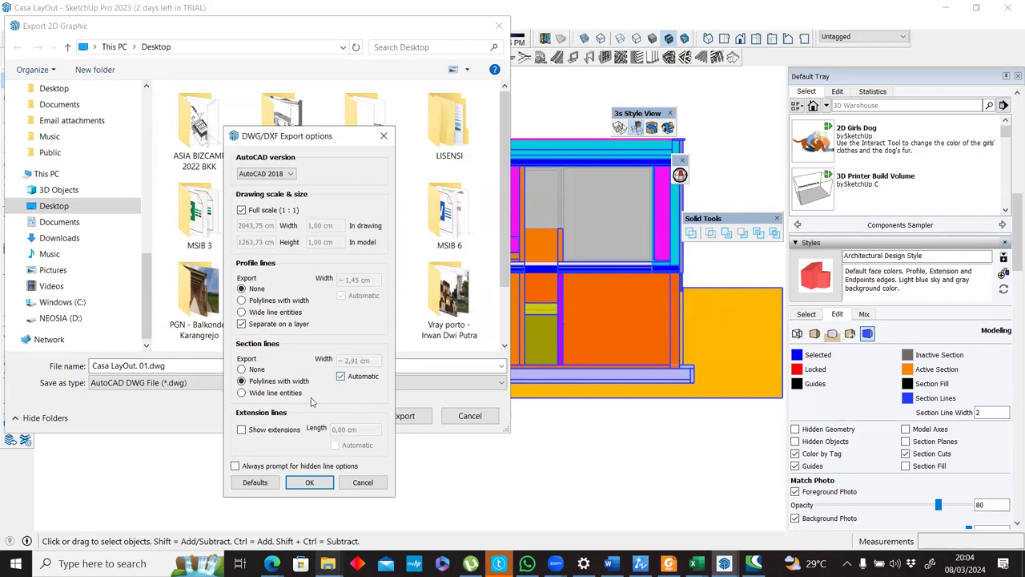
pyautogui.click(242, 369)
pyautogui.click(242, 382)
pyautogui.click(242, 369)
pyautogui.click(312, 483)
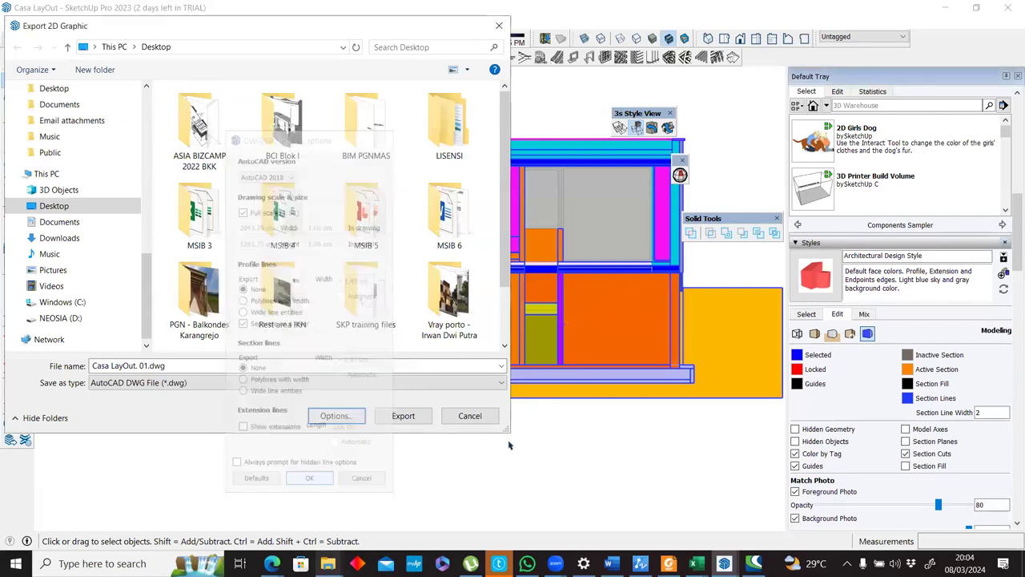
# Export the DWG, continue into ZWCAD's trial version and inspect the exported section's linework.
pyautogui.click(403, 415)
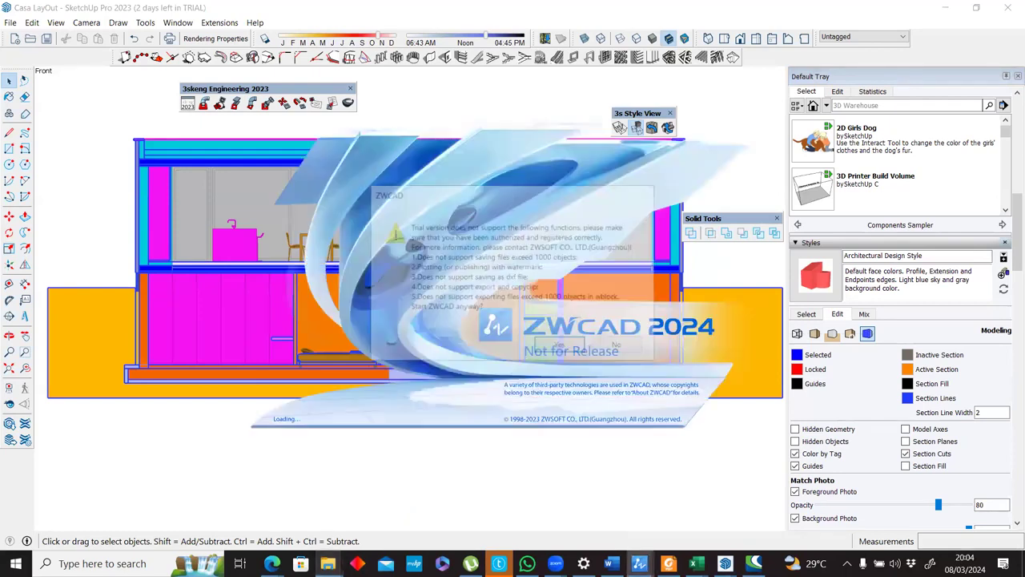
pyautogui.click(565, 347)
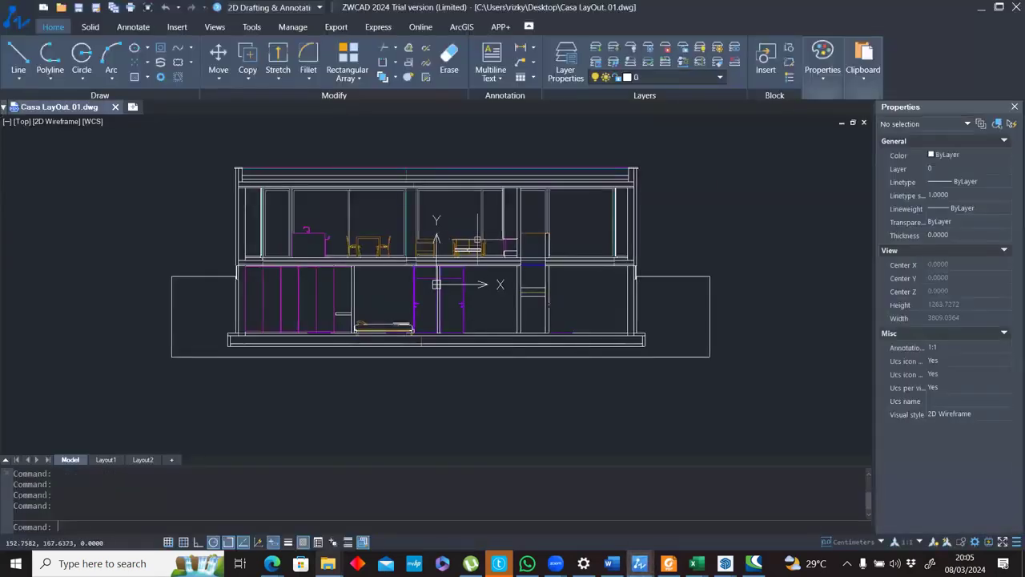
pyautogui.scroll(5, 267, 256)
pyautogui.scroll(-5, 266, 256)
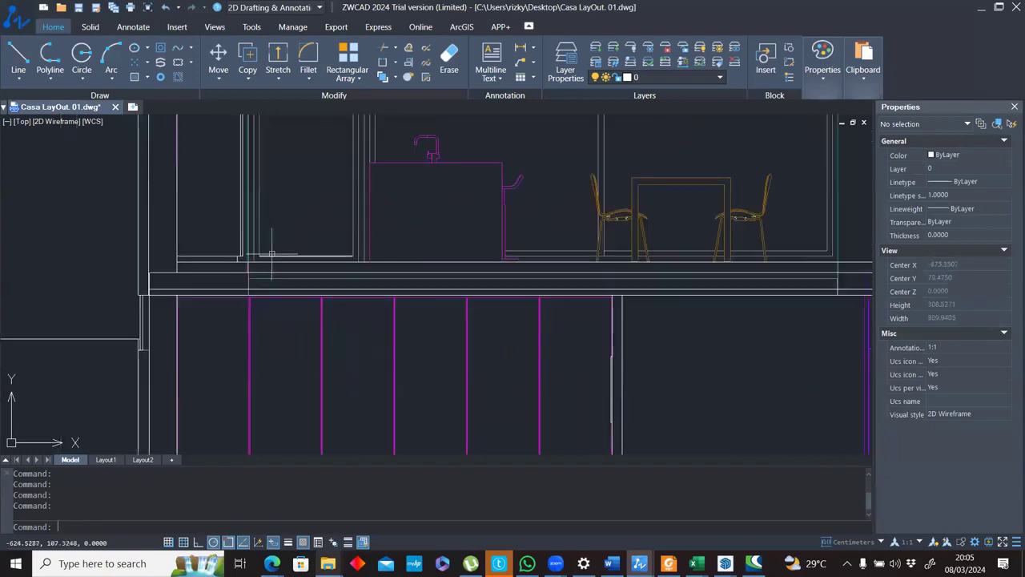
pyautogui.scroll(2, 526, 271)
pyautogui.moveTo(528, 270); pyautogui.dragTo(375, 259, button='middle')
pyautogui.moveTo(625, 251)
pyautogui.mouseDown(button='middle')
pyautogui.moveTo(446, 319)
pyautogui.moveTo(435, 338)
pyautogui.mouseUp(button='middle')
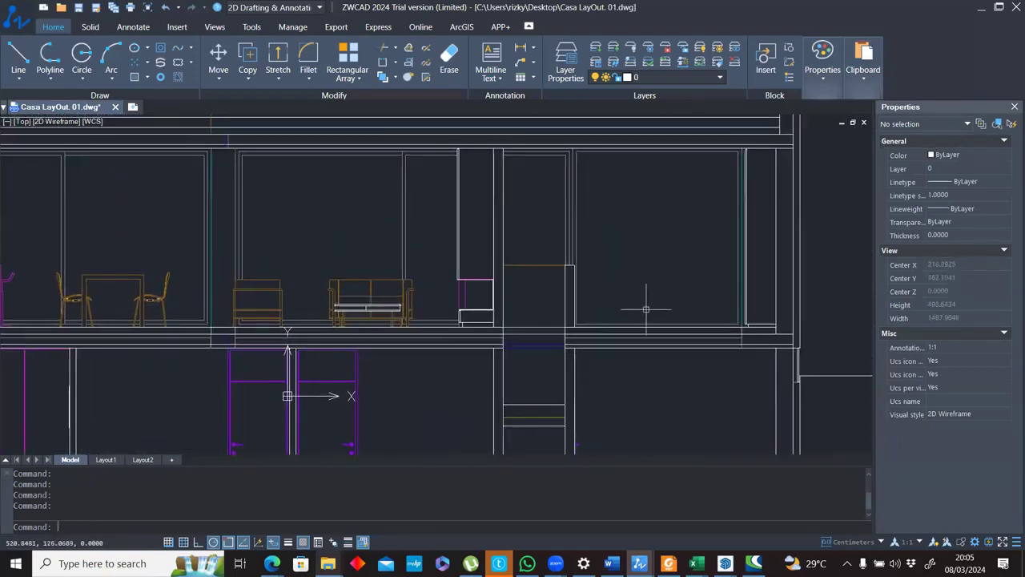
pyautogui.scroll(-2, 645, 309)
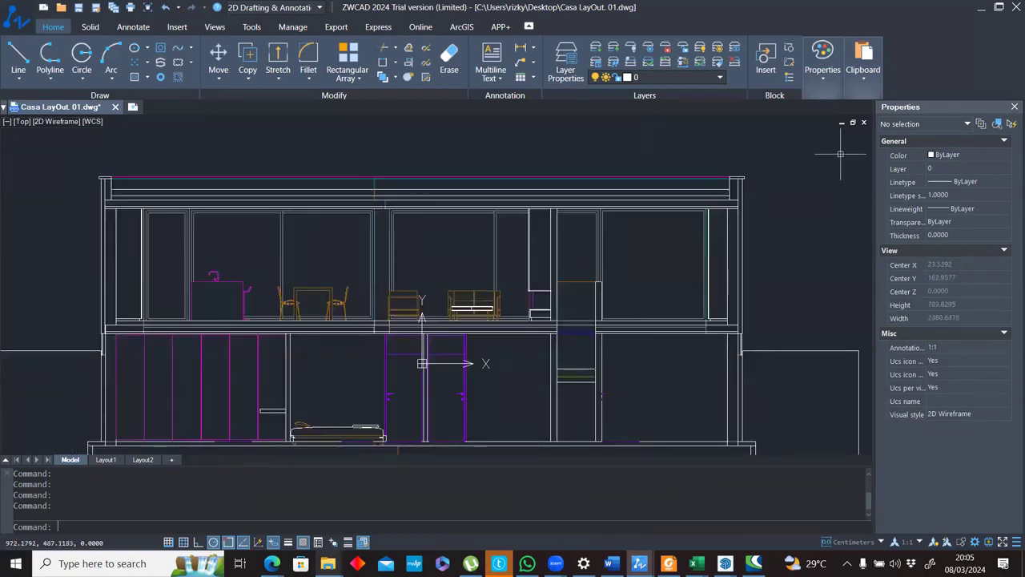
# Turn the ProfileEdges and SectionCutEdges layers off and back on to check which lines each one holds.
pyautogui.click(703, 80)
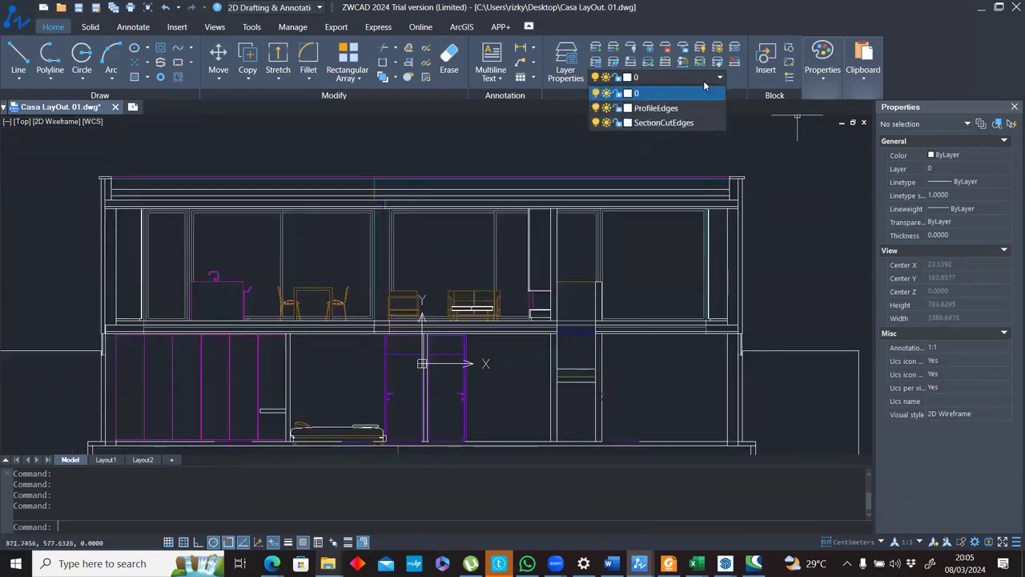
pyautogui.click(595, 108)
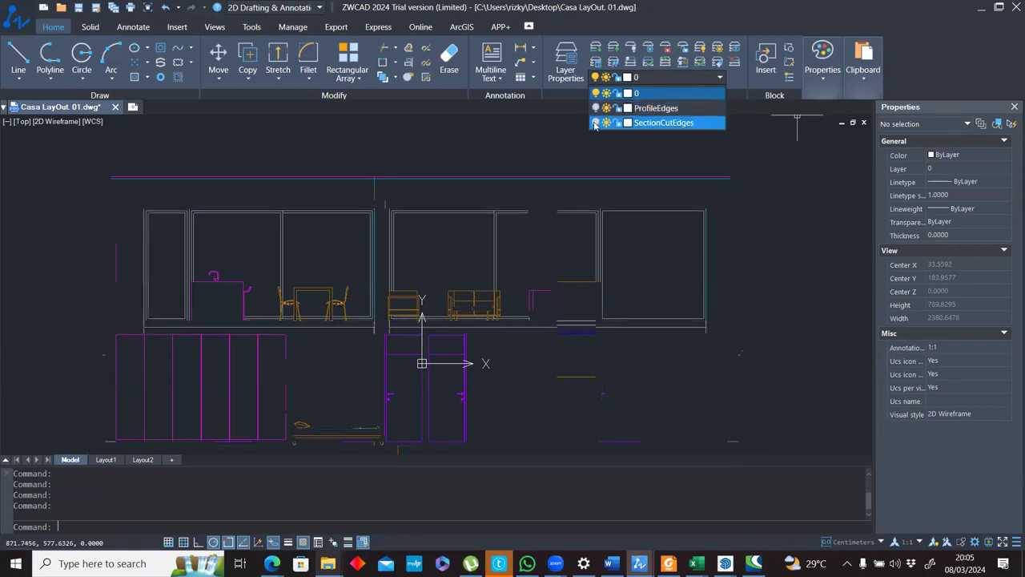
pyautogui.click(596, 124)
pyautogui.click(595, 124)
pyautogui.click(596, 124)
pyautogui.click(596, 123)
pyautogui.click(596, 124)
pyautogui.scroll(-5, 521, 253)
pyautogui.scroll(5, 482, 269)
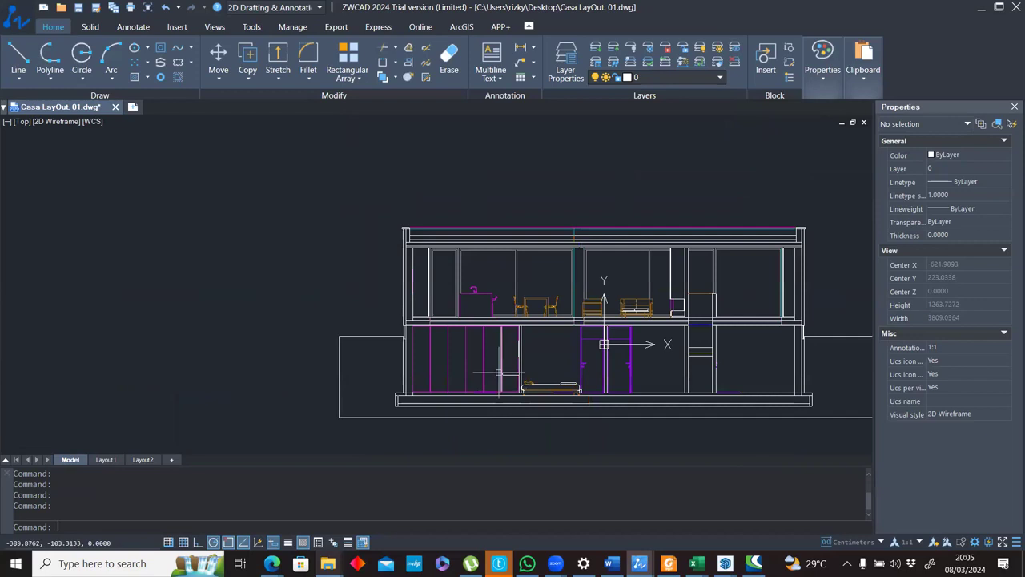
pyautogui.scroll(10, 499, 359)
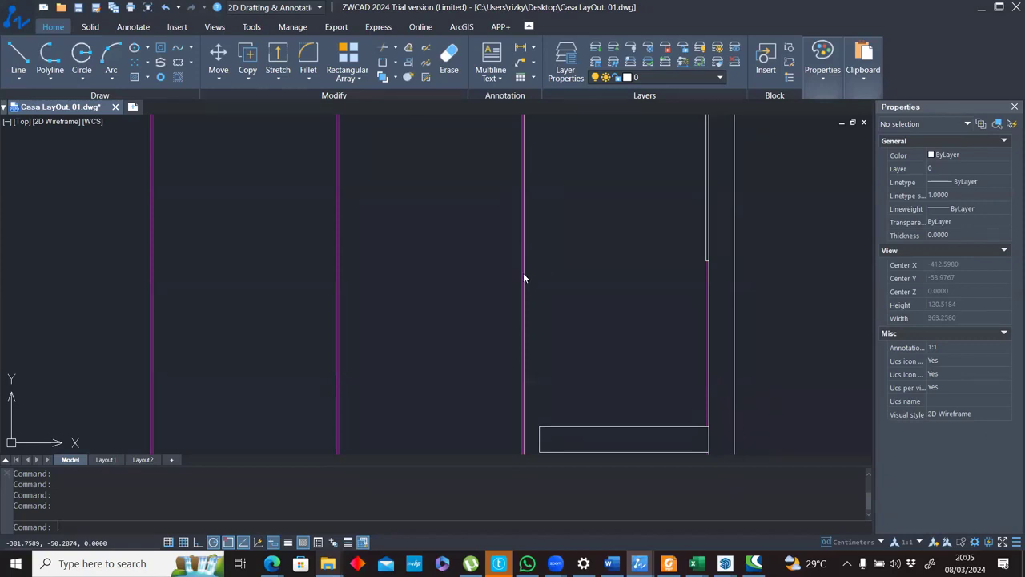
# Switch back to SketchUp, deactivate the vertical section cut and show the section planes in a three-dimensional view of the house.
pyautogui.hotkey('alt', 'Tab')
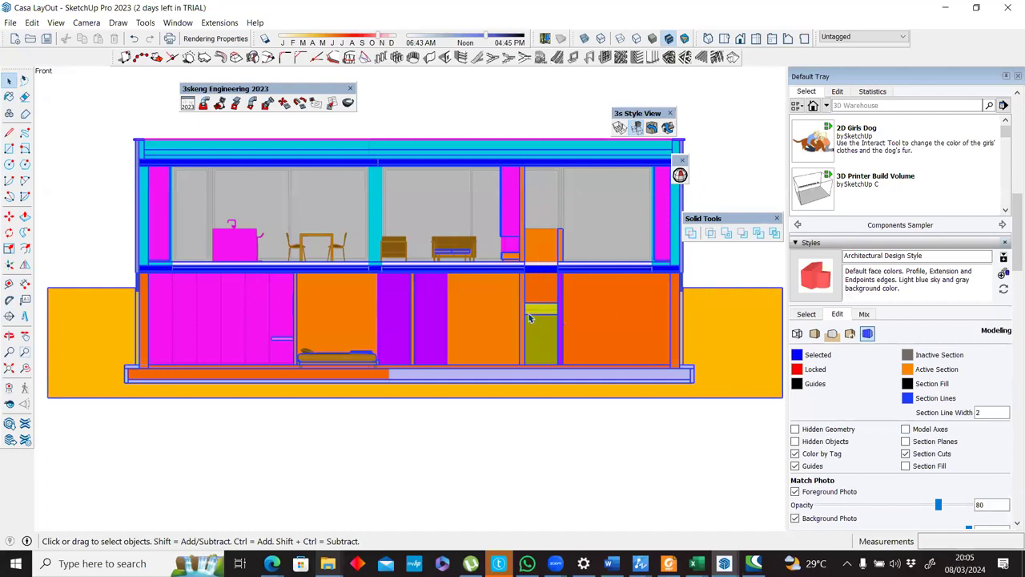
pyautogui.click(11, 84)
pyautogui.moveTo(366, 306); pyautogui.dragTo(544, 402, button='middle')
pyautogui.hotkey('shift', 'z')
pyautogui.hotkey('shift', 's')
pyautogui.hotkey('shift', 'c')
pyautogui.hotkey('shift', 's')
pyautogui.moveTo(544, 362); pyautogui.dragTo(558, 355, button='middle')
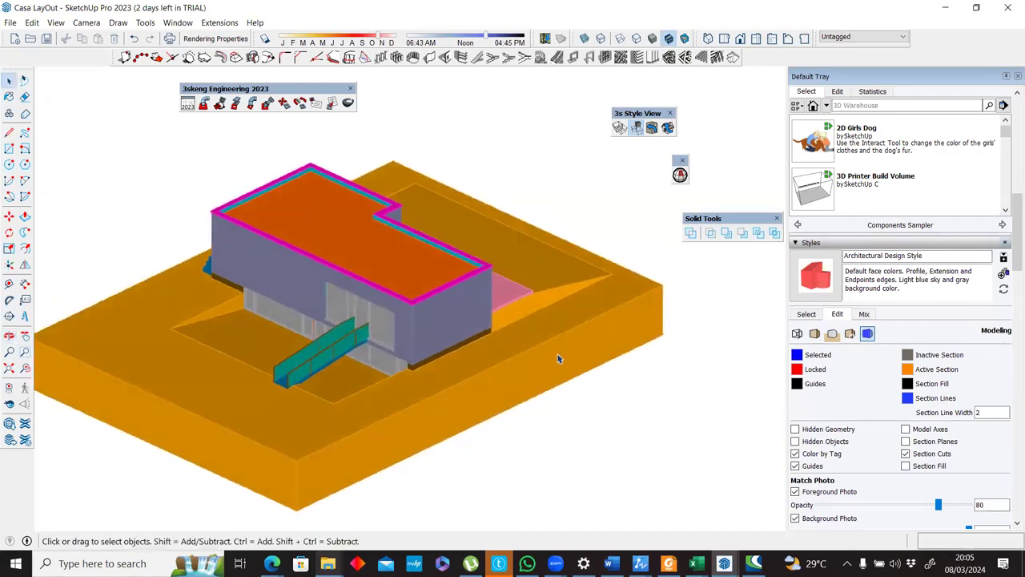
pyautogui.hotkey('shift', 's')
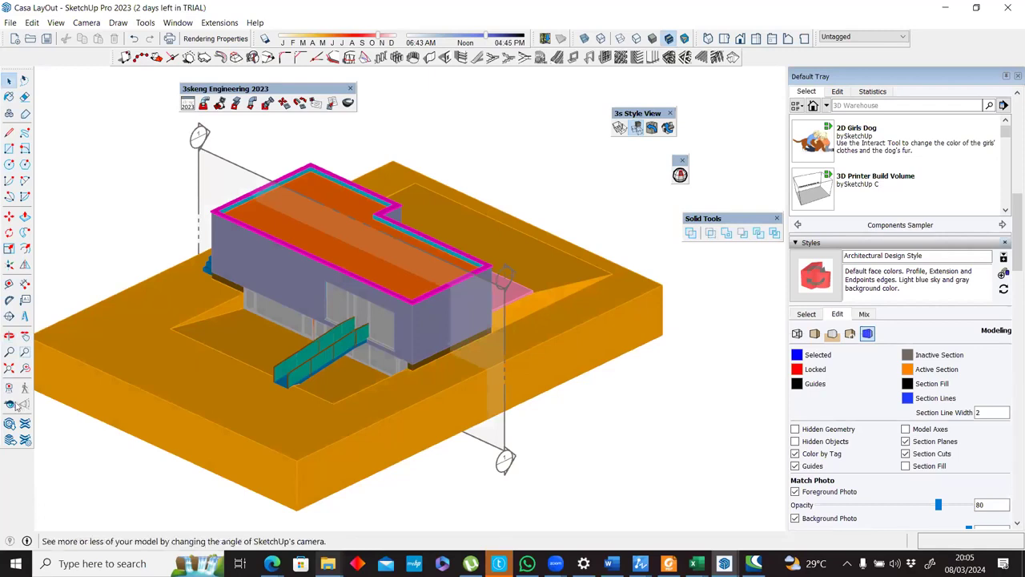
# Place a horizontal section plane through the upper floor with its default name and move it about 25.66 cm.
pyautogui.click(9, 315)
pyautogui.click(707, 252)
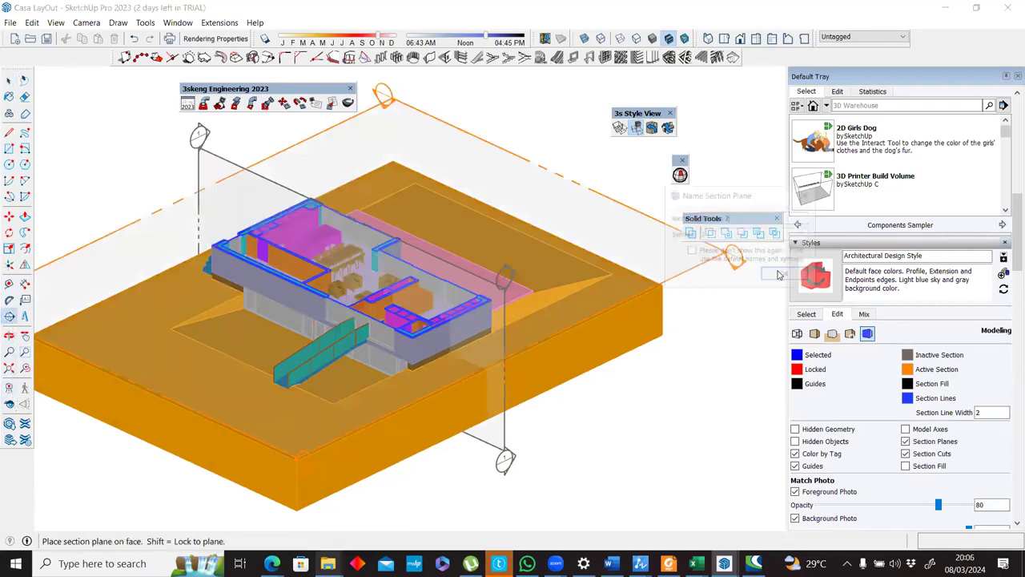
pyautogui.click(770, 277)
pyautogui.press('m')
pyautogui.click(528, 186)
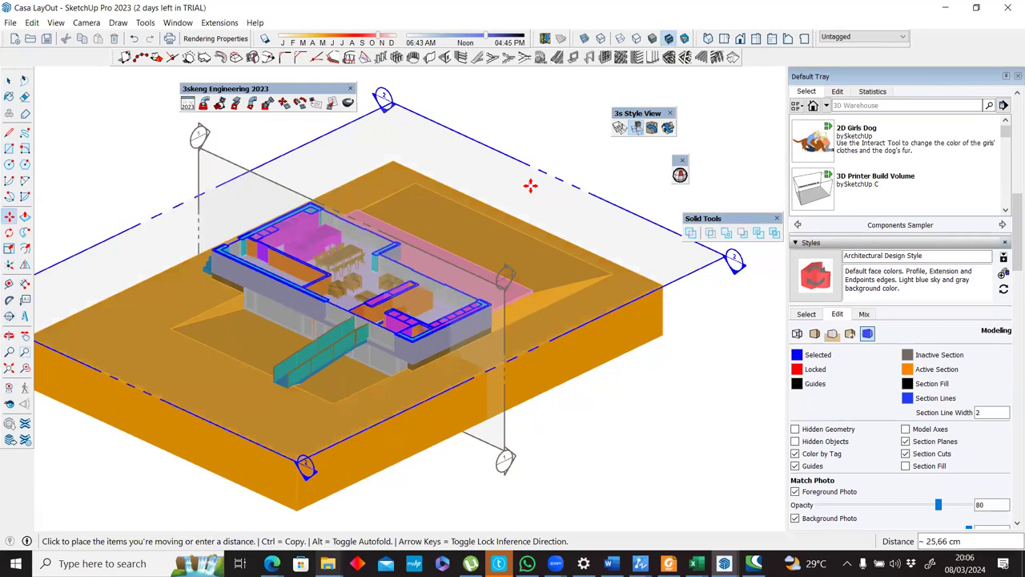
pyautogui.click(530, 185)
# Align the view to the horizontal section plane as a parallel-projection floor plan with the section planes hidden.
pyautogui.rightClick(530, 187)
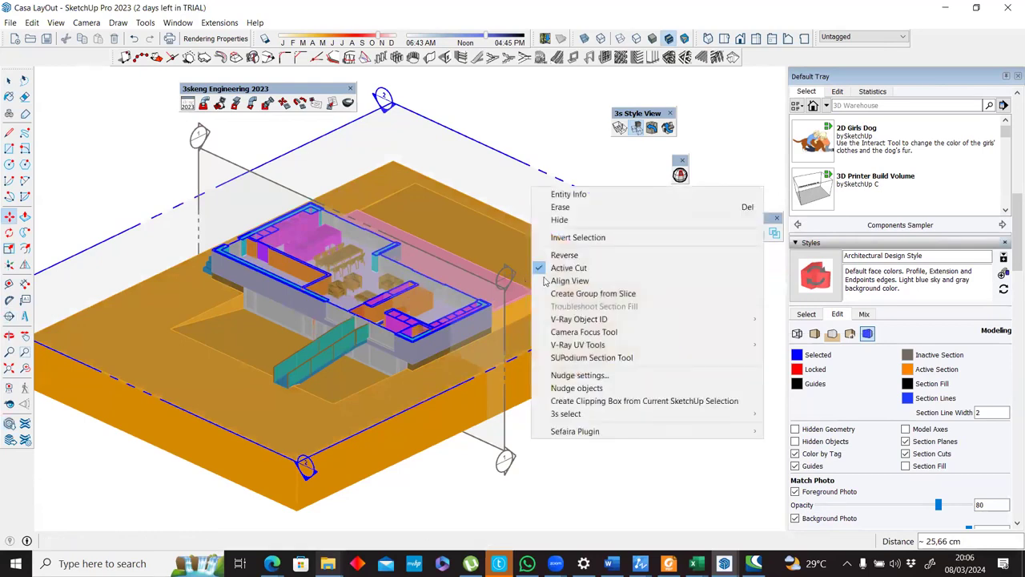
pyautogui.click(545, 281)
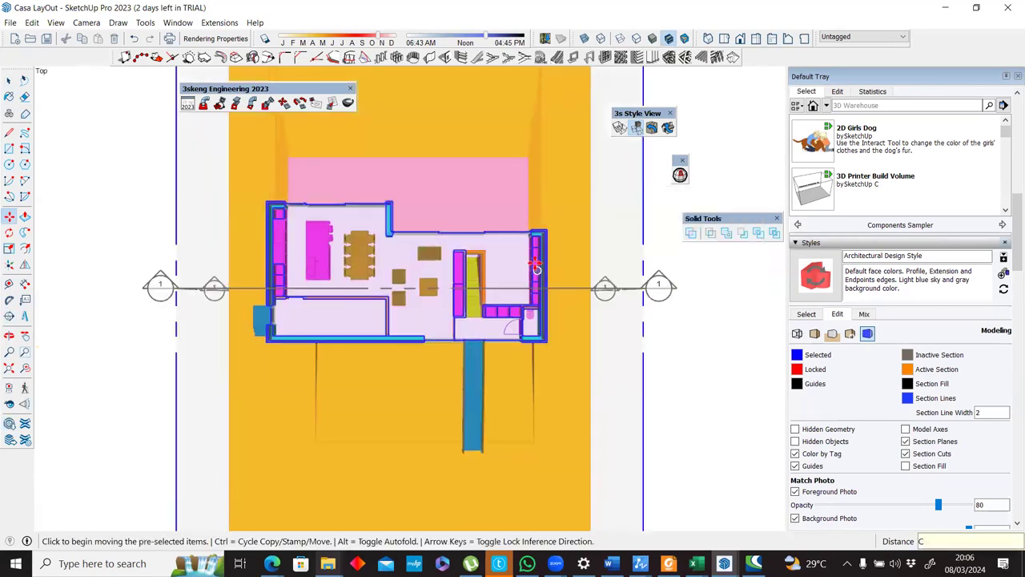
pyautogui.scroll(3, 461, 241)
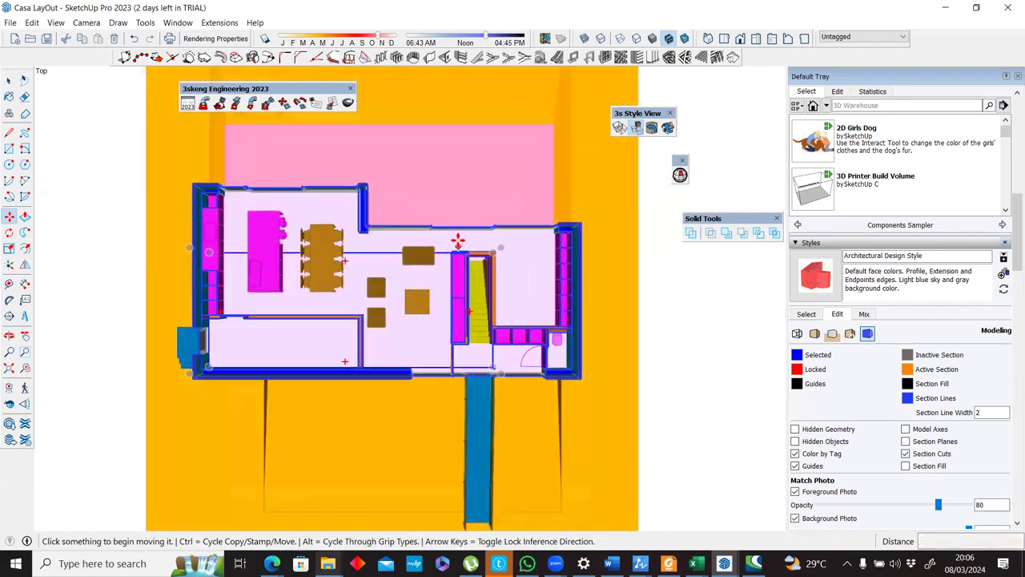
pyautogui.scroll(3, 408, 242)
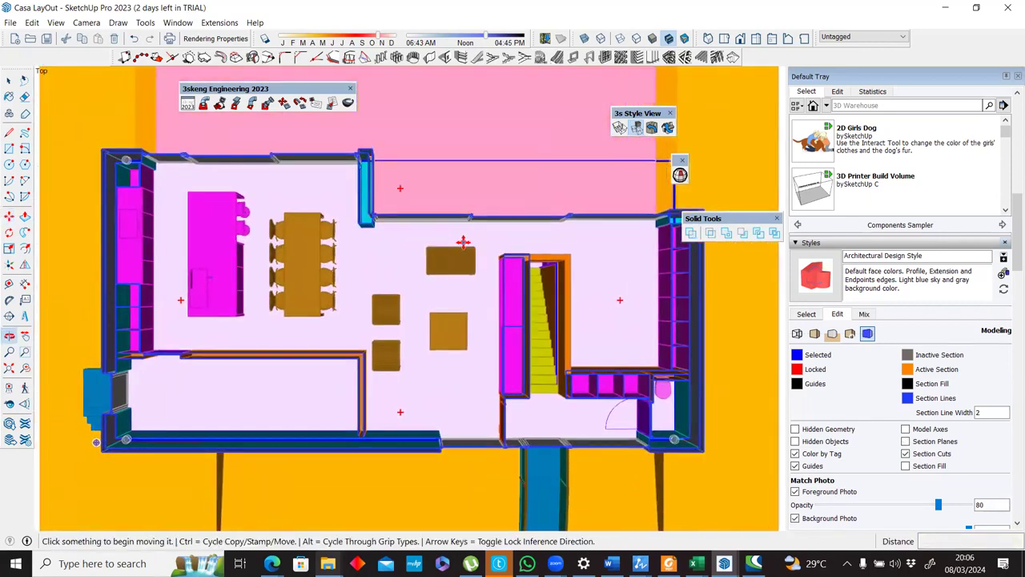
pyautogui.press('v')
pyautogui.scroll(1, 456, 243)
pyautogui.keyDown('shift'); pyautogui.moveTo(454, 245); pyautogui.dragTo(471, 242, button='middle'); pyautogui.keyUp('shift')
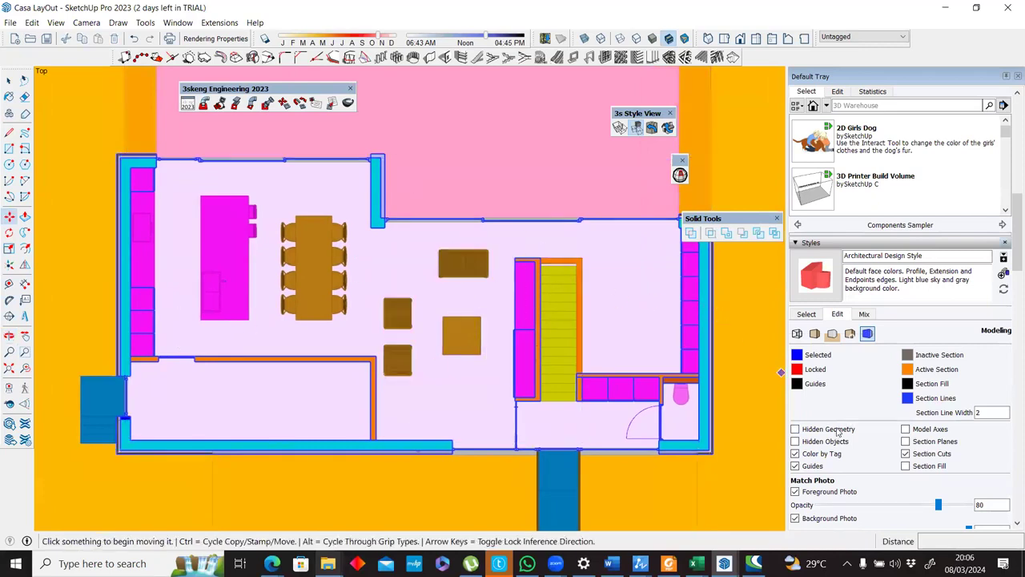
# Set the style's section line width to 1 and try reducing it to 0.
pyautogui.moveTo(987, 413); pyautogui.dragTo(943, 414)
pyautogui.write('1')
pyautogui.press('Return')
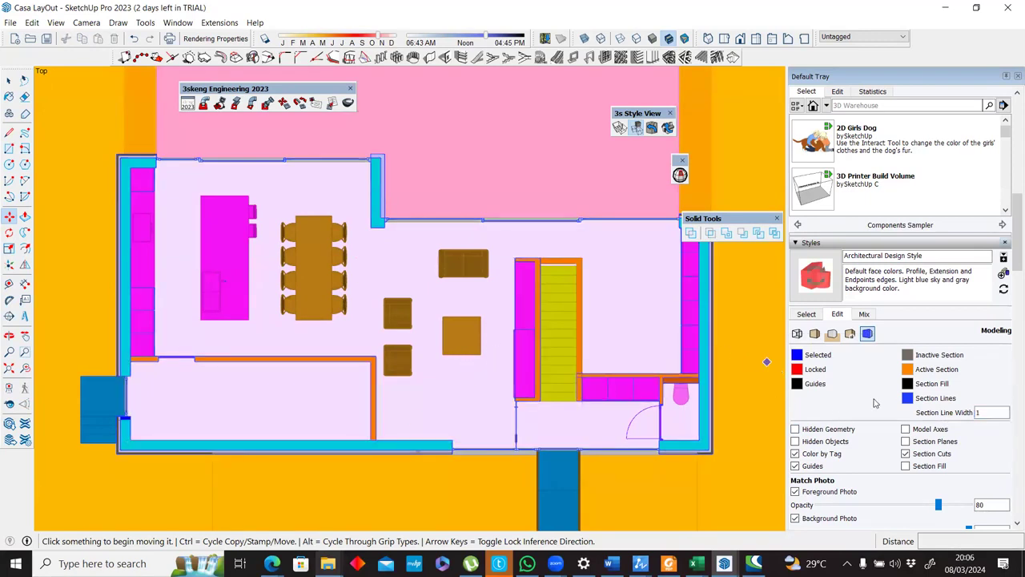
pyautogui.moveTo(985, 413); pyautogui.dragTo(926, 416)
pyautogui.write('0')
pyautogui.press('Return')
pyautogui.click(568, 296)
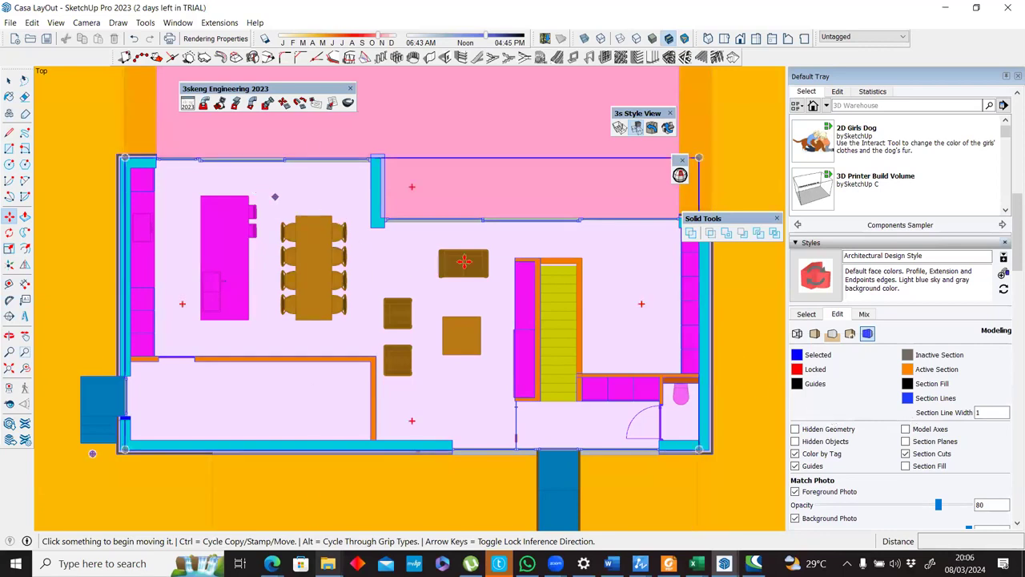
# Turn the section cuts off and back on to compare the plan with the uncut model.
pyautogui.click(53, 22)
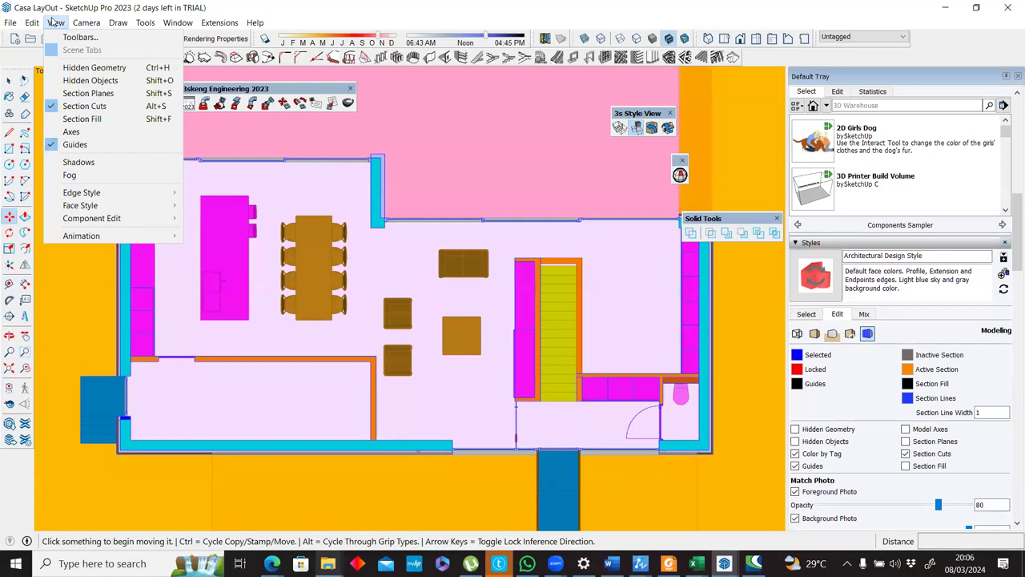
pyautogui.click(76, 106)
pyautogui.click(55, 23)
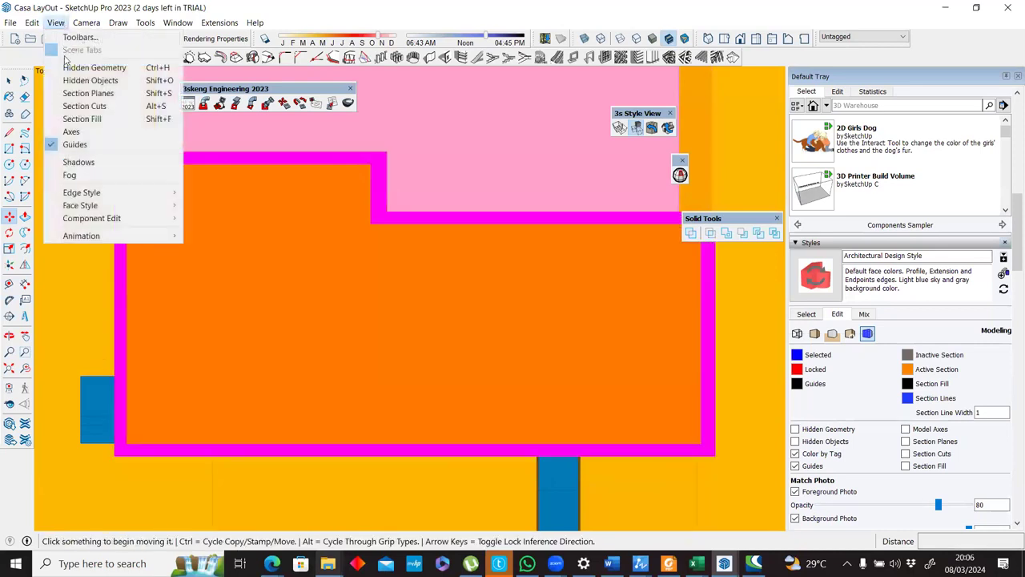
pyautogui.click(76, 106)
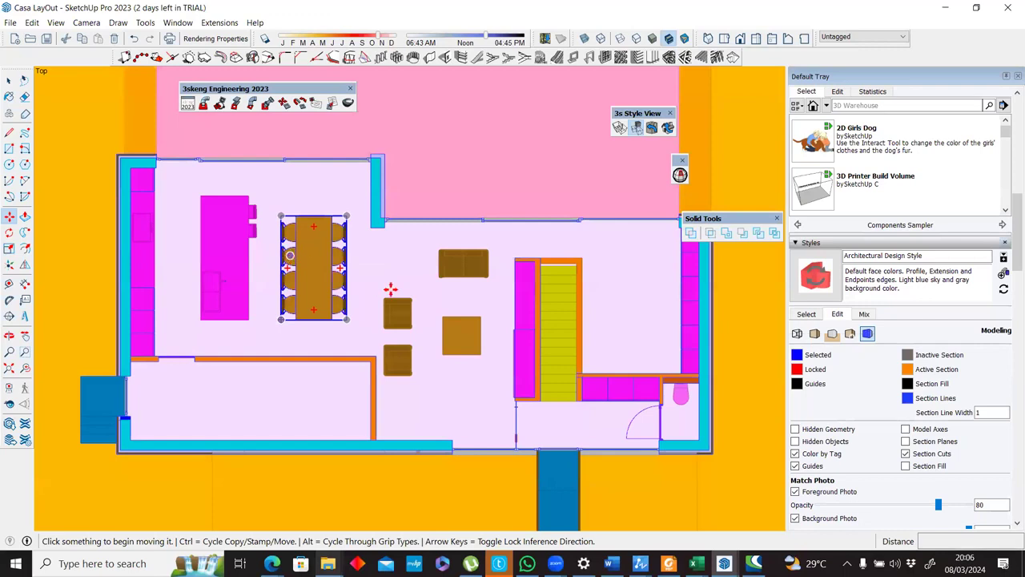
# Try a profile width of 0 in the style's edge settings and turn Profiles off.
pyautogui.click(796, 335)
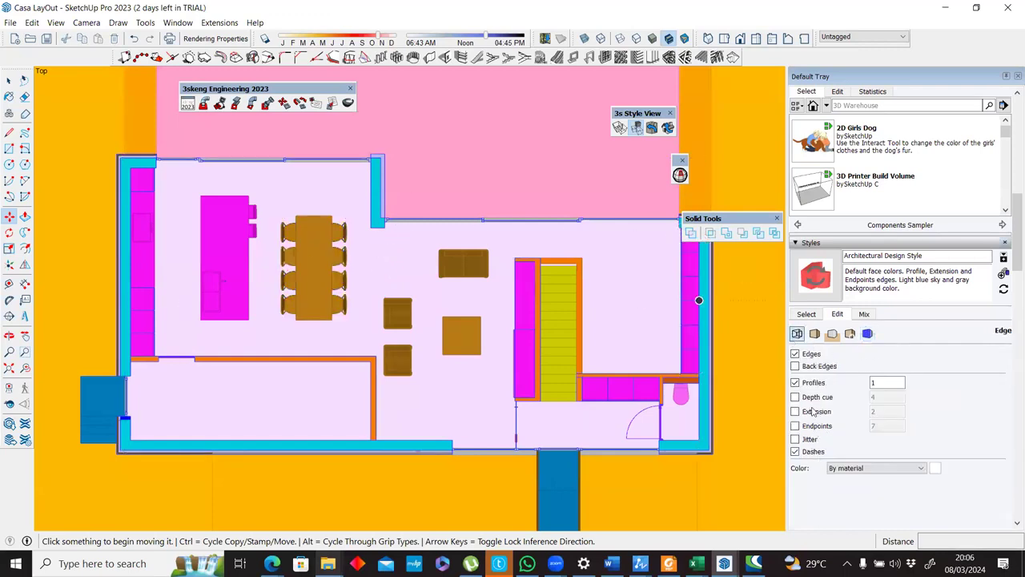
pyautogui.doubleClick(879, 382)
pyautogui.write('0')
pyautogui.press('Return')
pyautogui.click(570, 298)
pyautogui.click(797, 384)
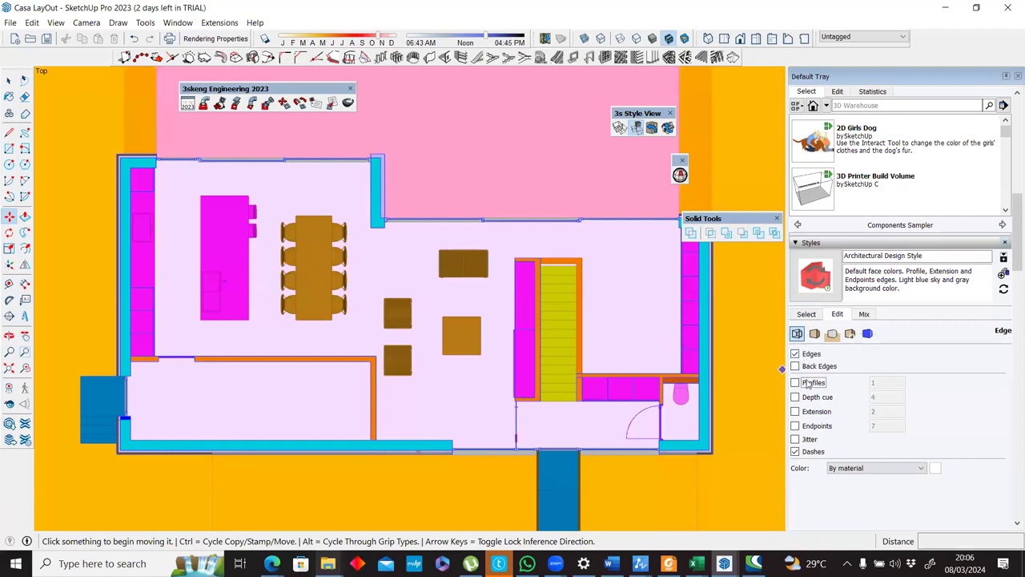
pyautogui.click(815, 333)
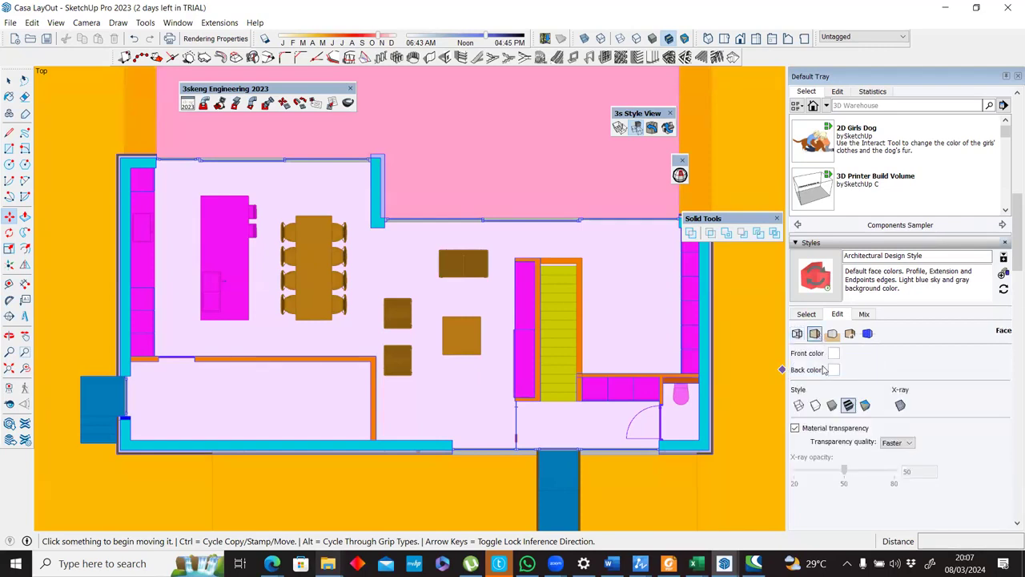
pyautogui.click(832, 334)
pyautogui.click(849, 333)
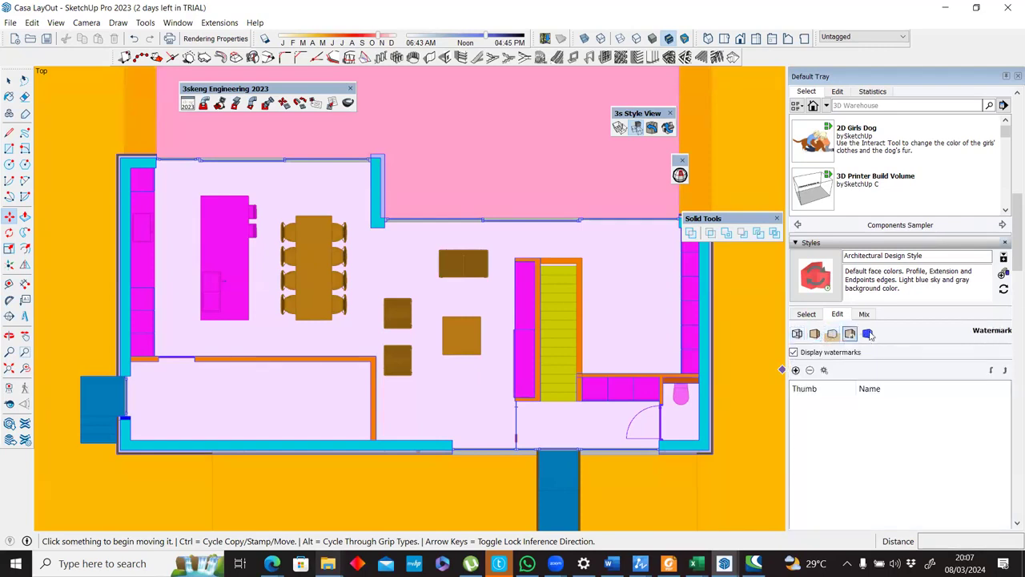
pyautogui.click(868, 334)
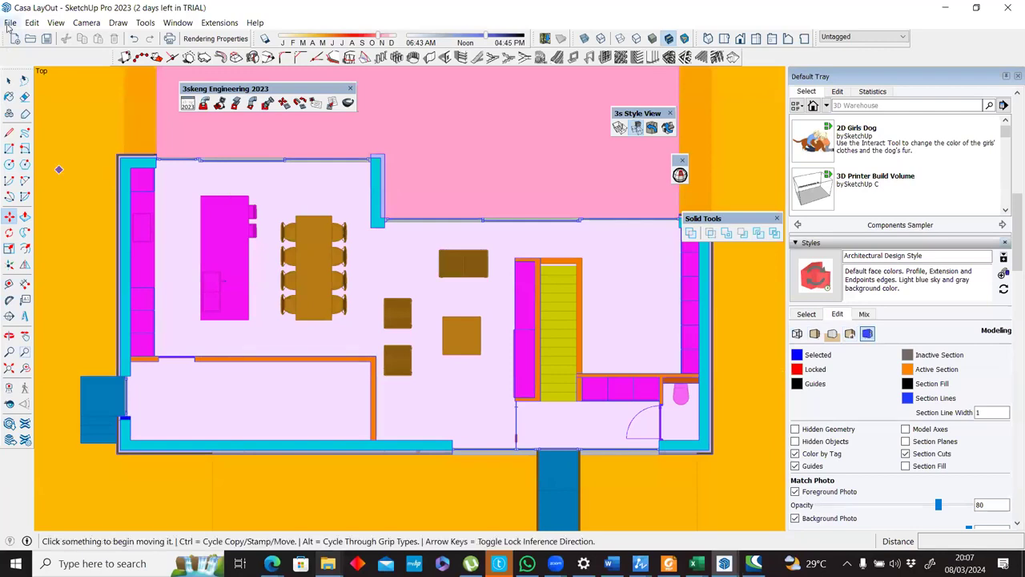
# Select the terrain to identify its tag and hide the 90 Terrain tag.
pyautogui.click(9, 80)
pyautogui.click(79, 124)
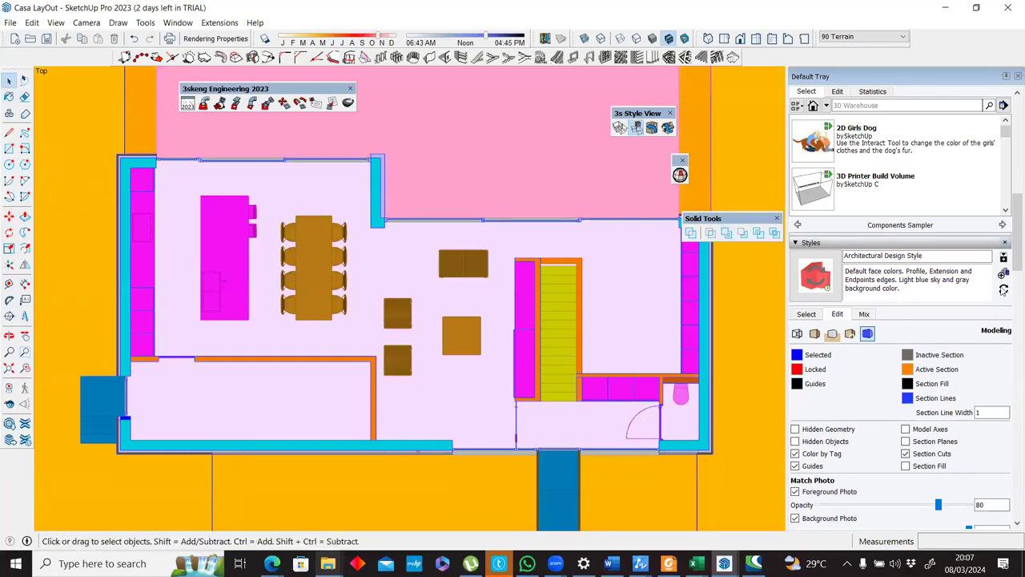
pyautogui.scroll(-10, 1004, 290)
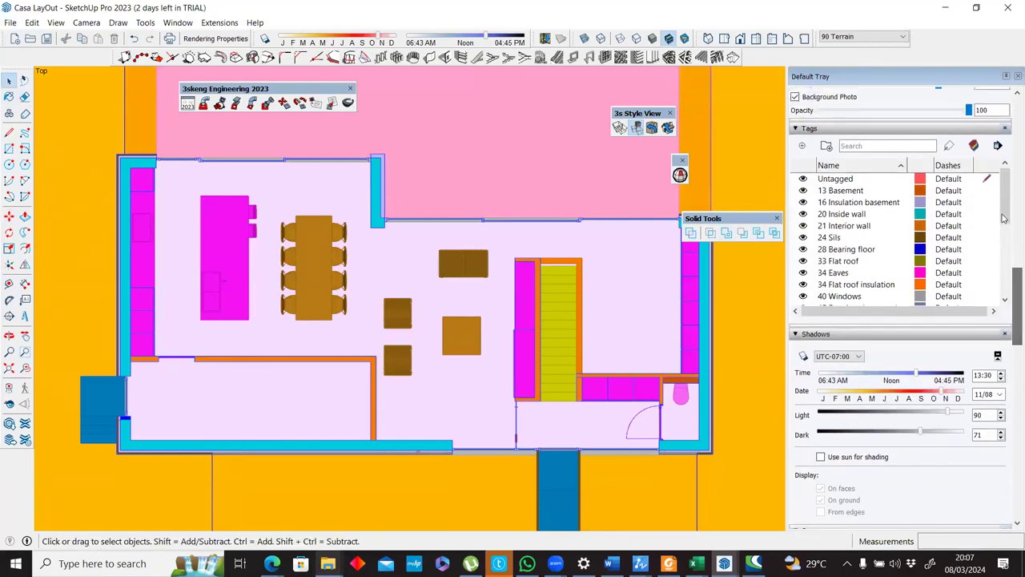
pyautogui.moveTo(1003, 218); pyautogui.dragTo(1008, 299)
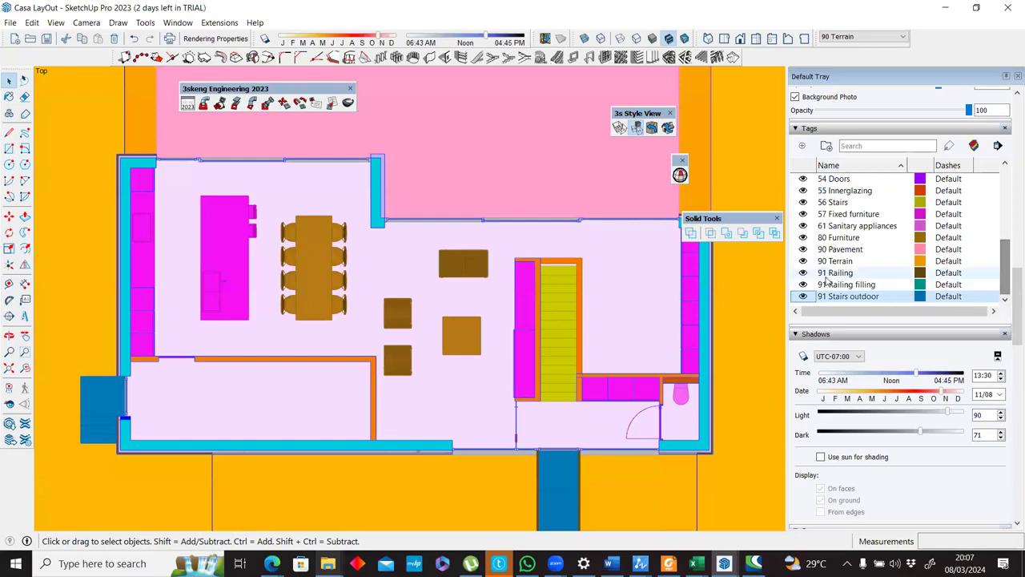
pyautogui.click(802, 261)
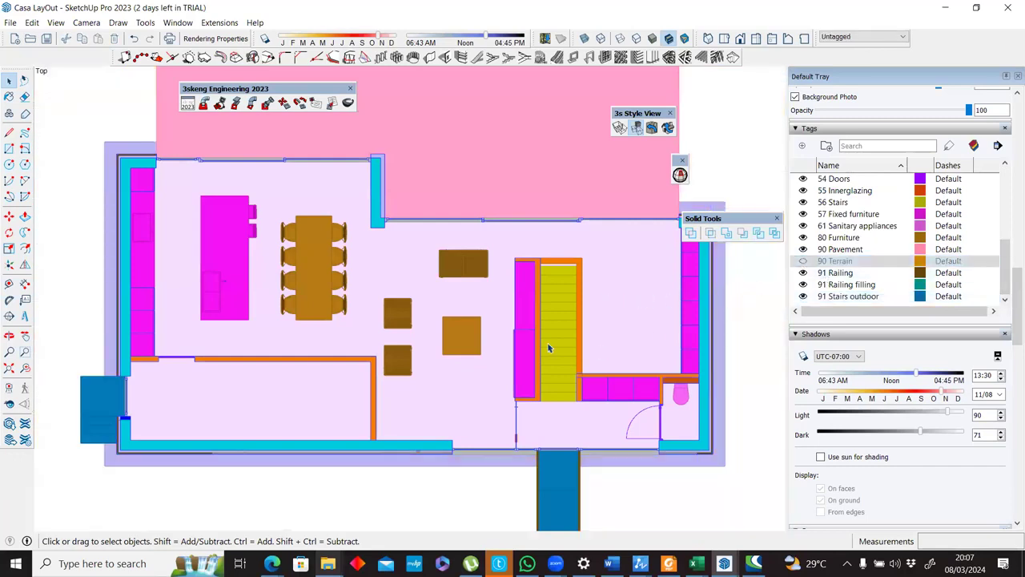
# Export the upper floor plan view as a 2D AutoCAD DWG named Casa LayOut 02.dwg on the Desktop, accepting the existing export options.
pyautogui.scroll(-3, 549, 346)
pyautogui.scroll(2, 548, 347)
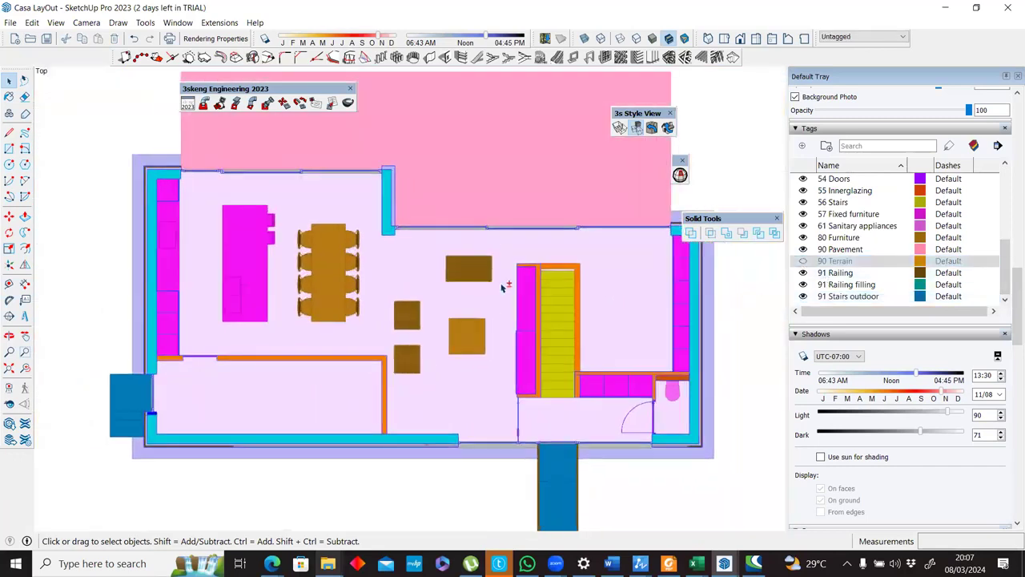
pyautogui.keyDown('shift'); pyautogui.moveTo(504, 283); pyautogui.dragTo(517, 310, button='middle'); pyautogui.keyUp('shift')
pyautogui.click(10, 23)
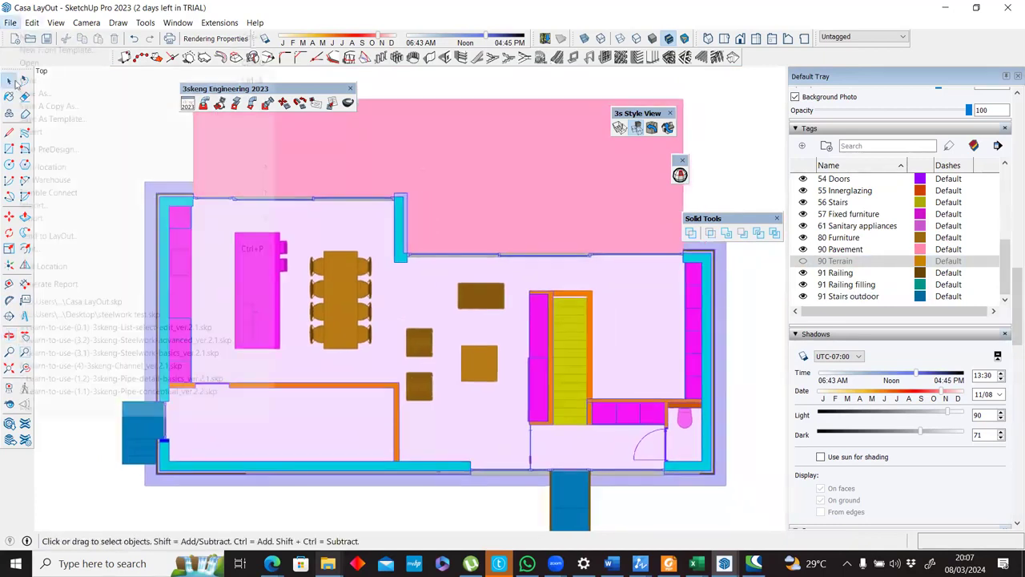
pyautogui.moveTo(67, 220)
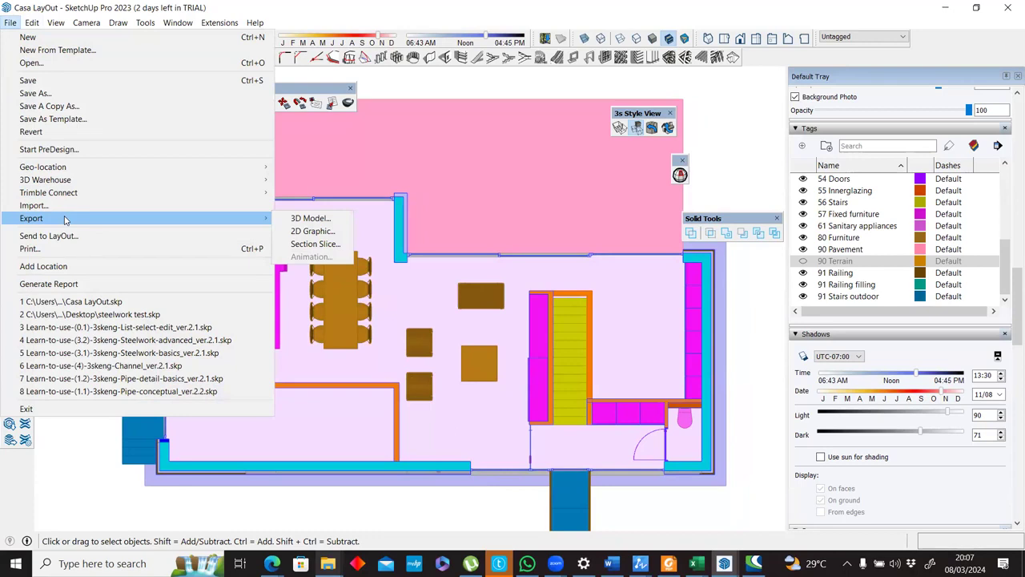
pyautogui.click(299, 231)
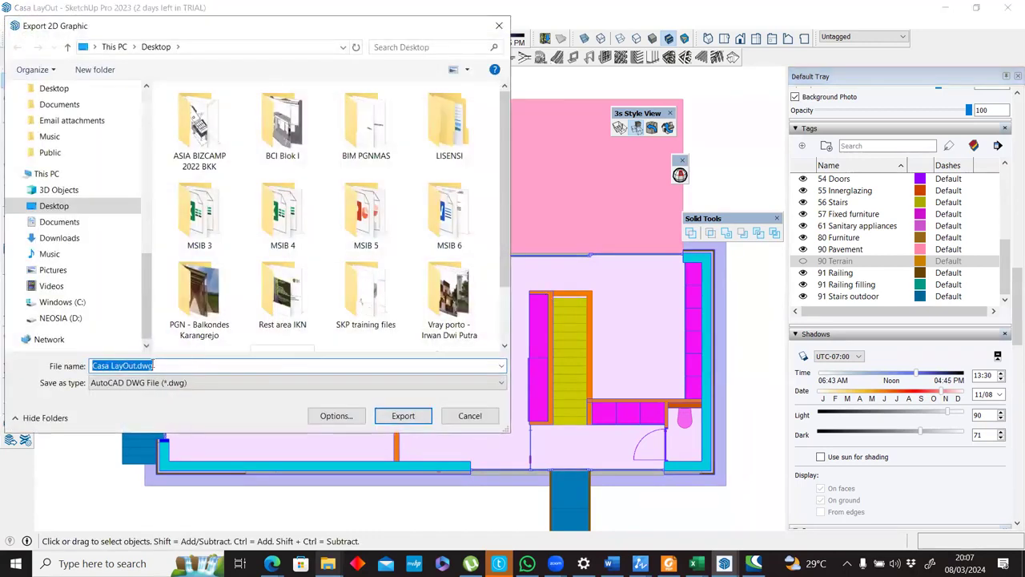
pyautogui.click(135, 365)
pyautogui.write('02')
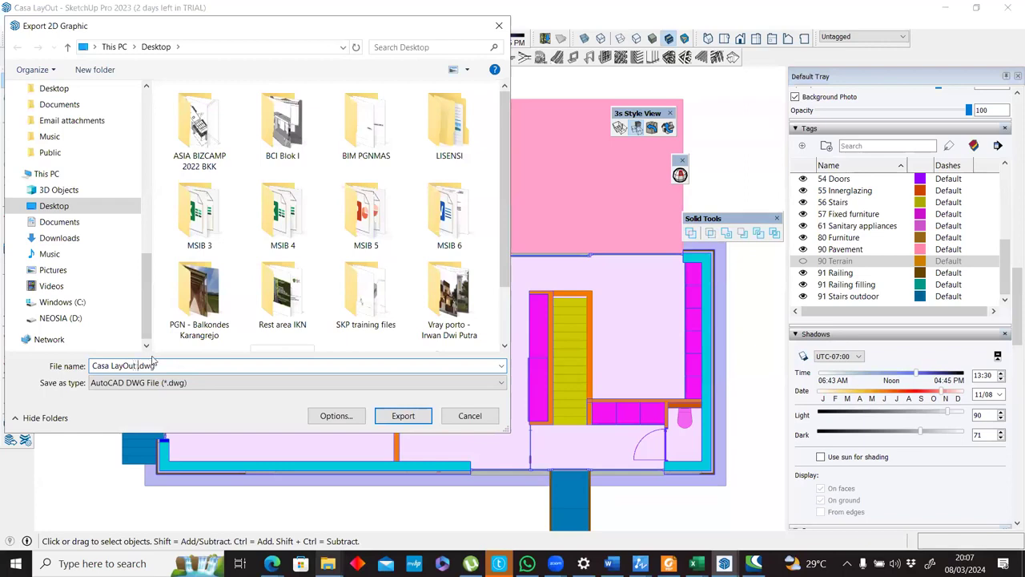
pyautogui.click(334, 415)
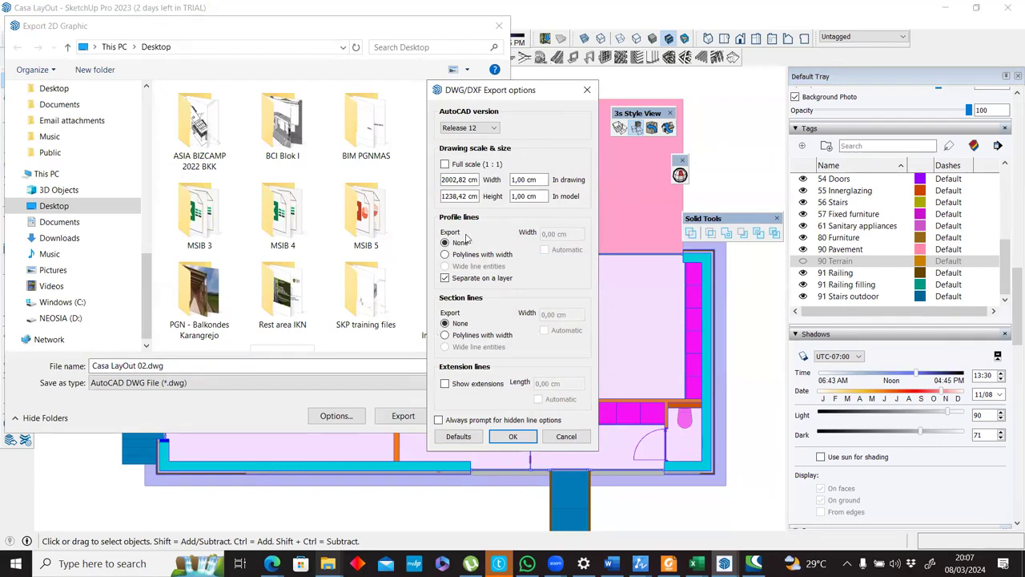
pyautogui.click(512, 436)
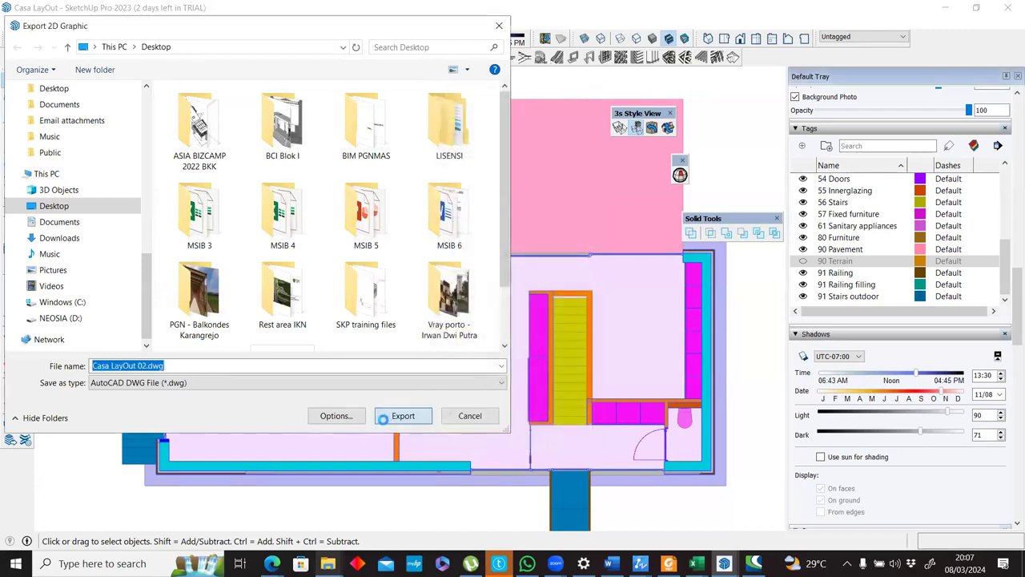
pyautogui.click(383, 418)
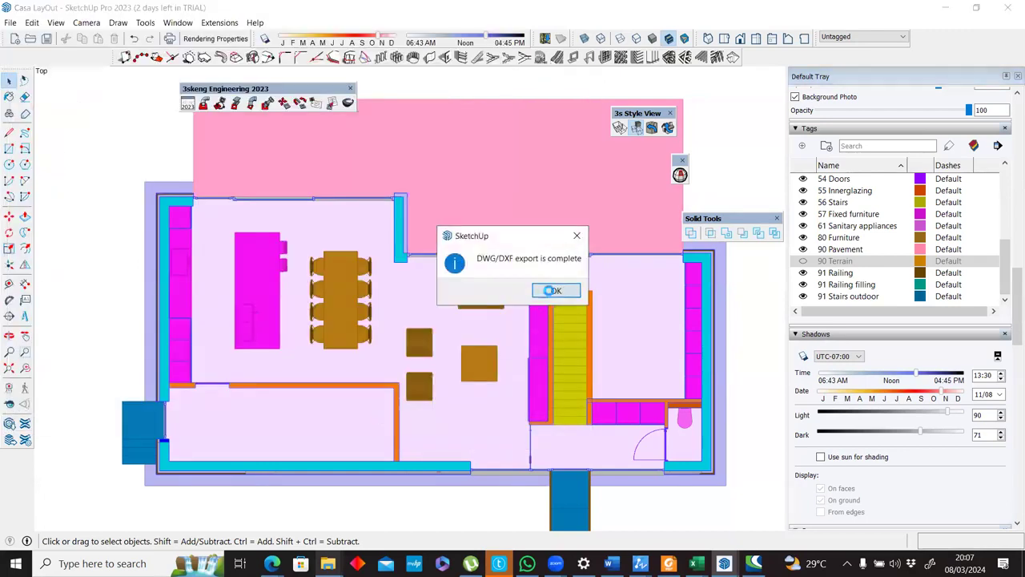
pyautogui.click(551, 290)
# Switch to ZWCAD to inspect the exported Casa LayOut 02.dwg plan, and return to SketchUp.
pyautogui.moveTo(328, 563)
pyautogui.click(420, 482)
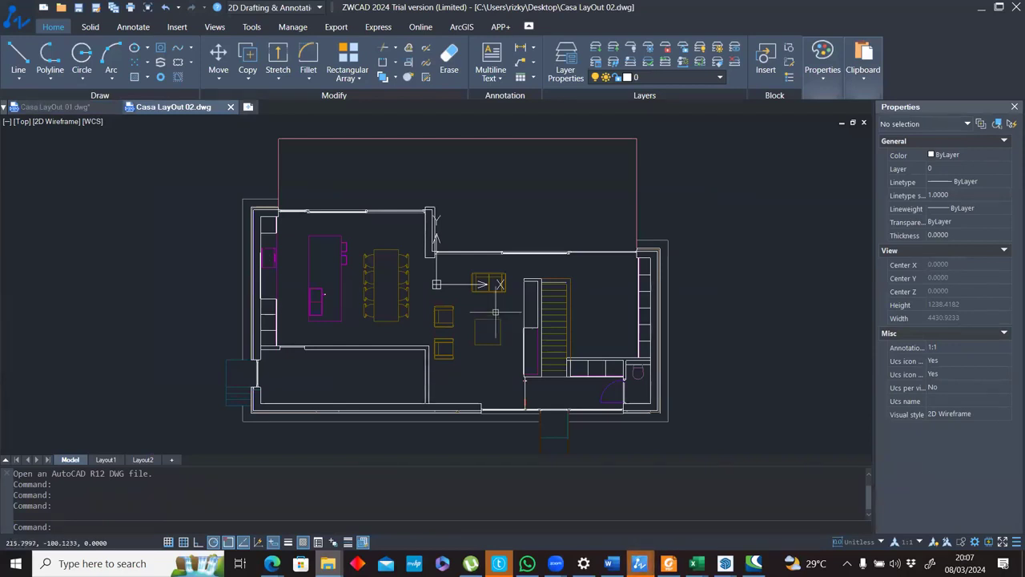
pyautogui.hotkey('alt', 'Tab')
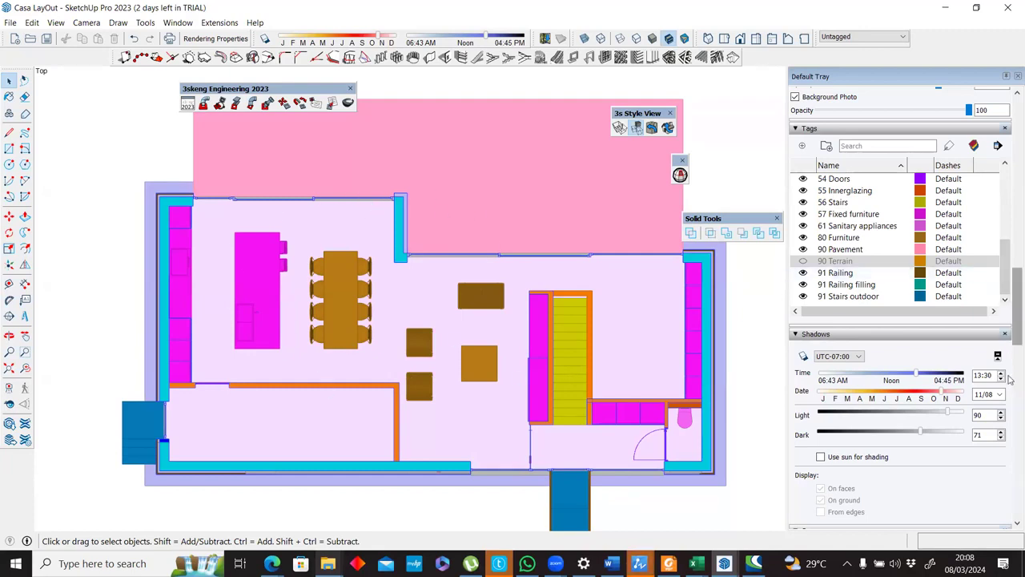
# Add a scene of the tag-colored plan, saving the style changes as a new style.
pyautogui.scroll(-10, 1011, 380)
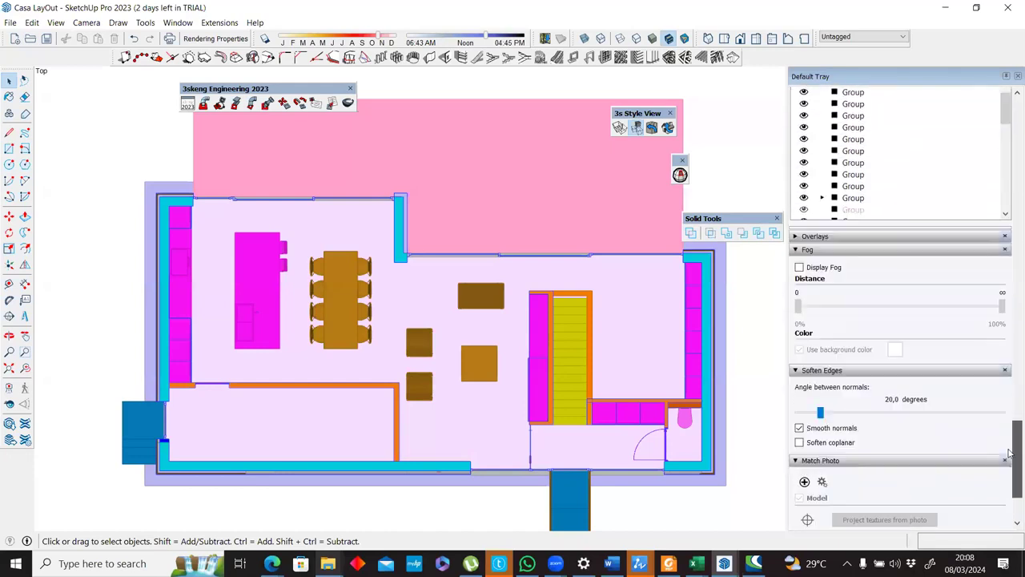
pyautogui.scroll(10, 825, 311)
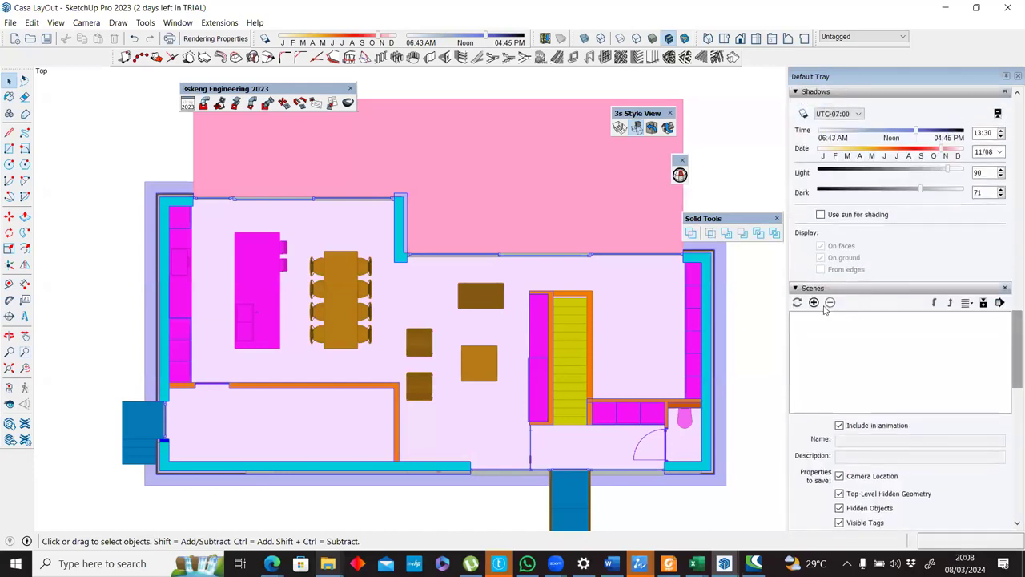
pyautogui.click(813, 302)
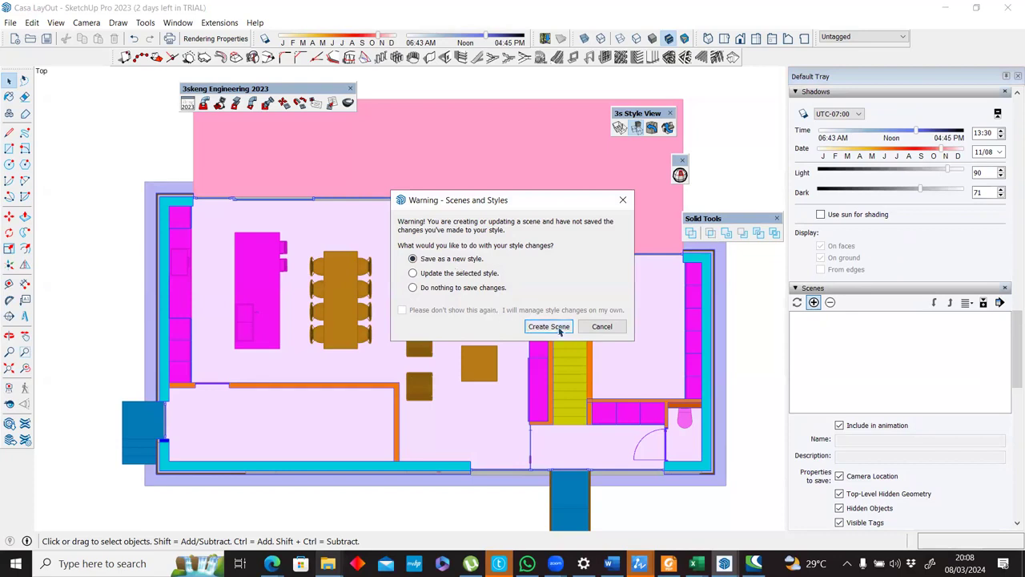
pyautogui.click(548, 326)
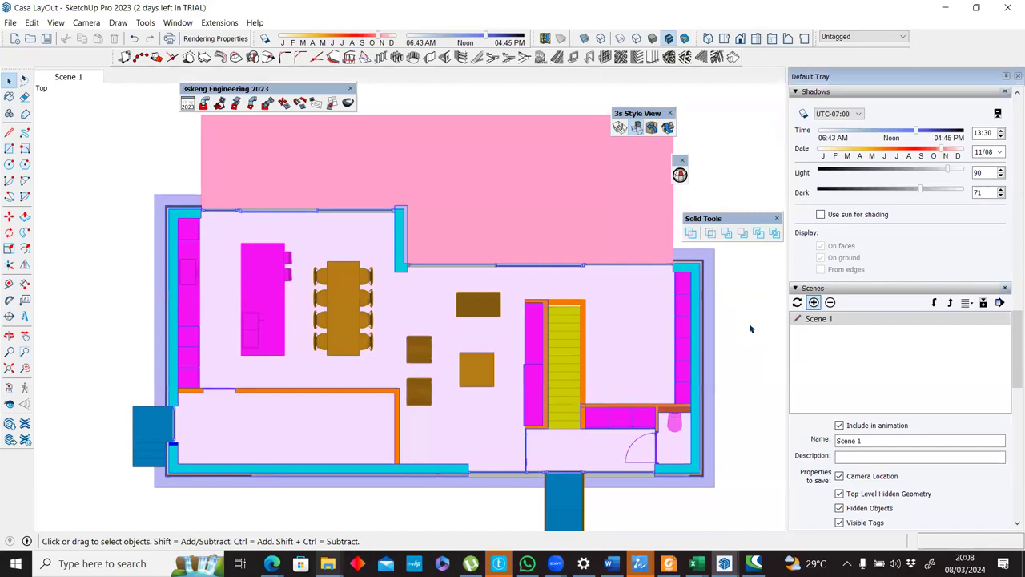
# Exclude Camera Location and Active Section Planes from the properties saved with Scene 1.
pyautogui.click(825, 322)
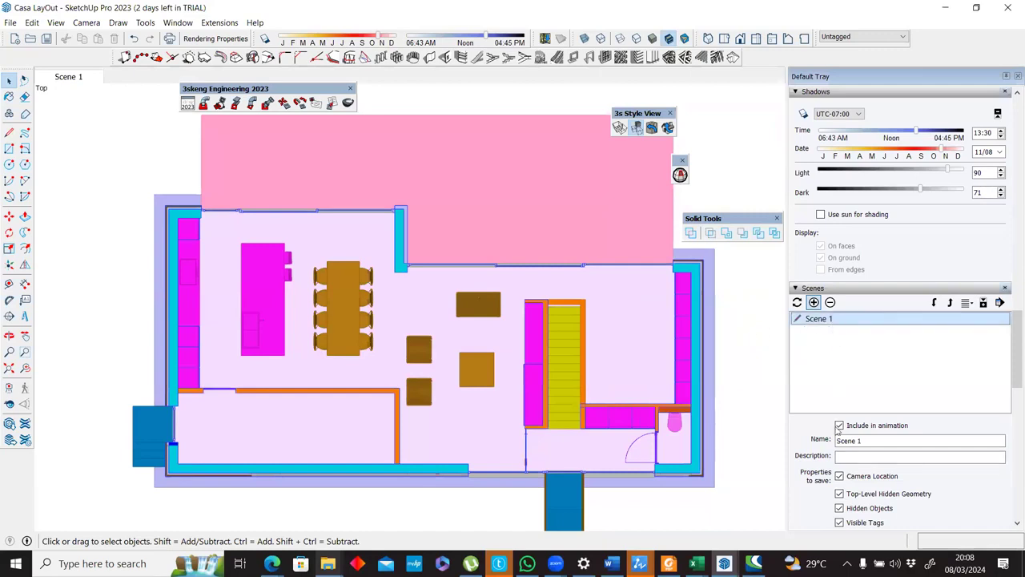
pyautogui.click(839, 477)
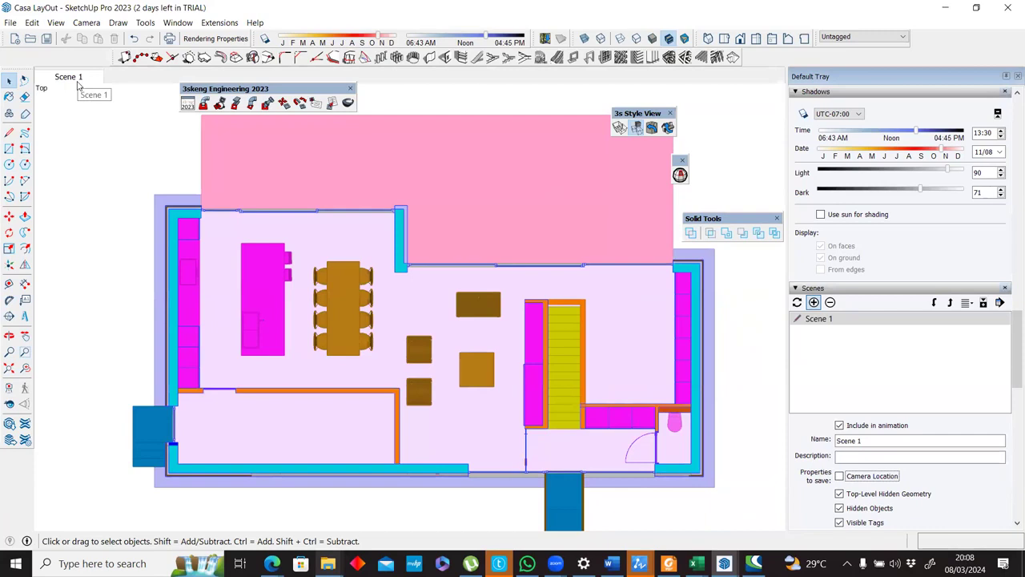
pyautogui.scroll(-2, 836, 488)
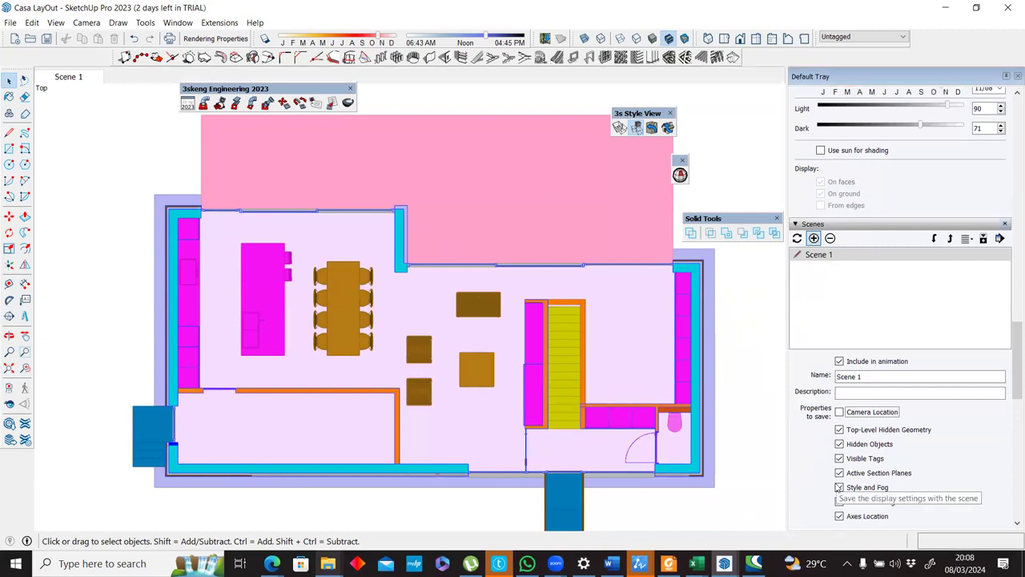
pyautogui.scroll(-1, 837, 487)
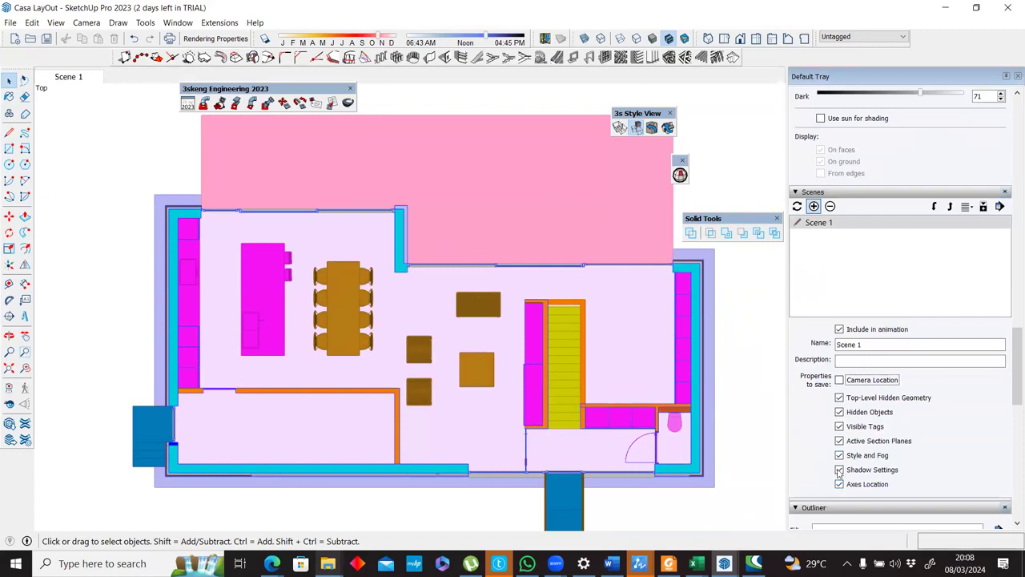
pyautogui.click(839, 440)
# Rename Scene 1 to Export CAD.
pyautogui.rightClick(81, 78)
pyautogui.click(115, 139)
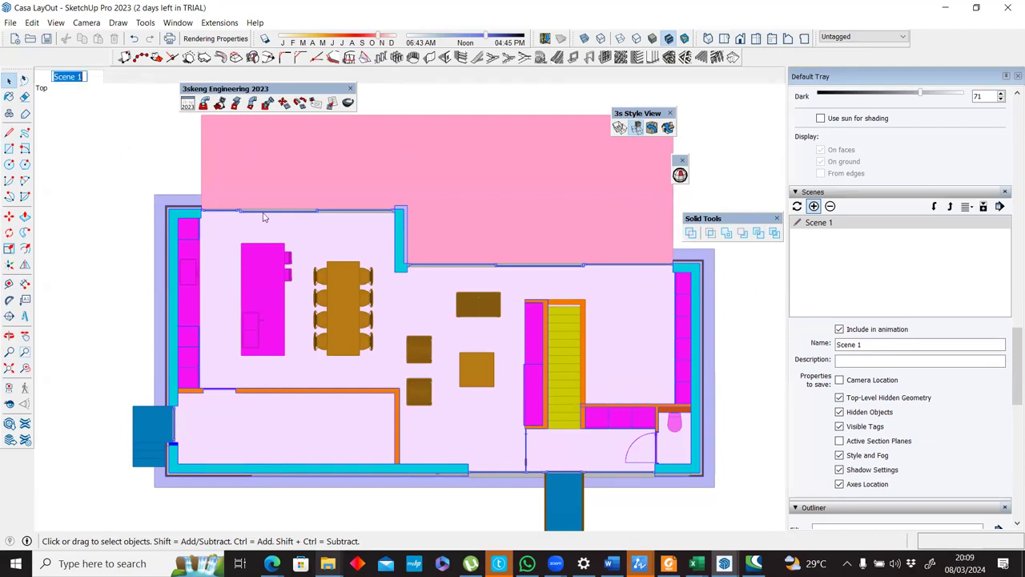
pyautogui.write('Export CAD')
pyautogui.press('Return')
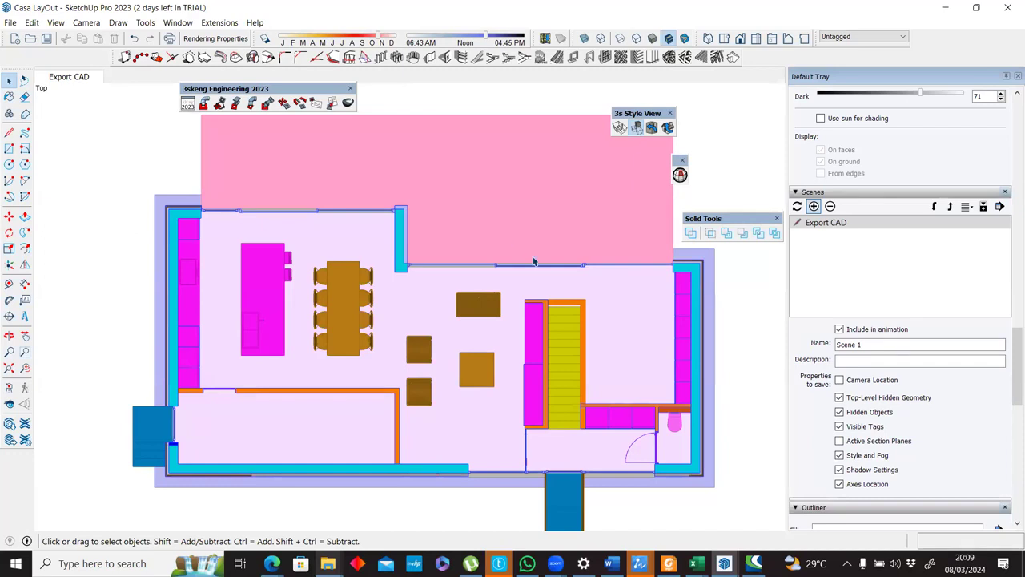
# Turn off Color by Tag and add a second scene from a 3D view, saving its style changes as a new style.
pyautogui.moveTo(1013, 370); pyautogui.dragTo(1010, 287)
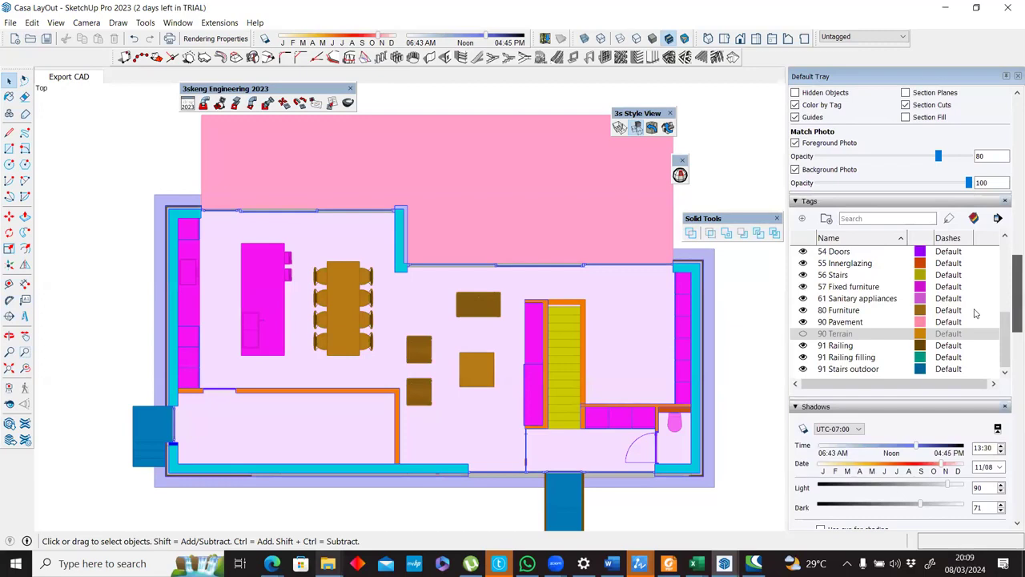
pyautogui.click(975, 218)
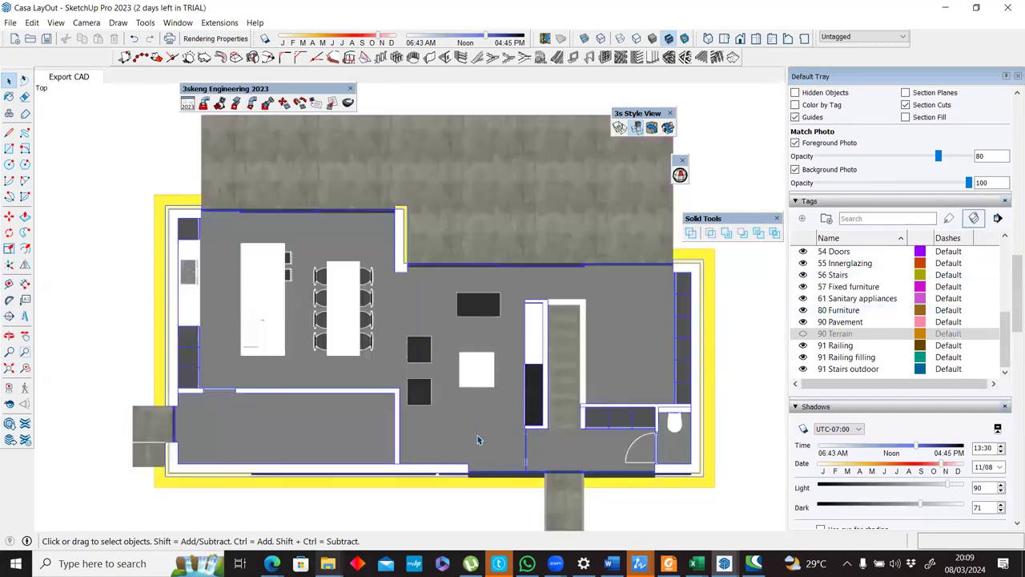
pyautogui.moveTo(550, 354); pyautogui.dragTo(565, 412, button='middle')
pyautogui.scroll(-2, 557, 373)
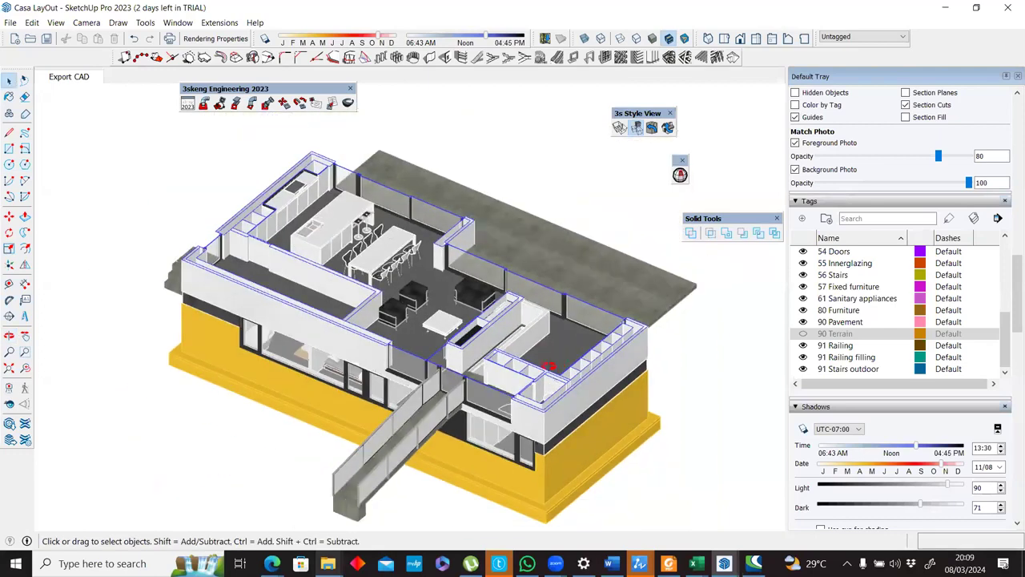
pyautogui.scroll(3, 548, 373)
pyautogui.moveTo(549, 401); pyautogui.dragTo(703, 354, button='middle')
pyautogui.scroll(-2, 519, 377)
pyautogui.rightClick(92, 78)
pyautogui.click(114, 125)
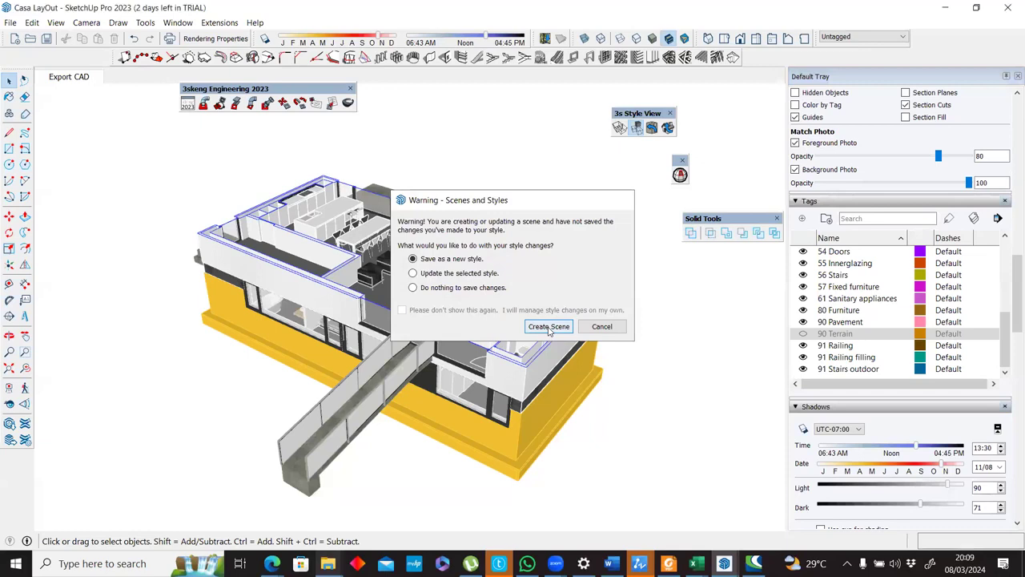
pyautogui.click(547, 325)
# Rename the second scene to Modeling and review its saved properties.
pyautogui.rightClick(154, 80)
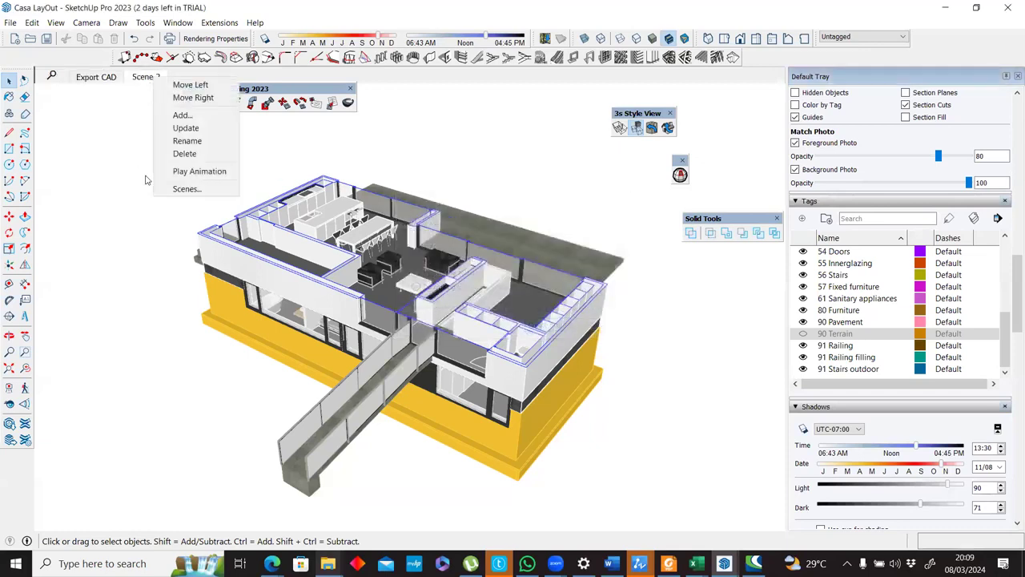
pyautogui.click(207, 139)
pyautogui.write('M')
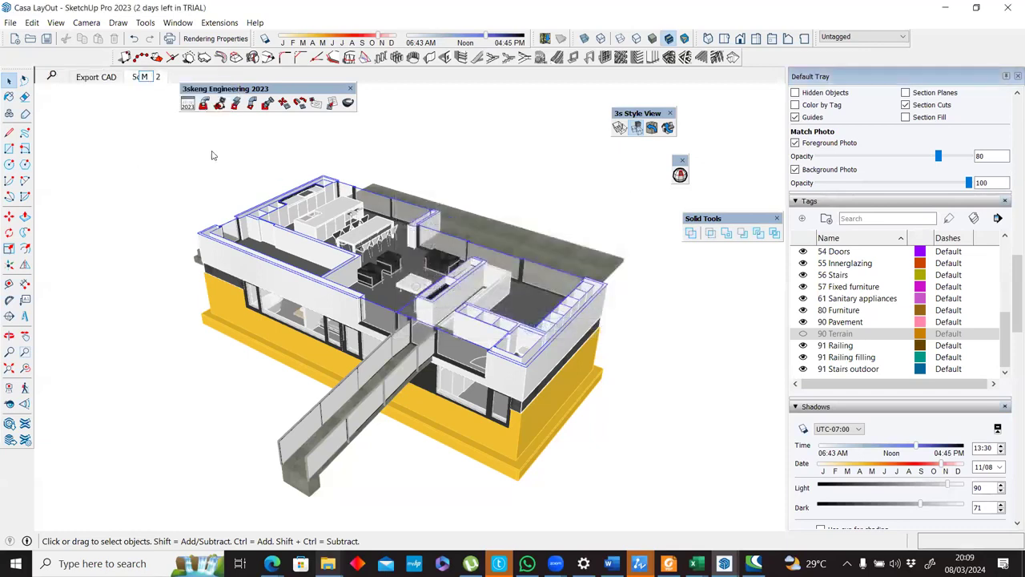
pyautogui.write('odeling')
pyautogui.press('Return')
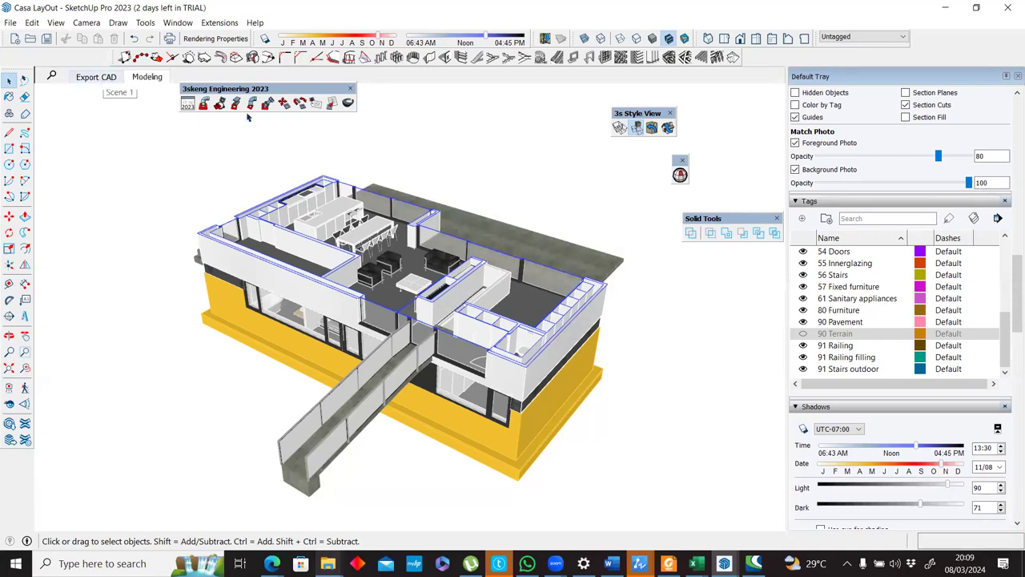
pyautogui.scroll(-6, 1009, 286)
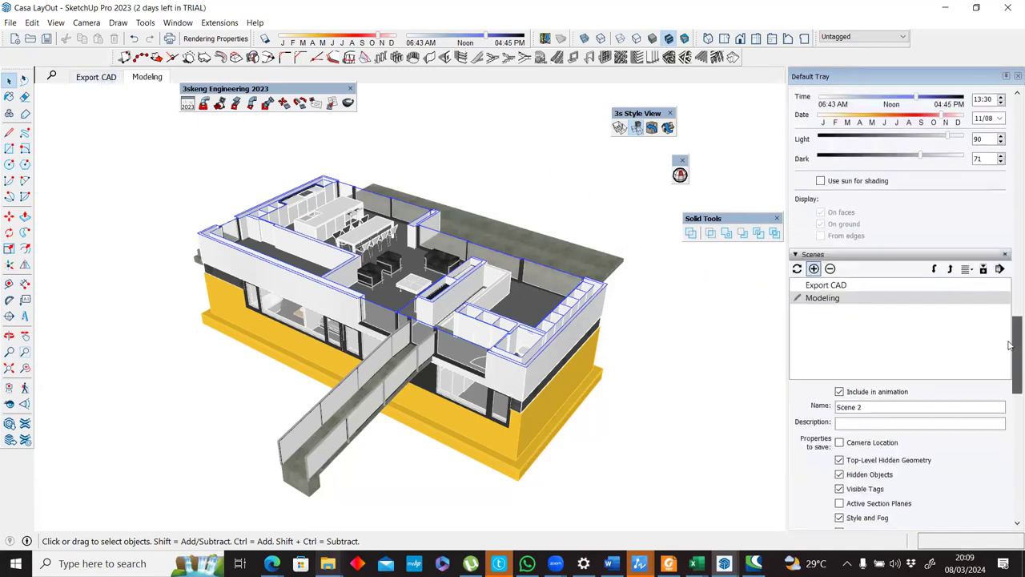
pyautogui.scroll(-1, 873, 440)
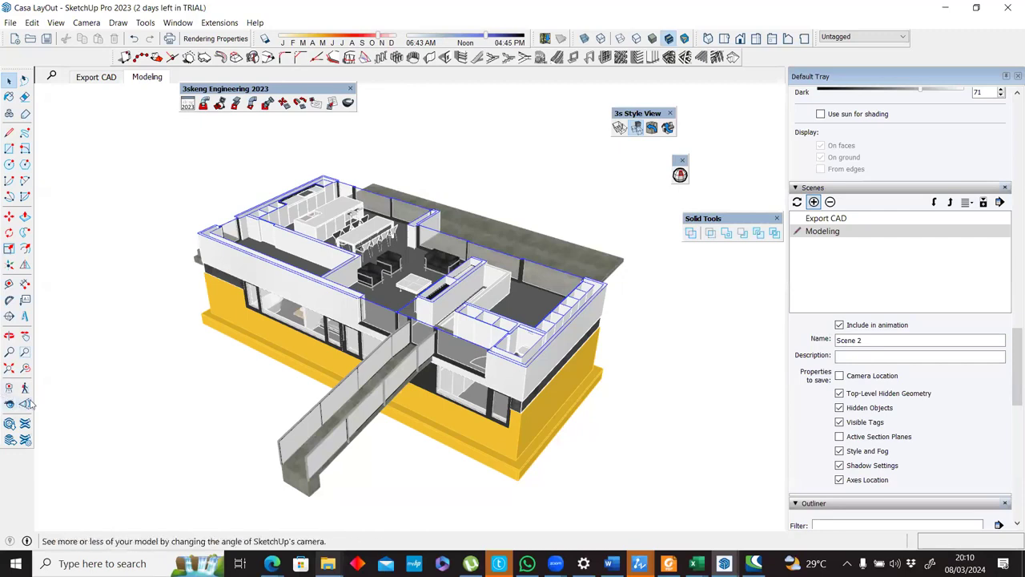
# Place a horizontal section plane through the lower floor, accepting the name Section 3 and symbol 3.
pyautogui.click(10, 316)
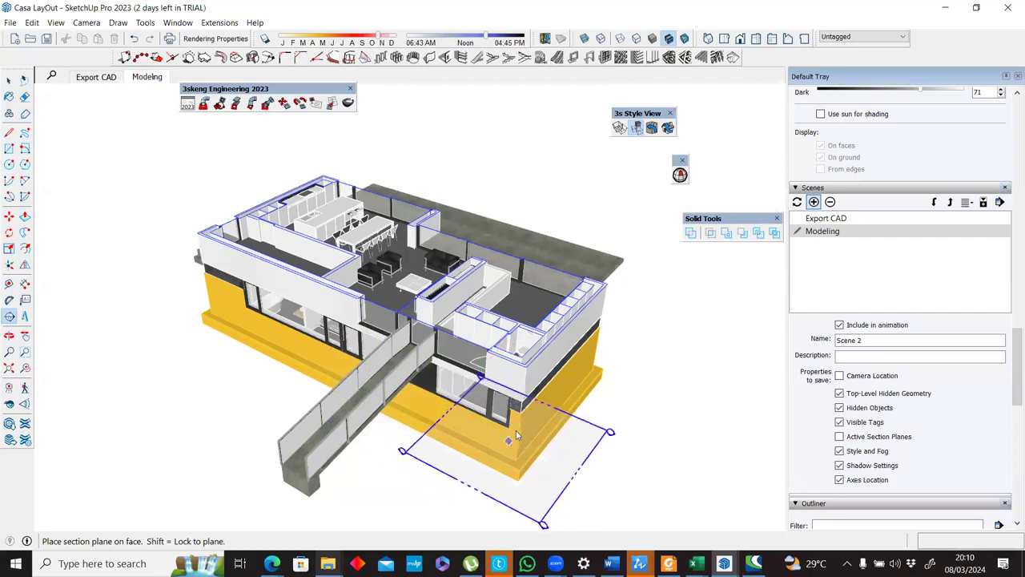
pyautogui.click(412, 430)
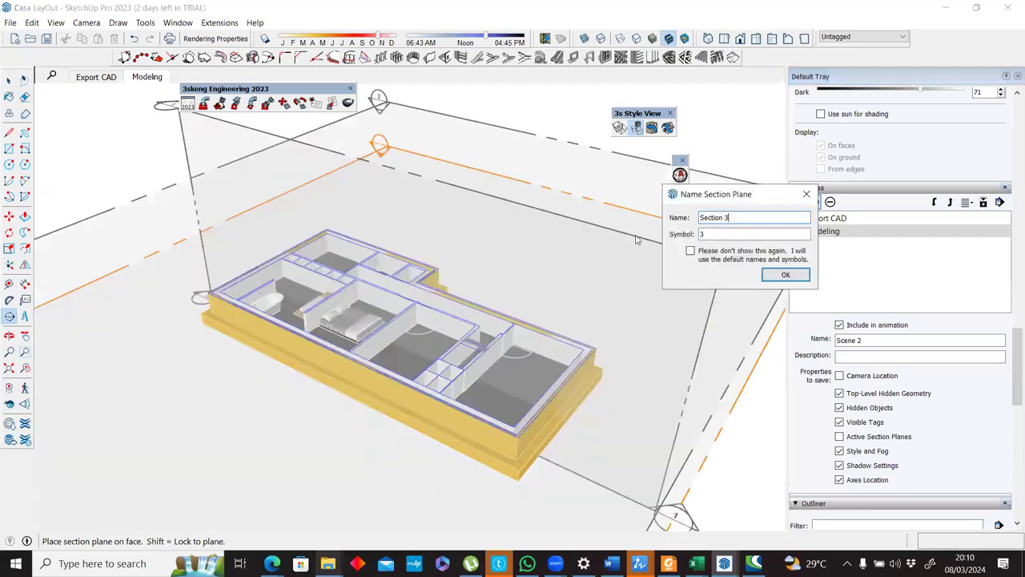
pyautogui.click(784, 274)
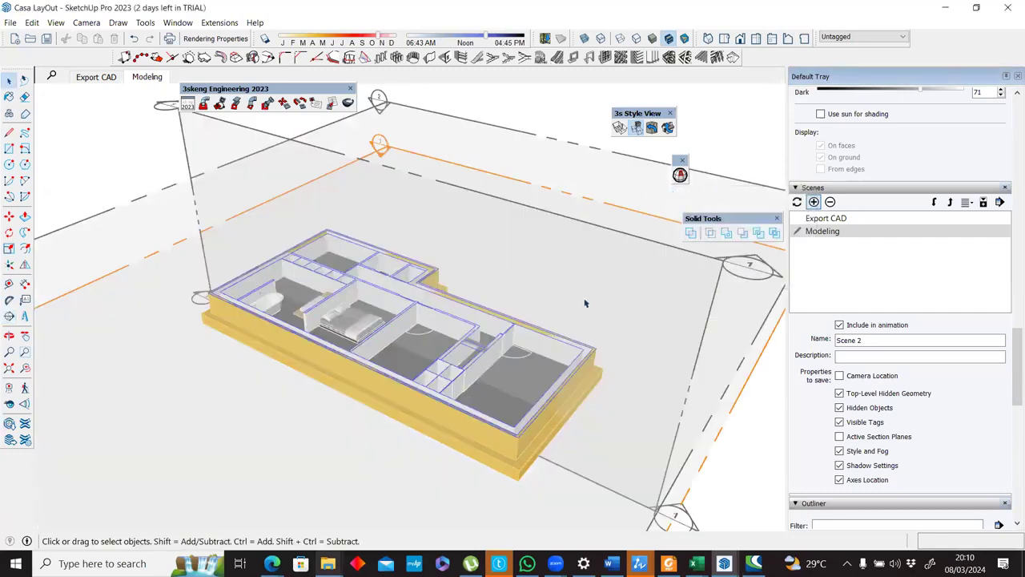
# Raise the Section 3 plane slightly so it cuts higher through the lower-floor walls, and align the view to it.
pyautogui.scroll(-4, 609, 296)
pyautogui.press('m')
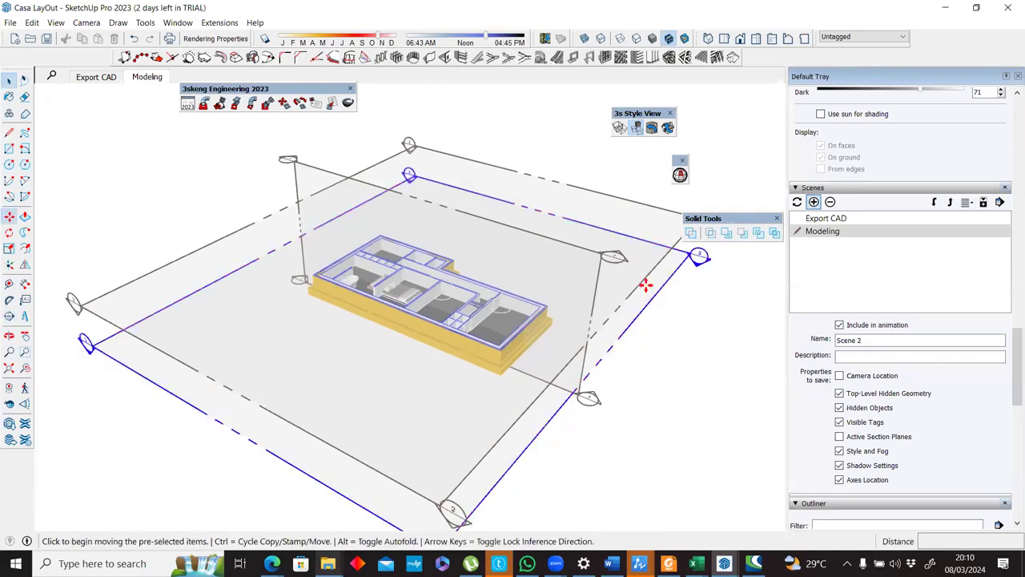
pyautogui.click(645, 290)
pyautogui.click(646, 289)
pyautogui.press('space')
pyautogui.rightClick(646, 289)
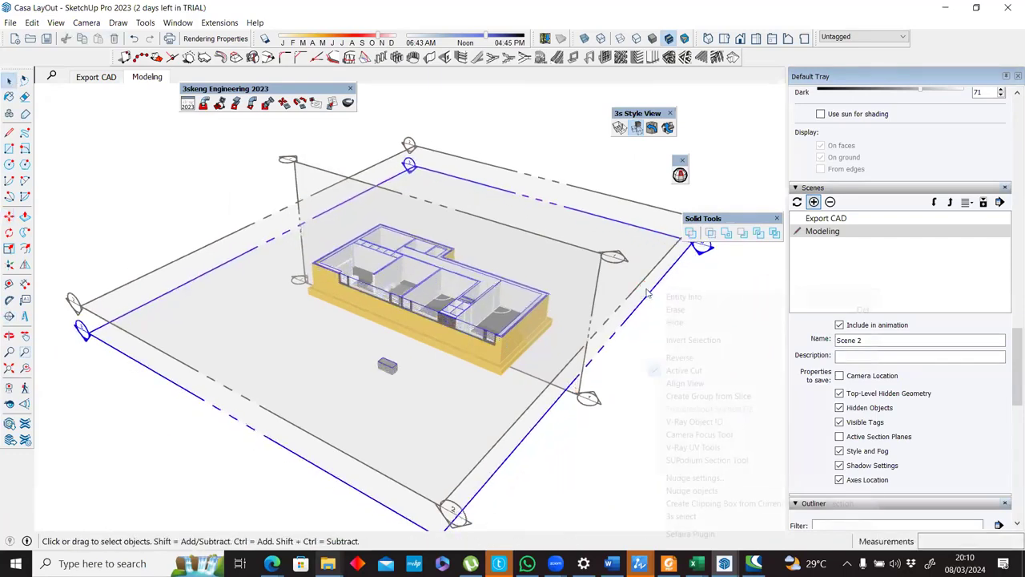
pyautogui.click(661, 381)
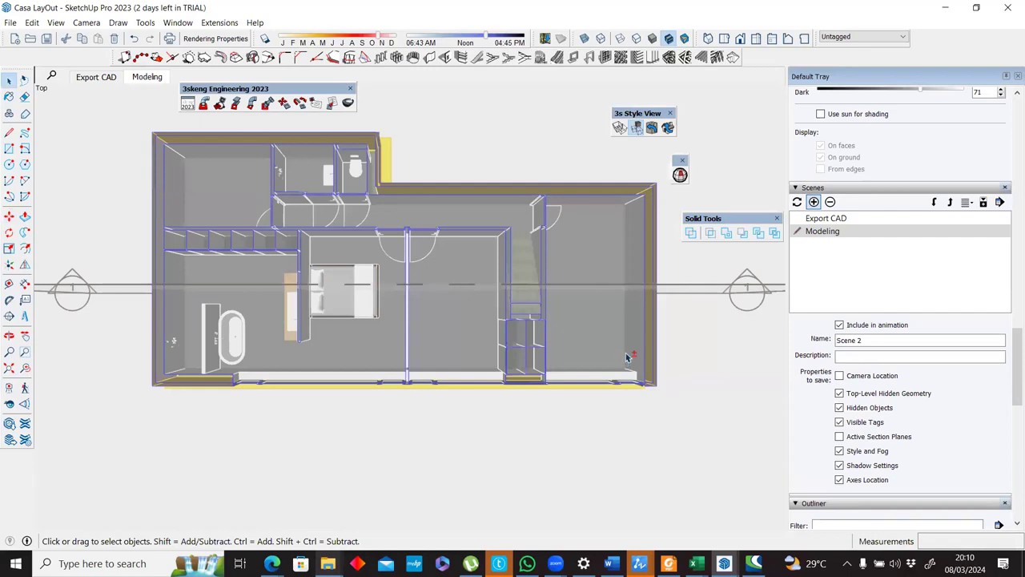
# Hide the section planes and show the lower-floor plan in parallel projection.
pyautogui.hotkey('shift', 's')
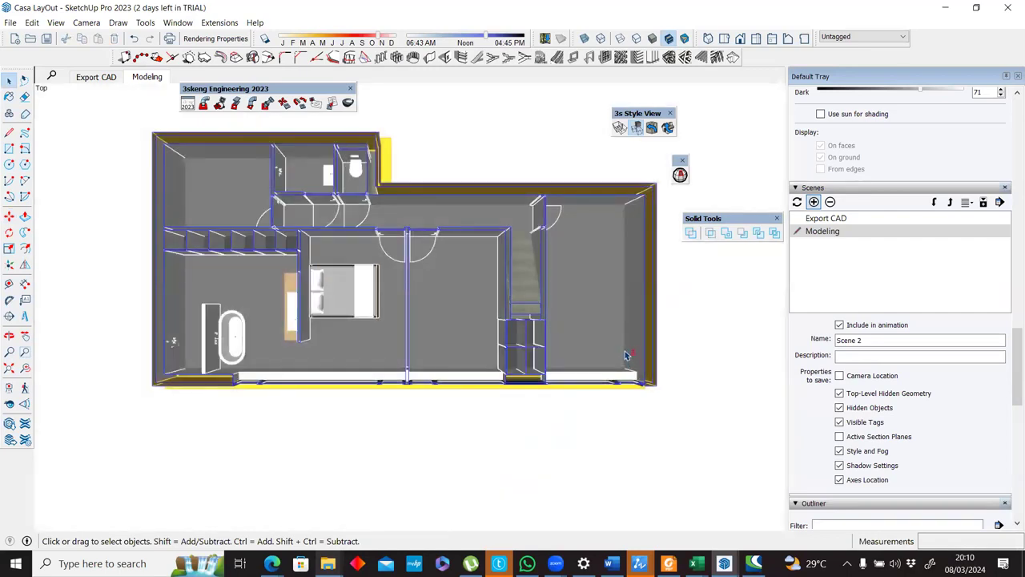
pyautogui.hotkey('shift', 'p')
pyautogui.scroll(5, 401, 191)
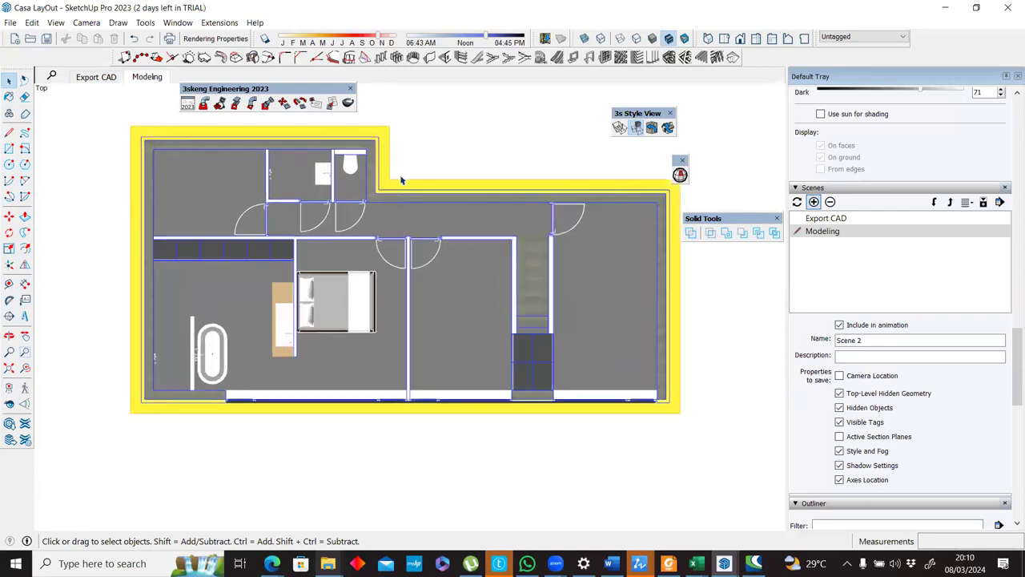
pyautogui.scroll(-1, 402, 176)
pyautogui.keyDown('shift'); pyautogui.moveTo(403, 176); pyautogui.dragTo(404, 193, button='middle'); pyautogui.keyUp('shift')
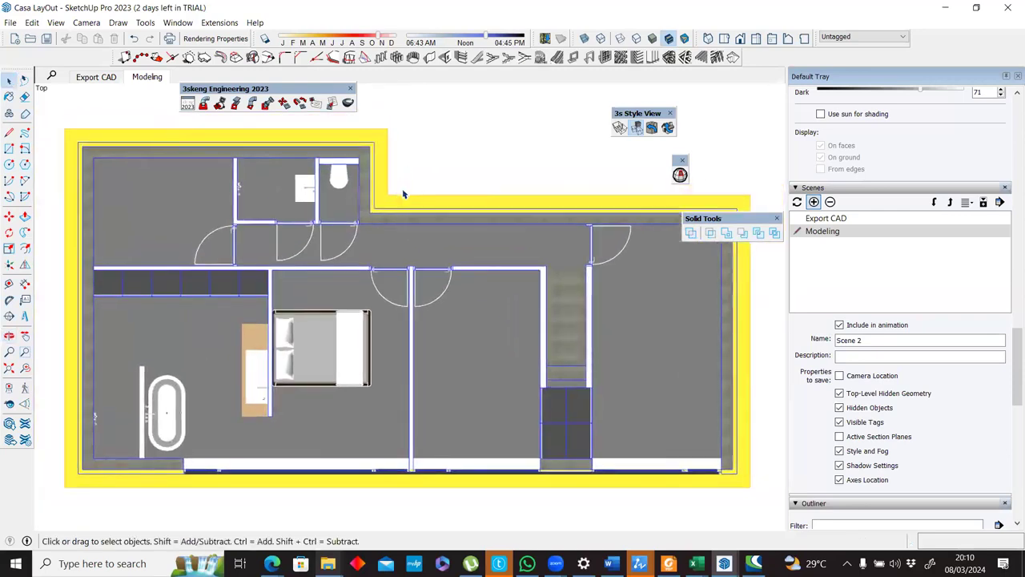
# Preview the floor plan in the Export CAD scene and return to the Modeling scene.
pyautogui.click(95, 78)
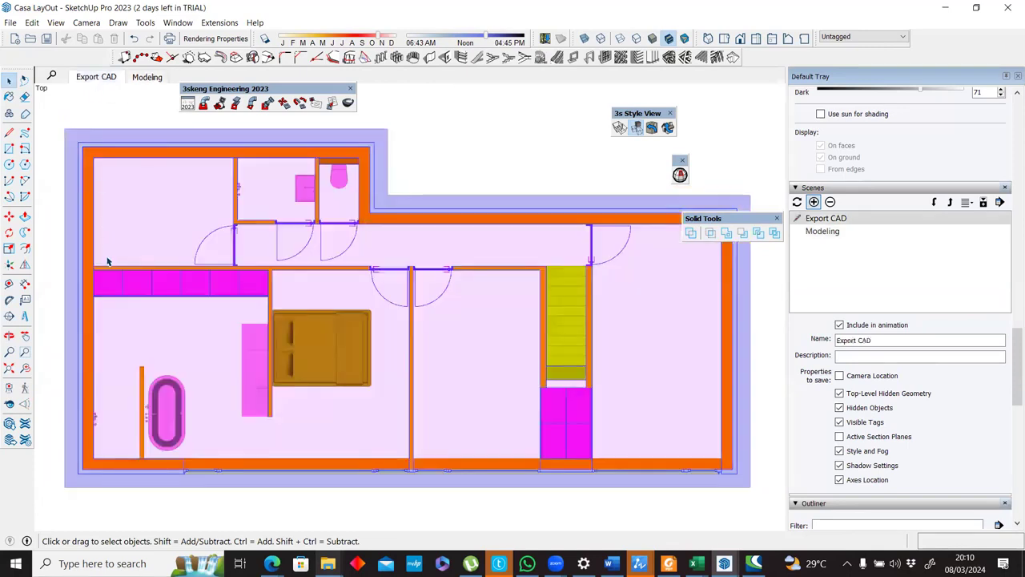
pyautogui.click(10, 23)
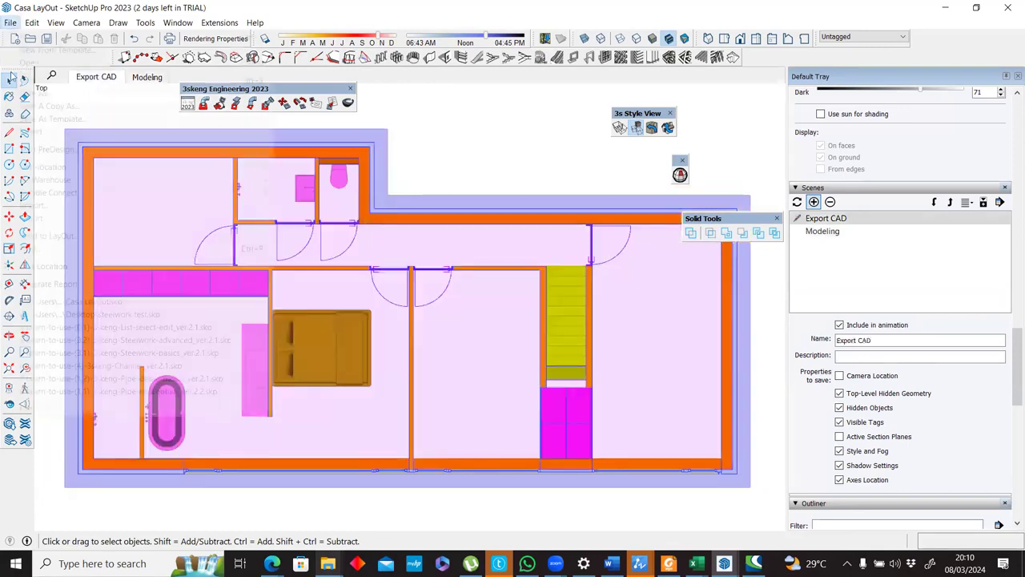
pyautogui.click(425, 5)
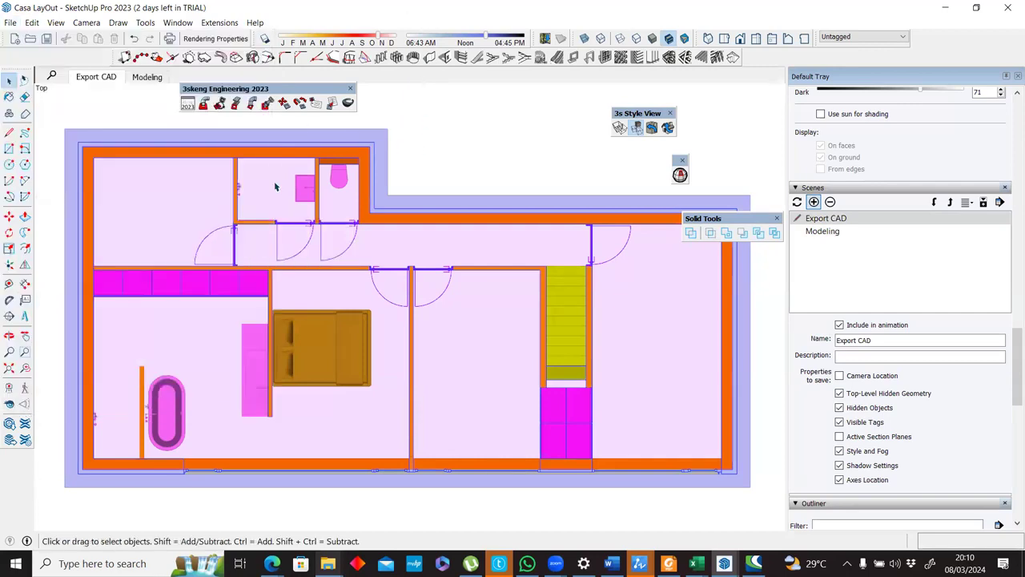
pyautogui.click(147, 77)
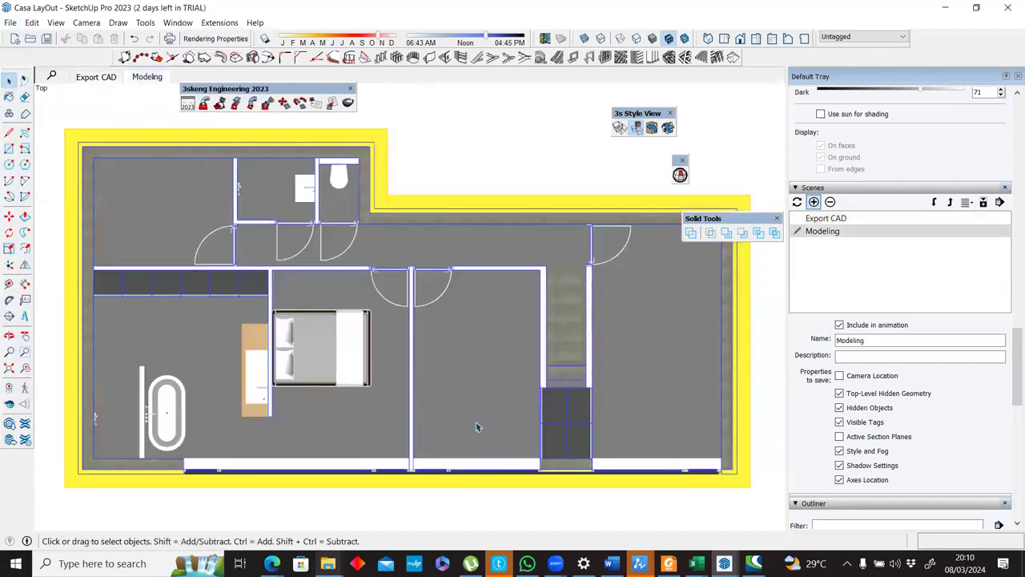
# Turn off section cuts in the Modeling scene and show the whole house in front elevation.
pyautogui.moveTo(371, 265); pyautogui.dragTo(417, 348, button='middle')
pyautogui.scroll(-4, 417, 349)
pyautogui.click(55, 25)
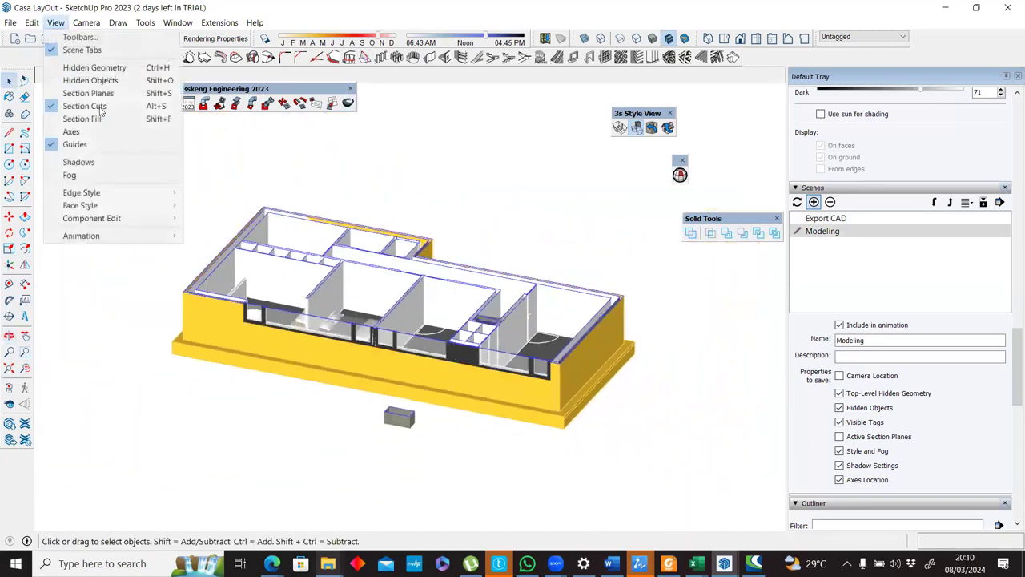
pyautogui.click(99, 107)
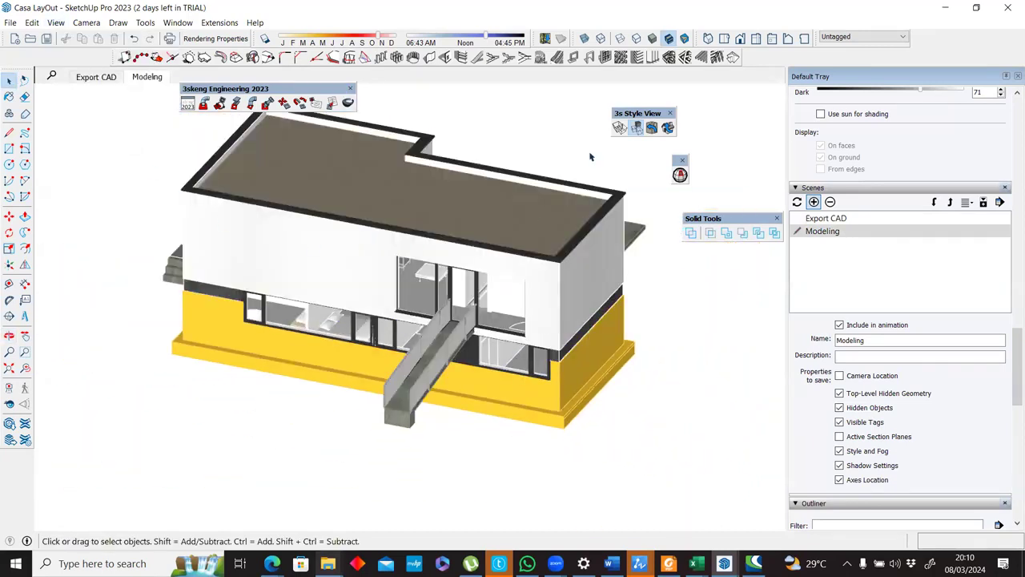
pyautogui.click(755, 39)
pyautogui.click(740, 39)
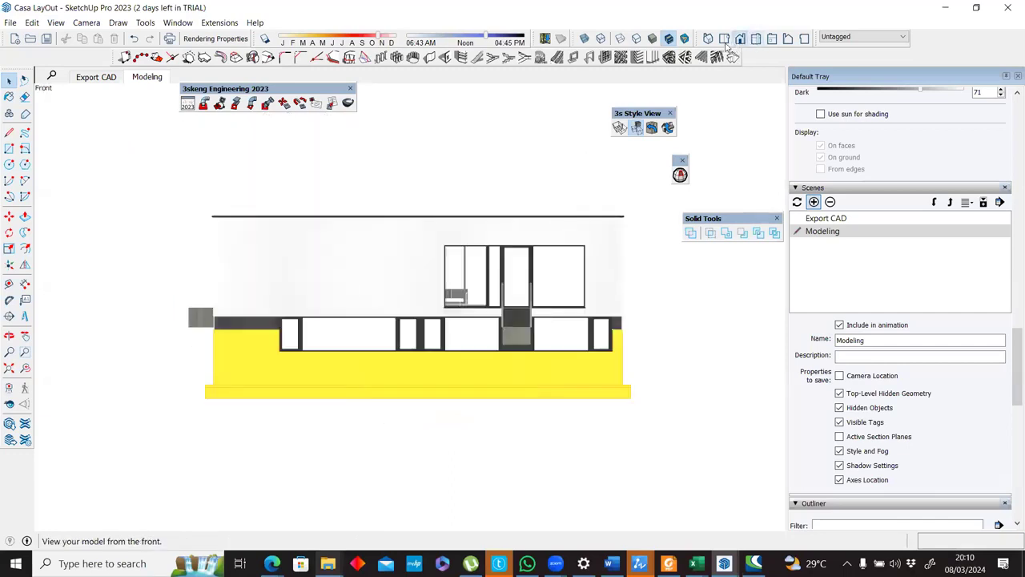
pyautogui.scroll(3, 440, 252)
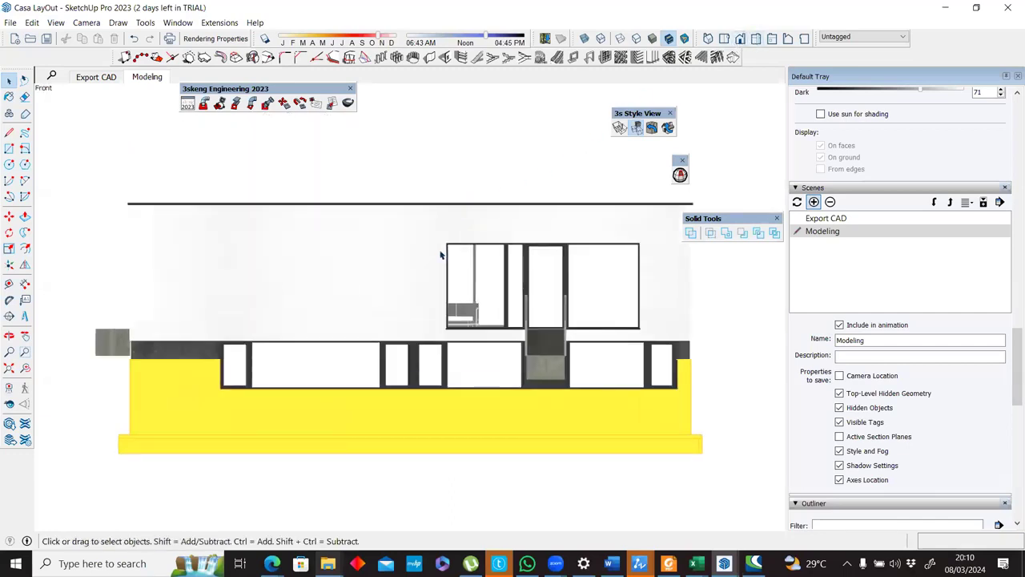
pyautogui.moveTo(317, 218); pyautogui.dragTo(324, 218, button='middle')
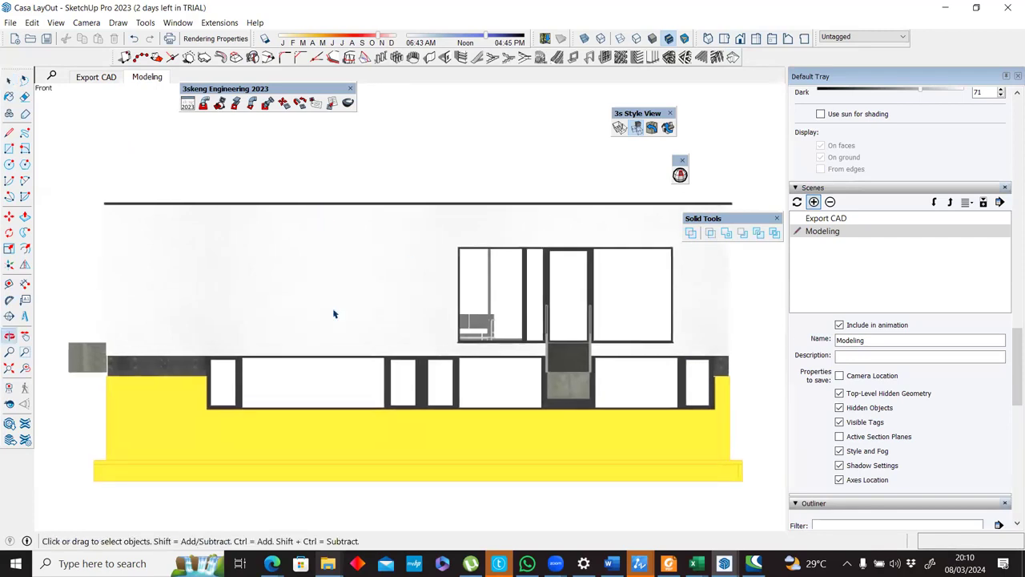
# Compare the front elevation in the Export CAD and Modeling scenes.
pyautogui.click(97, 77)
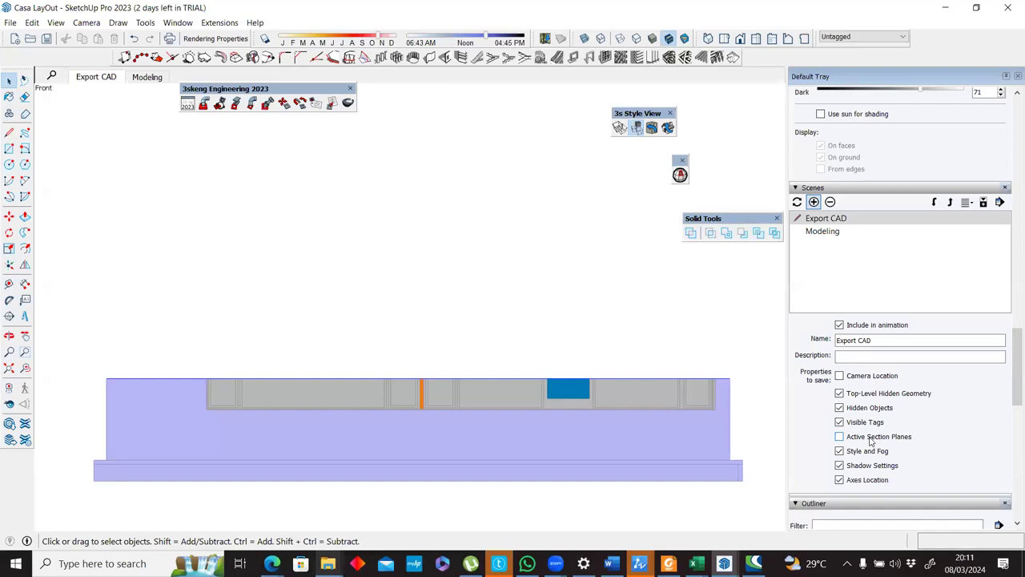
pyautogui.click(152, 76)
pyautogui.click(111, 80)
pyautogui.click(153, 80)
pyautogui.click(107, 80)
# Turn off section cuts in the Export CAD scene and switch to the Modeling scene.
pyautogui.click(57, 22)
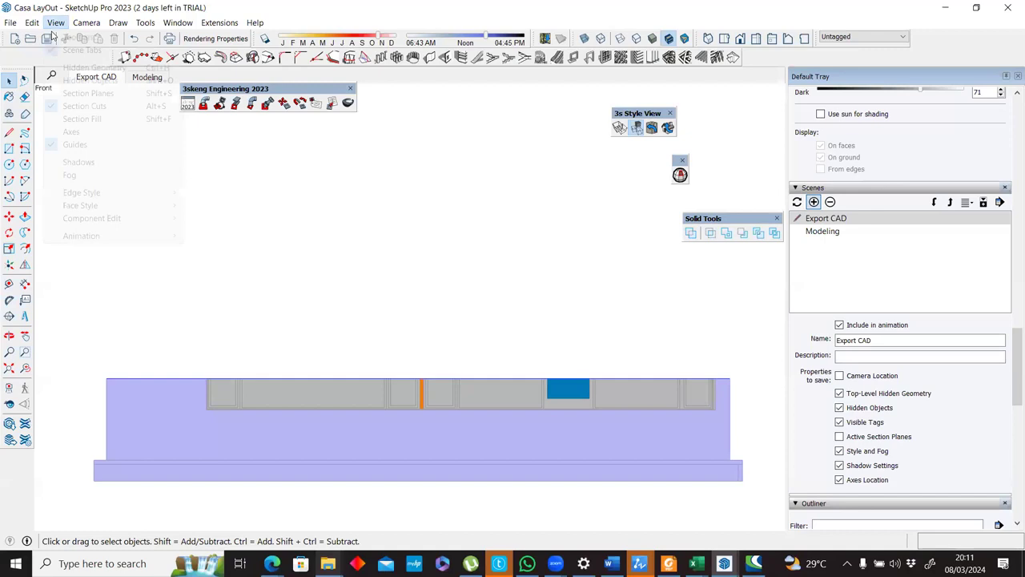
pyautogui.click(84, 107)
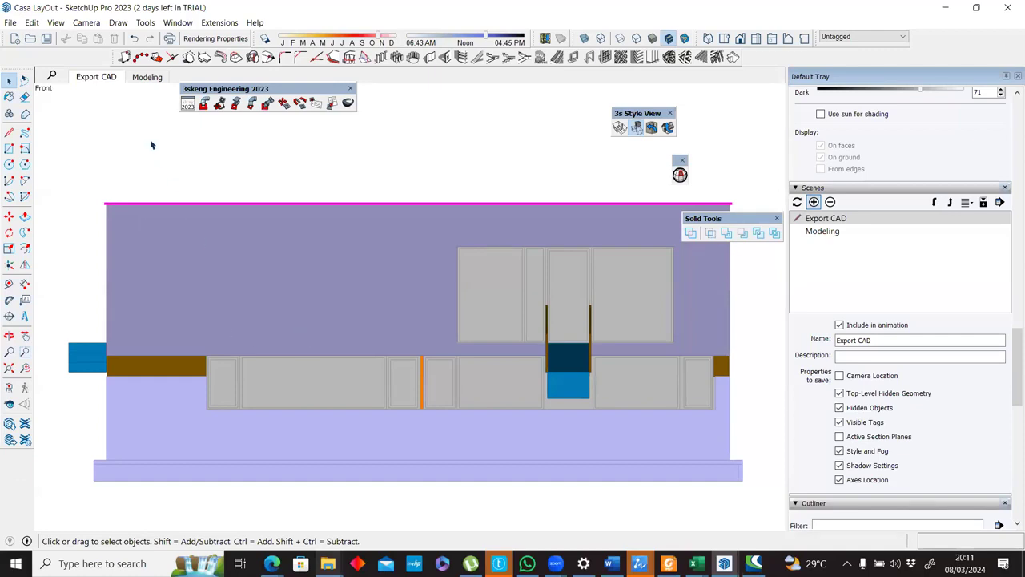
pyautogui.click(139, 79)
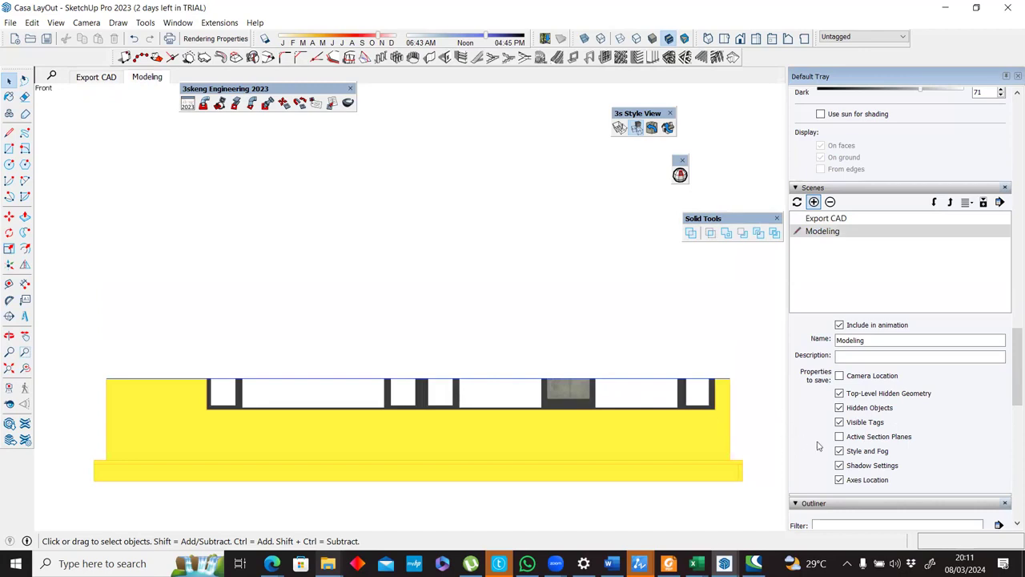
# Exclude Style and Fog from the Modeling scene's saved properties and test it by switching between both scenes.
pyautogui.click(165, 78)
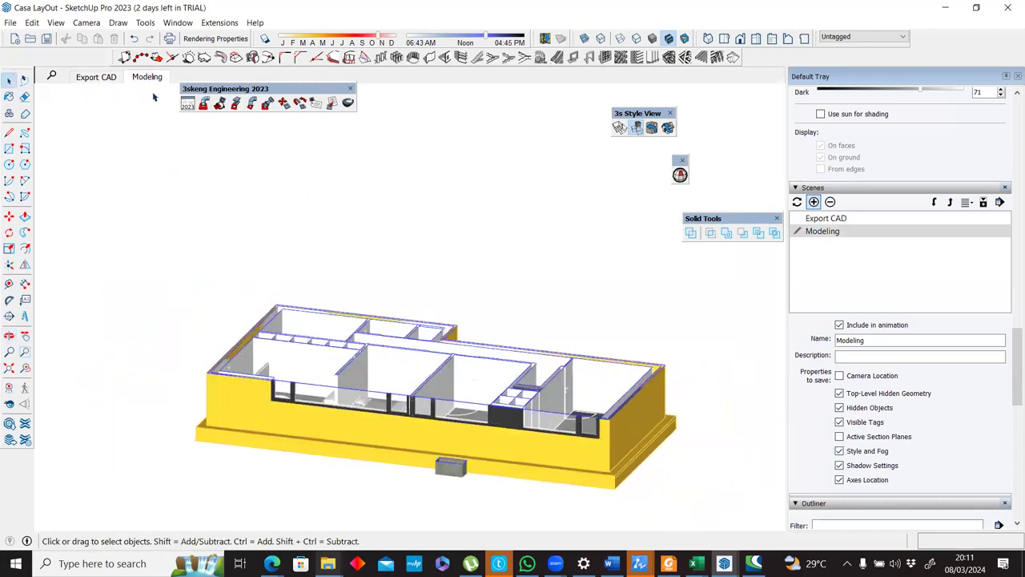
pyautogui.click(839, 450)
pyautogui.click(96, 77)
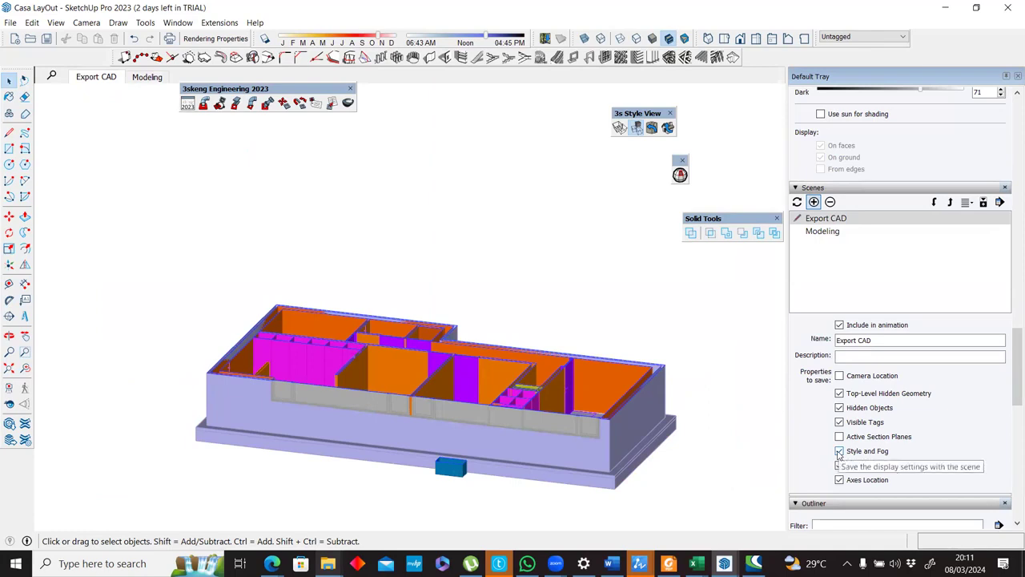
pyautogui.click(150, 78)
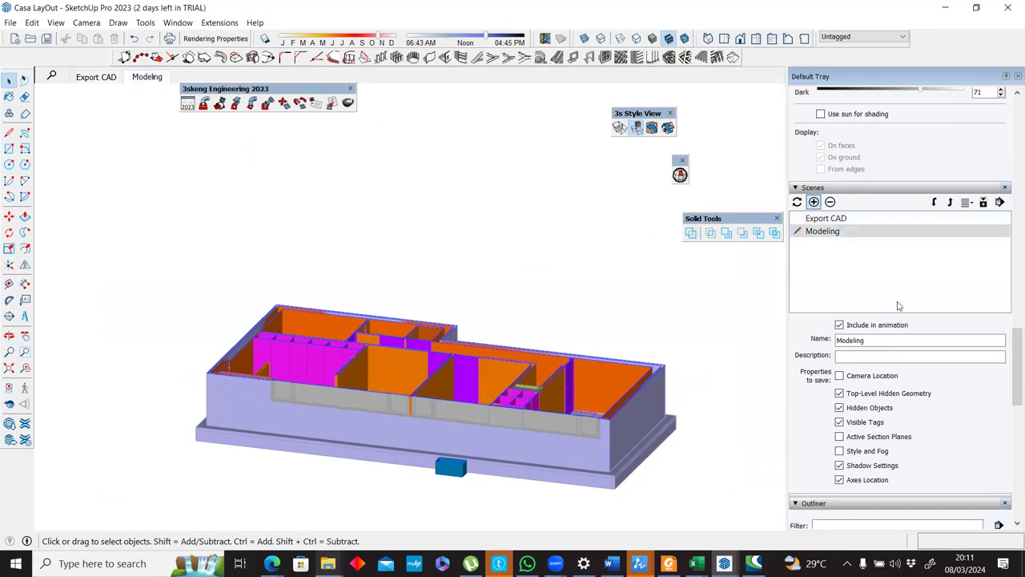
# Turn off Color by Tag and include Style and Fog in the Modeling scene's saved properties again.
pyautogui.moveTo(1016, 348); pyautogui.dragTo(982, 240)
pyautogui.click(974, 234)
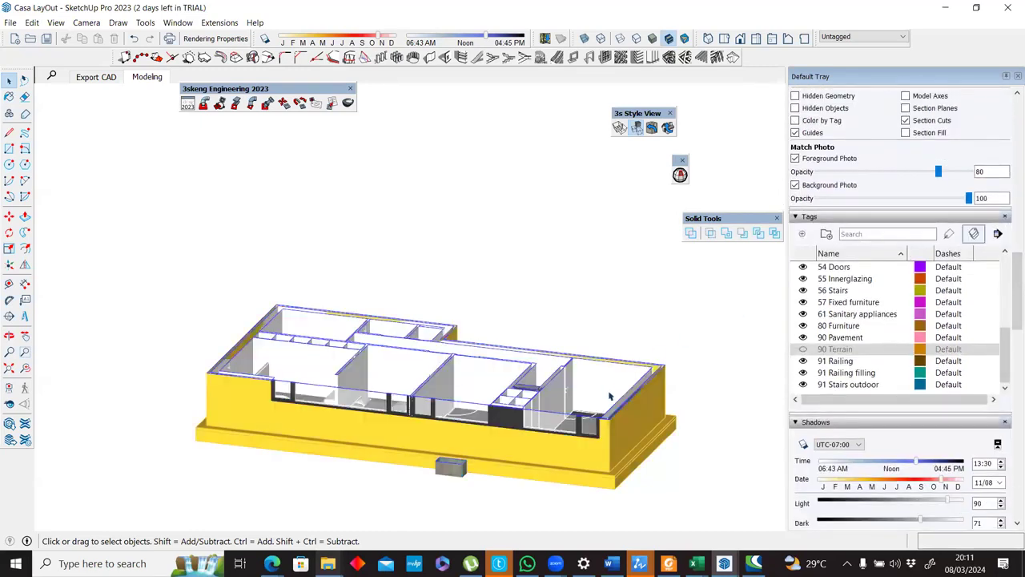
pyautogui.scroll(-10, 1003, 322)
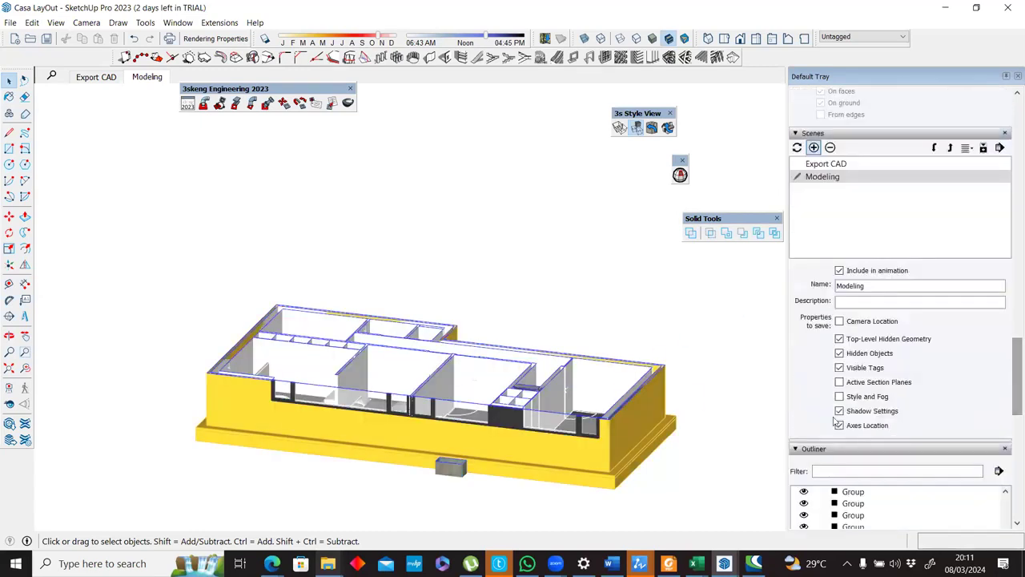
pyautogui.click(839, 397)
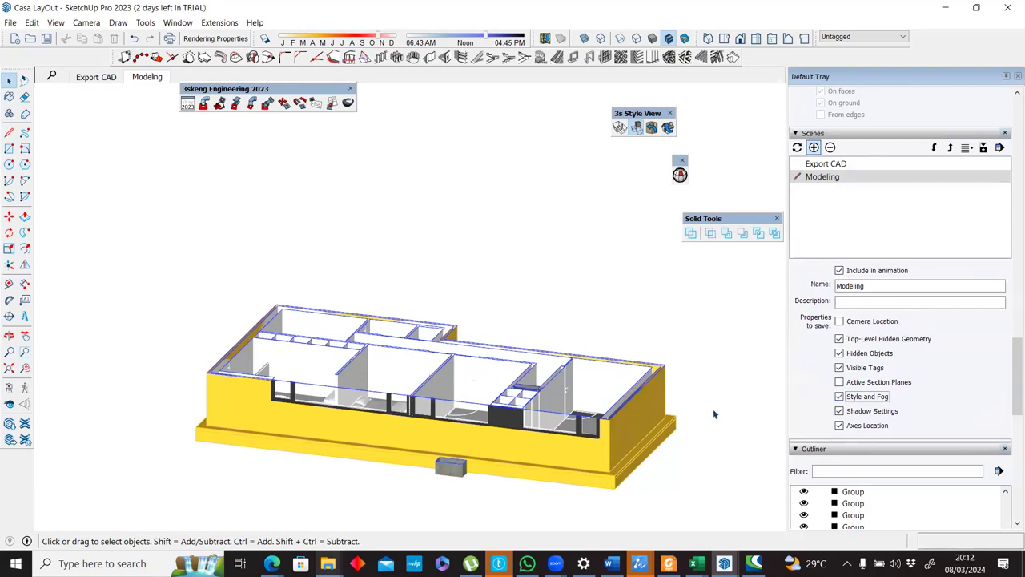
# Turn off section cuts so the whole house shows in the Modeling scene's 3D view.
pyautogui.scroll(2, 1011, 377)
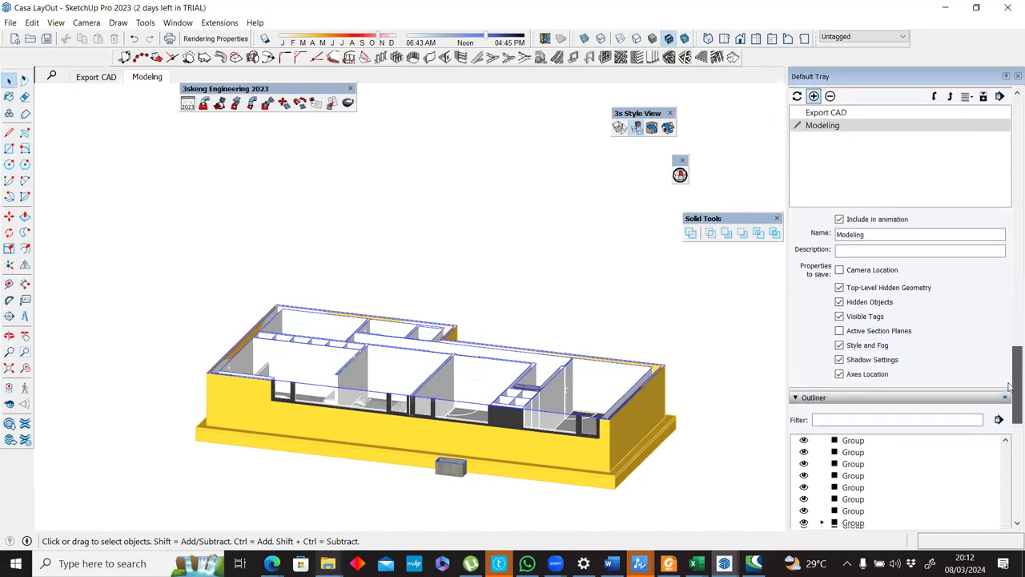
pyautogui.scroll(-1, 913, 424)
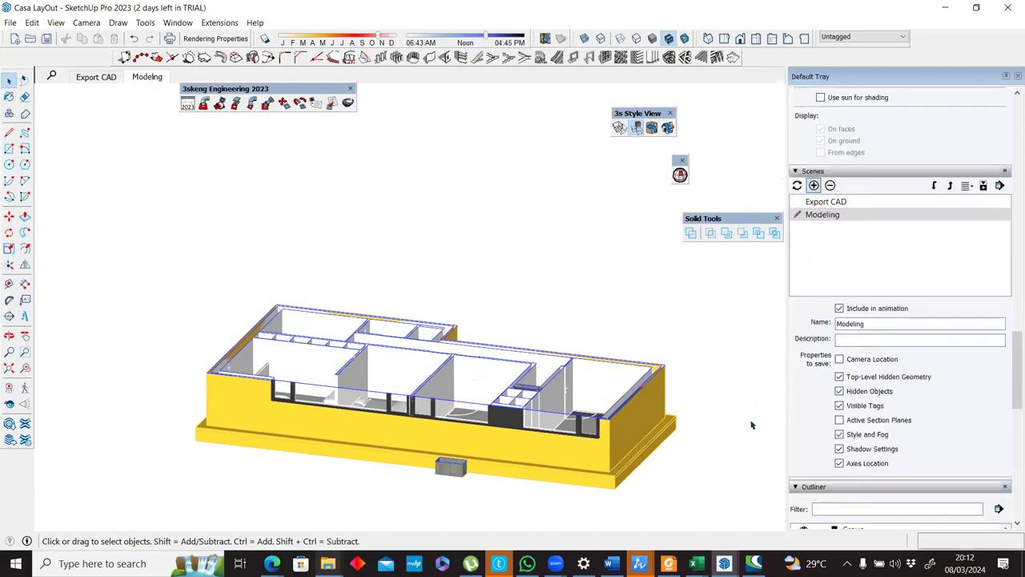
pyautogui.moveTo(416, 329); pyautogui.dragTo(84, 88, button='middle')
pyautogui.click(56, 23)
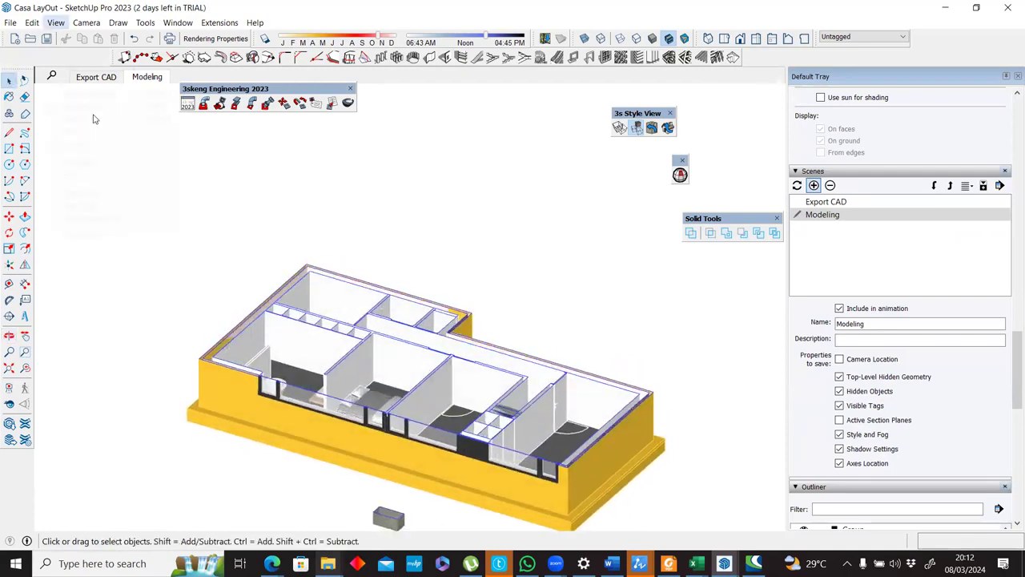
pyautogui.click(87, 106)
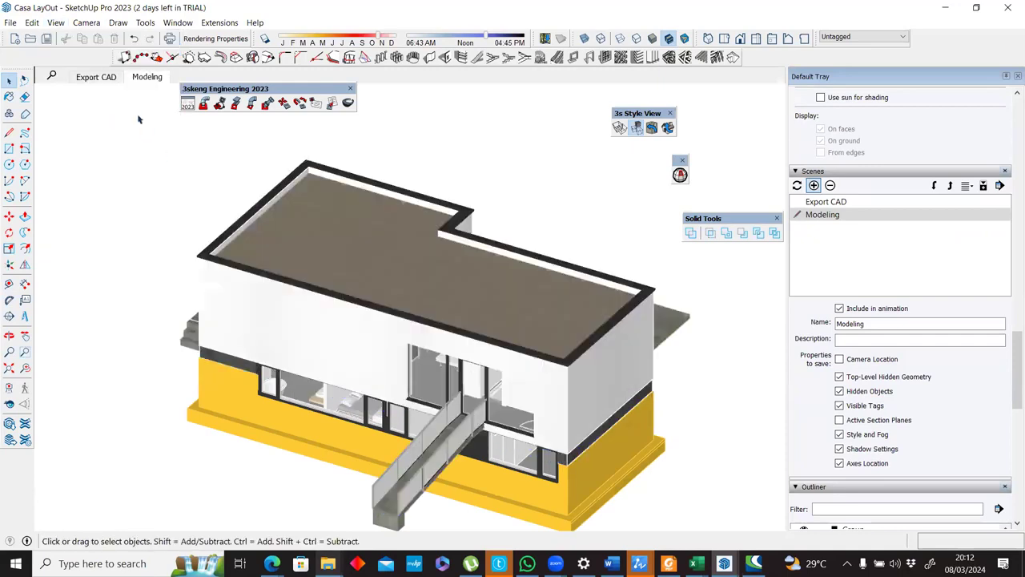
# Switch repeatedly between the Export CAD and Modeling scenes to compare their colours and section cuts.
pyautogui.click(104, 79)
pyautogui.click(149, 78)
pyautogui.click(102, 78)
pyautogui.click(145, 79)
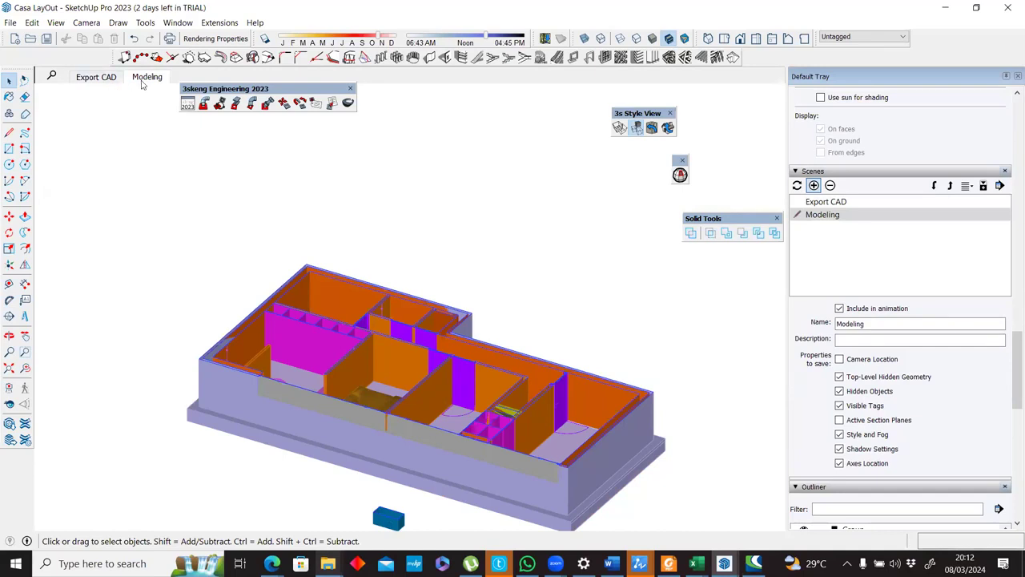
pyautogui.click(109, 83)
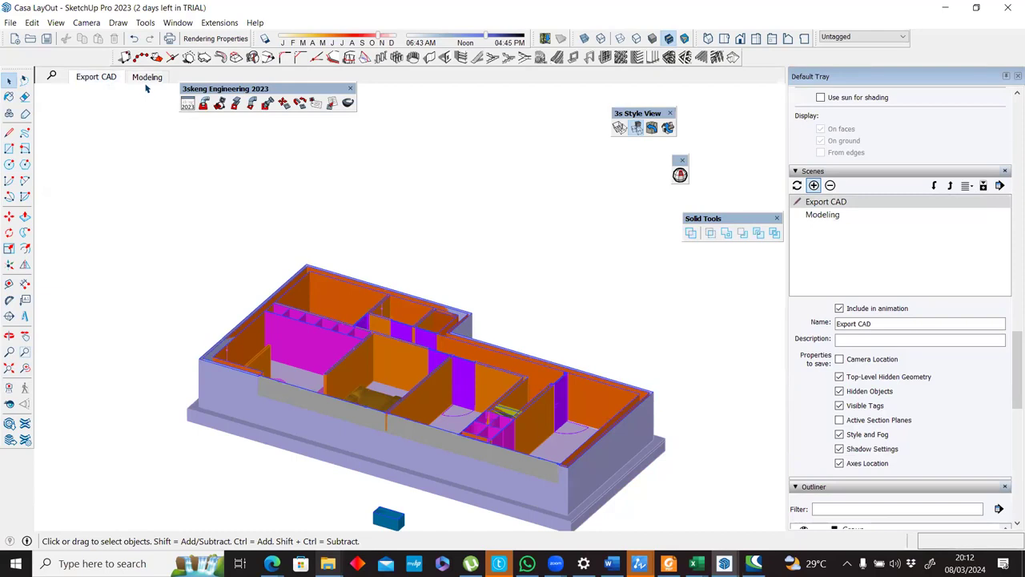
pyautogui.click(144, 79)
pyautogui.click(109, 79)
pyautogui.click(149, 79)
pyautogui.click(101, 79)
pyautogui.click(148, 79)
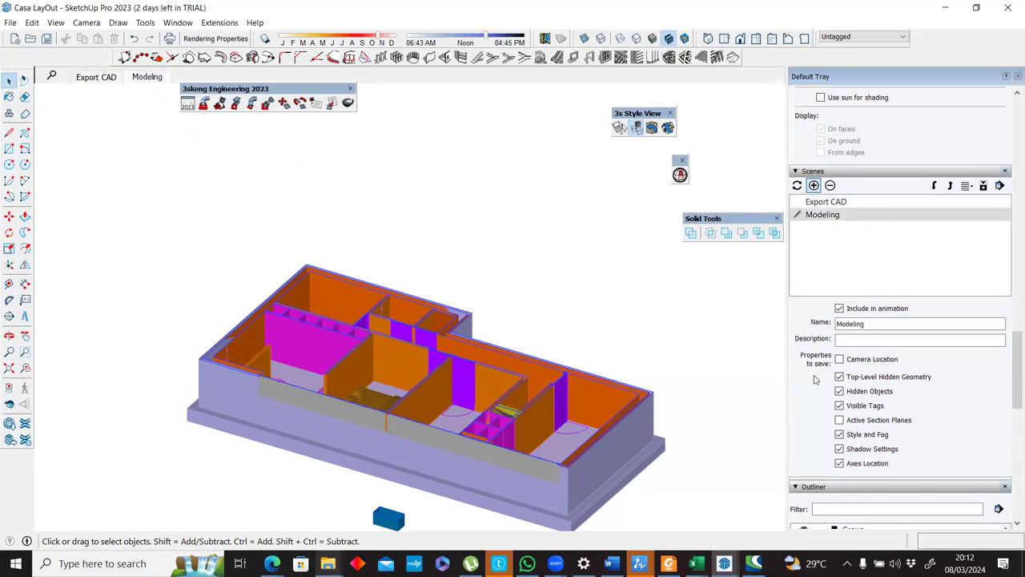
pyautogui.click(873, 426)
pyautogui.click(146, 75)
# Turn off Color by Tag and section cuts in the Modeling scene.
pyautogui.moveTo(1014, 353); pyautogui.dragTo(1010, 289)
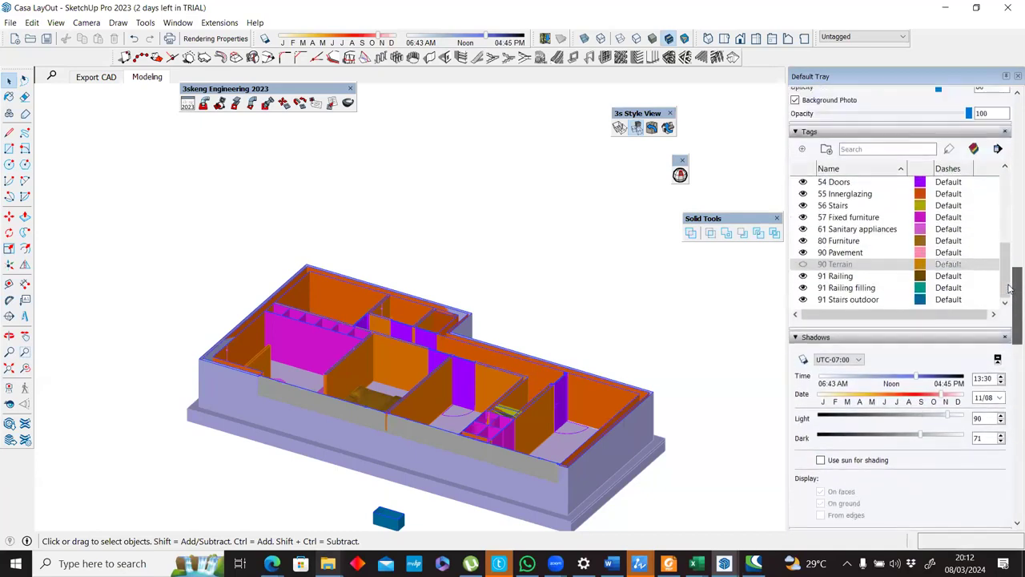
pyautogui.click(973, 149)
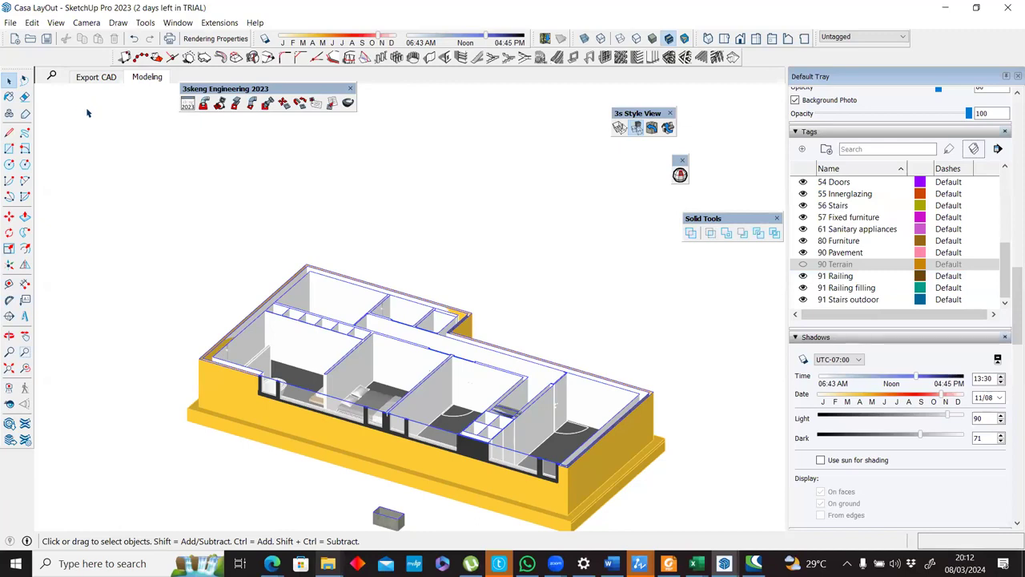
pyautogui.hotkey('alt', 's')
pyautogui.scroll(-2, 302, 305)
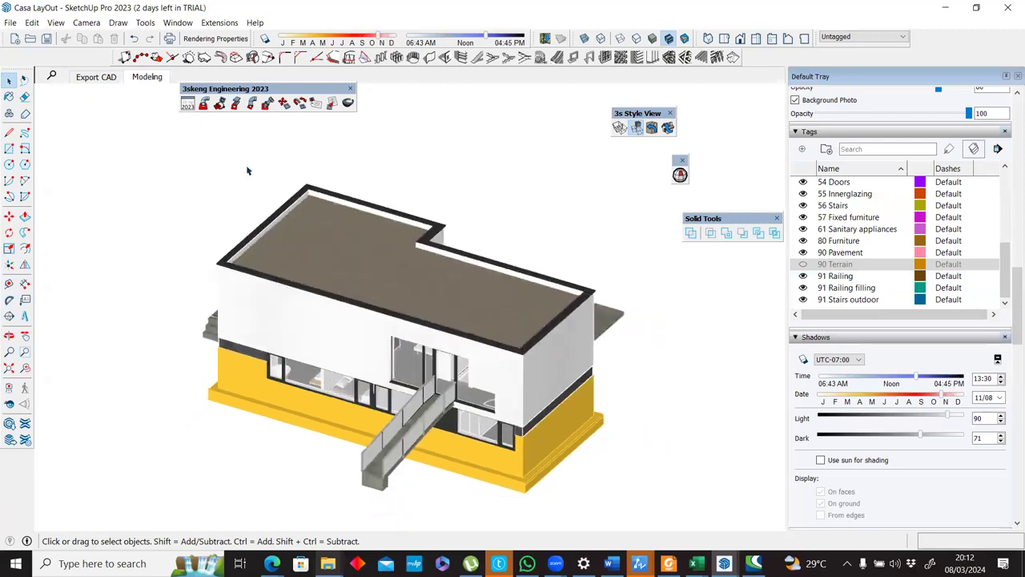
# Update the Modeling scene, saving its style changes as a new style, and check it against the Export CAD scene.
pyautogui.rightClick(148, 77)
pyautogui.click(184, 129)
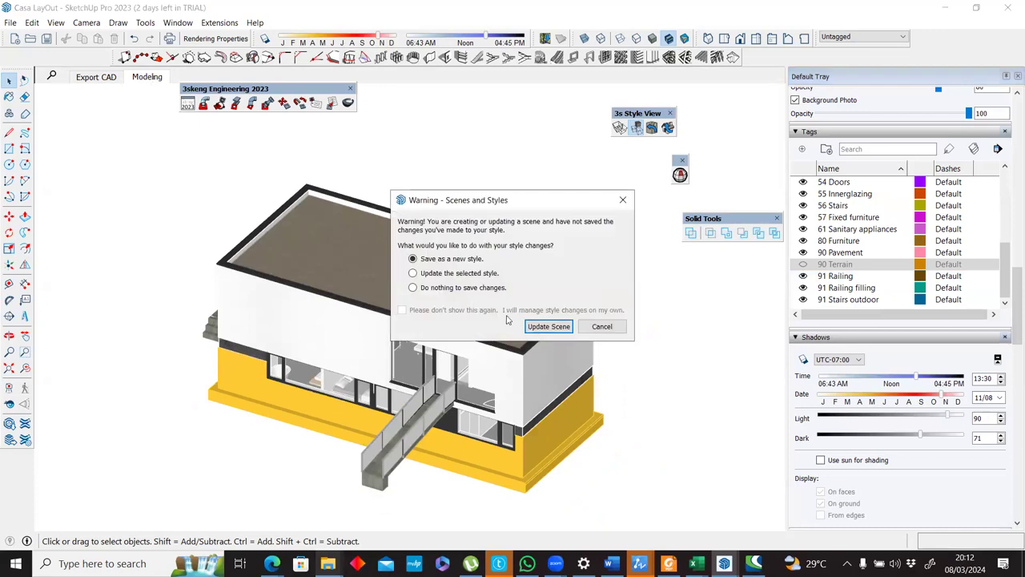
pyautogui.click(535, 330)
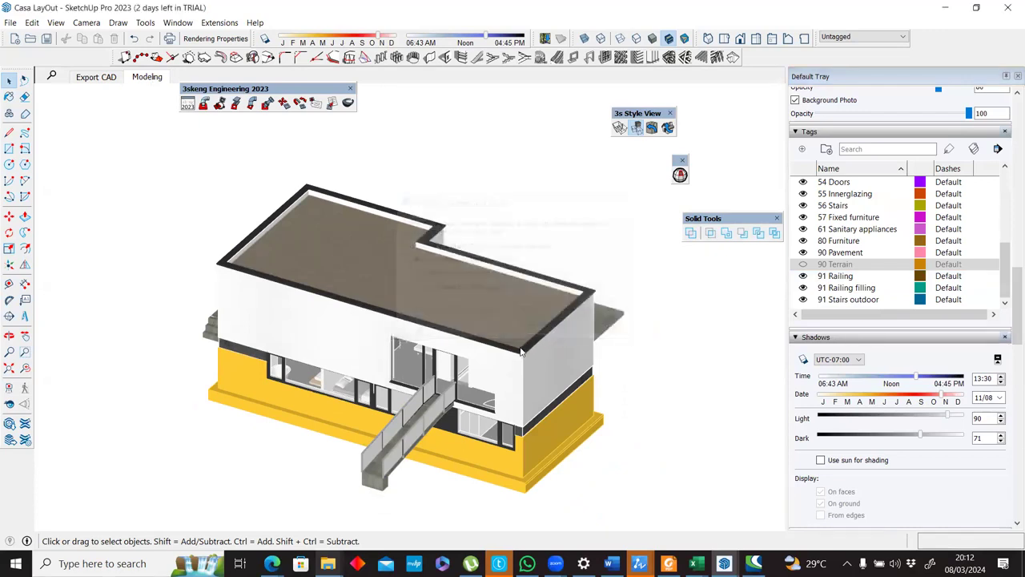
pyautogui.click(100, 77)
pyautogui.click(148, 77)
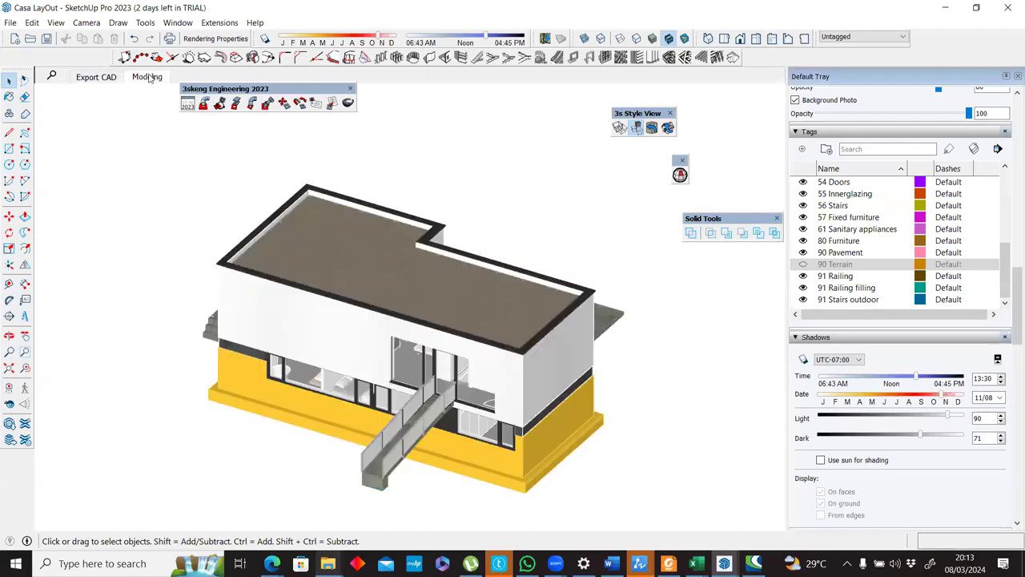
# Update the Export CAD scene with section cuts off and Active Section Planes excluded, saving its style changes as a new style.
pyautogui.click(95, 78)
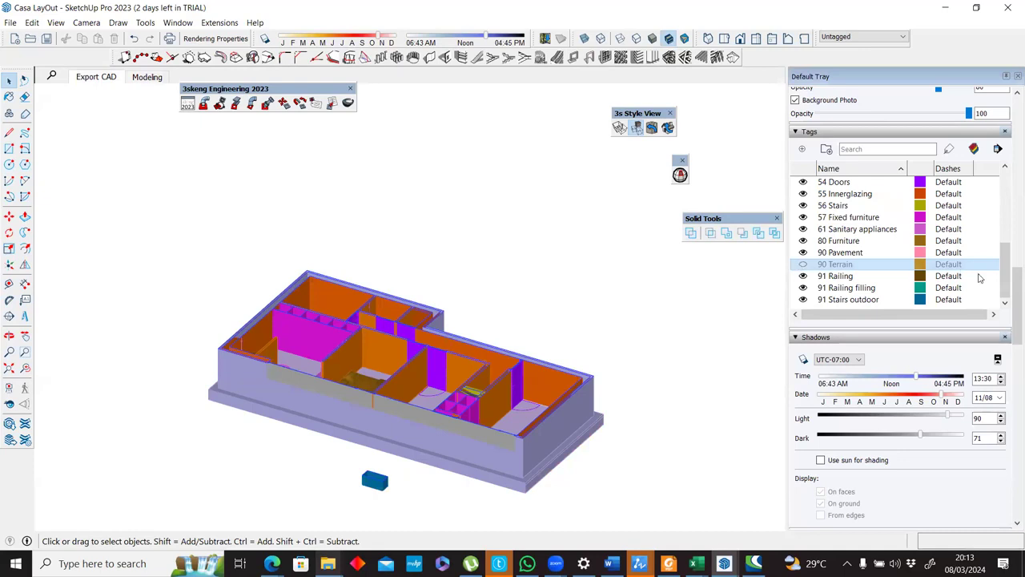
pyautogui.moveTo(1012, 277); pyautogui.dragTo(1010, 360)
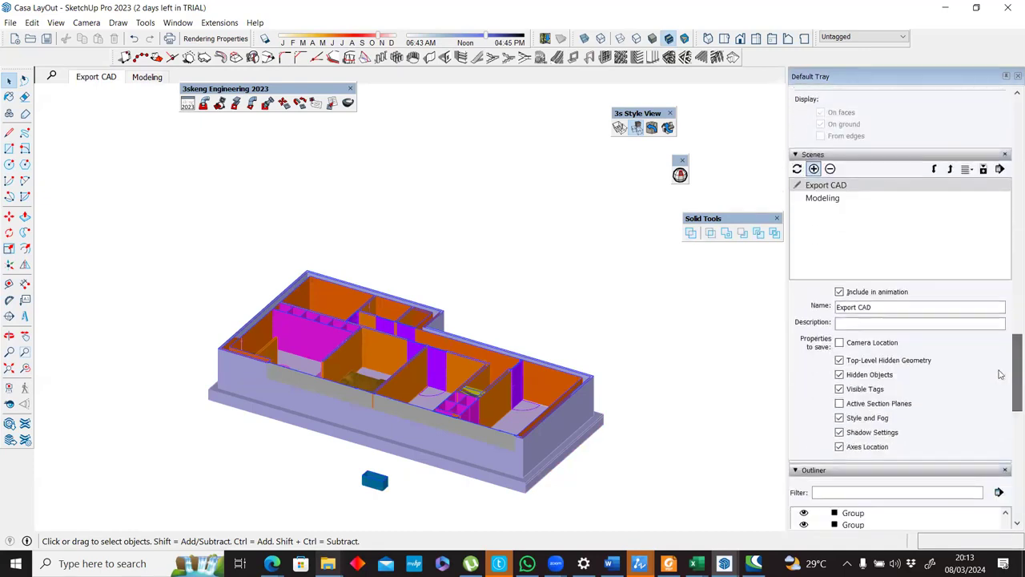
pyautogui.click(840, 404)
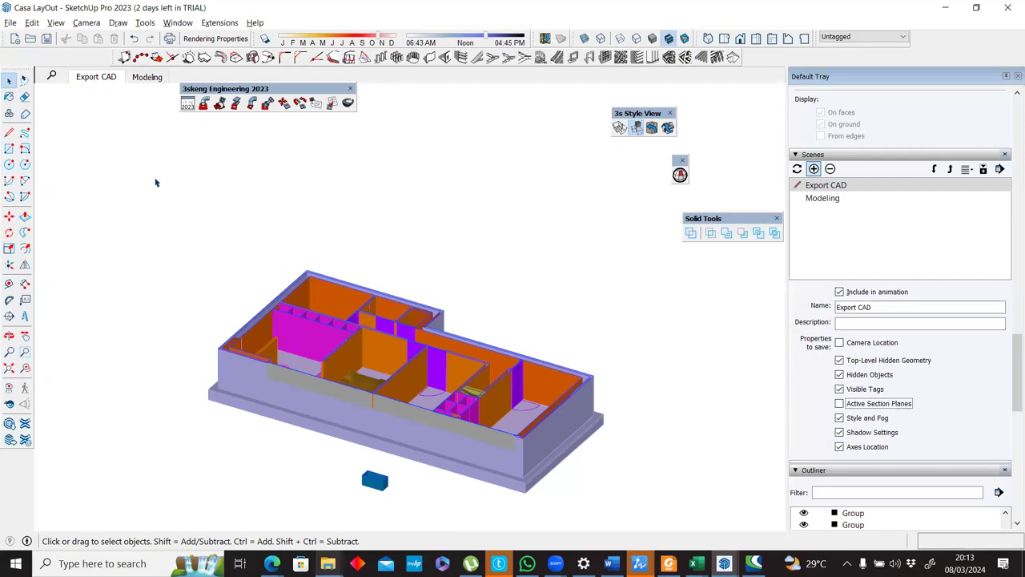
pyautogui.rightClick(110, 79)
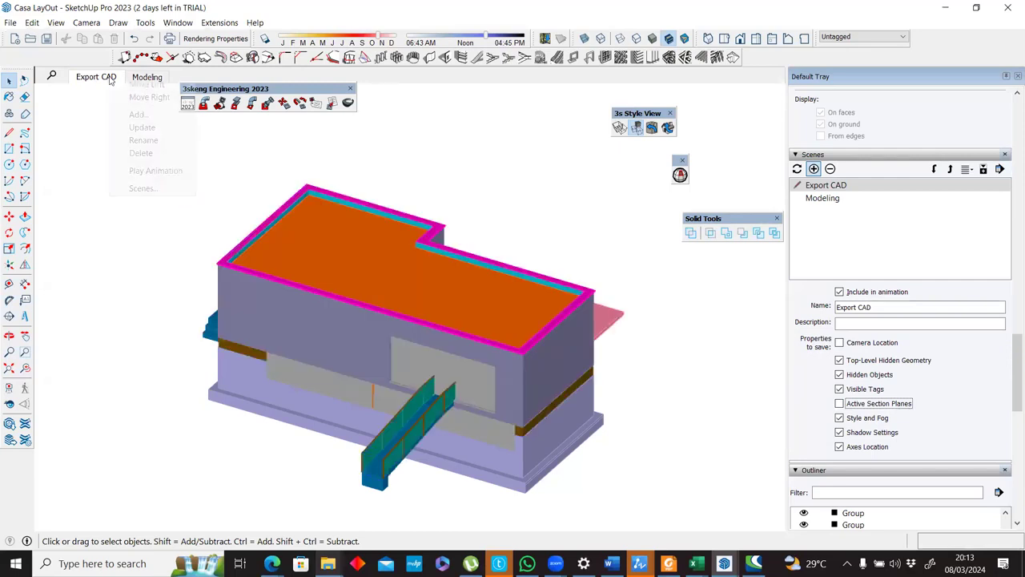
pyautogui.click(122, 128)
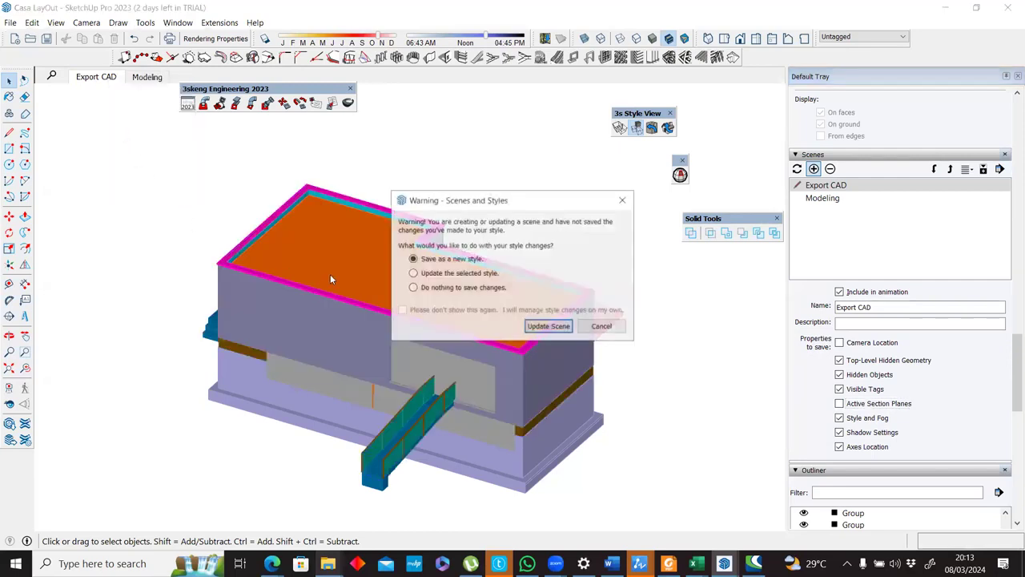
pyautogui.click(548, 327)
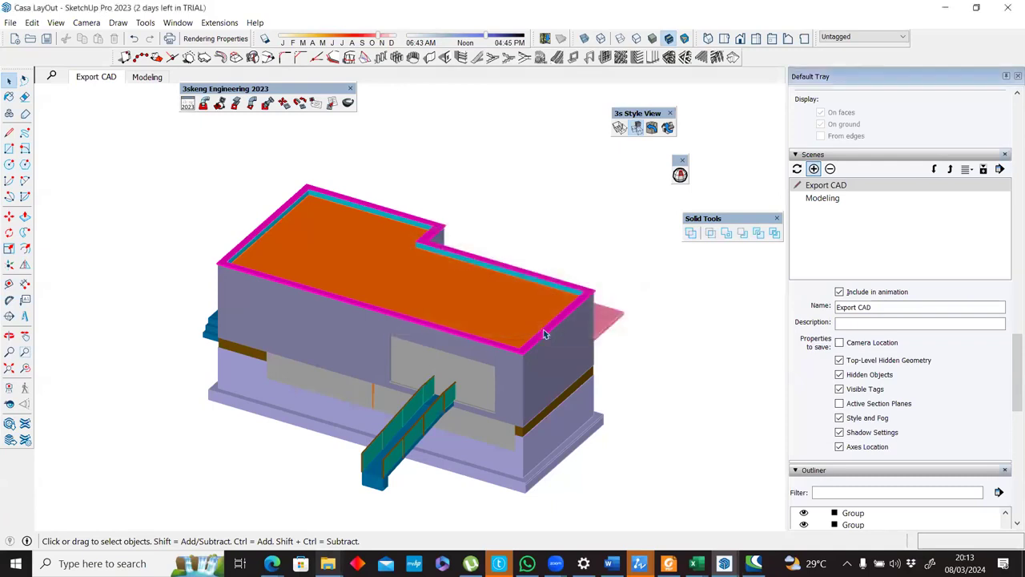
# Exclude Active Section Planes from the Modeling scene's saved properties and compare the scene with Export CAD.
pyautogui.click(148, 77)
pyautogui.click(109, 78)
pyautogui.click(146, 78)
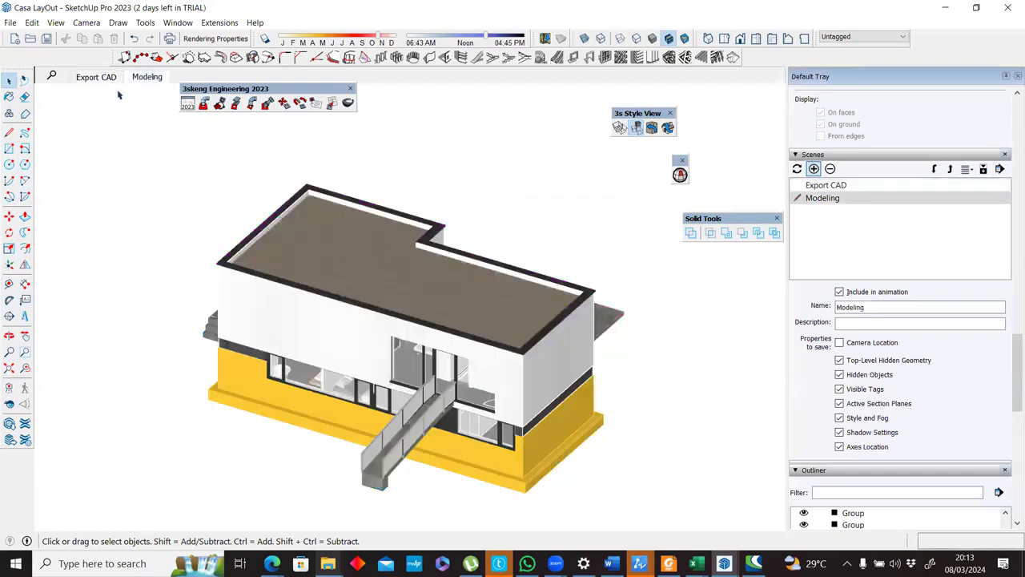
pyautogui.click(839, 403)
pyautogui.click(97, 80)
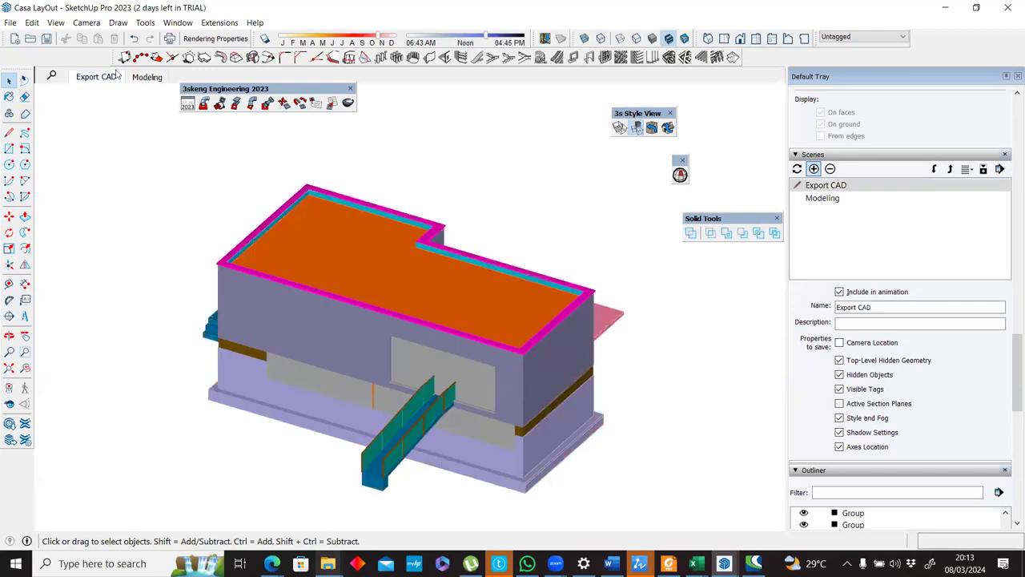
pyautogui.click(148, 77)
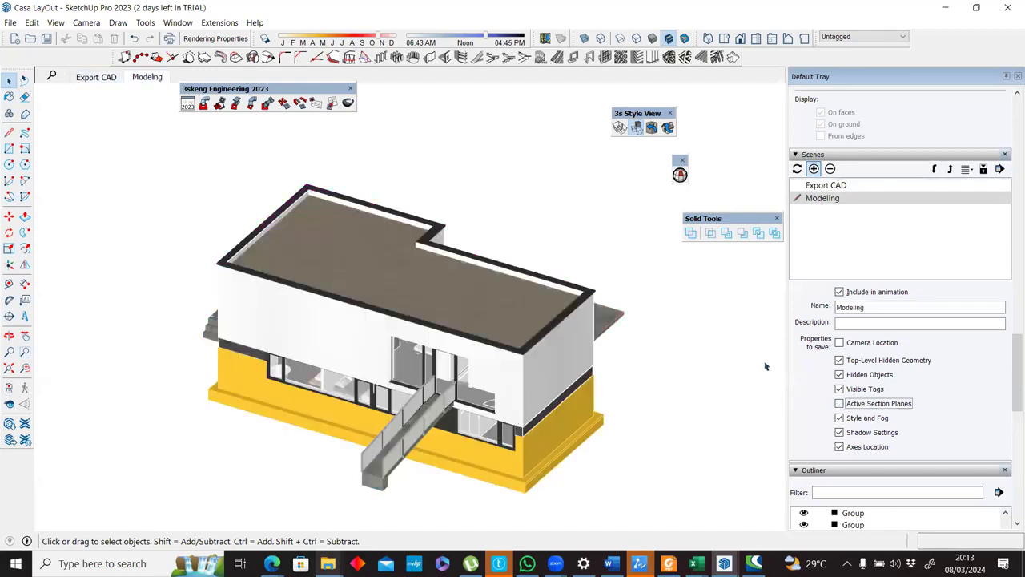
pyautogui.click(96, 79)
pyautogui.click(146, 78)
# Show the house's left elevation in the Export CAD scene and look up the export command.
pyautogui.moveTo(414, 421); pyautogui.dragTo(735, 118, button='middle')
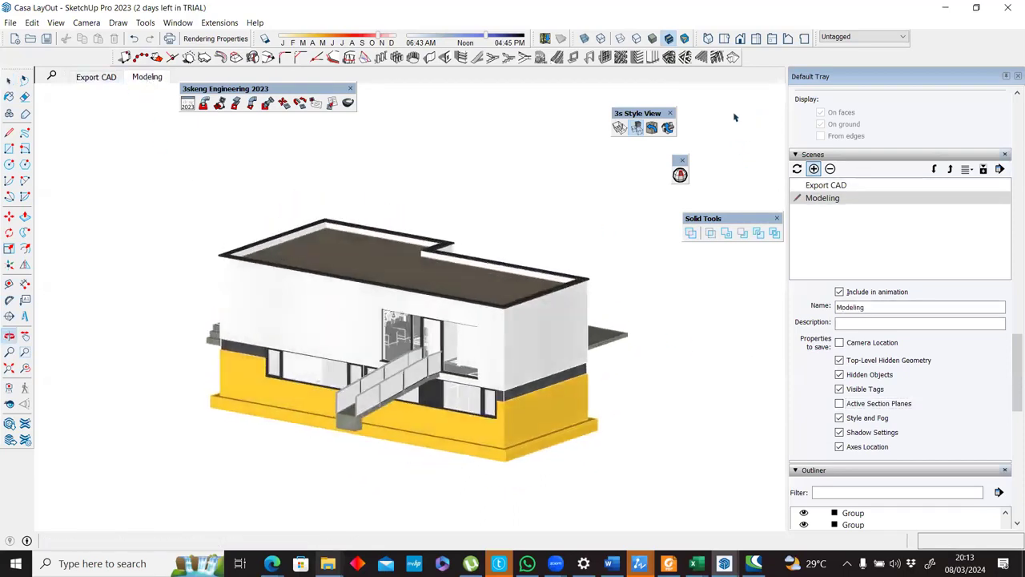
pyautogui.click(773, 42)
pyautogui.scroll(3, 396, 265)
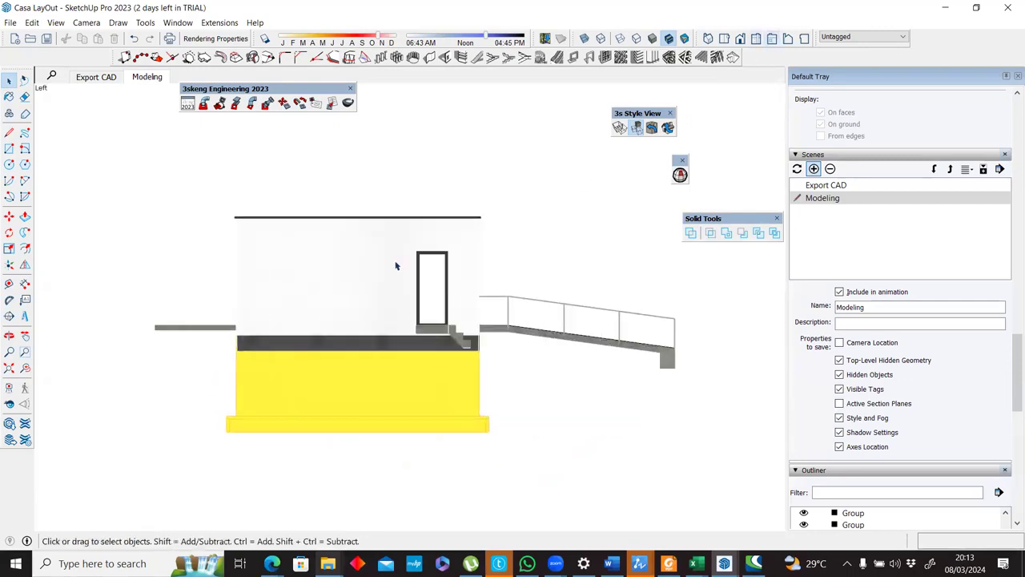
pyautogui.click(93, 77)
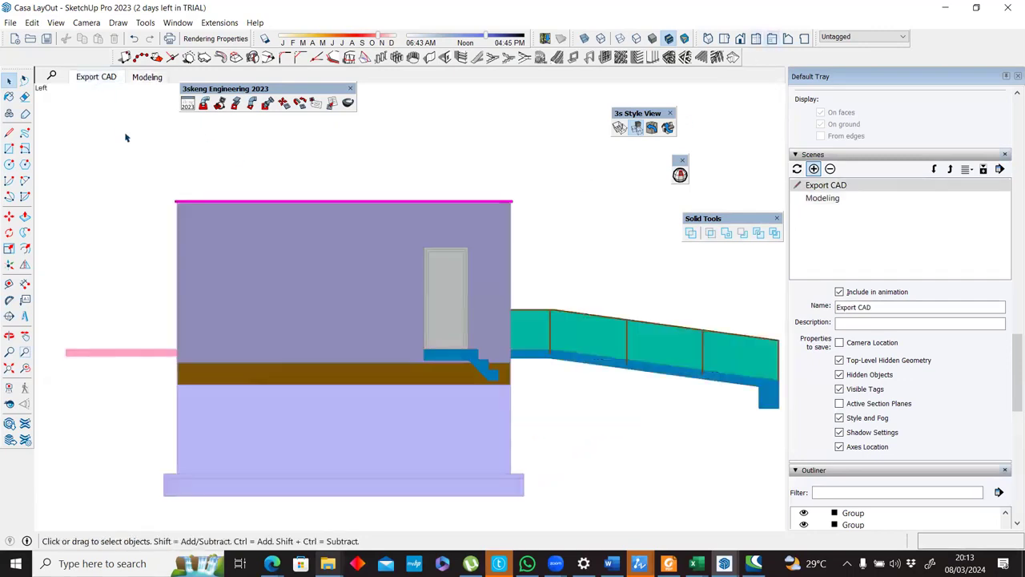
pyautogui.click(11, 23)
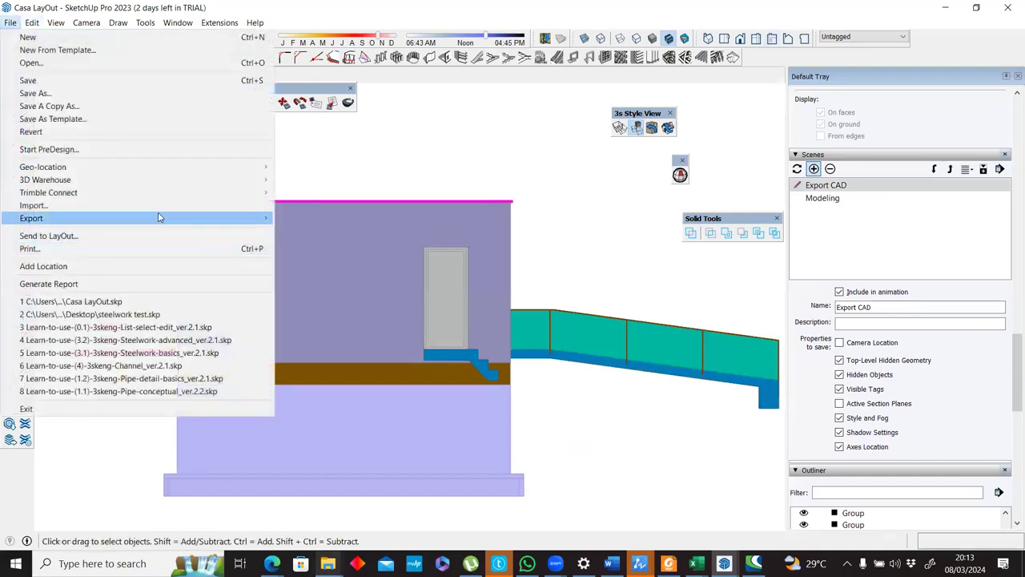
pyautogui.click(567, 182)
# Update the Modeling scene from a 3D view of the house and check it against the Export CAD scene.
pyautogui.click(145, 77)
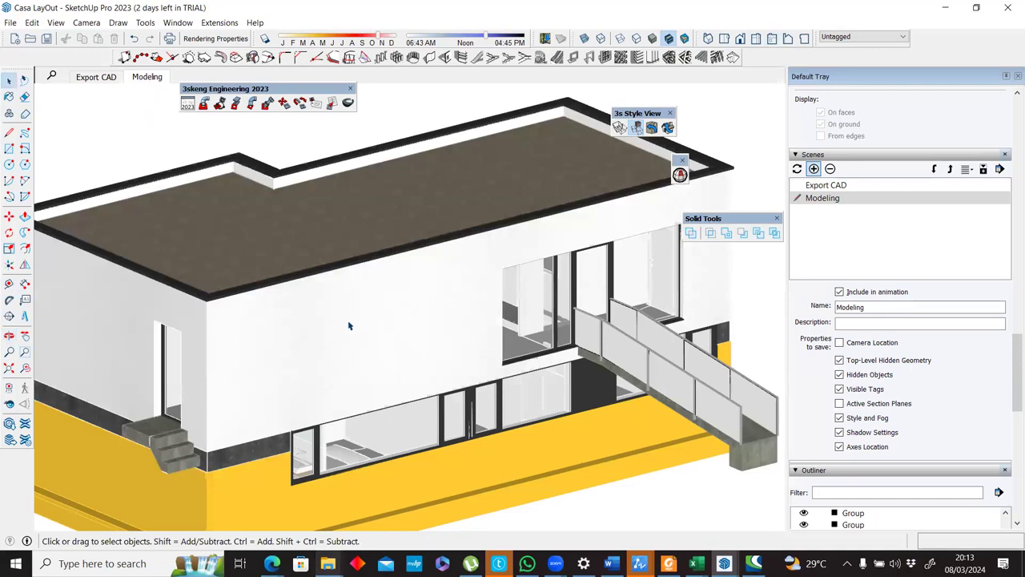
pyautogui.scroll(-4, 432, 308)
pyautogui.moveTo(437, 310); pyautogui.dragTo(428, 305, button='middle')
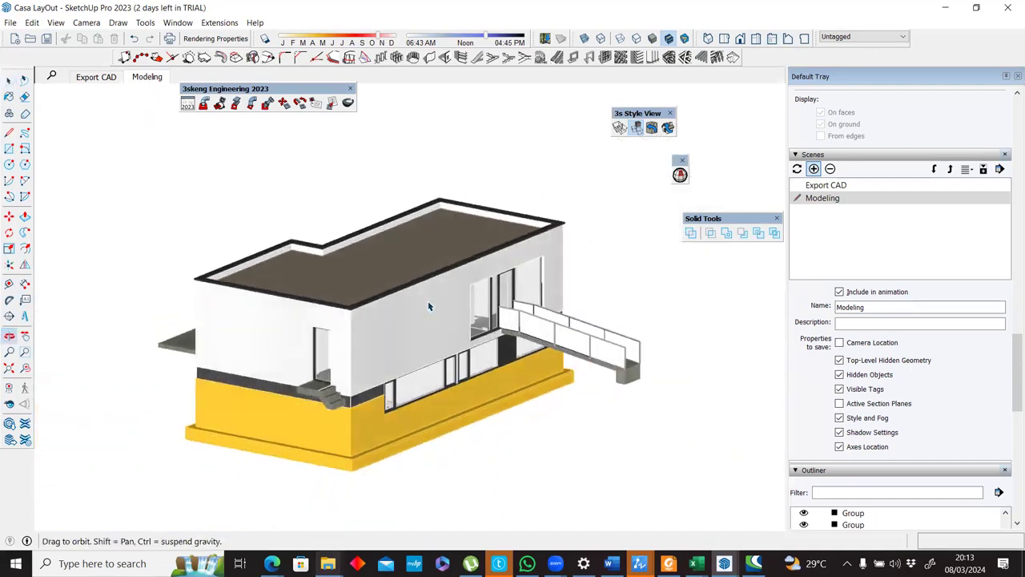
pyautogui.click(157, 81)
pyautogui.rightClick(156, 81)
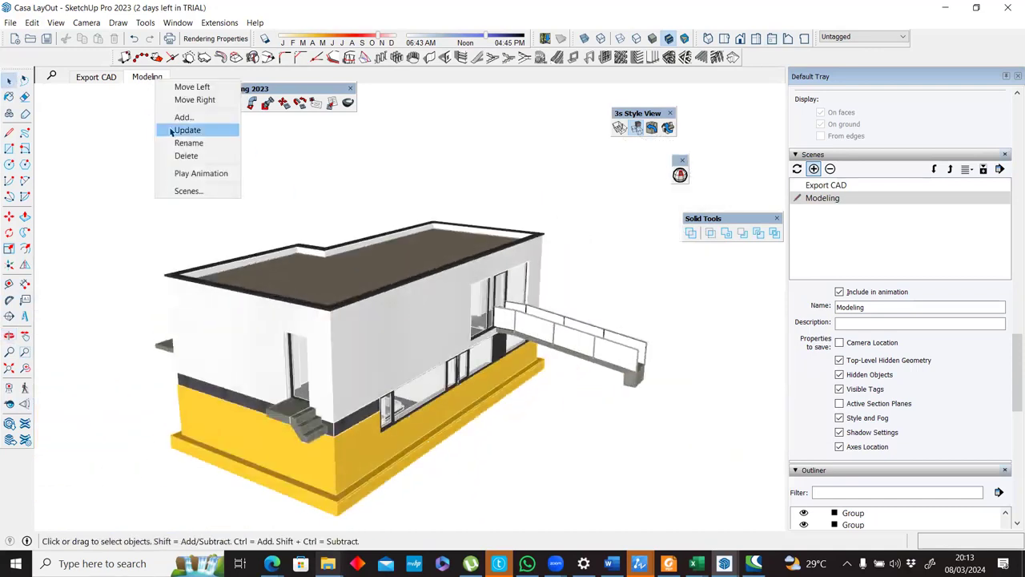
pyautogui.click(173, 130)
pyautogui.click(94, 78)
pyautogui.click(148, 80)
pyautogui.moveTo(613, 325); pyautogui.dragTo(706, 304, button='middle')
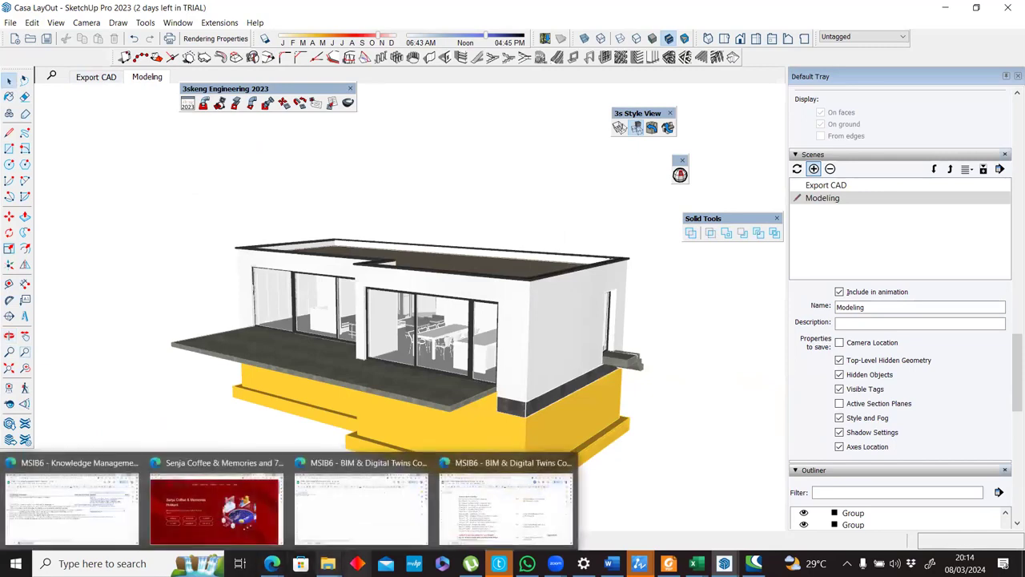
# Switch to the Casa LayOut 02.dwg floor plan in ZWCAD.
pyautogui.moveTo(639, 563)
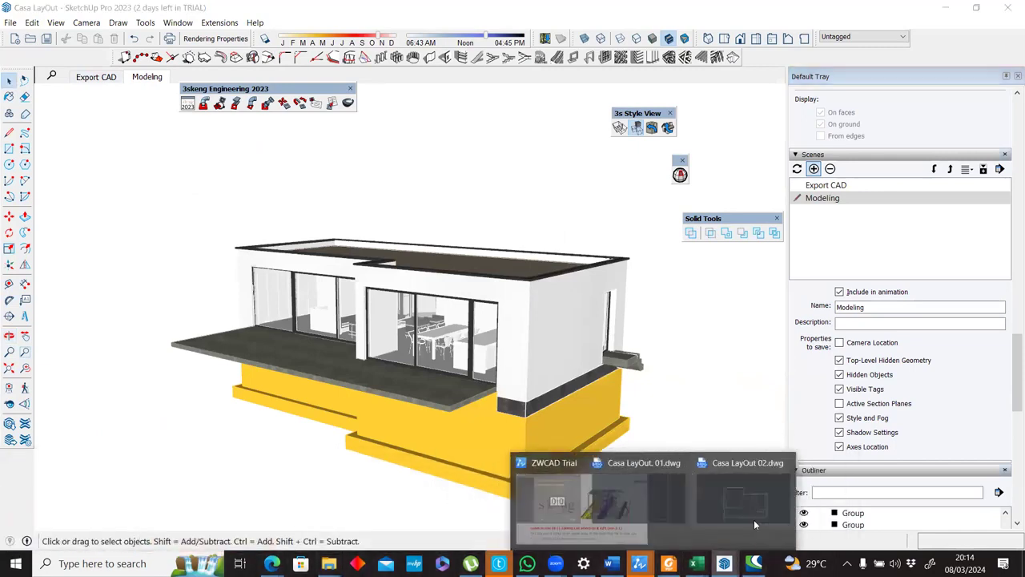
pyautogui.click(754, 519)
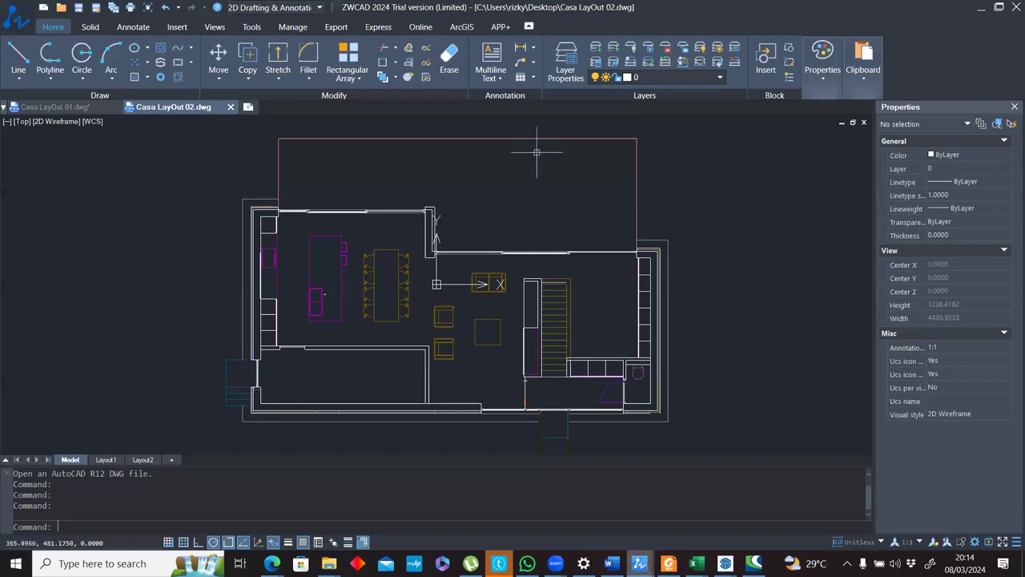
pyautogui.scroll(2, 533, 155)
pyautogui.moveTo(409, 149); pyautogui.dragTo(414, 168, button='middle')
# Hatch the terrace area above the living rooms with the ANGLE pattern at a scale of 100.
pyautogui.write('hatc')
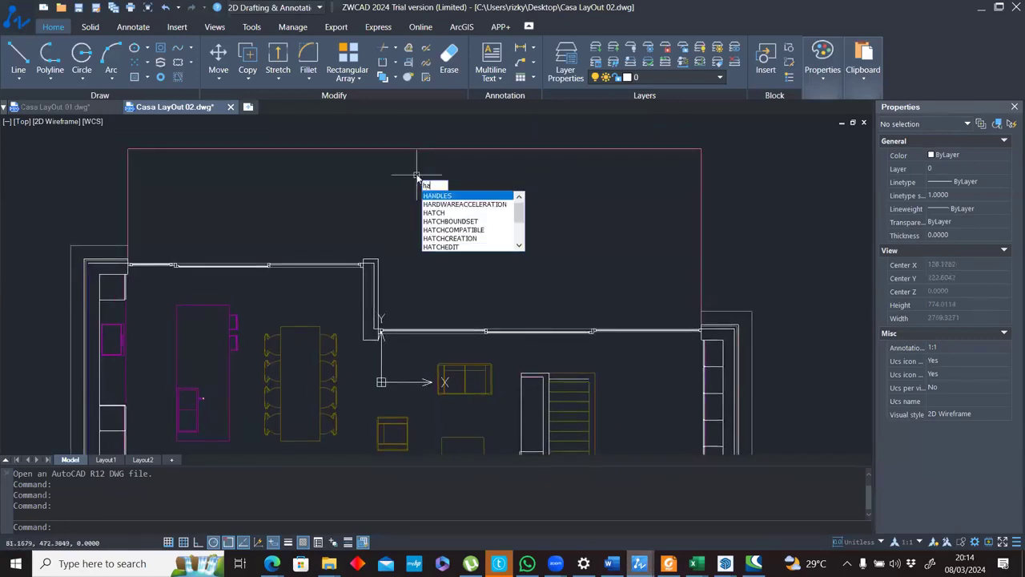
pyautogui.press('Return')
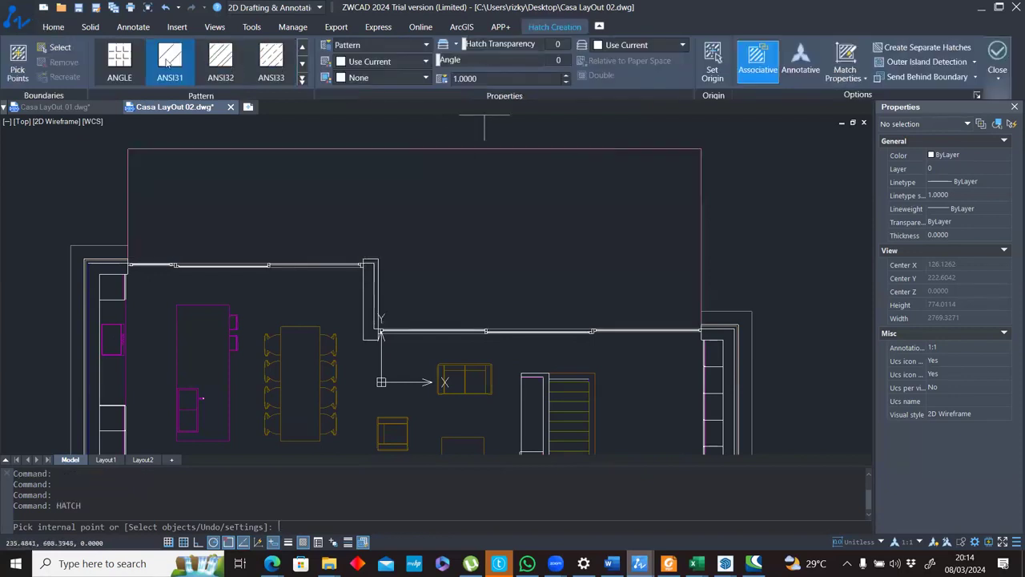
pyautogui.click(119, 58)
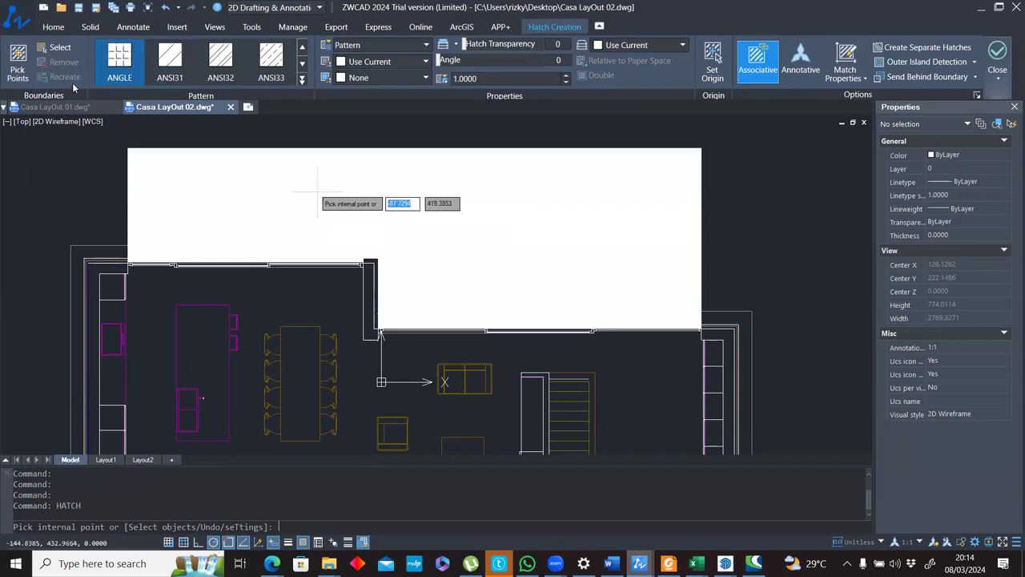
pyautogui.click(496, 78)
pyautogui.write('100')
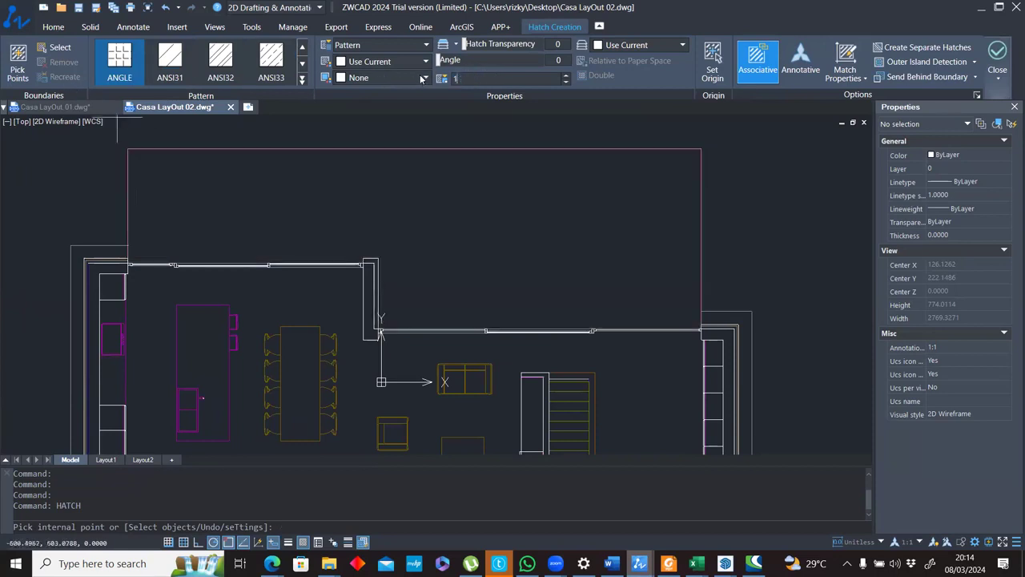
pyautogui.click(435, 204)
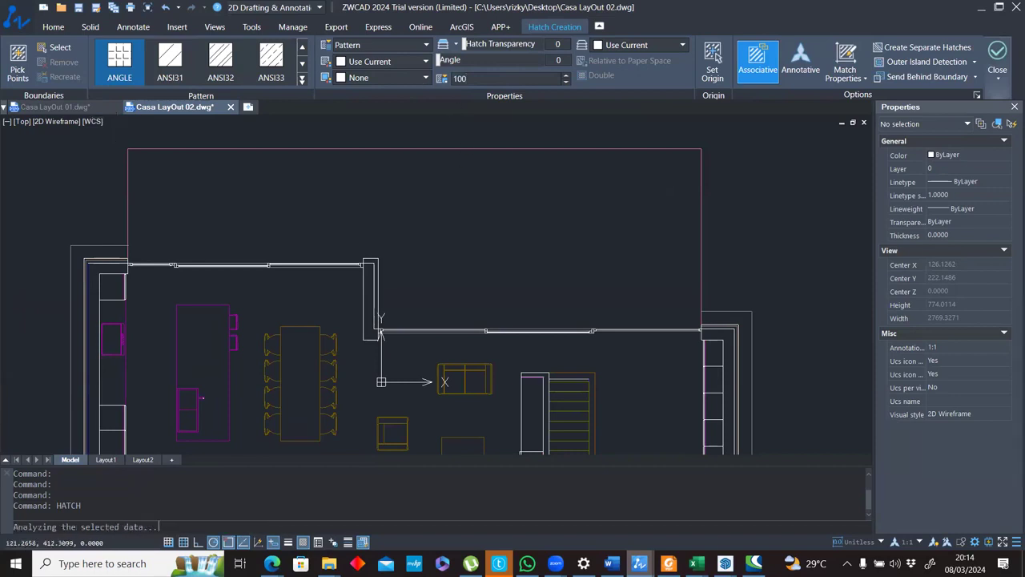
pyautogui.scroll(5, 651, 212)
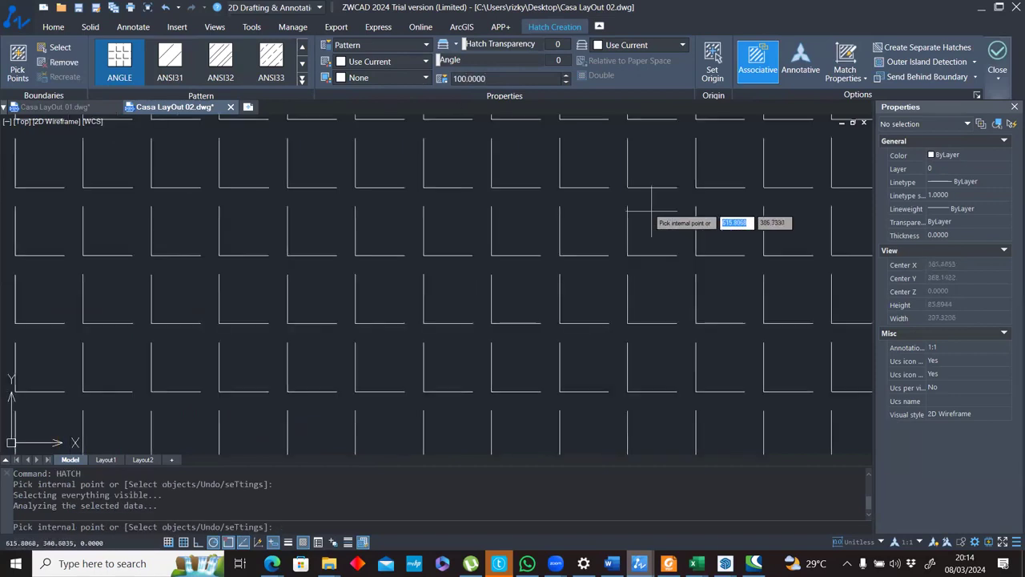
pyautogui.scroll(-5, 651, 212)
pyautogui.scroll(-4, 496, 227)
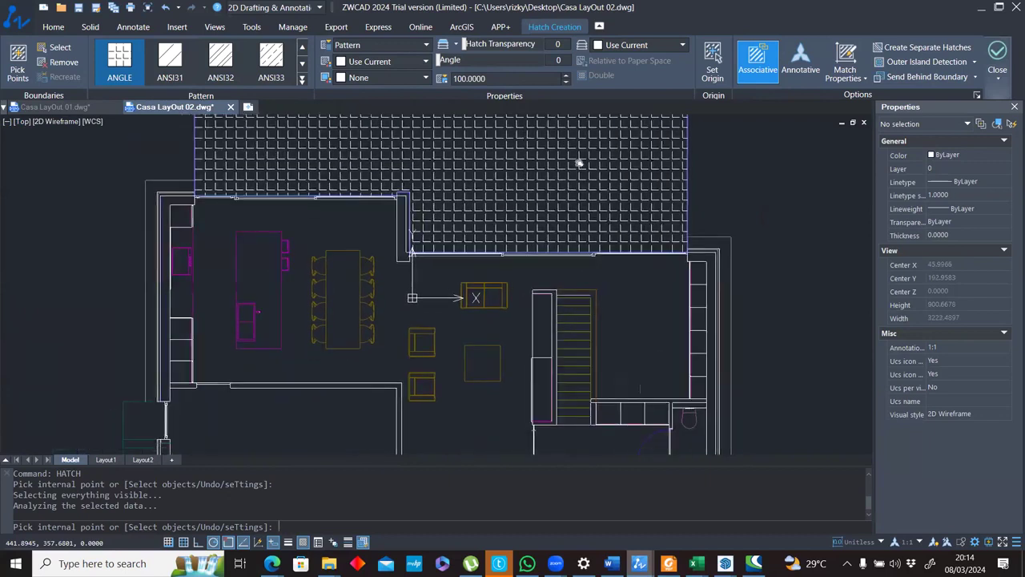
pyautogui.scroll(3, 560, 216)
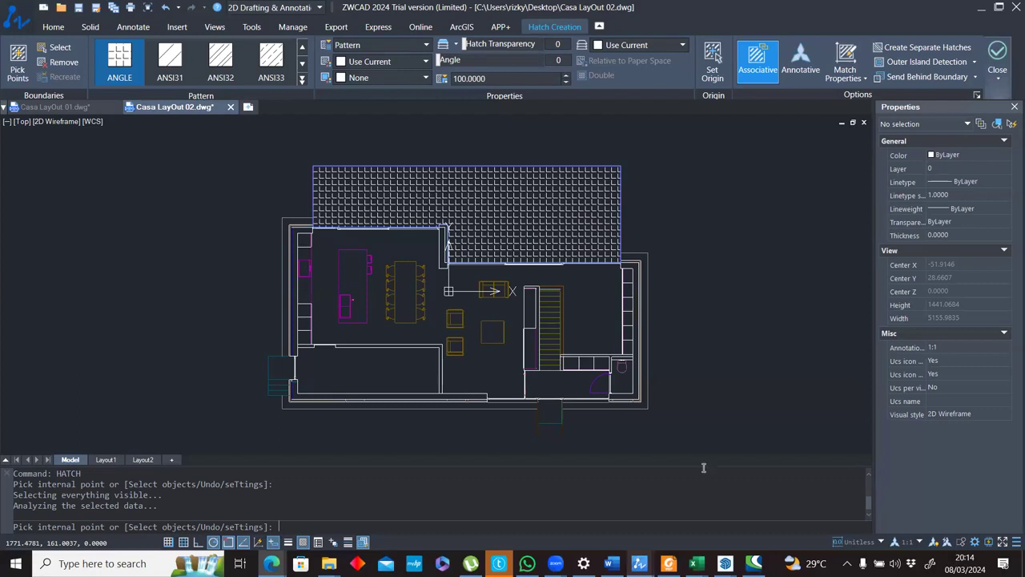
pyautogui.click(964, 563)
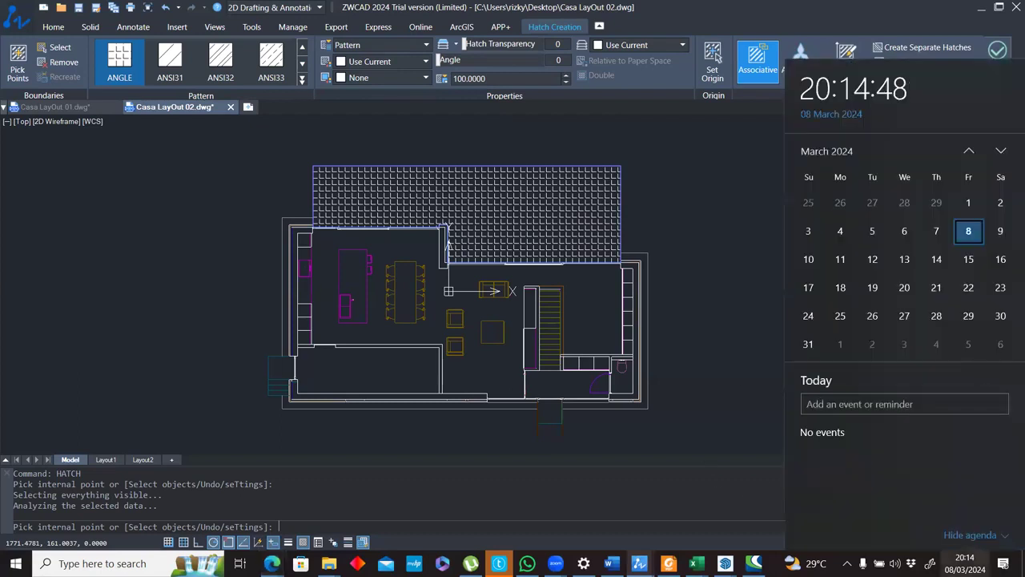
pyautogui.click(964, 563)
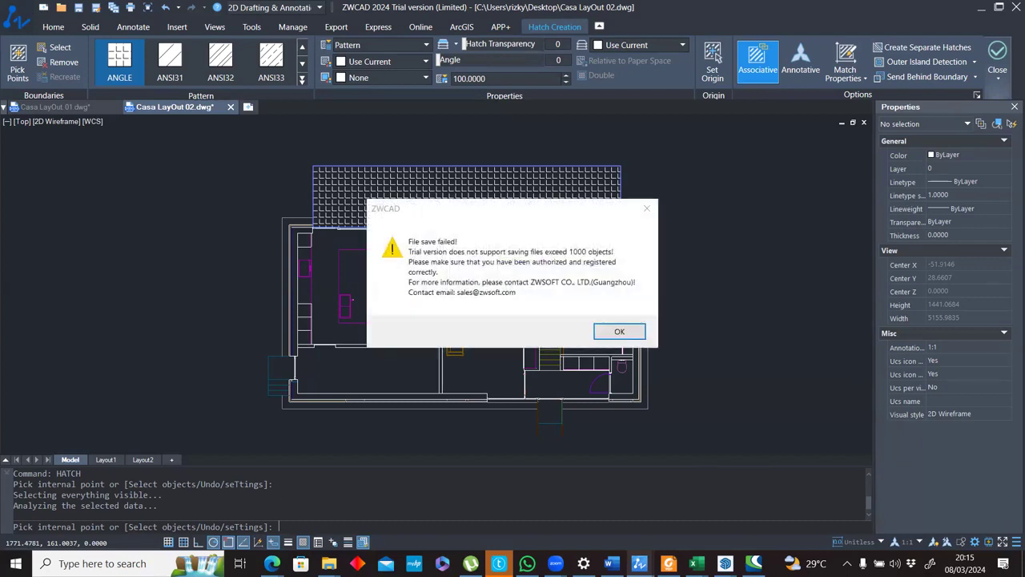
pyautogui.click(615, 330)
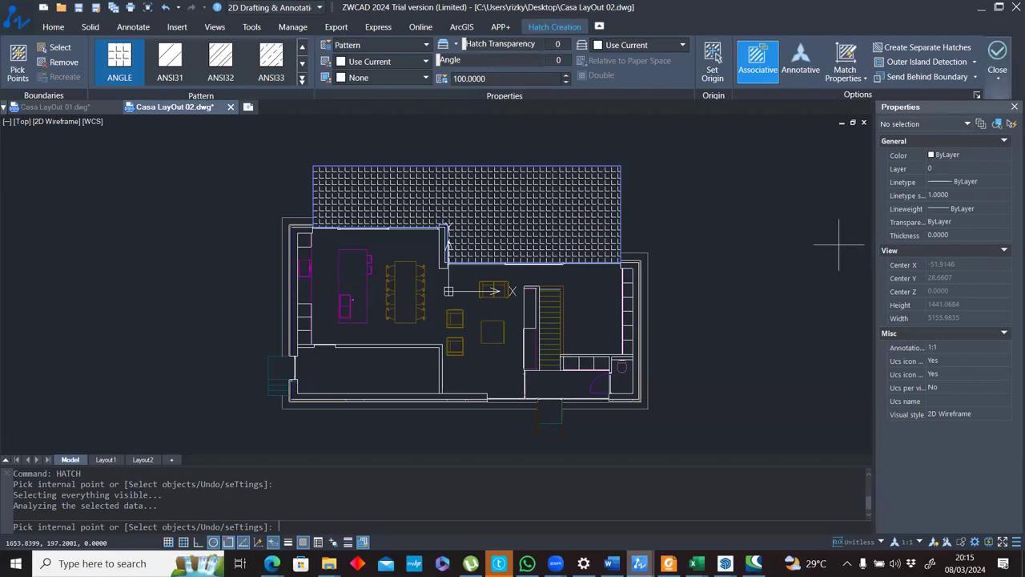
# Switch to File Explorer, browse to the 2D based folder in SketchUp Training Dataset, and select House imported.skp.
pyautogui.moveTo(329, 563)
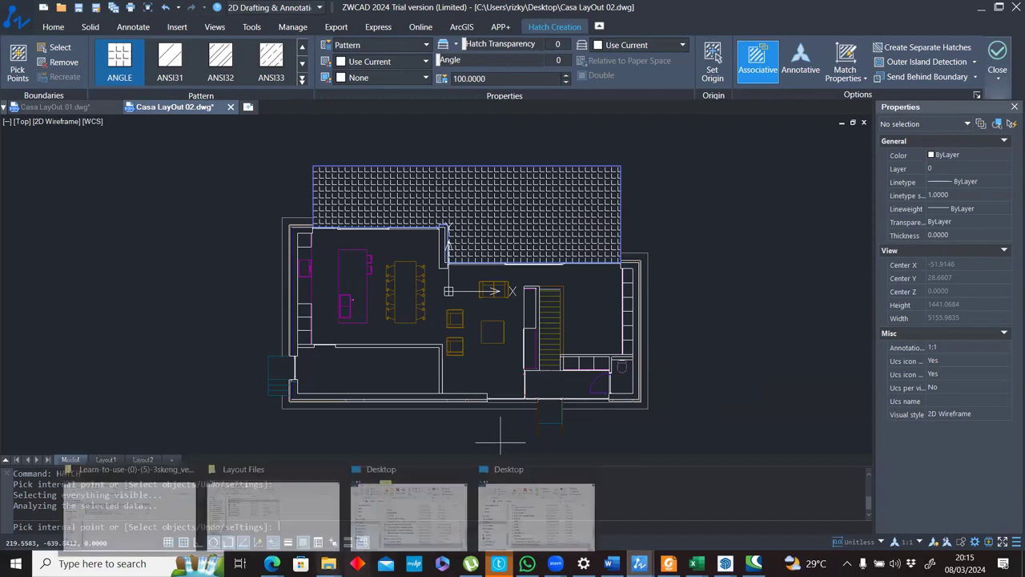
pyautogui.click(262, 499)
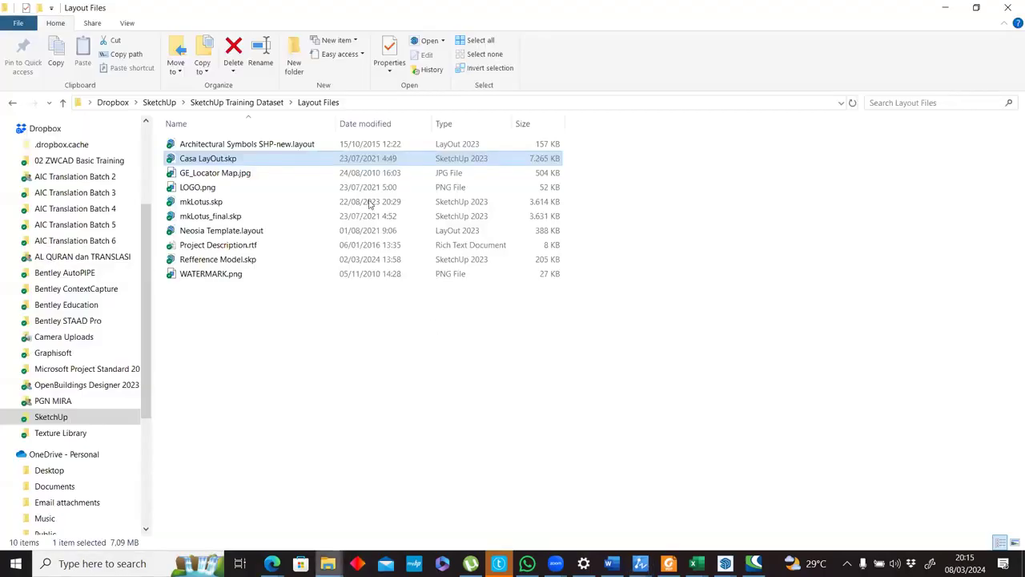
pyautogui.click(265, 106)
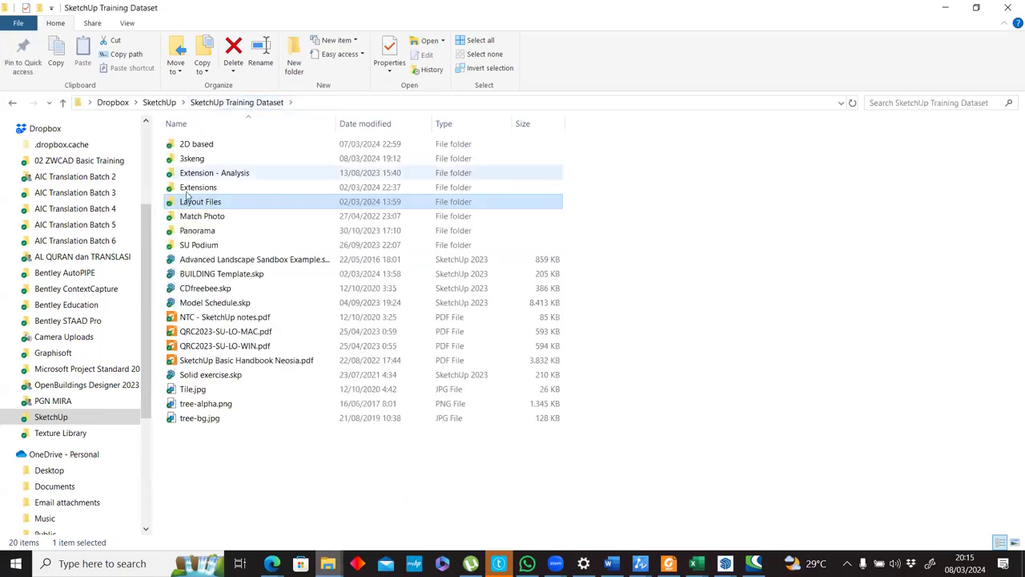
pyautogui.click(196, 188)
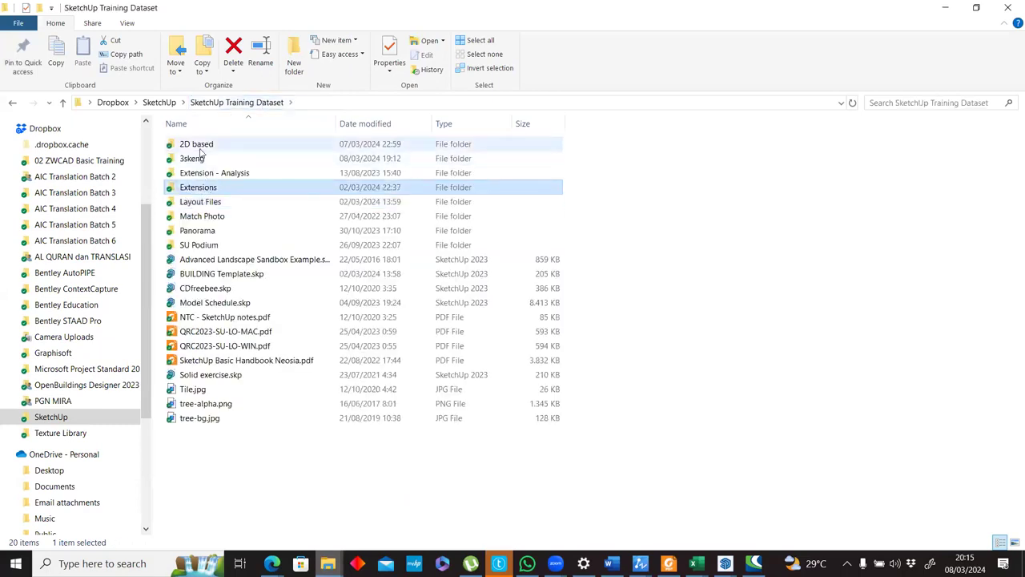
pyautogui.doubleClick(197, 145)
pyautogui.click(291, 250)
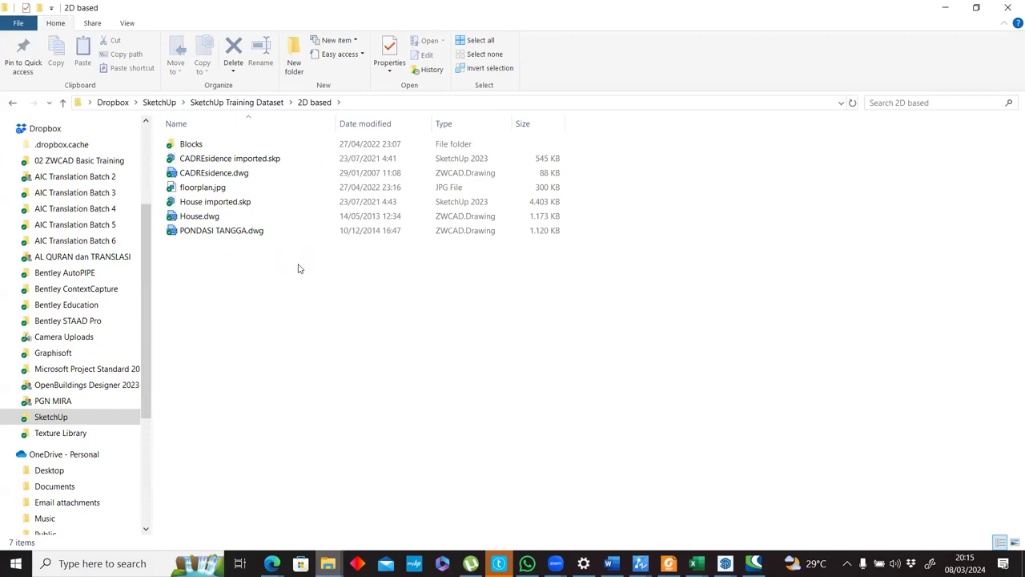
pyautogui.click(231, 203)
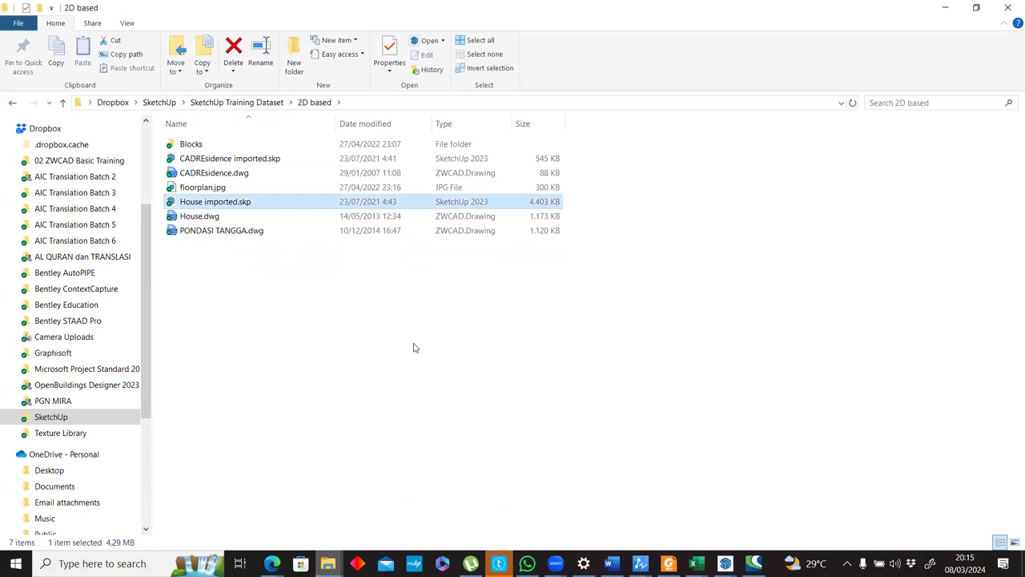
# Open House imported.skp and group the linework of the upper elevation, the one nearest the floor plan.
pyautogui.press('Return')
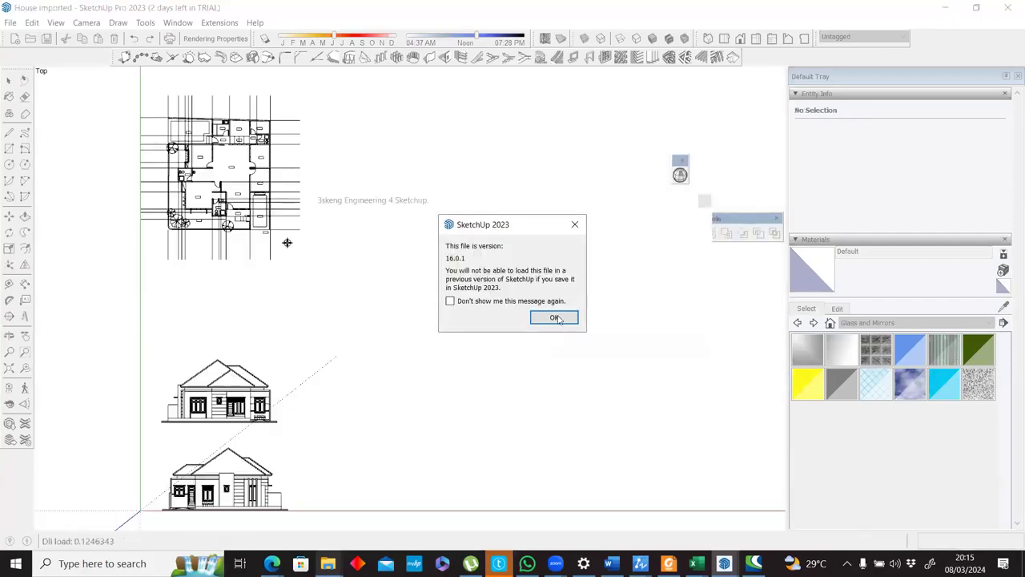
pyautogui.click(554, 318)
pyautogui.scroll(-1, 313, 313)
pyautogui.moveTo(152, 338); pyautogui.dragTo(391, 429)
pyautogui.scroll(5, 311, 399)
pyautogui.hotkey('ctrl', 'g')
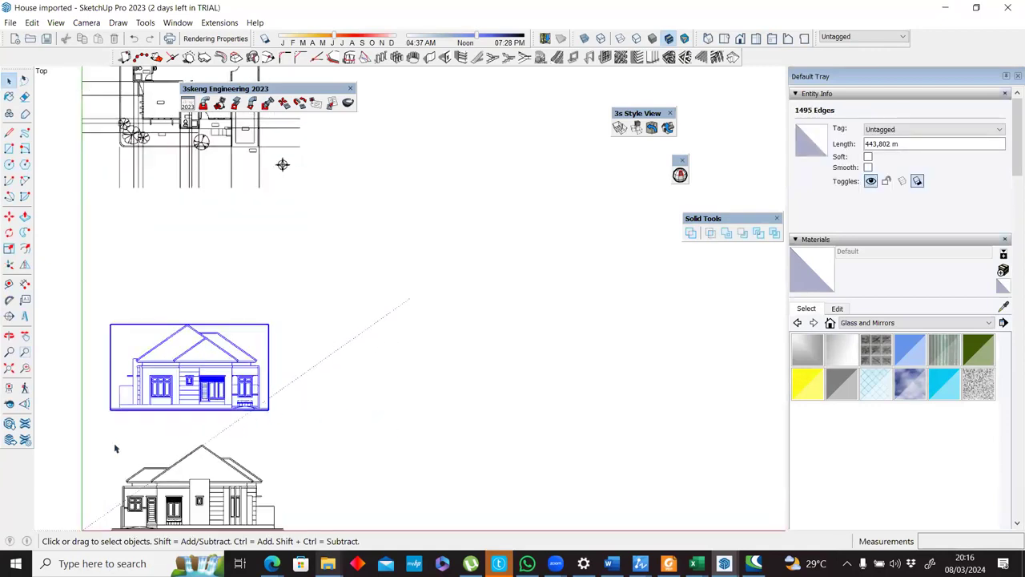
# Group the lower elevation's linework and the floor plan's linework as two separate groups.
pyautogui.scroll(-4, 116, 447)
pyautogui.moveTo(97, 433); pyautogui.dragTo(305, 525)
pyautogui.hotkey('ctrl', 'g')
pyautogui.click(265, 477)
pyautogui.moveTo(62, 100); pyautogui.dragTo(358, 322)
pyautogui.hotkey('ctrl', 'g')
# Rotate the upper elevation group 90° about its base so it stands upright.
pyautogui.moveTo(270, 241); pyautogui.dragTo(181, 298, button='middle')
pyautogui.press('q')
pyautogui.scroll(8, 161, 312)
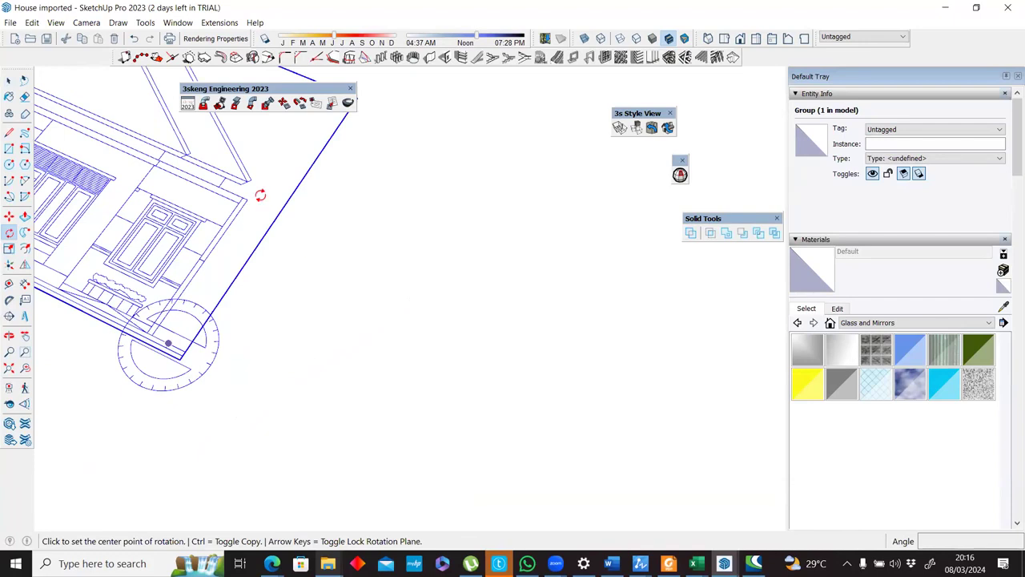
pyautogui.click(168, 343)
pyautogui.click(246, 181)
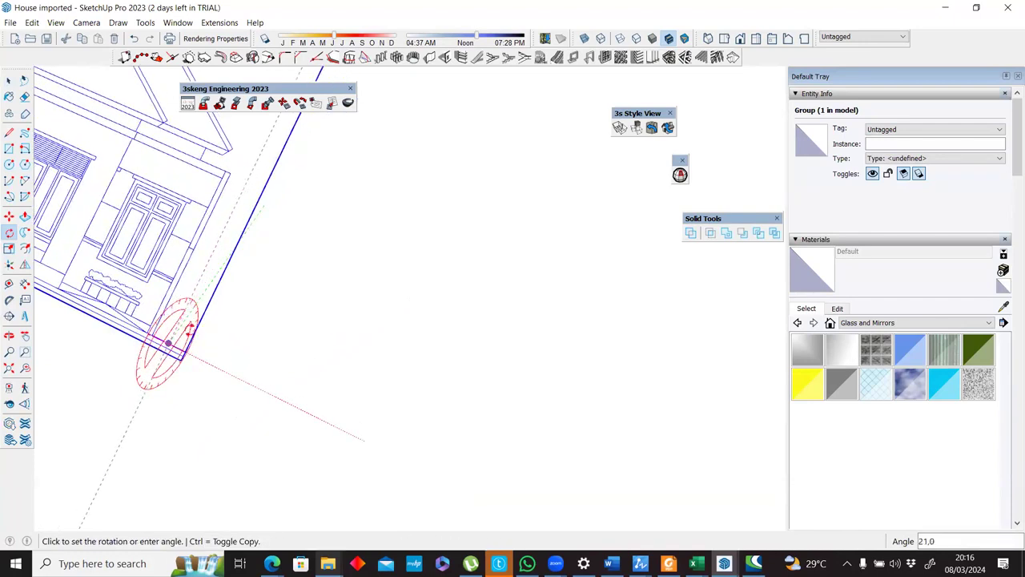
pyautogui.write('90')
pyautogui.press('Return')
# Rotate the lower elevation group 90° about the red axis at its base so it stands upright.
pyautogui.moveTo(525, 213); pyautogui.dragTo(488, 316, button='middle')
pyautogui.press('space')
pyautogui.click(83, 401)
pyautogui.moveTo(457, 379); pyautogui.dragTo(611, 462, button='middle')
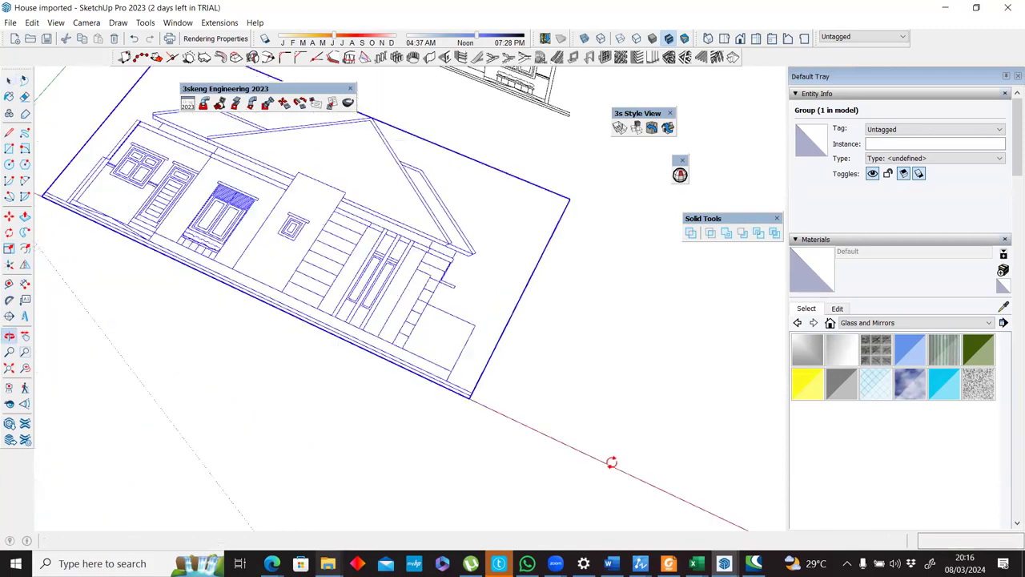
pyautogui.press('q')
pyautogui.scroll(3, 470, 376)
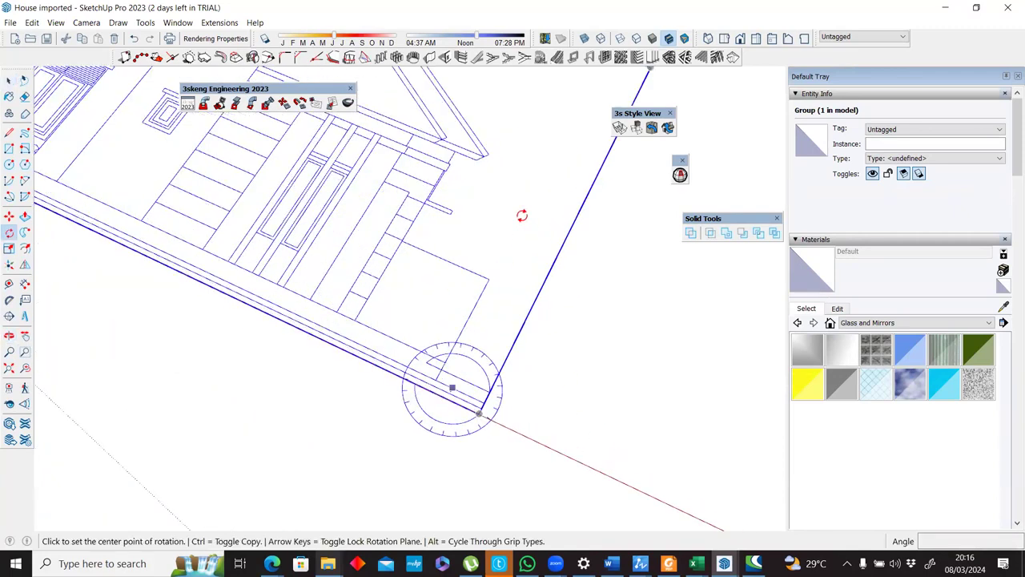
pyautogui.press('Right')
pyautogui.click(461, 392)
pyautogui.click(415, 222)
pyautogui.write('9')
pyautogui.press('Return')
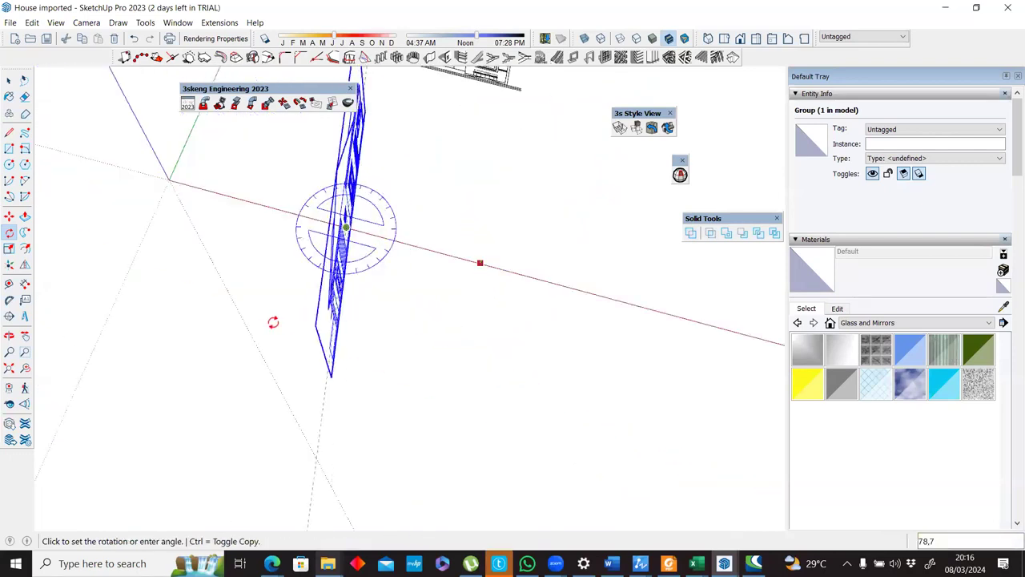
# Turn the upright lower elevation group 90° about the vertical axis to make it the side elevation.
pyautogui.write('90')
pyautogui.press('Return')
pyautogui.moveTo(287, 330); pyautogui.dragTo(435, 355, button='middle')
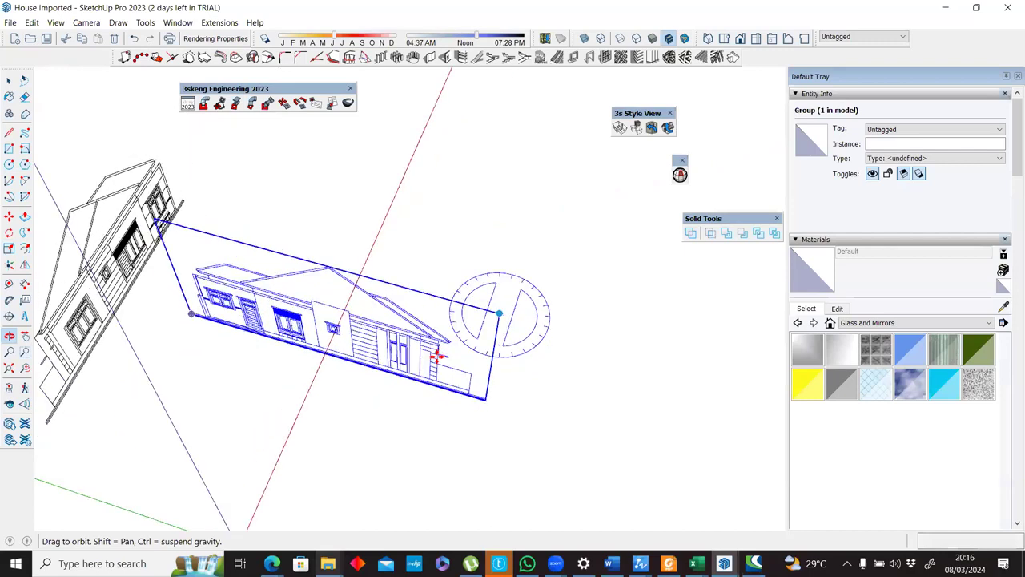
# Move the side elevation about 49.95 m along the green axis to line up with the matching wall corner of the floor plan.
pyautogui.press('m')
pyautogui.scroll(6, 433, 355)
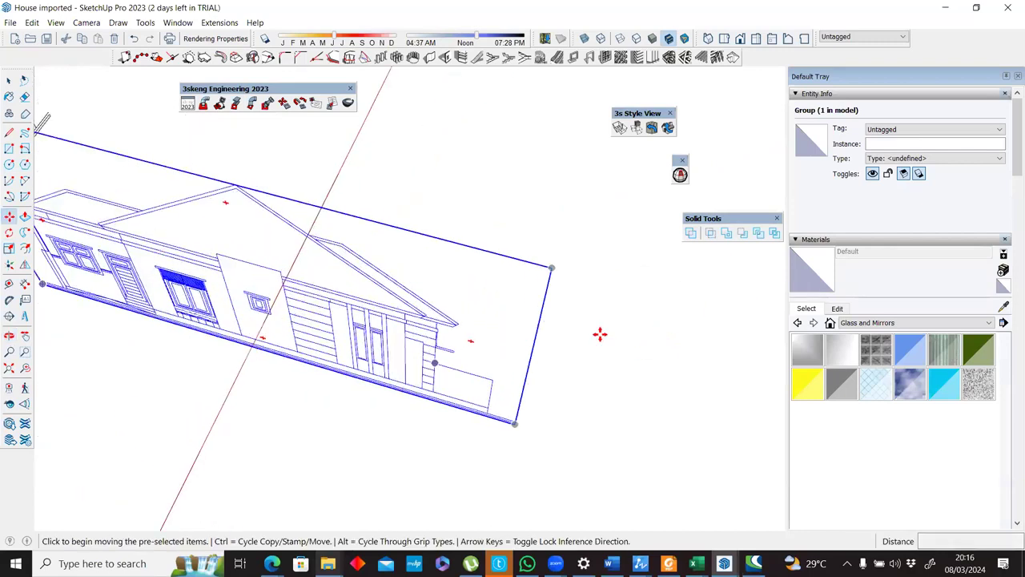
pyautogui.click(434, 354)
pyautogui.scroll(-4, 252, 308)
pyautogui.moveTo(232, 264); pyautogui.dragTo(614, 349, button='middle')
pyautogui.scroll(-3, 430, 284)
pyautogui.scroll(3, 430, 302)
pyautogui.scroll(2, 540, 328)
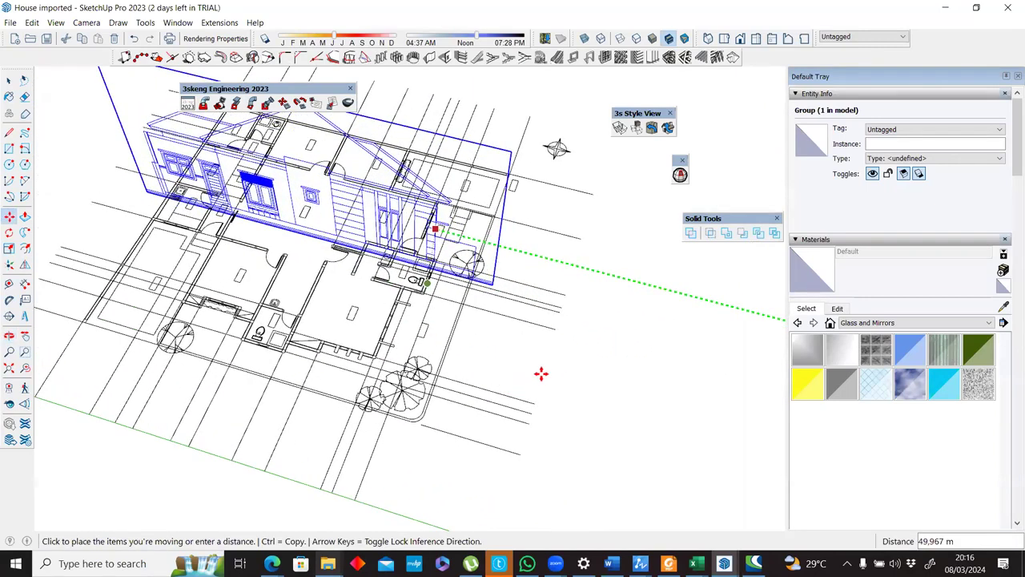
pyautogui.scroll(3, 555, 374)
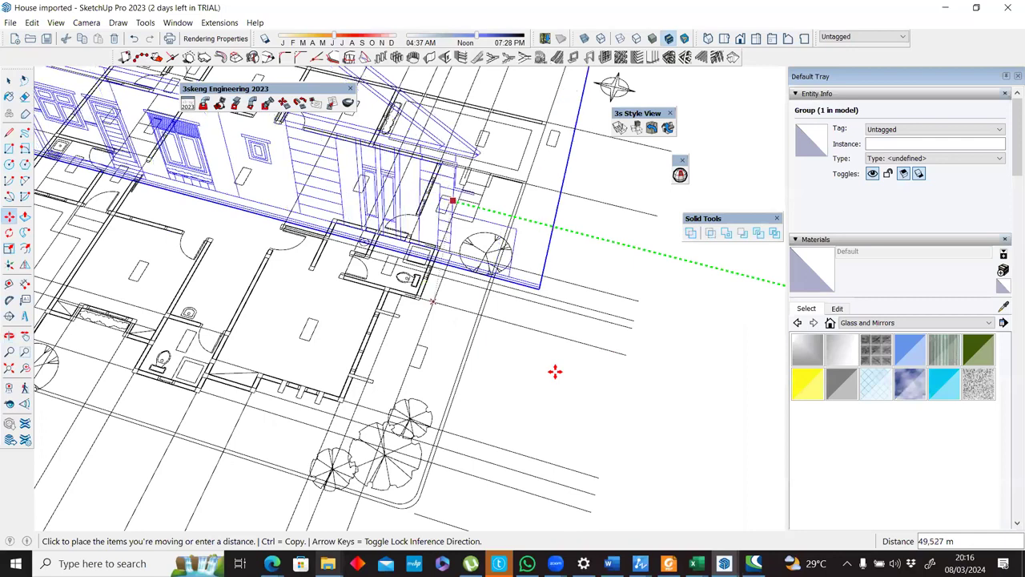
pyautogui.moveTo(555, 371); pyautogui.dragTo(555, 371, button='middle')
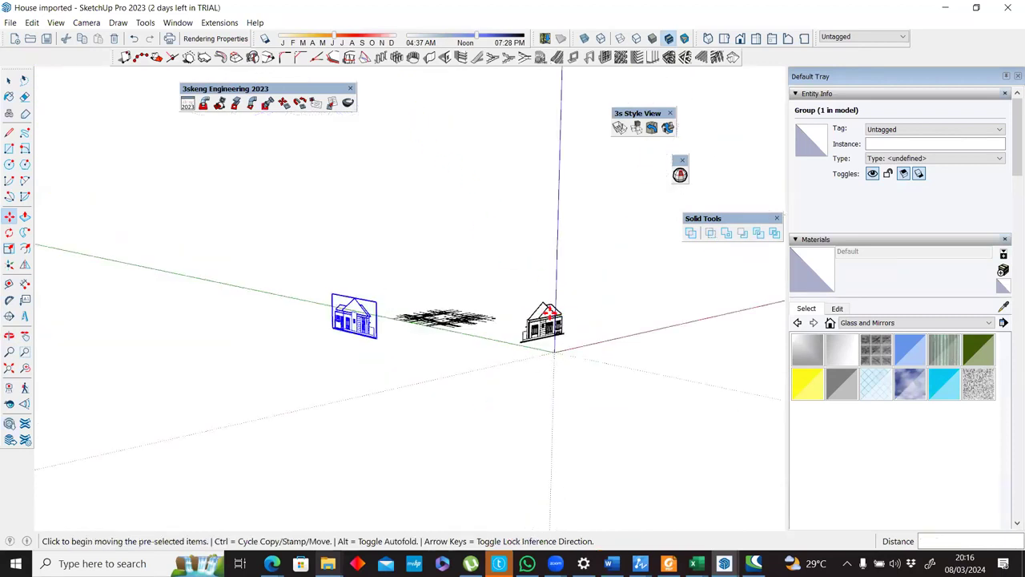
pyautogui.moveTo(546, 315); pyautogui.dragTo(502, 341, button='middle')
pyautogui.press('space')
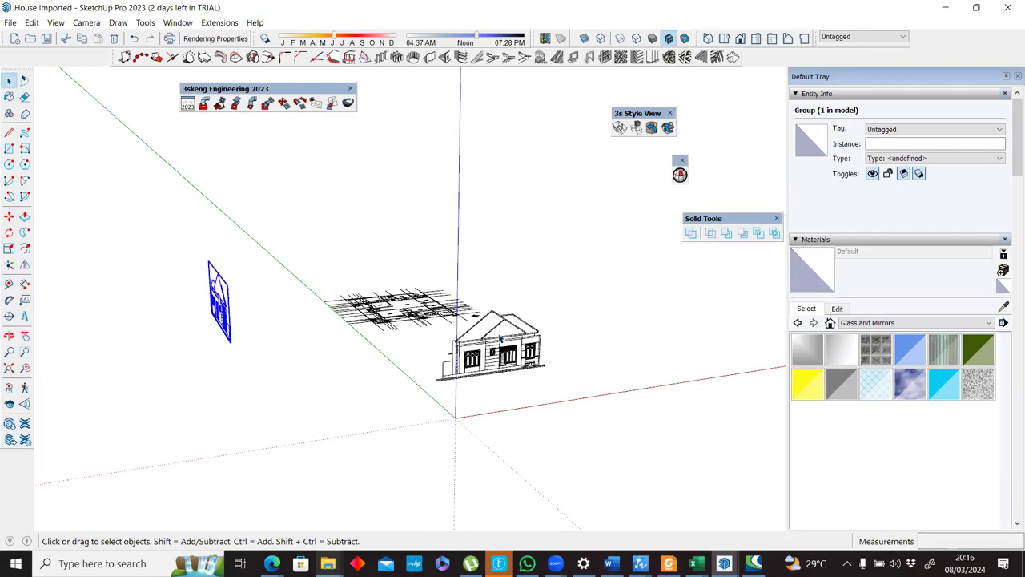
# Move the front elevation group to line up with the floor plan.
pyautogui.click(500, 339)
pyautogui.press('m')
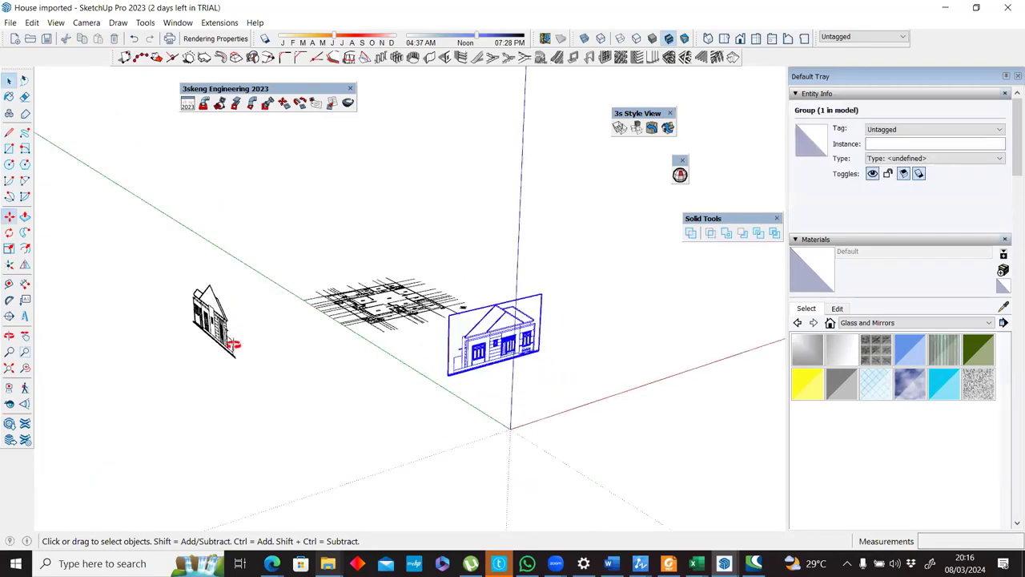
pyautogui.moveTo(230, 343); pyautogui.dragTo(466, 298, button='middle')
pyautogui.moveTo(312, 338); pyautogui.dragTo(315, 361, button='middle')
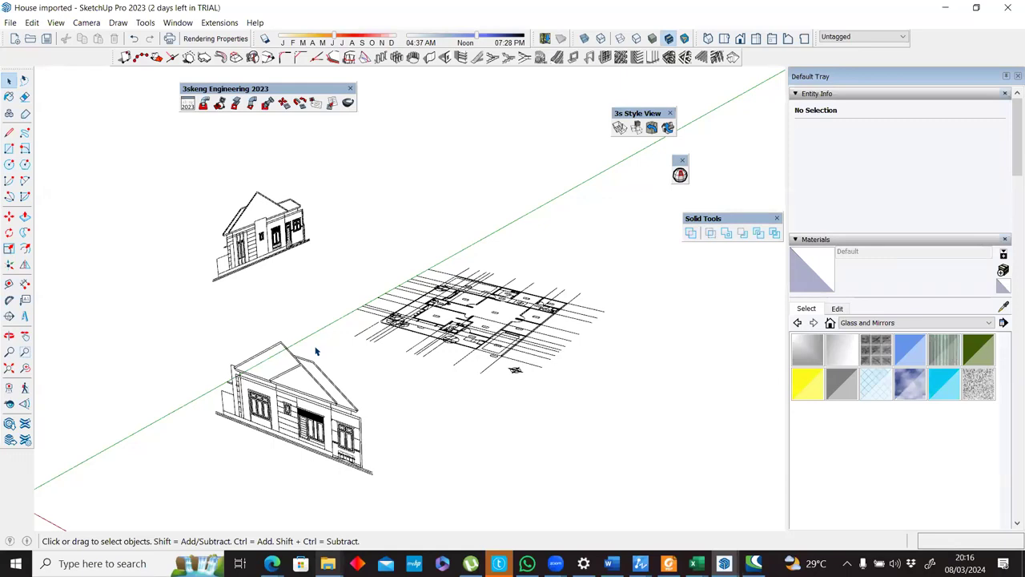
pyautogui.moveTo(446, 248); pyautogui.dragTo(414, 254, button='middle')
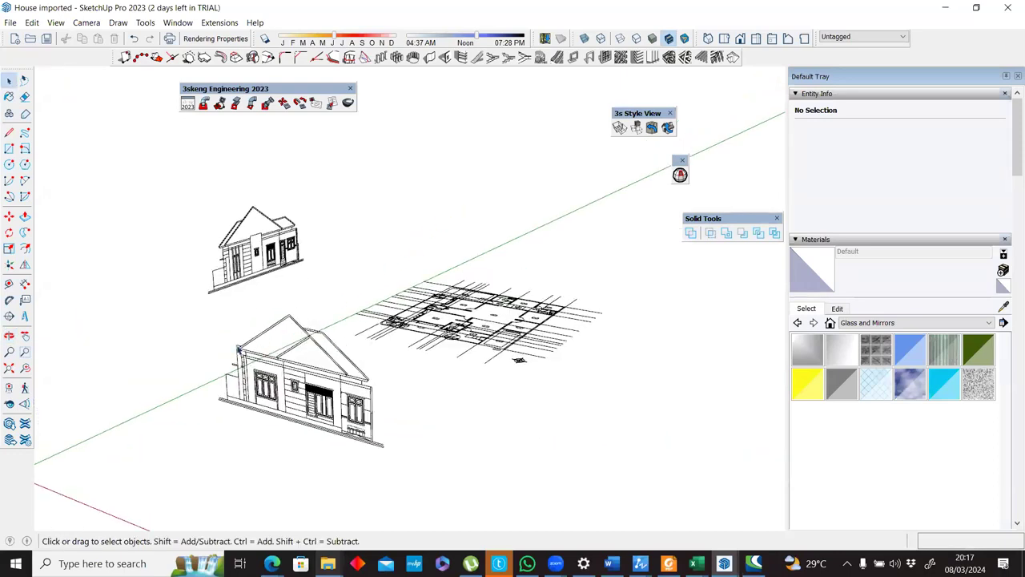
pyautogui.scroll(2, 239, 350)
pyautogui.scroll(3, 247, 349)
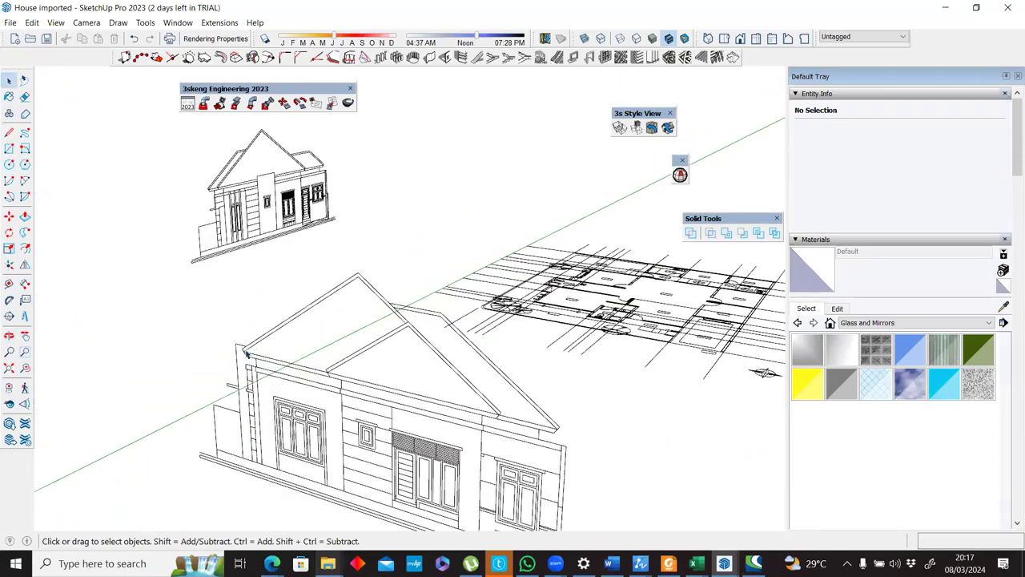
pyautogui.scroll(-2, 248, 345)
pyautogui.press('l')
pyautogui.scroll(3, 244, 341)
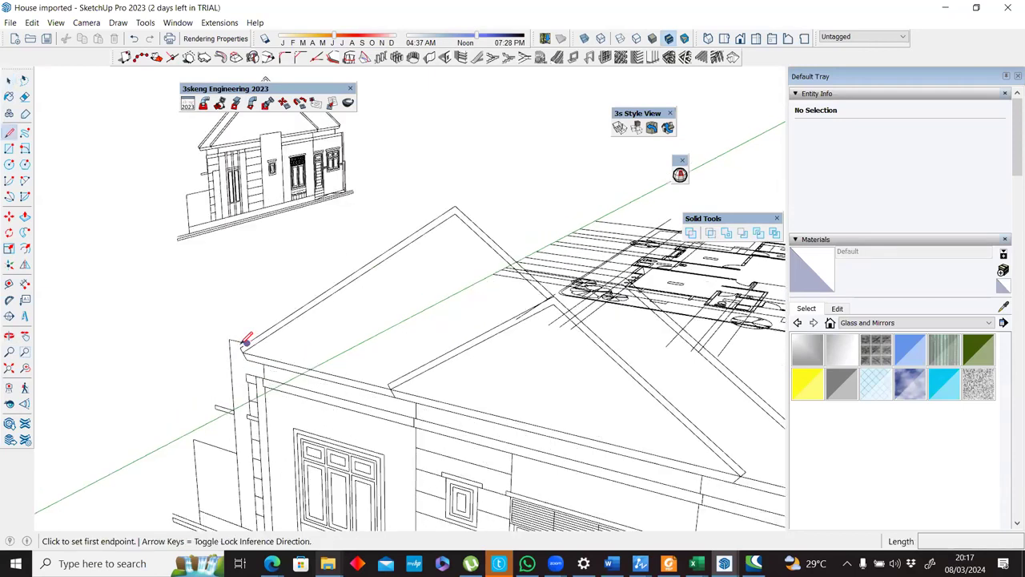
pyautogui.scroll(-2, 240, 347)
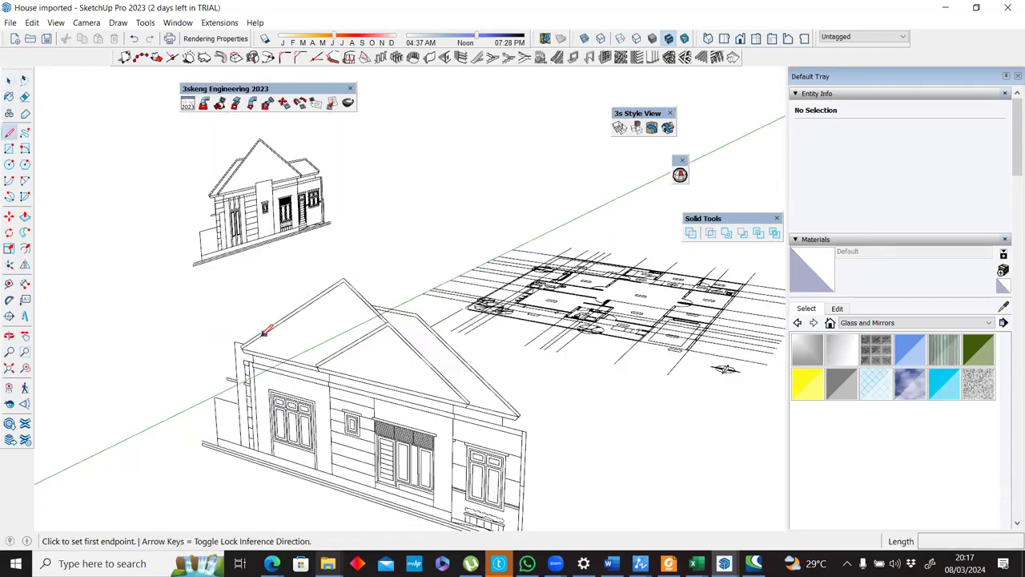
pyautogui.scroll(-2, 337, 300)
pyautogui.press('space')
# Trace the outline of the large gable roof on the front elevation with lines to form a face.
pyautogui.click(349, 295)
pyautogui.moveTo(393, 297); pyautogui.dragTo(346, 344, button='middle')
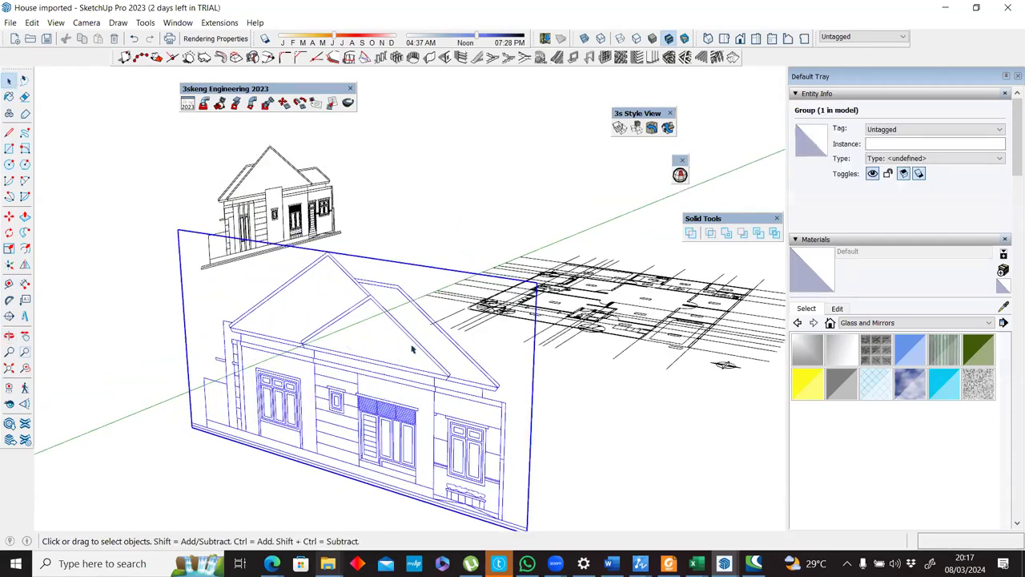
pyautogui.moveTo(476, 294); pyautogui.dragTo(239, 344, button='middle')
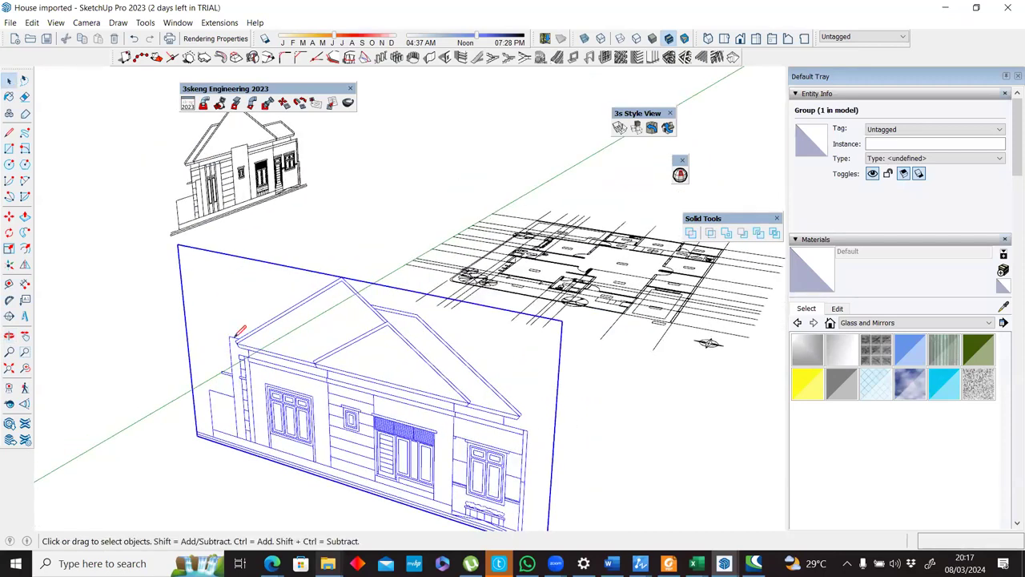
pyautogui.scroll(5, 416, 216)
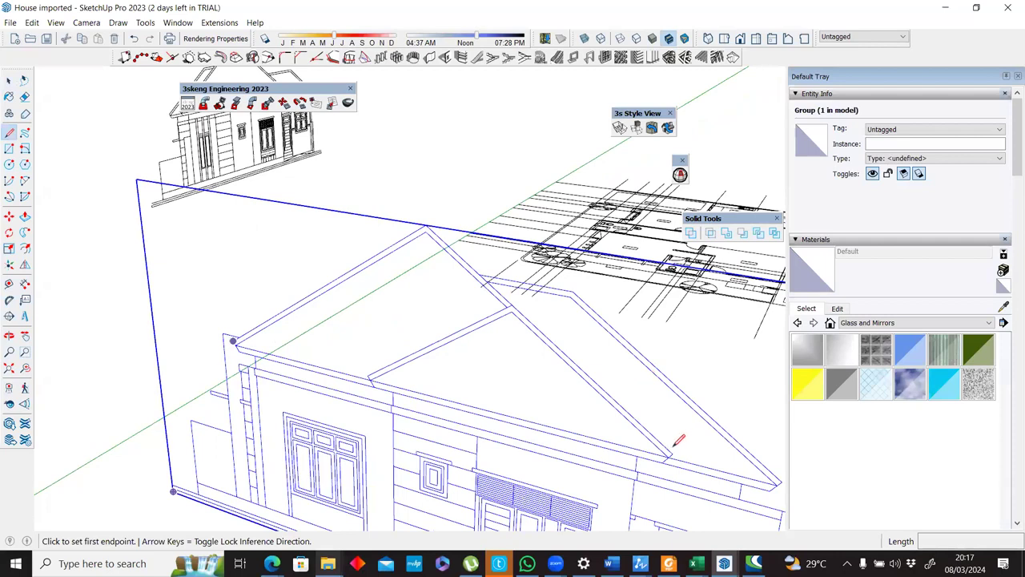
pyautogui.click(669, 454)
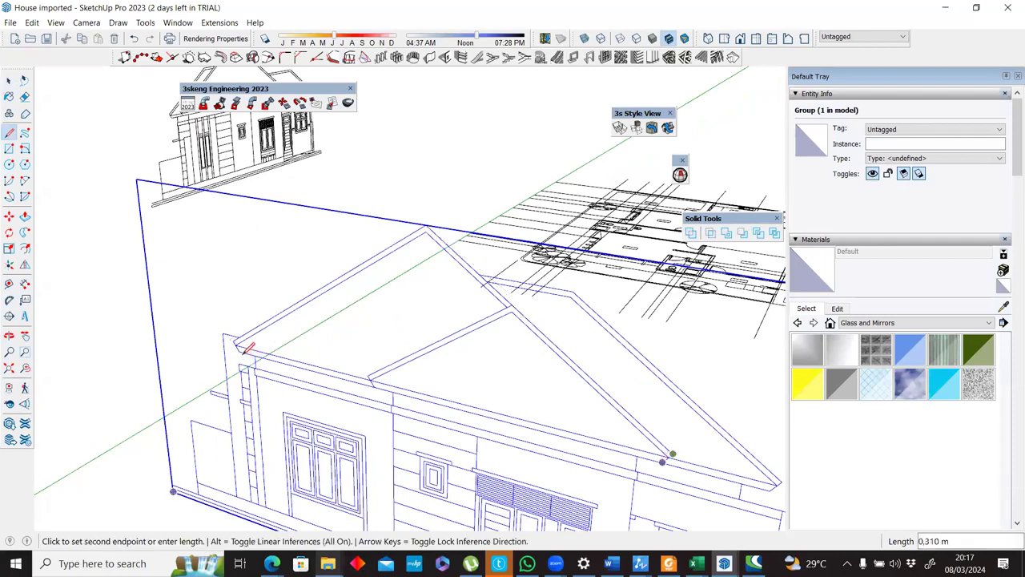
pyautogui.press('Escape')
pyautogui.scroll(-4, 392, 237)
# Push/Pull the front gable face along the green axis until it extends past the far end of the floor plan.
pyautogui.moveTo(311, 164); pyautogui.dragTo(282, 214, button='middle')
pyautogui.press('p')
pyautogui.click(414, 437)
pyautogui.click(622, 251)
pyautogui.moveTo(448, 253); pyautogui.dragTo(412, 251, button='middle')
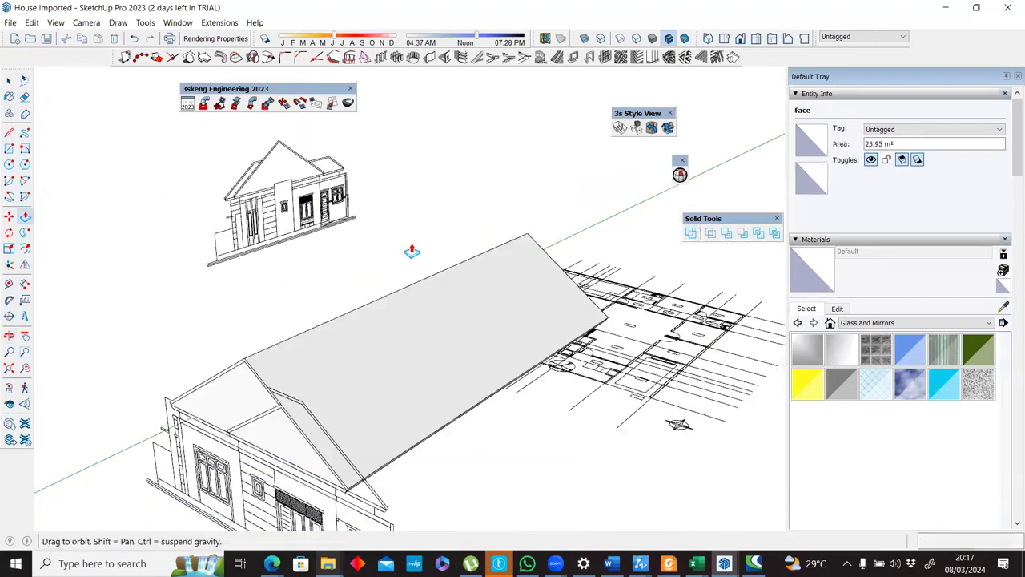
pyautogui.scroll(-3, 570, 186)
# Select all connected geometry of the extruded front gable roof and make it a group.
pyautogui.press('space')
pyautogui.click(572, 197)
pyautogui.tripleClick(573, 197)
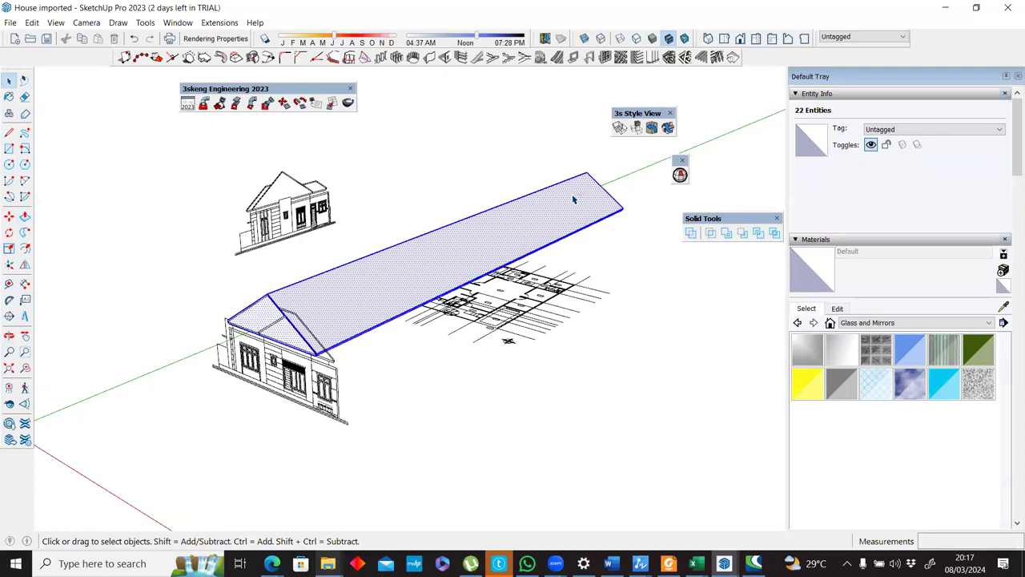
pyautogui.press('g')
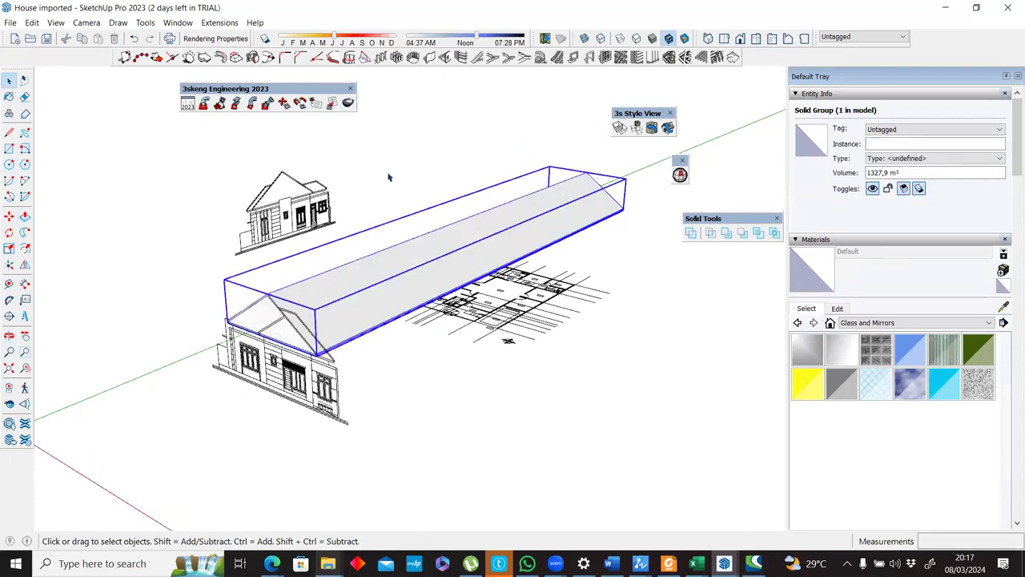
# Trace the gable roof triangle on the side elevation with lines, closing it with a base about 10.65 m long.
pyautogui.scroll(15, 247, 213)
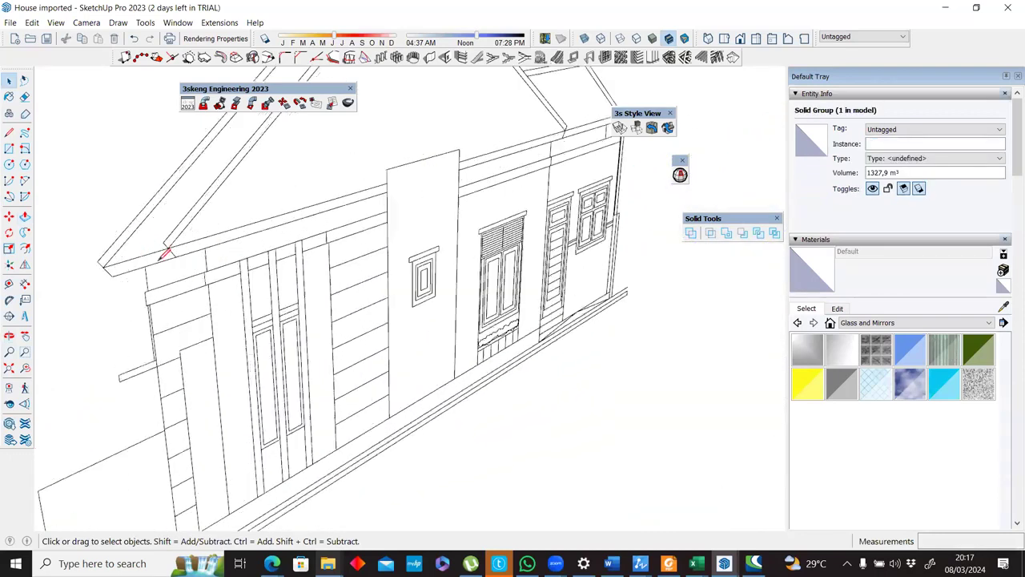
pyautogui.press('l')
pyautogui.click(147, 240)
pyautogui.scroll(-10, 240, 240)
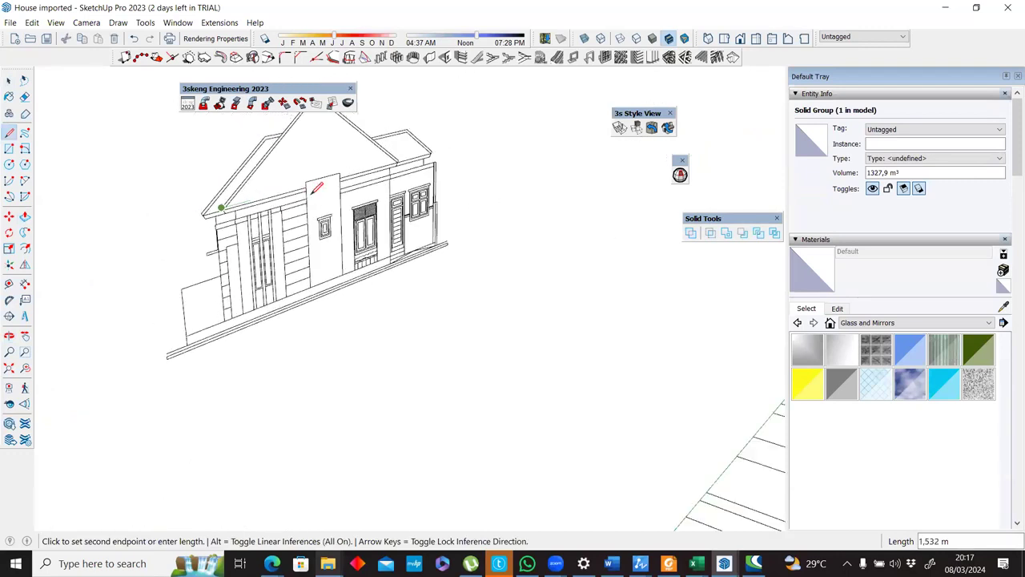
pyautogui.click(314, 189)
pyautogui.scroll(4, 392, 240)
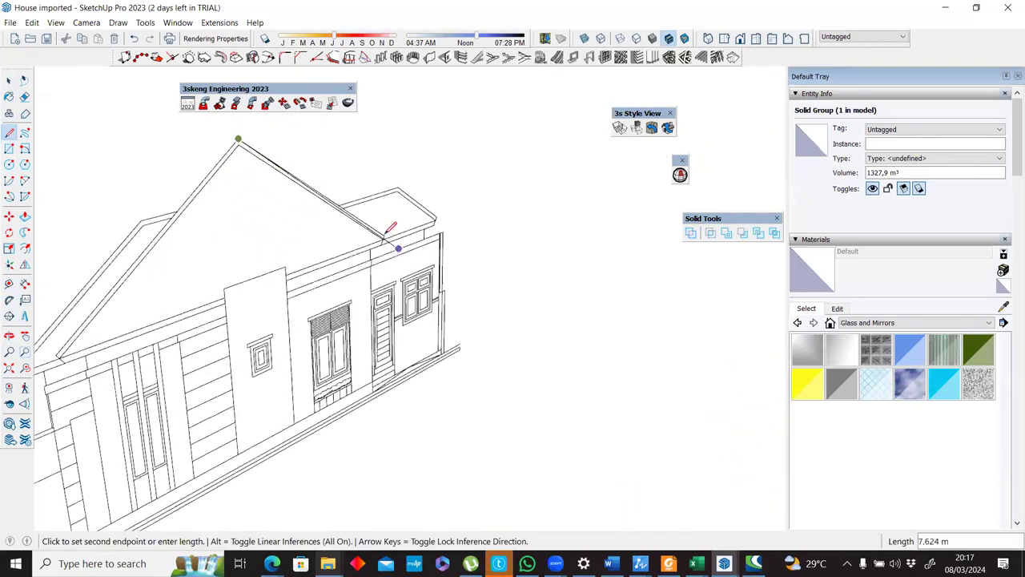
pyautogui.click(383, 237)
pyautogui.scroll(3, 381, 239)
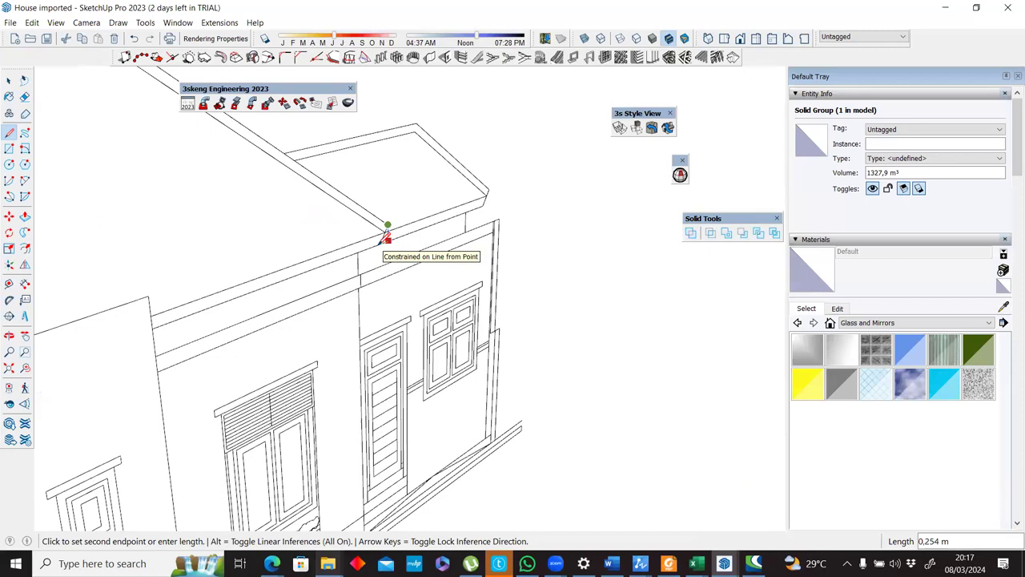
pyautogui.scroll(-8, 381, 242)
pyautogui.scroll(3, 280, 281)
pyautogui.click(277, 281)
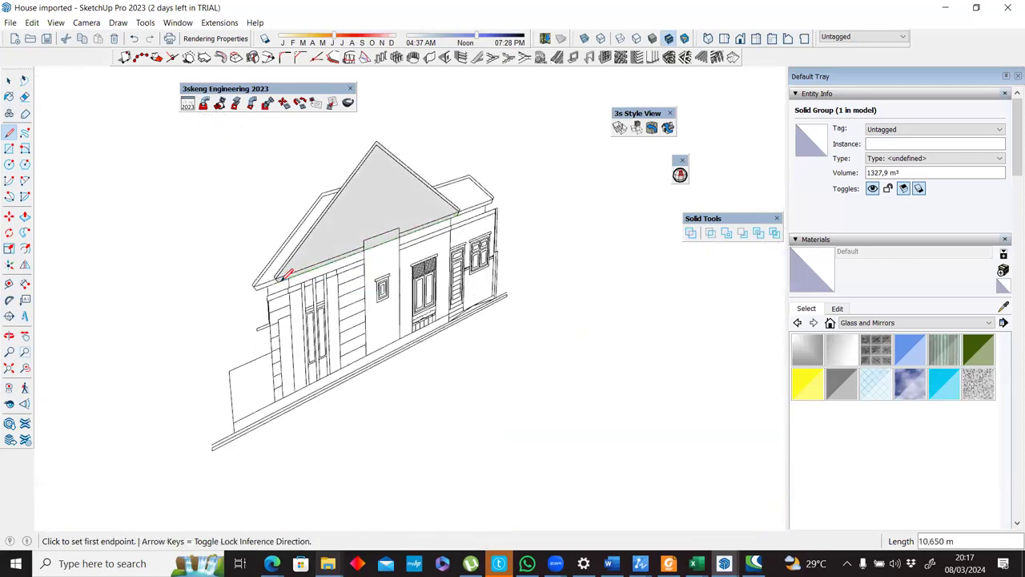
# Push/Pull the side gable face about 61.93 m across the front gable roof and past the floor plan.
pyautogui.scroll(-3, 278, 280)
pyautogui.press('p')
pyautogui.click(322, 260)
pyautogui.scroll(-5, 633, 376)
pyautogui.click(596, 336)
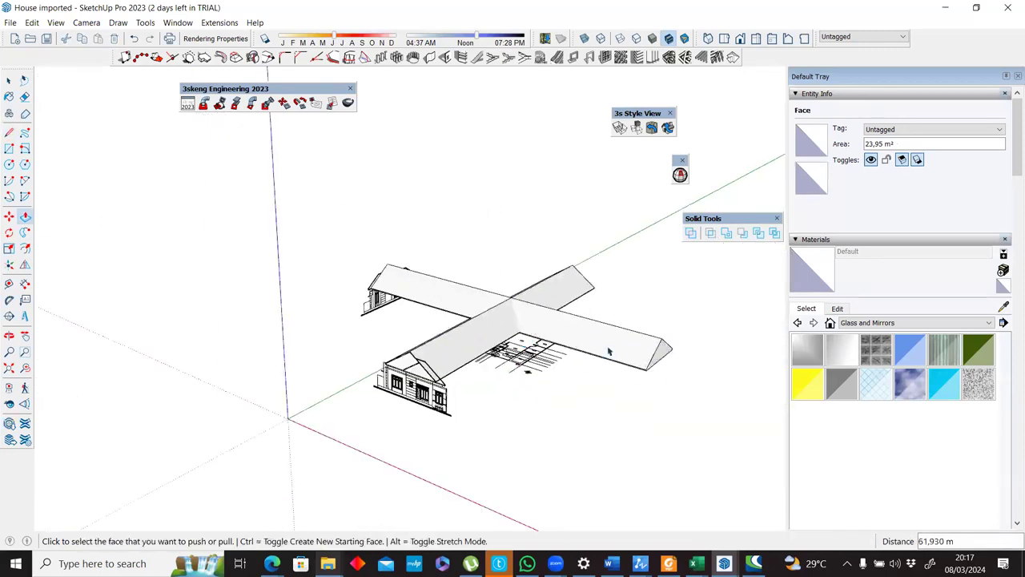
# Group the extruded side gable roof and select the front gable roof group.
pyautogui.press('space')
pyautogui.tripleClick(593, 335)
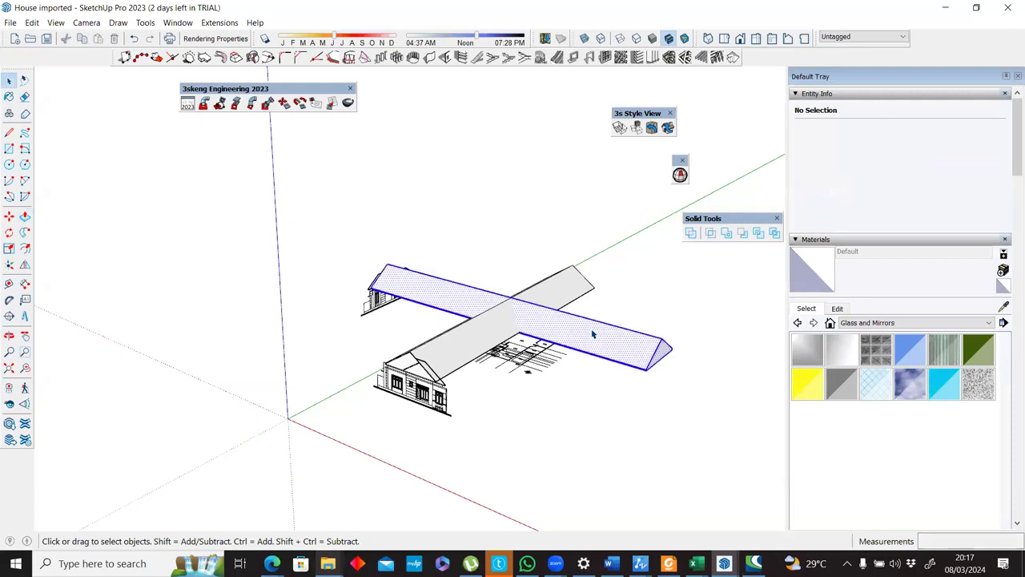
pyautogui.hotkey('ctrl', 'g')
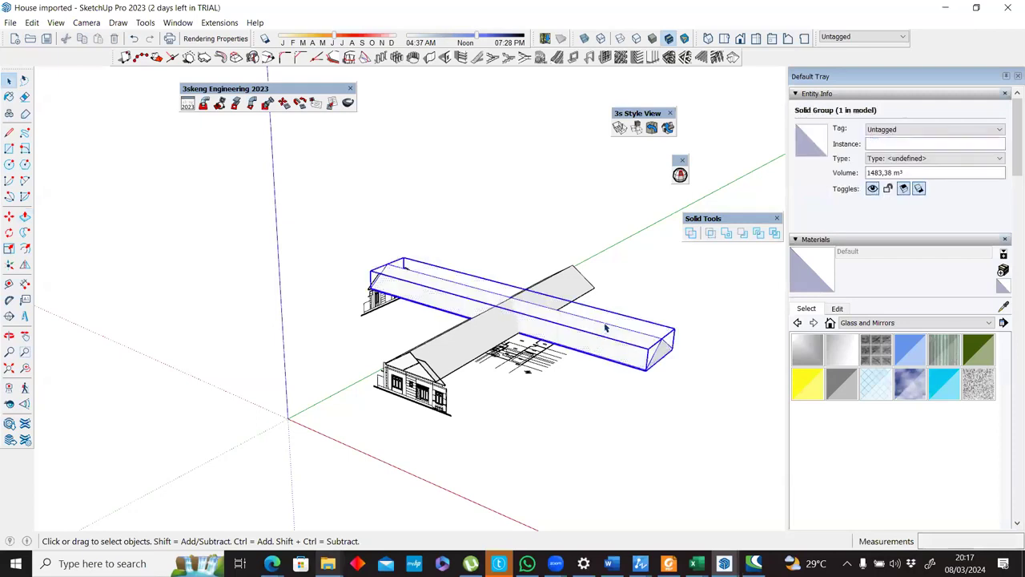
pyautogui.click(561, 290)
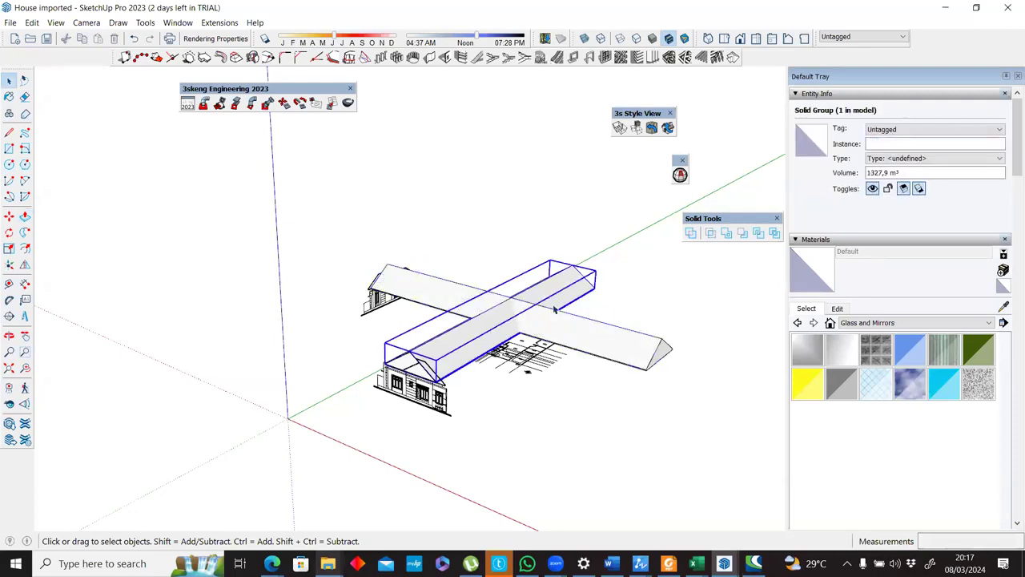
# Select both gable roof groups and intersect them with Solid Tools, keeping only their overlapping volume above the floor plan.
pyautogui.click(612, 305)
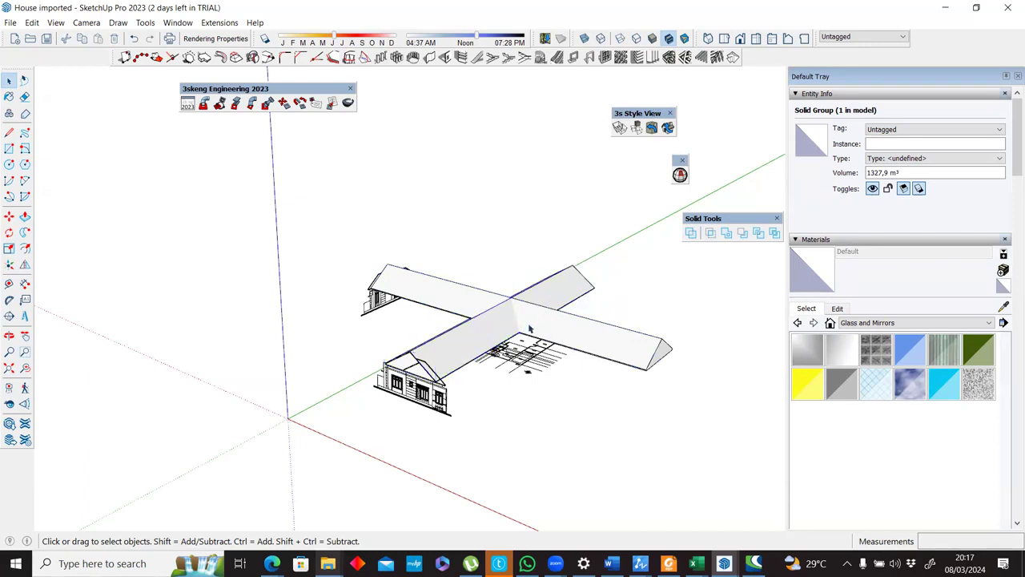
pyautogui.scroll(3, 524, 308)
pyautogui.moveTo(406, 334); pyautogui.dragTo(427, 418, button='middle')
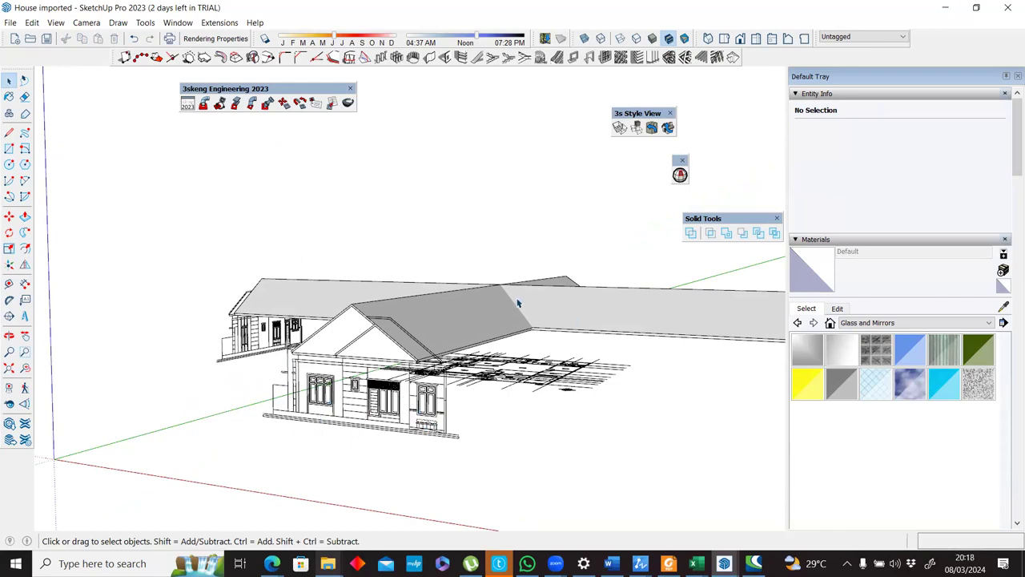
pyautogui.scroll(6, 518, 302)
pyautogui.moveTo(505, 277); pyautogui.dragTo(496, 315, button='middle')
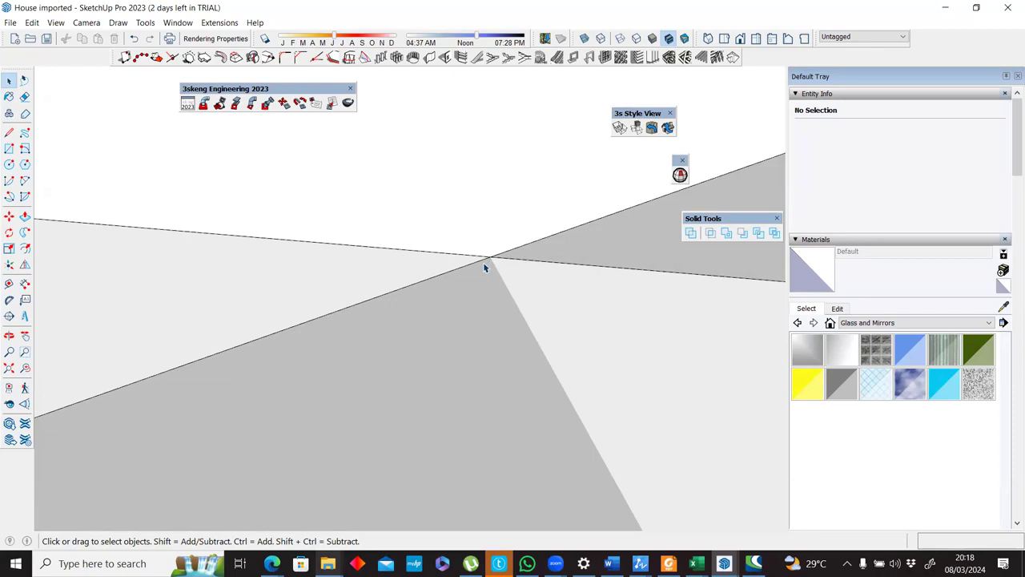
pyautogui.scroll(-8, 483, 267)
pyautogui.moveTo(501, 259); pyautogui.dragTo(458, 263, button='middle')
pyautogui.hotkey('ctrl', 'a')
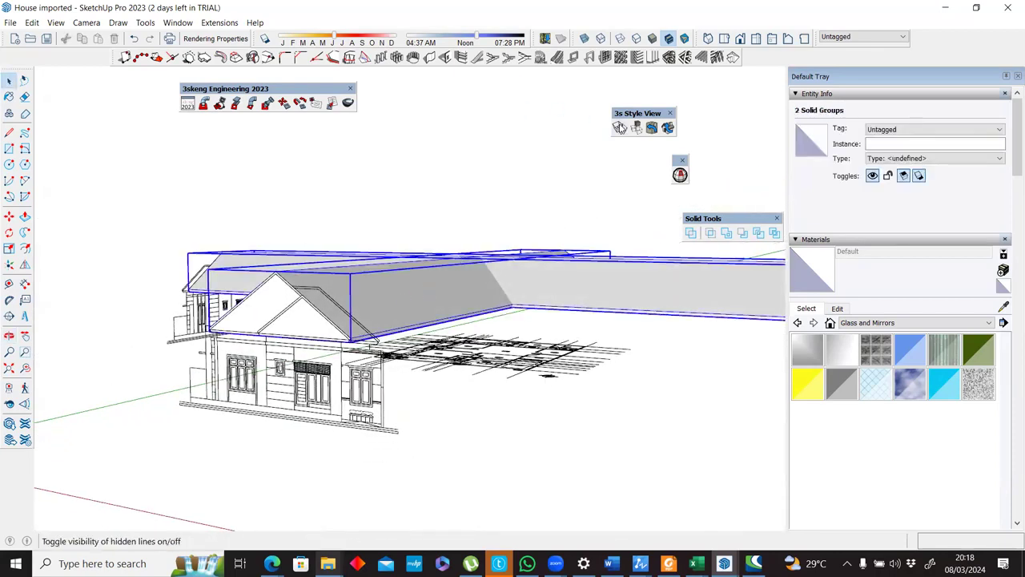
pyautogui.rightClick(710, 57)
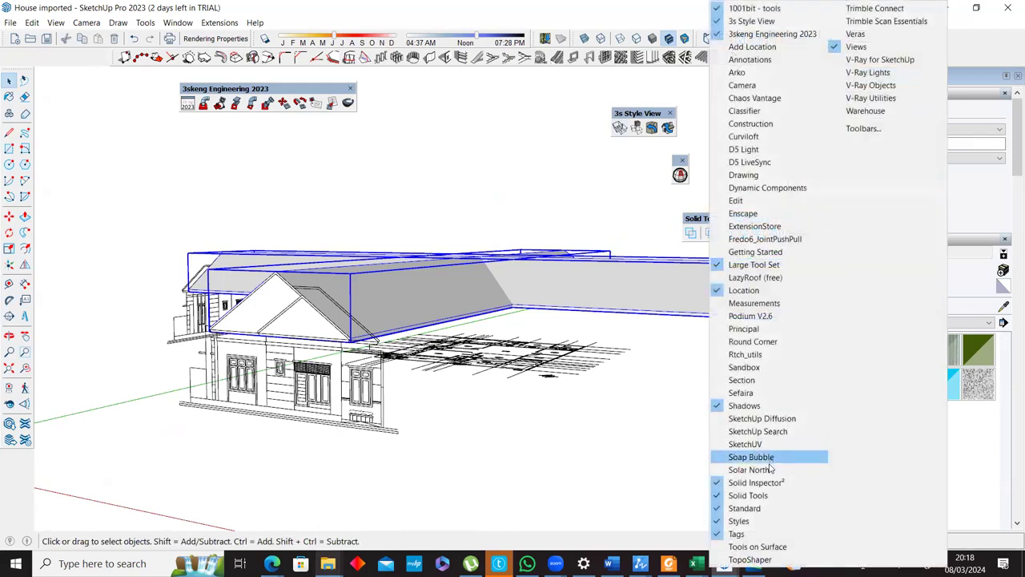
pyautogui.click(657, 4)
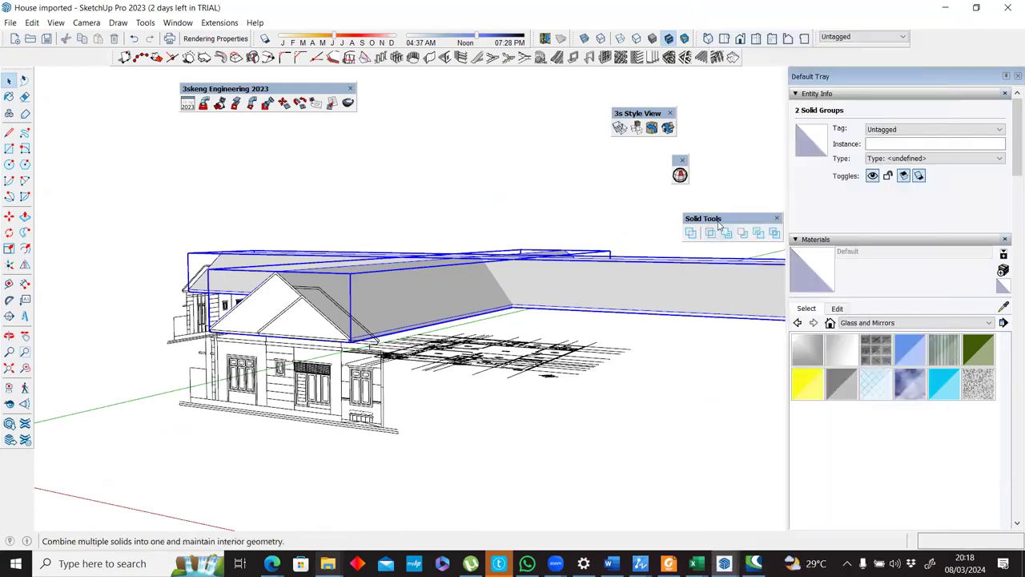
pyautogui.moveTo(718, 226); pyautogui.dragTo(559, 140)
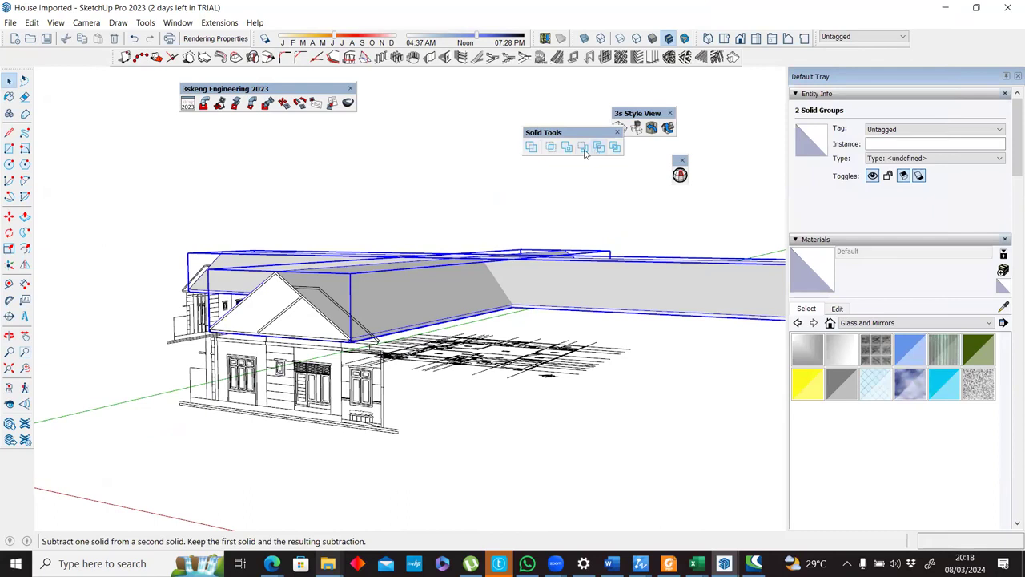
pyautogui.click(550, 147)
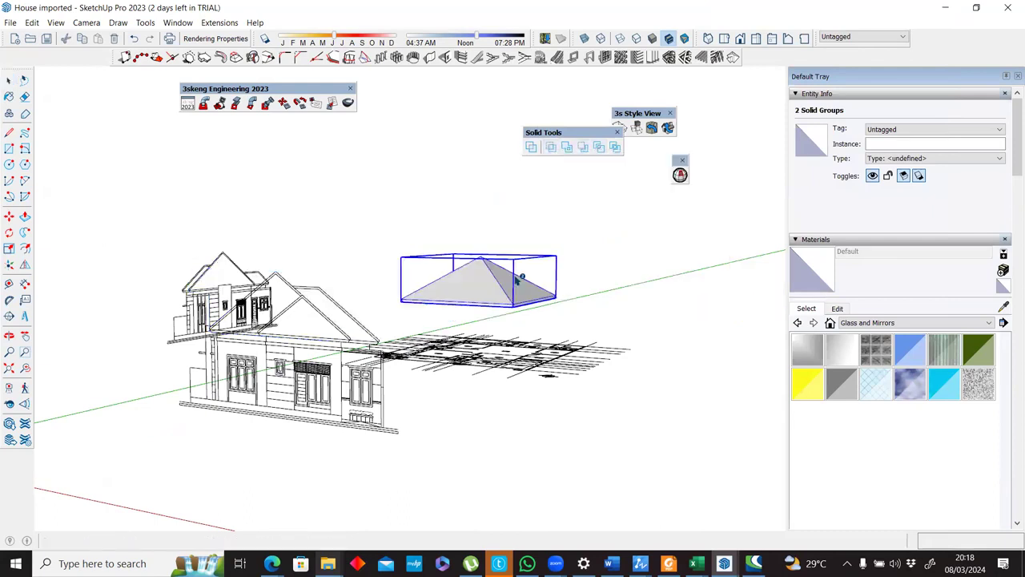
pyautogui.moveTo(518, 286); pyautogui.dragTo(244, 373, button='middle')
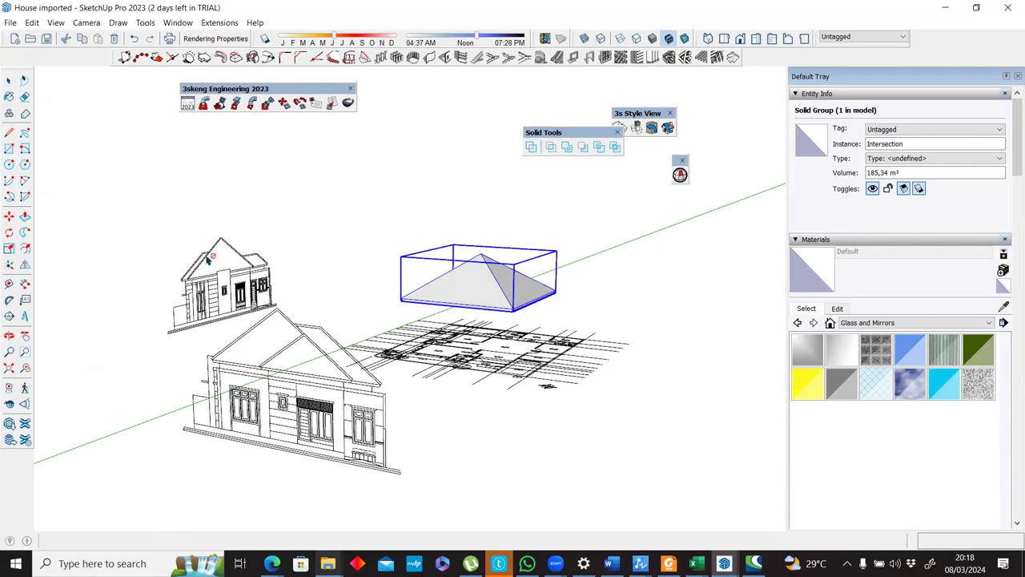
# Trace the smaller front gable on the front elevation with lines, including the short eave end about 0.31 m long, to form a face.
pyautogui.scroll(6, 207, 259)
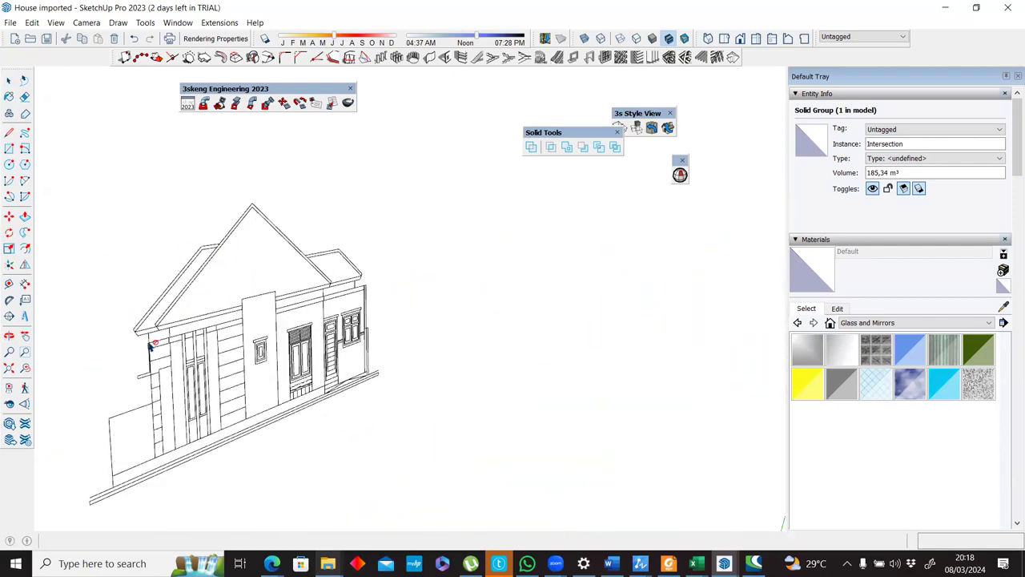
pyautogui.scroll(-8, 299, 408)
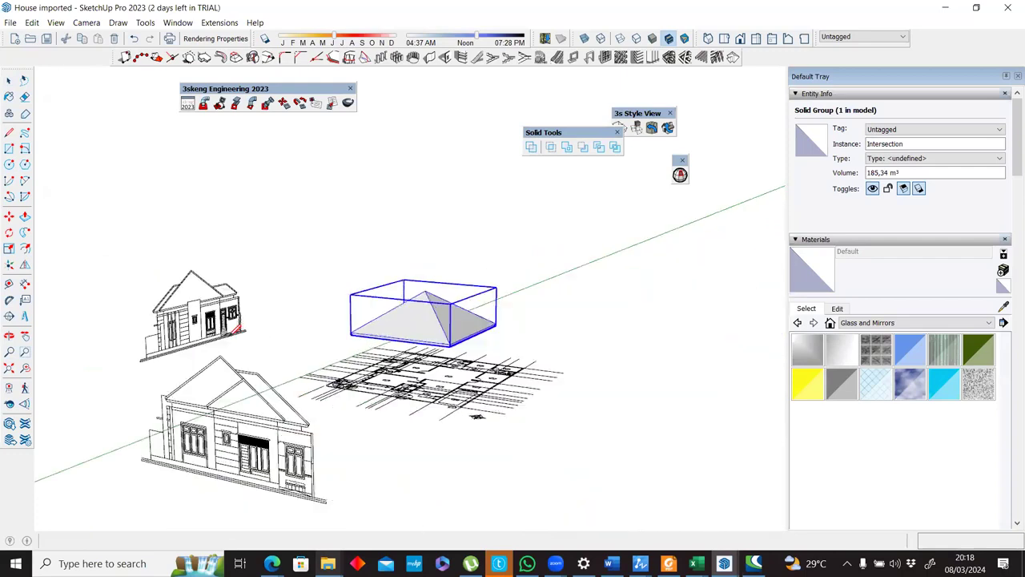
pyautogui.press('l')
pyautogui.scroll(5, 341, 448)
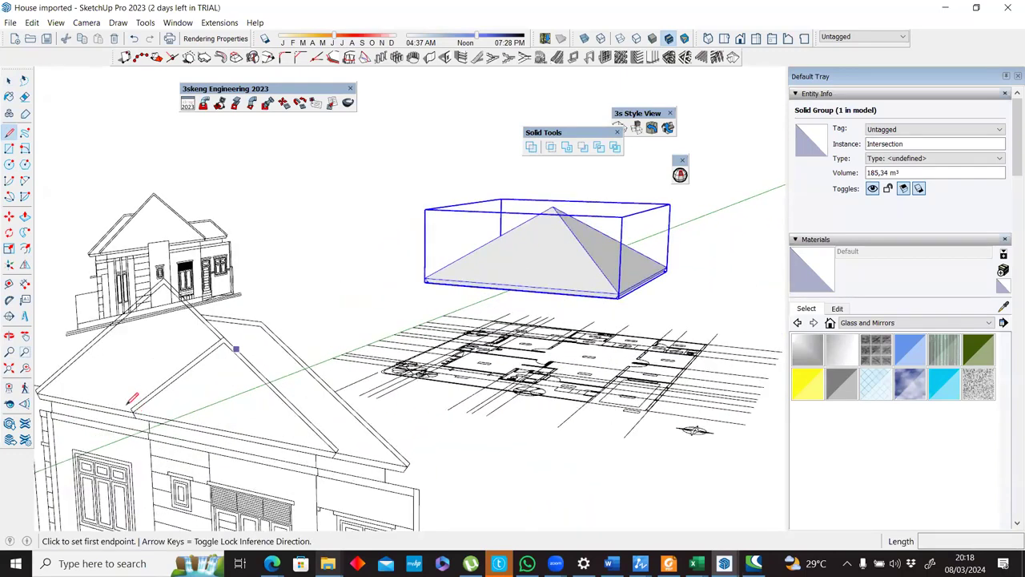
pyautogui.click(135, 406)
pyautogui.scroll(4, 135, 408)
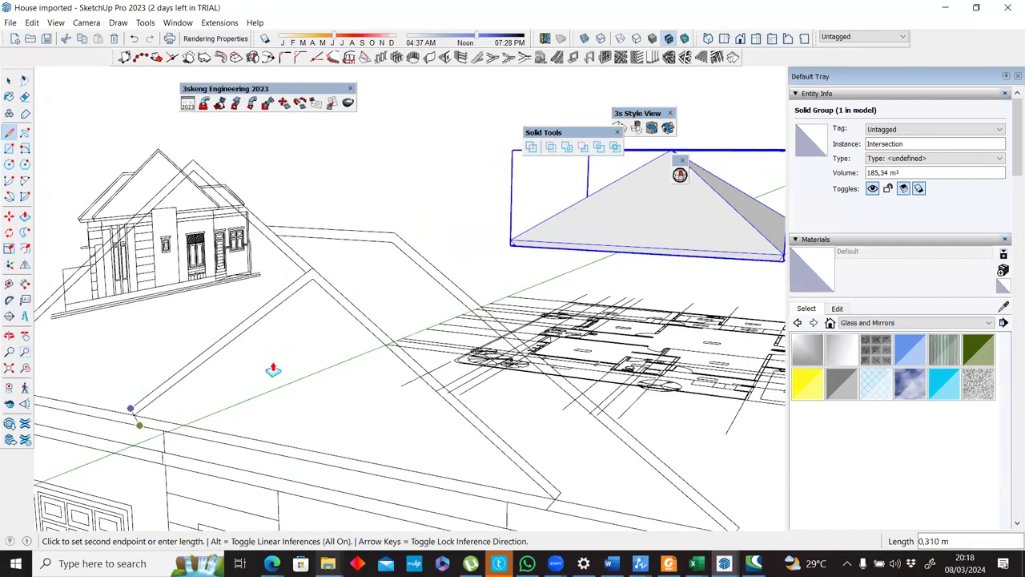
pyautogui.press('Escape')
pyautogui.scroll(-2, 276, 367)
pyautogui.scroll(-2, 484, 294)
pyautogui.moveTo(483, 290); pyautogui.dragTo(591, 274, button='middle')
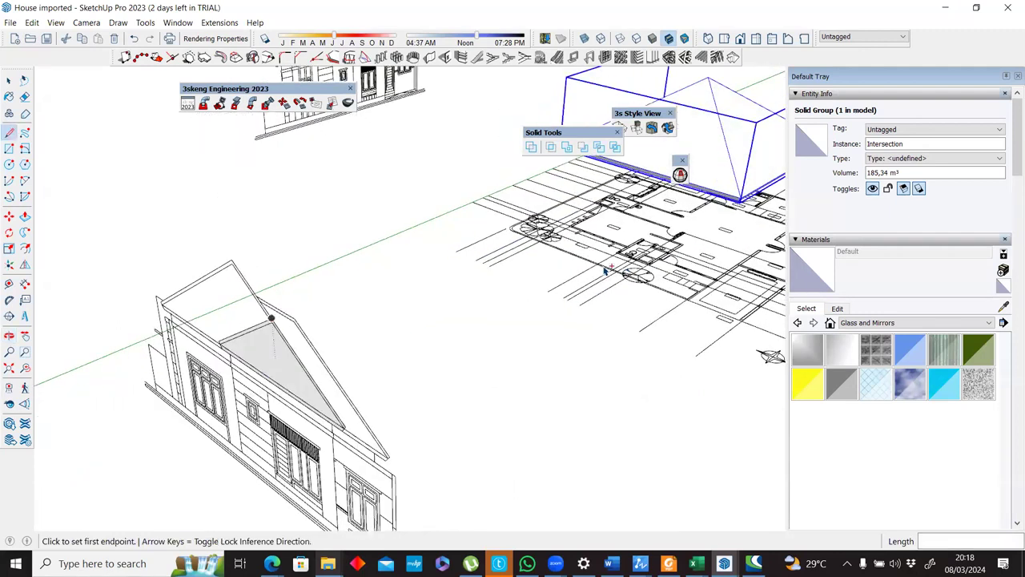
# Push/Pull the smaller front gable face past the floor plan and make the extruded roof a group.
pyautogui.press('p')
pyautogui.click(276, 345)
pyautogui.moveTo(455, 313); pyautogui.dragTo(451, 336, button='middle')
pyautogui.scroll(-2, 451, 337)
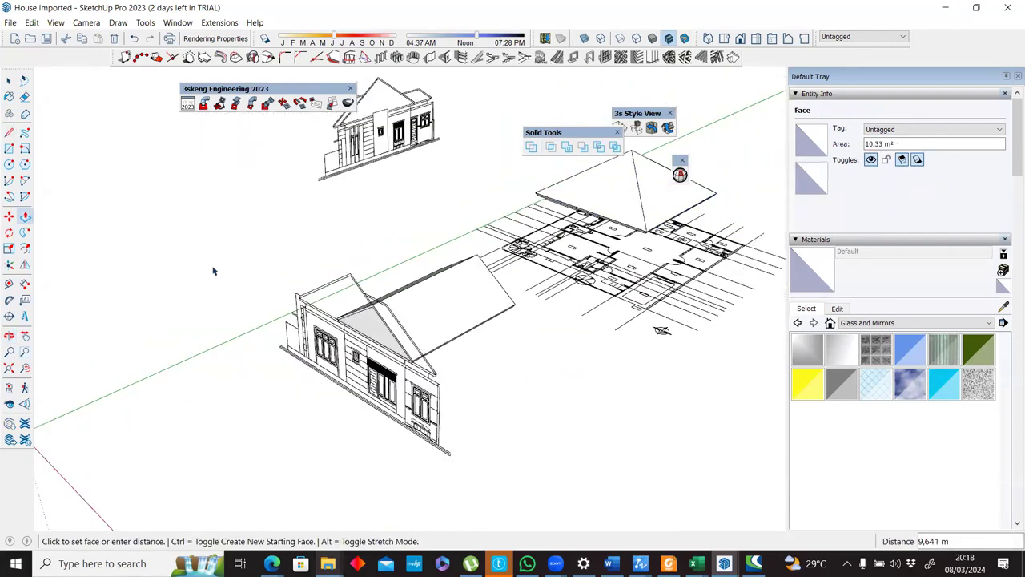
pyautogui.moveTo(213, 270); pyautogui.dragTo(133, 238, button='middle')
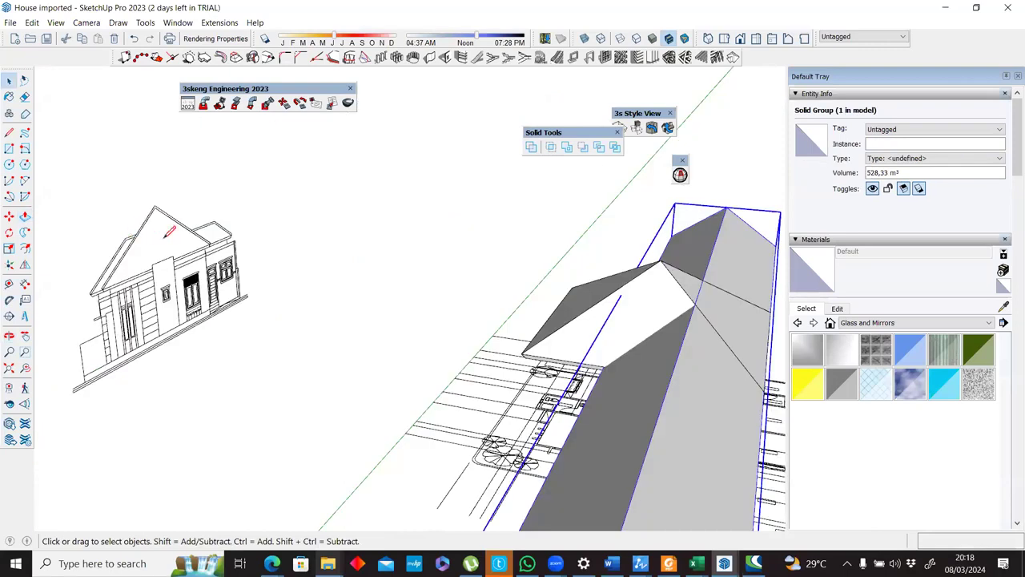
# Trace the lower roof's sloping profile on the side elevation with lines about 1.00 m, 0.31 m and 4.07 m long.
pyautogui.moveTo(390, 232); pyautogui.dragTo(428, 187, button='middle')
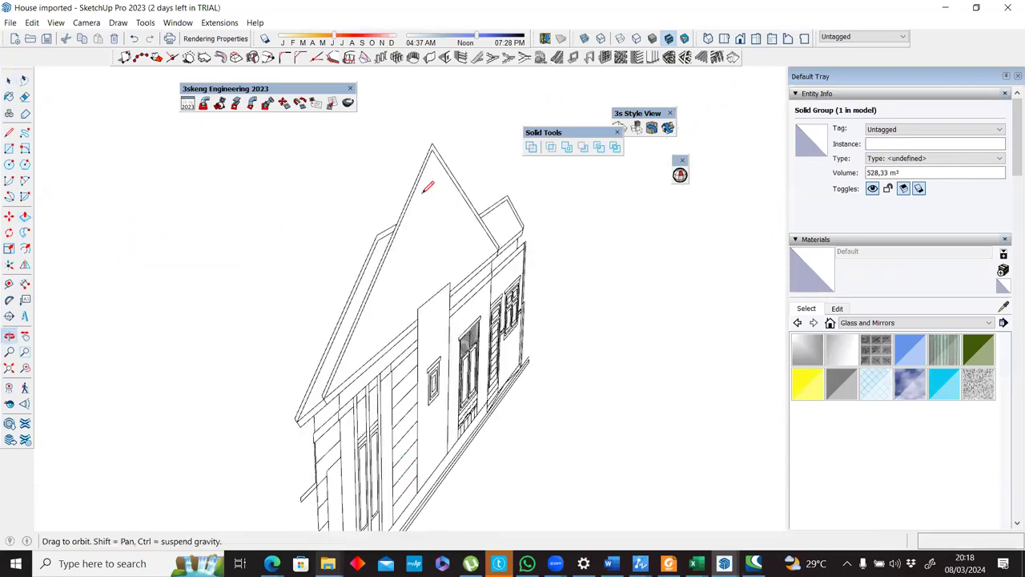
pyautogui.scroll(3, 361, 211)
pyautogui.click(360, 217)
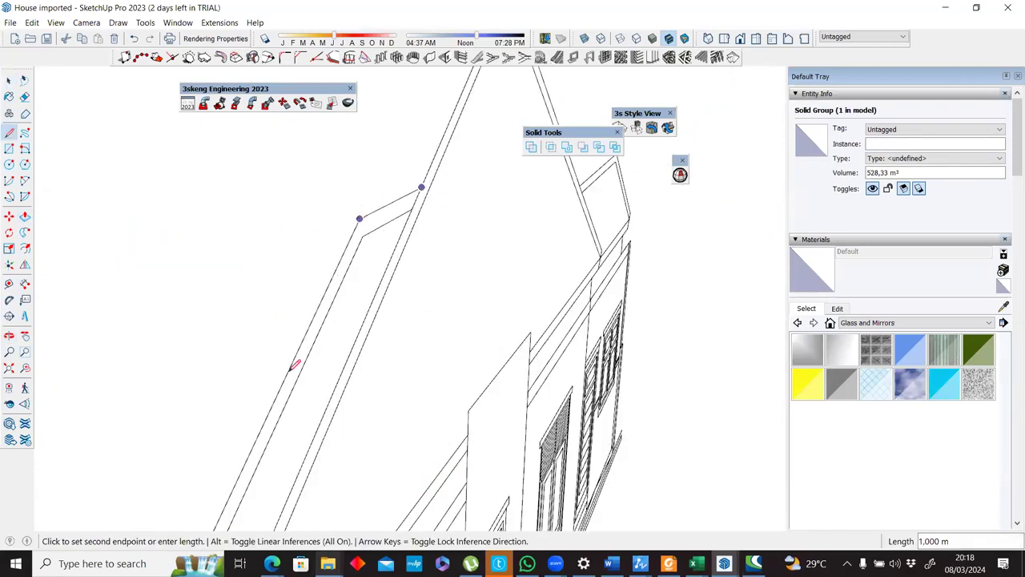
pyautogui.scroll(-3, 291, 358)
pyautogui.scroll(3, 304, 385)
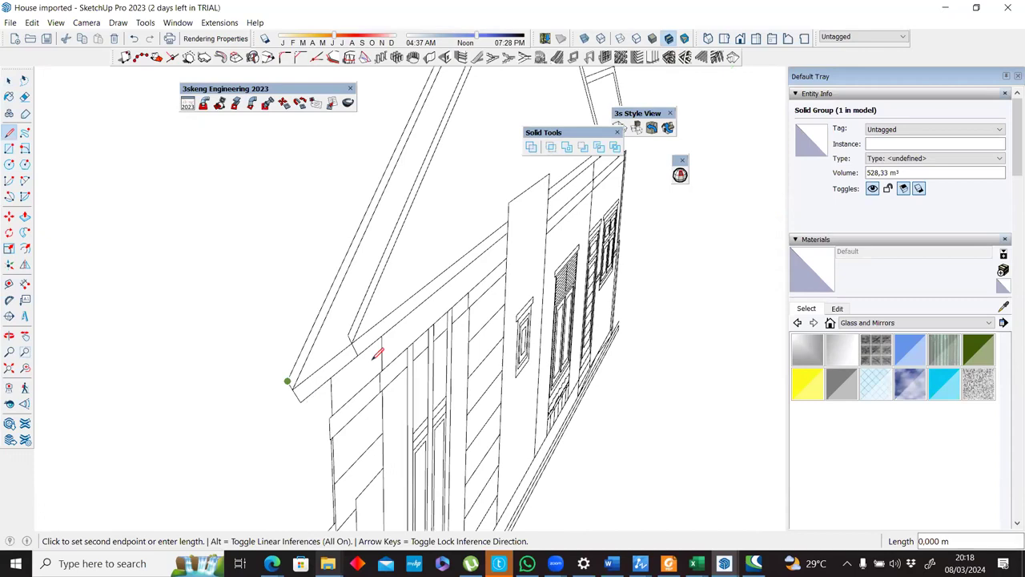
pyautogui.click(348, 335)
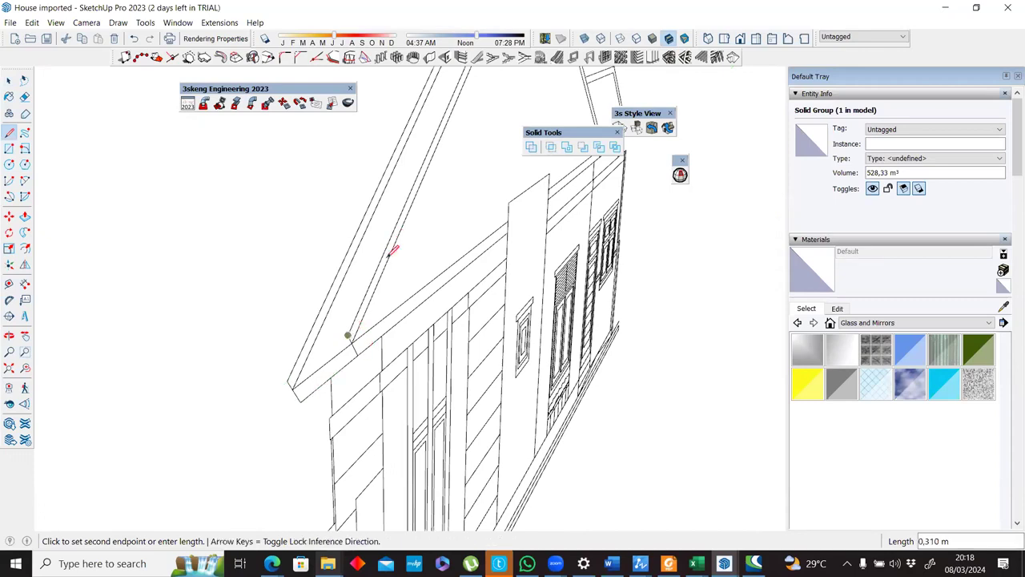
pyautogui.scroll(-3, 392, 250)
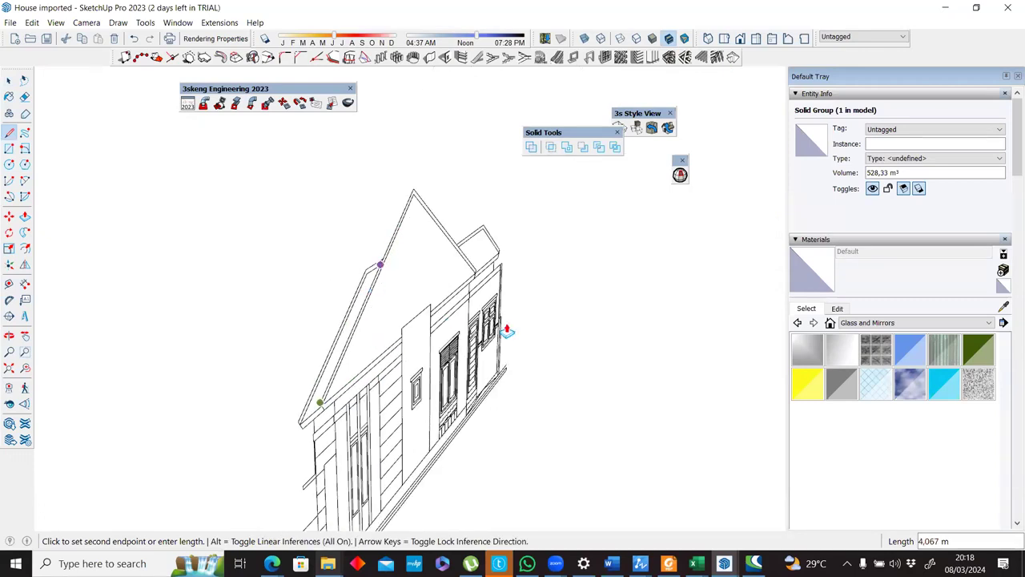
# Push/Pull the side profile across the smaller front gable roof and past the floor plan, and group the extruded geometry.
pyautogui.press('p')
pyautogui.scroll(-3, 507, 329)
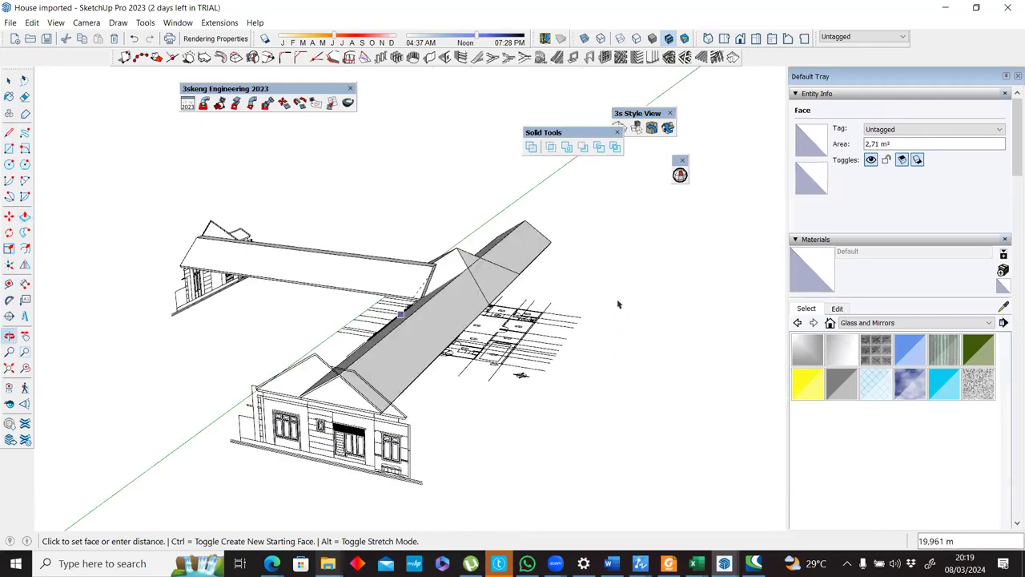
pyautogui.click(617, 304)
pyautogui.press('space')
pyautogui.tripleClick(438, 279)
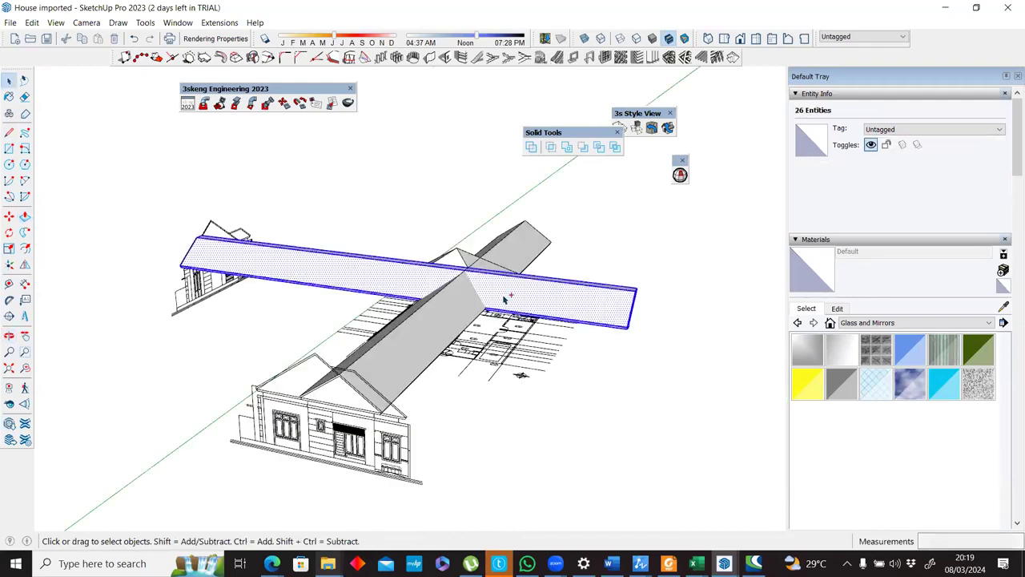
pyautogui.hotkey('ctrl', 'g')
# Select the smaller front gable and side profile roof groups and intersect them with Solid Tools.
pyautogui.moveTo(505, 299); pyautogui.dragTo(504, 315, button='middle')
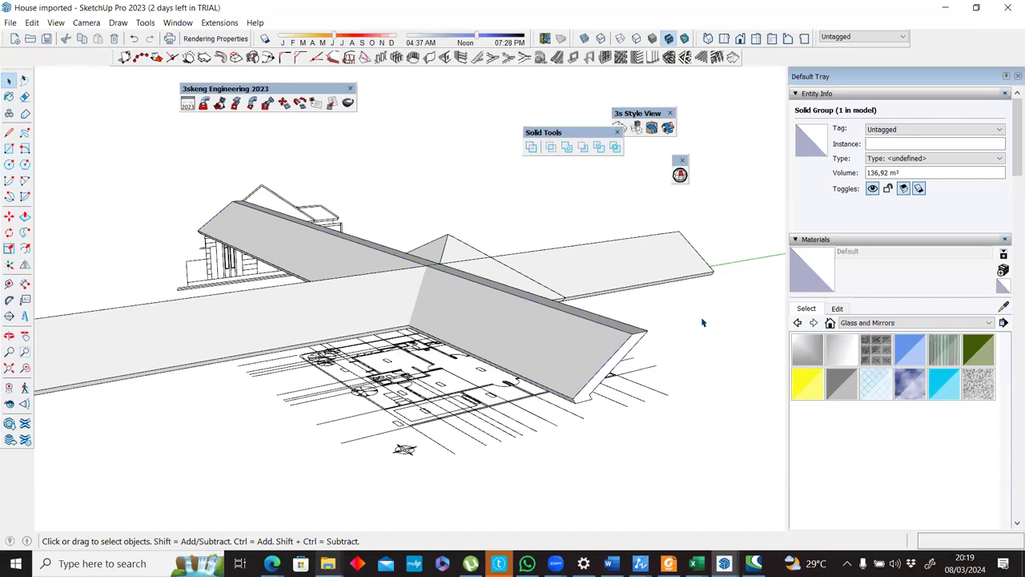
pyautogui.click(630, 255)
pyautogui.keyDown('shift'); pyautogui.click(652, 244); pyautogui.keyUp('shift')
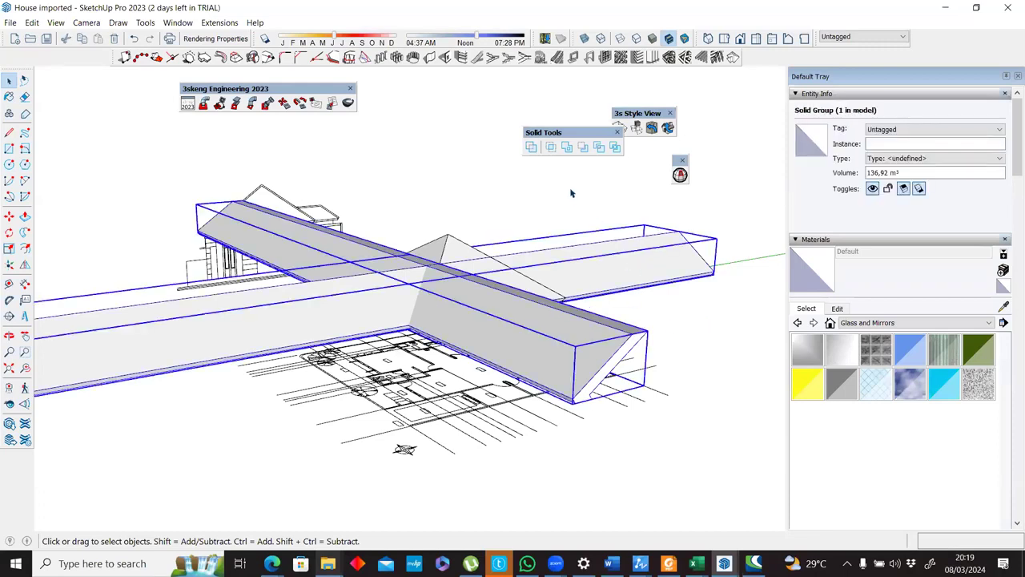
pyautogui.click(550, 149)
pyautogui.moveTo(358, 370); pyautogui.dragTo(603, 351, button='middle')
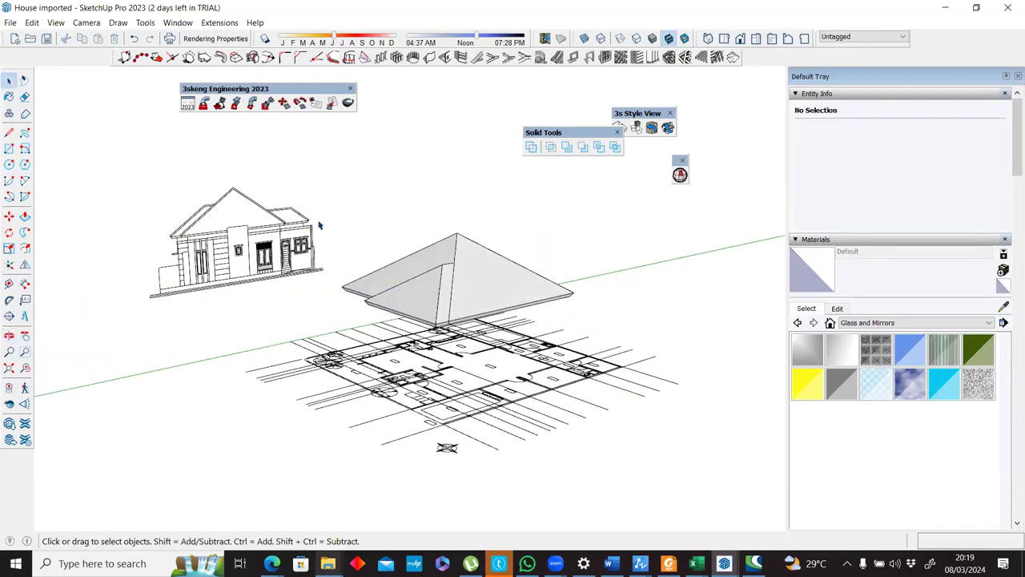
# Select the main roof solid and the smaller front roof solid and combine them with the Solid Tools Union.
pyautogui.scroll(-2, 318, 225)
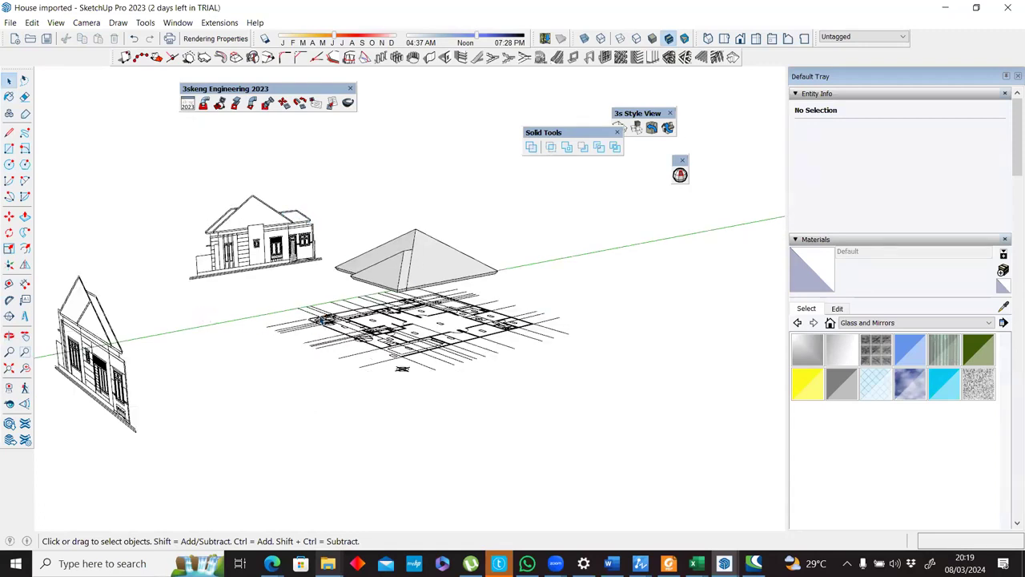
pyautogui.moveTo(568, 437); pyautogui.dragTo(444, 444, button='middle')
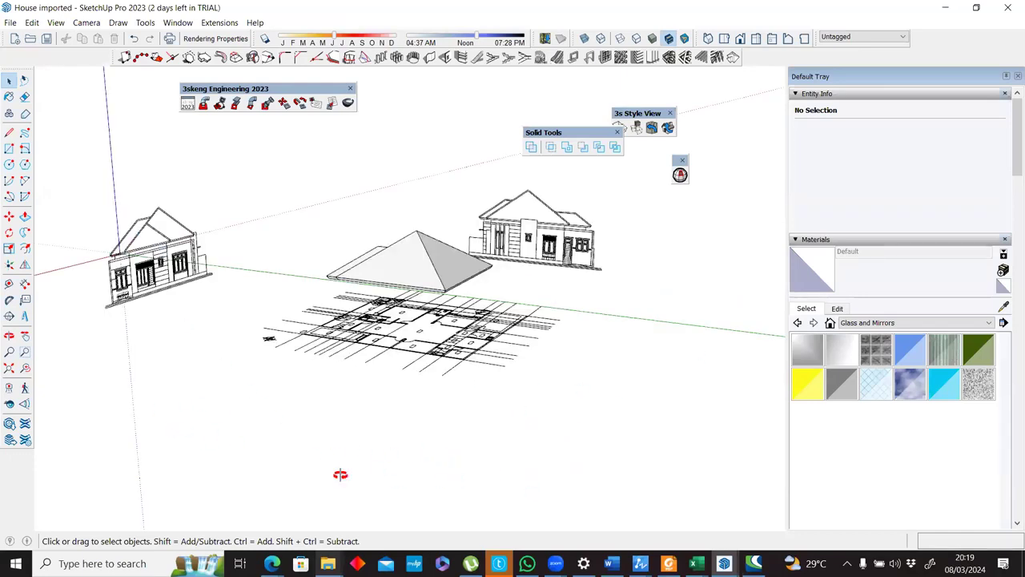
pyautogui.moveTo(506, 214)
pyautogui.mouseDown(button='middle')
pyautogui.moveTo(490, 337)
pyautogui.moveTo(497, 260)
pyautogui.moveTo(345, 265)
pyautogui.mouseUp(button='middle')
pyautogui.moveTo(348, 304); pyautogui.dragTo(441, 272, button='middle')
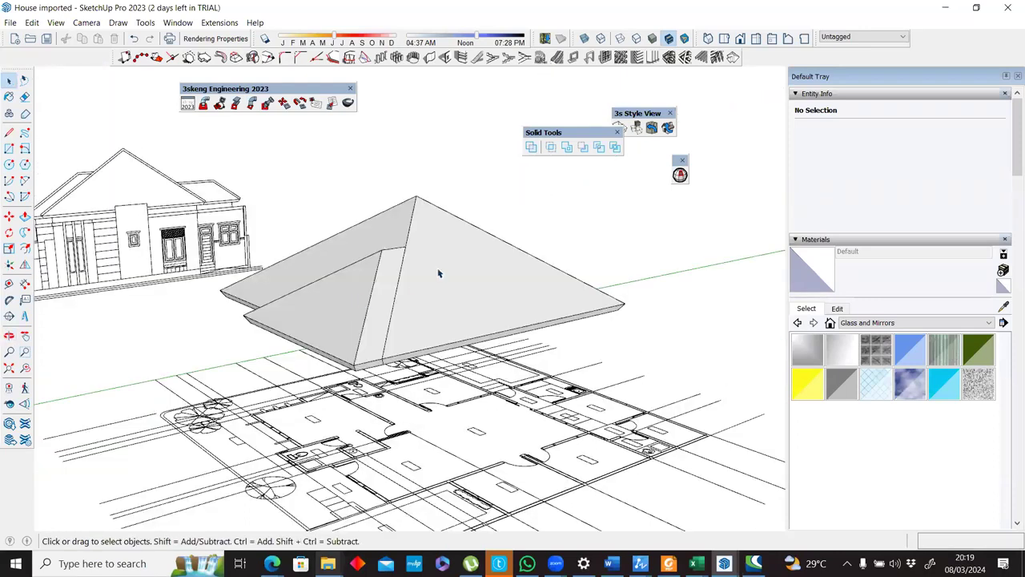
pyautogui.click(469, 255)
pyautogui.keyDown('shift'); pyautogui.click(276, 319); pyautogui.keyUp('shift')
pyautogui.click(568, 148)
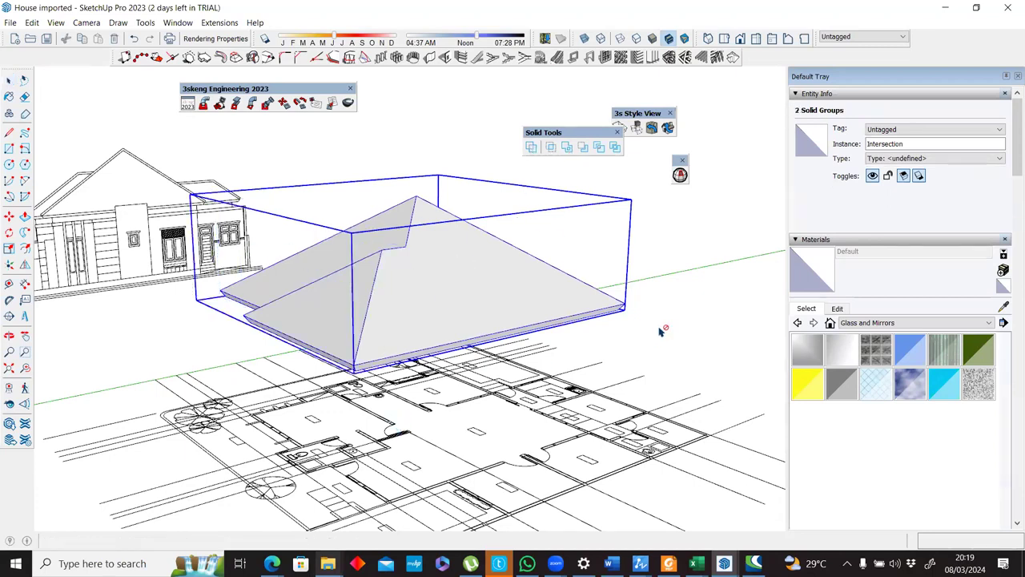
pyautogui.moveTo(503, 279); pyautogui.dragTo(476, 258, button='middle')
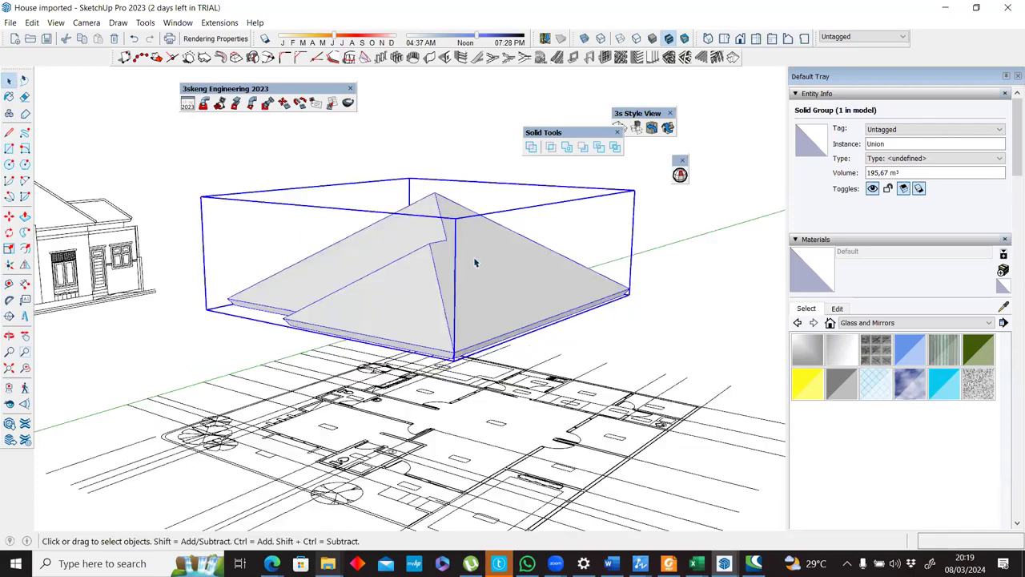
# Try to create rafters on the large sloping face inside the united roof group, and undo them.
pyautogui.doubleClick(476, 304)
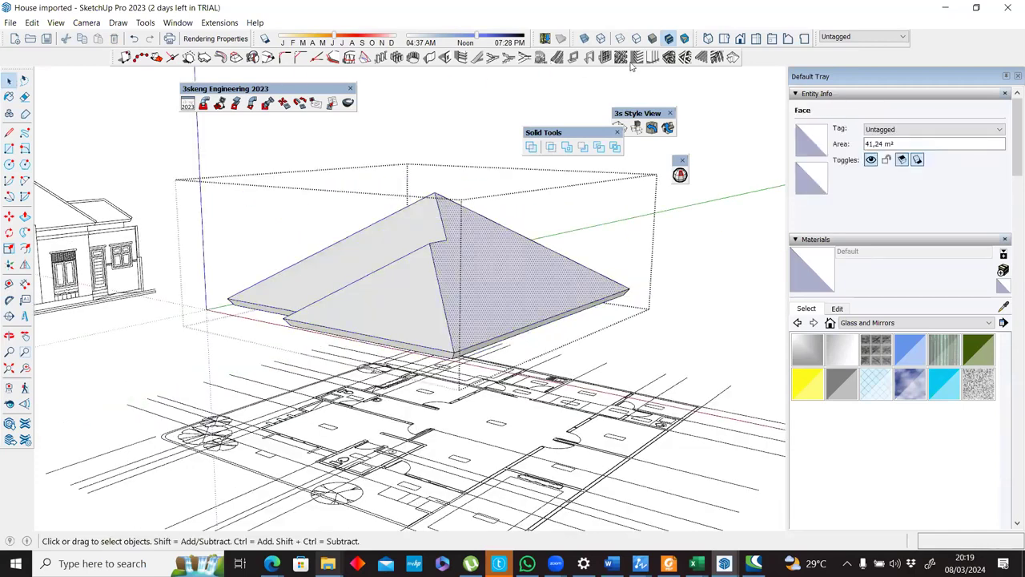
pyautogui.click(702, 58)
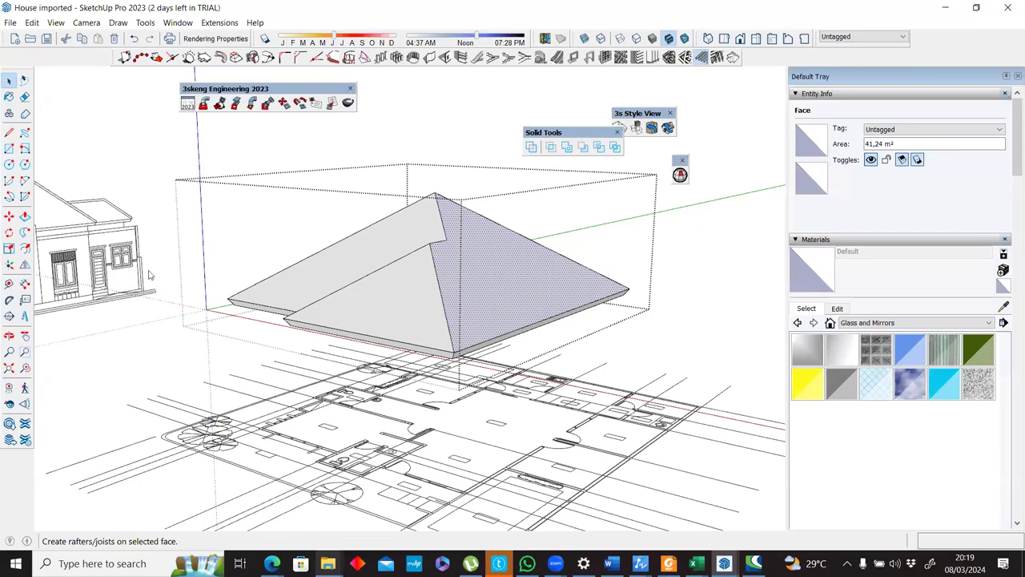
pyautogui.click(128, 290)
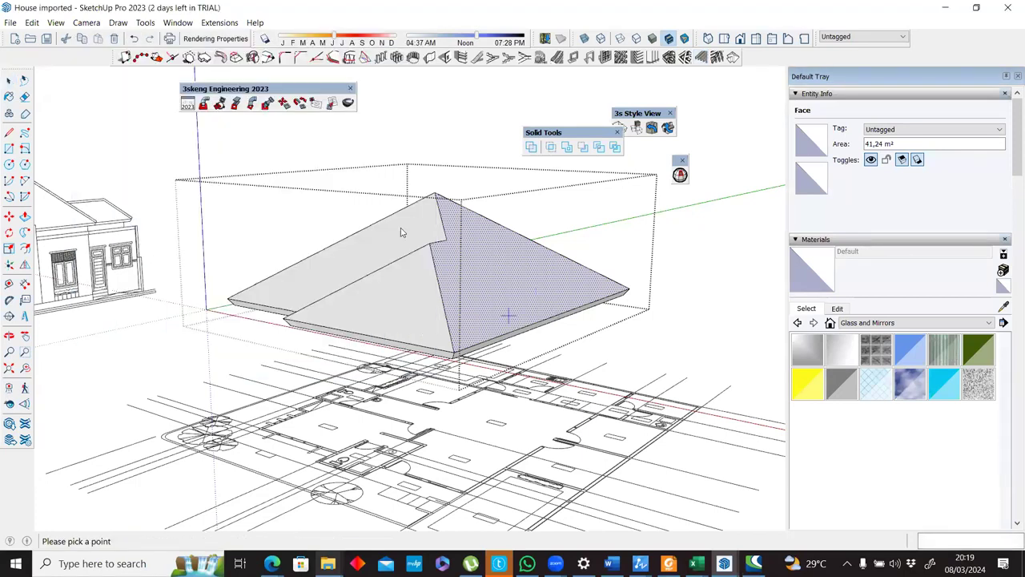
pyautogui.scroll(3, 383, 219)
pyautogui.click(411, 412)
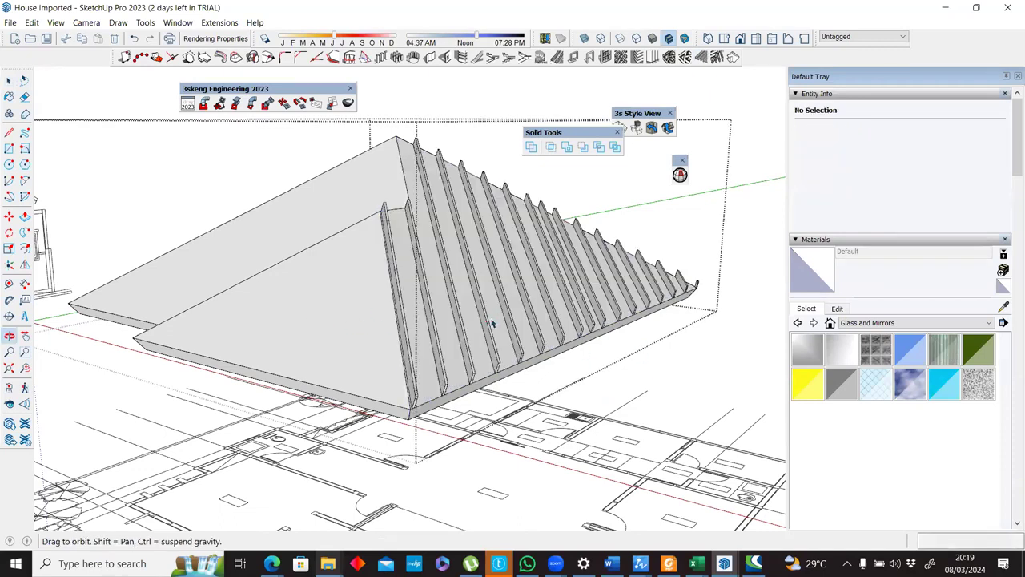
pyautogui.moveTo(378, 297); pyautogui.dragTo(226, 390, button='middle')
pyautogui.hotkey('ctrl', 'z')
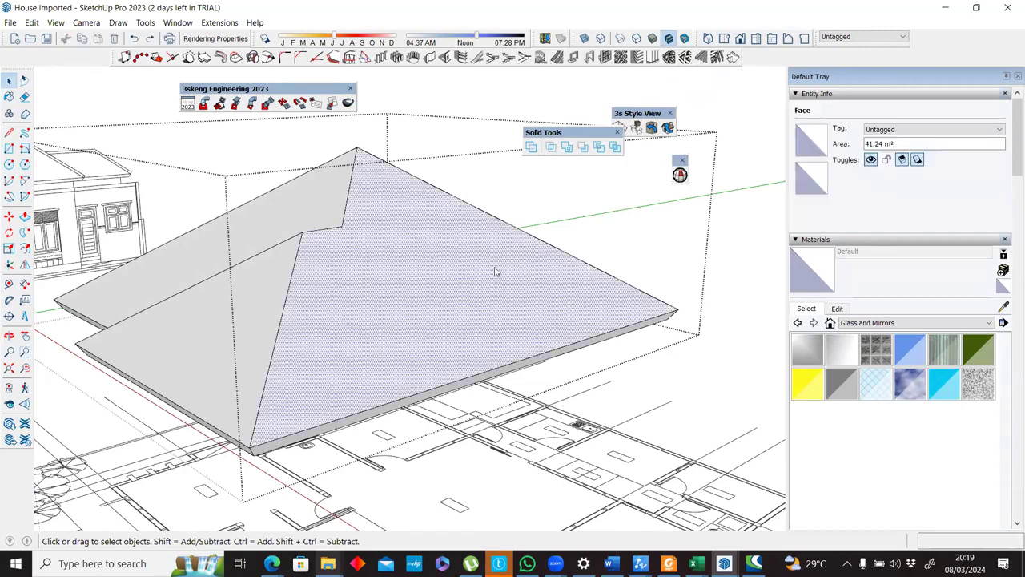
# Select all six upper faces inside the united roof group and generate rafters with battens across them.
pyautogui.click(446, 57)
pyautogui.click(154, 346)
pyautogui.moveTo(293, 313); pyautogui.dragTo(275, 240, button='middle')
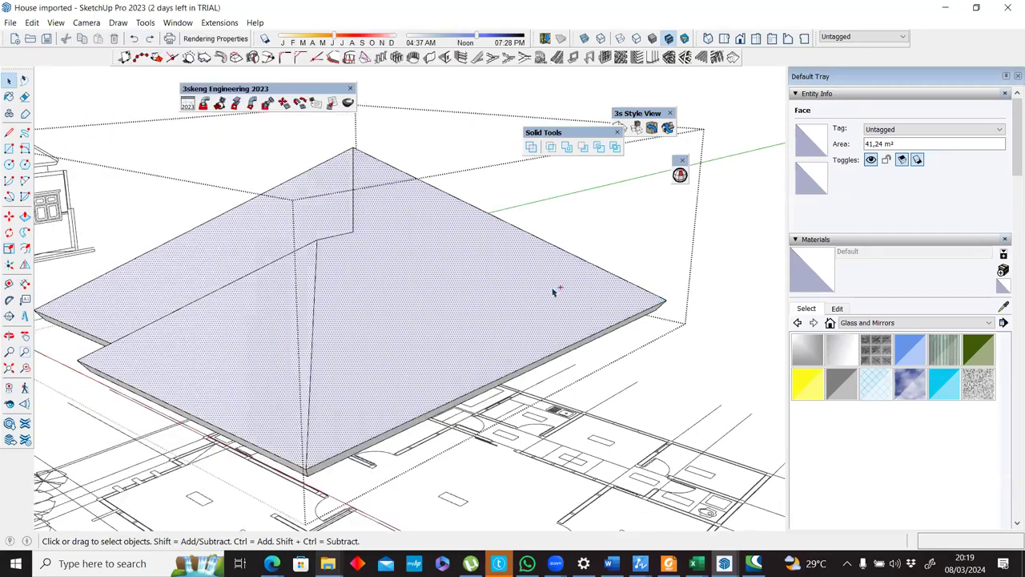
pyautogui.moveTo(253, 316); pyautogui.dragTo(396, 296, button='middle')
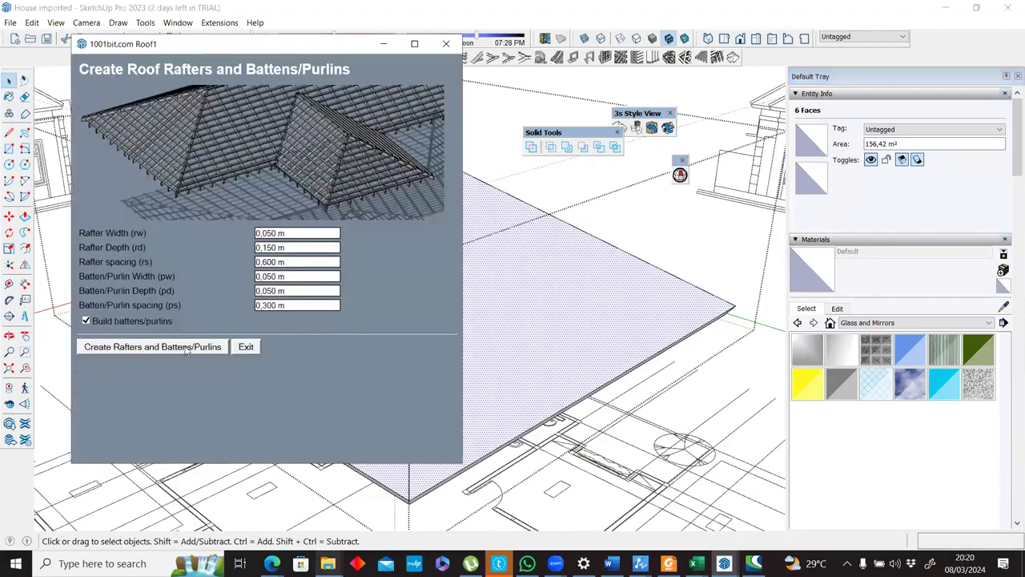
pyautogui.click(185, 349)
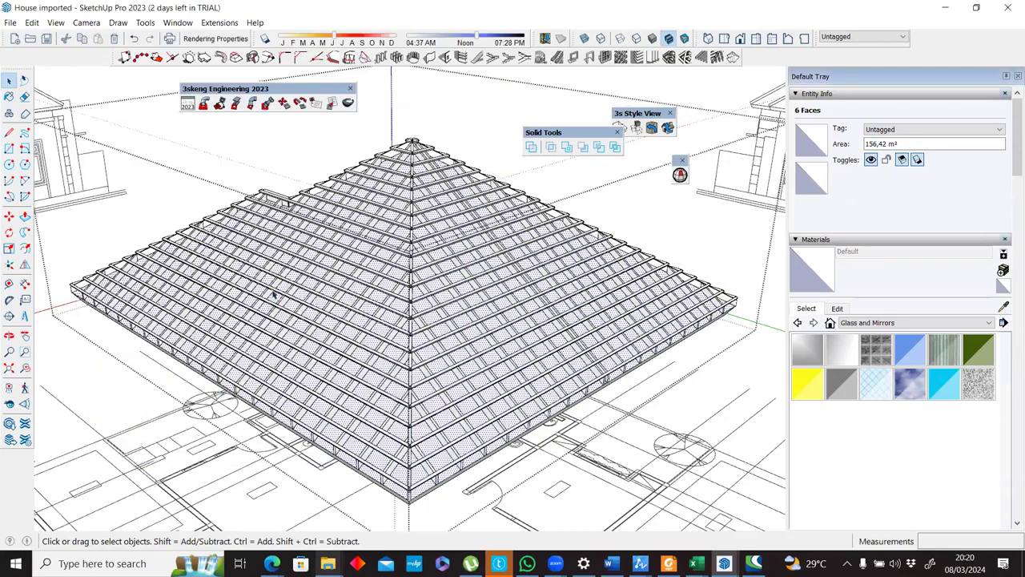
# Examine the generated rafters and battens at the ridge, hips and eaves of the united roof.
pyautogui.moveTo(558, 271); pyautogui.dragTo(201, 392, button='middle')
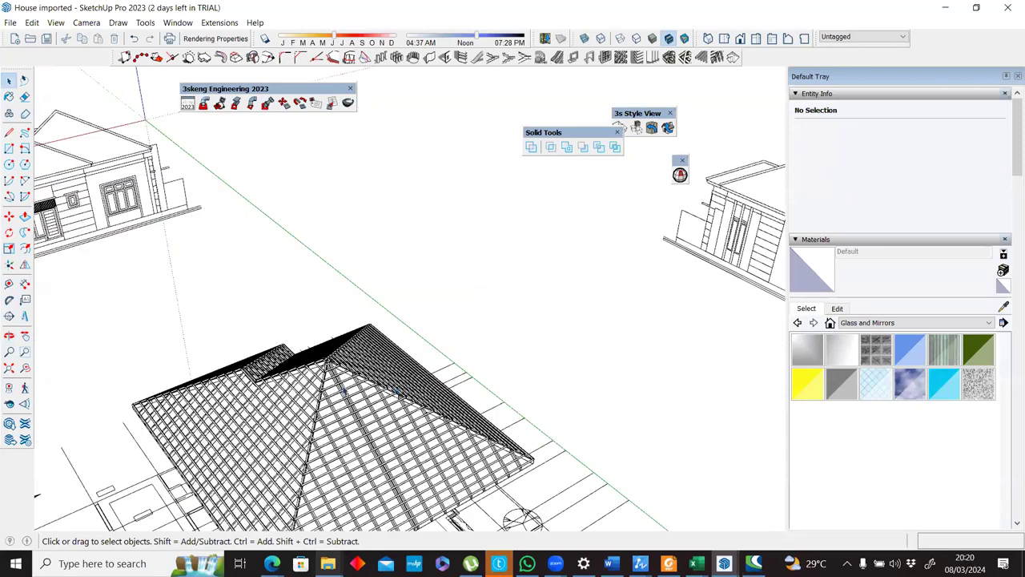
pyautogui.doubleClick(326, 391)
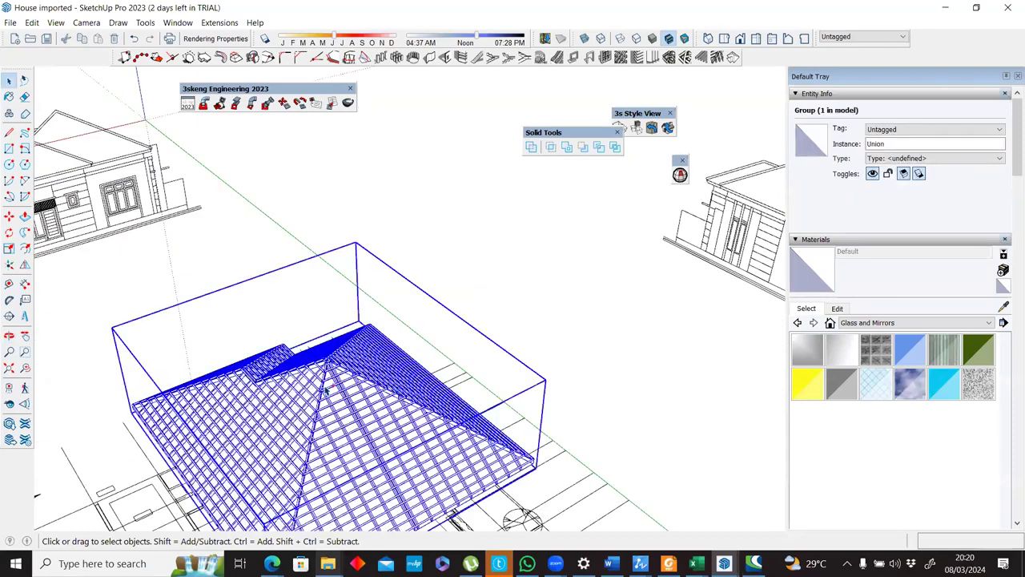
pyautogui.click(328, 385)
pyautogui.scroll(2, 332, 386)
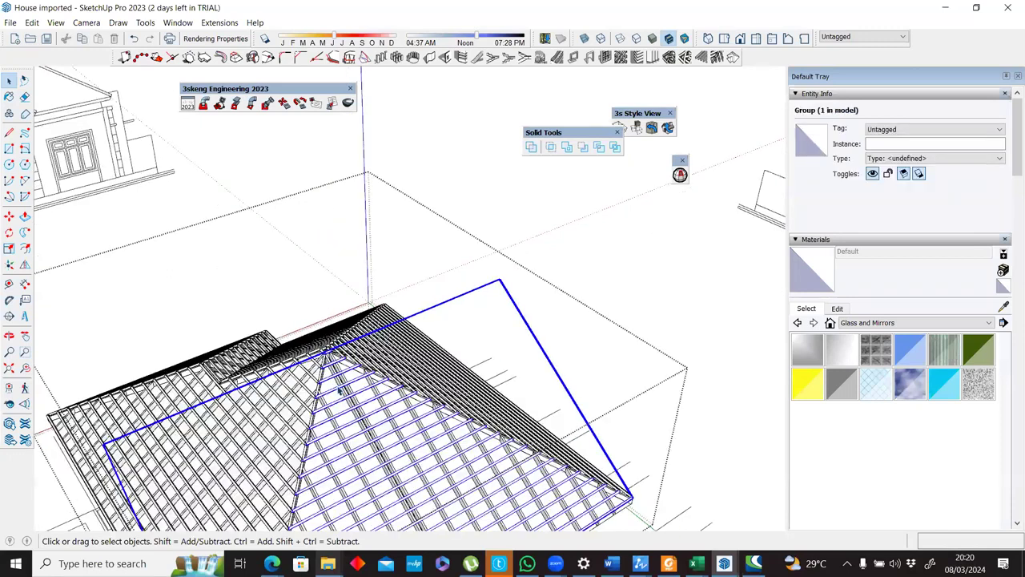
pyautogui.scroll(2, 338, 390)
pyautogui.press('Escape')
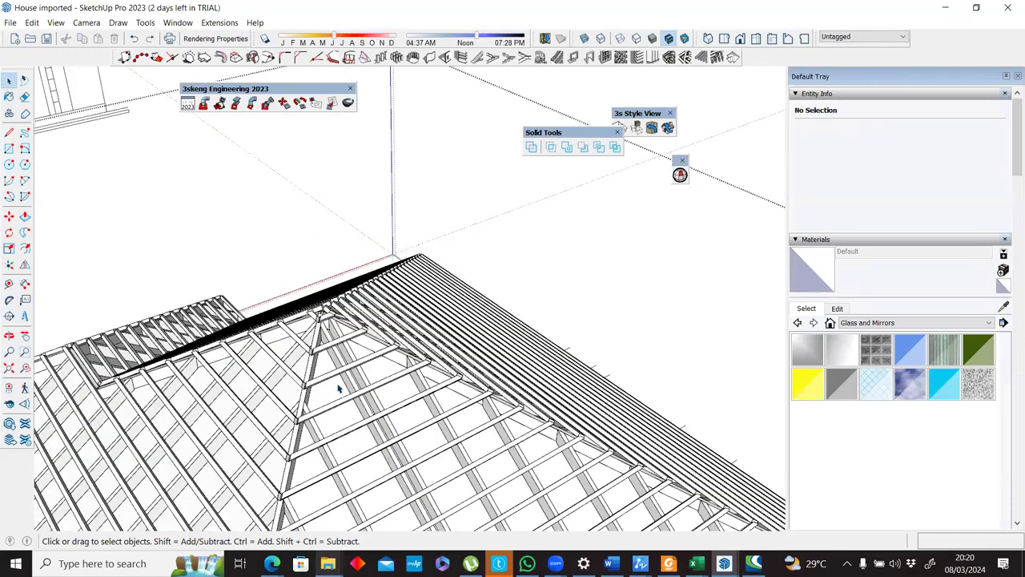
pyautogui.scroll(-5, 337, 391)
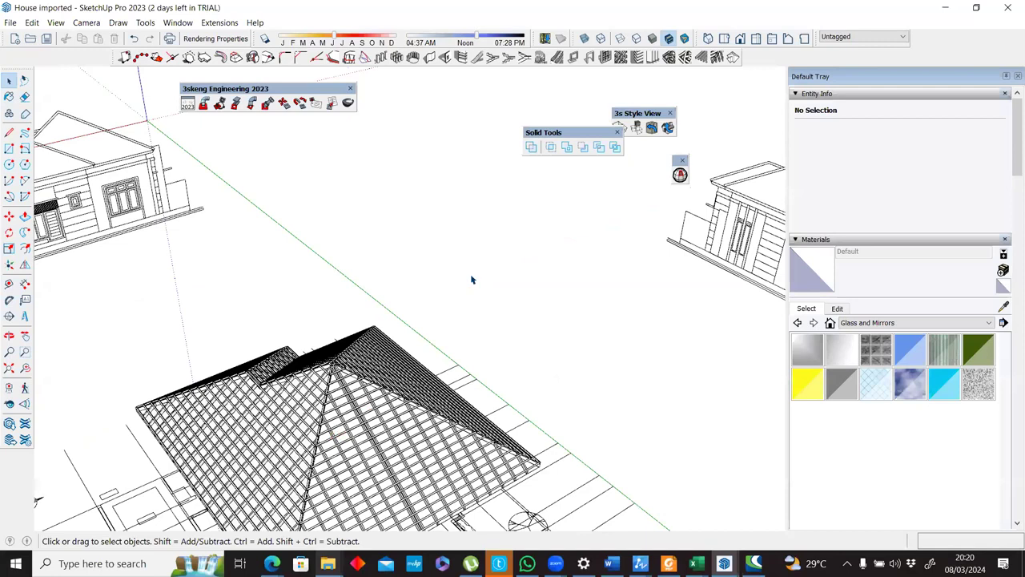
pyautogui.moveTo(336, 390); pyautogui.dragTo(463, 299, button='middle')
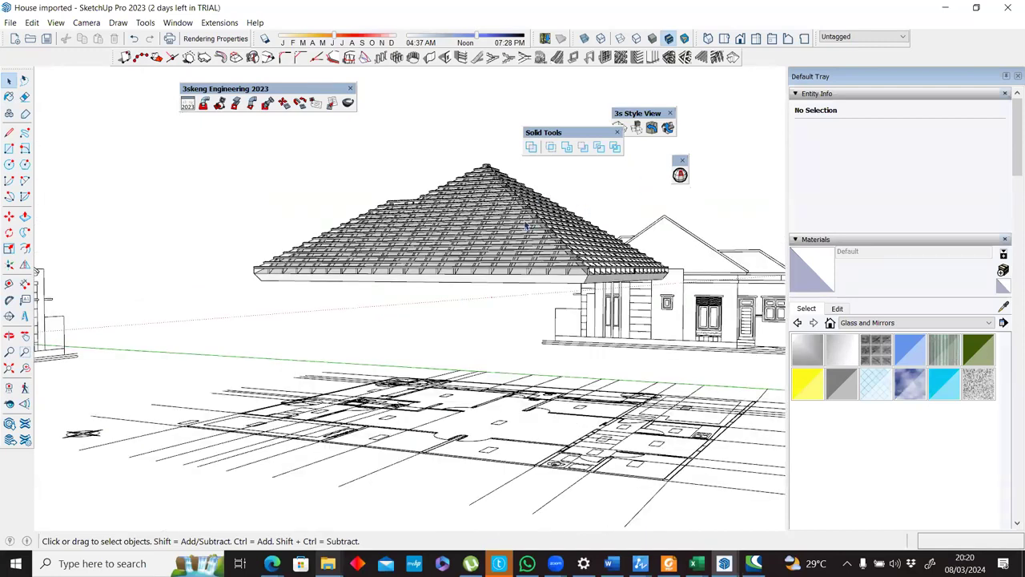
pyautogui.click(563, 282)
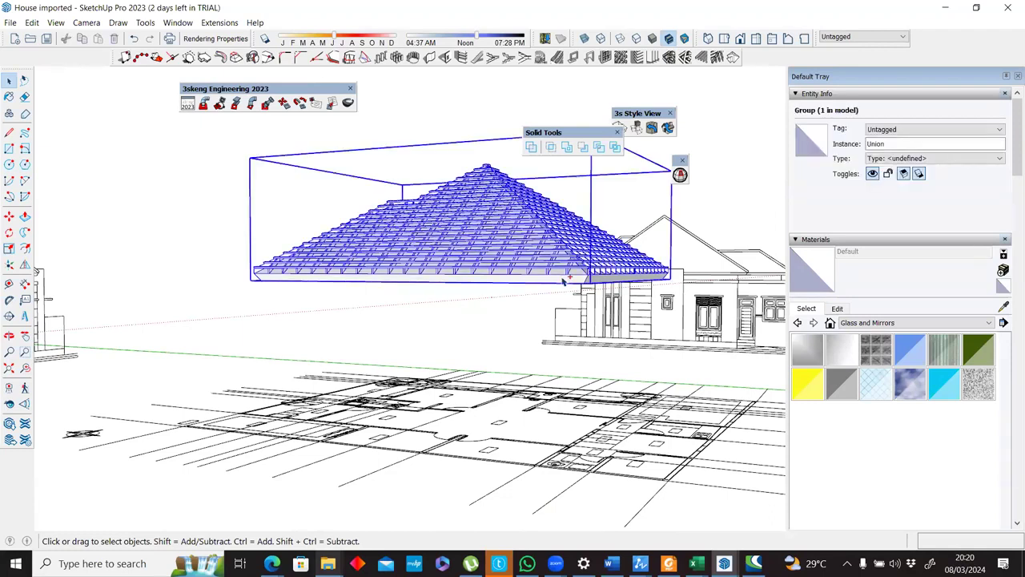
pyautogui.doubleClick(543, 229)
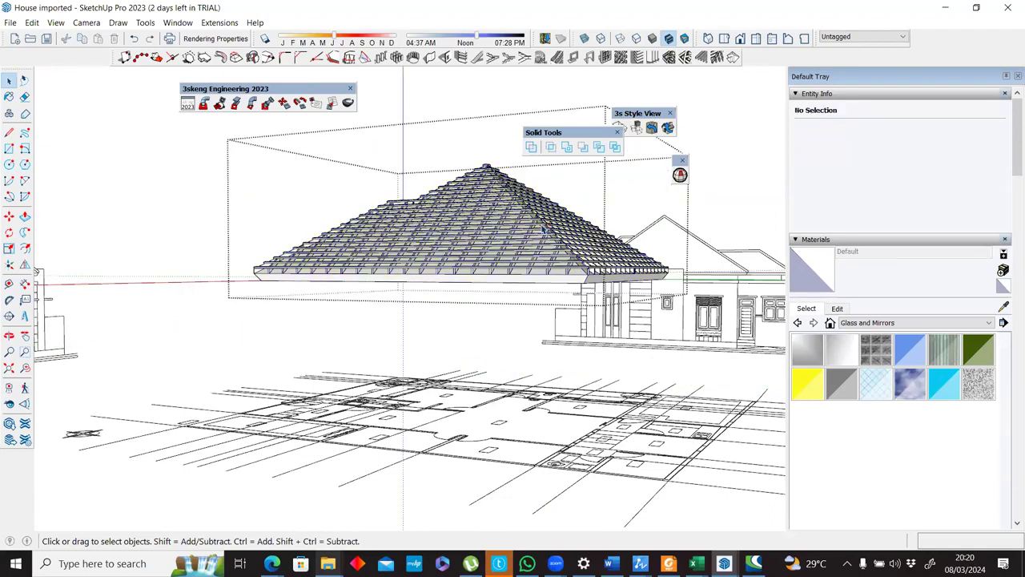
pyautogui.moveTo(543, 230); pyautogui.dragTo(587, 357, button='middle')
pyautogui.scroll(2, 587, 358)
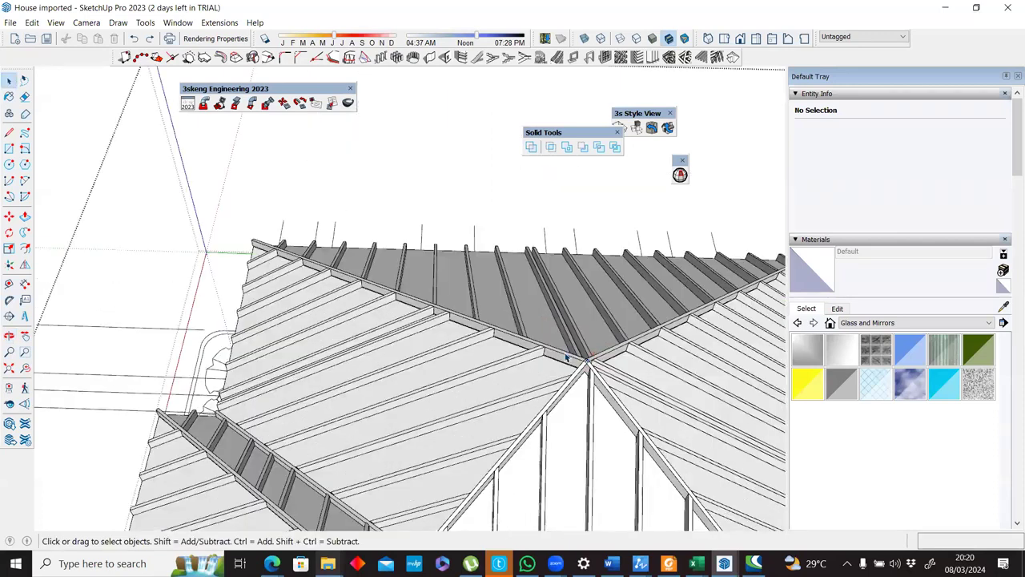
# Select the rafter group inside the united roof and move it 11.548 m away from the roof surfaces.
pyautogui.click(566, 357)
pyautogui.scroll(-1, 566, 358)
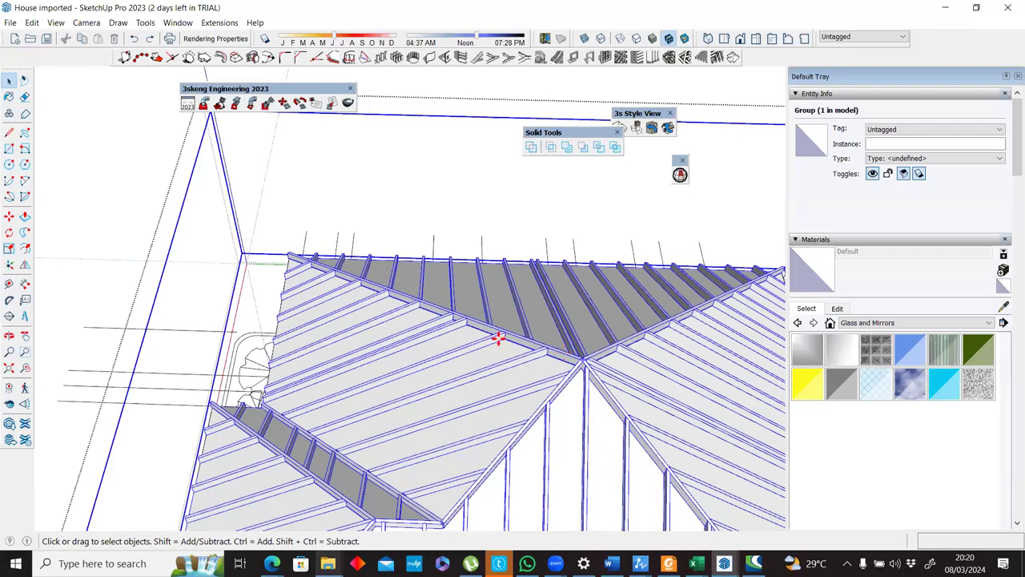
pyautogui.press('m')
pyautogui.click(236, 203)
pyautogui.scroll(-2, 231, 202)
pyautogui.click(275, 361)
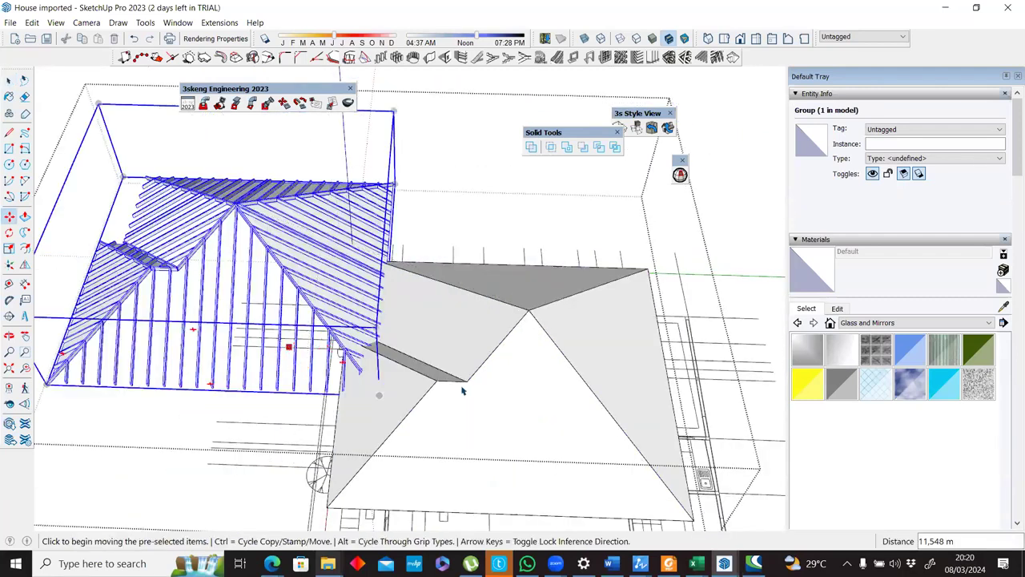
# Undo the rafter group's move and the rafter creation on the united roof.
pyautogui.hotkey('ctrl', 'z')
pyautogui.press('Escape')
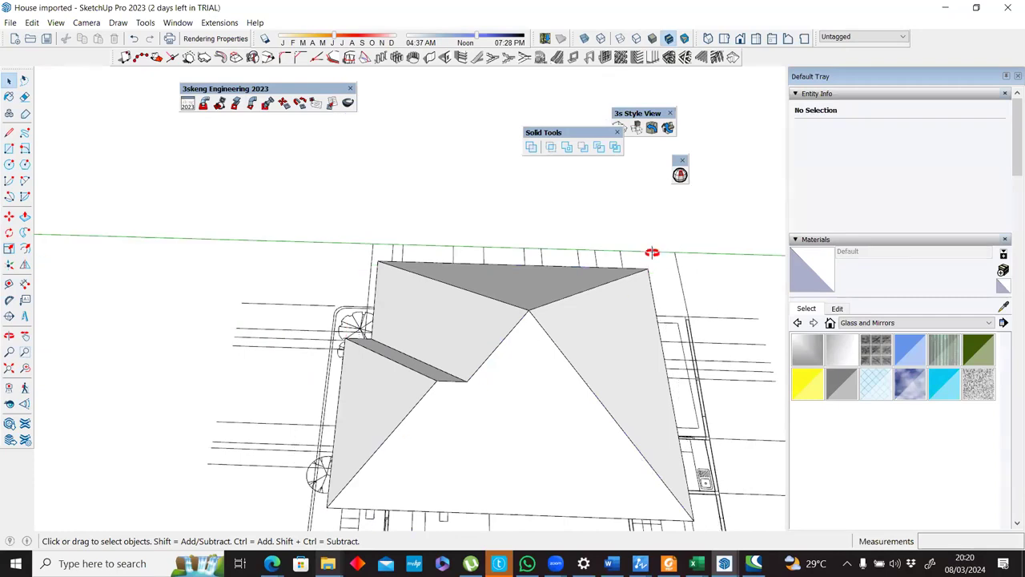
pyautogui.moveTo(654, 258); pyautogui.dragTo(748, 176, button='middle')
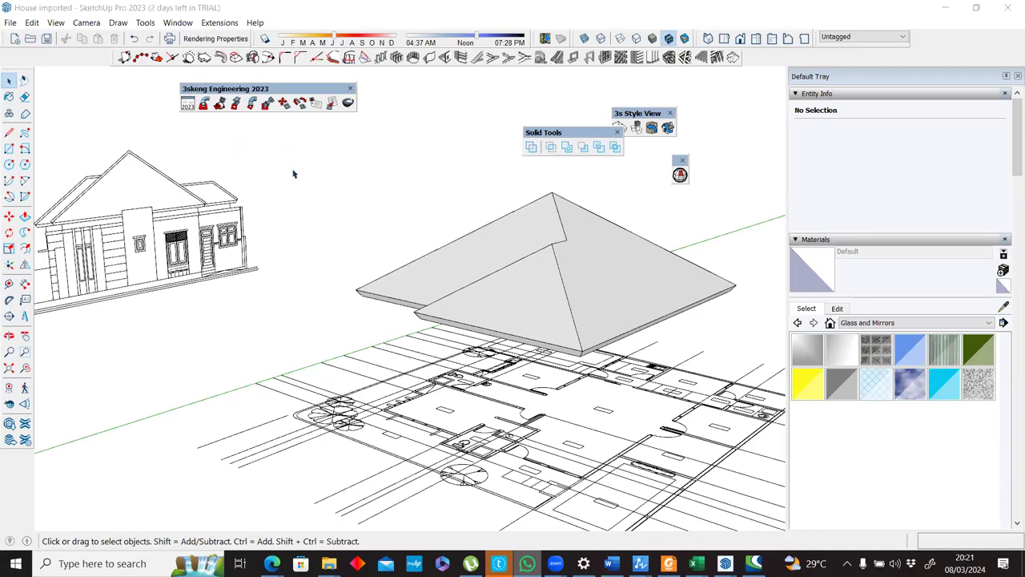
# Look up the maintenance options of the 3skeng Engineering 2023 extension.
pyautogui.click(237, 22)
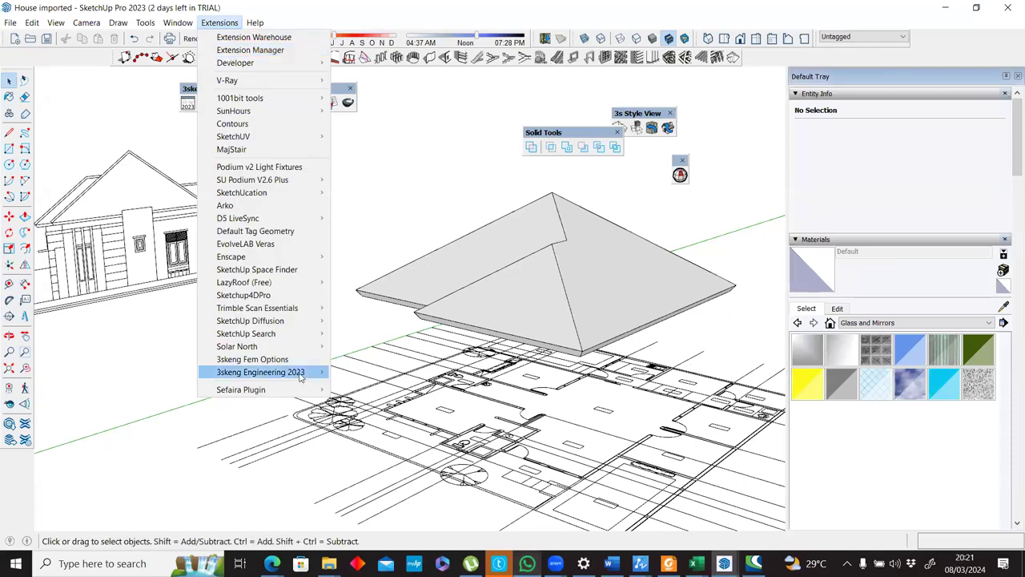
pyautogui.moveTo(302, 378)
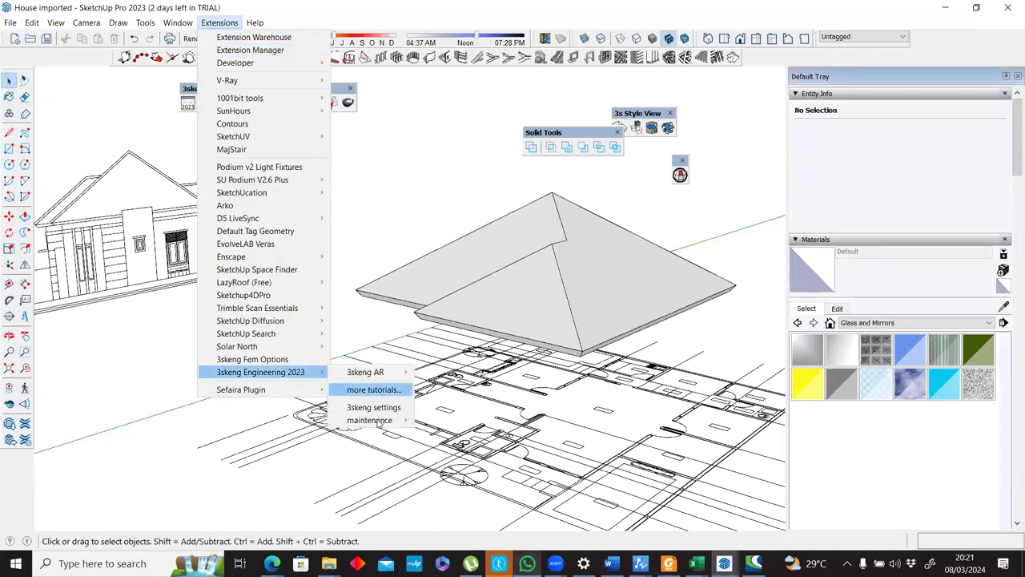
pyautogui.moveTo(376, 423)
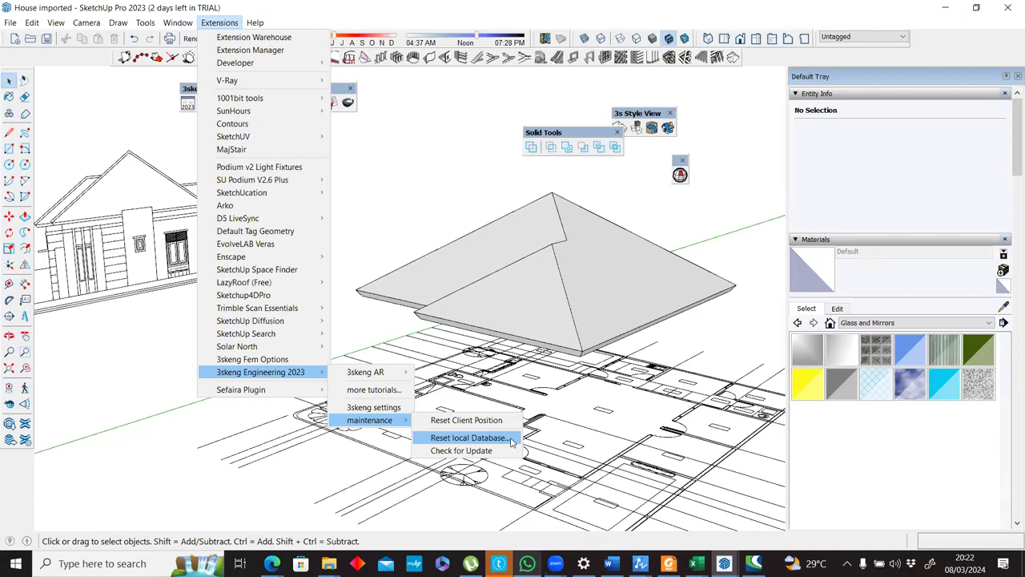
# Launch the Windows Snipping Tool and Paint, and switch back to SketchUp.
pyautogui.press('super')
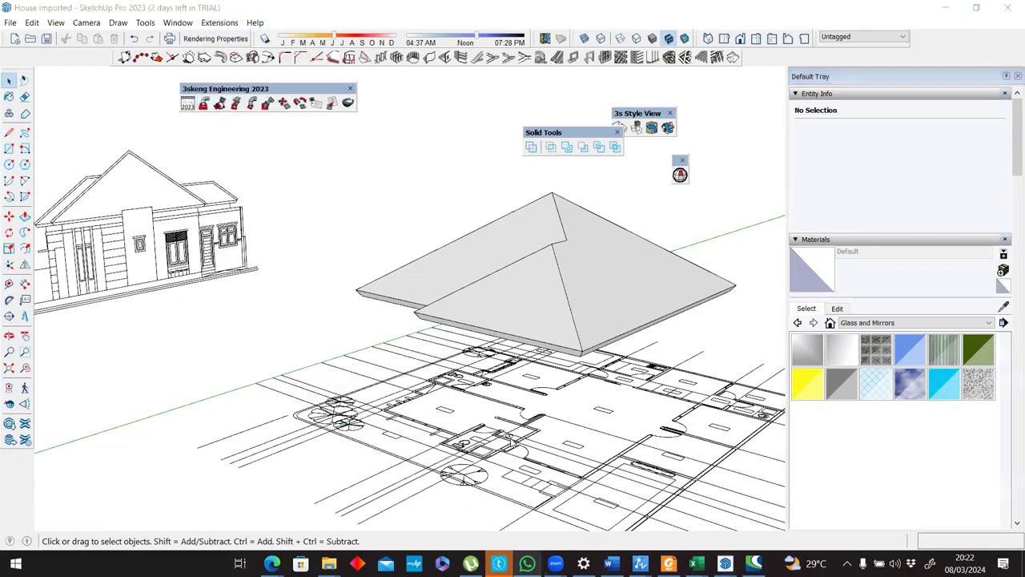
pyautogui.write('sni')
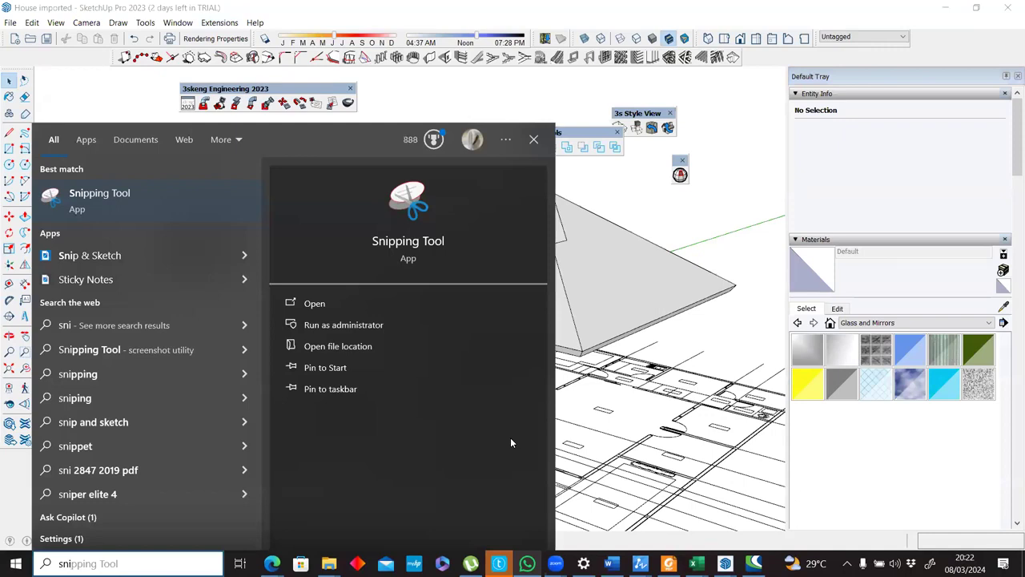
pyautogui.press('Return')
pyautogui.press('super')
pyautogui.write('pai')
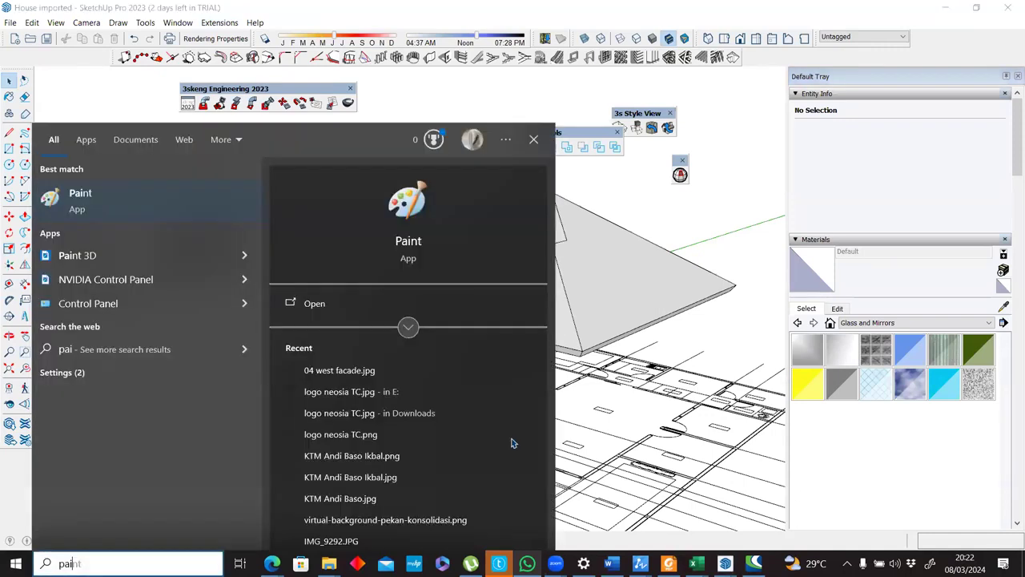
pyautogui.press('Return')
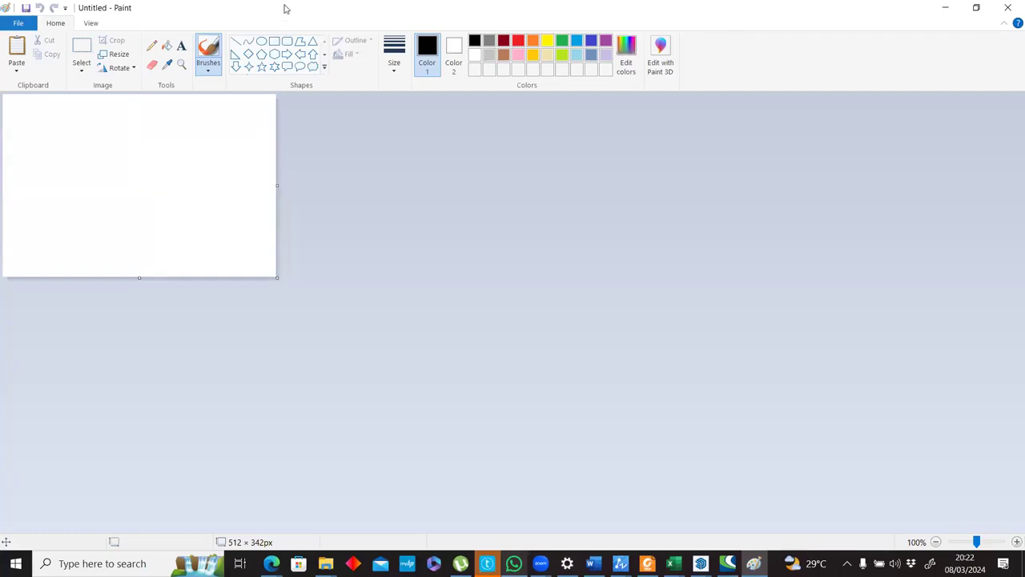
pyautogui.hotkey('alt', 'Tab')
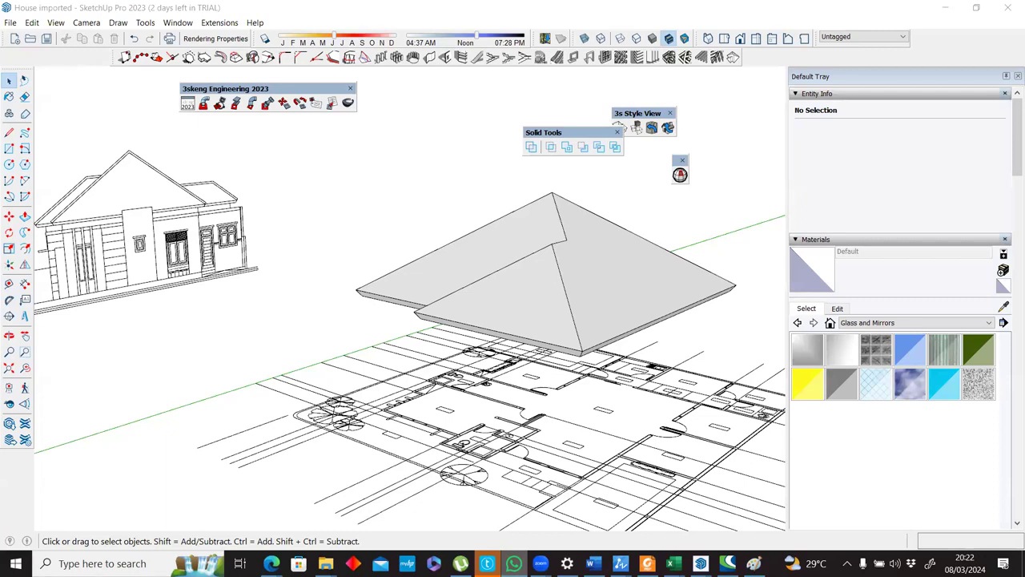
# Reposition the floating 3skeng Engineering 2023 and Solid Tools toolbars, and review the 3skeng account, tools and libraries window.
pyautogui.moveTo(298, 92); pyautogui.dragTo(275, 119)
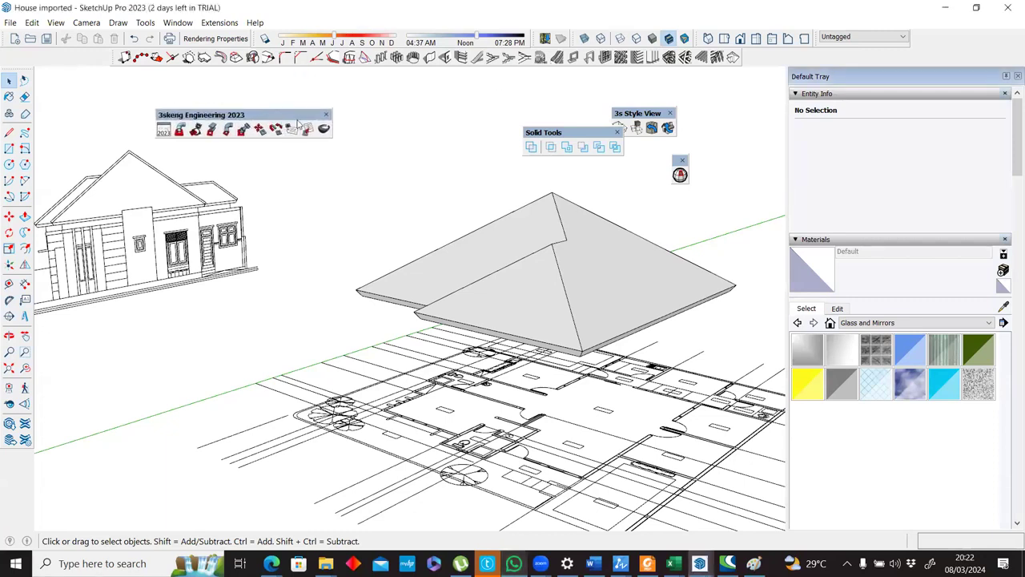
pyautogui.rightClick(603, 57)
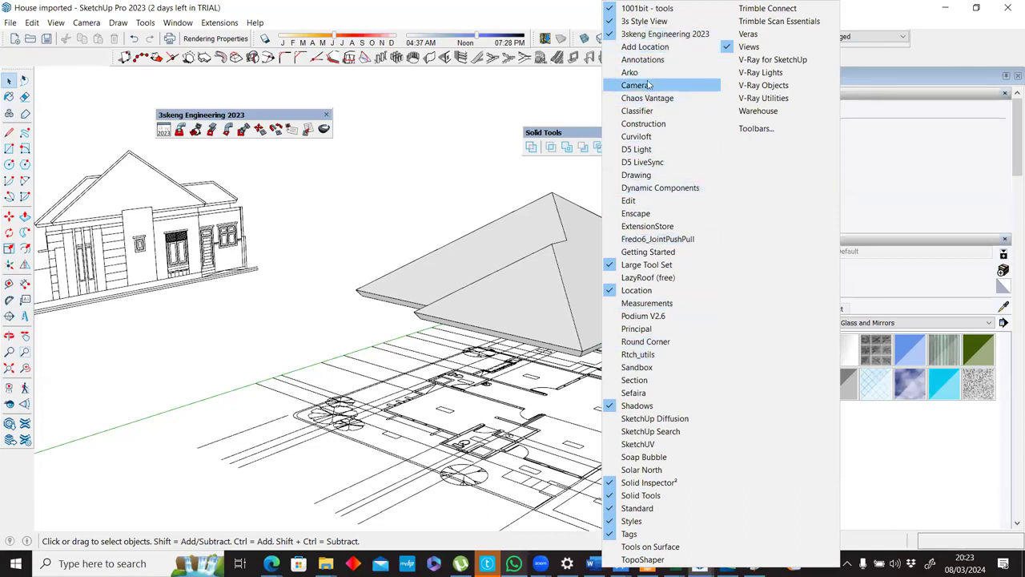
pyautogui.click(644, 20)
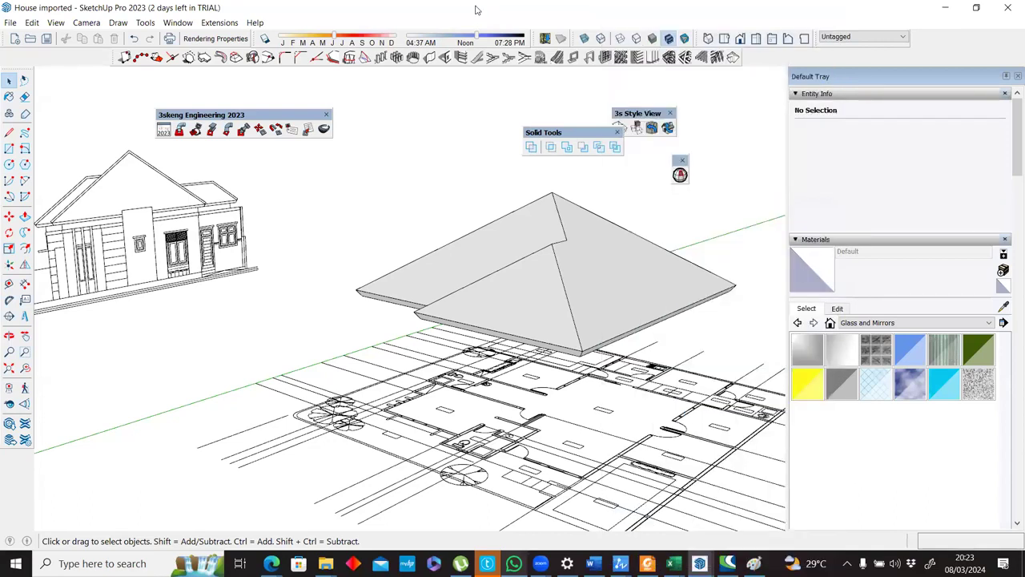
pyautogui.moveTo(576, 136); pyautogui.dragTo(409, 215)
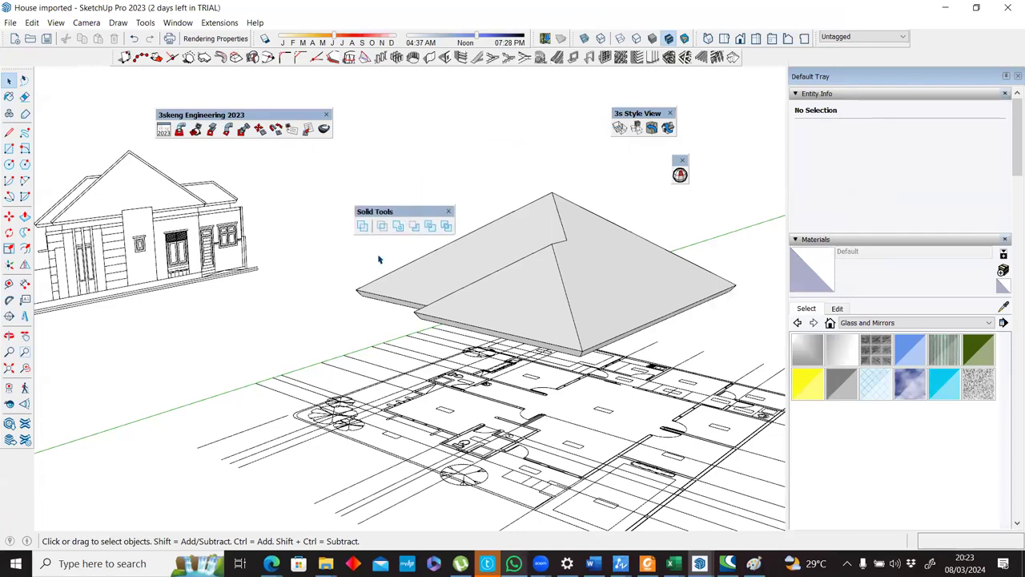
pyautogui.click(164, 133)
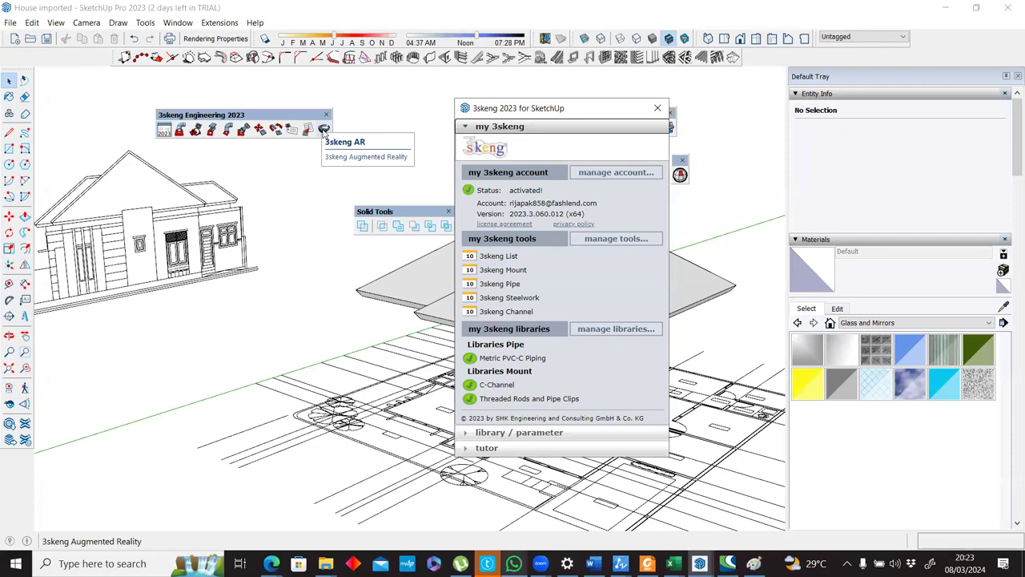
pyautogui.click(658, 108)
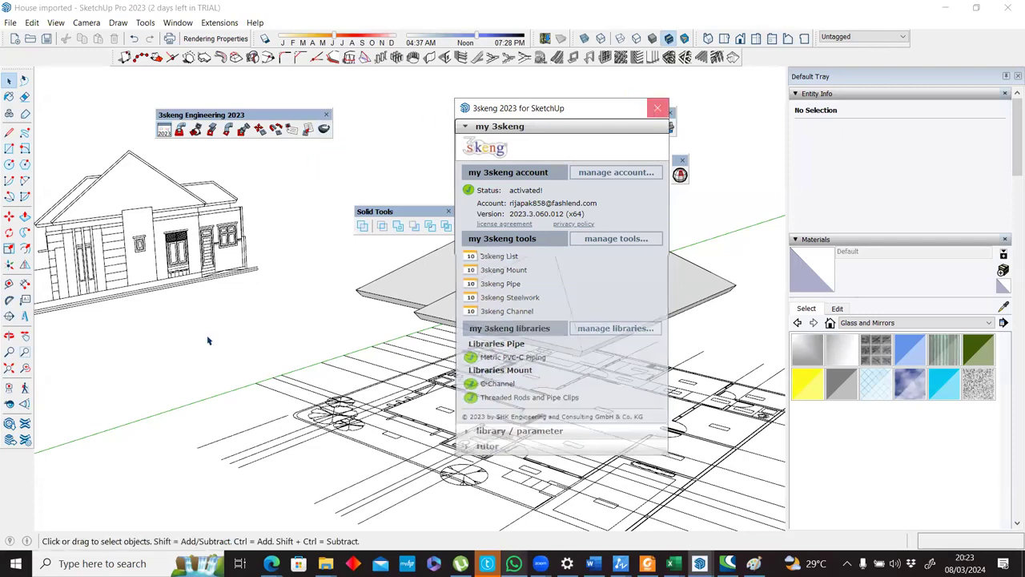
# Switch to the Edge browser and open youtube.com in a new tab.
pyautogui.click(271, 563)
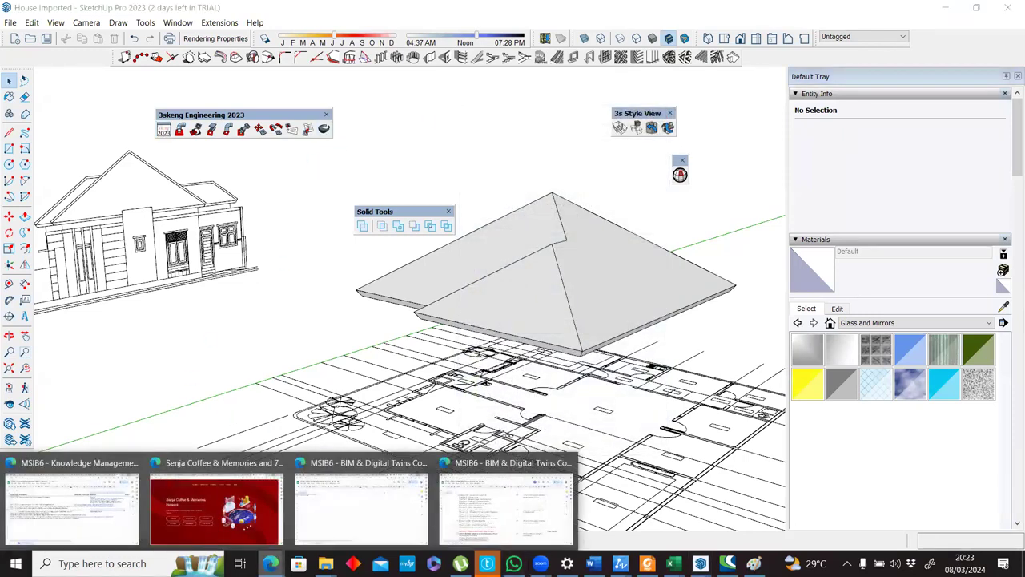
pyautogui.click(99, 508)
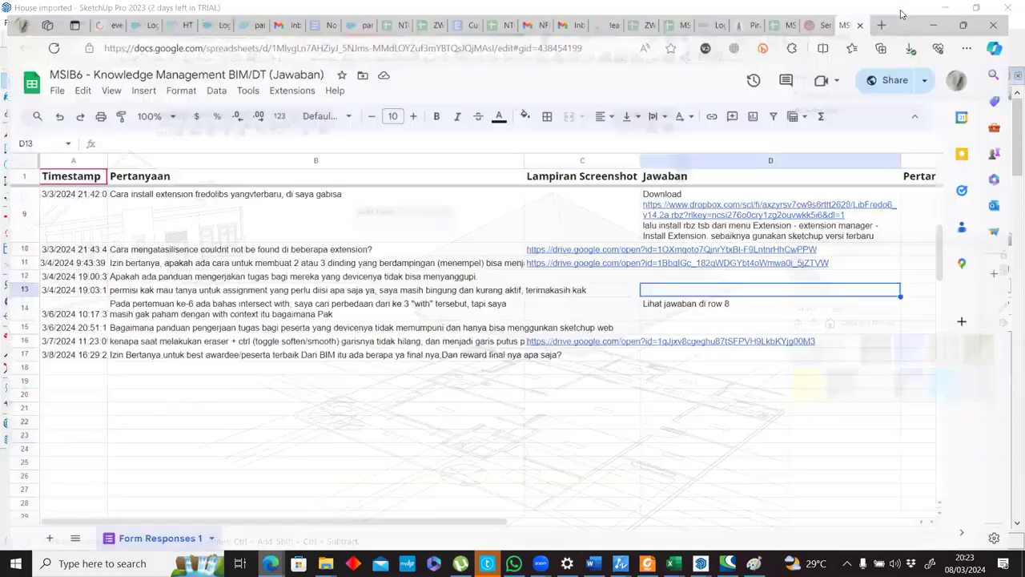
pyautogui.click(896, 15)
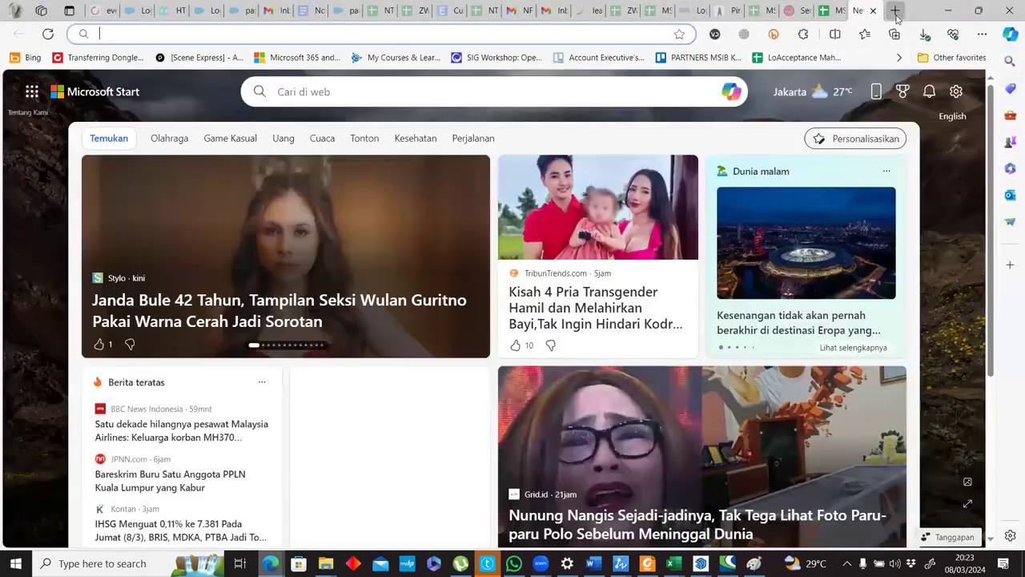
pyautogui.write('yout')
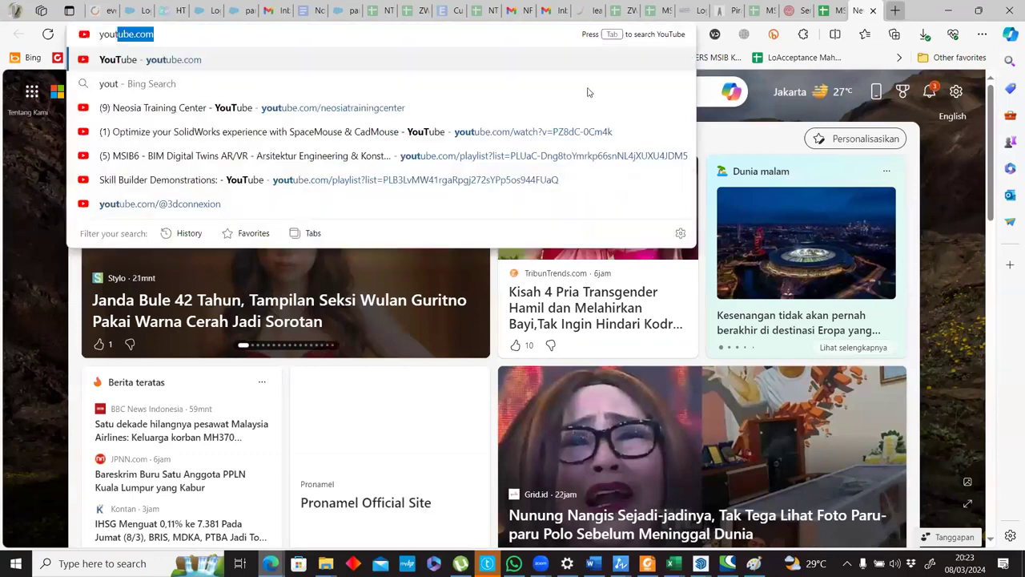
pyautogui.press('Return')
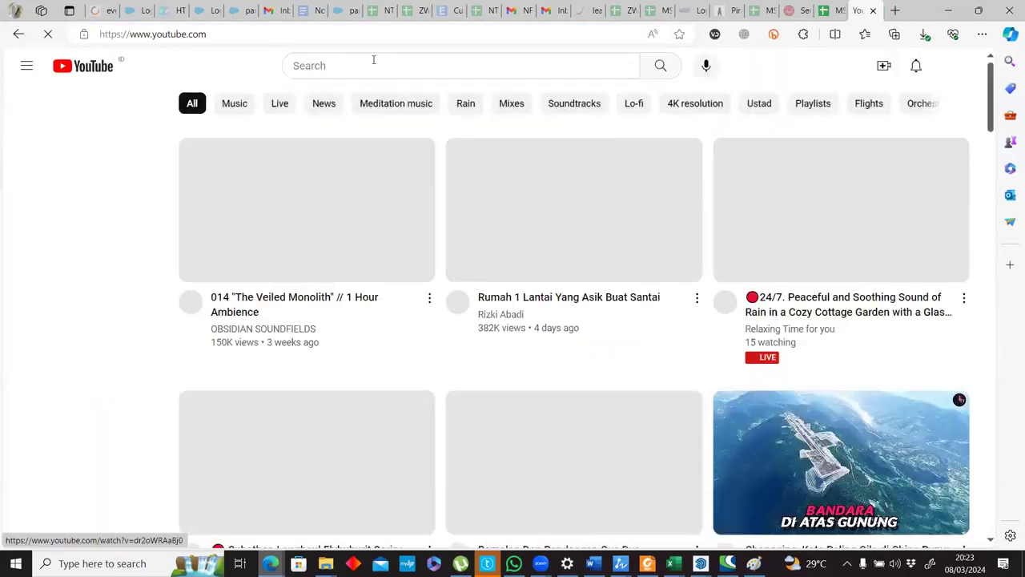
# Search YouTube for "3skeng AR" and dismiss the floating mini player.
pyautogui.click(373, 65)
pyautogui.write('3skeng ')
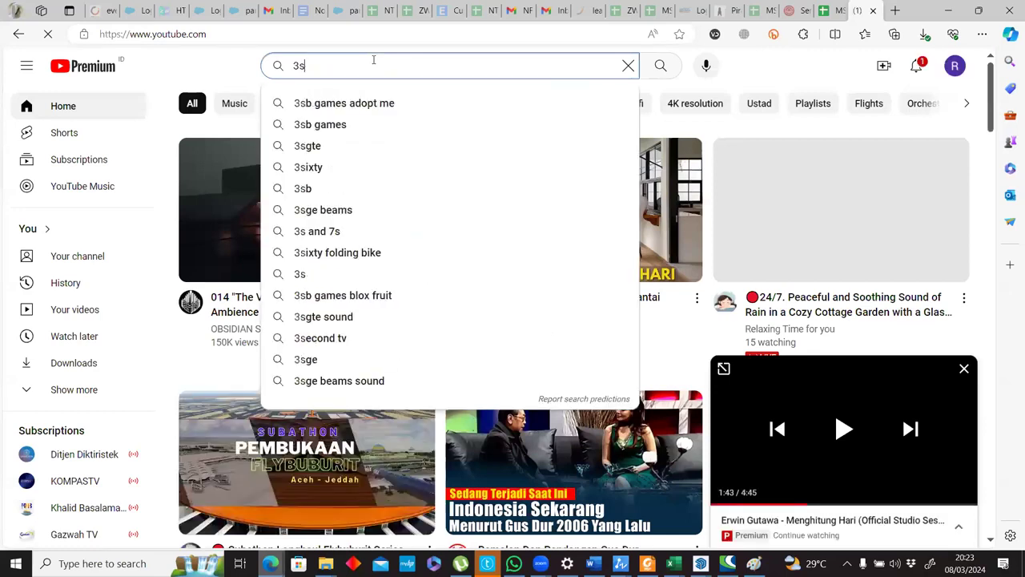
pyautogui.write('AR')
pyautogui.press('Return')
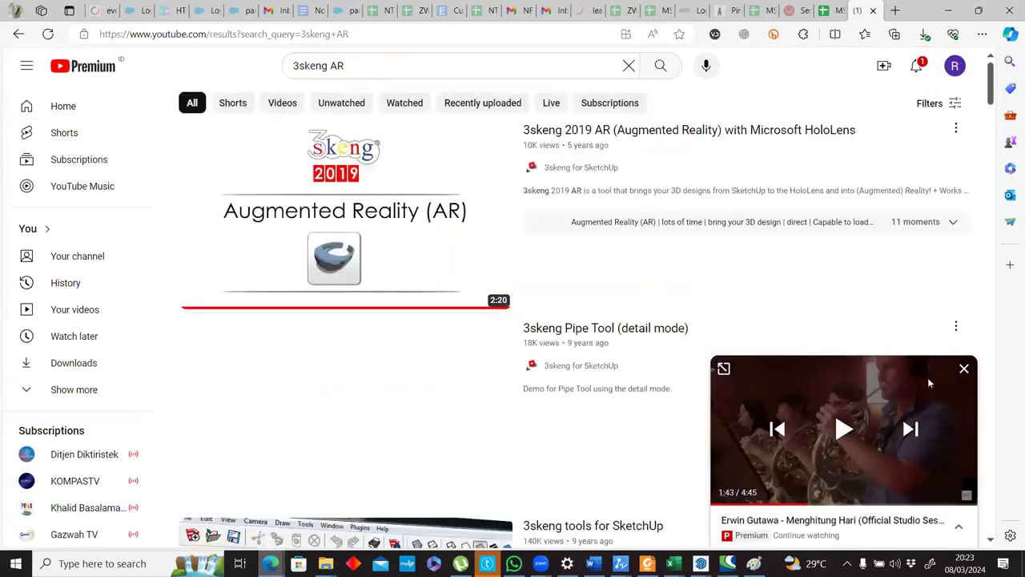
pyautogui.click(964, 368)
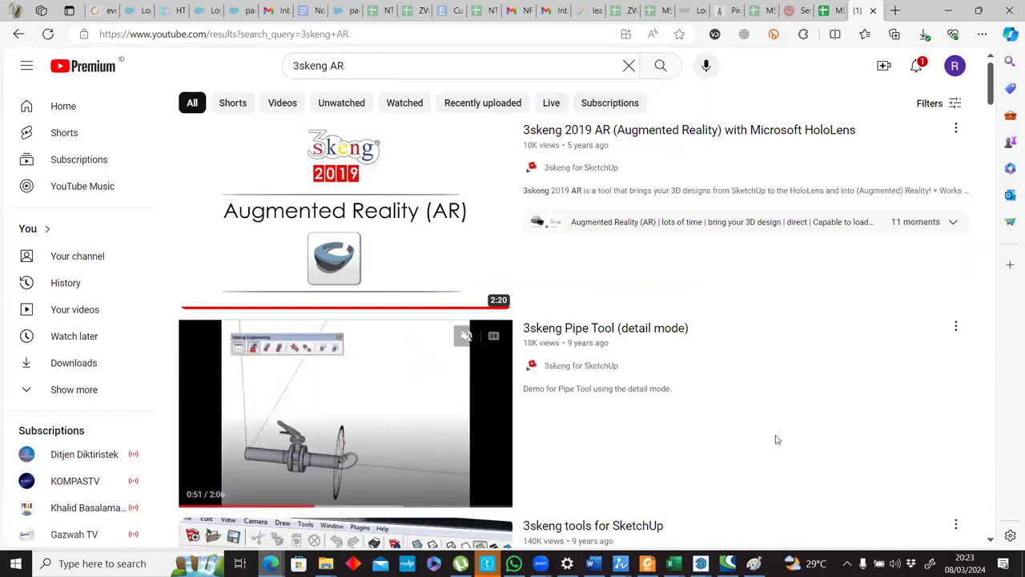
# Play the video "3skeng 2019 AR (Augmented Reality) with Microsoft HoloLens" from the results in full screen with the volume turned down.
pyautogui.scroll(-4, 765, 421)
pyautogui.scroll(-3, 771, 421)
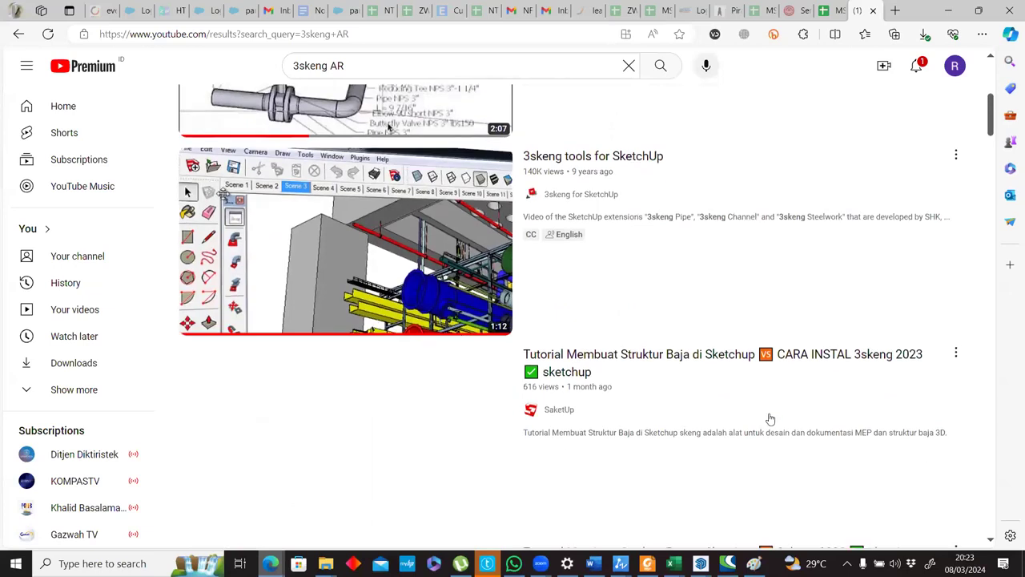
pyautogui.scroll(1, 770, 418)
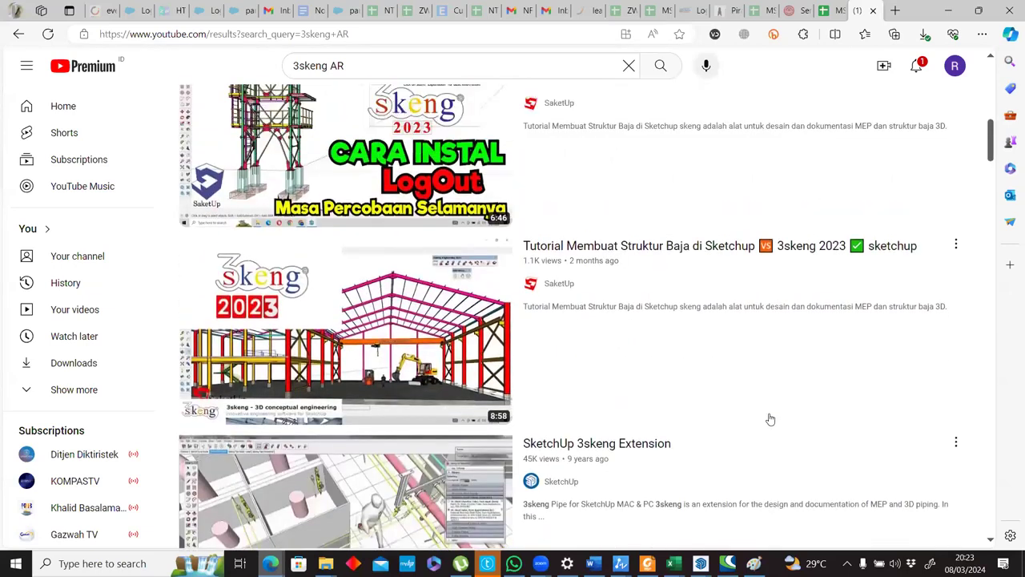
pyautogui.scroll(3, 771, 419)
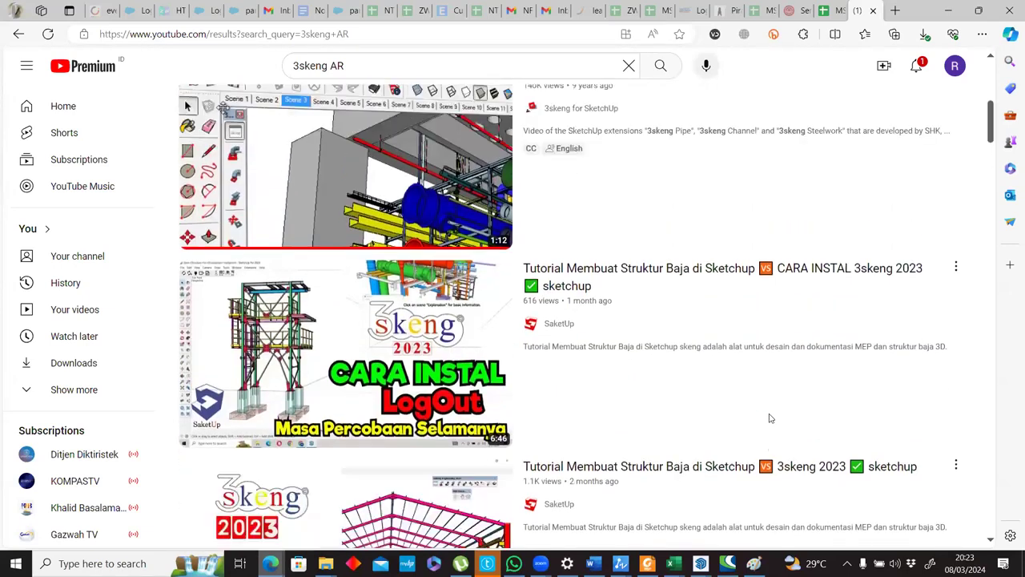
pyautogui.scroll(7, 433, 250)
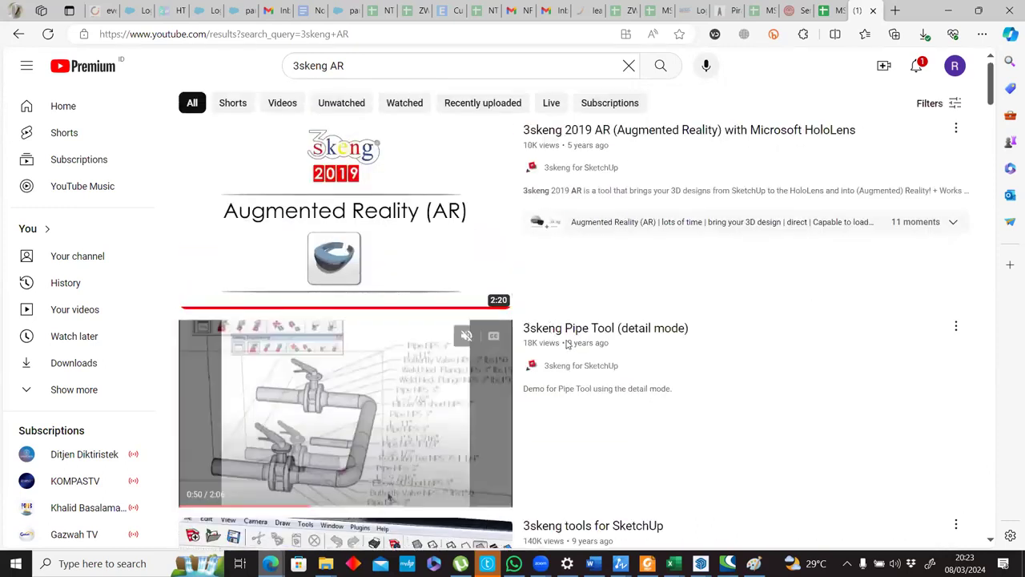
pyautogui.click(649, 457)
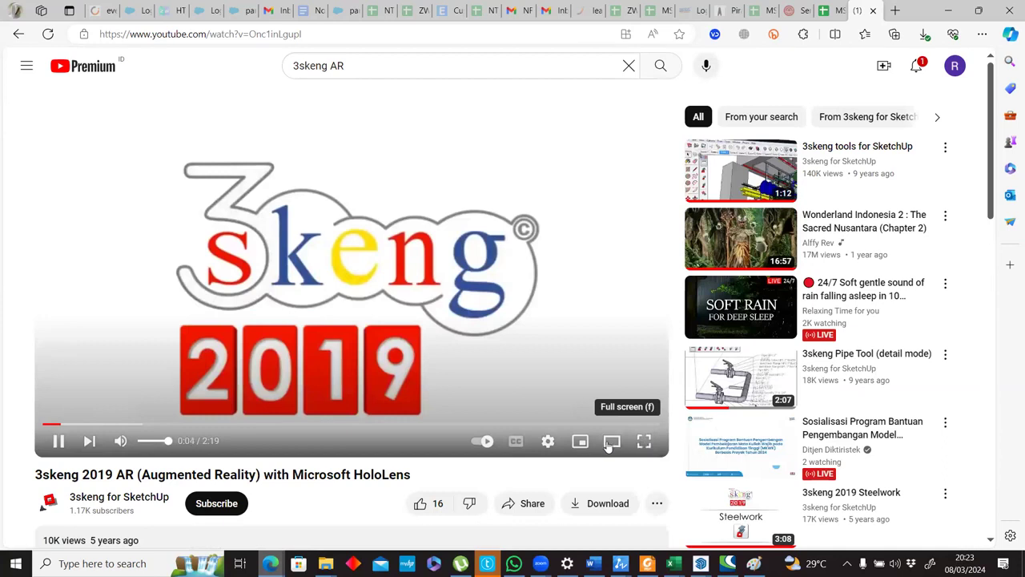
pyautogui.click(144, 441)
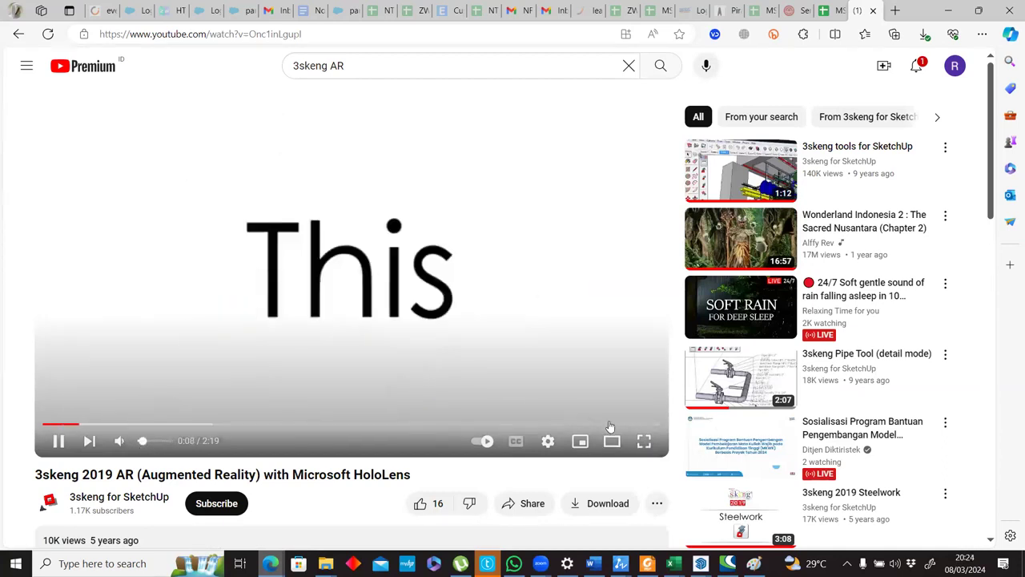
pyautogui.click(643, 440)
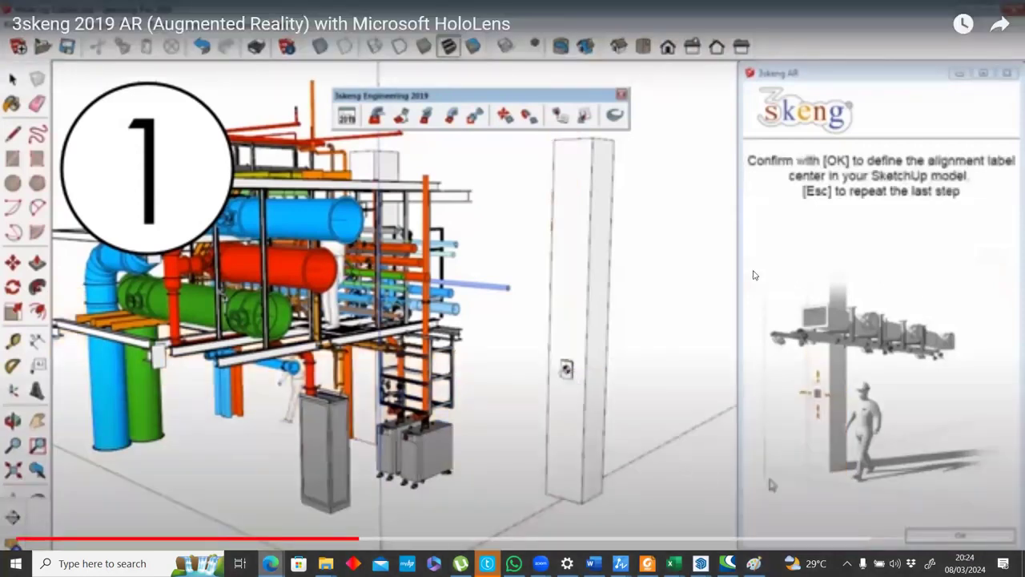
# Watch the 3skeng 2019 AR video, skip ahead through its second half, and leave full screen.
pyautogui.click(753, 272)
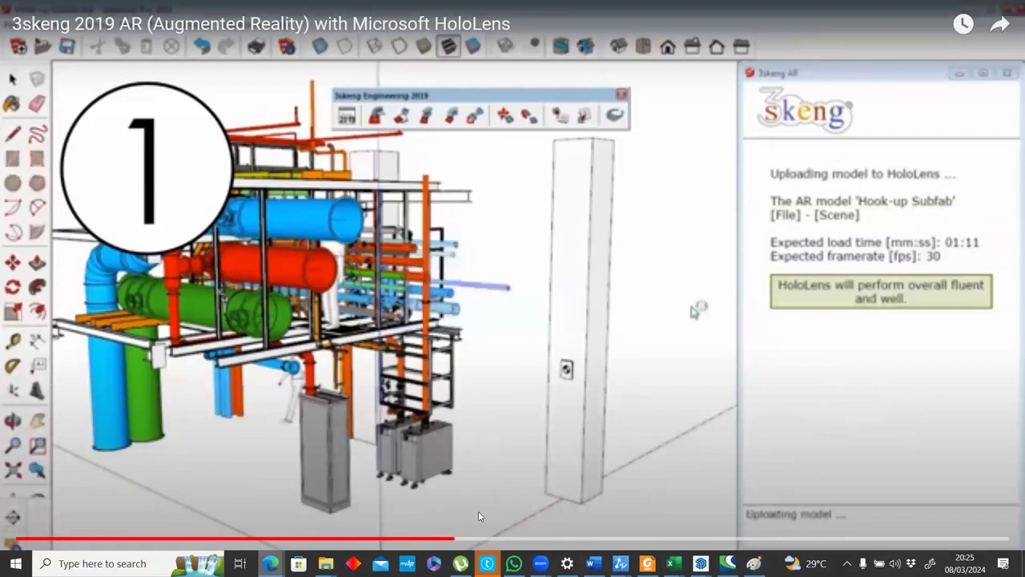
pyautogui.click(463, 538)
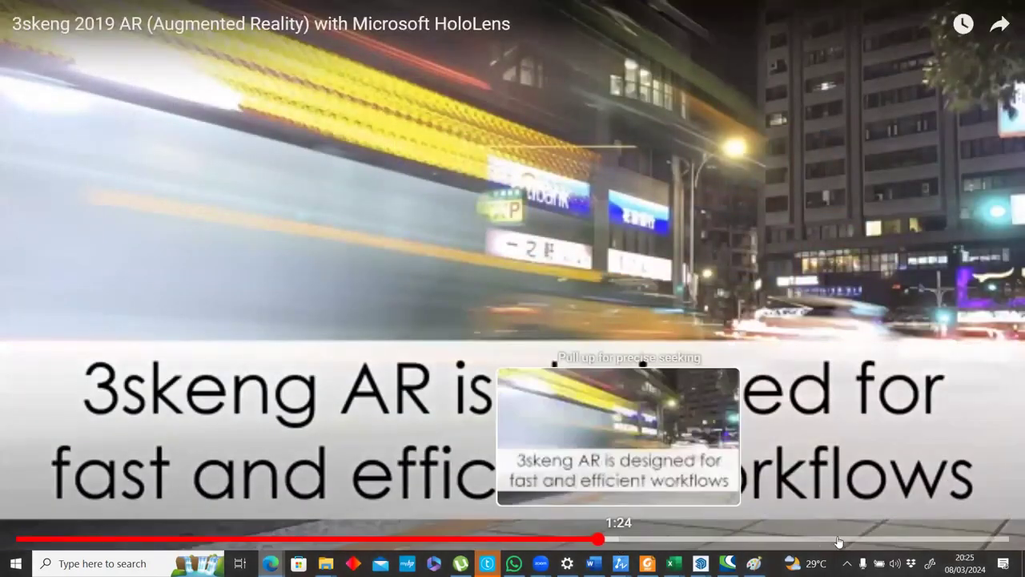
pyautogui.click(664, 539)
pyautogui.click(727, 539)
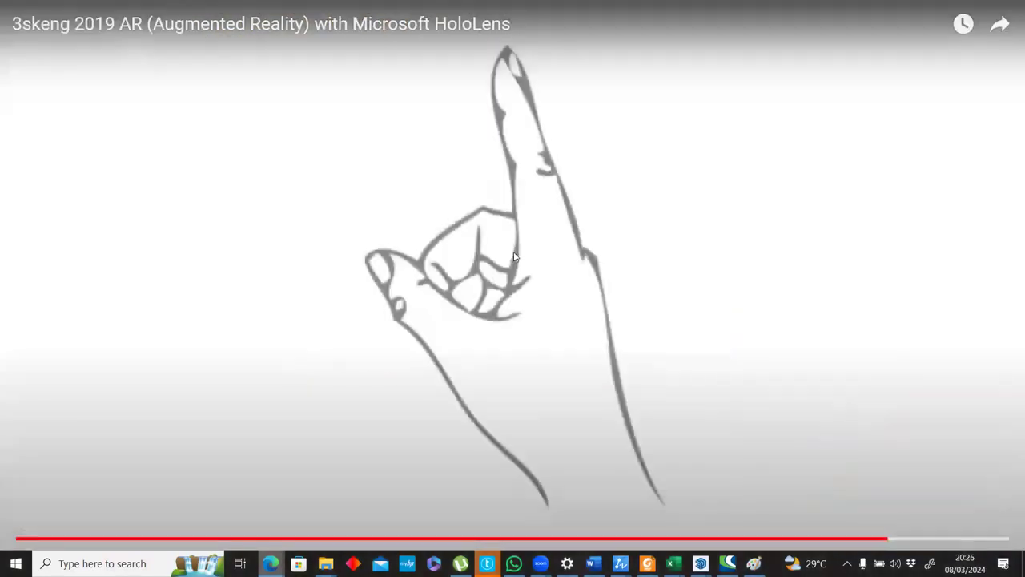
pyautogui.doubleClick(560, 314)
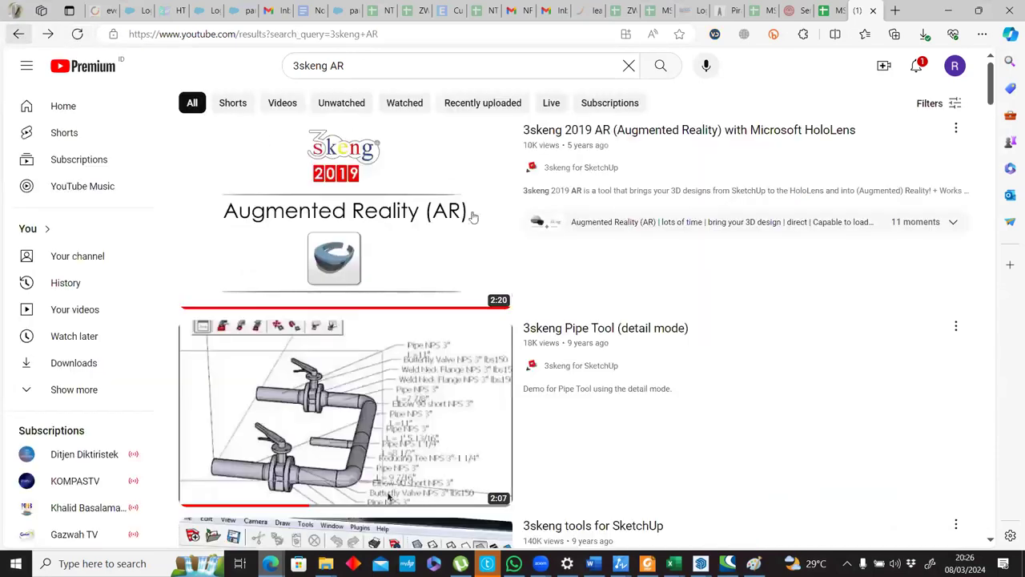
# Find the video "Microsoft HoloLens for Construction Management" in the 3skeng AR results and play it in full screen.
pyautogui.scroll(-3, 698, 246)
pyautogui.scroll(-4, 699, 248)
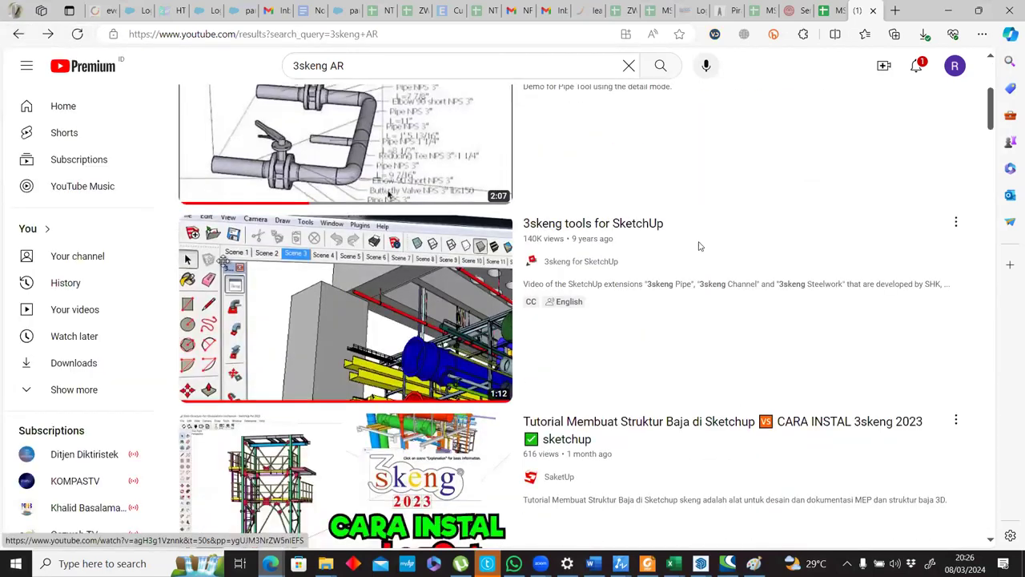
pyautogui.scroll(-5, 696, 242)
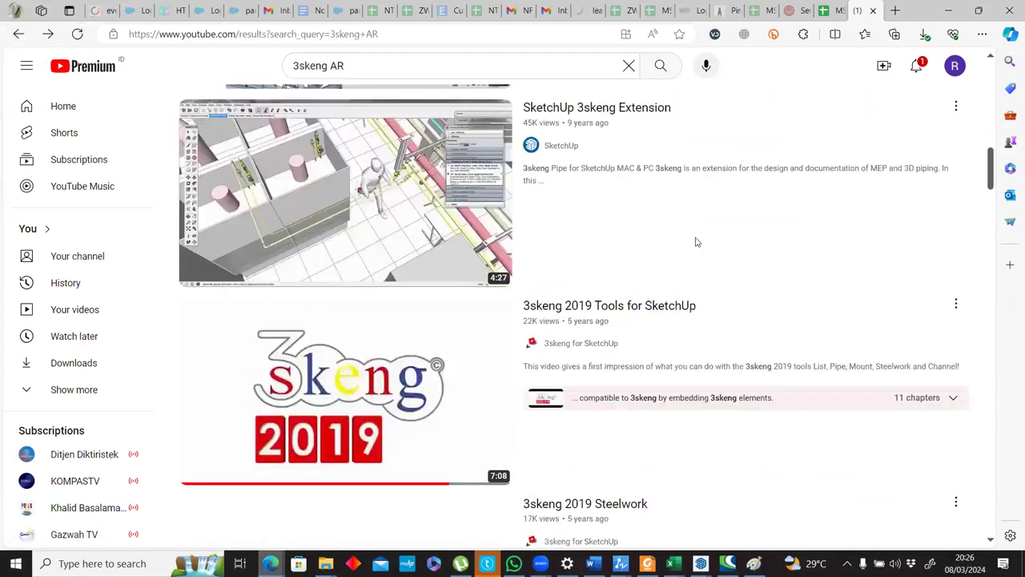
pyautogui.scroll(3, 696, 242)
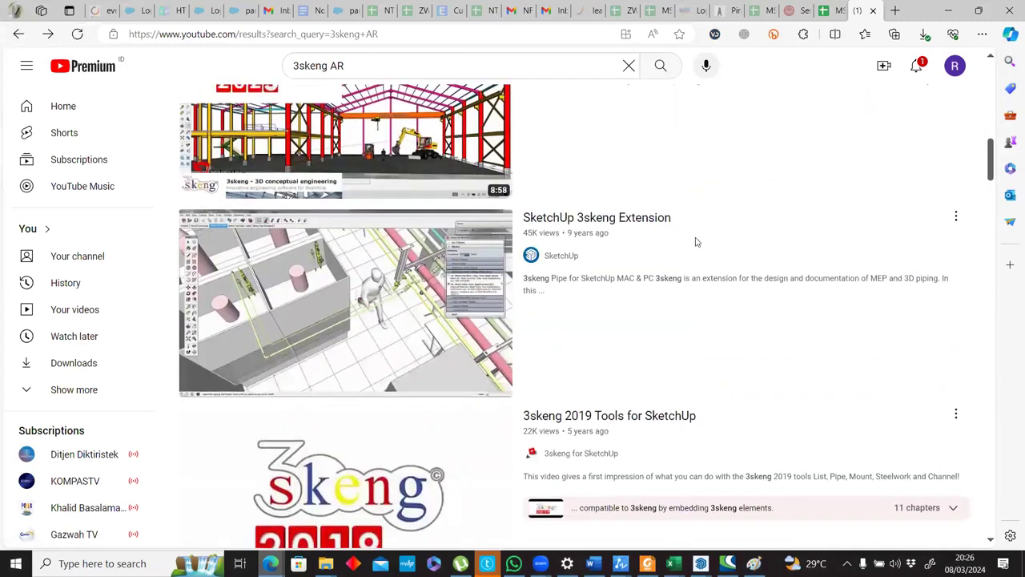
pyautogui.scroll(-12, 695, 242)
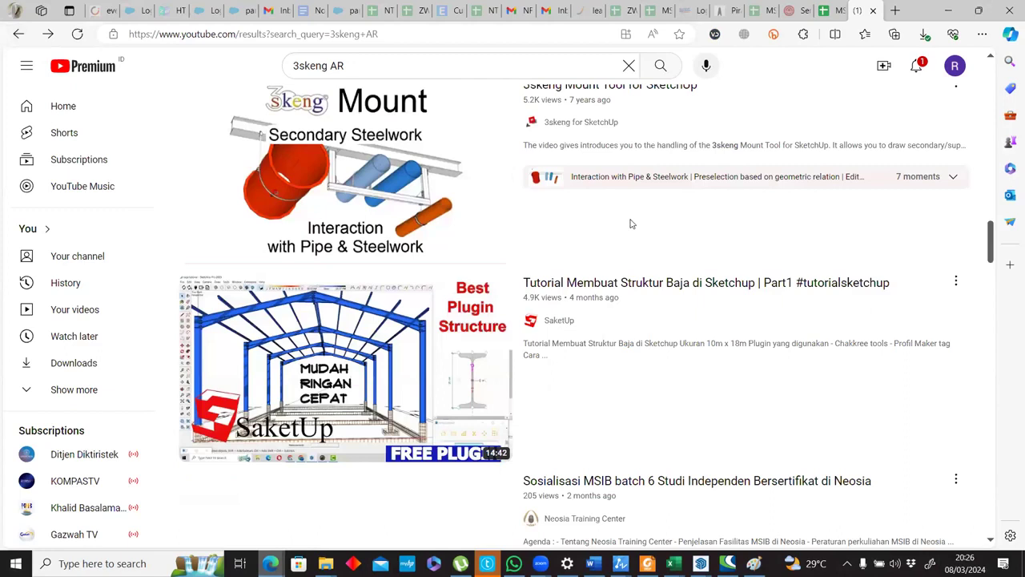
pyautogui.scroll(-9, 630, 223)
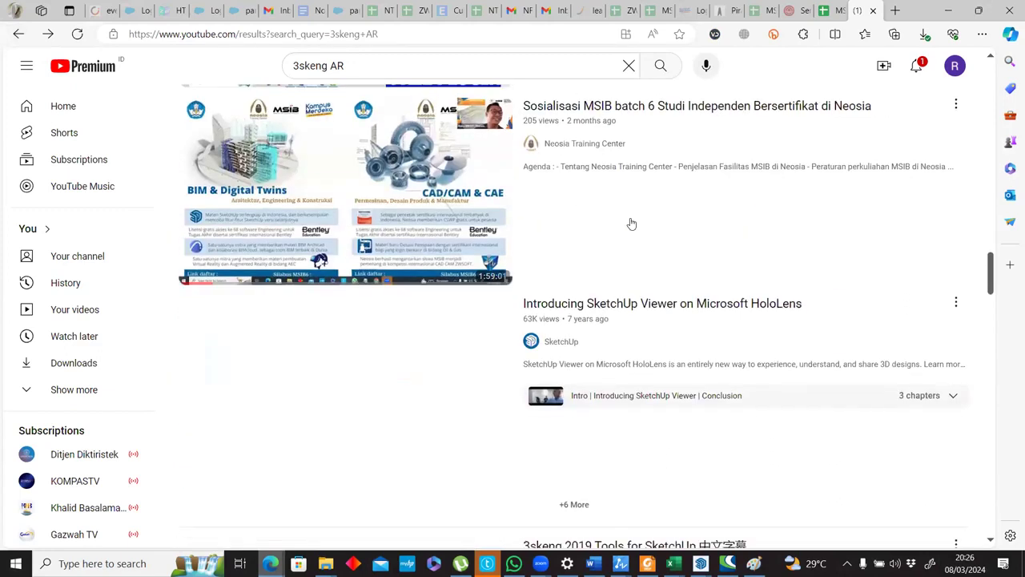
pyautogui.scroll(-3, 357, 236)
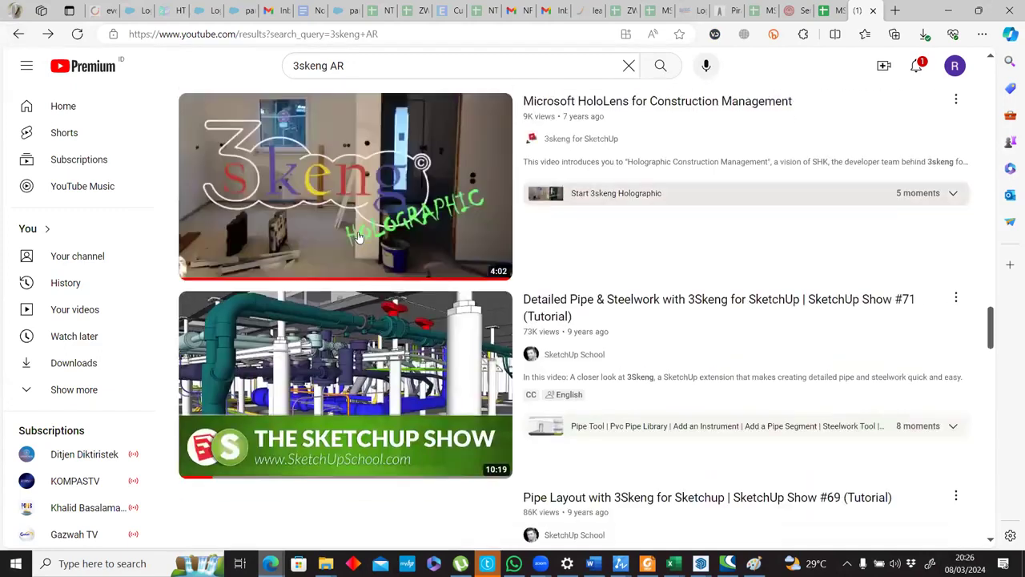
pyautogui.scroll(1, 359, 237)
pyautogui.click(359, 238)
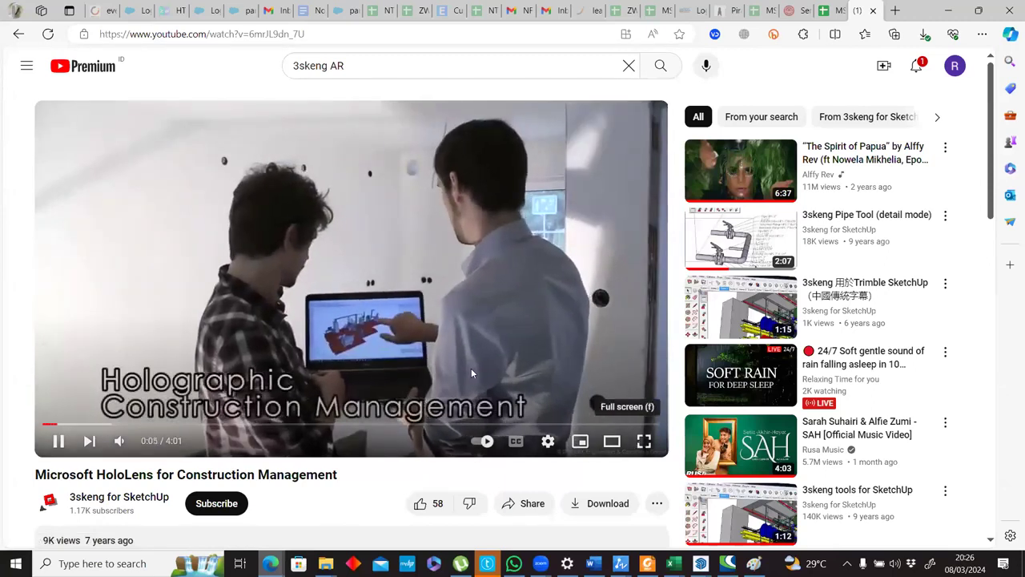
pyautogui.click(643, 440)
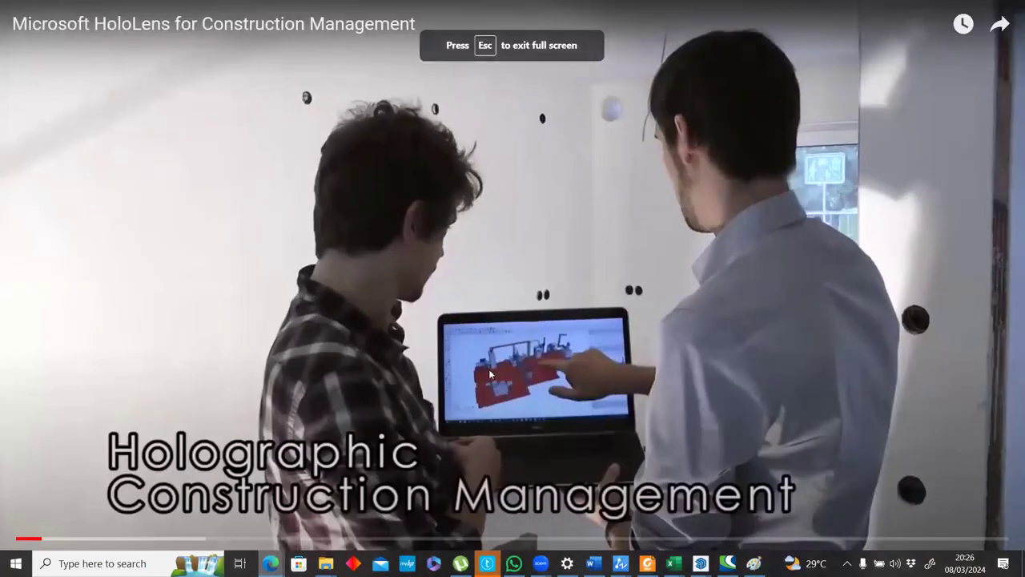